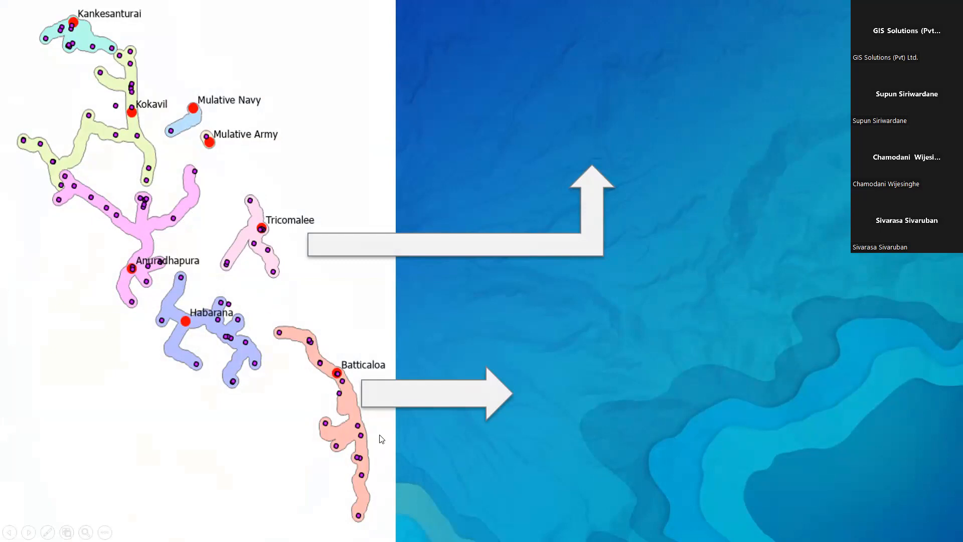
key(Right)
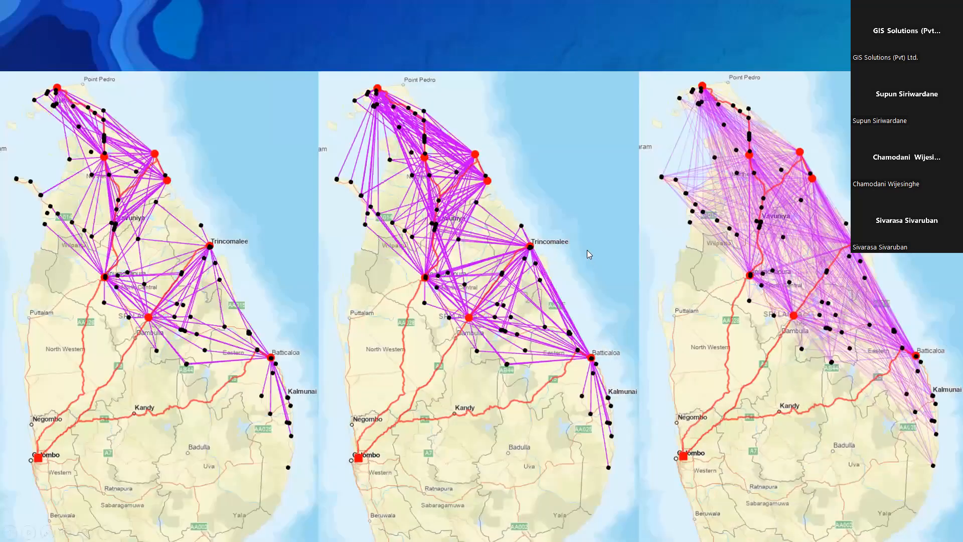
right_click(587, 250)
click(632, 394)
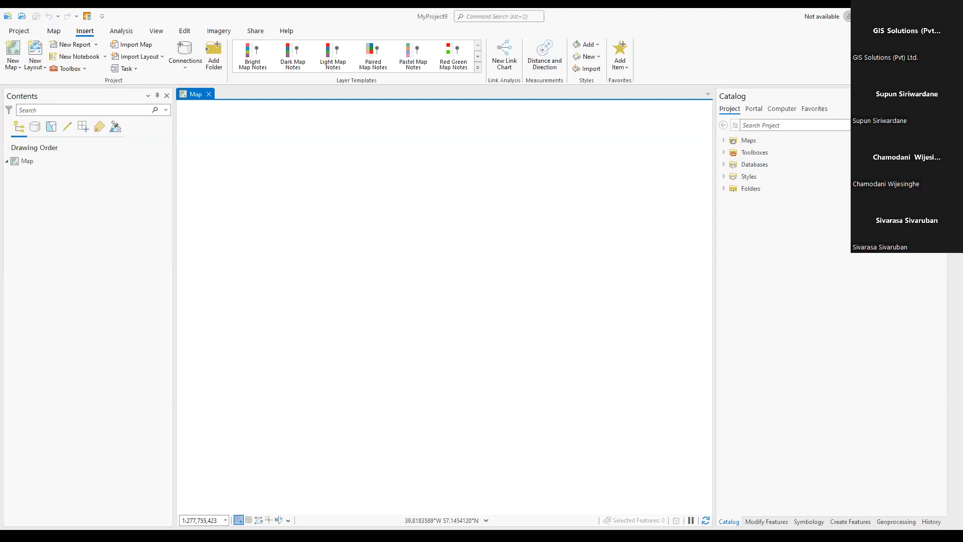
- Add a folder connection to the Webnar folder on the Desktop
click(754, 193)
right_click(754, 192)
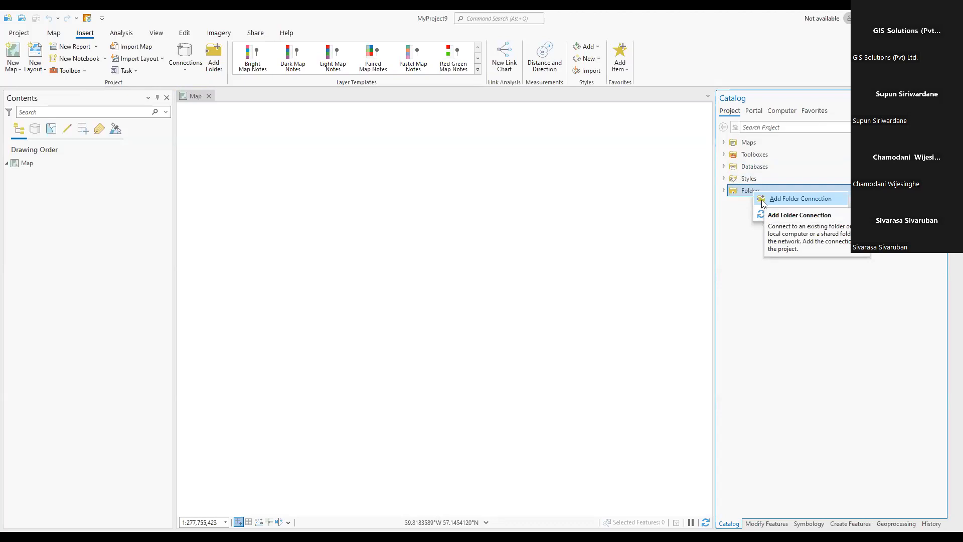
click(781, 202)
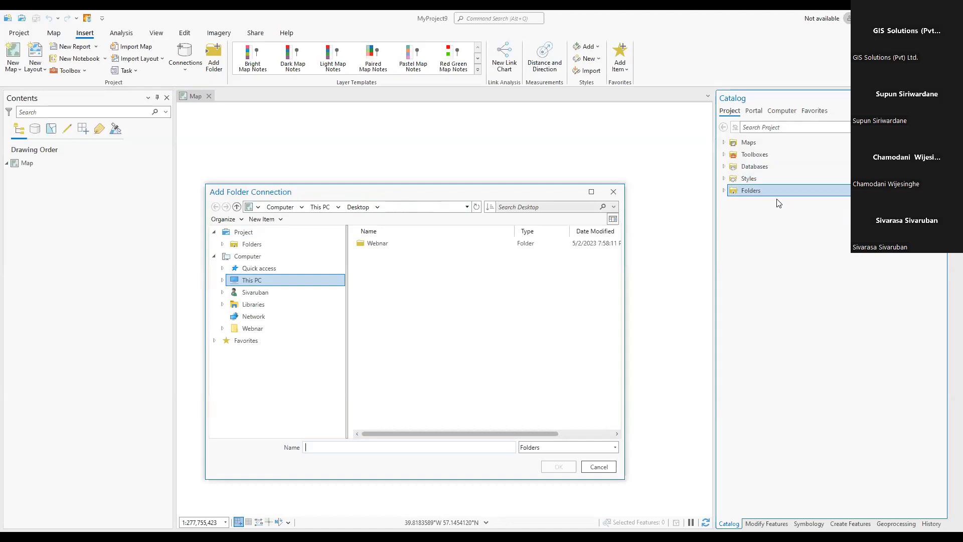
click(269, 285)
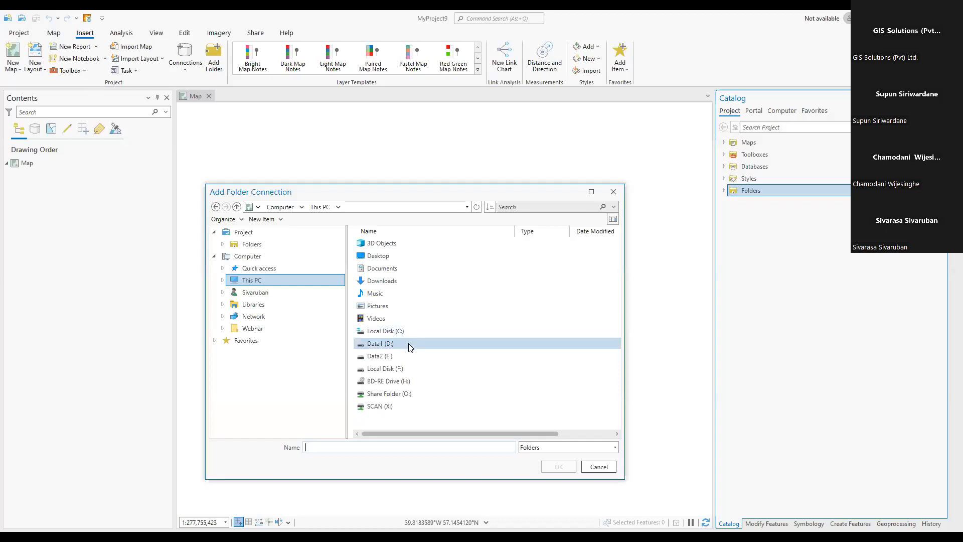
double_click(386, 259)
click(377, 244)
double_click(378, 244)
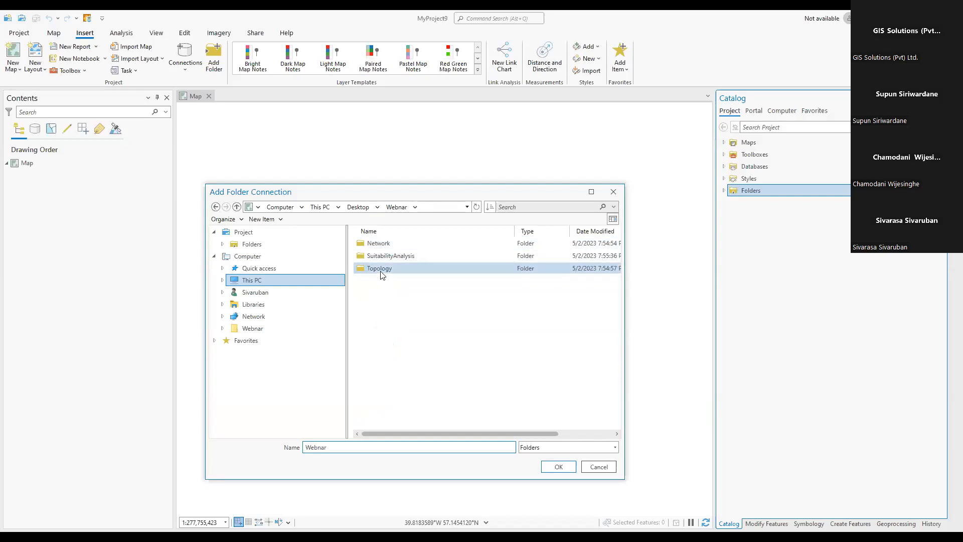
click(237, 207)
click(558, 467)
- Add the SriLanka.shp shapefile from the Topology subfolder of the Webnar folder connection to the map
click(724, 191)
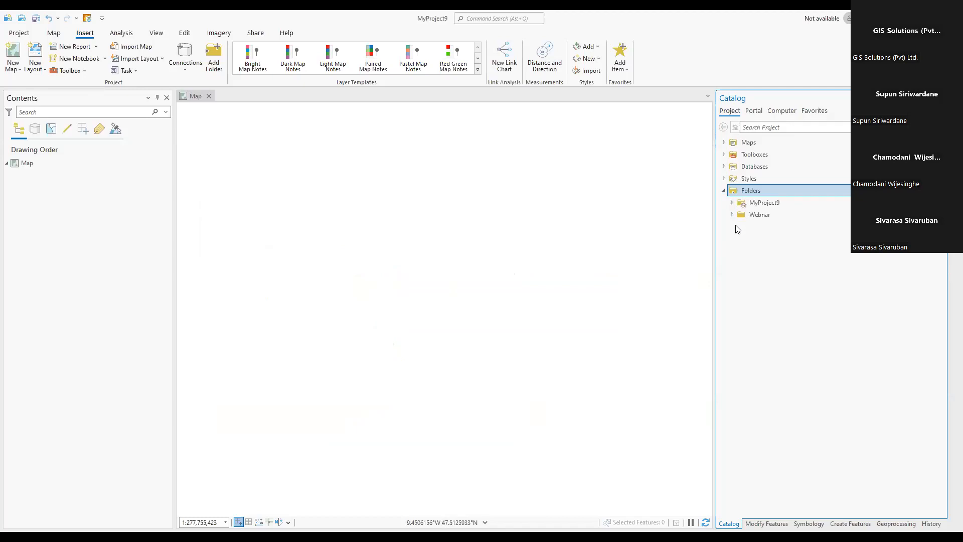
click(724, 191)
click(724, 190)
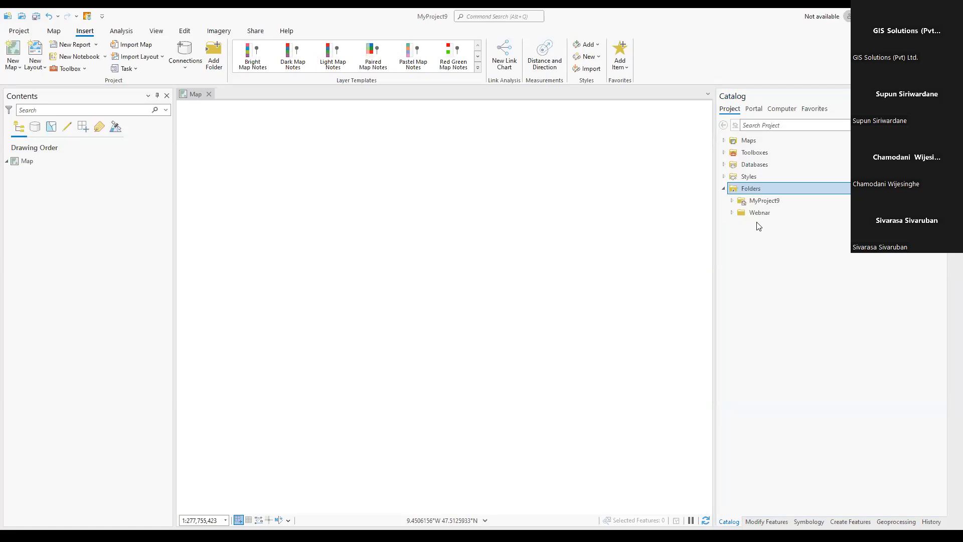
click(732, 215)
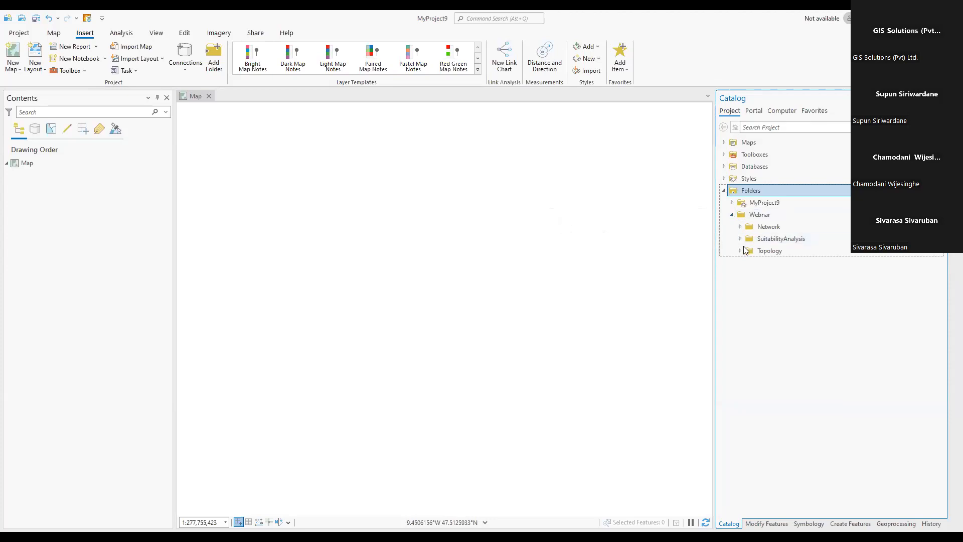
drag(757, 263, 573, 256)
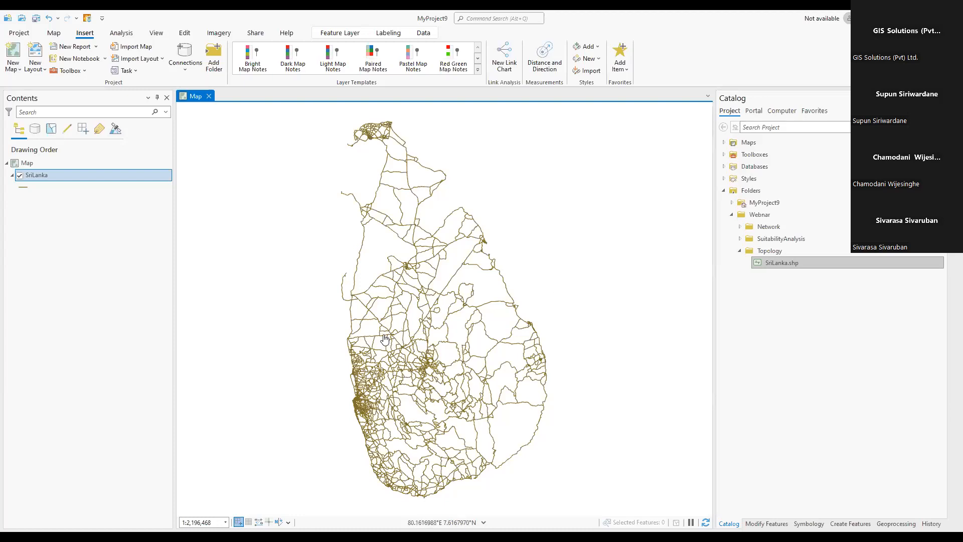
- Select the long diagonal road line that runs through the multi-road junction in the SriLanka layer
scroll(384, 339, up, 1)
scroll(384, 339, up, 6)
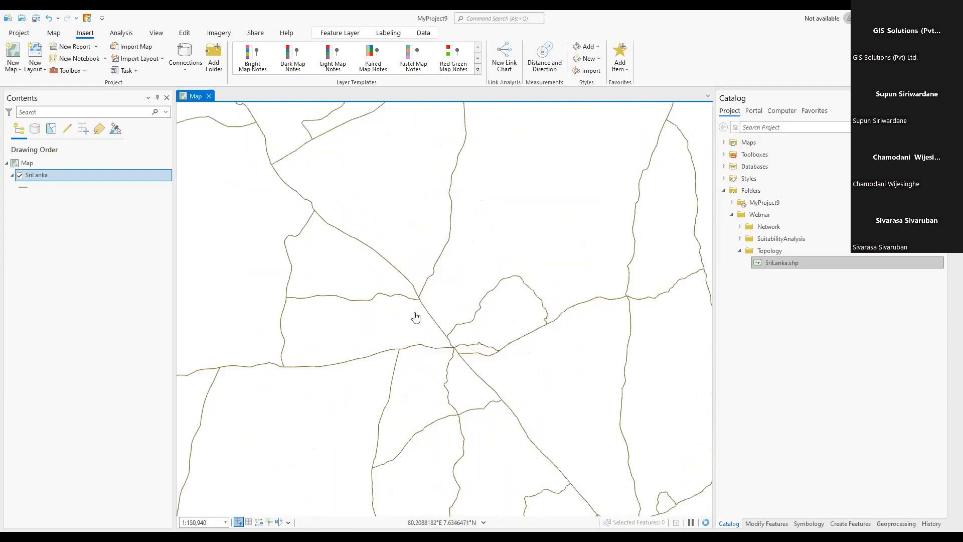
scroll(416, 316, up, 1)
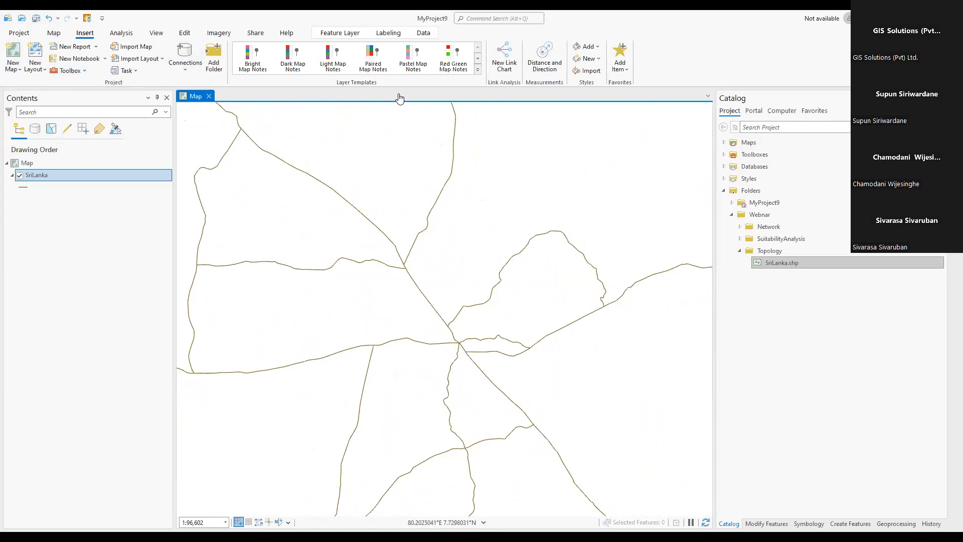
click(54, 33)
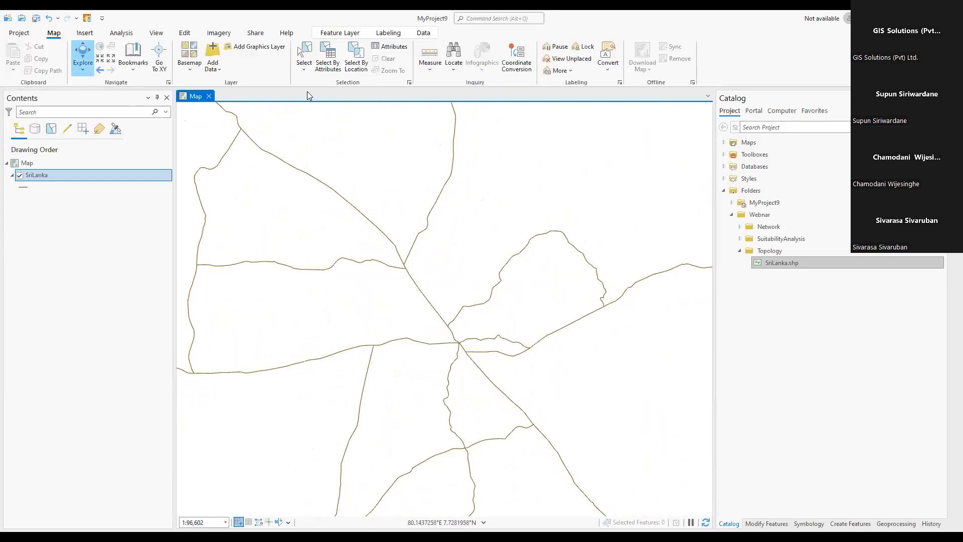
click(303, 51)
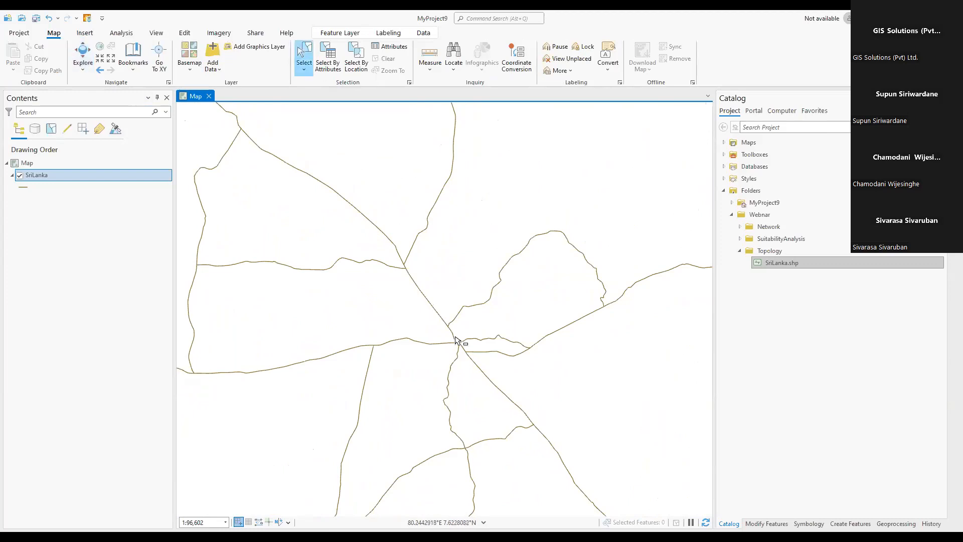
scroll(452, 330, up, 2)
scroll(453, 330, up, 2)
click(441, 313)
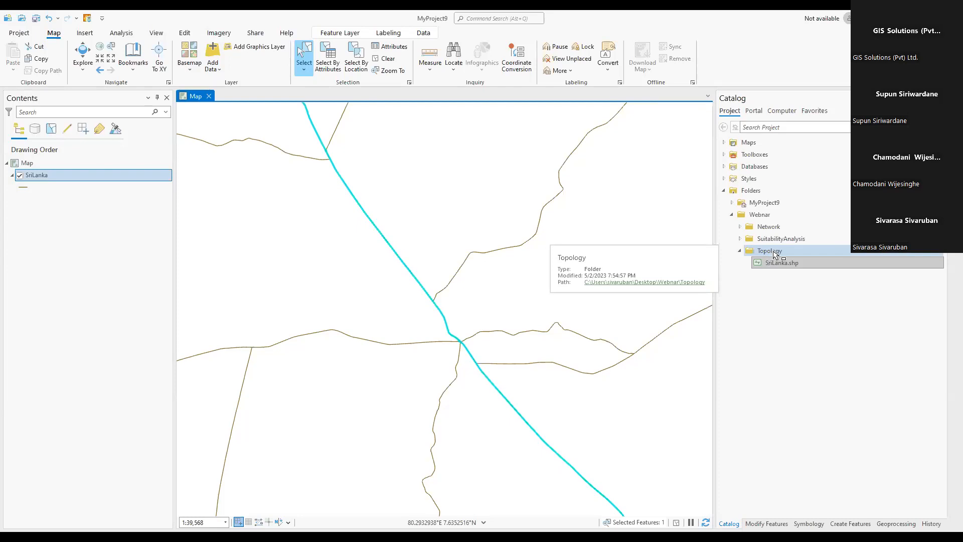
- Examine the full extent of the selected road and how it crosses the surrounding roads in the network
drag(774, 255, 254, 474)
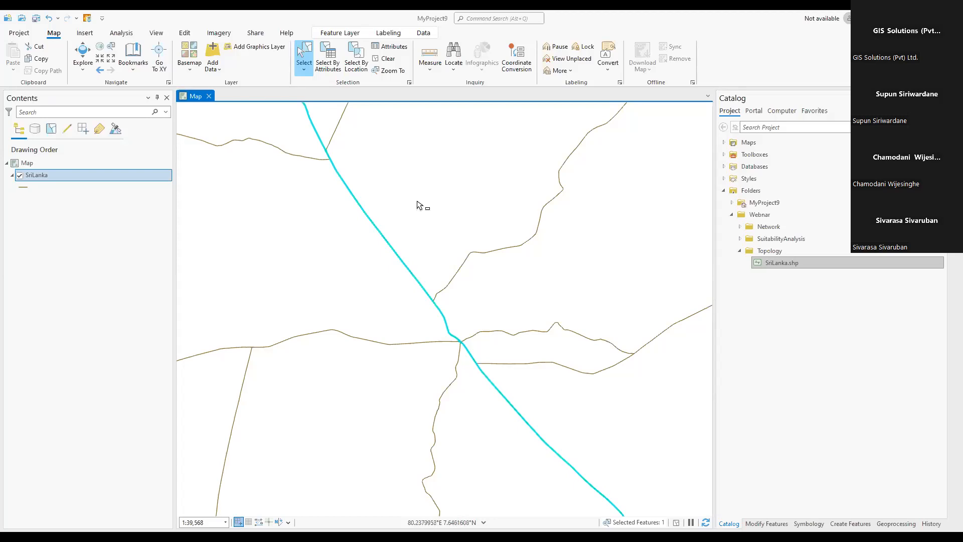
scroll(421, 206, down, 5)
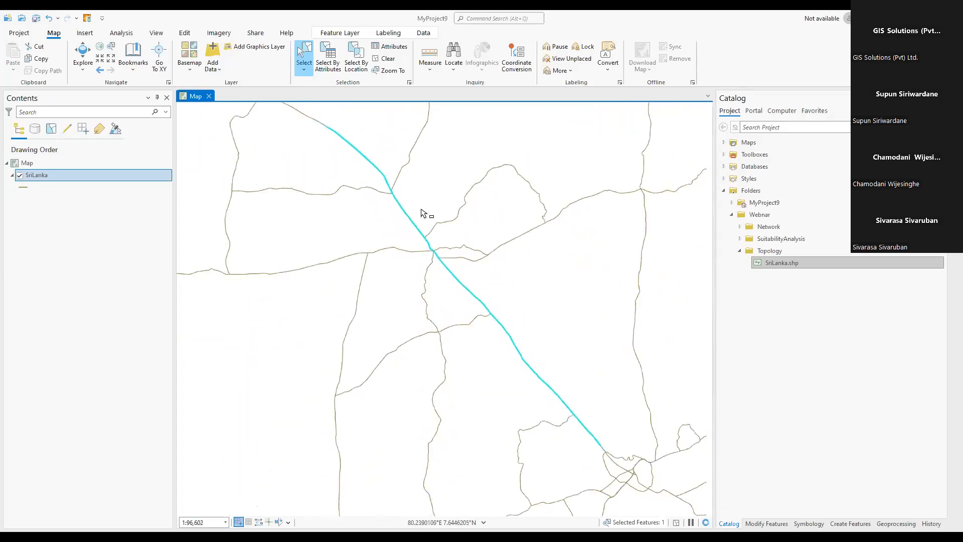
scroll(424, 221, down, 2)
scroll(425, 226, down, 2)
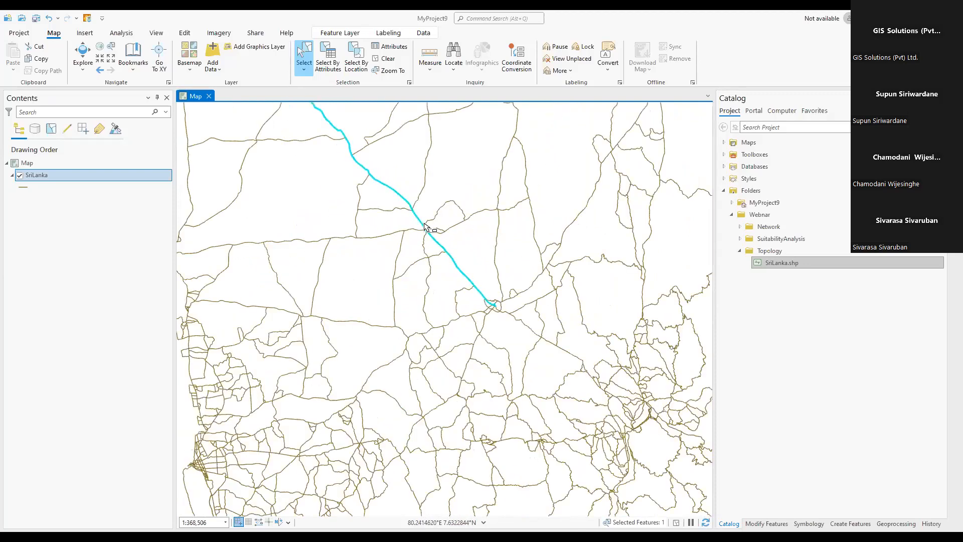
scroll(438, 242, down, 2)
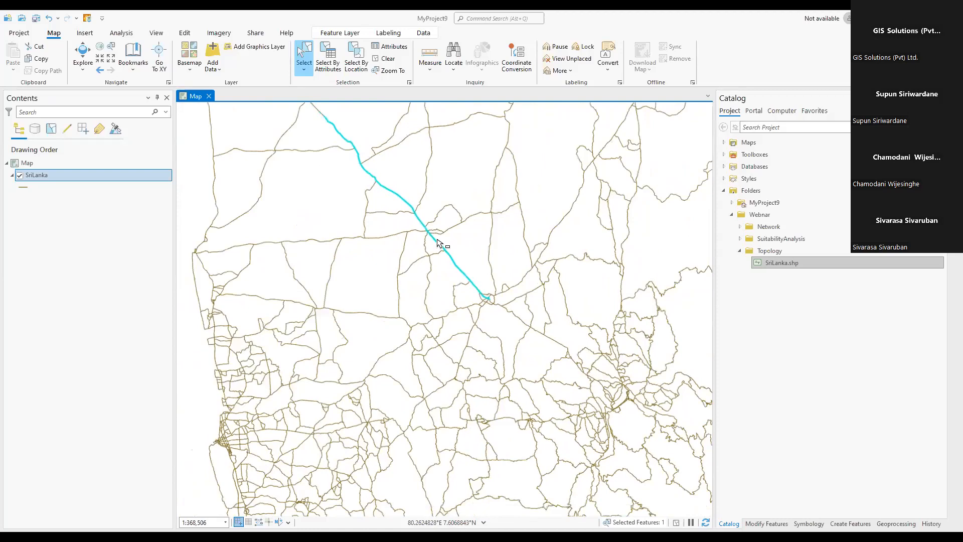
scroll(438, 243, down, 2)
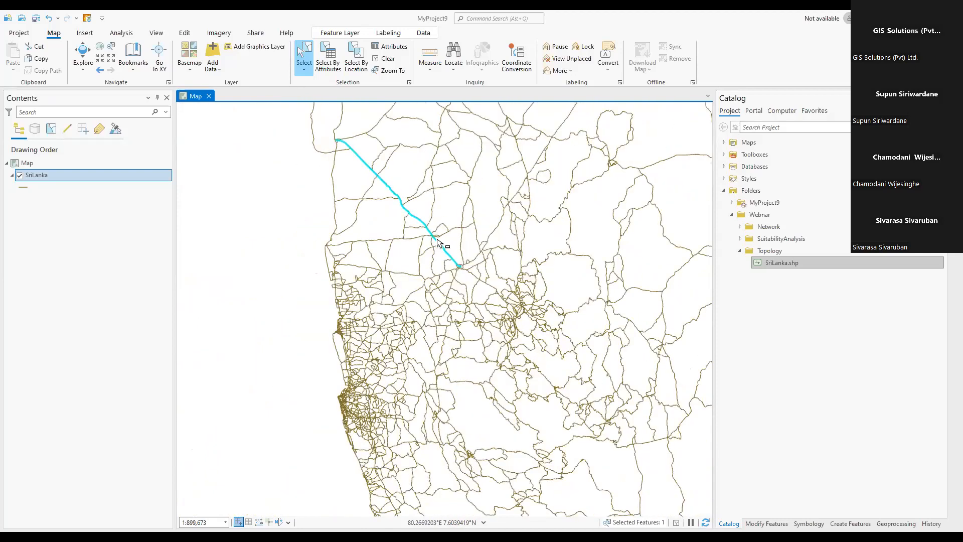
scroll(439, 244, down, 2)
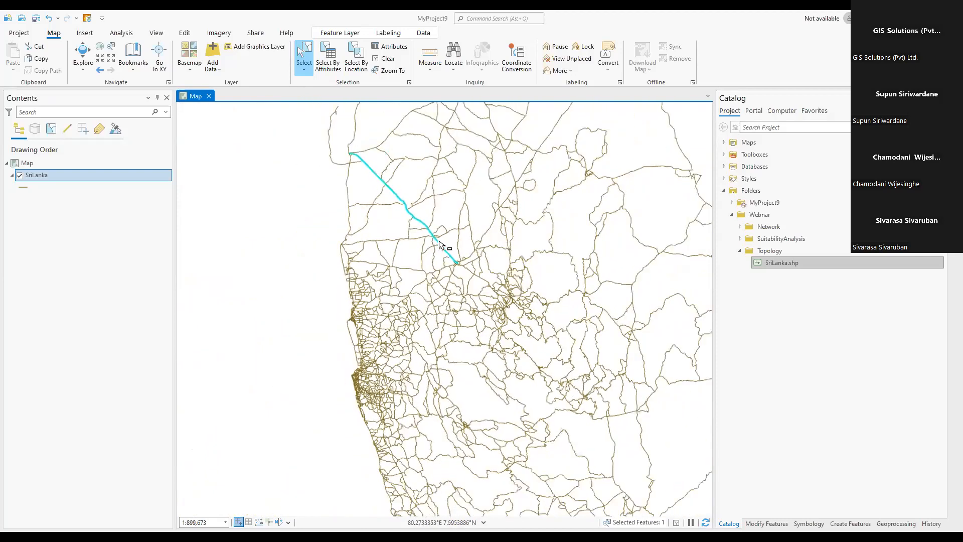
scroll(449, 246, up, 2)
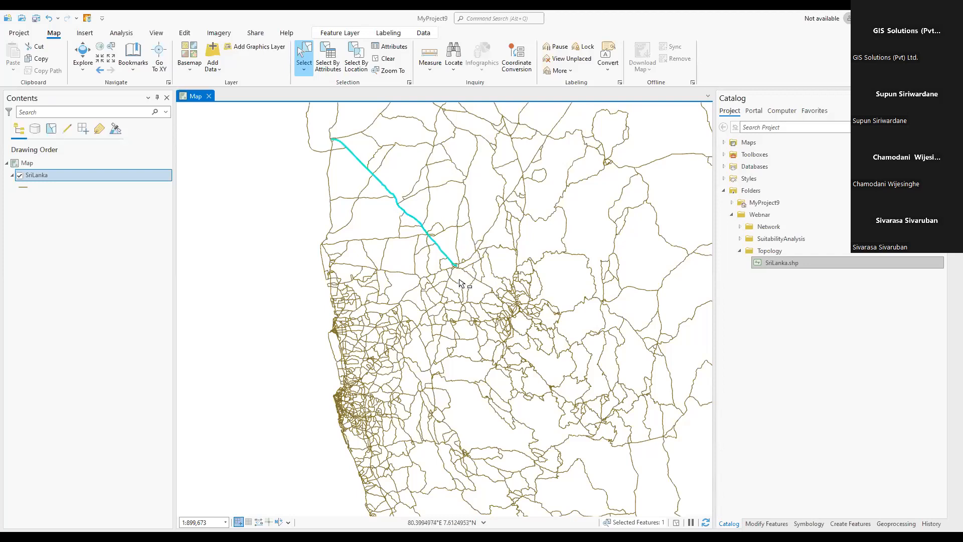
scroll(454, 278, up, 4)
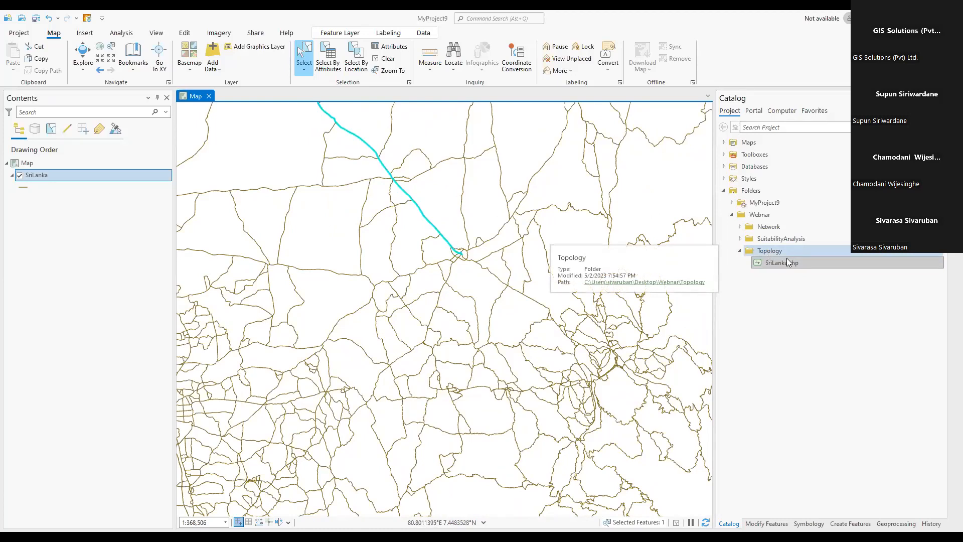
- Create a new file geodatabase named Topology inside the Topology folder
right_click(768, 252)
mouse_move(790, 258)
click(733, 276)
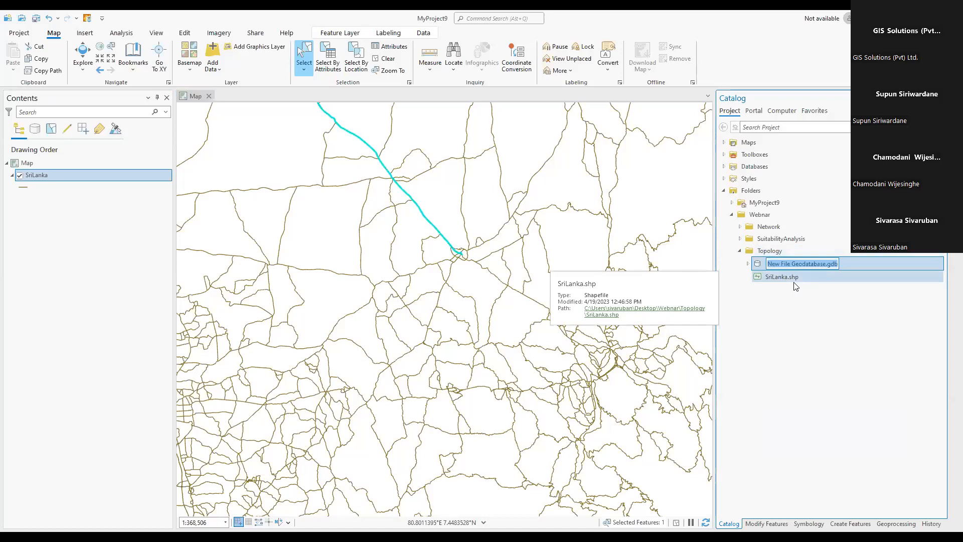
text(Top)
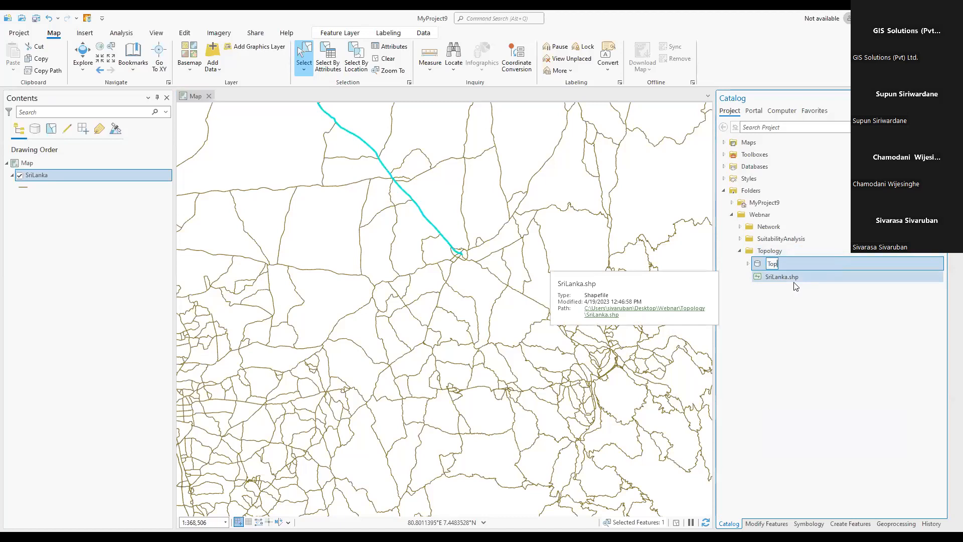
text(oly)
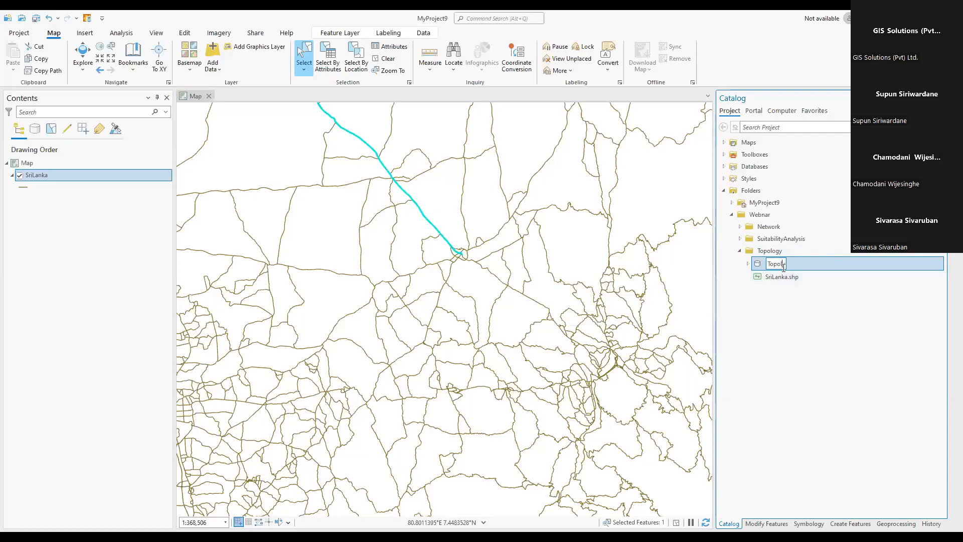
text(o)
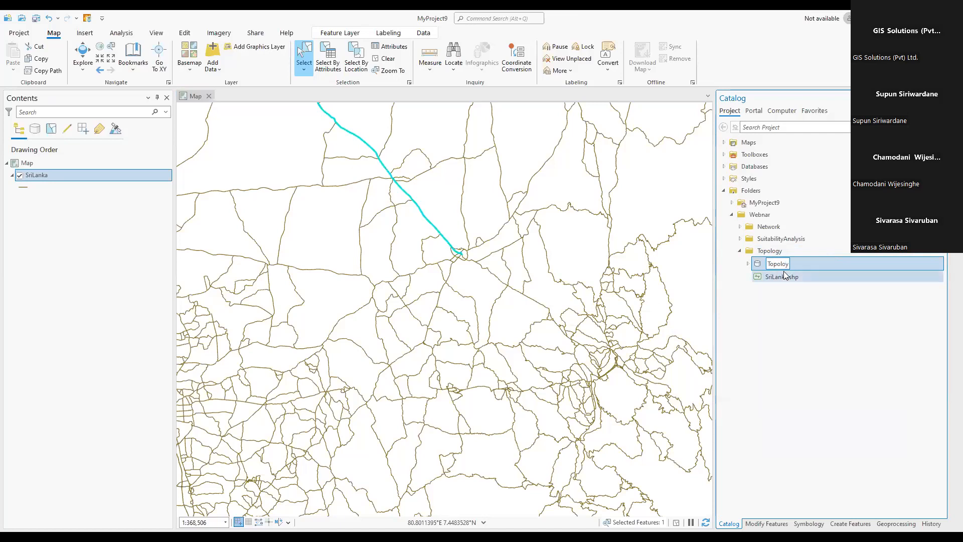
text(g)
key(Return)
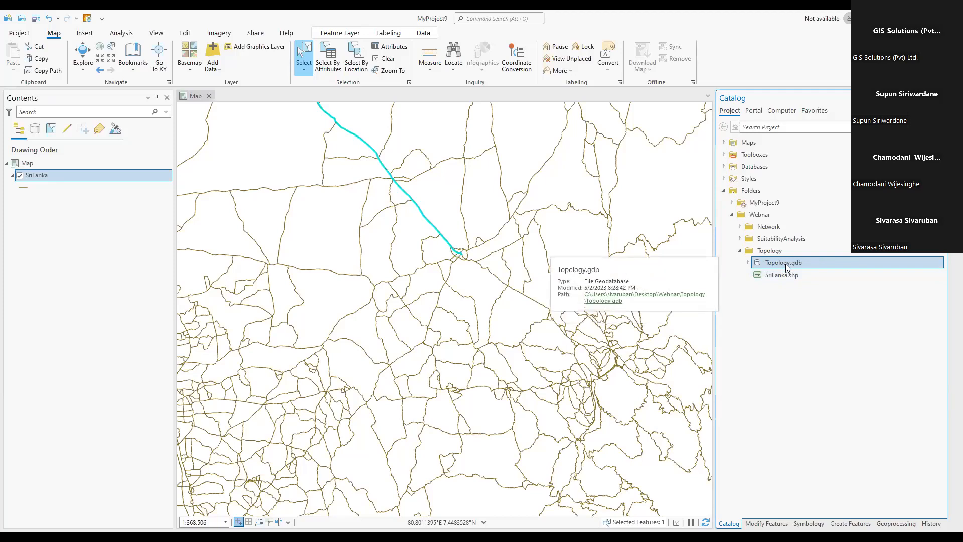
- Set up a new feature dataset in Topology.gdb with the name Road_Topology
right_click(786, 262)
mouse_move(801, 242)
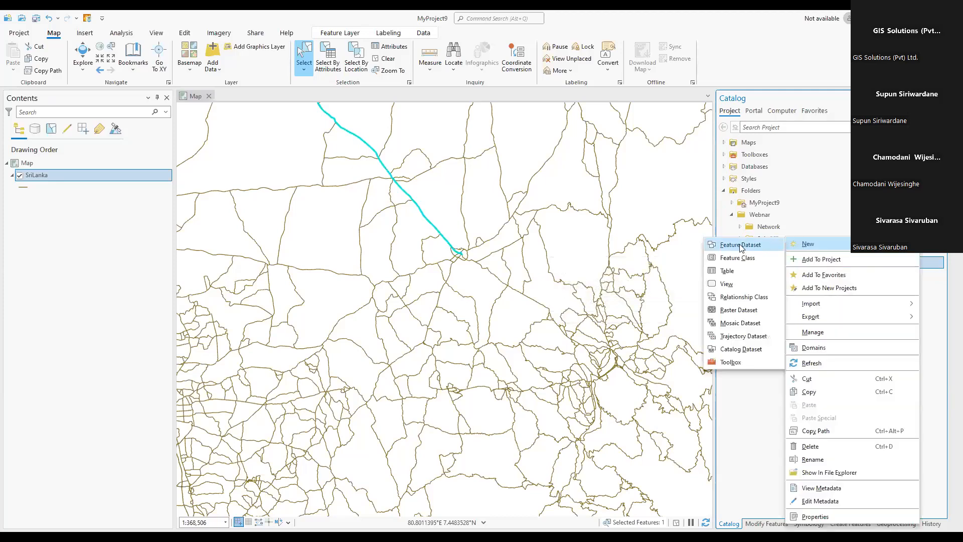
click(740, 245)
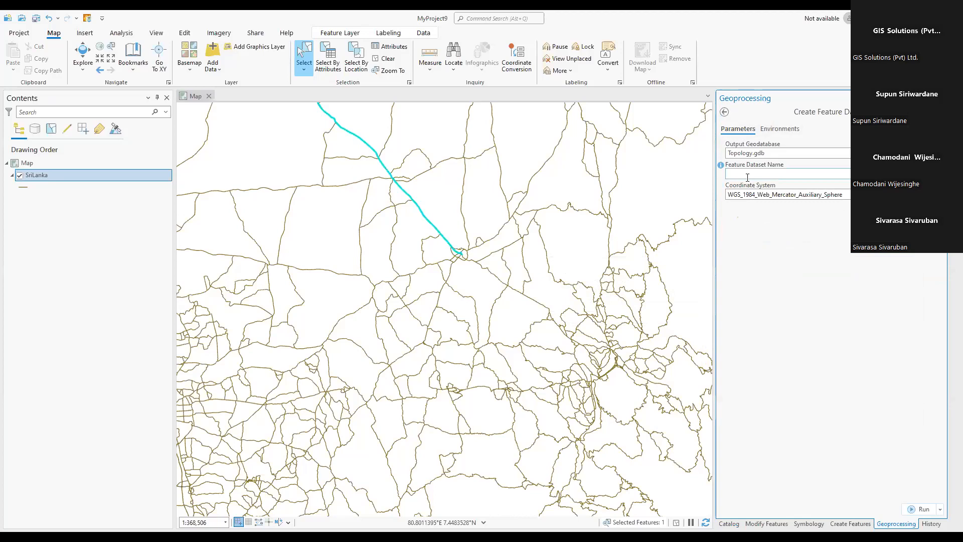
click(748, 178)
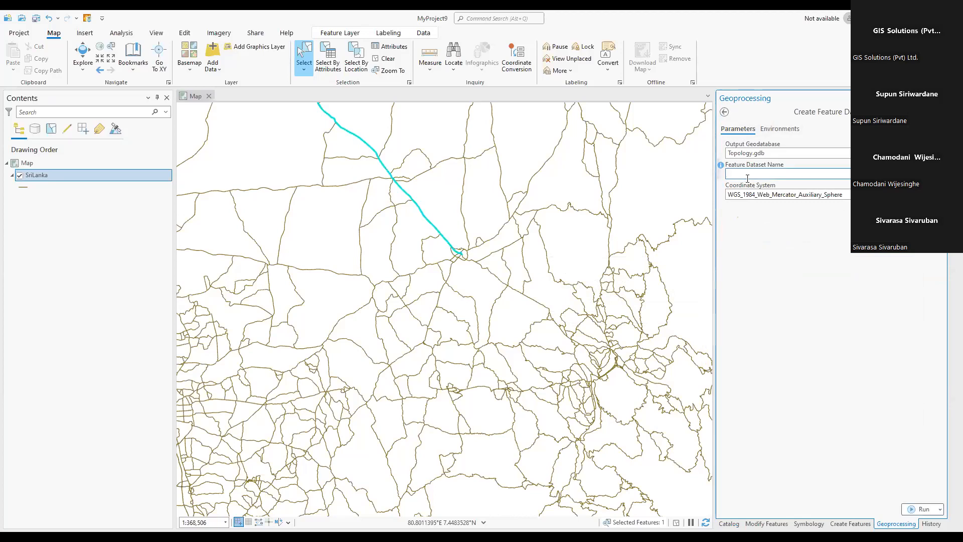
text(RO)
key(BackSpace)
text(oad_Topology)
- Assign the Kandawala_Sri_Lanka_Grid coordinate system to the Road_Topology dataset, run Create Feature Dataset and return to the project catalog
click(940, 195)
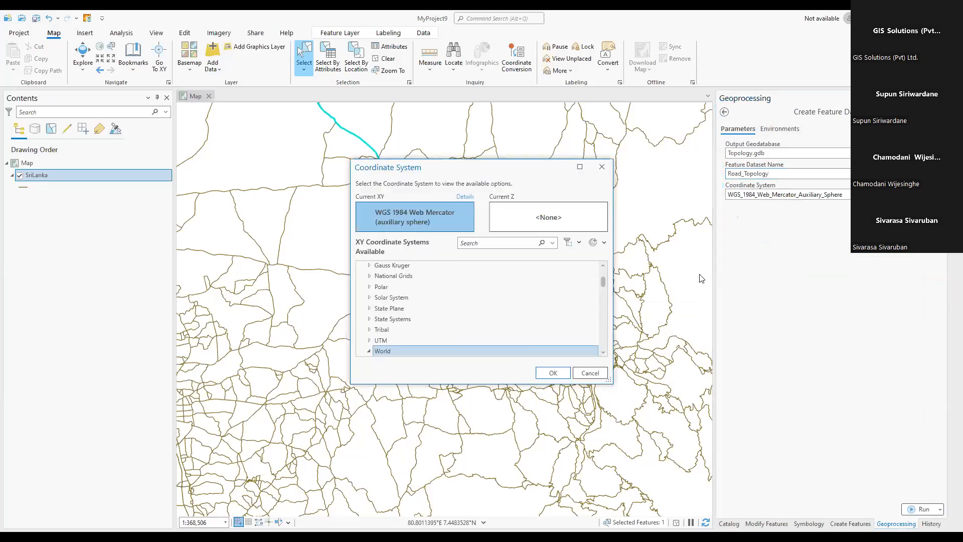
click(494, 244)
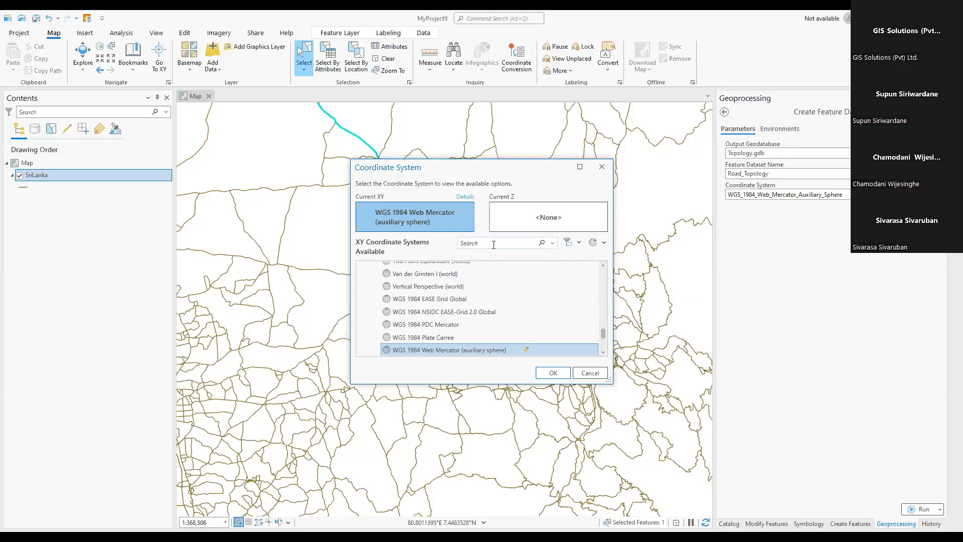
text(53)
text(23)
text(4)
click(546, 378)
click(920, 509)
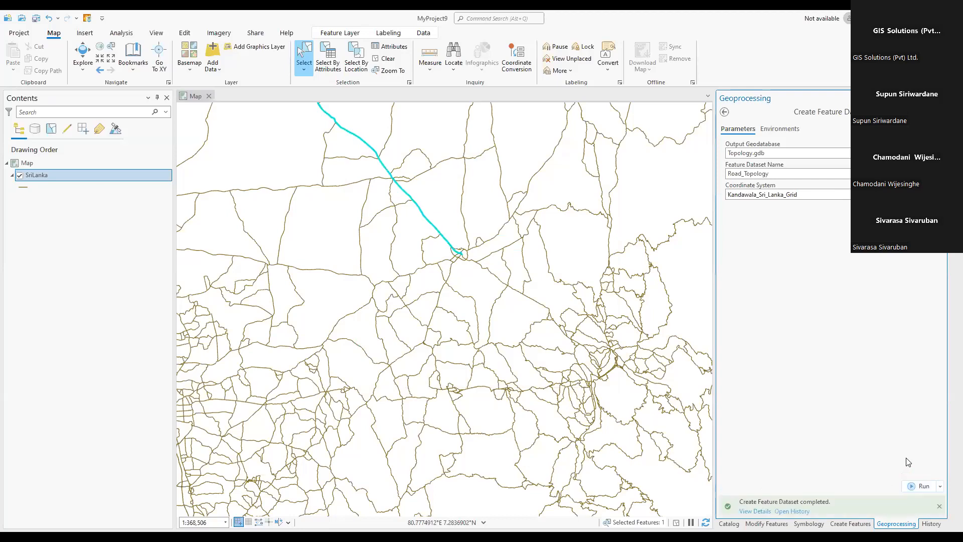
click(730, 523)
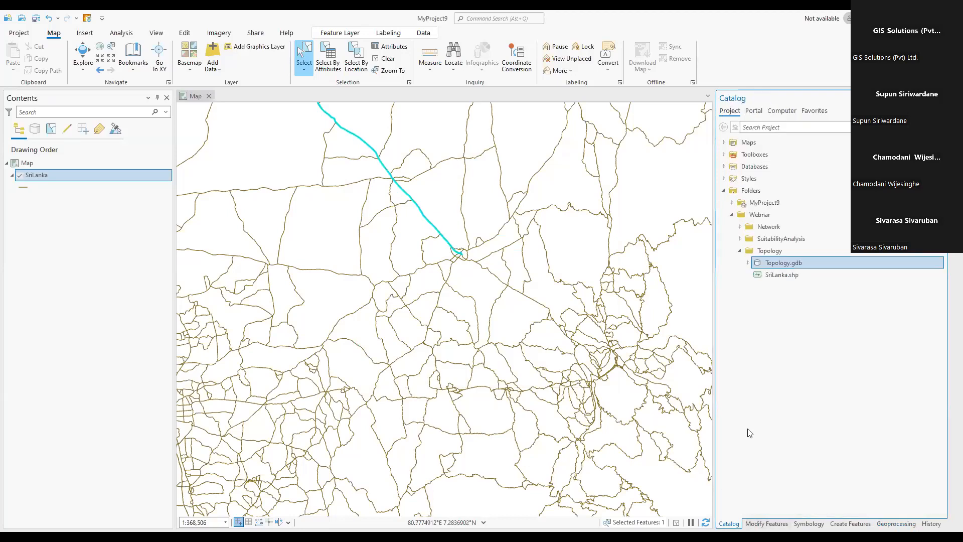
- Clear the road selection and import the SriLanka layer into the Road_Topology dataset with Feature Class To Geodatabase
click(748, 263)
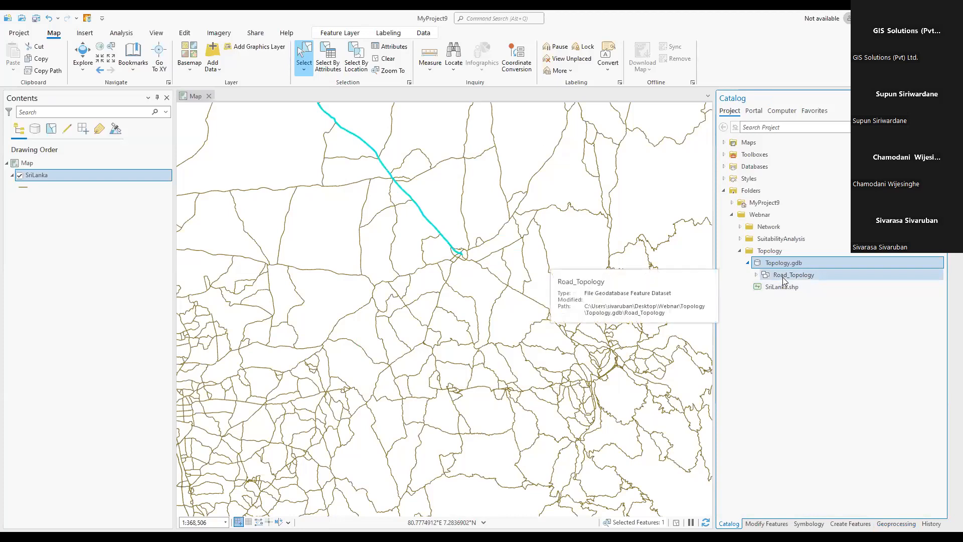
click(787, 279)
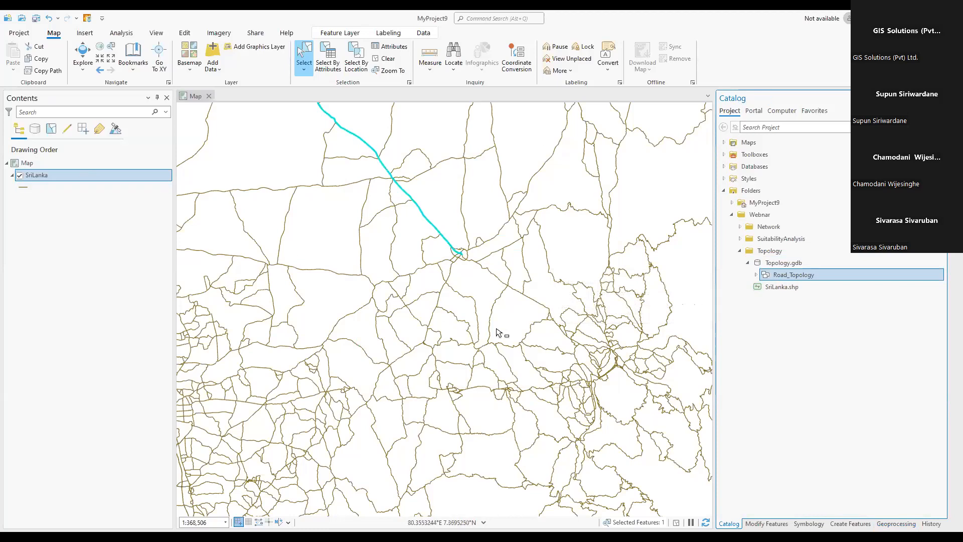
mouse_move(801, 273)
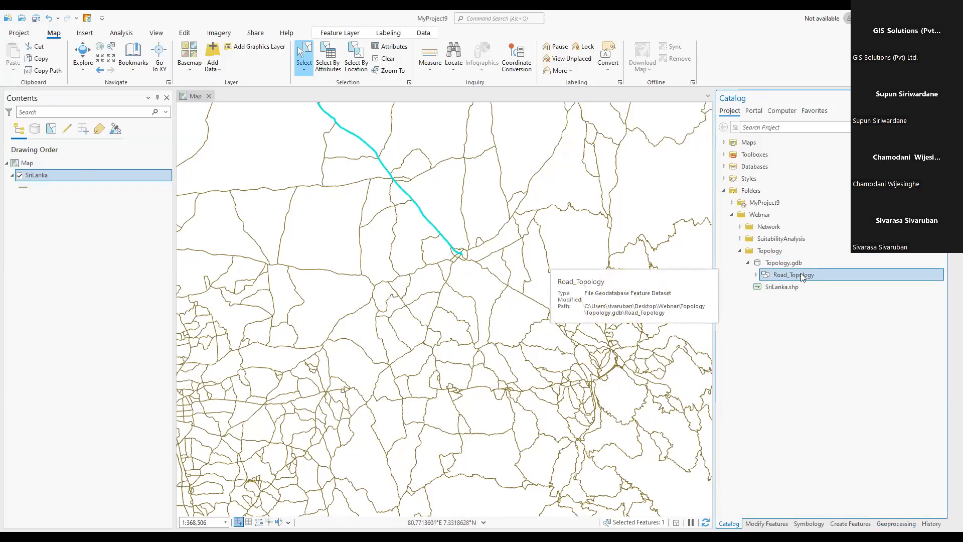
right_click(801, 273)
mouse_move(825, 326)
click(786, 327)
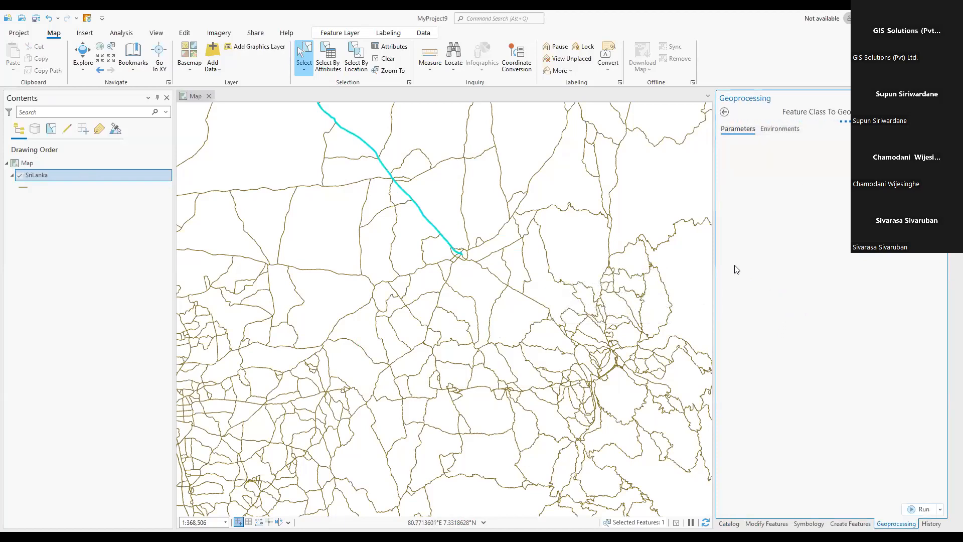
click(382, 59)
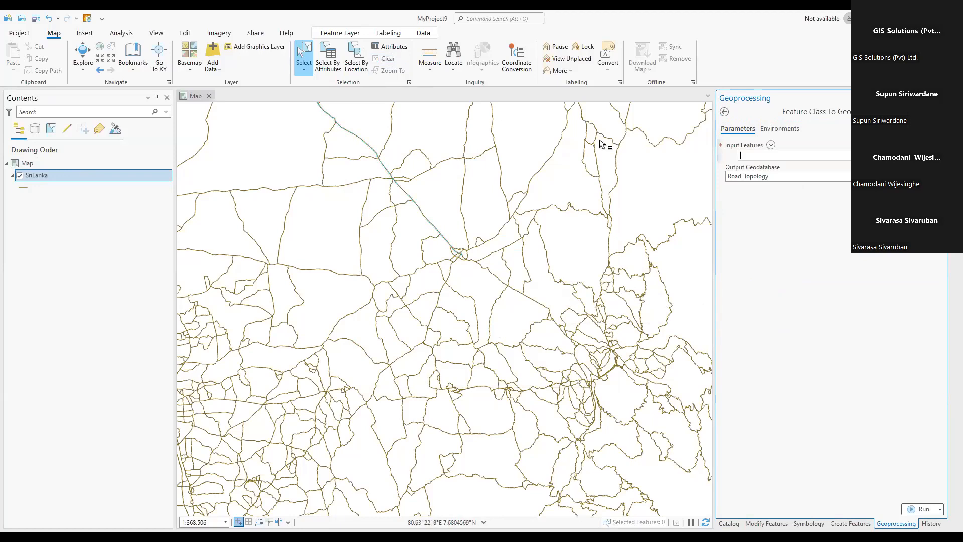
click(812, 155)
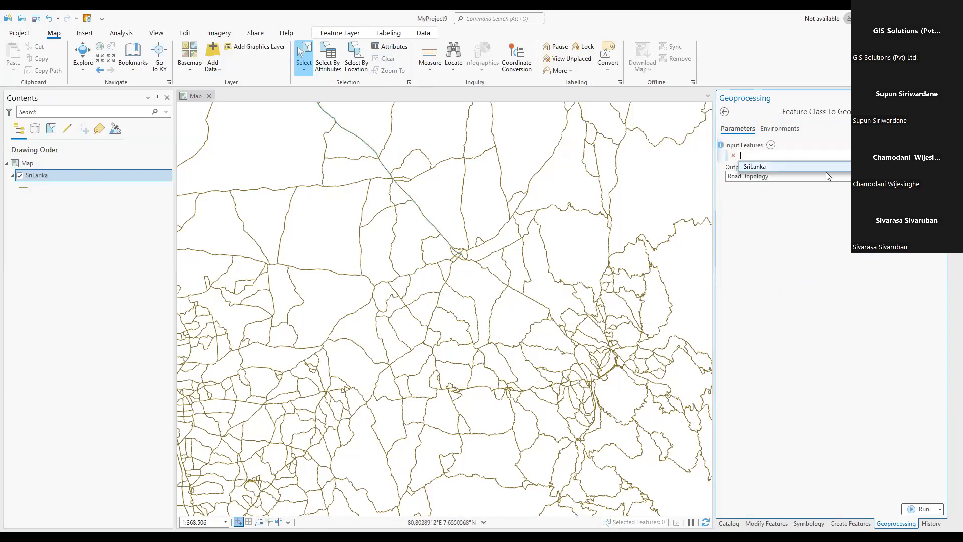
click(826, 168)
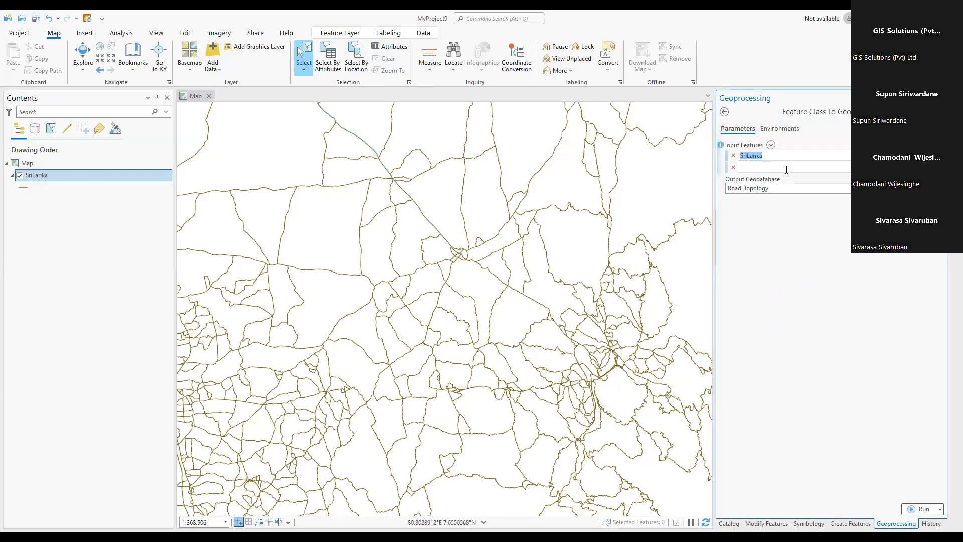
click(921, 509)
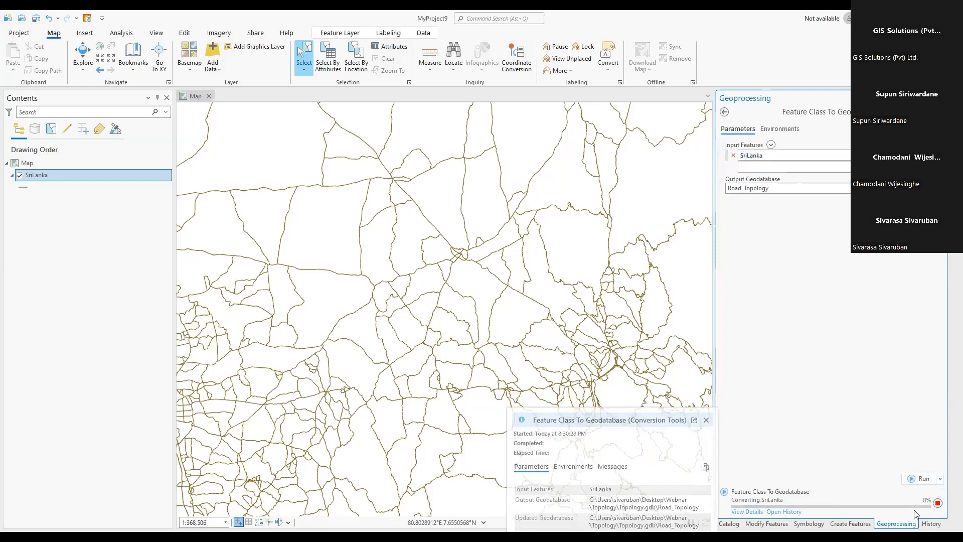
- Remove the SriLanka layer from the map and expand the Road_Topology dataset in the project catalog
click(730, 523)
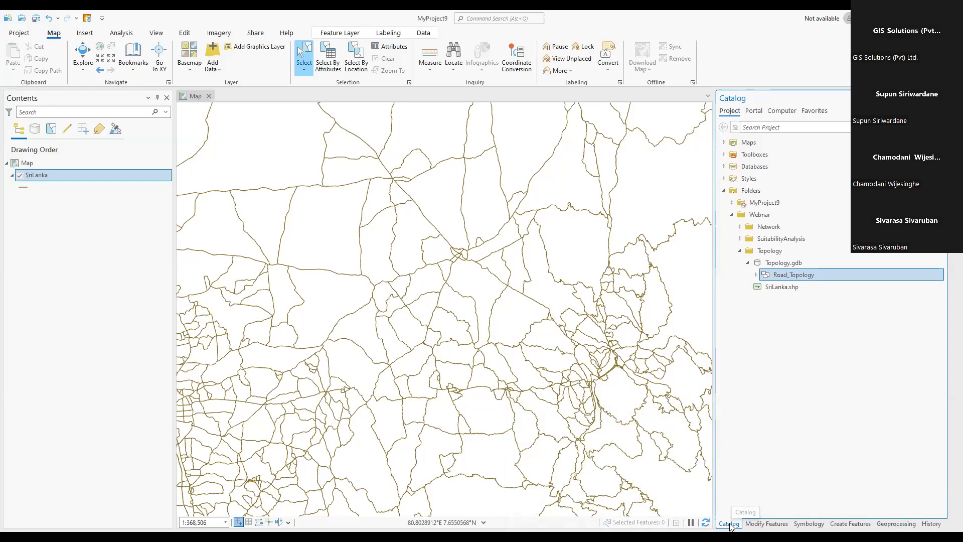
click(36, 173)
key(Delete)
click(756, 275)
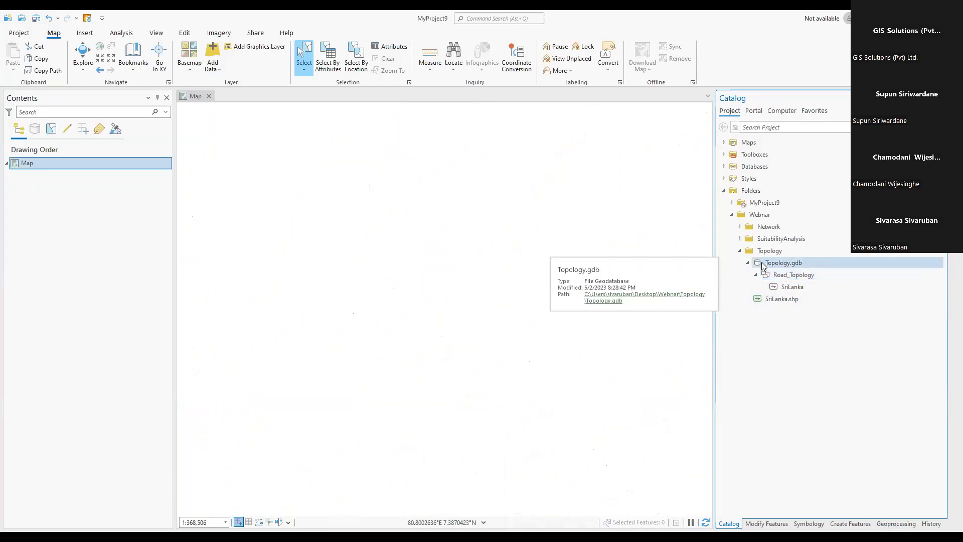
- Set up a new topology in the Road_Topology dataset with SriLanka as the participating feature class and proceed to its rules
click(795, 276)
right_click(795, 276)
mouse_move(808, 282)
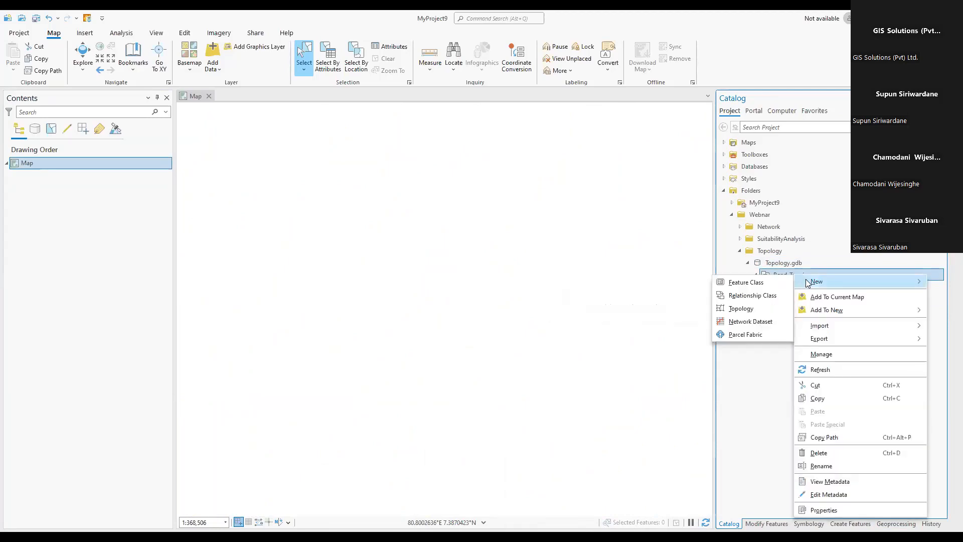
click(742, 308)
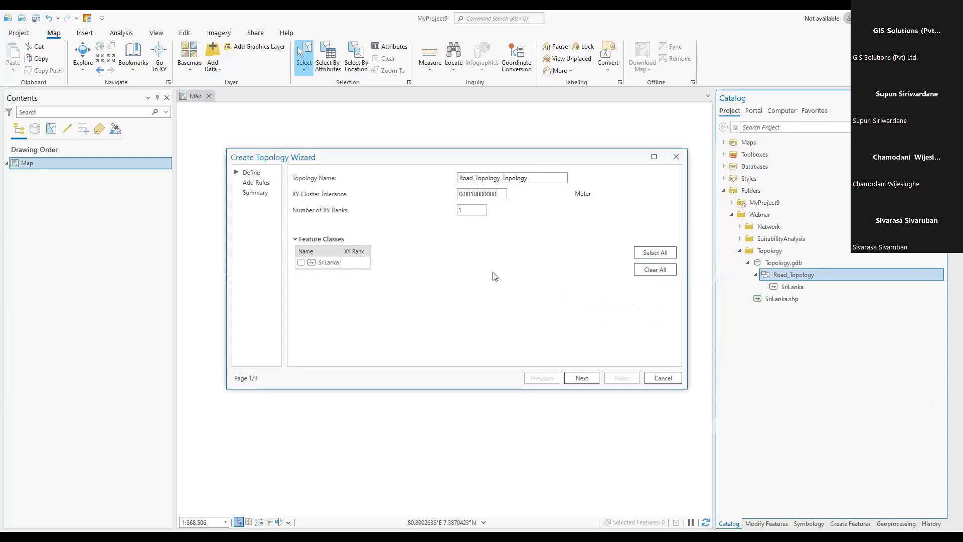
click(301, 263)
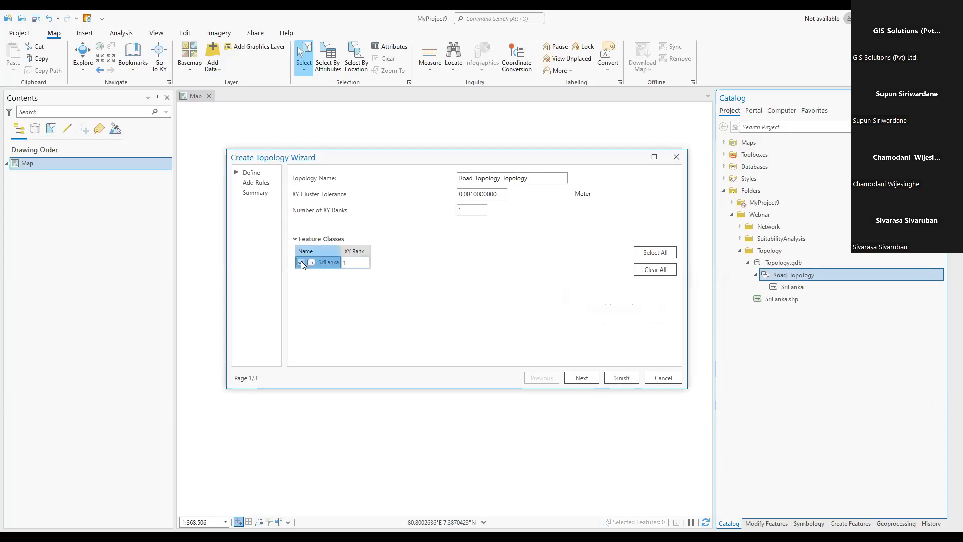
click(301, 262)
click(301, 263)
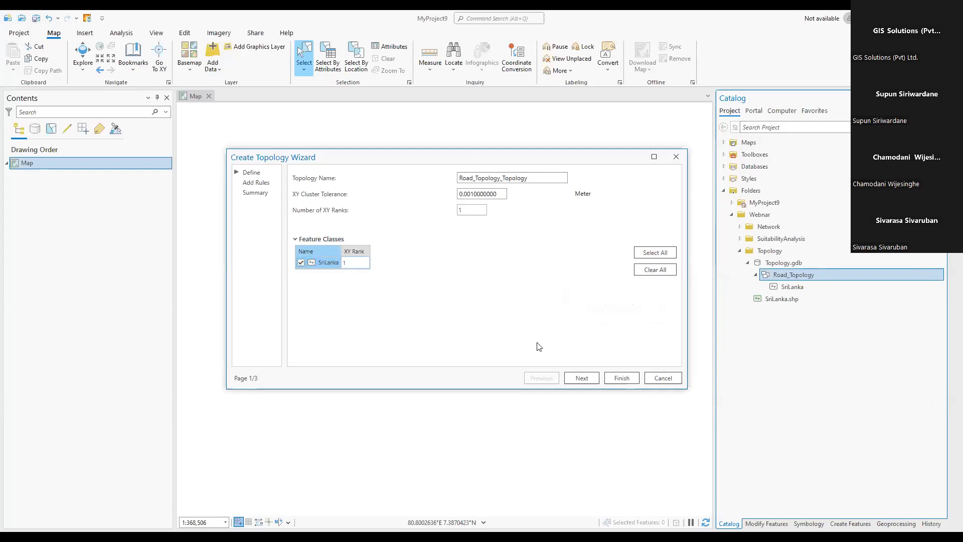
click(575, 377)
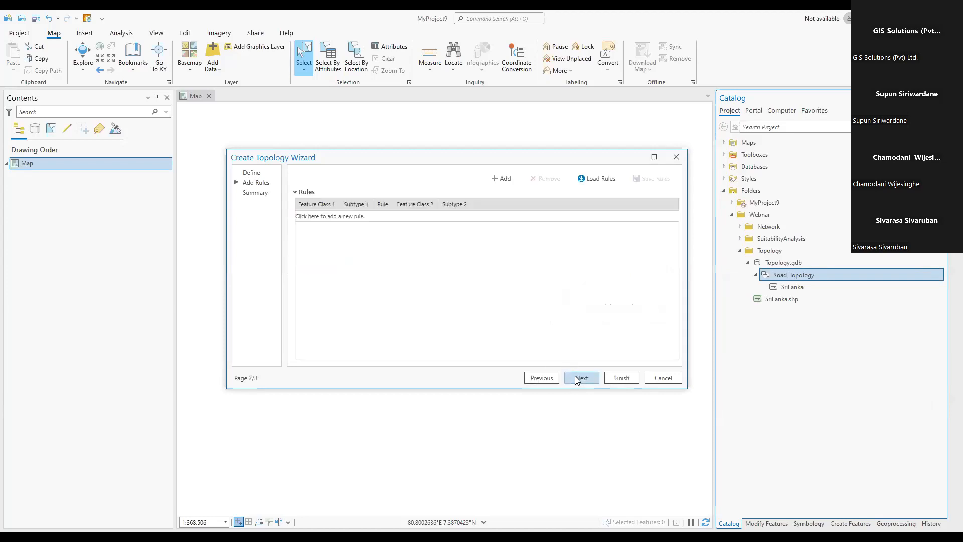
- Add a Must Not Overlap (Line) rule for the SriLanka feature class
click(310, 217)
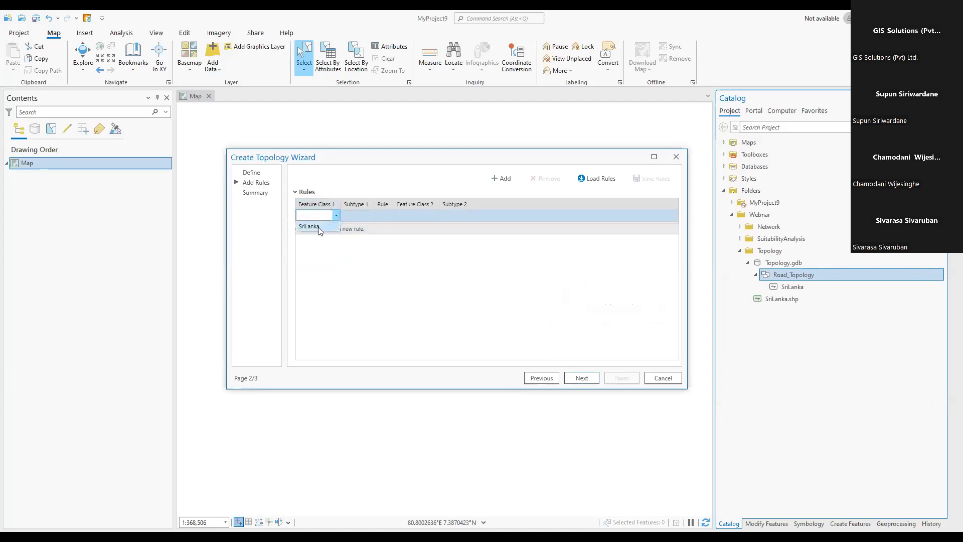
click(319, 228)
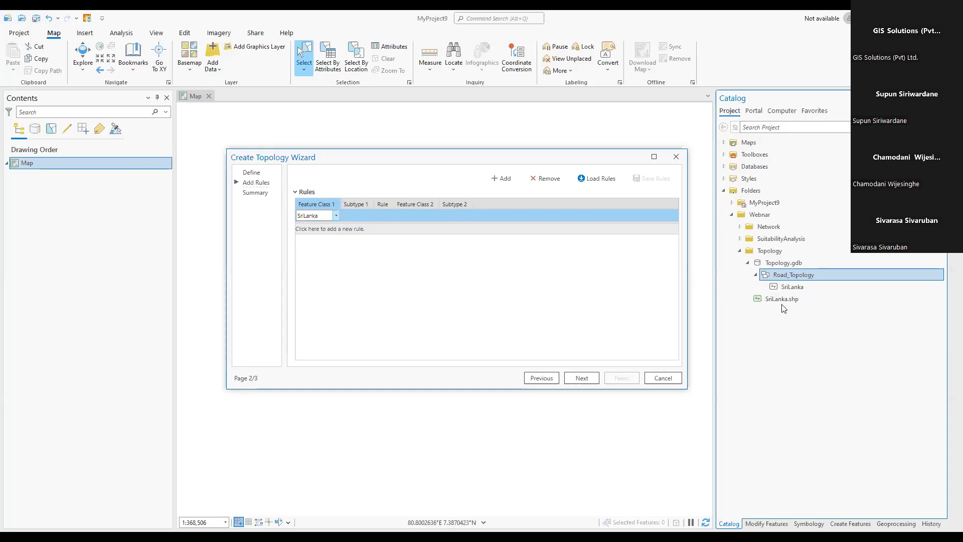
click(332, 216)
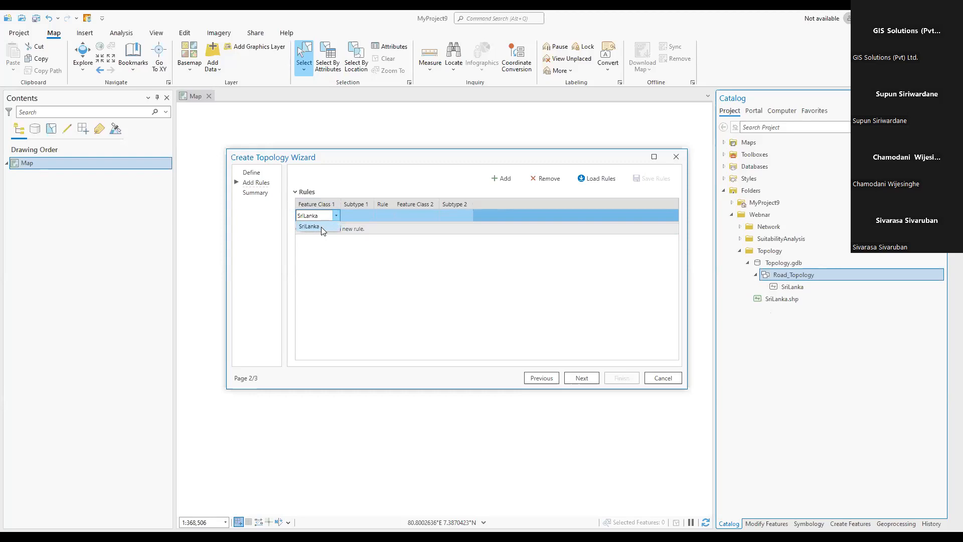
click(321, 227)
click(385, 214)
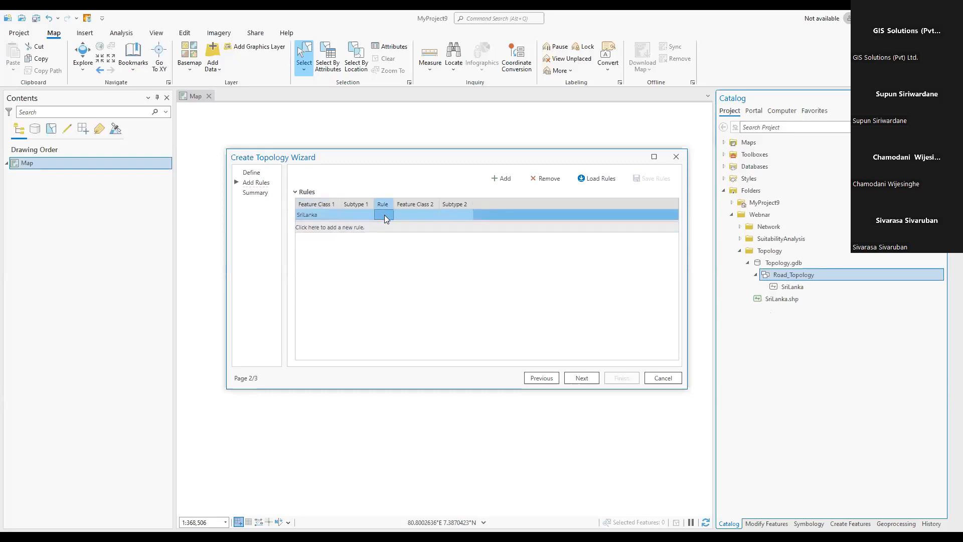
click(390, 217)
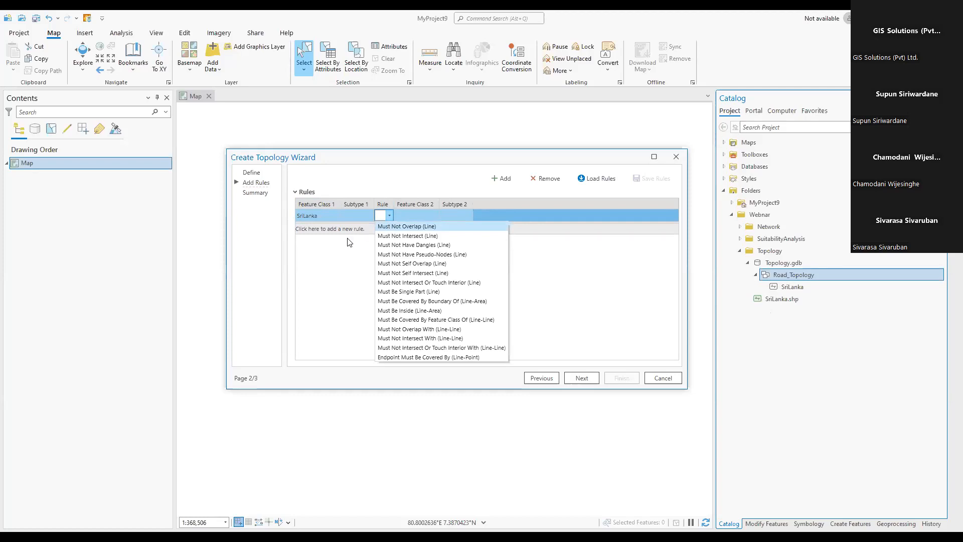
click(385, 227)
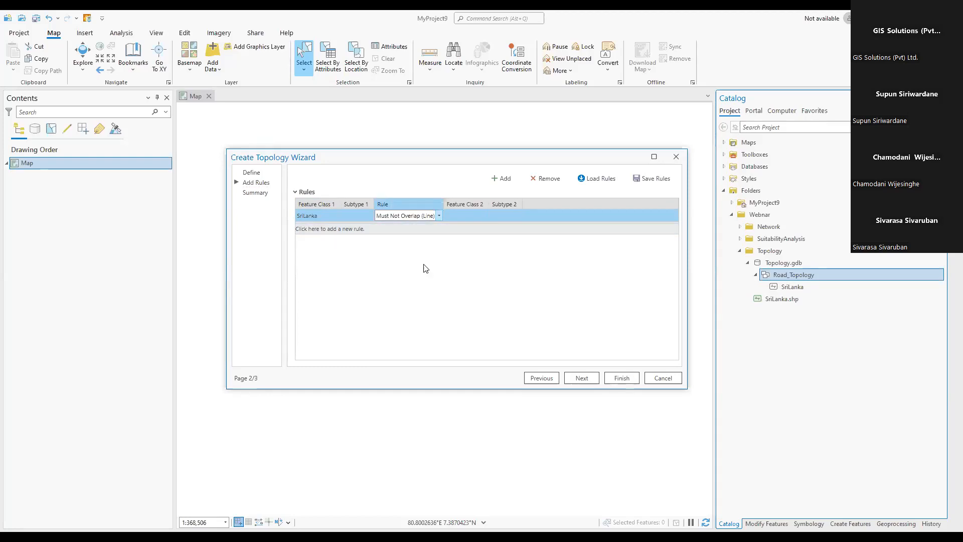
- Add a Must Not Have Dangles (Line) rule for SriLanka and finish creating the topology
click(314, 231)
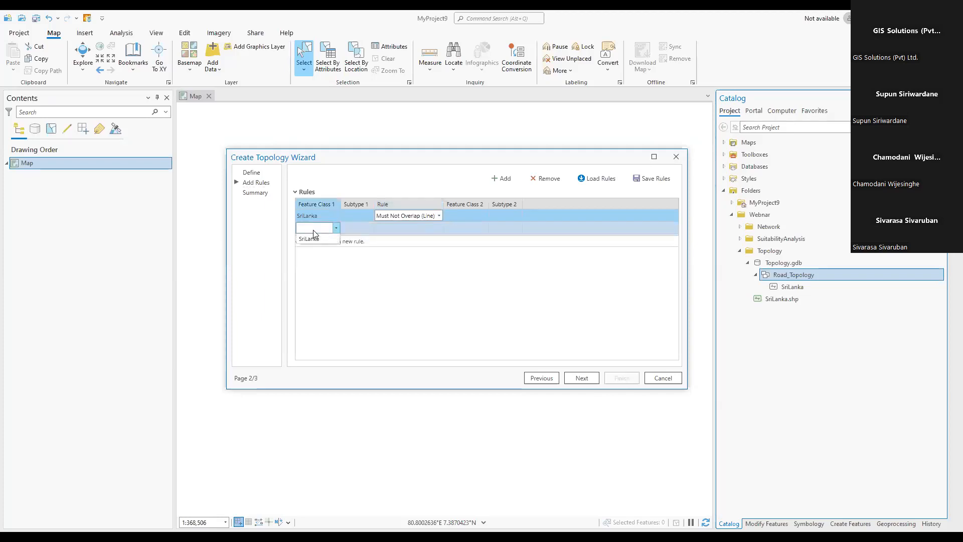
click(309, 239)
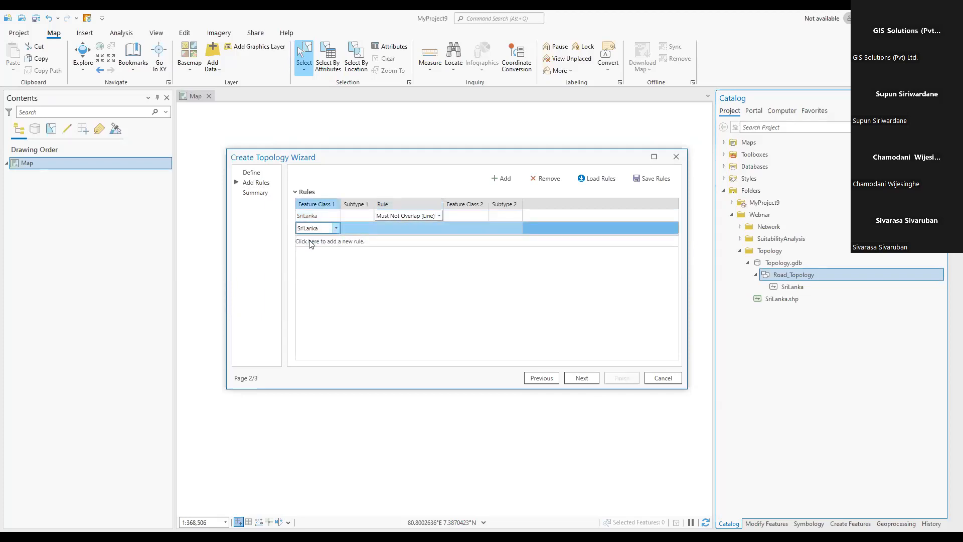
click(407, 228)
click(432, 230)
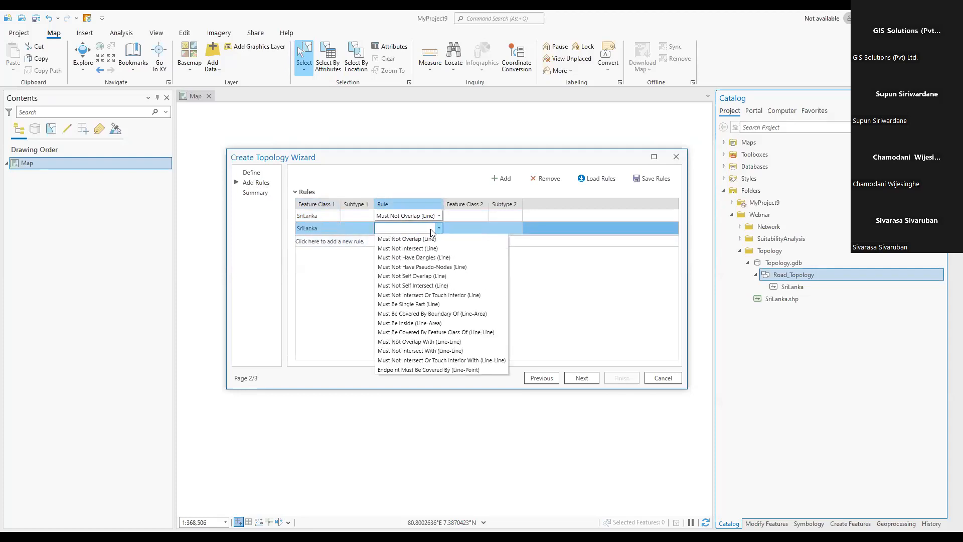
click(424, 258)
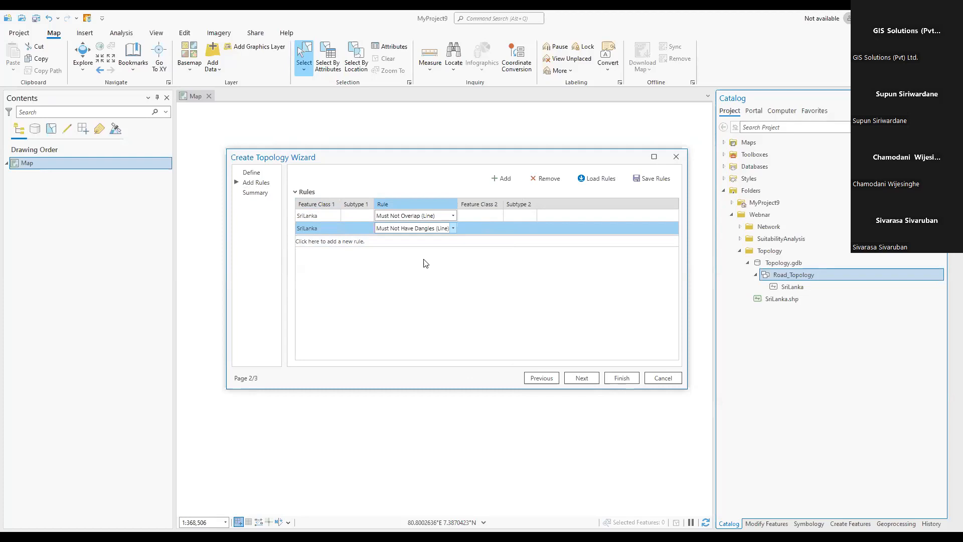
click(575, 379)
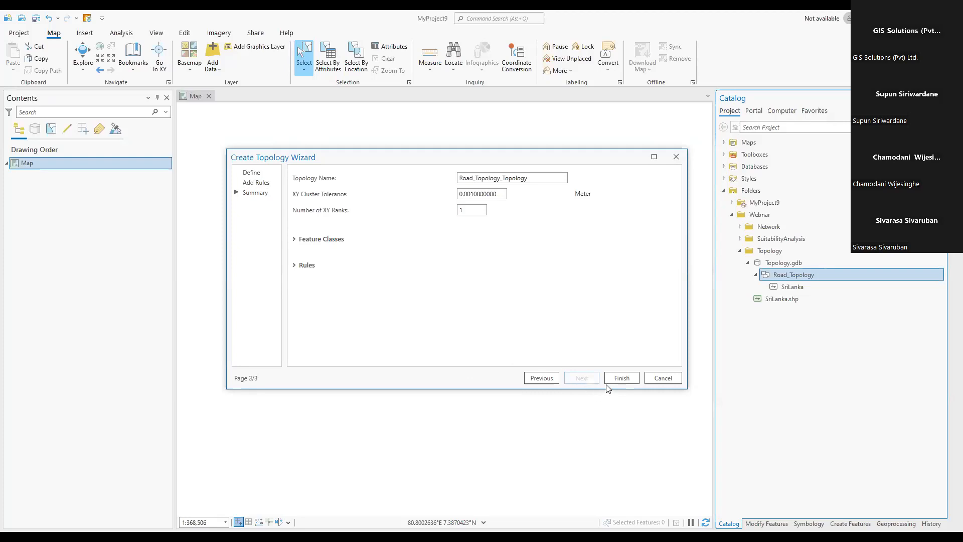
click(621, 378)
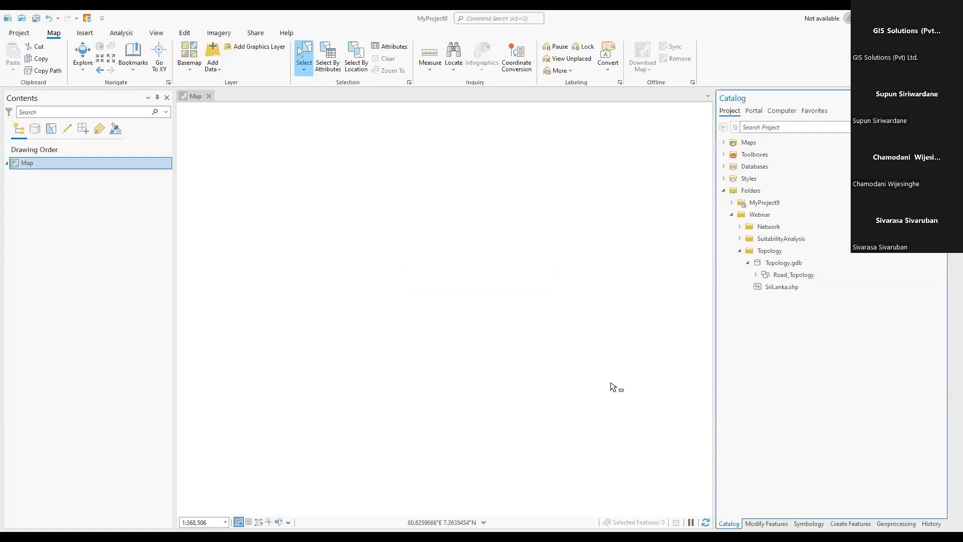
- Refresh the Road_Topology dataset and add the Road_Topology_Topology topology to the map
click(764, 289)
click(756, 274)
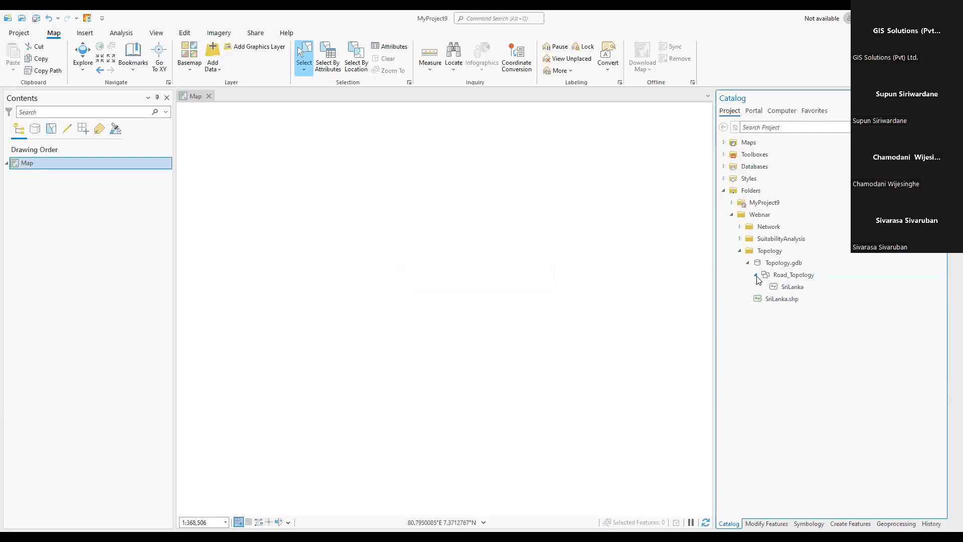
right_click(787, 280)
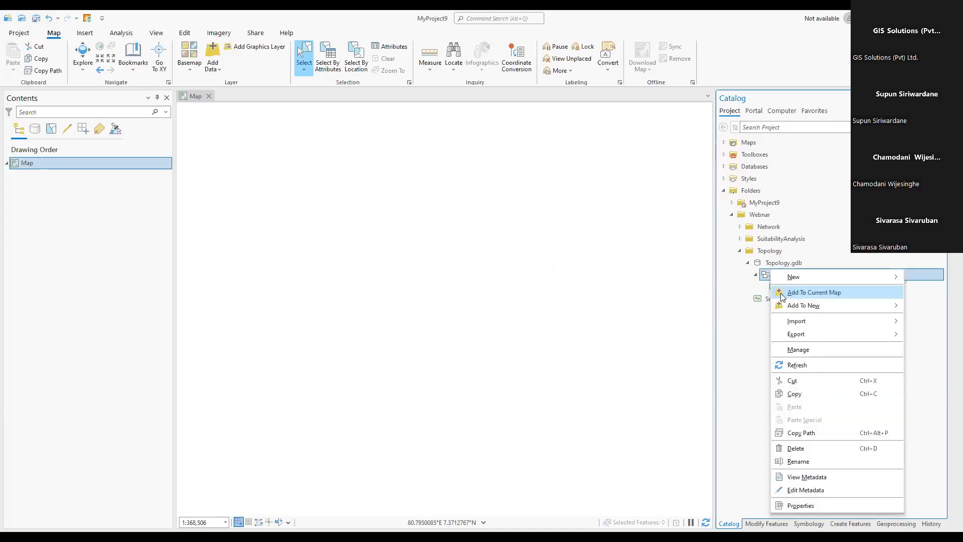
click(786, 366)
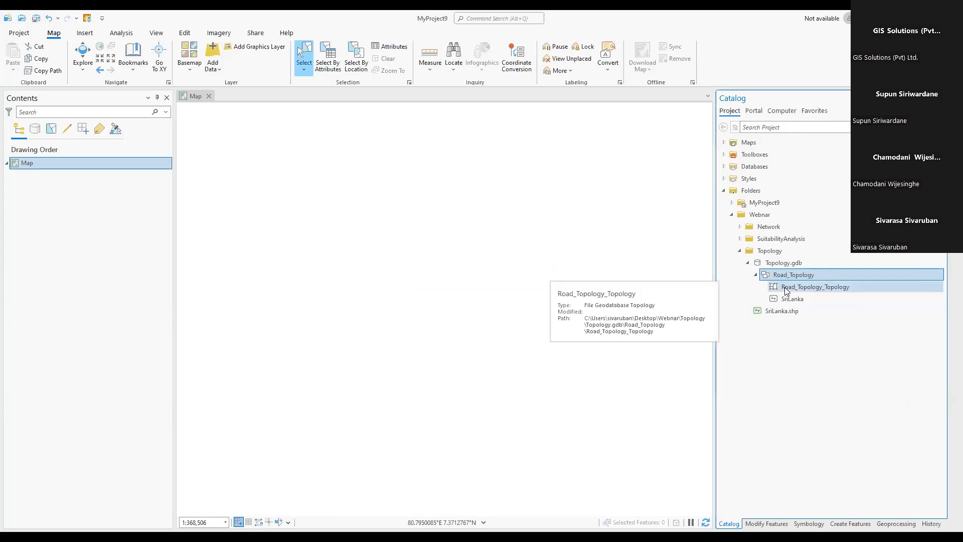
drag(786, 289, 451, 290)
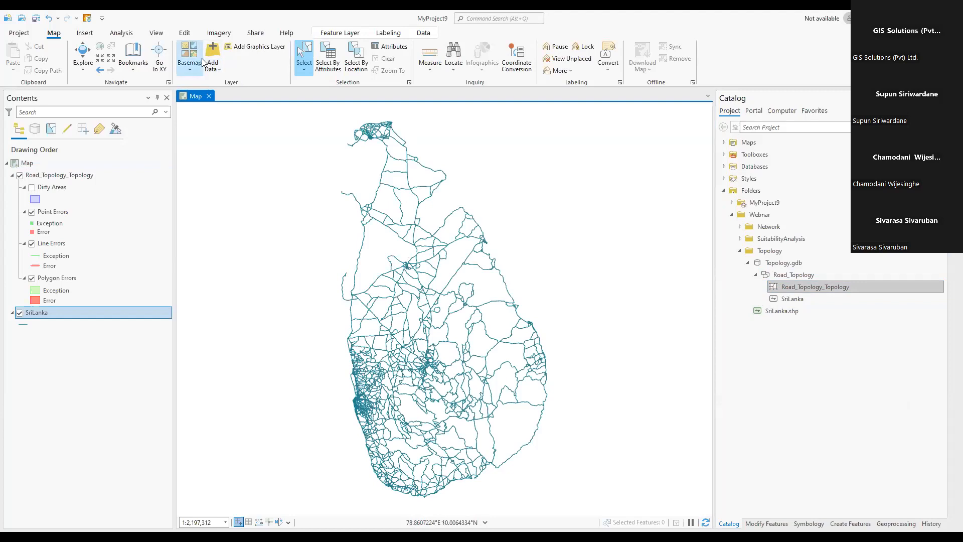
- Validate Road_Topology_Topology over the full road network in the Error Inspector and take a closer look at the marked errors
click(185, 34)
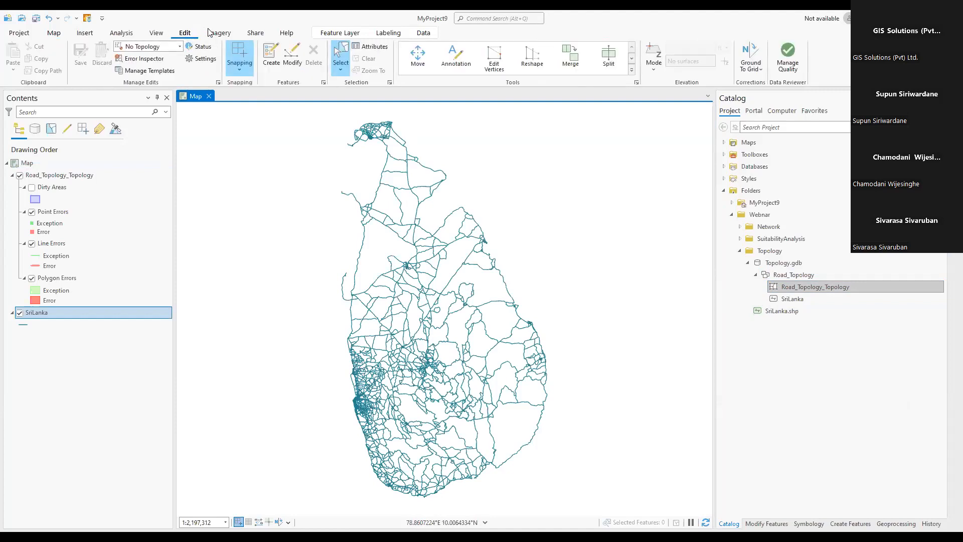
click(145, 59)
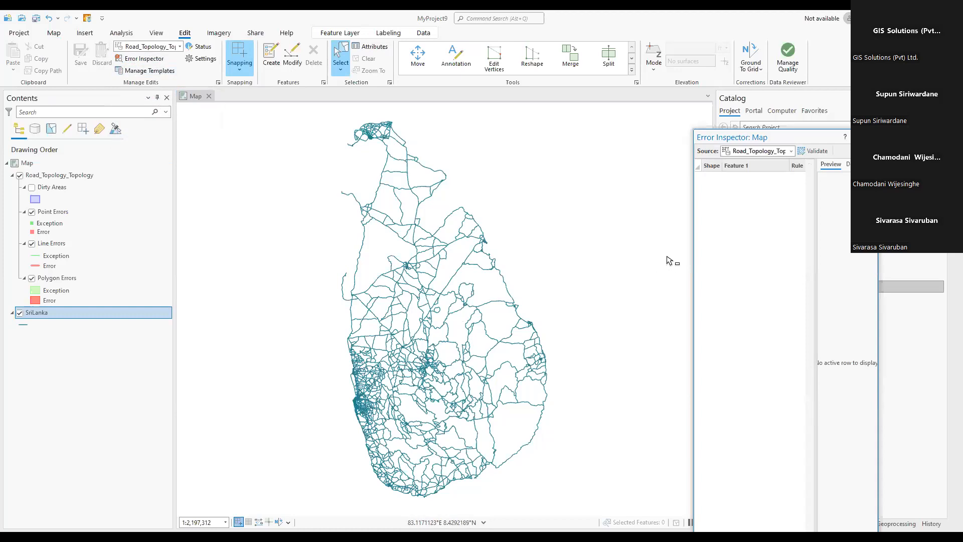
click(811, 152)
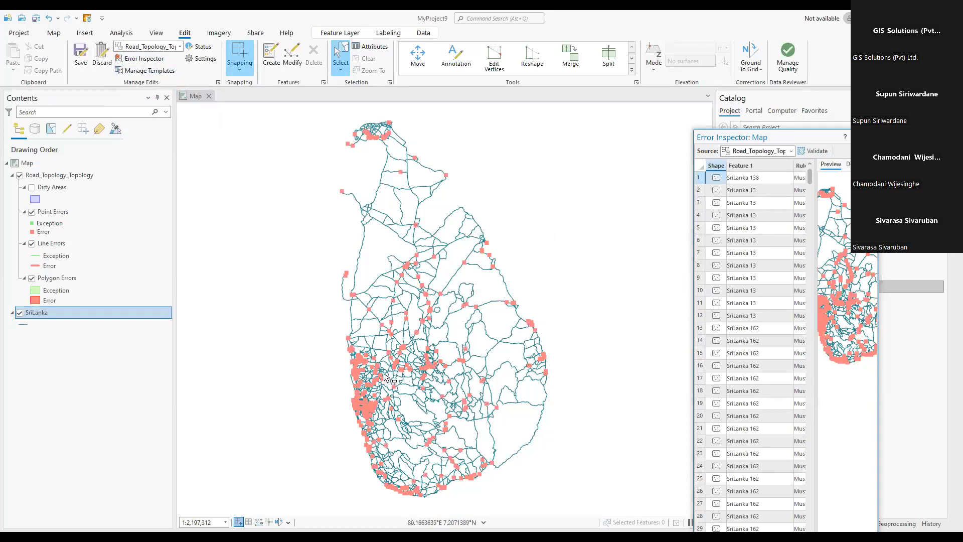
scroll(362, 369, up, 2)
scroll(362, 368, up, 3)
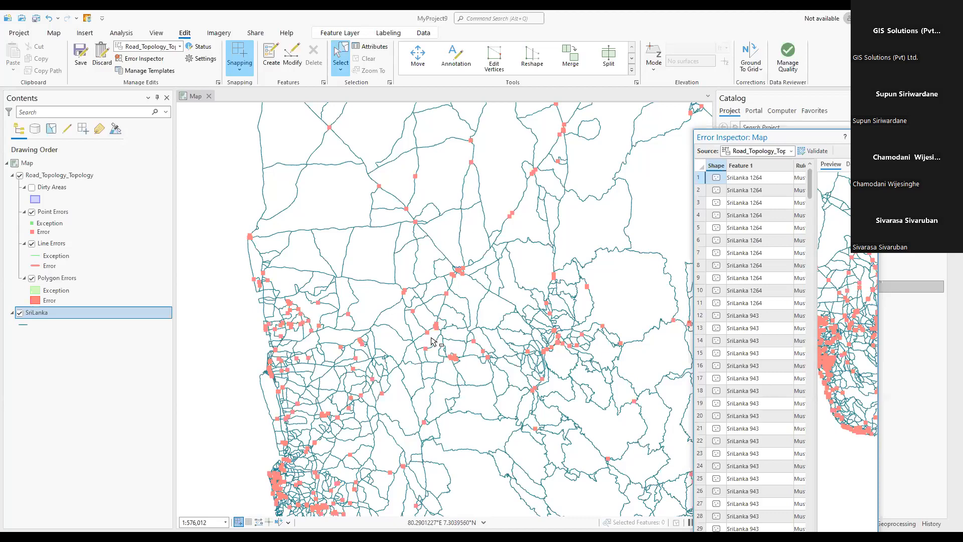
- Examine the topology error points along the central roads up close, checking how the road lines meet at each marked error
scroll(432, 345, up, 1)
scroll(406, 338, up, 1)
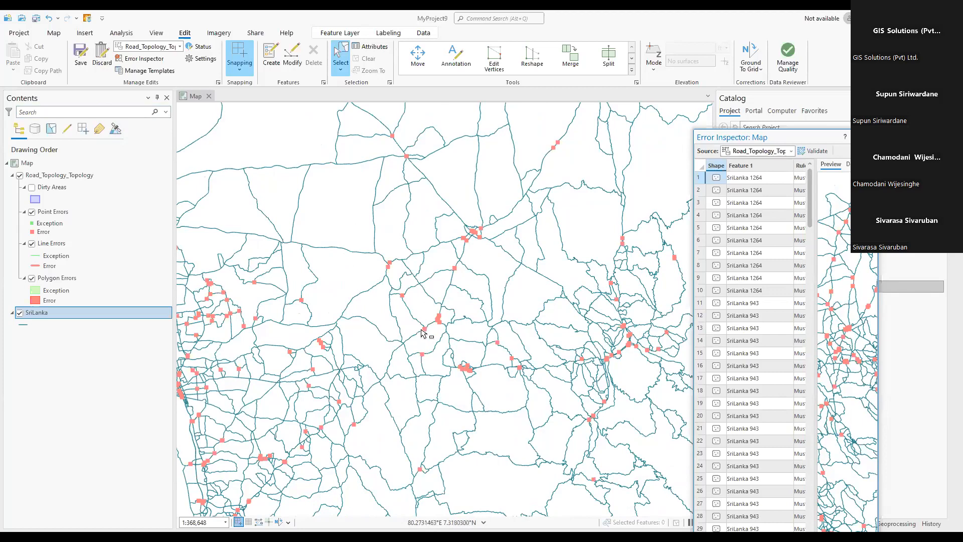
scroll(439, 303, up, 5)
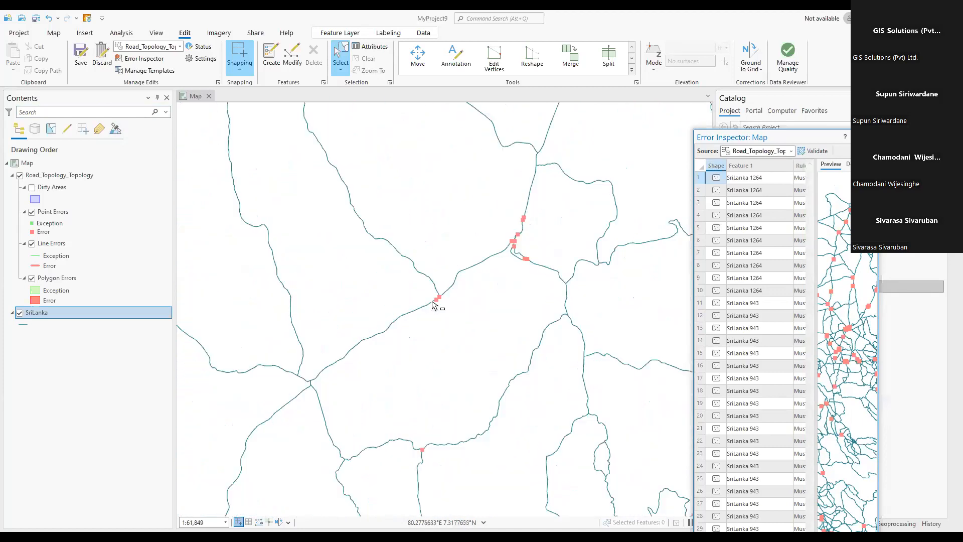
scroll(441, 298, up, 3)
scroll(462, 285, down, 2)
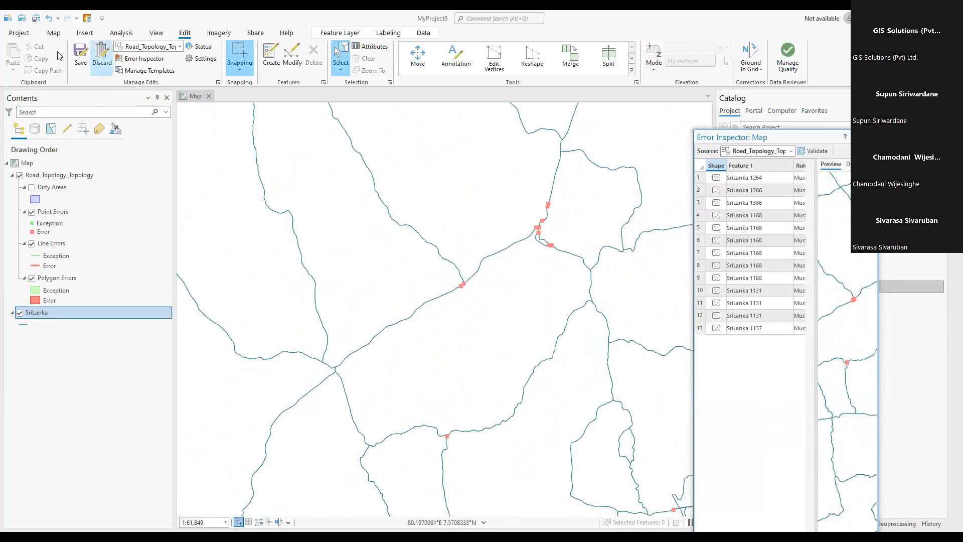
click(53, 33)
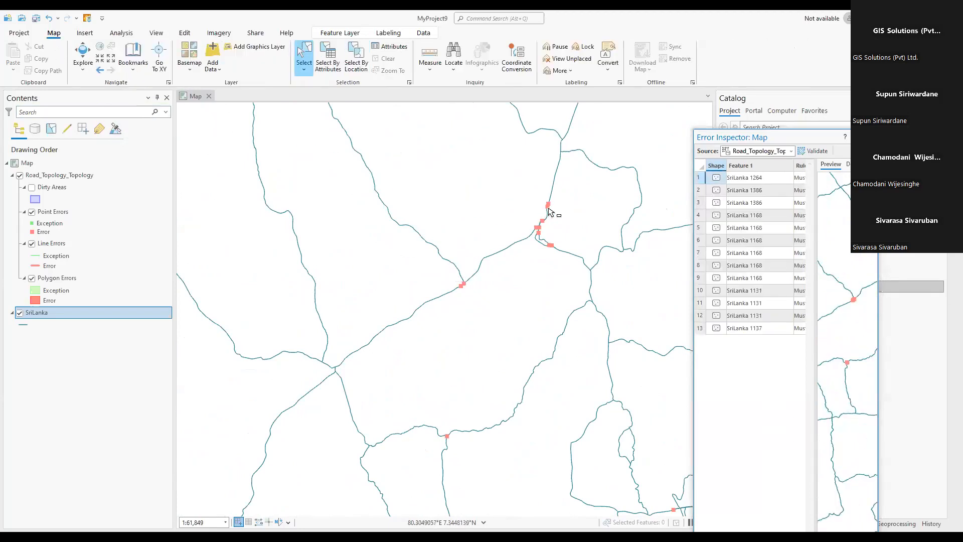
click(82, 53)
scroll(519, 241, up, 5)
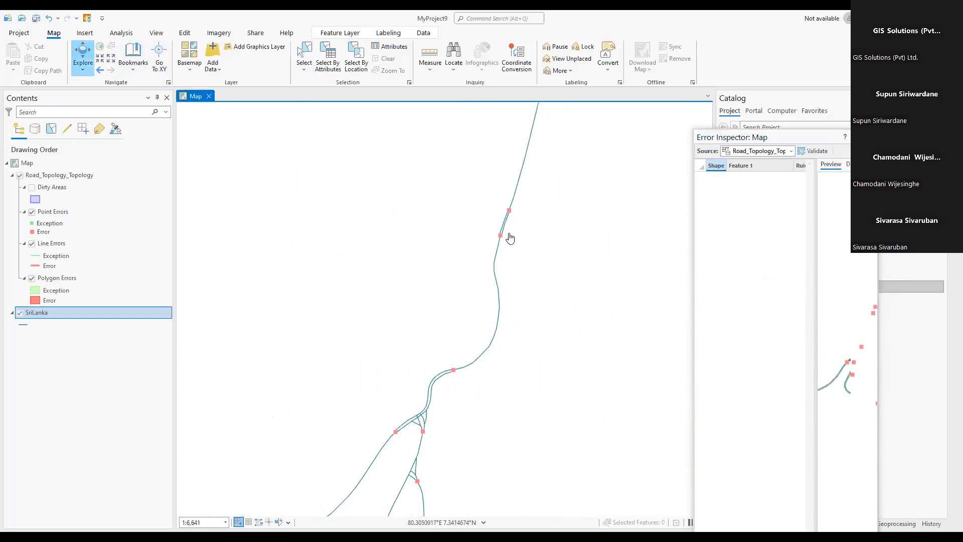
scroll(517, 226, up, 3)
scroll(495, 261, down, 3)
scroll(495, 261, down, 3)
drag(409, 329, 604, 336)
drag(447, 315, 619, 324)
scroll(468, 301, down, 7)
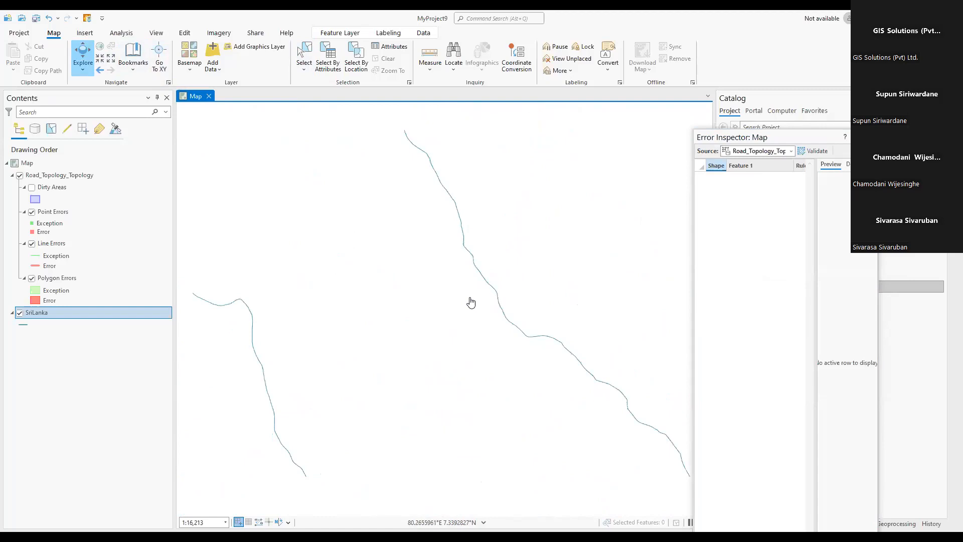
scroll(400, 261, up, 6)
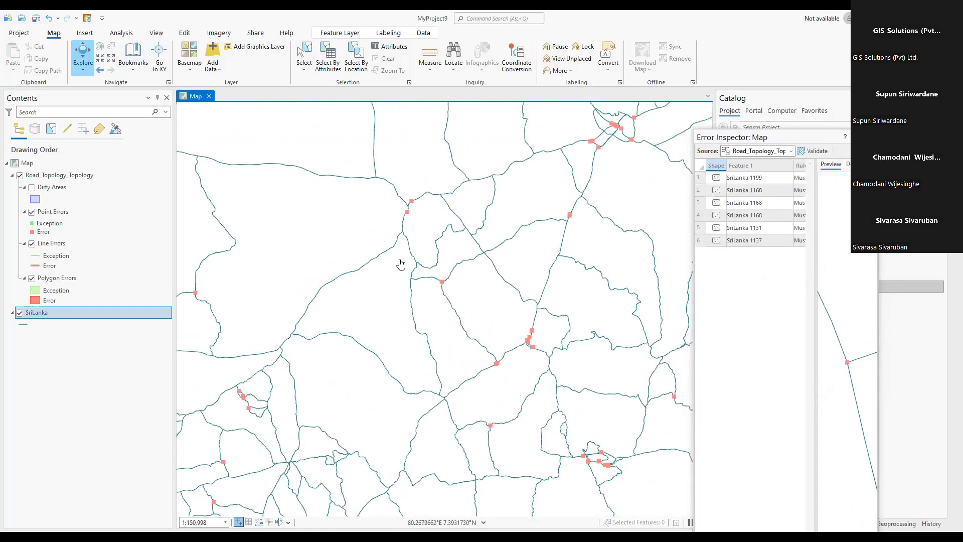
scroll(403, 230, up, 5)
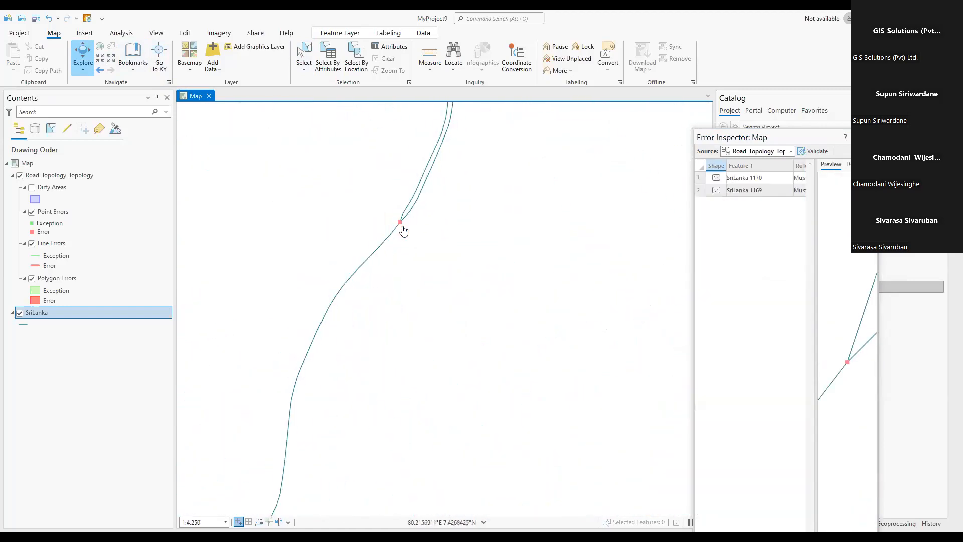
- Examine the error points across the western road network toward the coast, and close the Error Inspector
scroll(436, 348, down, 10)
drag(436, 349, 475, 176)
drag(431, 360, 459, 265)
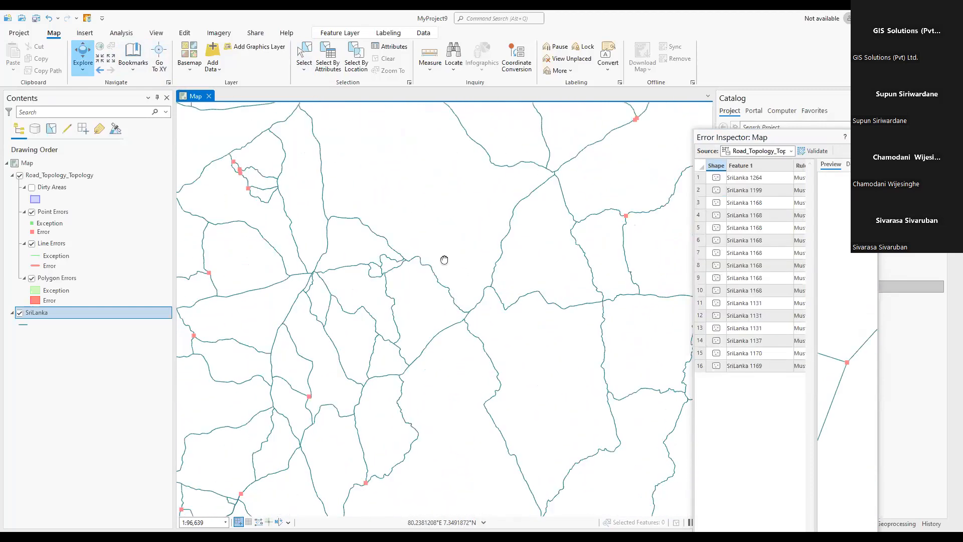
drag(423, 351, 433, 301)
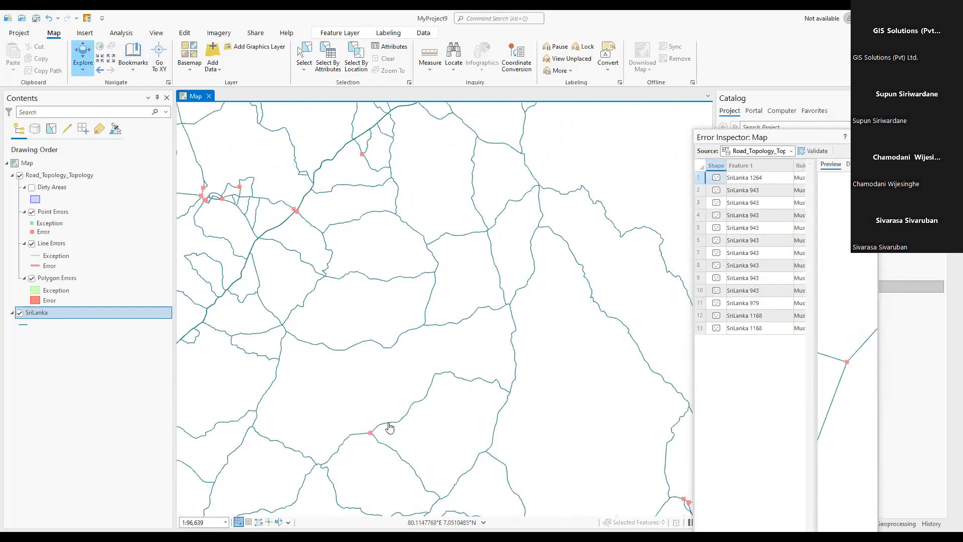
drag(374, 378, 506, 331)
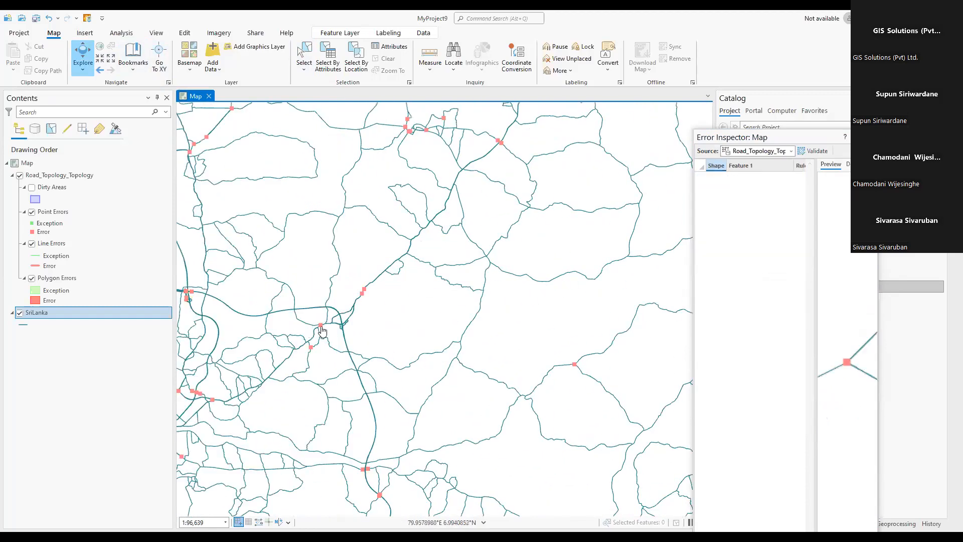
scroll(323, 331, up, 5)
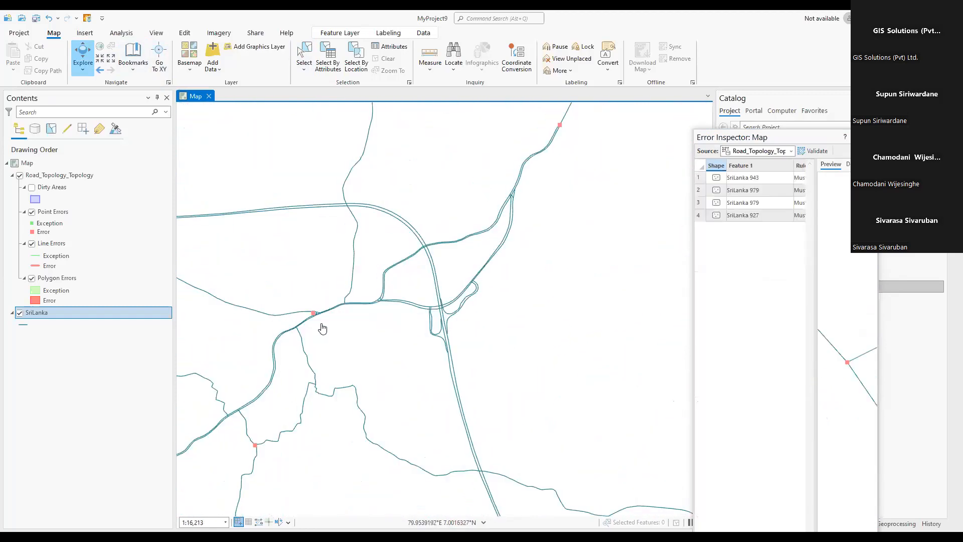
scroll(321, 327, down, 5)
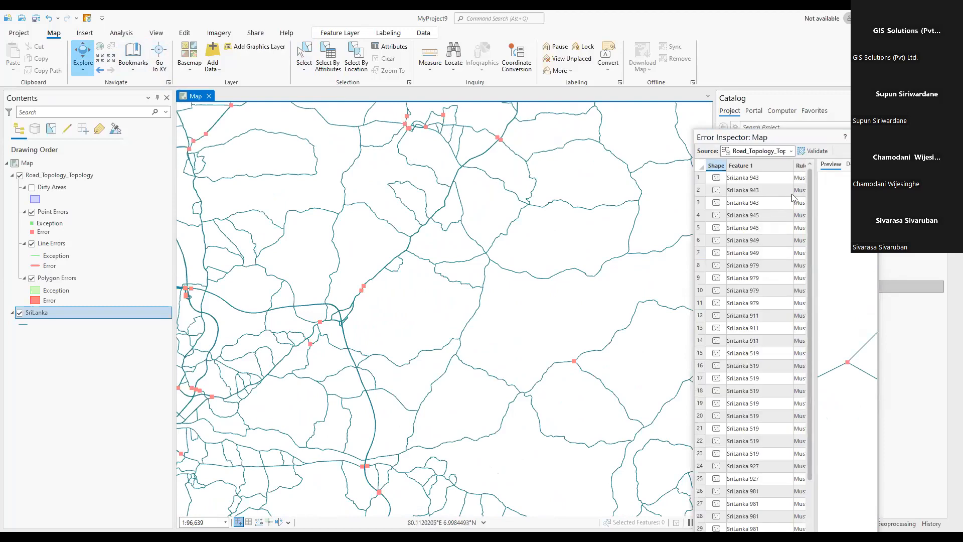
scroll(362, 301, down, 1)
scroll(403, 300, down, 2)
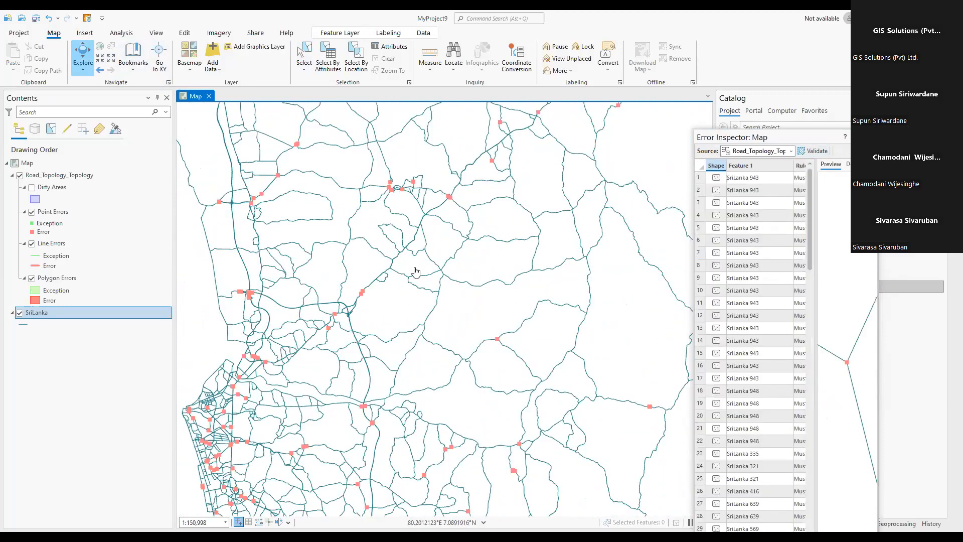
drag(366, 312, 346, 268)
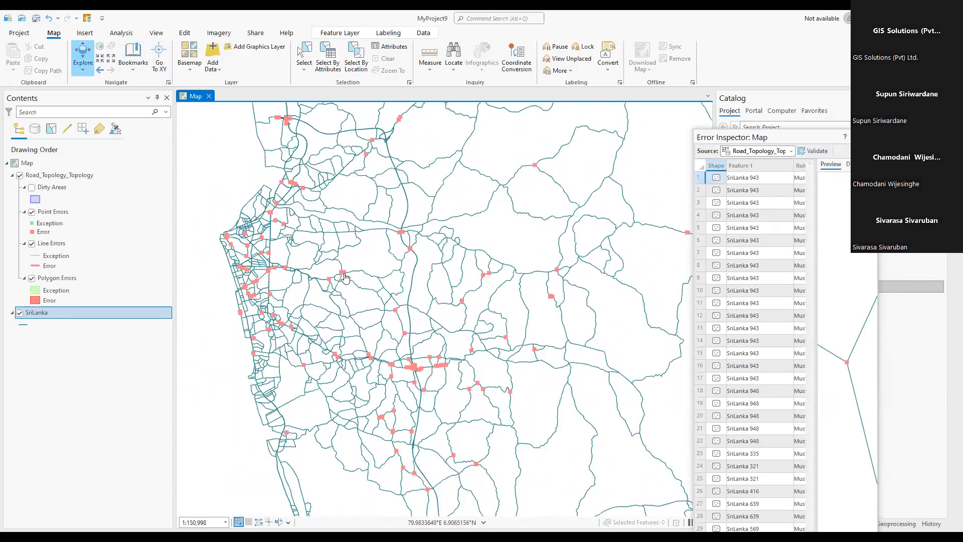
scroll(352, 270, up, 3)
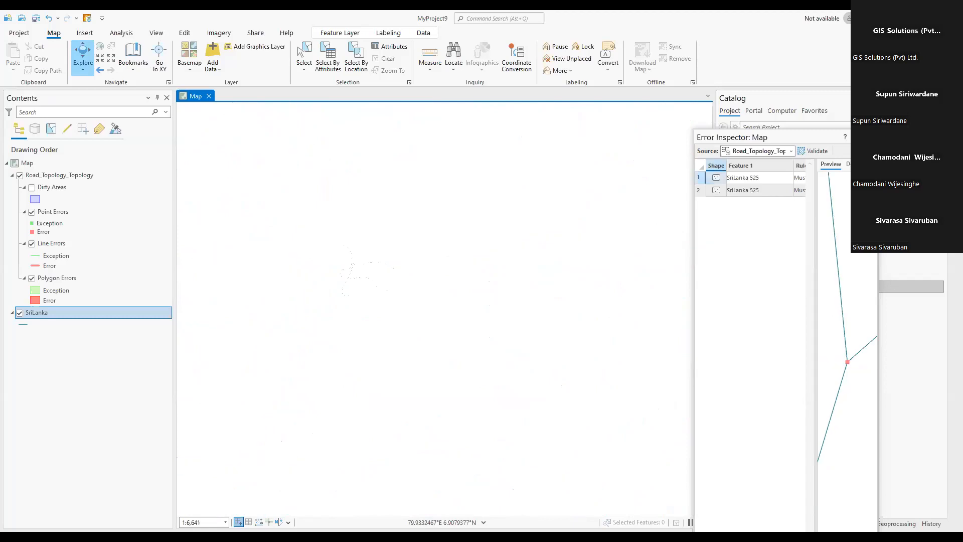
scroll(355, 265, down, 6)
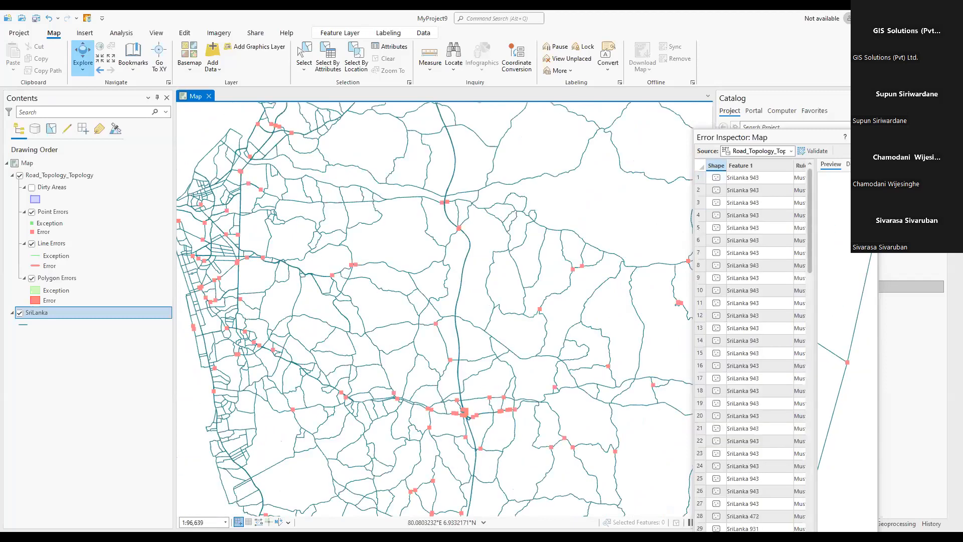
click(871, 137)
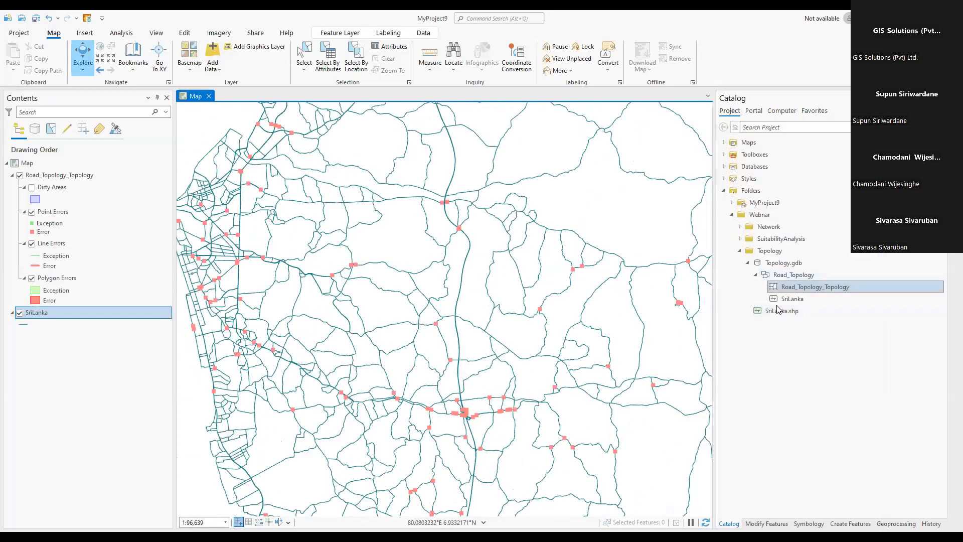
- Hide the Road_Topology_Topology and SriLanka layers and add Roads.shp from the Network folder to the map
click(741, 226)
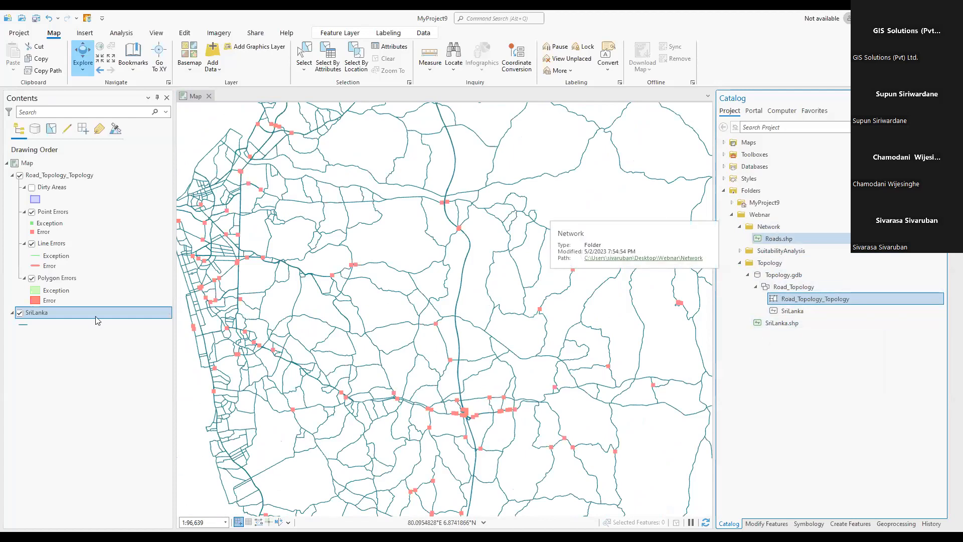
click(19, 175)
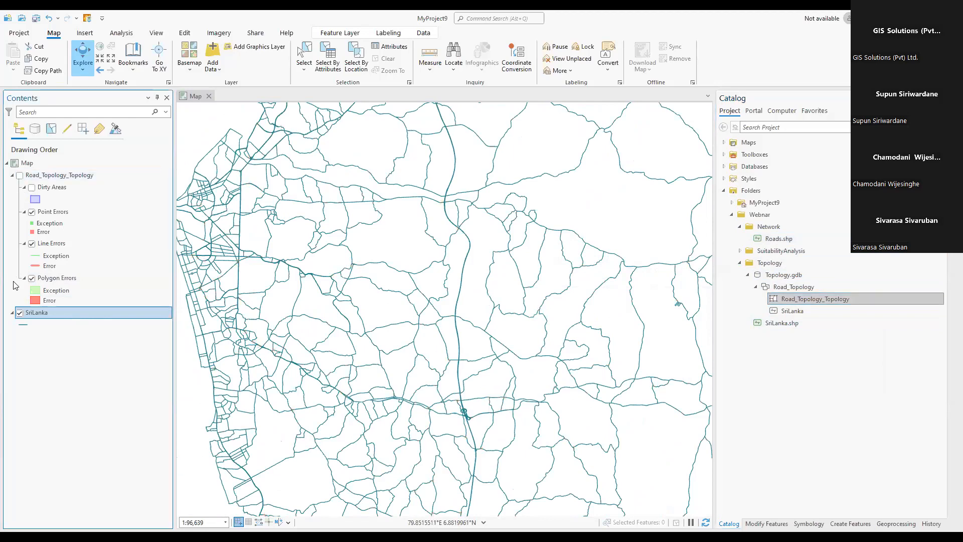
click(20, 313)
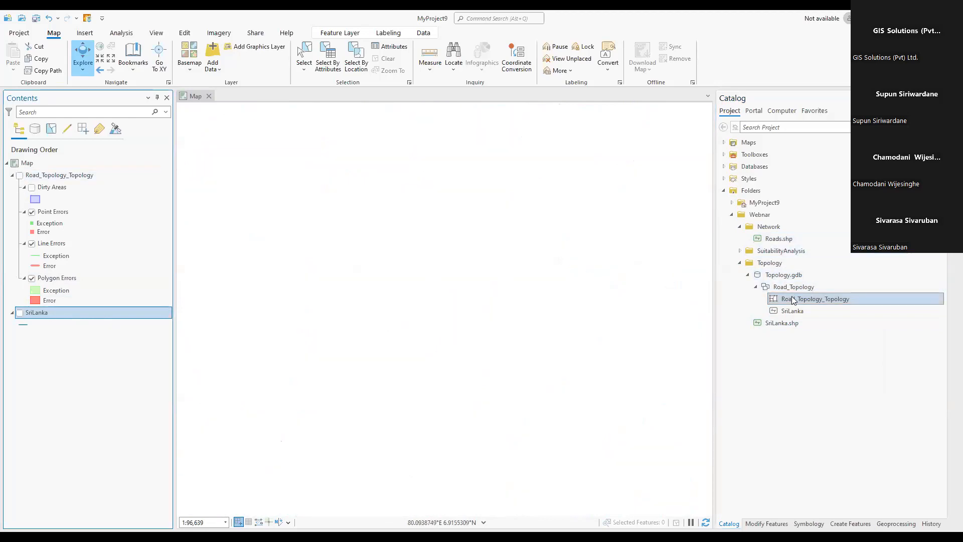
mouse_move(776, 239)
mouse_down()
mouse_move(319, 355)
mouse_move(113, 386)
mouse_up()
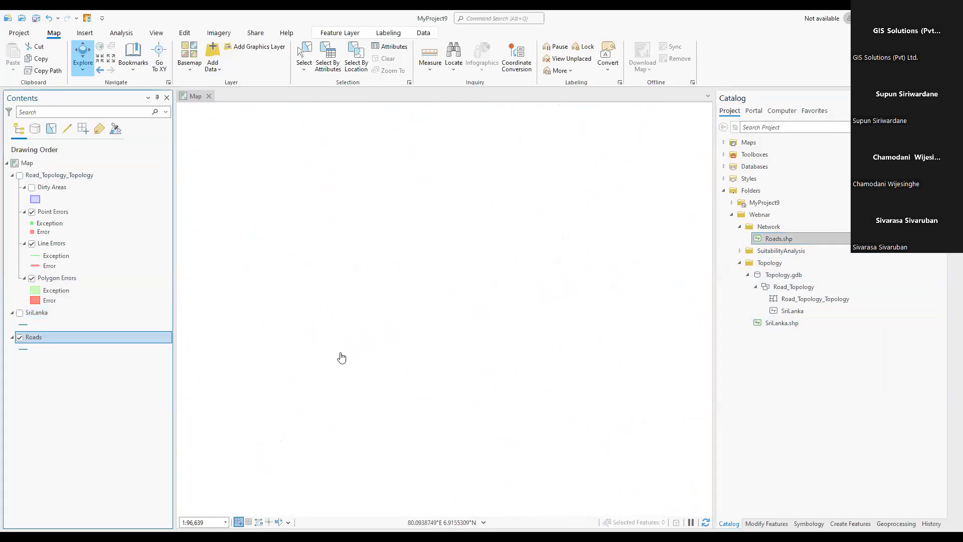
- Import the Roads layer into the Road_Topology dataset with the Feature Class To Geodatabase tool
right_click(778, 292)
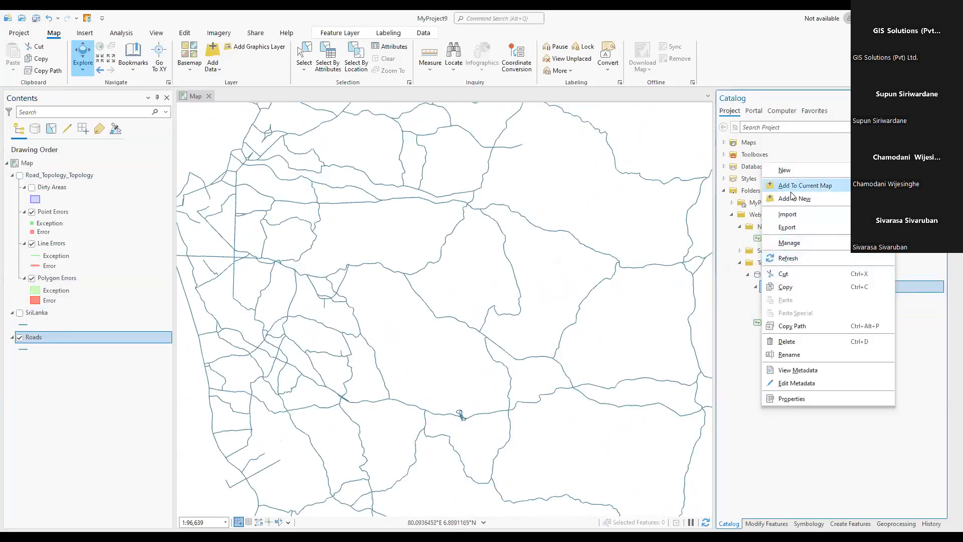
mouse_move(796, 217)
click(732, 213)
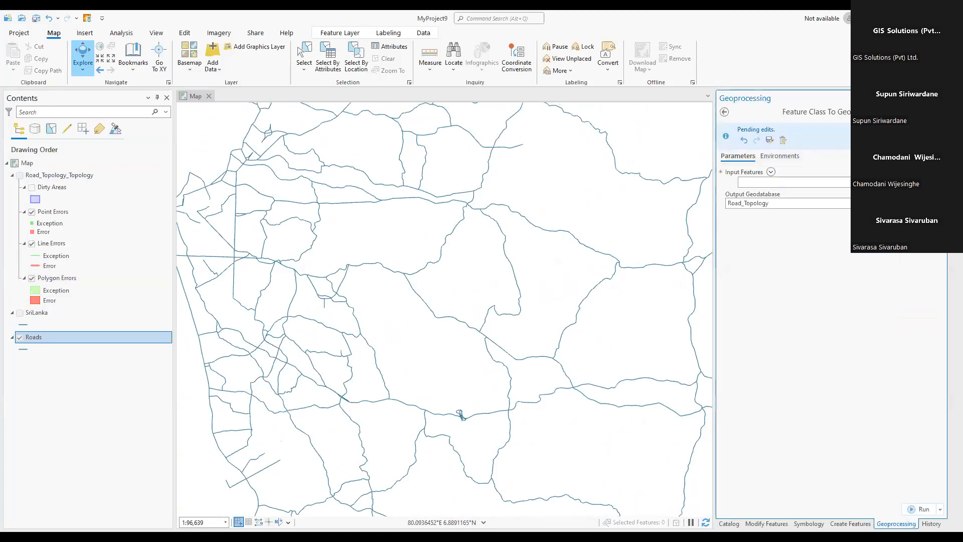
click(926, 183)
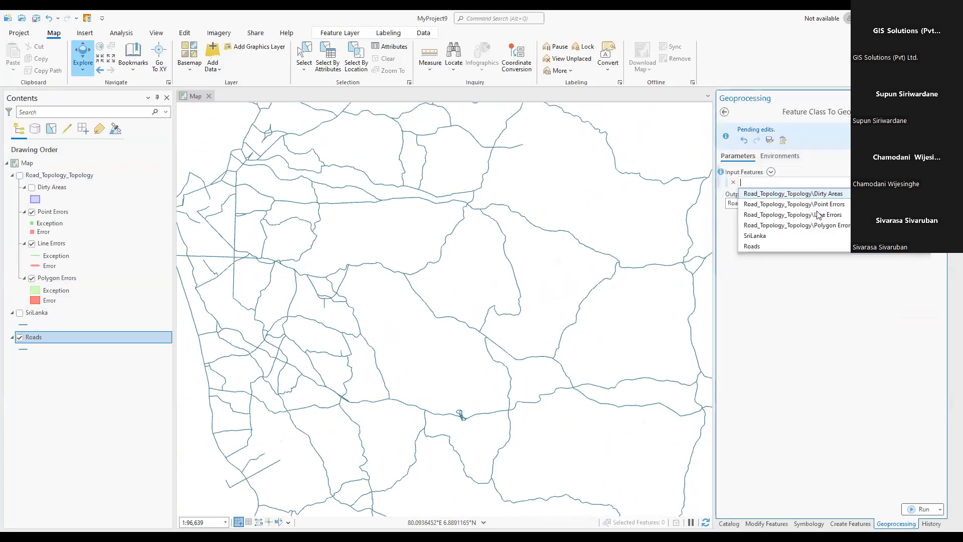
click(767, 246)
click(925, 508)
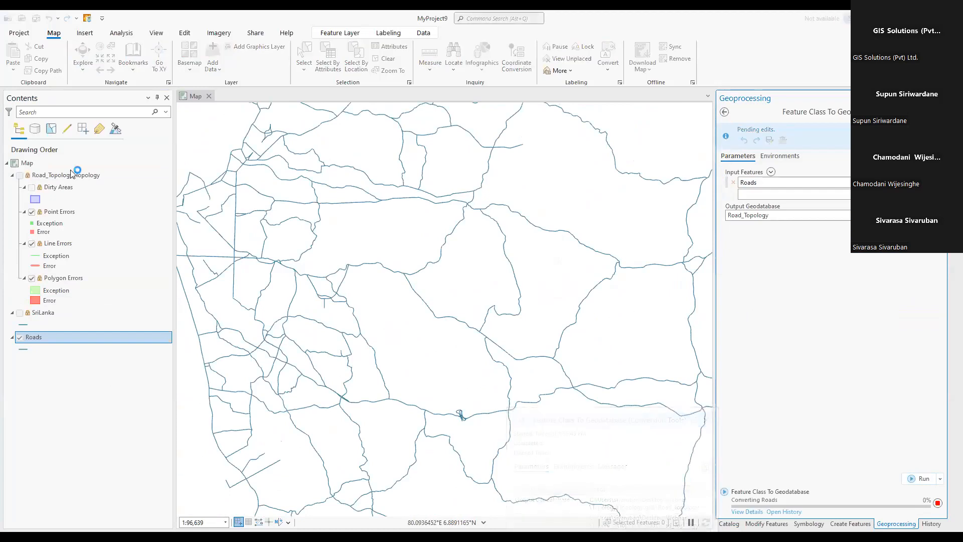
- Remove the Road_Topology_Topology layer from the map, discarding its edits, and remove the SriLanka layer
right_click(66, 173)
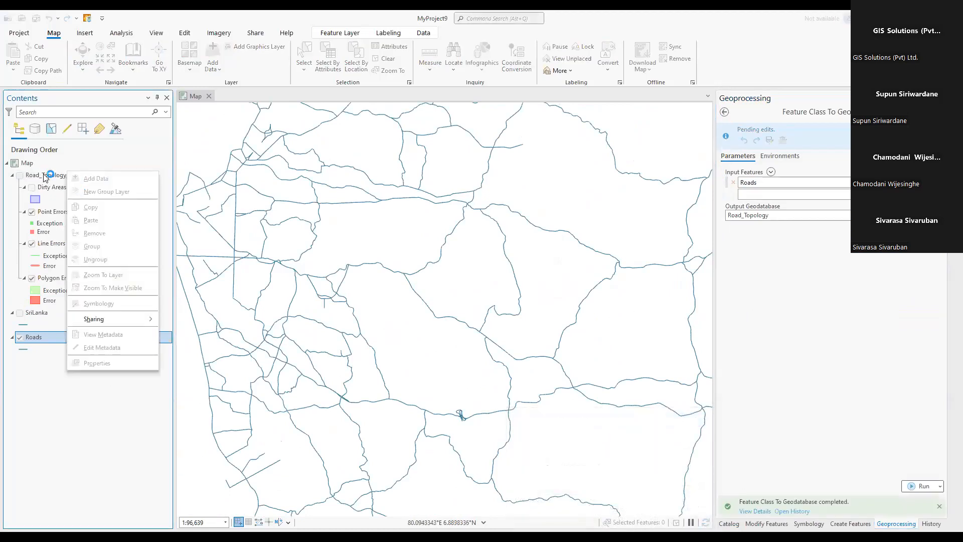
click(42, 173)
right_click(45, 177)
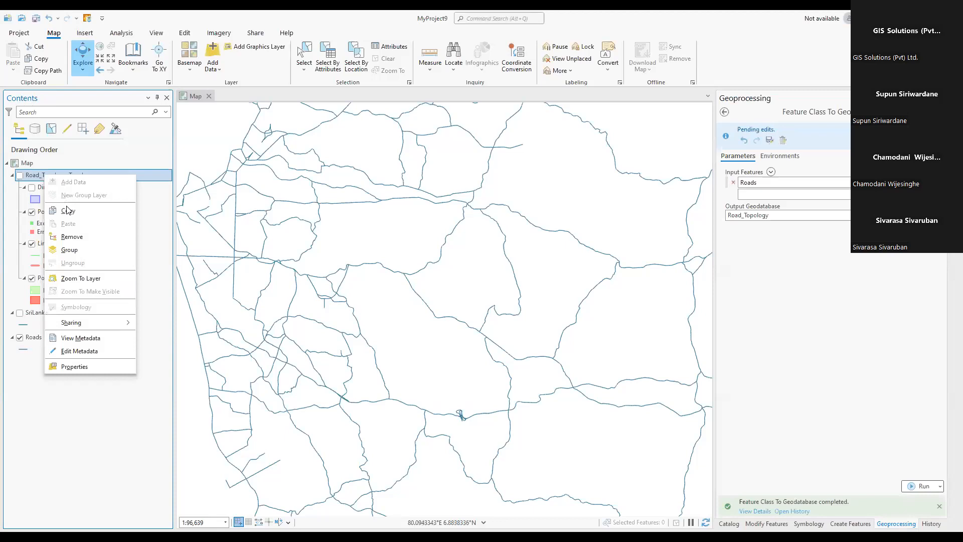
click(69, 235)
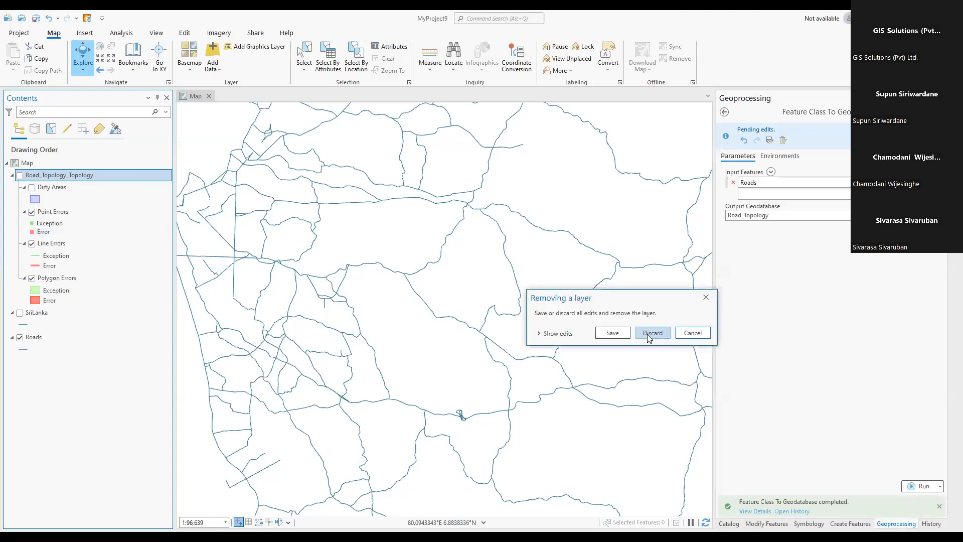
click(647, 334)
click(42, 180)
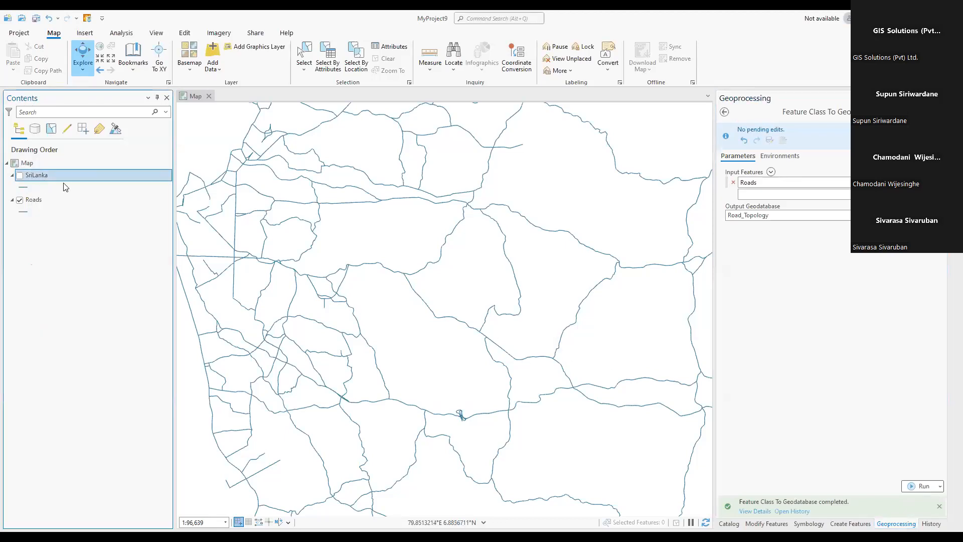
key(Delete)
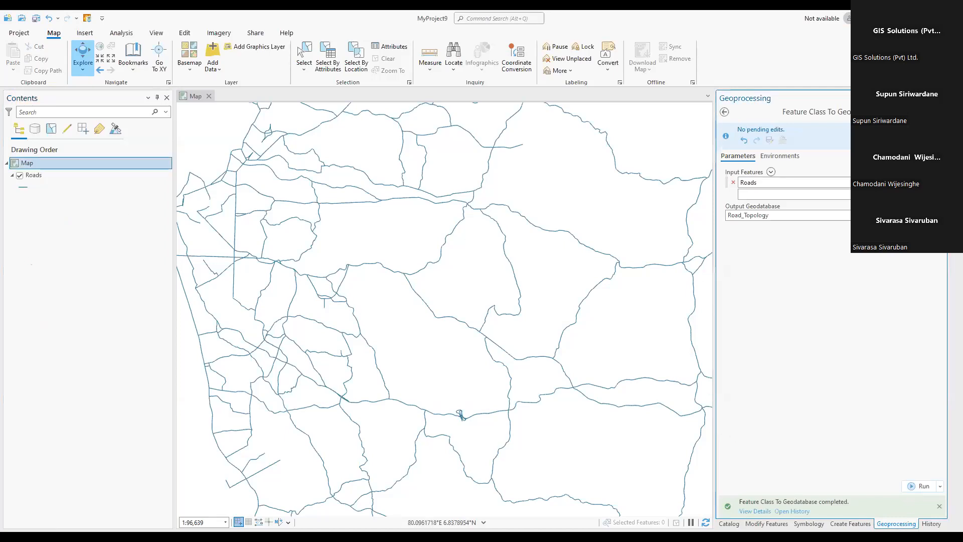
- Permanently delete the Road_Topology feature dataset from Topology.gdb
click(729, 523)
click(777, 290)
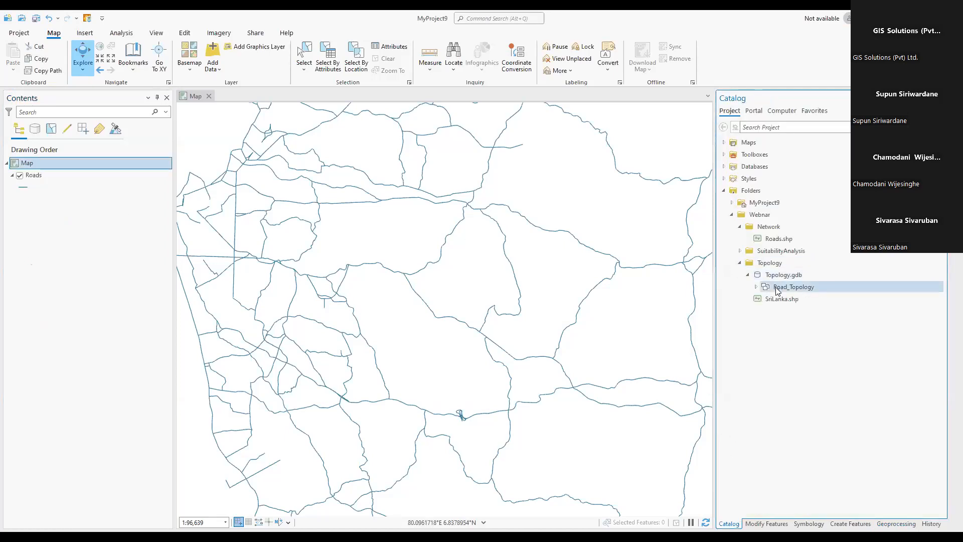
click(756, 288)
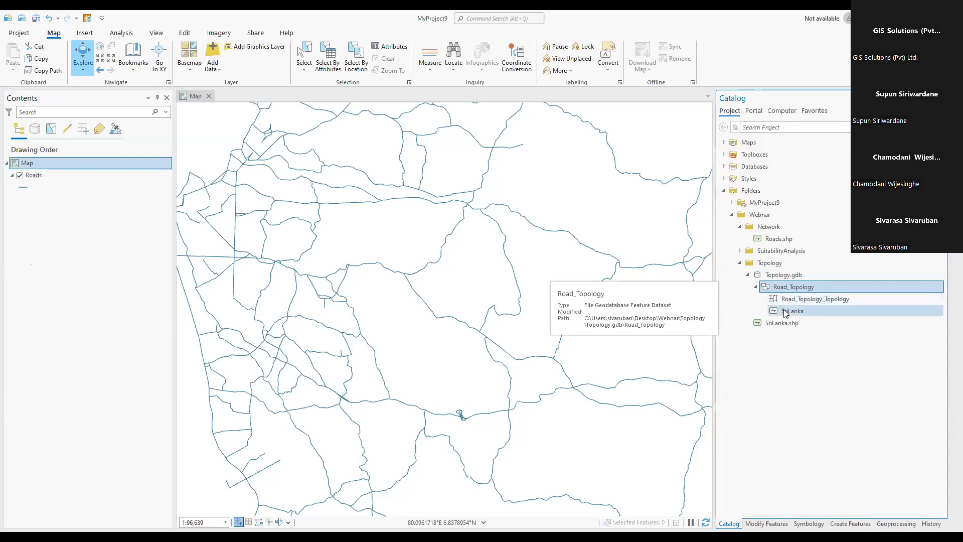
right_click(798, 286)
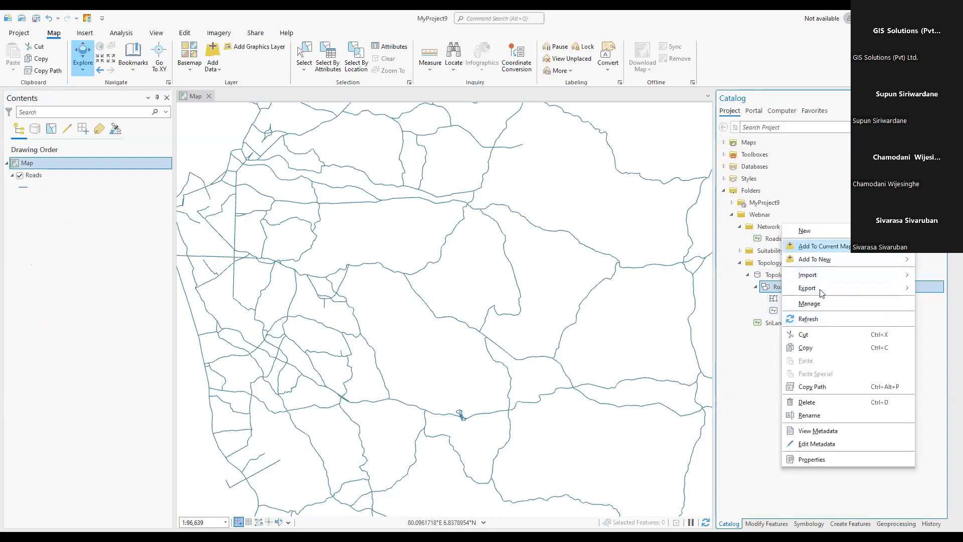
click(812, 405)
click(512, 294)
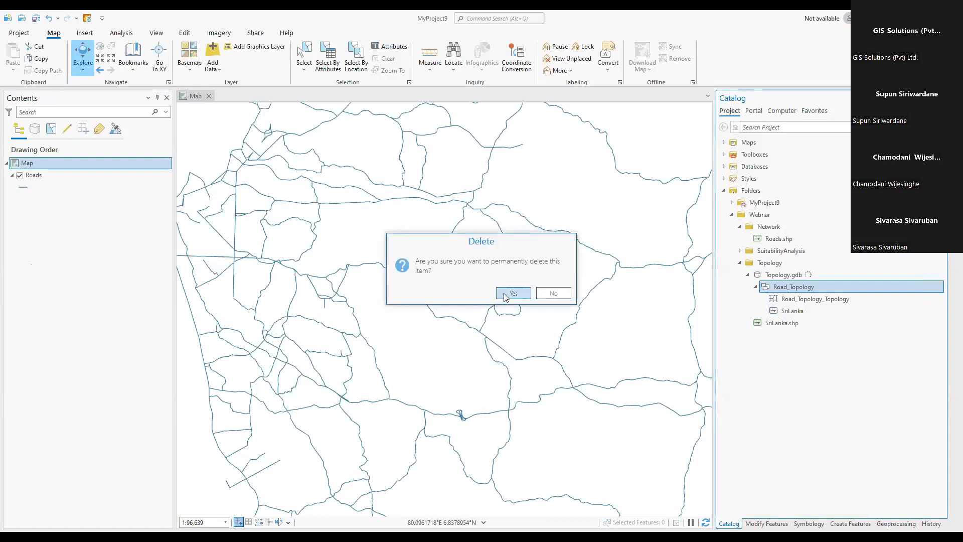
- Start a new feature dataset in Topology.gdb and name it RD_Topology
right_click(766, 280)
mouse_move(788, 18)
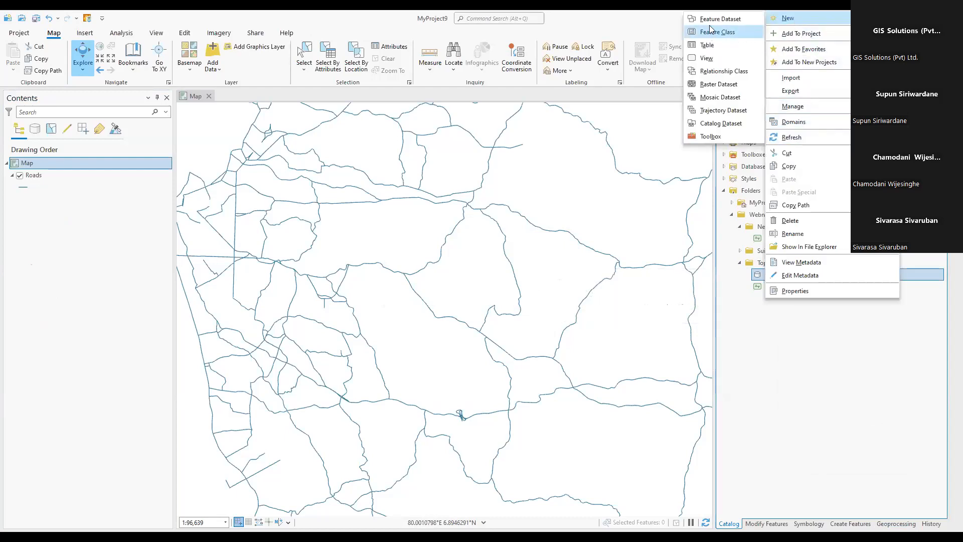
click(720, 18)
click(779, 174)
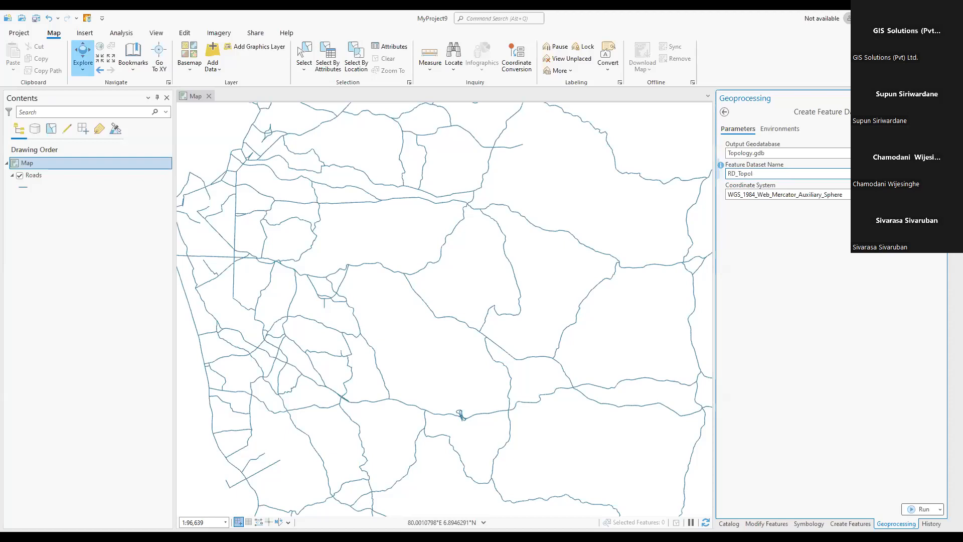
key(Tab)
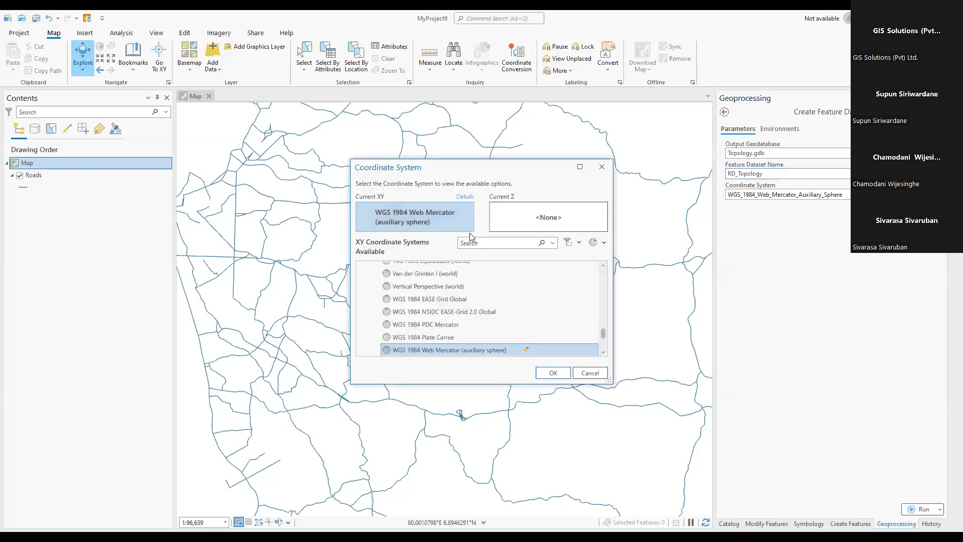
- Search for coordinate system 5234, assign Kandawala Sri Lanka Grid to the new feature dataset, and create the dataset
click(474, 242)
text(5234)
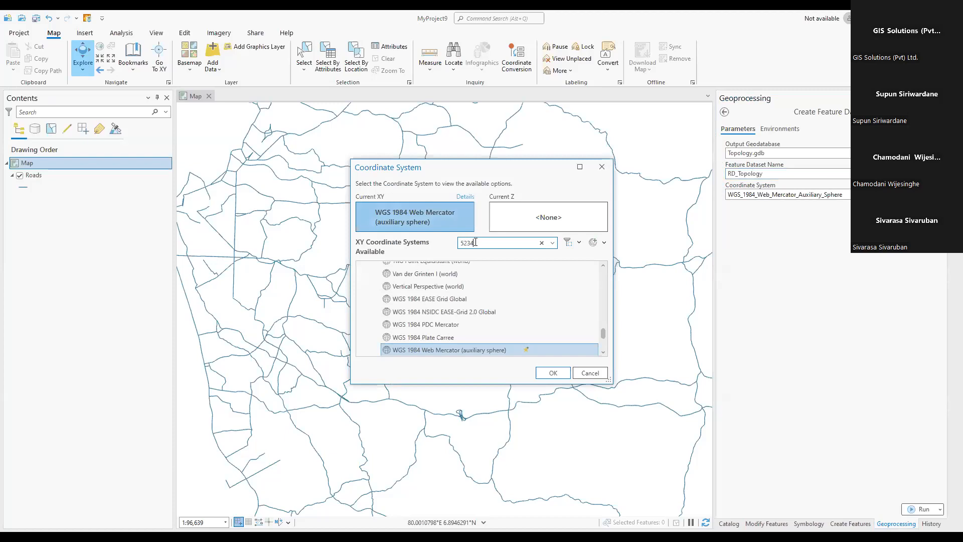
key(Return)
click(552, 372)
click(923, 508)
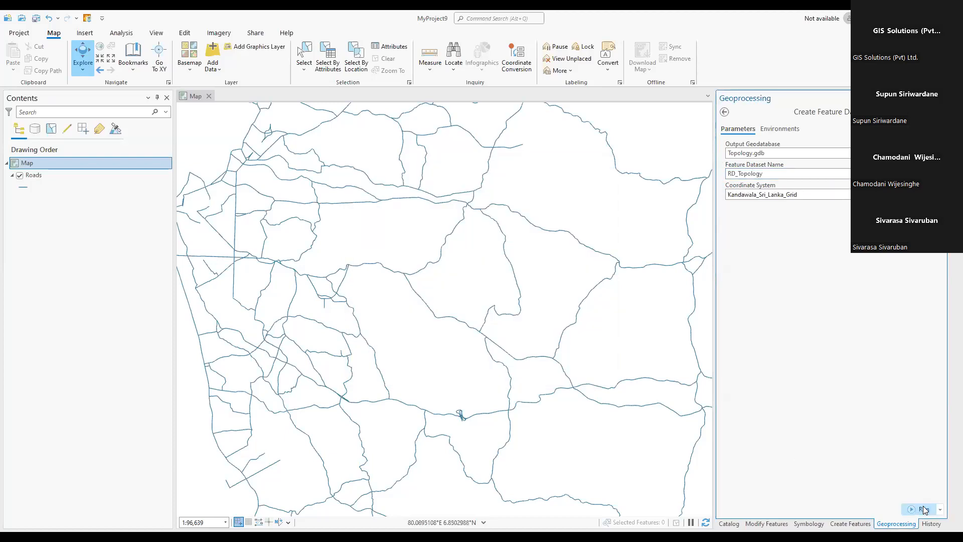
- Import the Roads layer into the RD_Topology dataset with Feature Class To Geodatabase, and remove the original Roads layer from the map
click(729, 523)
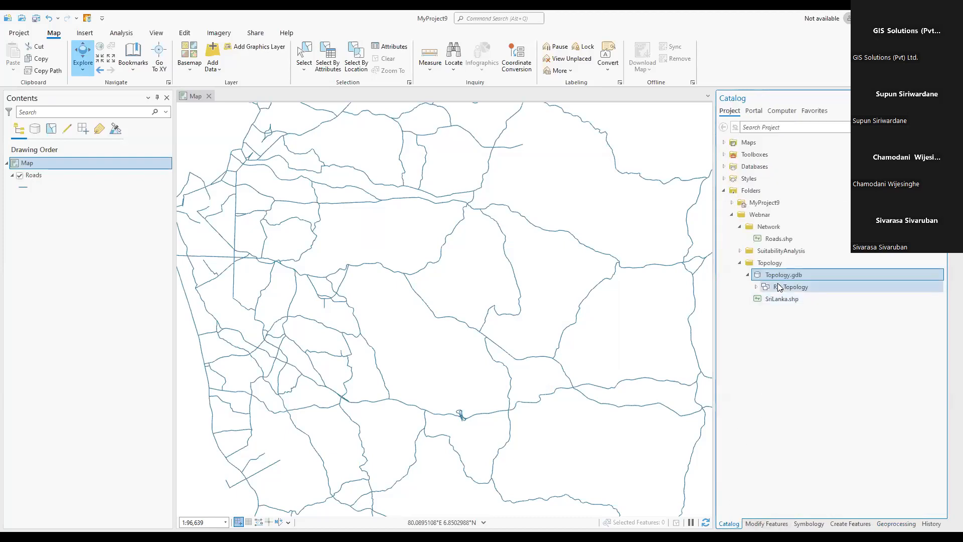
click(763, 286)
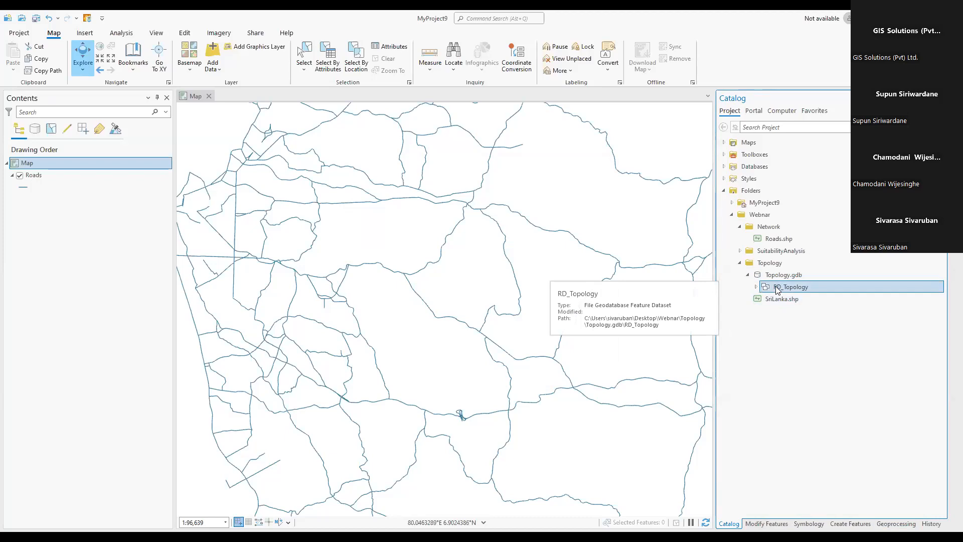
right_click(763, 286)
mouse_move(784, 139)
click(722, 134)
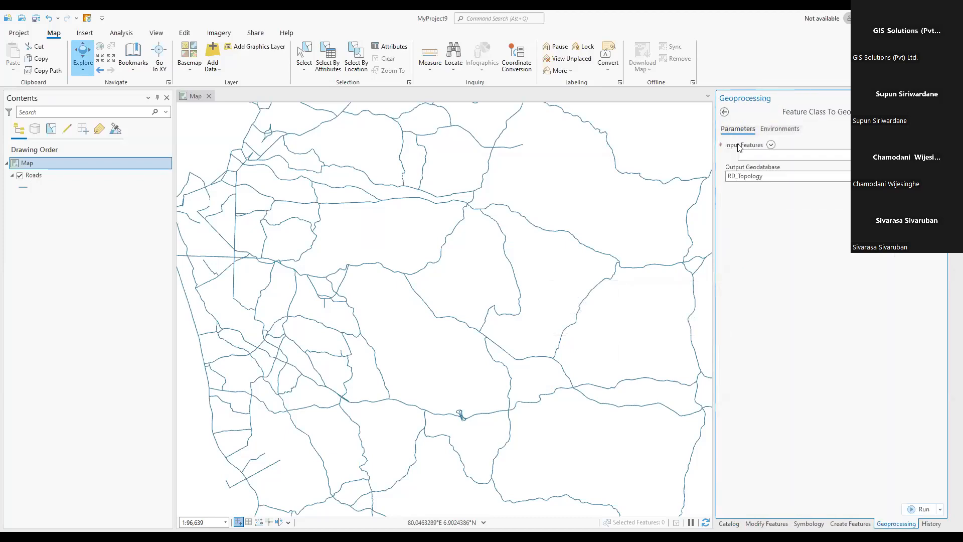
click(927, 156)
click(758, 165)
click(922, 510)
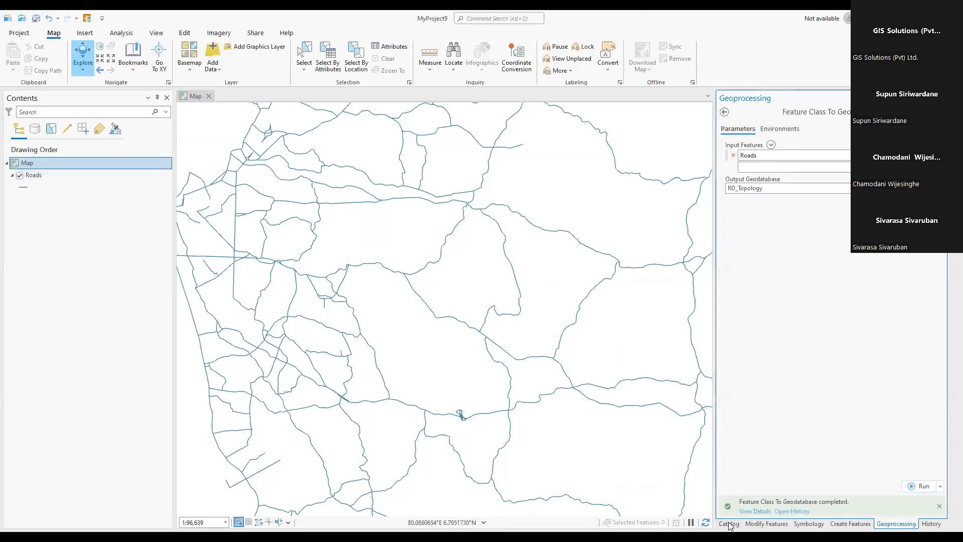
right_click(42, 177)
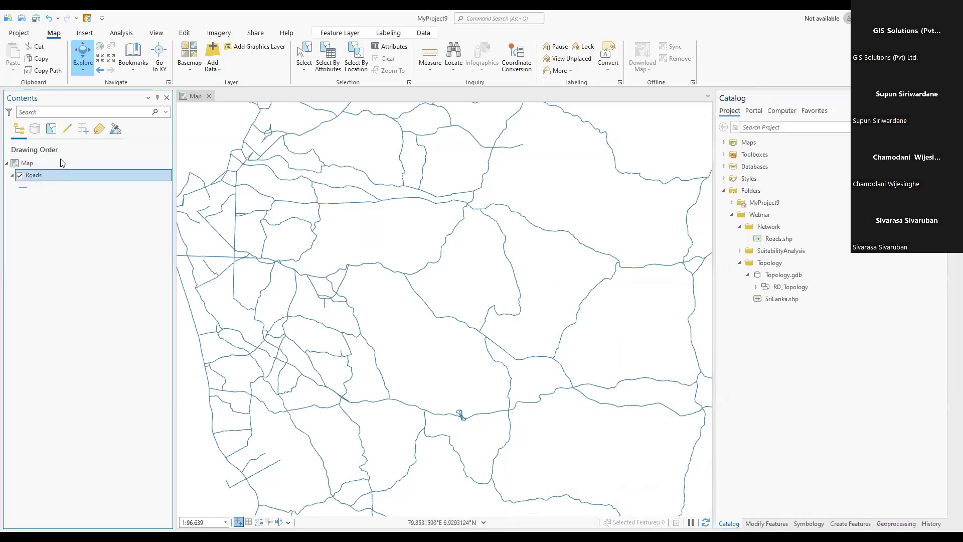
click(65, 195)
- Start a new topology in the RD_Topology dataset with Roads as the participating feature class
click(756, 287)
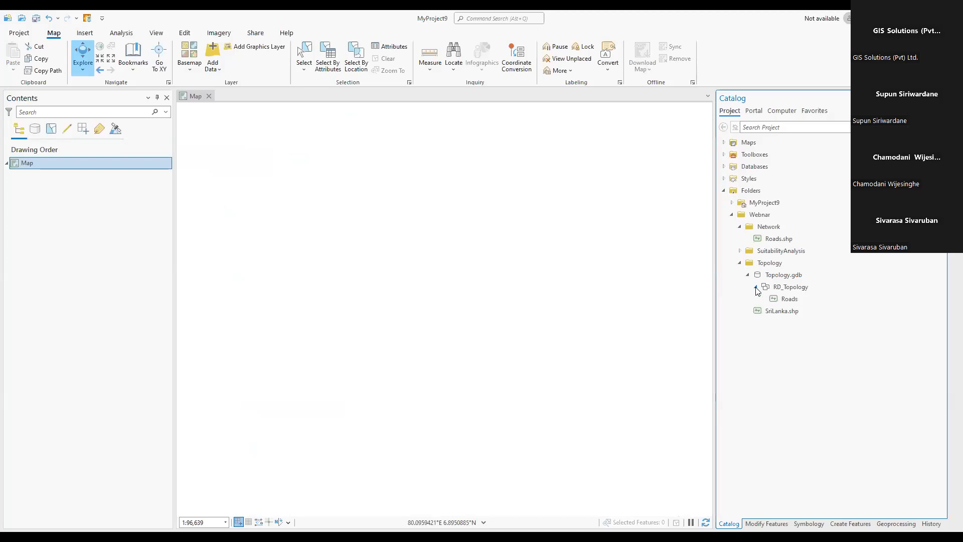
right_click(785, 289)
mouse_move(798, 235)
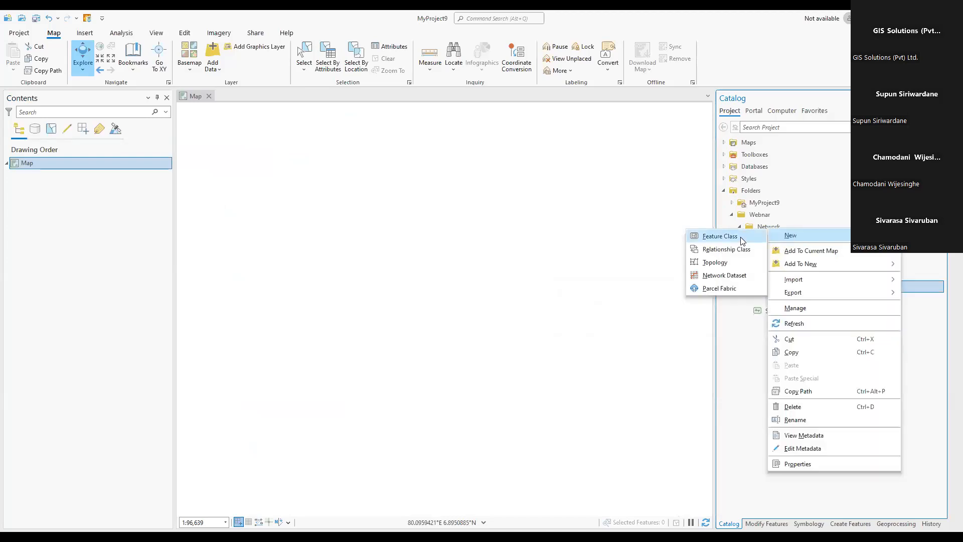
click(715, 262)
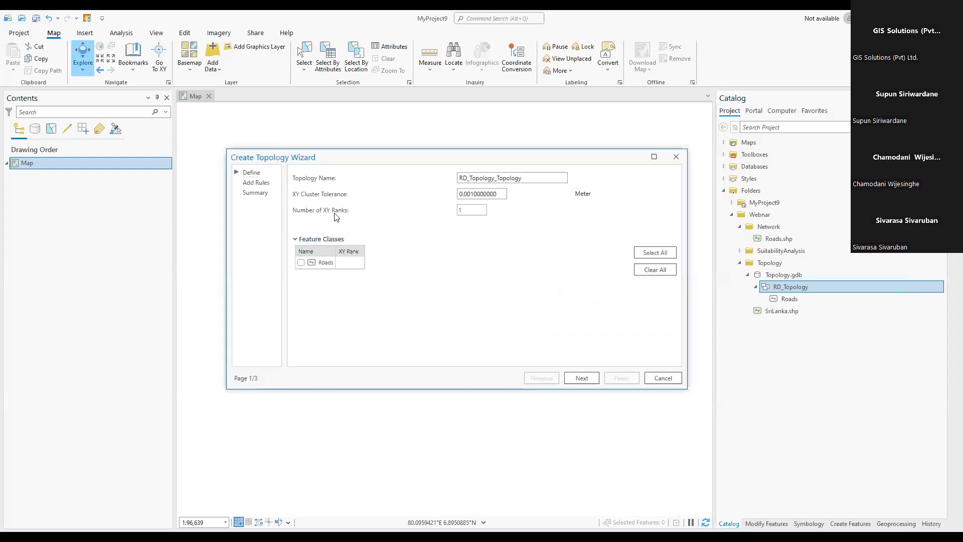
click(300, 262)
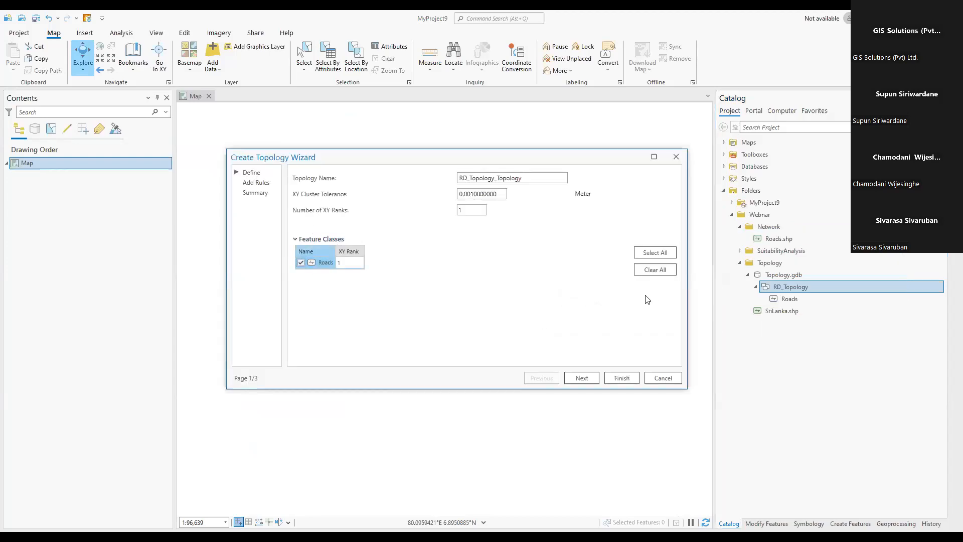
click(582, 378)
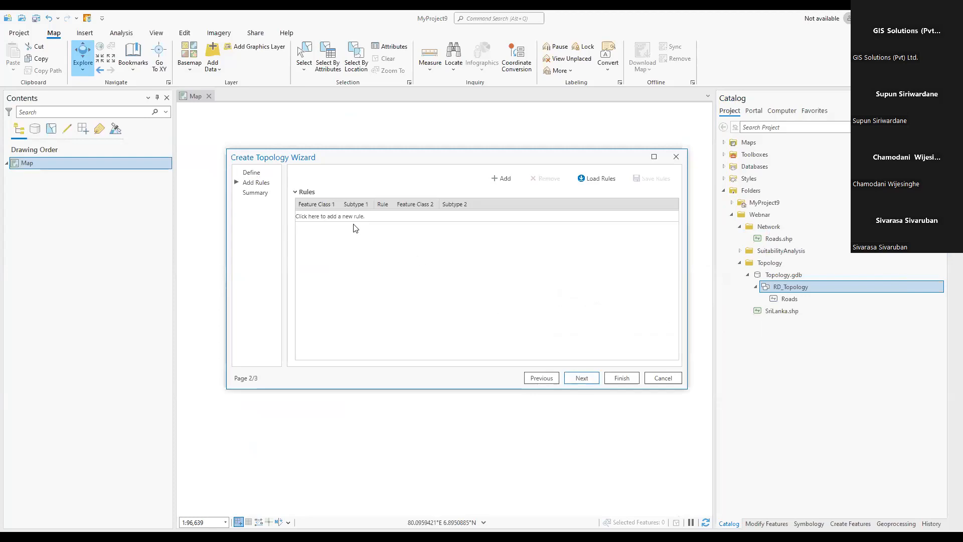
- Add the topology rule Must Not Overlap (Line) for the Roads feature class
click(326, 220)
click(324, 224)
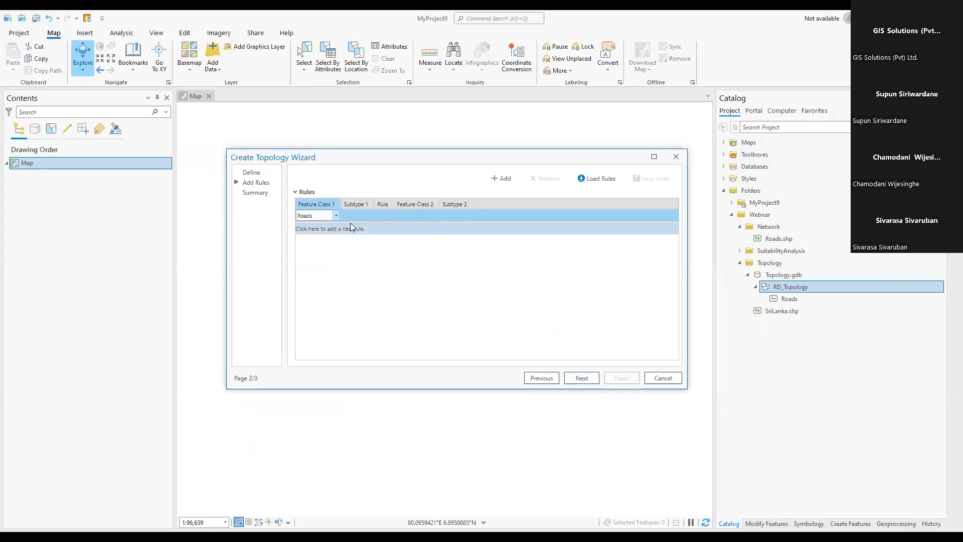
click(388, 218)
click(387, 218)
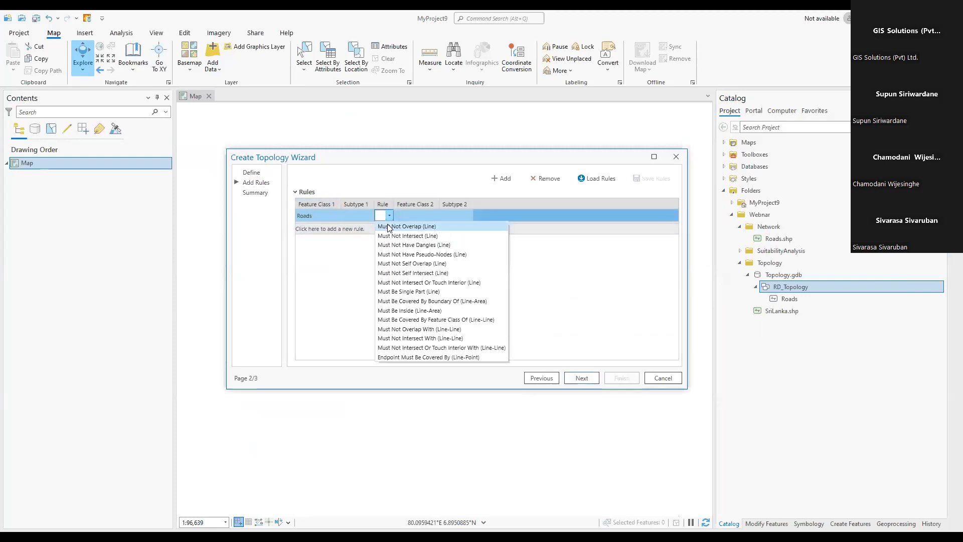
click(389, 224)
- Add a second Roads rule, Must Not Have Dangles (Line), and finish creating the topology
click(321, 229)
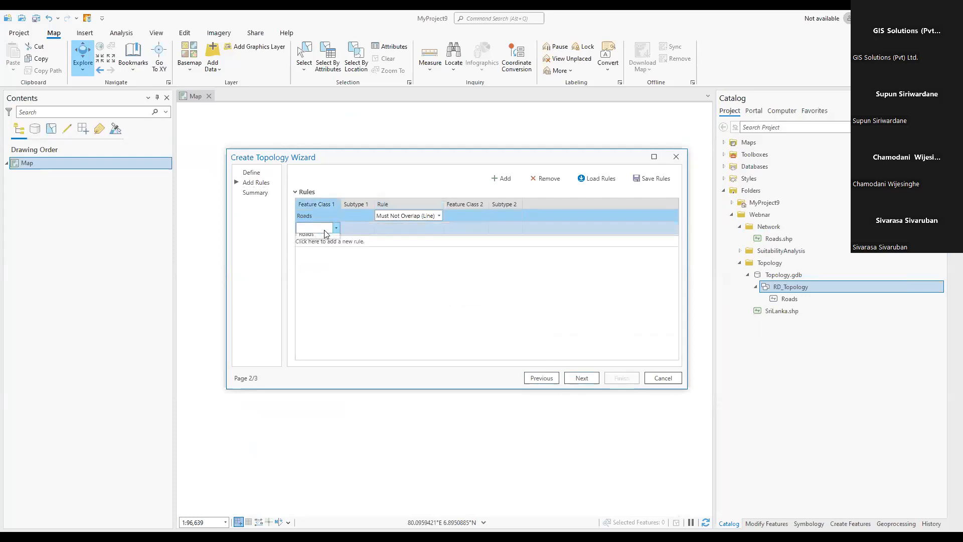
click(309, 239)
click(406, 227)
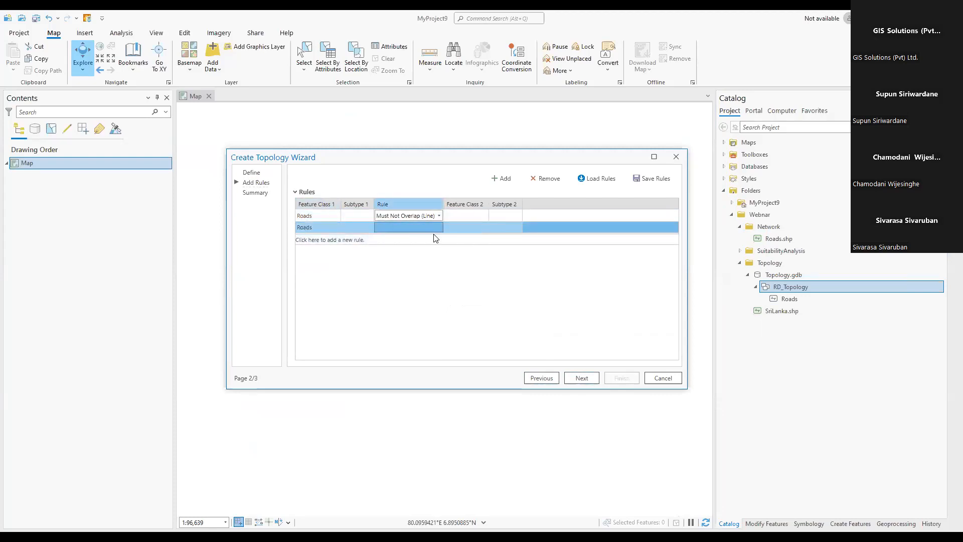
click(433, 230)
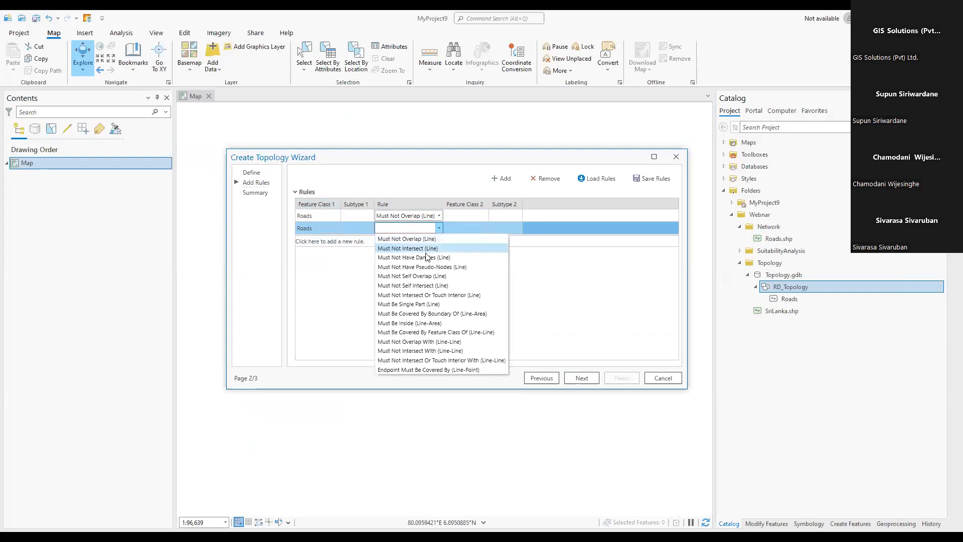
click(407, 251)
click(579, 378)
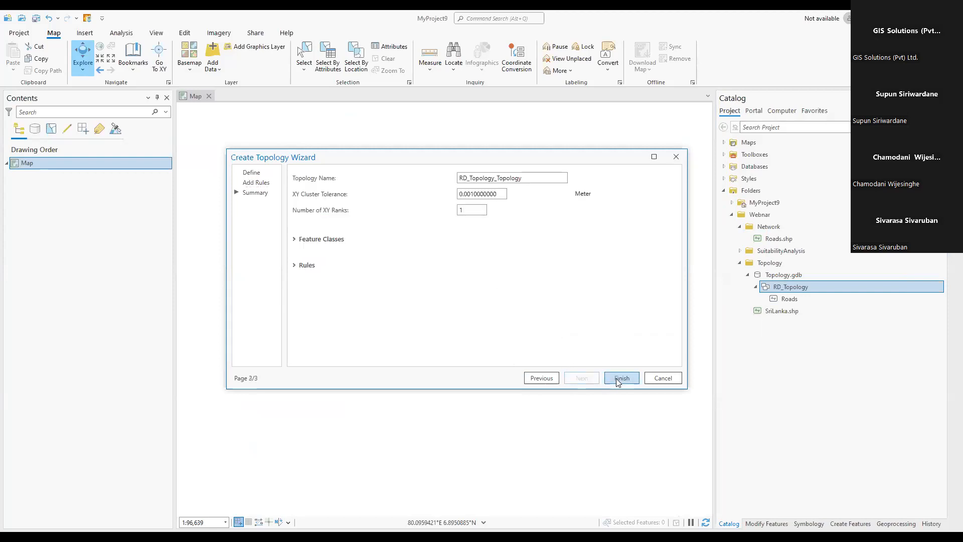
click(618, 378)
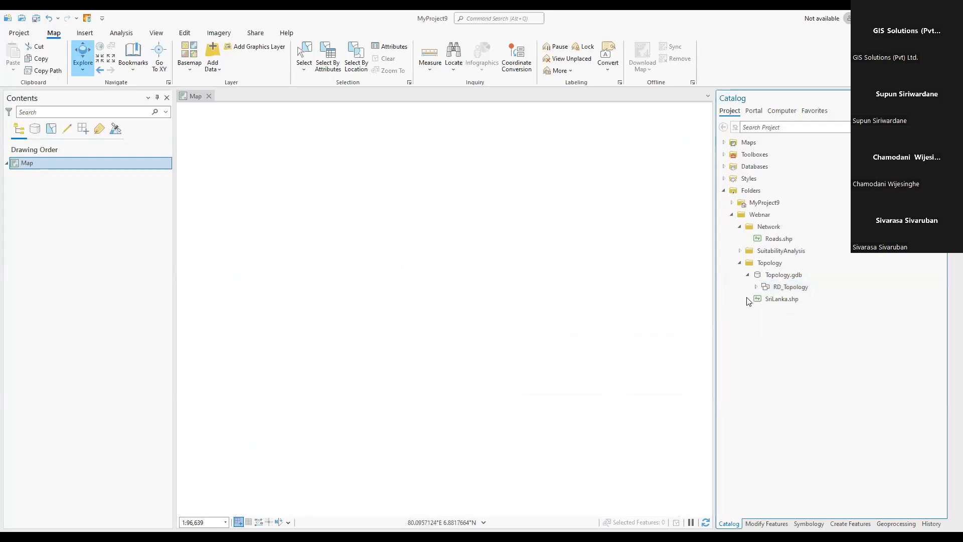
- Add the RD_Topology dataset with its topology and Roads feature class to the current map
click(756, 287)
right_click(773, 290)
click(792, 133)
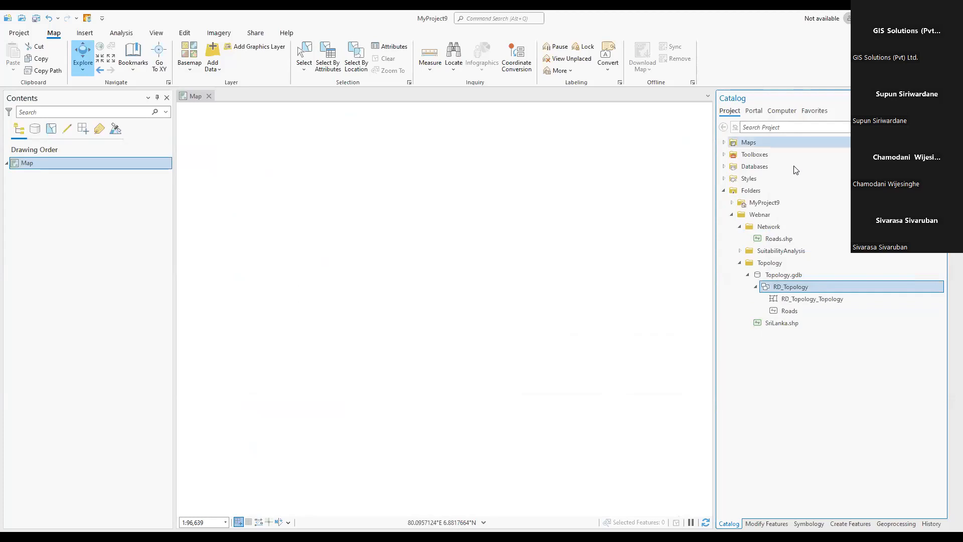
drag(610, 305, 608, 303)
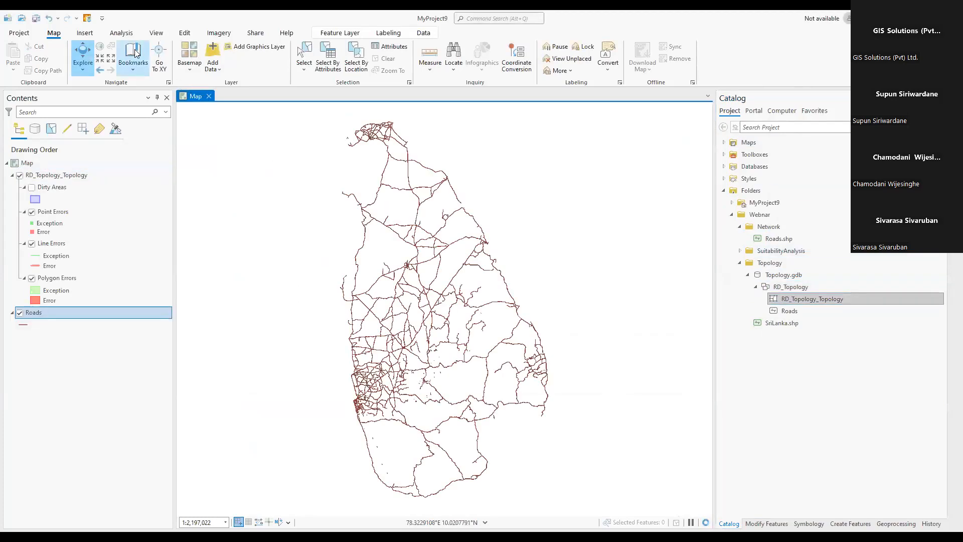
- Validate the RD_Topology_Topology layer from the Error Inspector
click(185, 33)
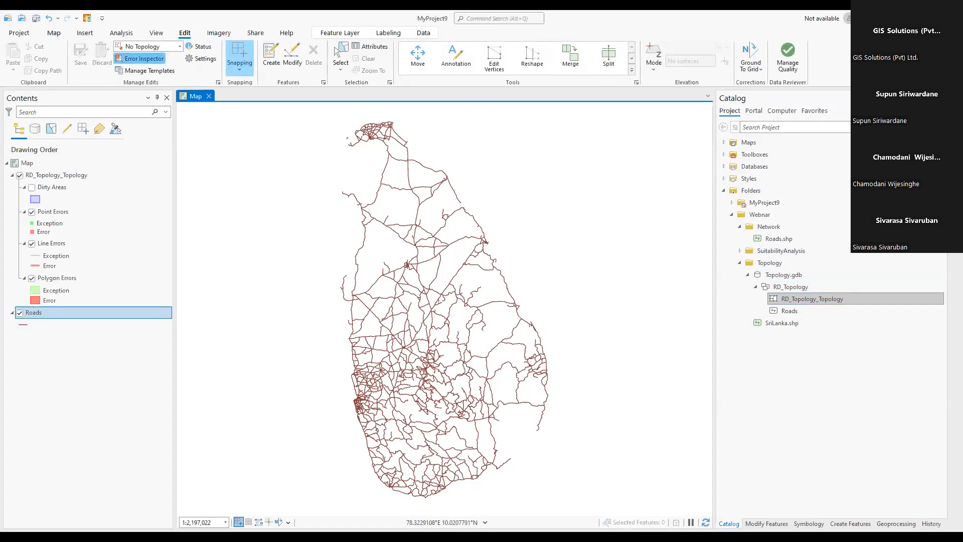
click(143, 58)
click(820, 151)
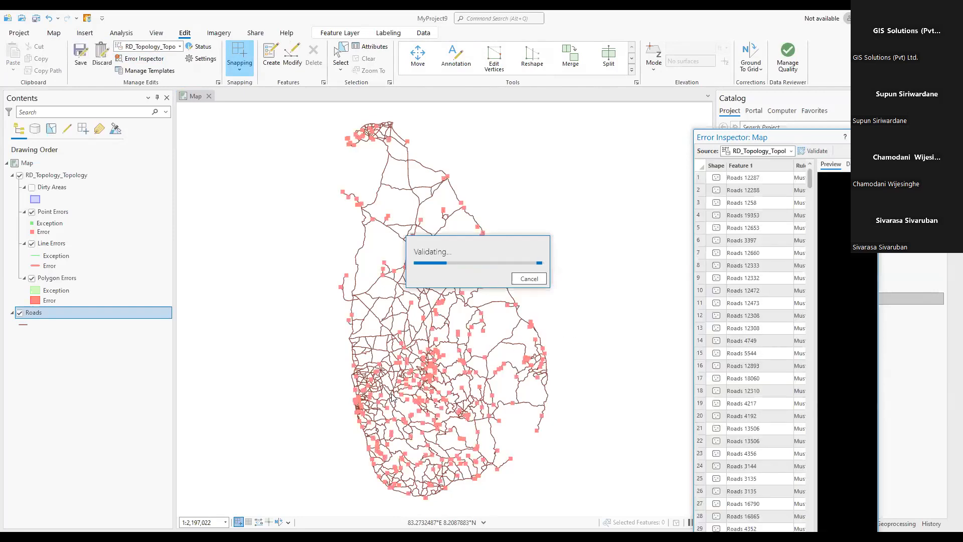
- Examine the road network's point errors up close, down to the gap between two unconnected road ends
scroll(402, 383, up, 2)
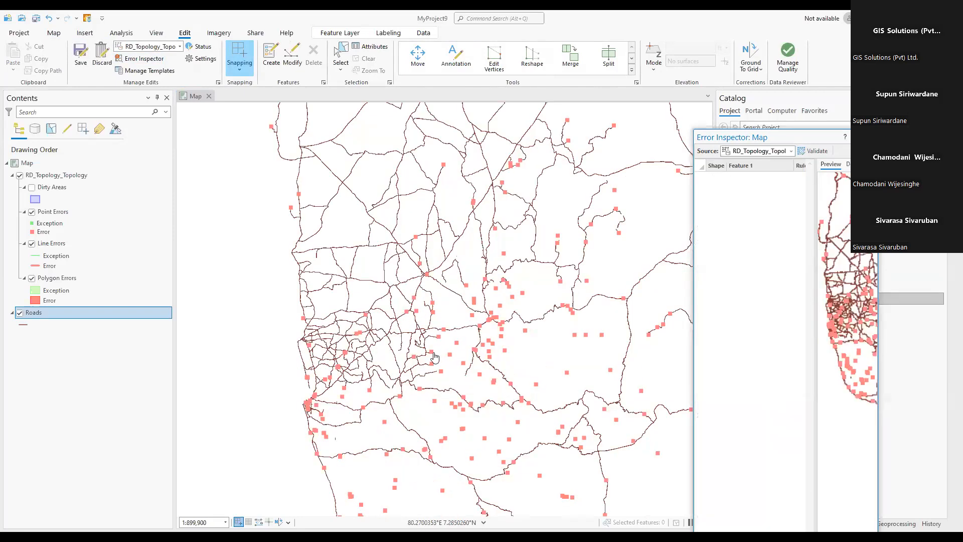
scroll(424, 421, up, 4)
scroll(424, 421, up, 8)
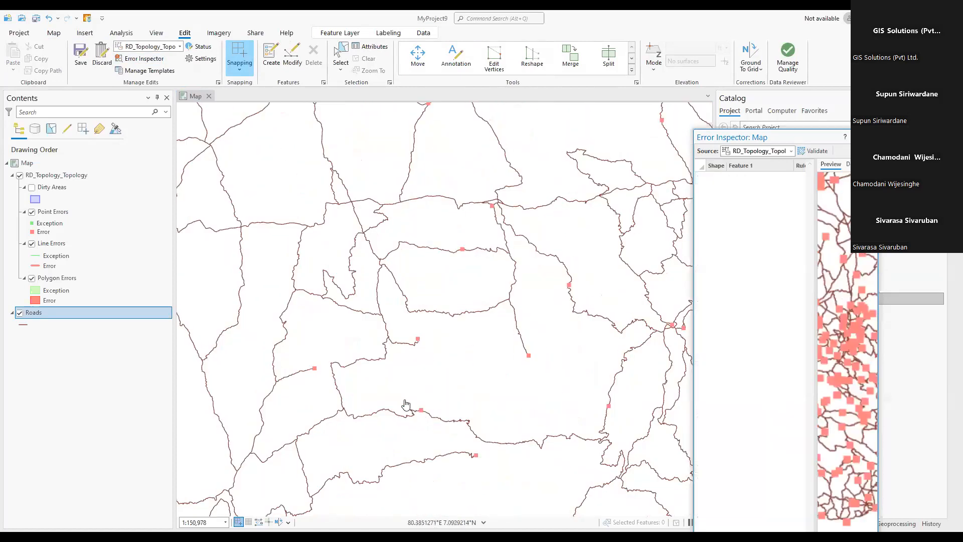
scroll(404, 300, up, 8)
scroll(452, 291, down, 5)
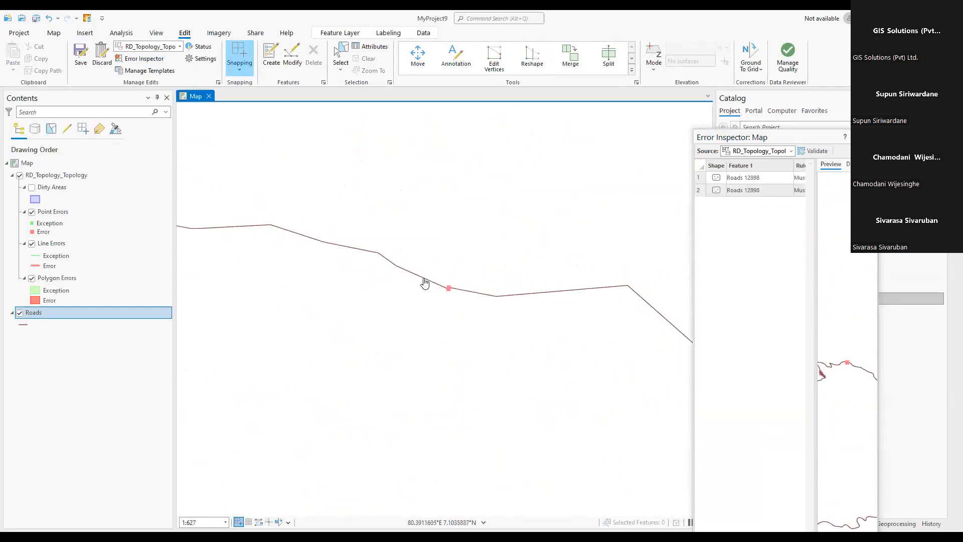
scroll(432, 288, up, 5)
drag(533, 311, 386, 303)
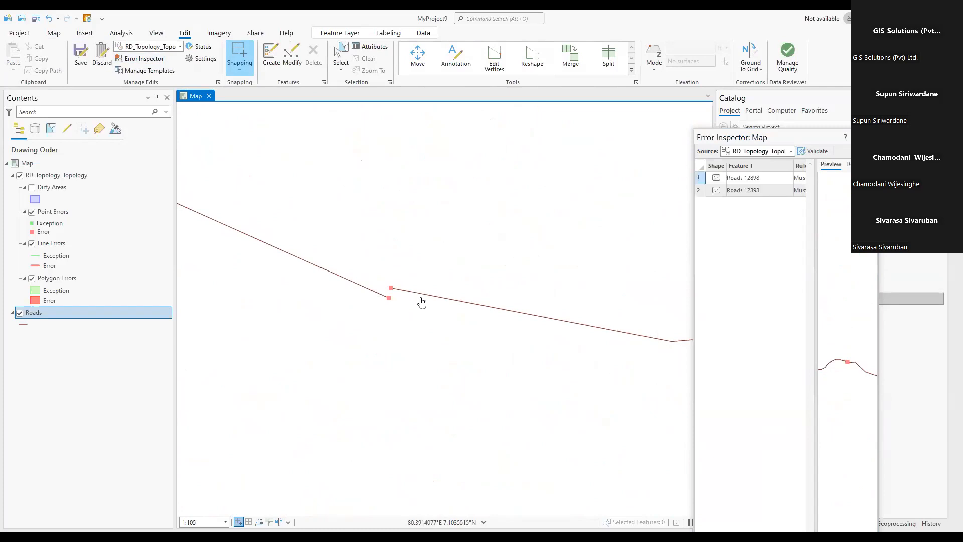
drag(422, 303, 435, 292)
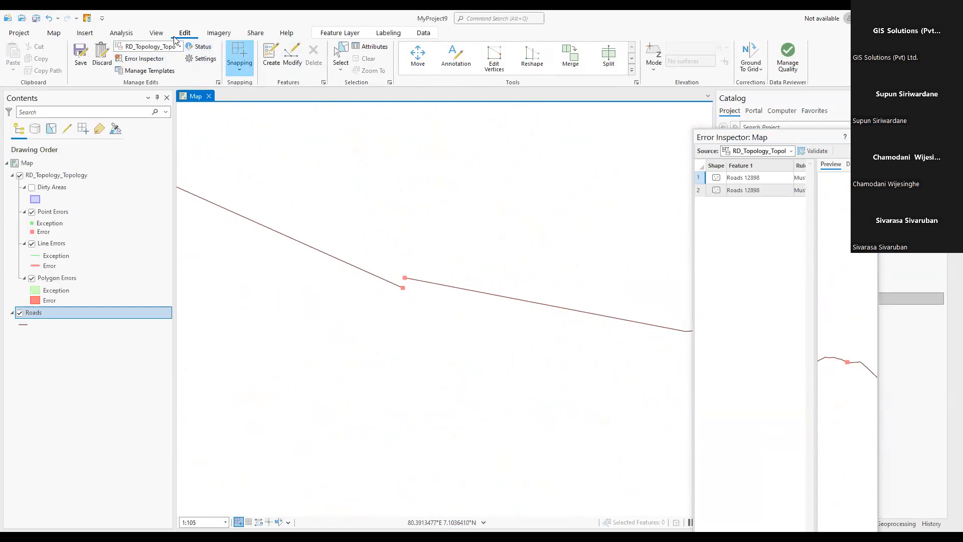
- Select the road broken by the small gap between the two error points and start editing its vertices
click(54, 33)
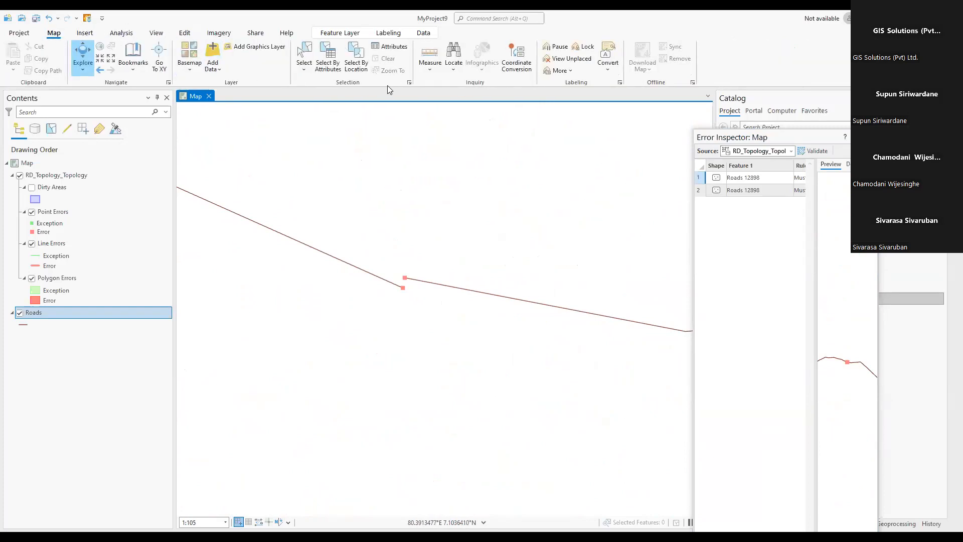
click(304, 58)
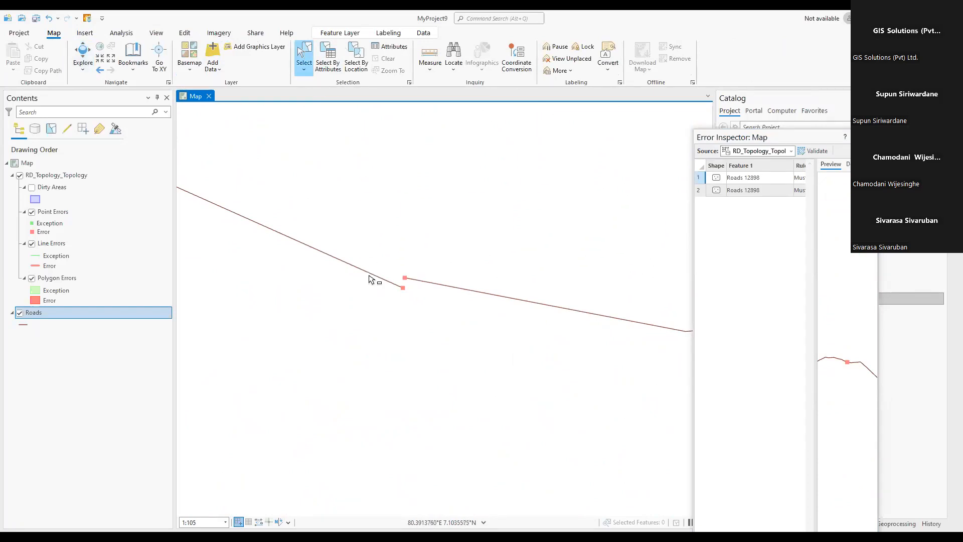
click(382, 282)
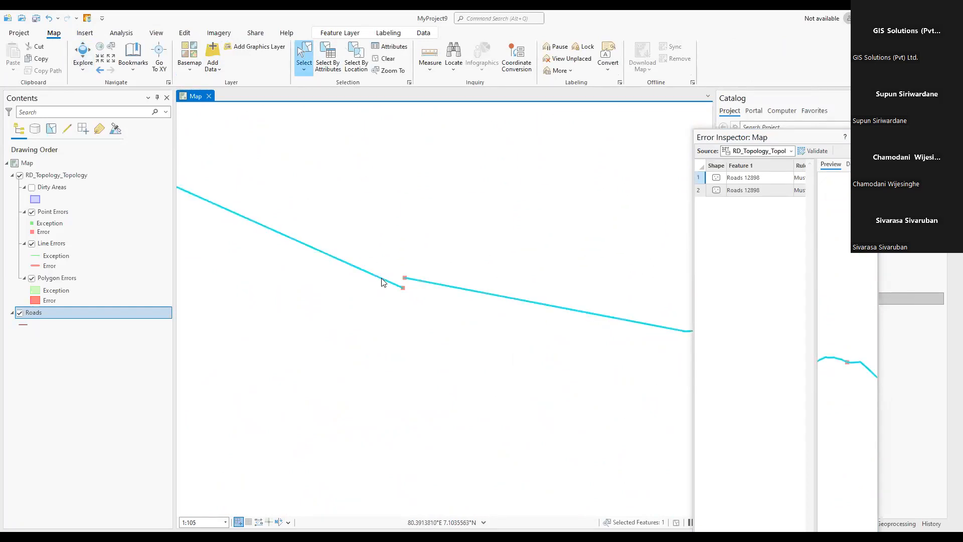
right_click(401, 301)
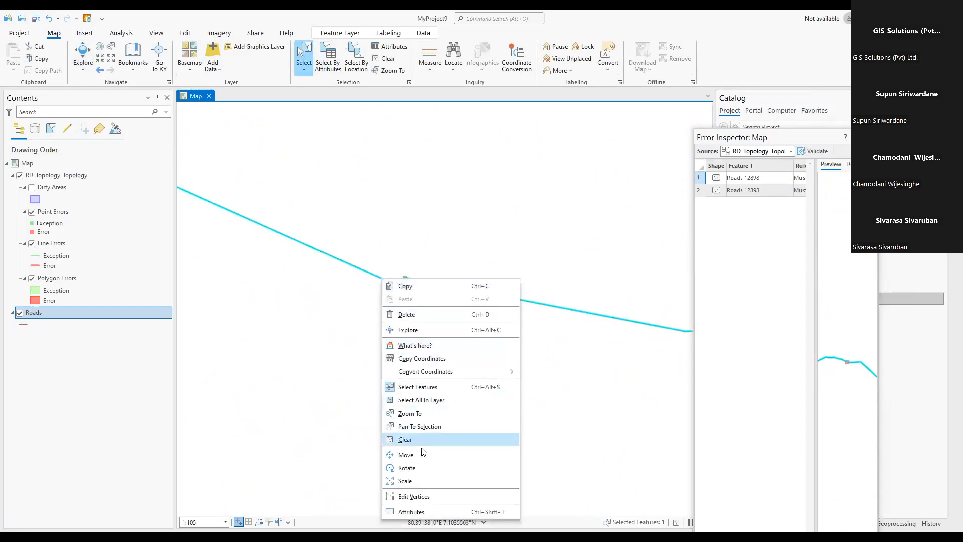
click(421, 494)
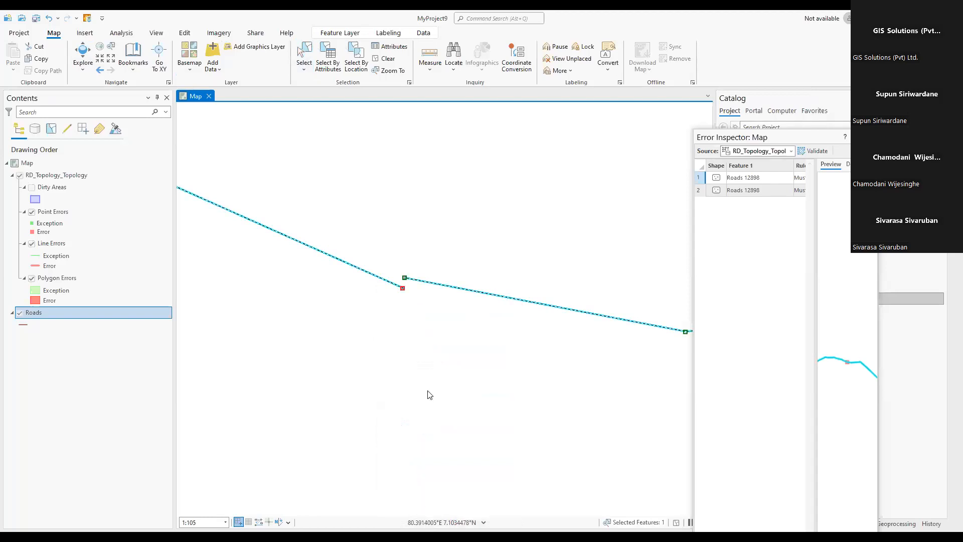
- Add a vertex just before the loose road end, snap the end vertex onto the facing road end, and finish the edit
click(385, 283)
right_click(387, 284)
click(391, 296)
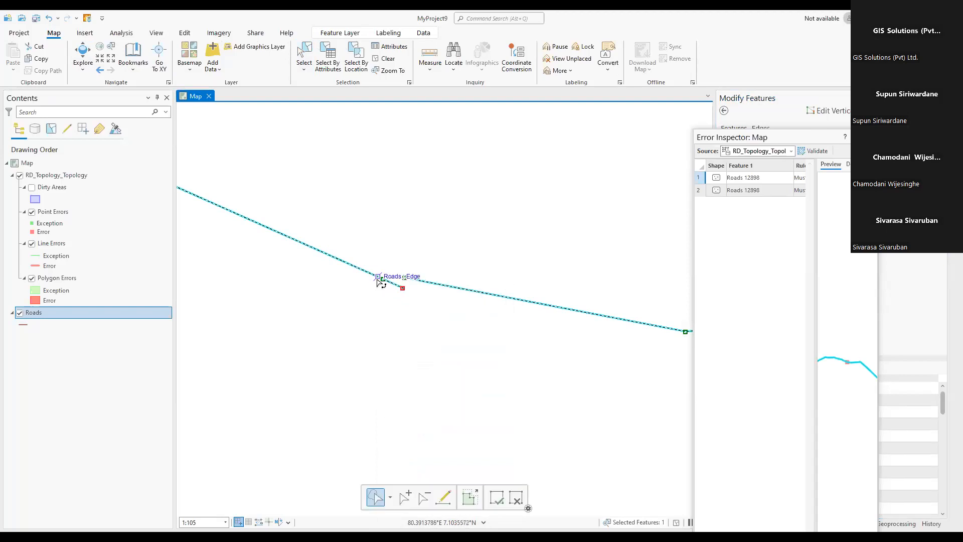
drag(404, 285, 405, 280)
key(F2)
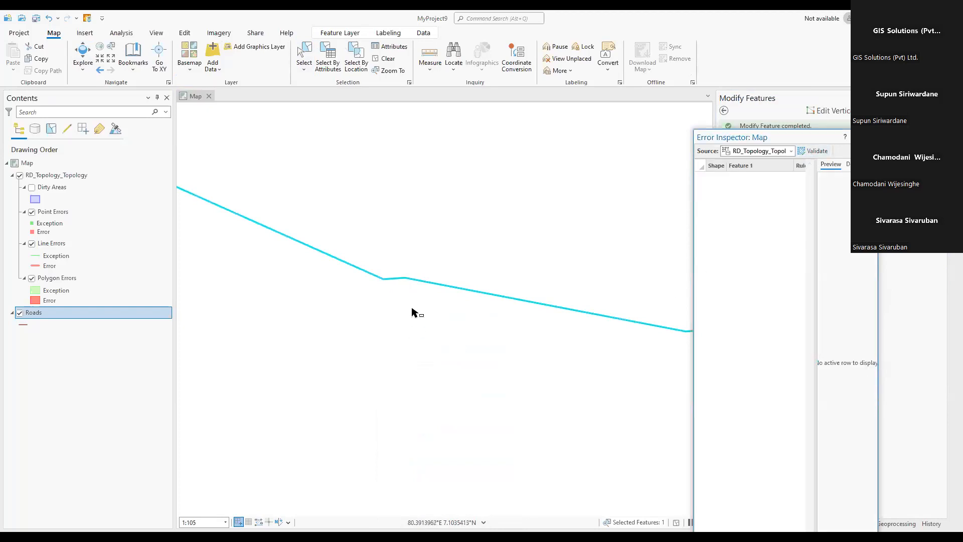
- Clear the selection of the repaired road
scroll(411, 312, down, 3)
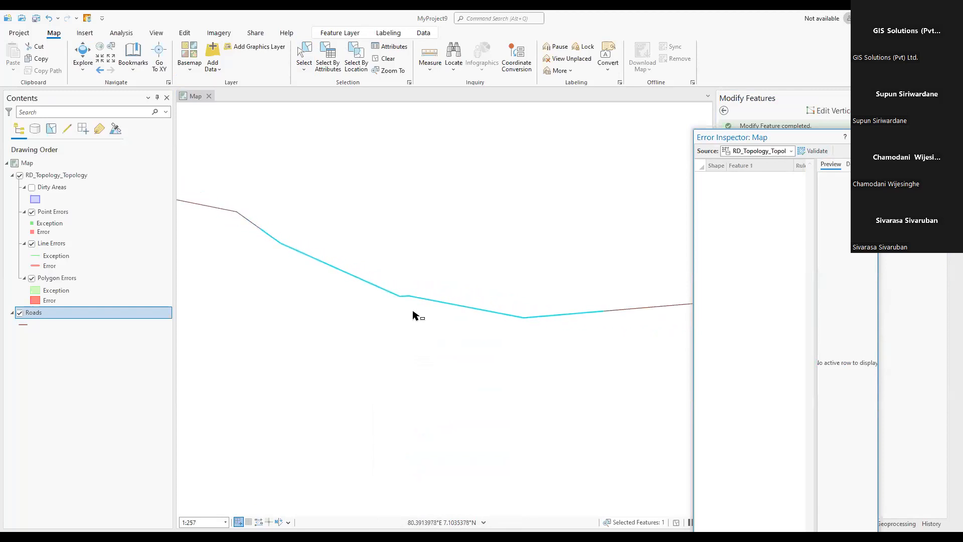
scroll(401, 296, down, 5)
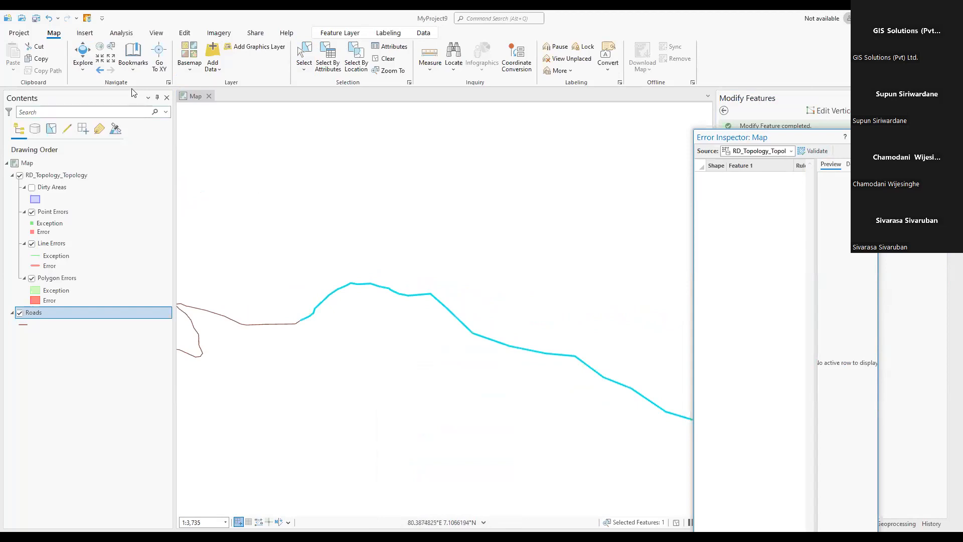
click(83, 52)
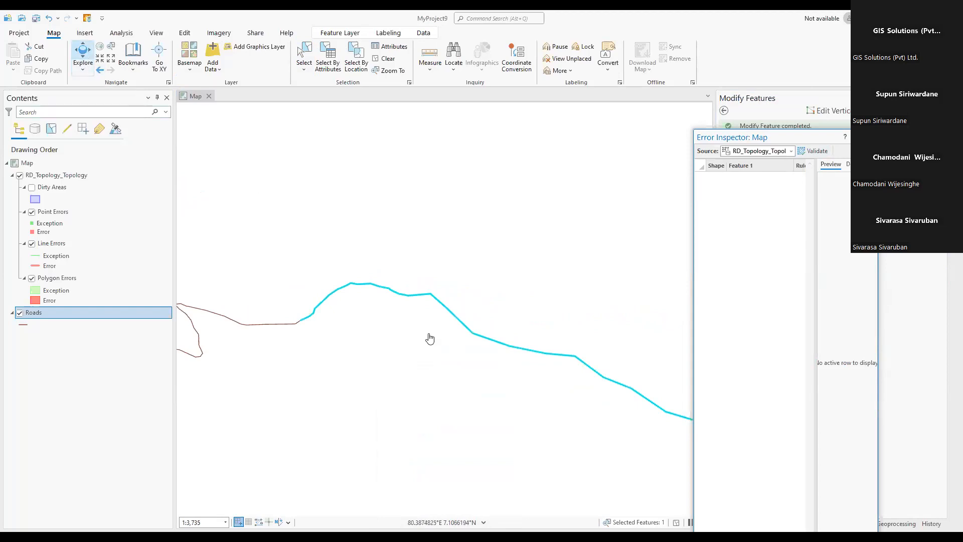
scroll(429, 338, down, 2)
scroll(441, 344, down, 4)
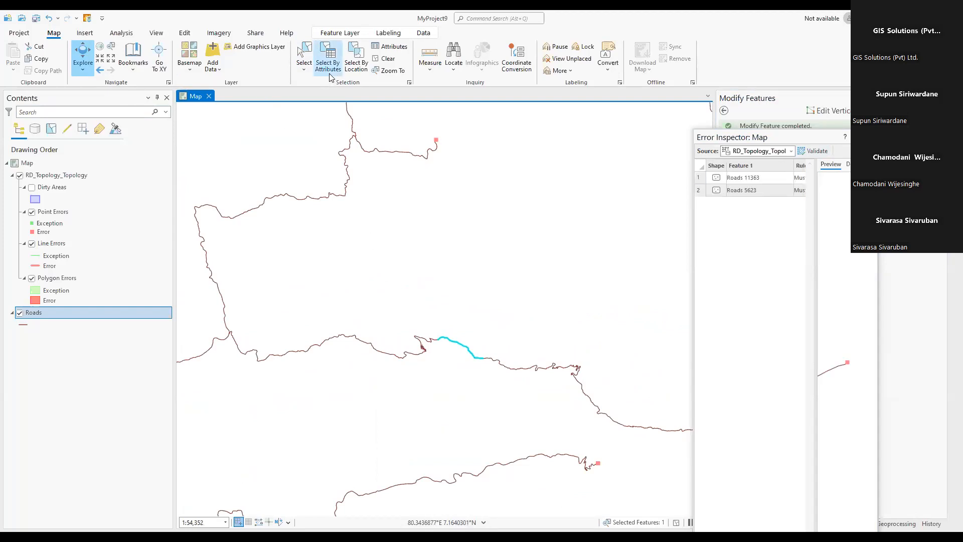
click(386, 58)
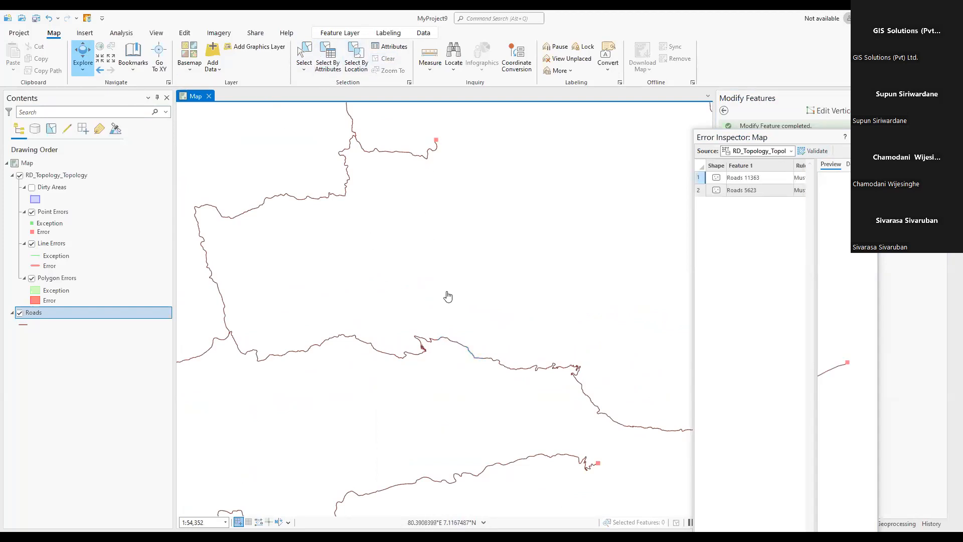
- Examine further dangle errors in the road network, down to the overshooting road ends of Roads 1857
drag(422, 153, 442, 235)
scroll(455, 214, up, 4)
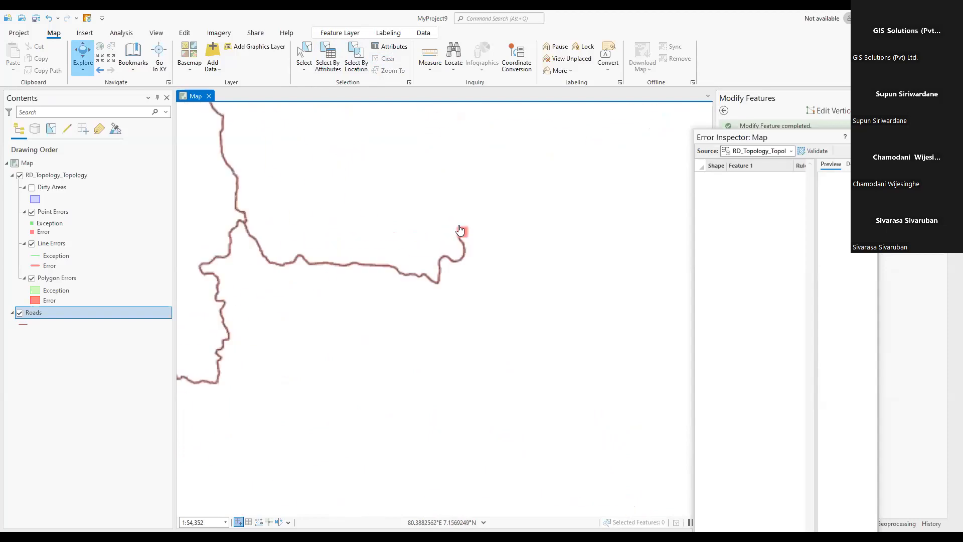
scroll(485, 267, down, 2)
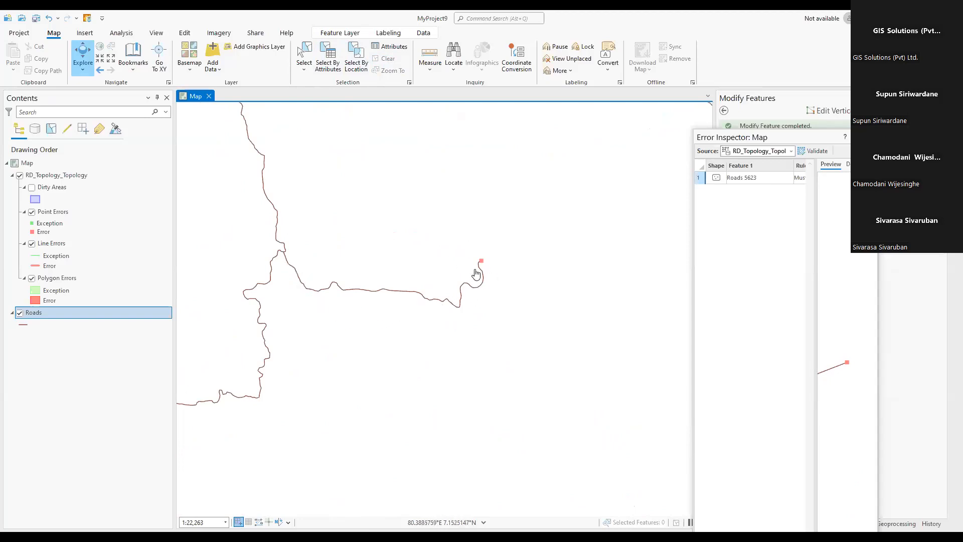
drag(463, 319, 483, 323)
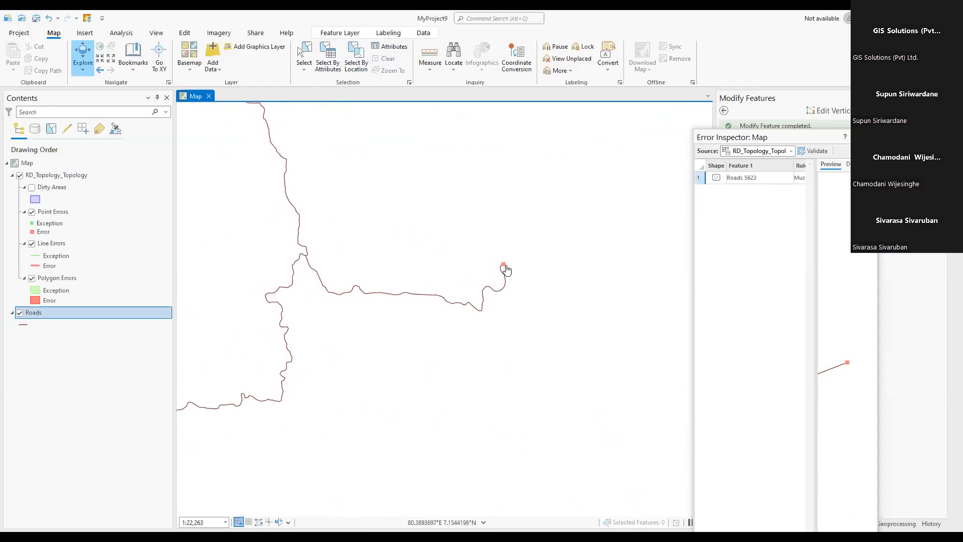
scroll(504, 284, down, 3)
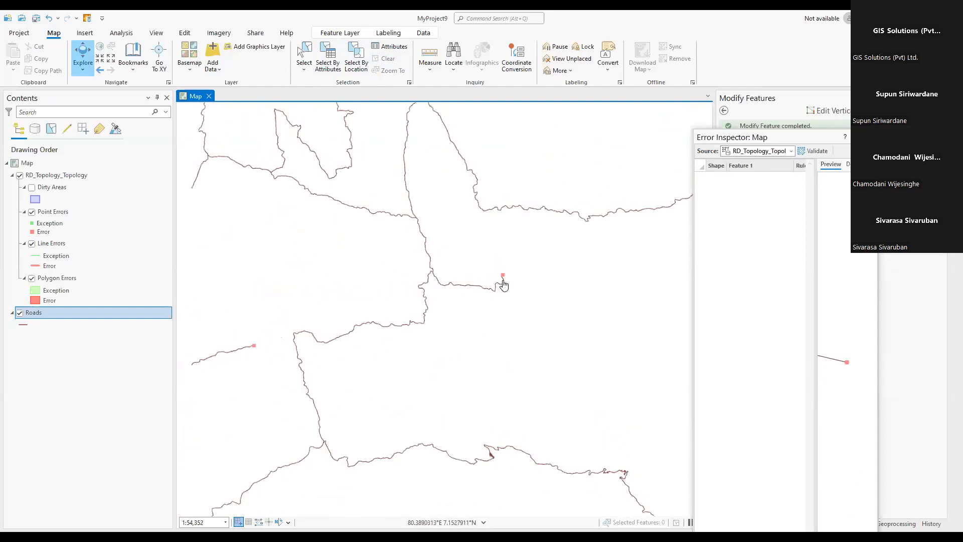
scroll(492, 344, down, 4)
scroll(373, 378, up, 10)
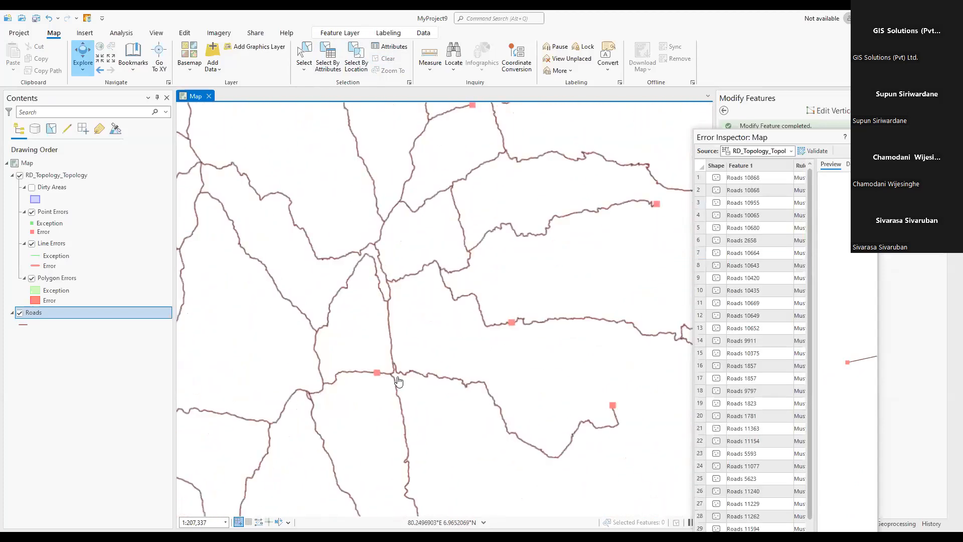
scroll(406, 359, up, 10)
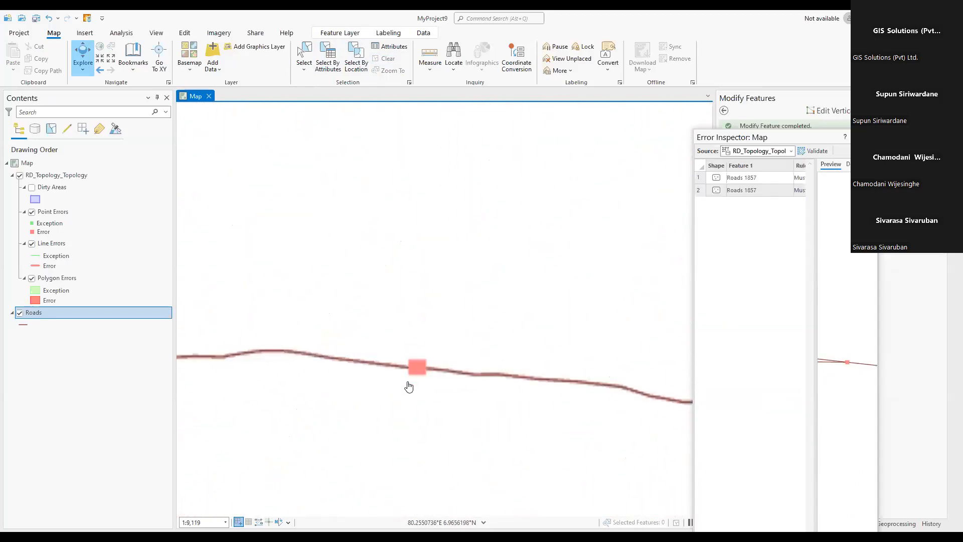
scroll(444, 328, up, 3)
scroll(452, 327, up, 2)
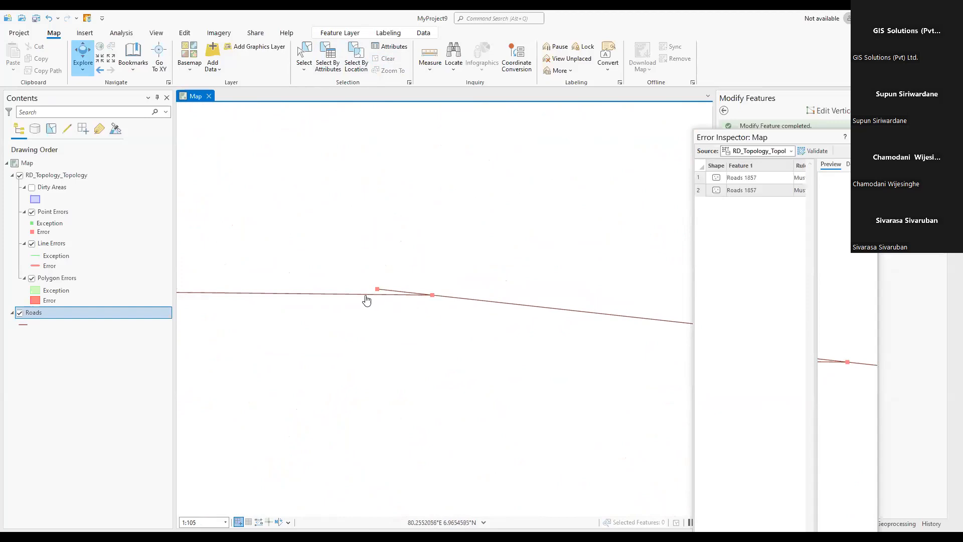
scroll(422, 310, up, 3)
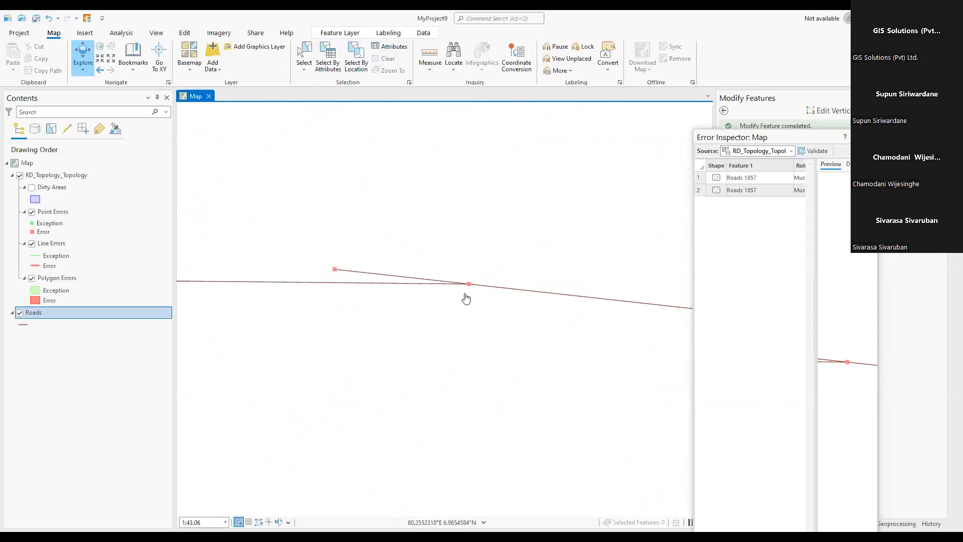
- Select the overshooting road, Roads 1857, and start editing its vertices
click(304, 56)
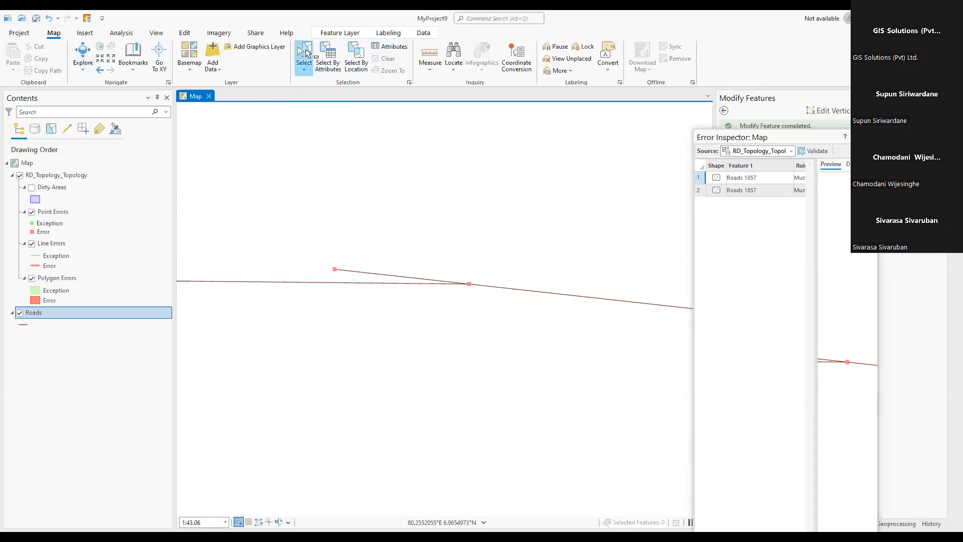
click(363, 275)
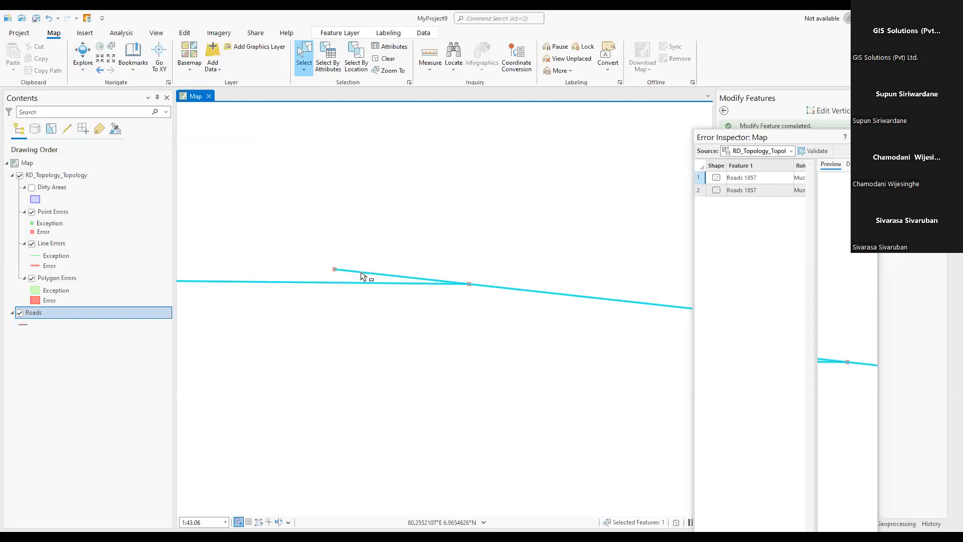
right_click(360, 272)
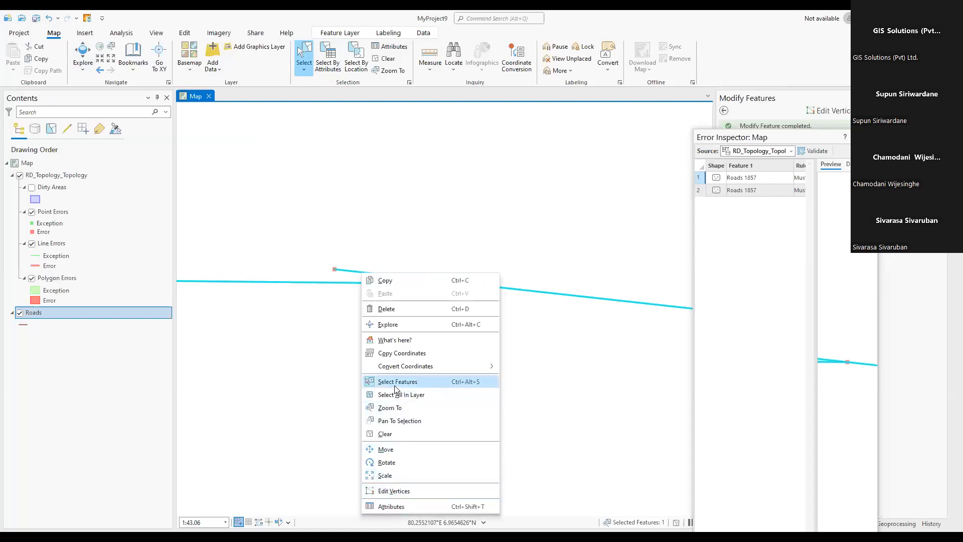
click(394, 492)
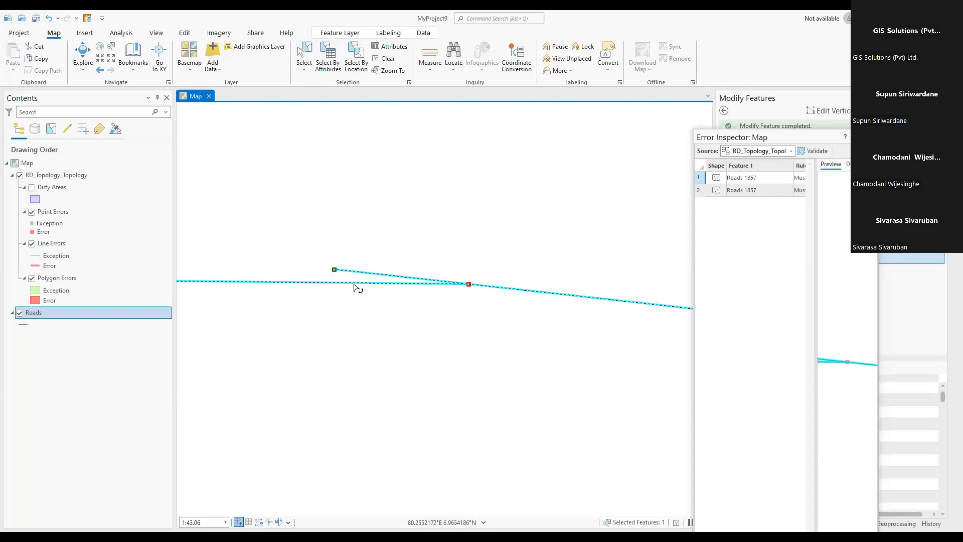
- Delete the overshooting end vertex of the road, finish the edit, and validate the topology again
click(334, 269)
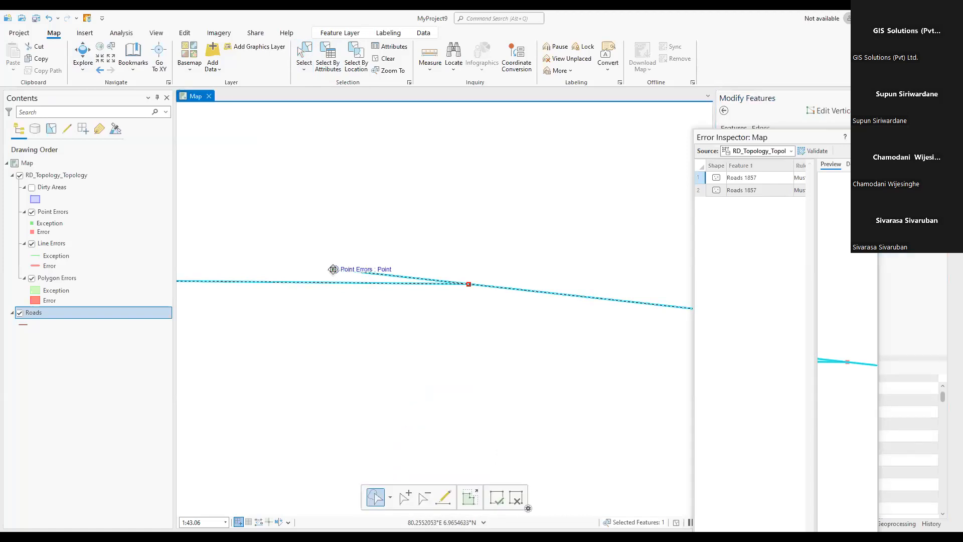
right_click(333, 271)
click(351, 310)
click(453, 311)
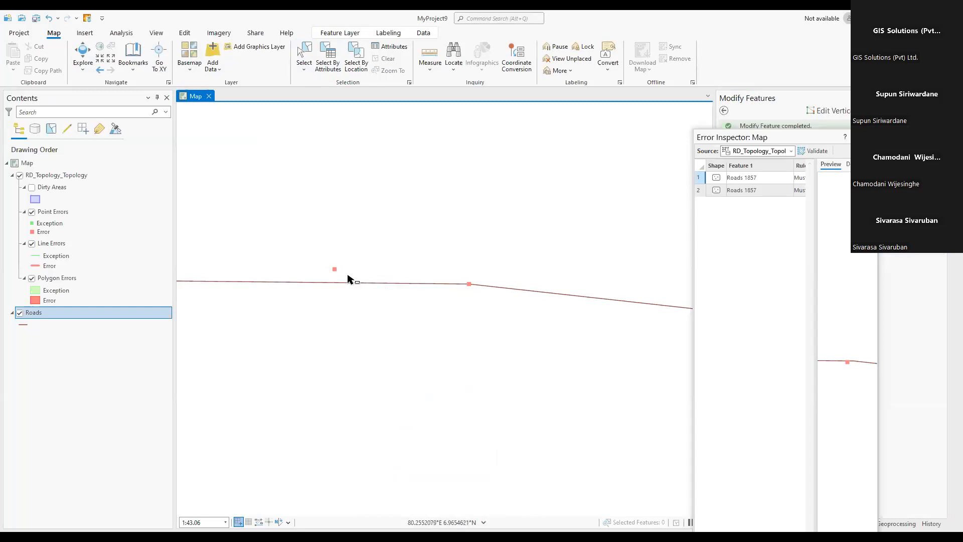
click(825, 157)
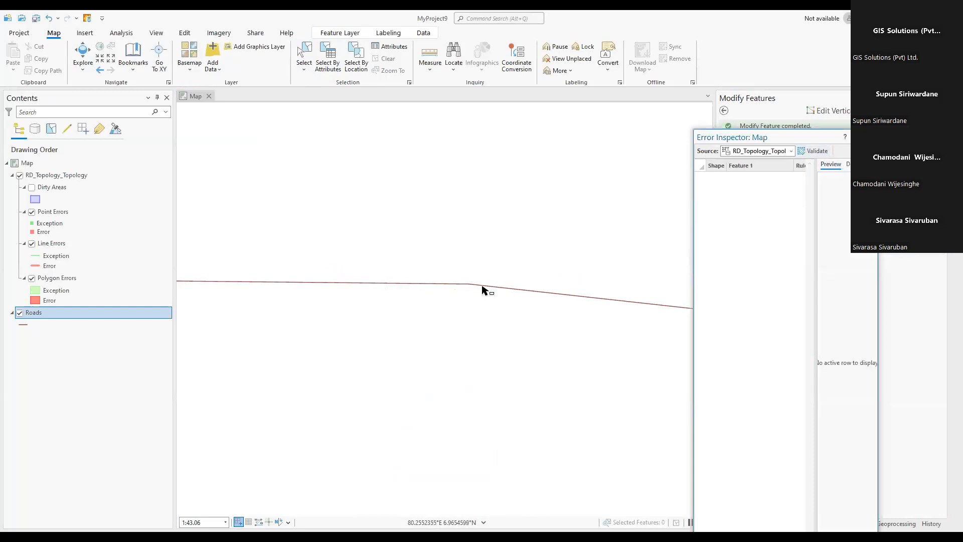
- Close the Error Inspector to free the map view
scroll(484, 291, down, 5)
scroll(492, 302, down, 4)
scroll(492, 302, down, 2)
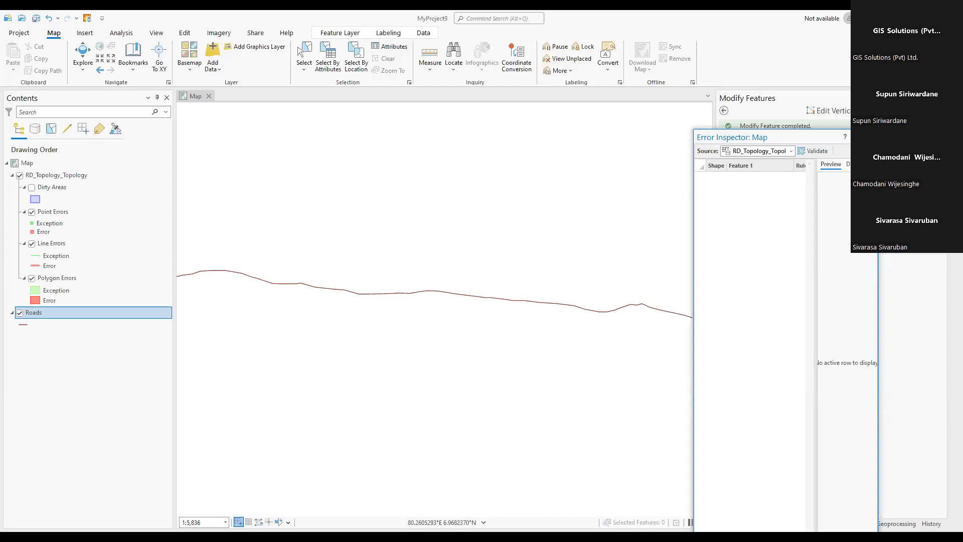
click(871, 137)
scroll(477, 271, down, 2)
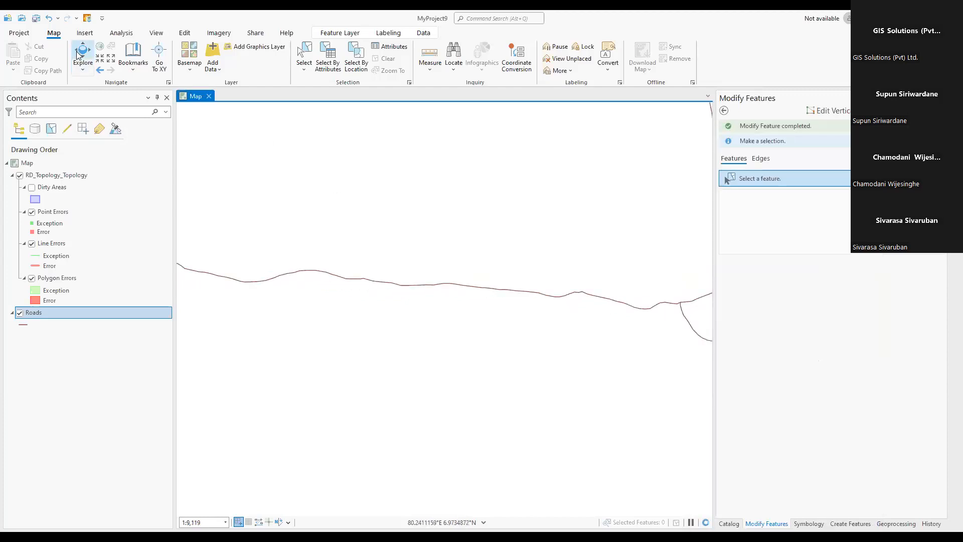
- Examine the remaining point errors across the western and central parts of the road network
click(82, 55)
scroll(341, 262, down, 10)
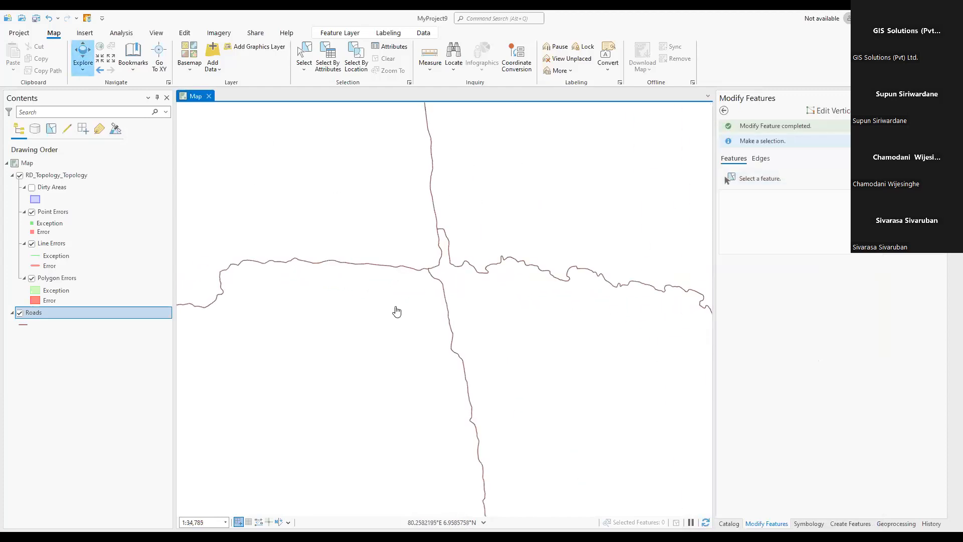
scroll(396, 312, down, 4)
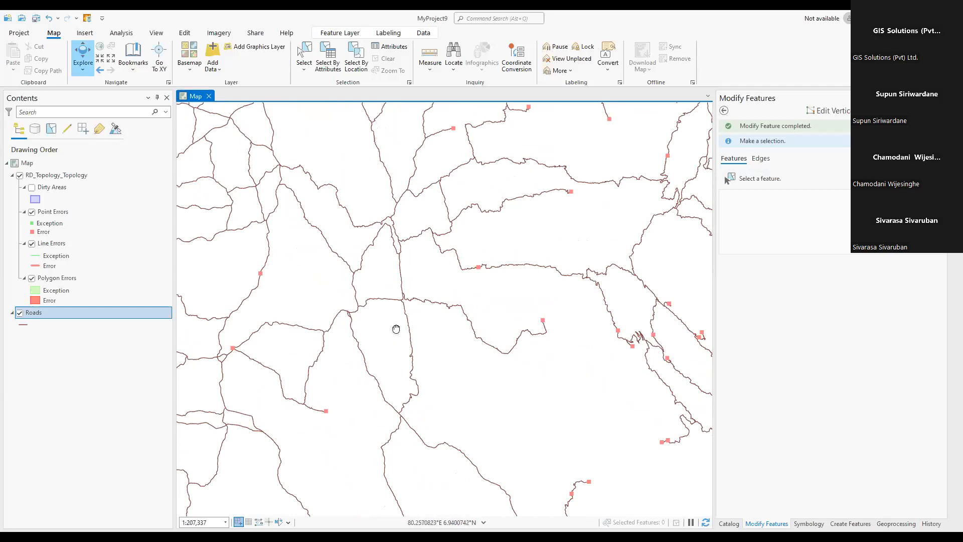
drag(396, 329, 579, 374)
scroll(576, 373, down, 2)
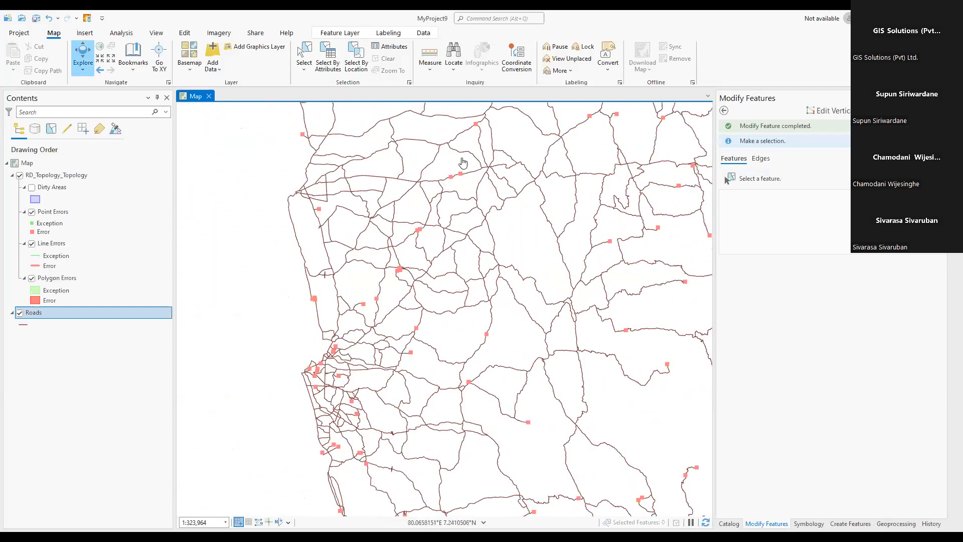
drag(540, 177, 520, 237)
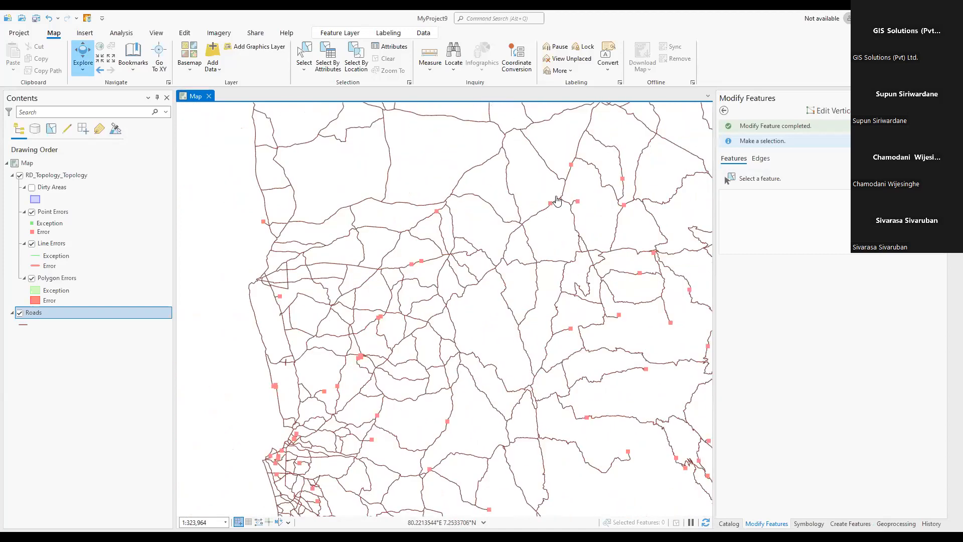
scroll(574, 170, up, 4)
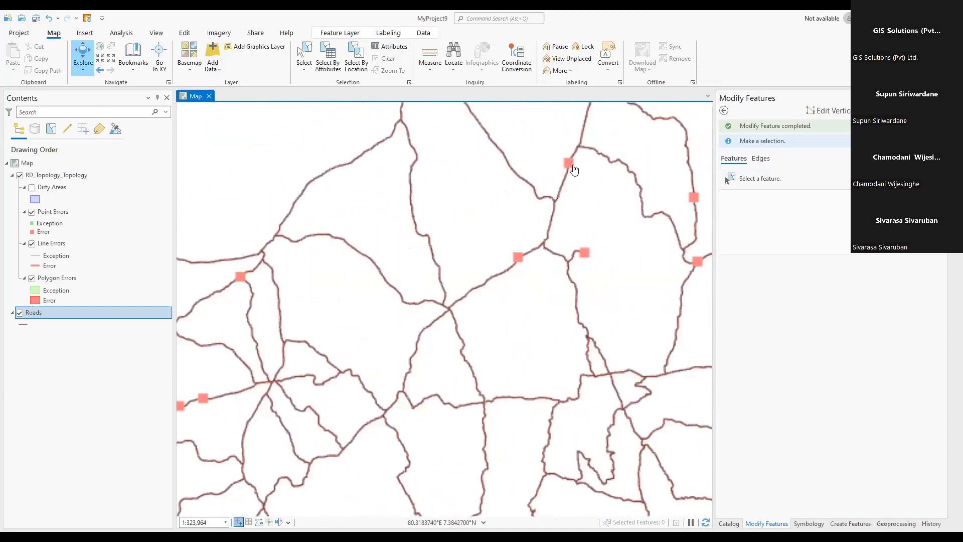
scroll(576, 204, down, 2)
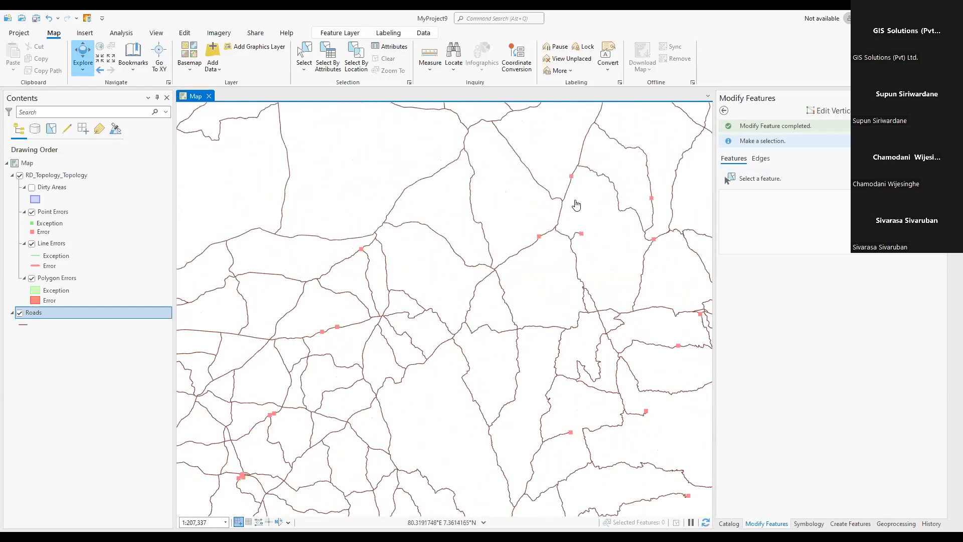
scroll(576, 205, down, 4)
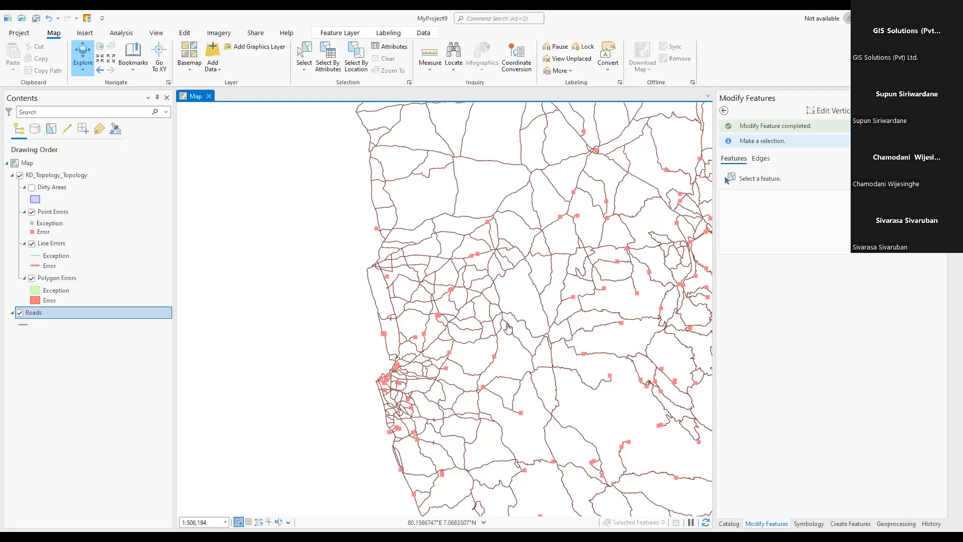
scroll(507, 329, down, 2)
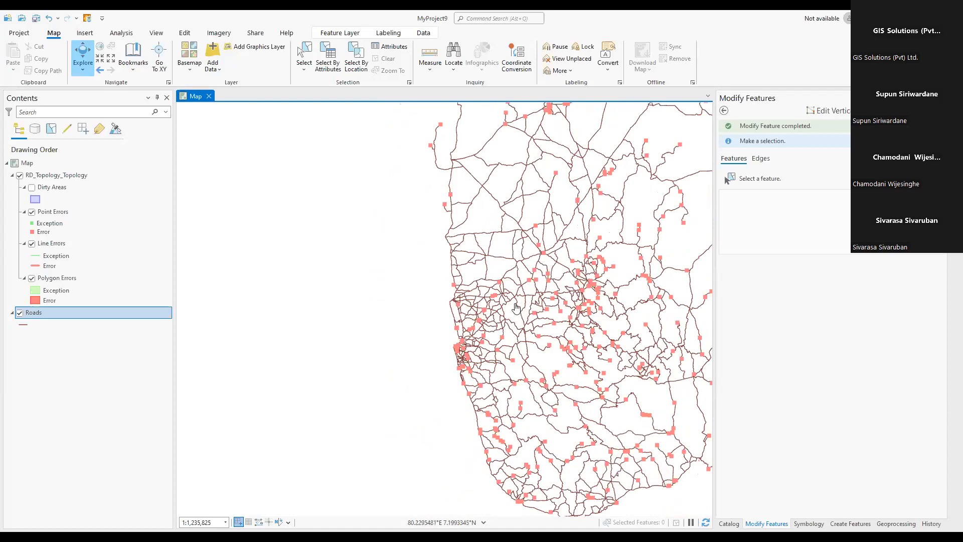
drag(514, 306, 417, 325)
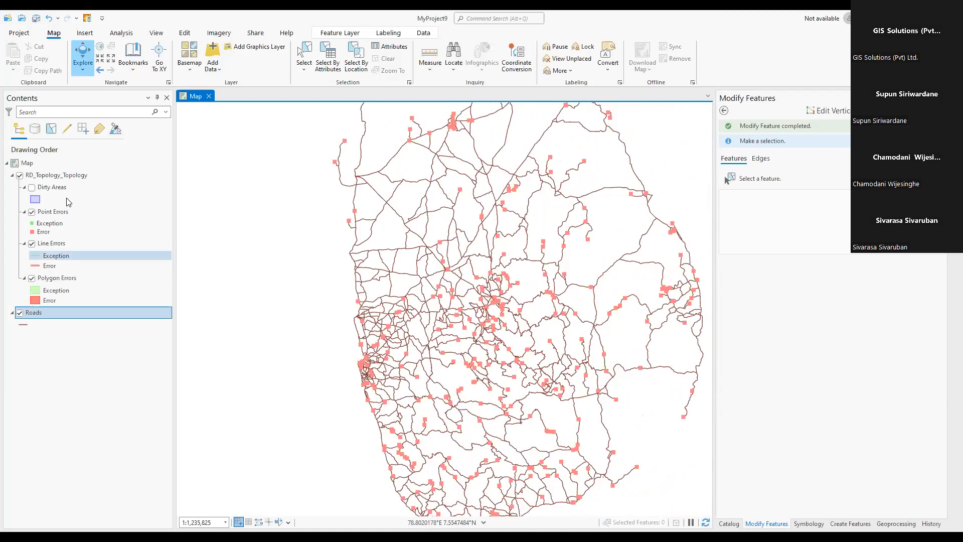
click(83, 176)
right_click(90, 177)
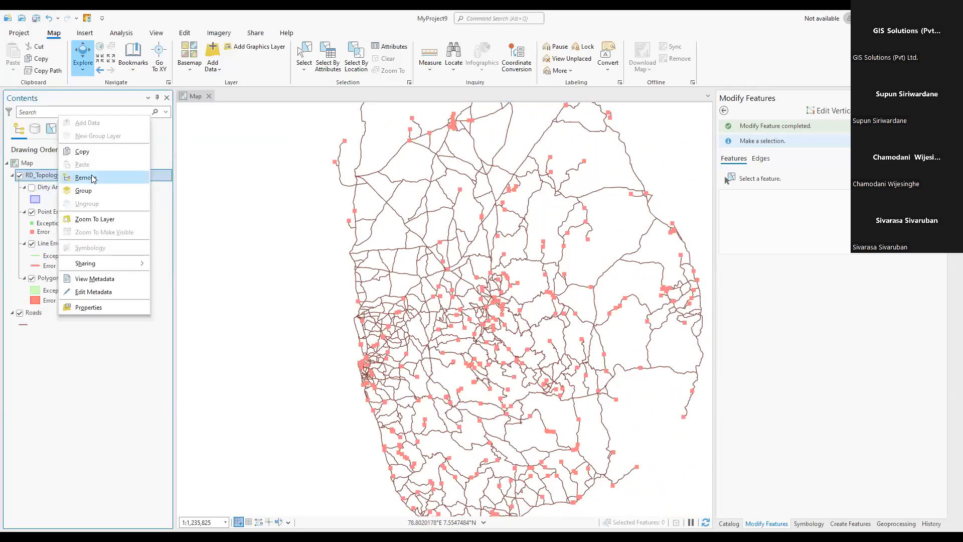
key(Escape)
key(Delete)
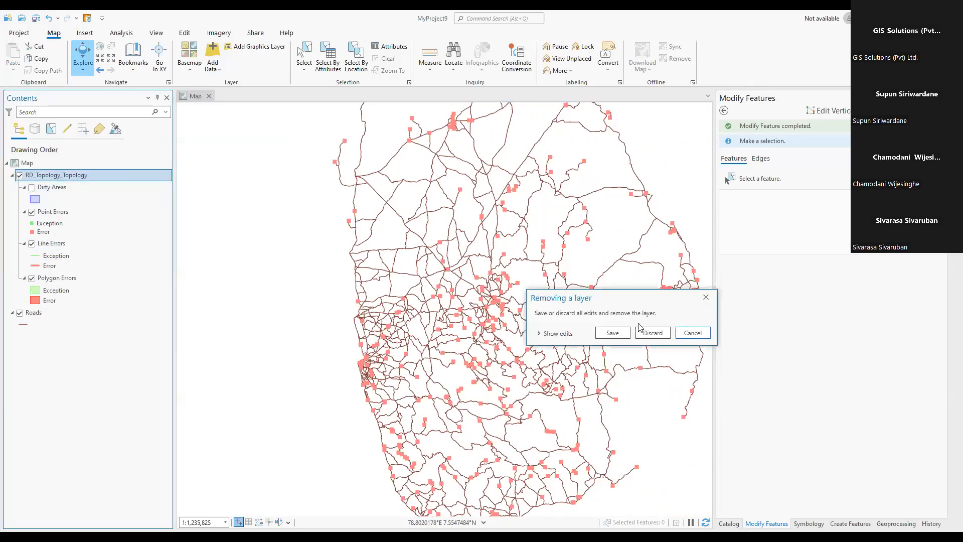
click(701, 302)
- Save all pending edits to the road data
scroll(492, 367, up, 4)
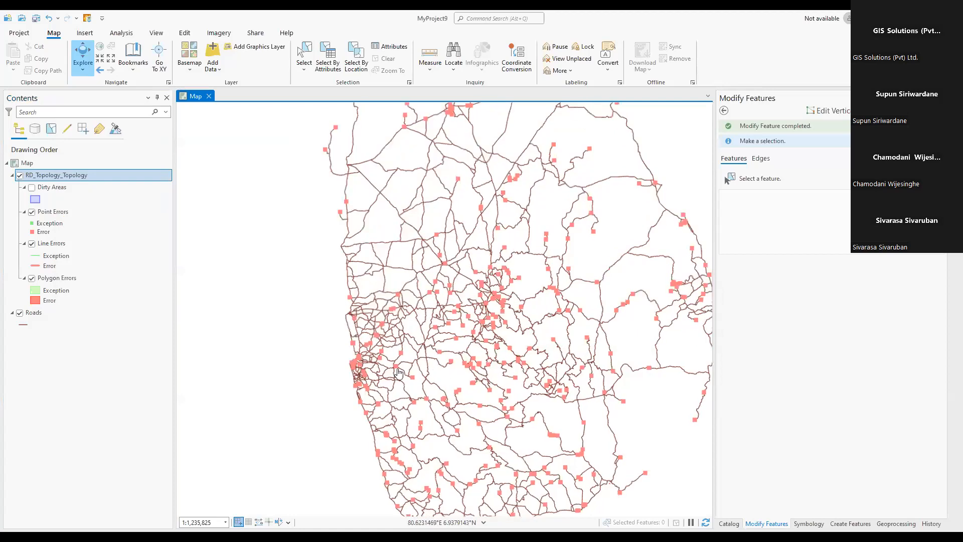
drag(306, 324, 424, 325)
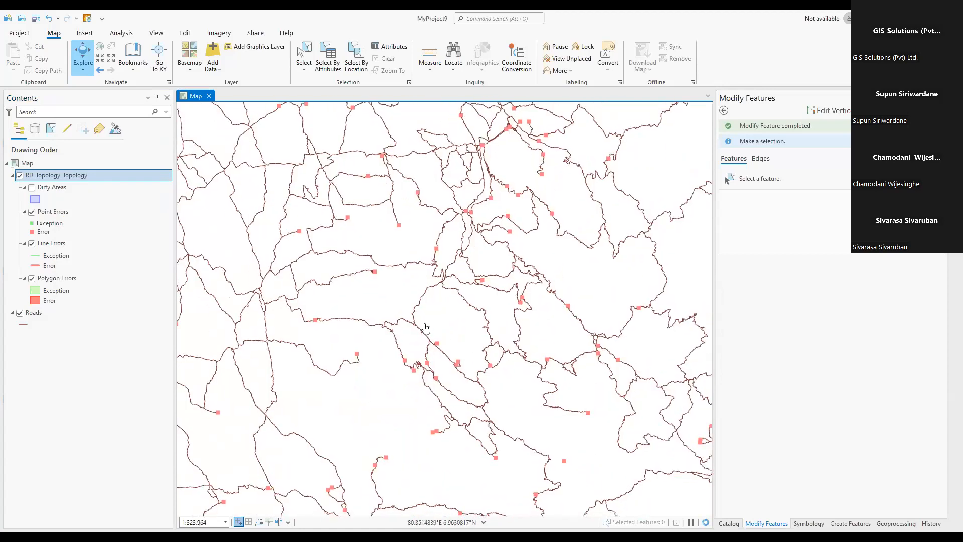
scroll(424, 325, up, 5)
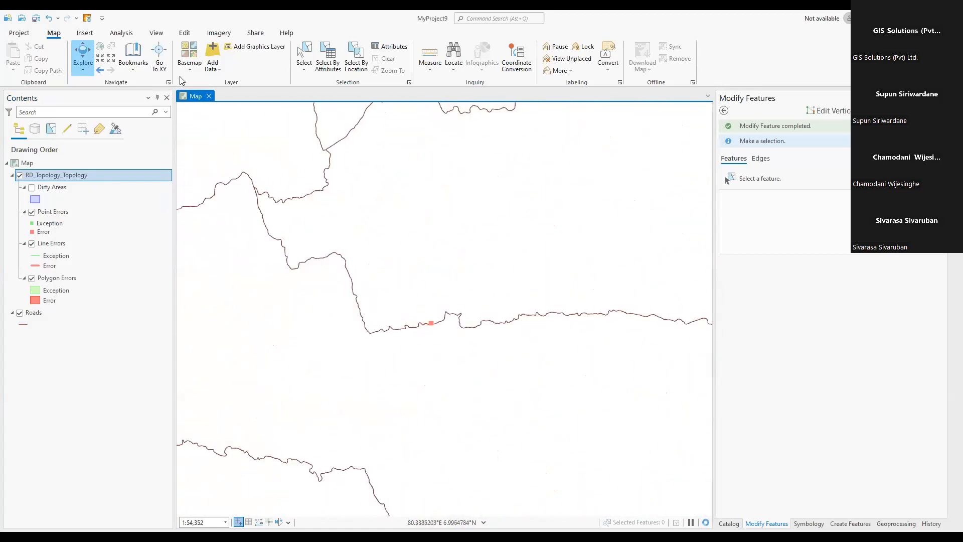
click(184, 32)
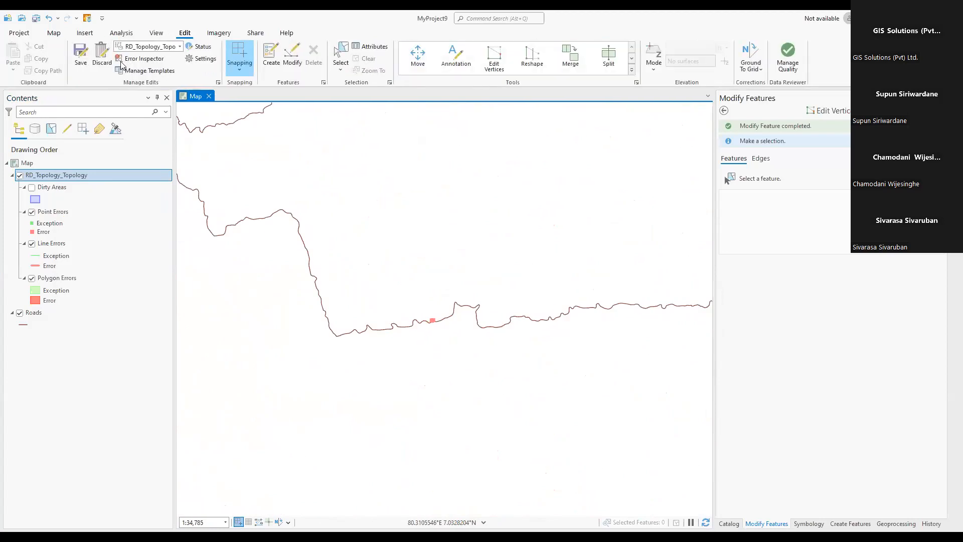
click(81, 55)
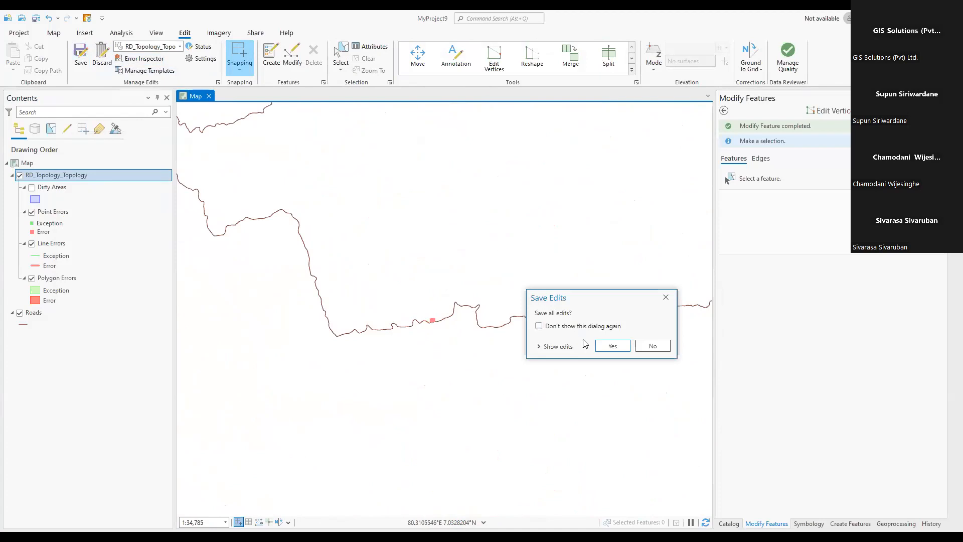
click(607, 346)
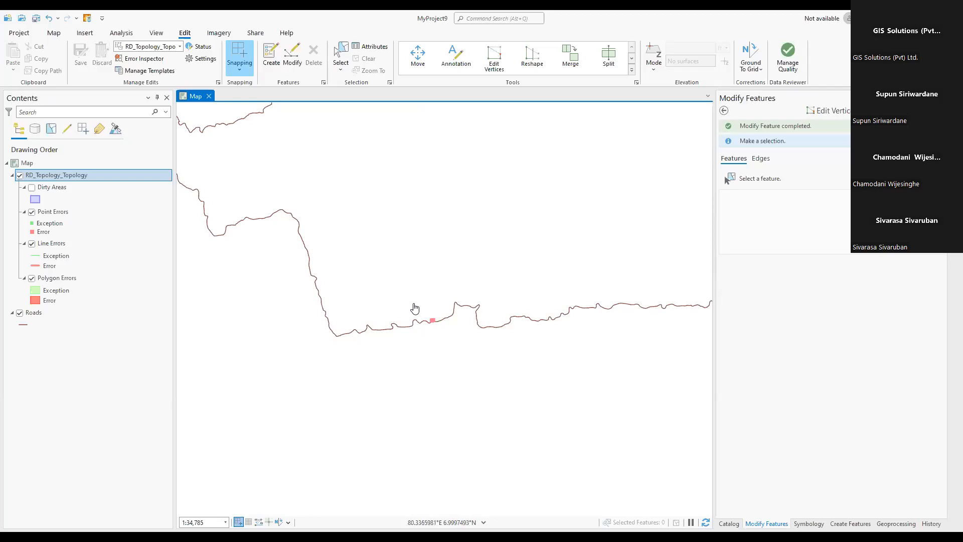
- Remove the RD_Topology_Topology and Roads layers from the map
right_click(63, 176)
click(68, 182)
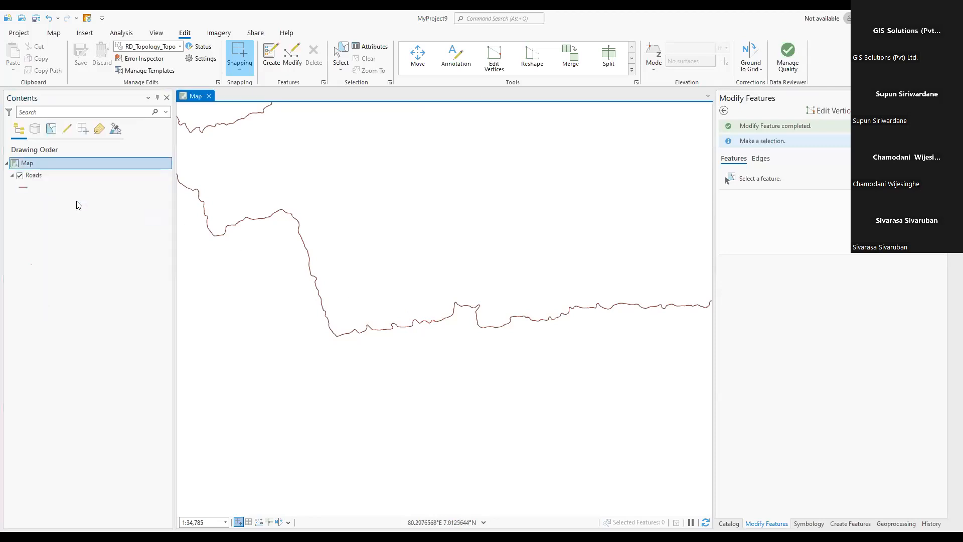
click(40, 177)
right_click(50, 173)
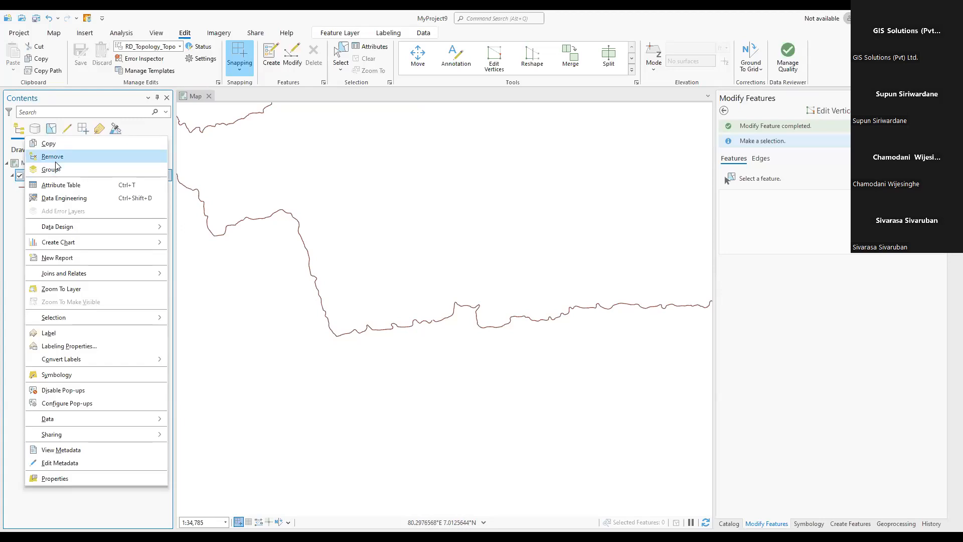
click(53, 157)
- Create a new file geodatabase named Road_Network in the Webnar project's Network folder
click(729, 523)
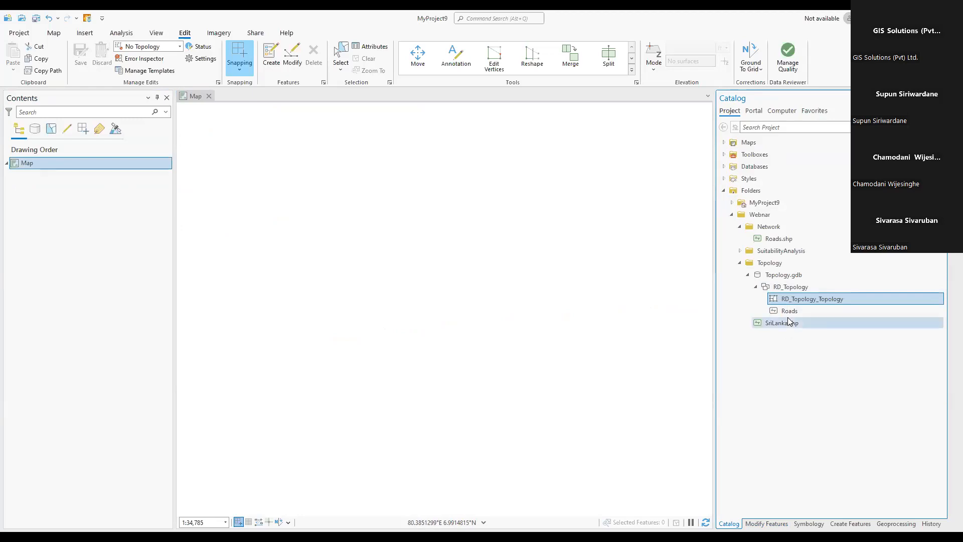
right_click(754, 221)
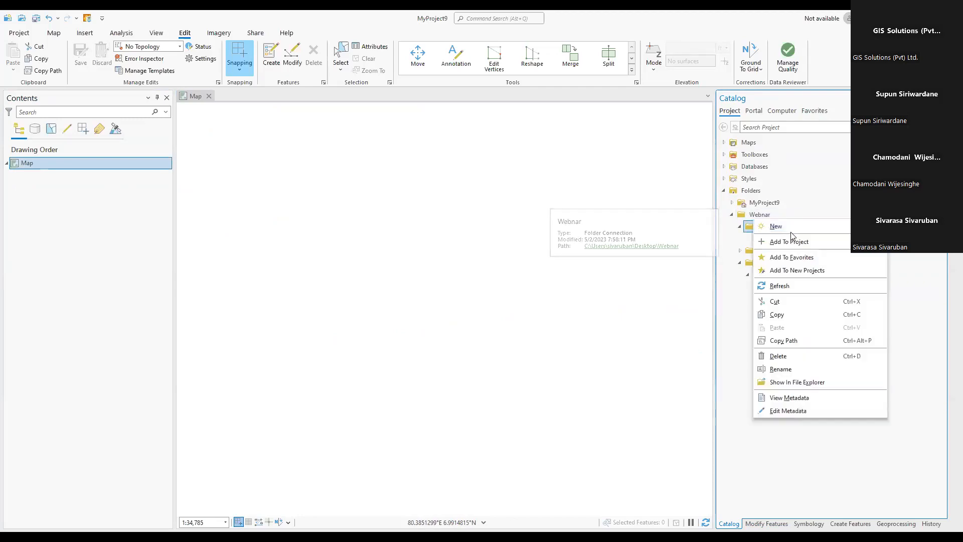
mouse_move(791, 232)
click(716, 240)
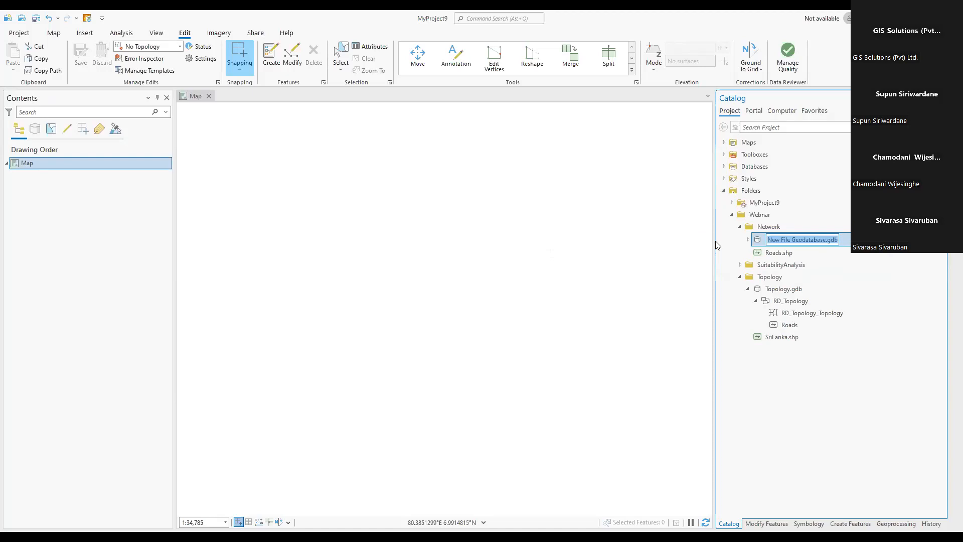
text(Ro)
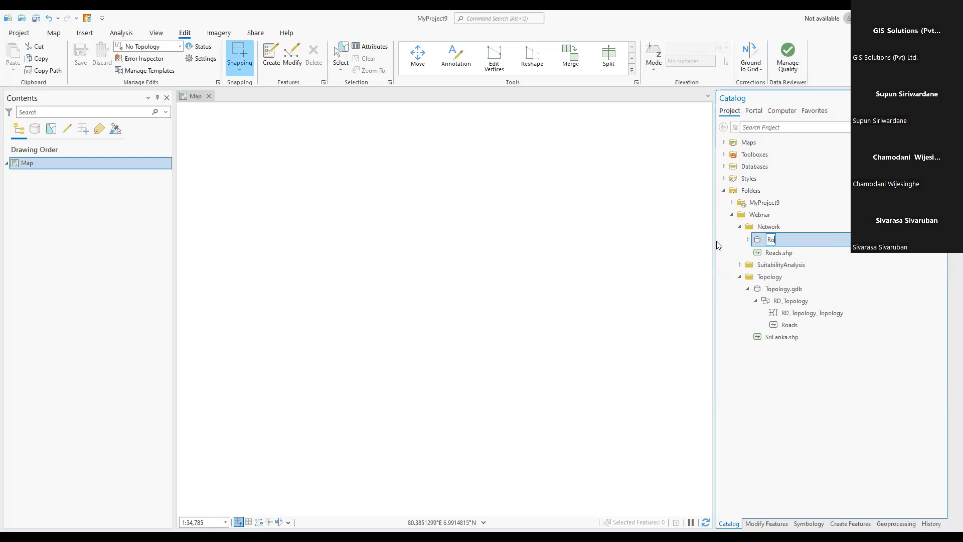
text(ad_Network)
key(Return)
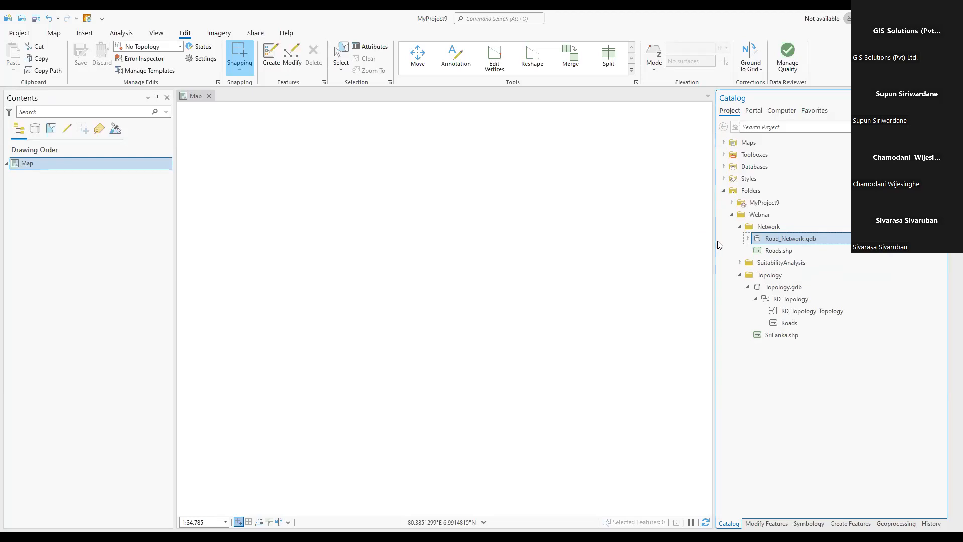
- Set up a new feature dataset named RDND inside Road_Network.gdb
mouse_move(764, 243)
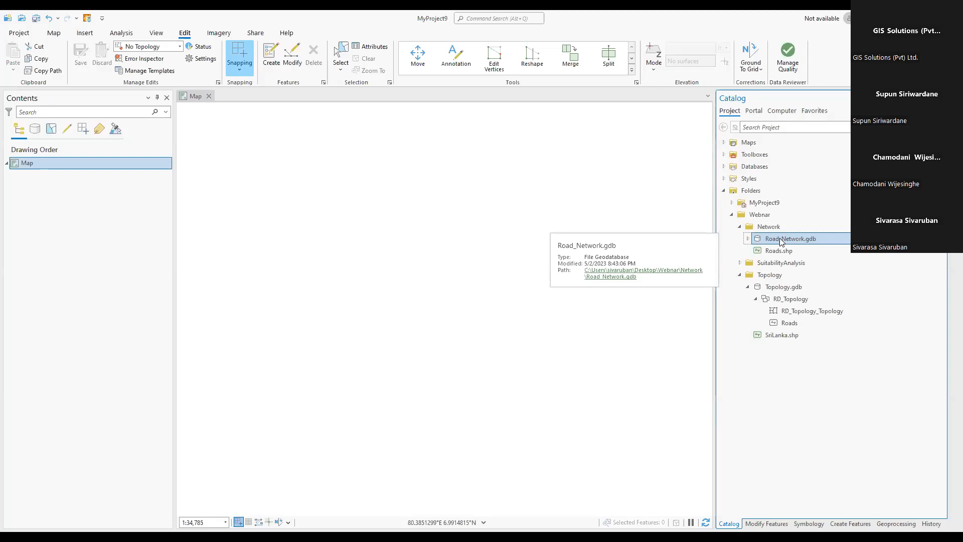
right_click(786, 241)
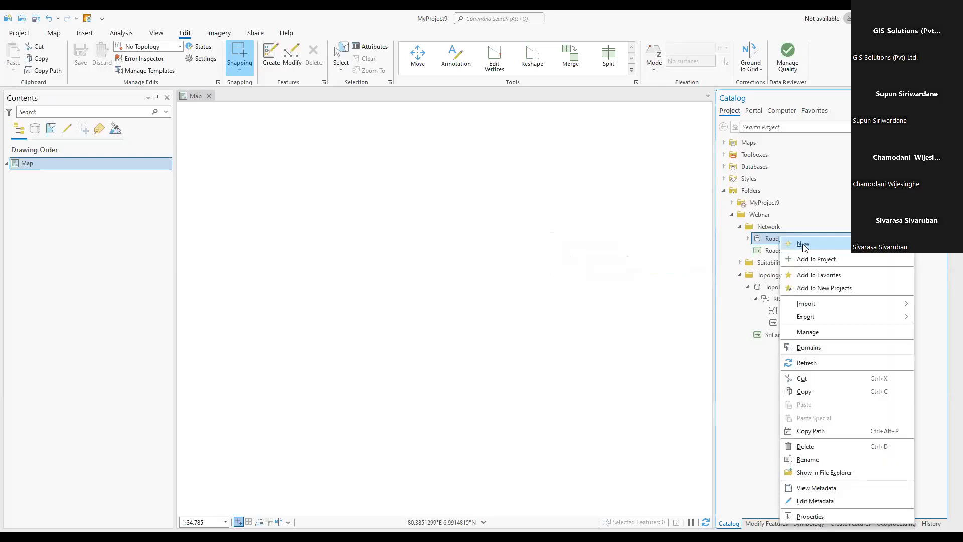
mouse_move(804, 248)
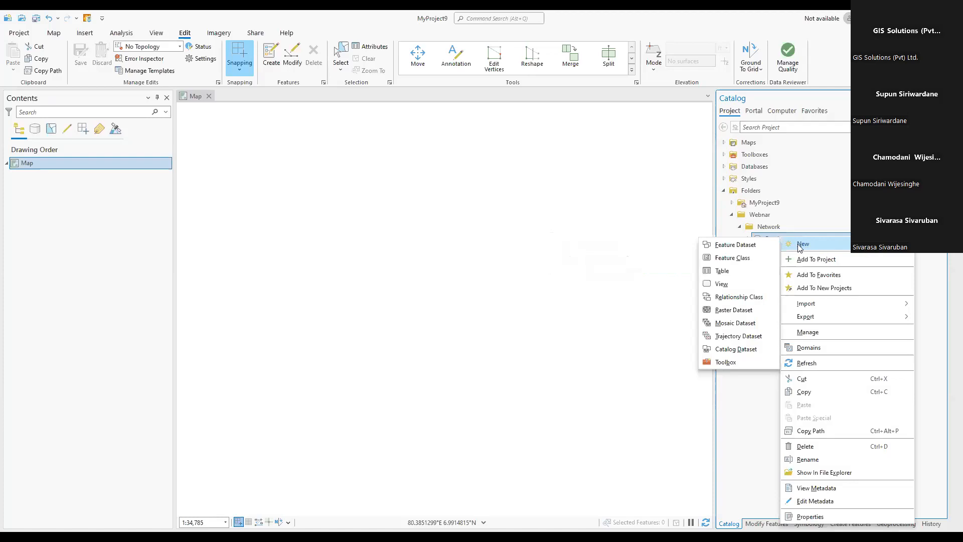
click(722, 246)
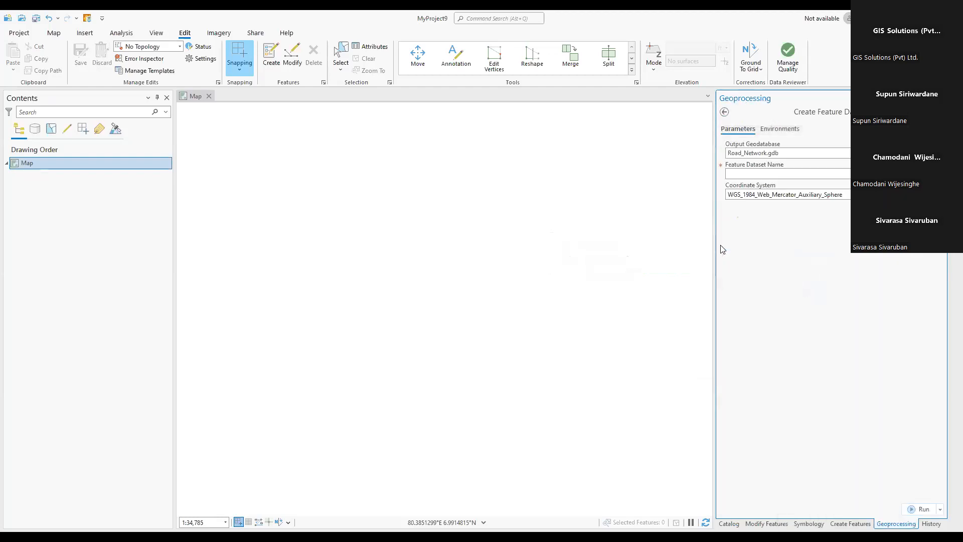
click(748, 175)
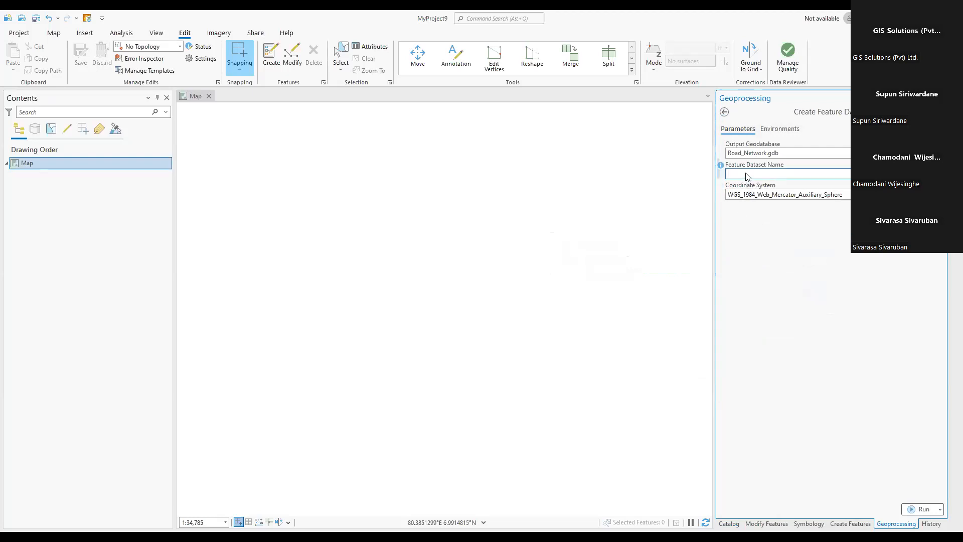
text(RDND)
key(Tab)
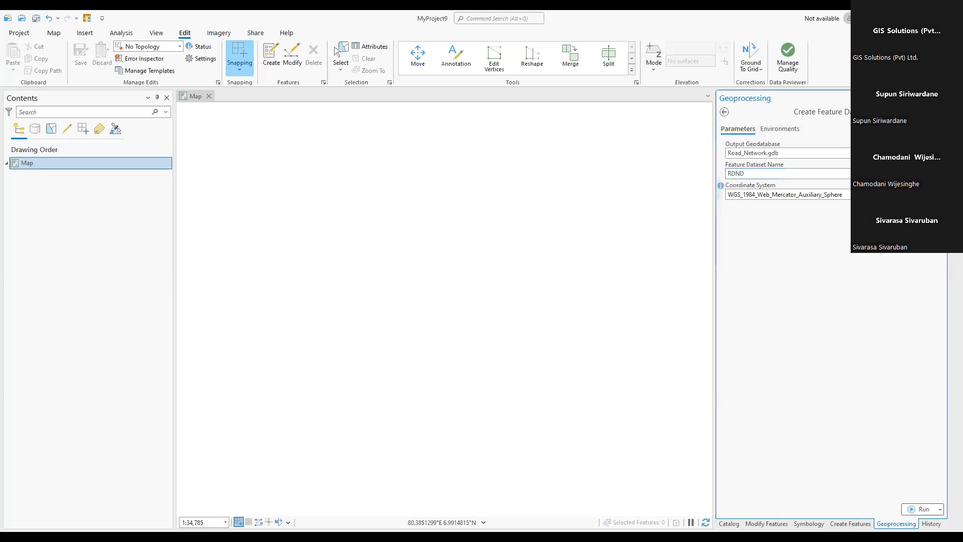
- Search for coordinate system 5234, assign Kandawala Sri Lanka Grid to the RDND dataset, and create the dataset
click(939, 194)
click(478, 242)
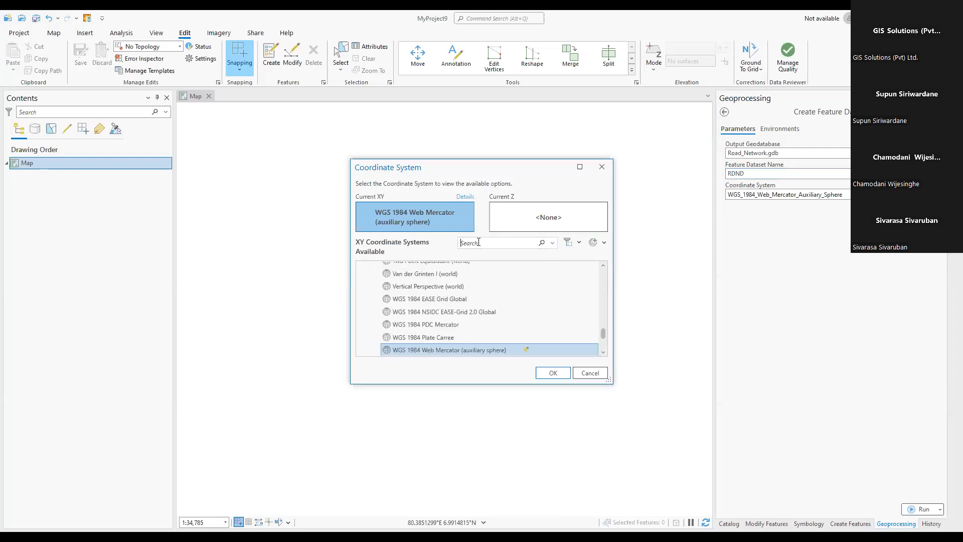
text(5234)
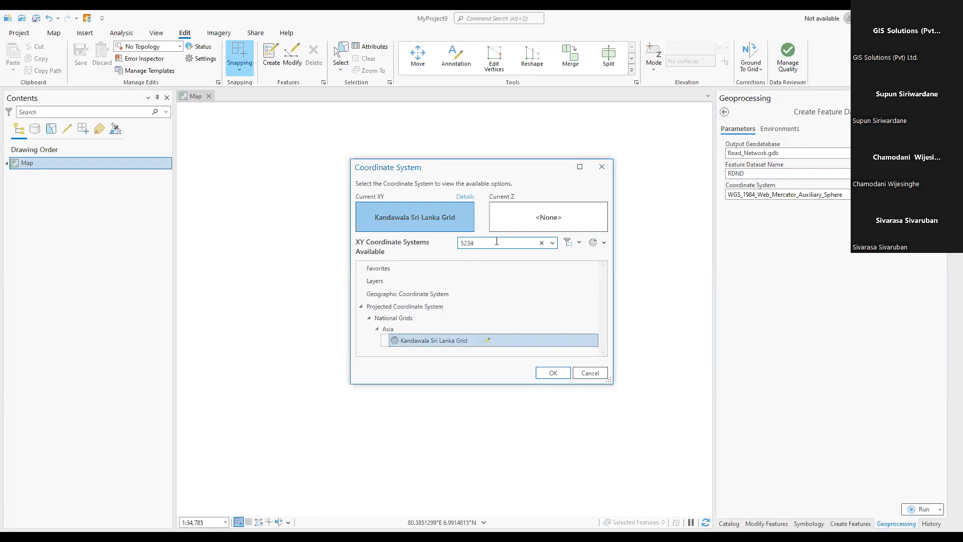
click(551, 374)
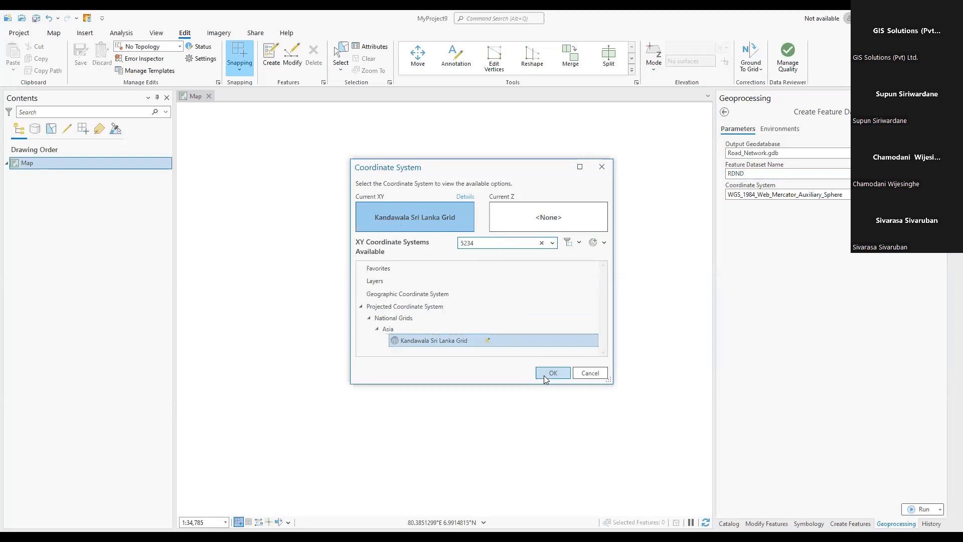
click(923, 509)
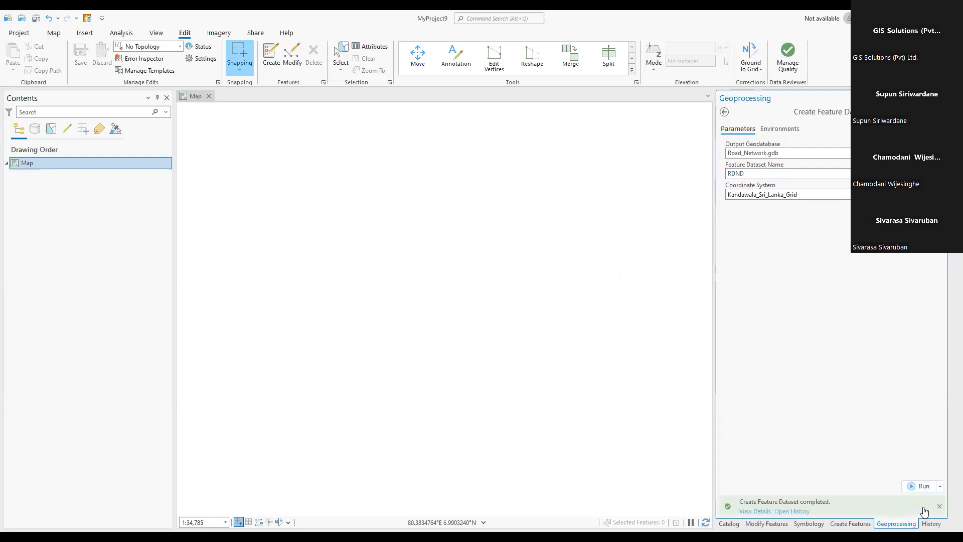
- Expand Road_Network.gdb to show its contents and add SriLanka.shp from the Topology folder to the map
click(730, 524)
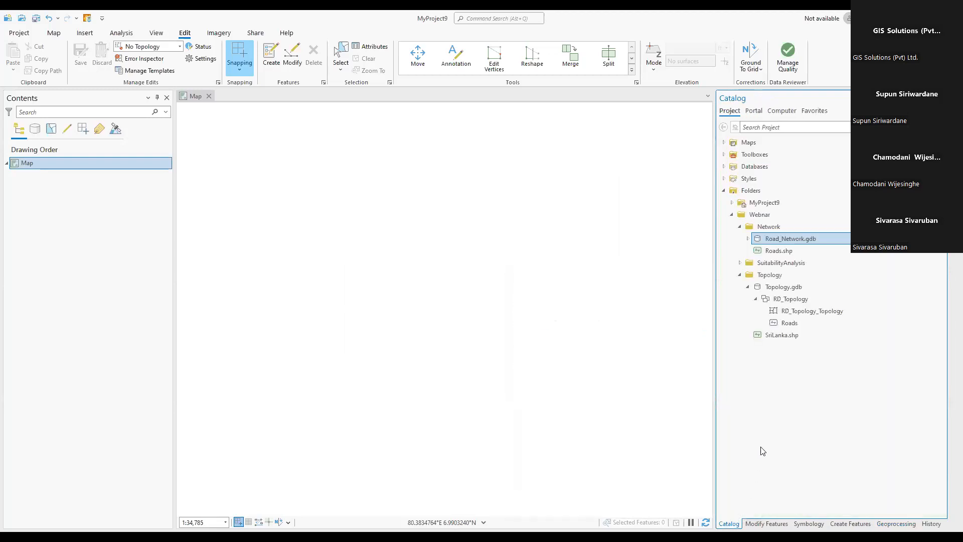
click(749, 238)
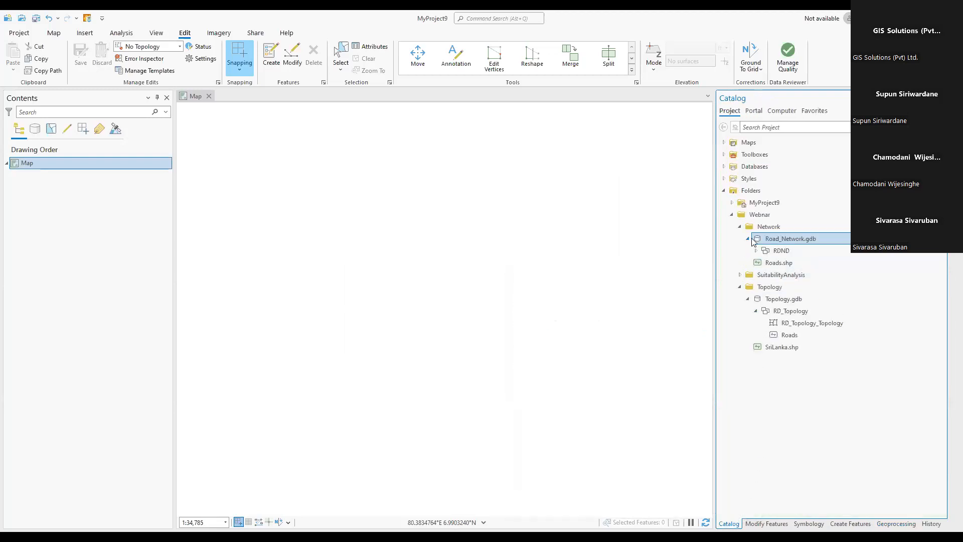
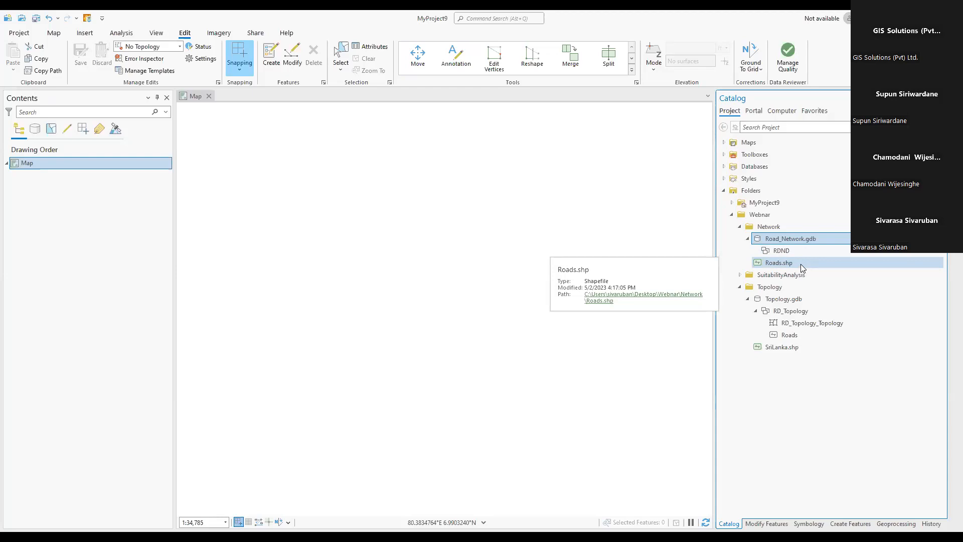
drag(782, 347, 641, 305)
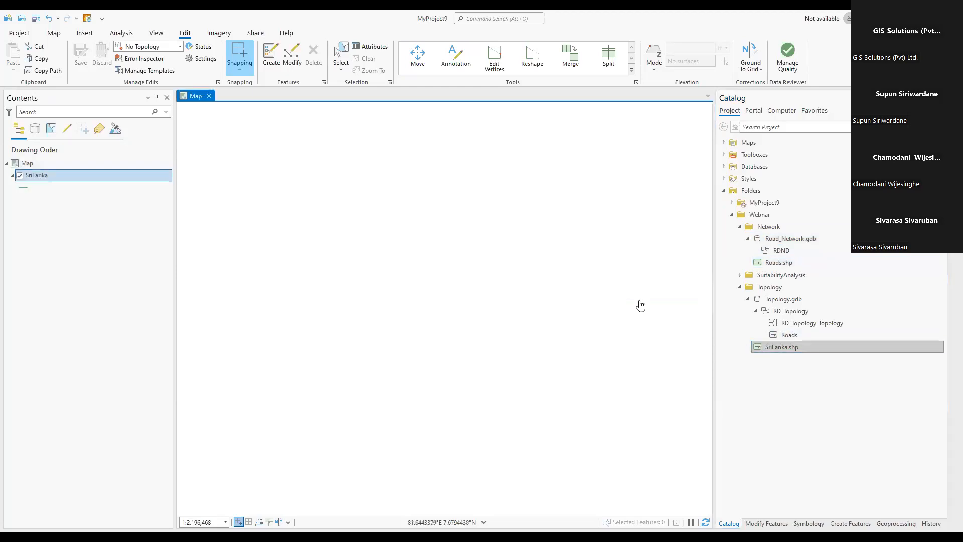
- Delete Roads.shp from the Network folder and collapse Topology.gdb and the Topology folder
click(771, 264)
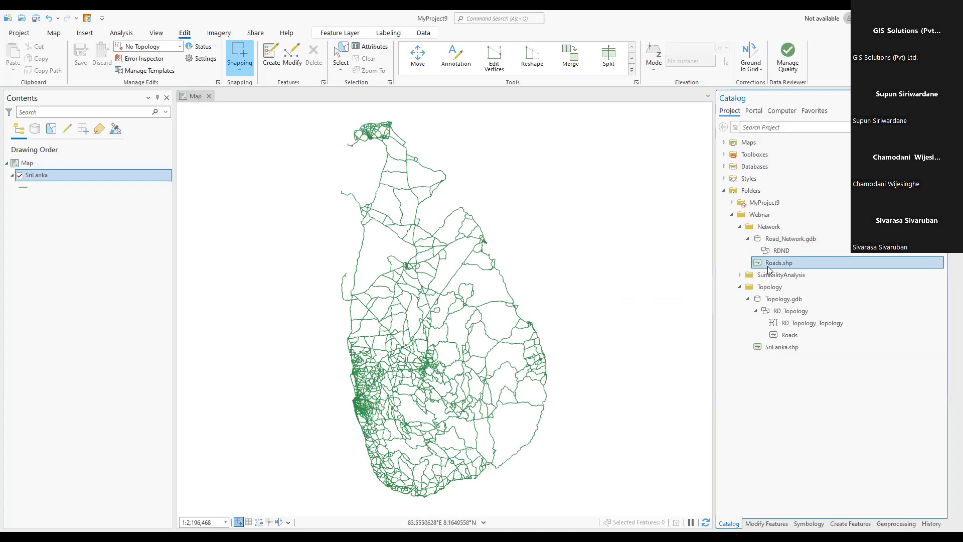
right_click(769, 269)
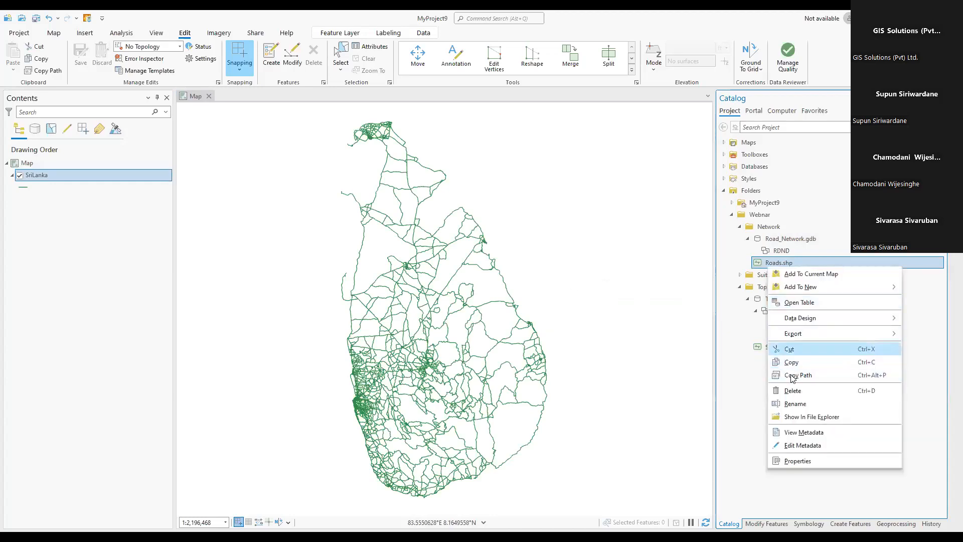
click(793, 393)
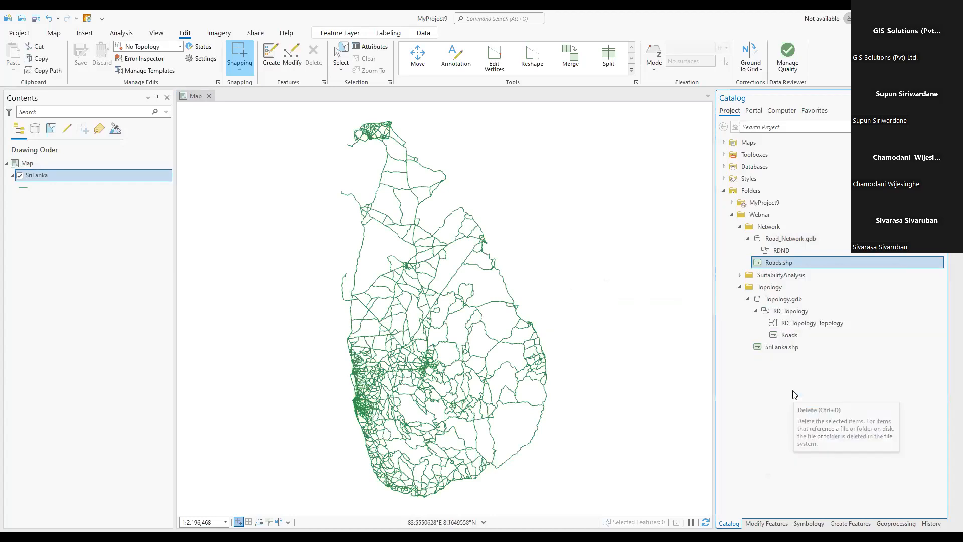
click(512, 295)
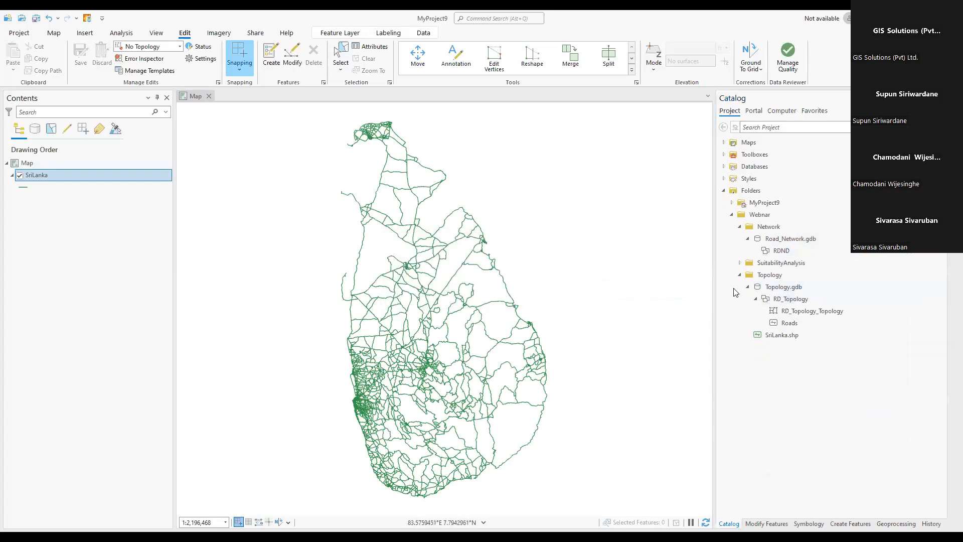
click(747, 287)
click(740, 275)
click(786, 264)
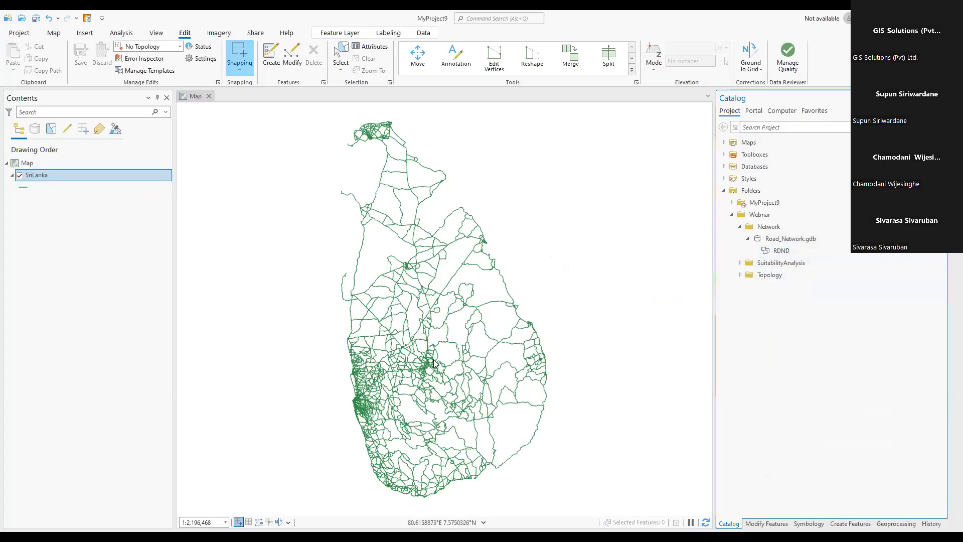
- Examine the attributes of one road in the SriLanka layer in the central part of the map
scroll(381, 384, up, 2)
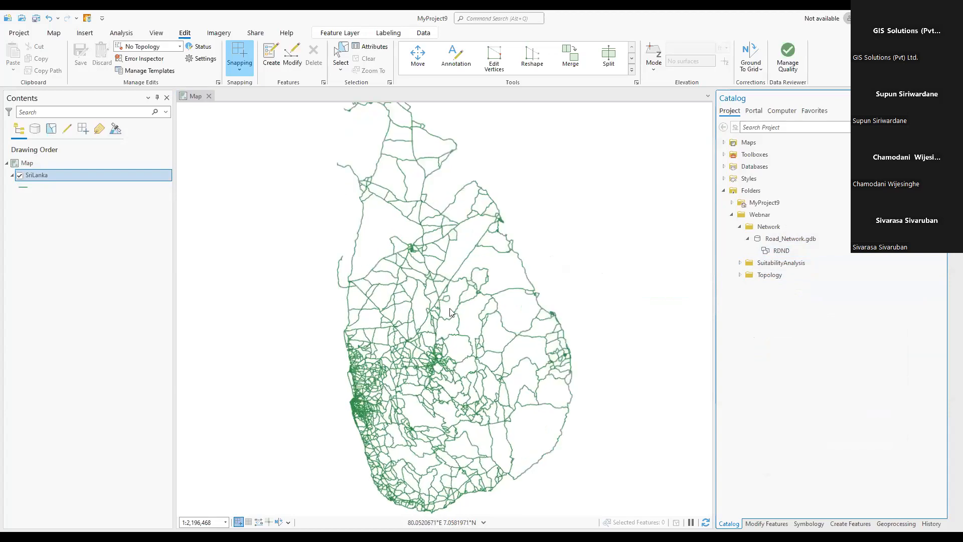
scroll(491, 310, up, 4)
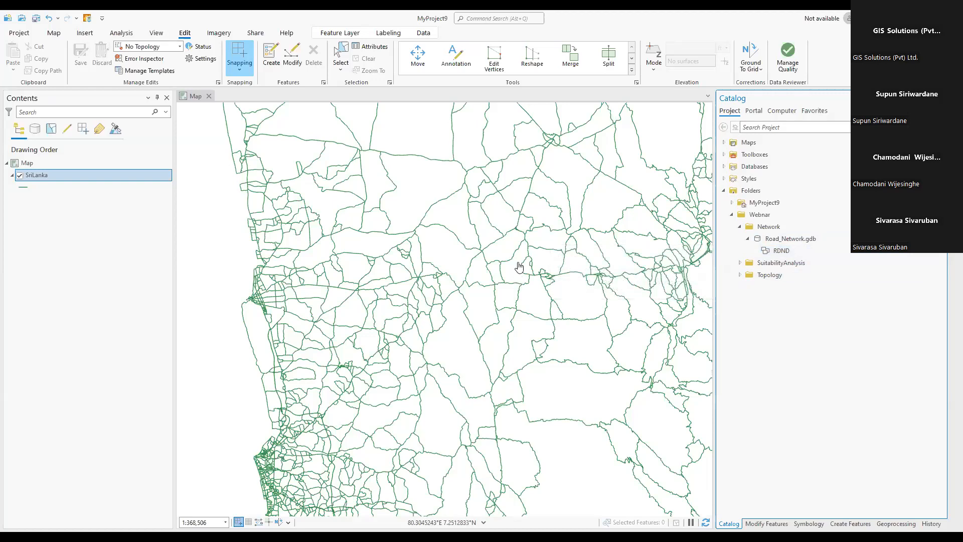
click(427, 342)
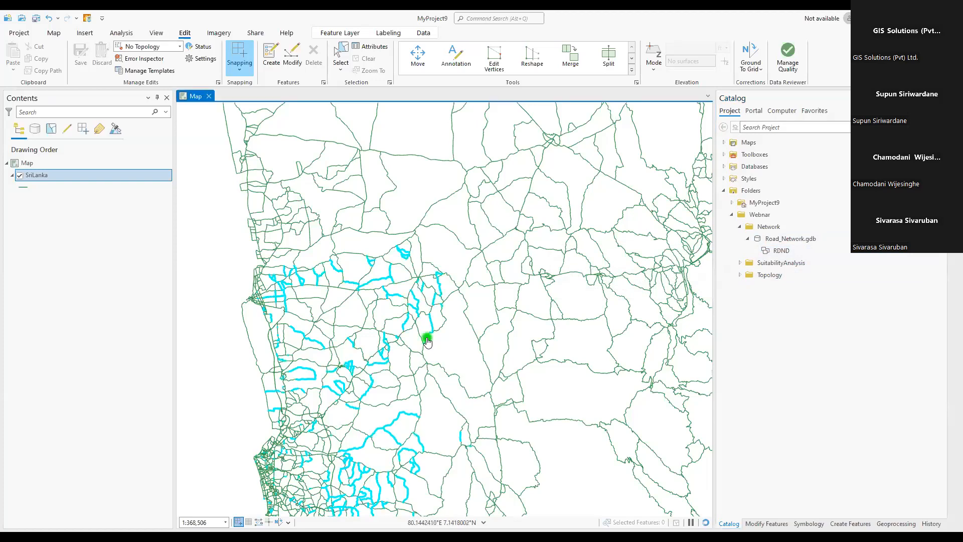
click(473, 333)
scroll(477, 337, up, 3)
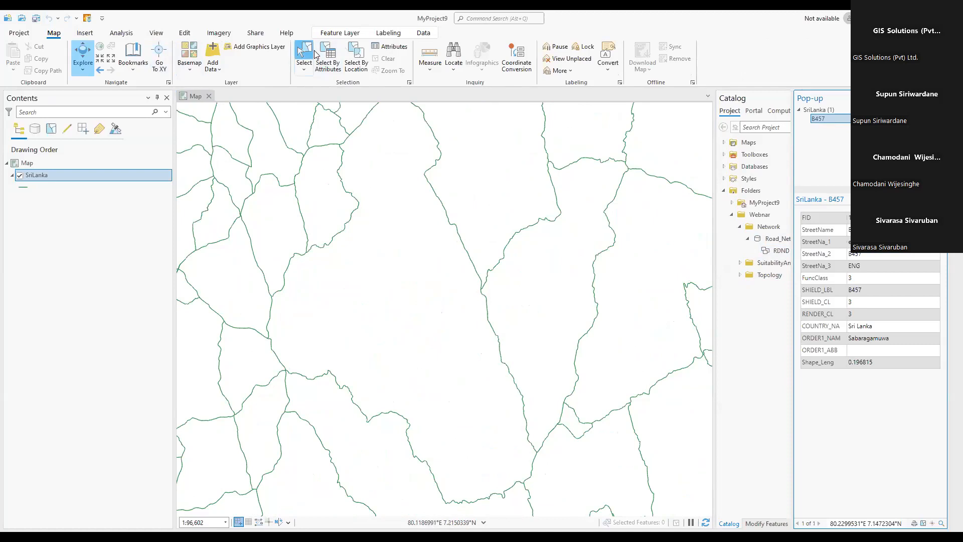
- Select the long north–south road in the SriLanka layer to inspect its extent past the side-road junction, and clear the selection
click(304, 56)
click(513, 366)
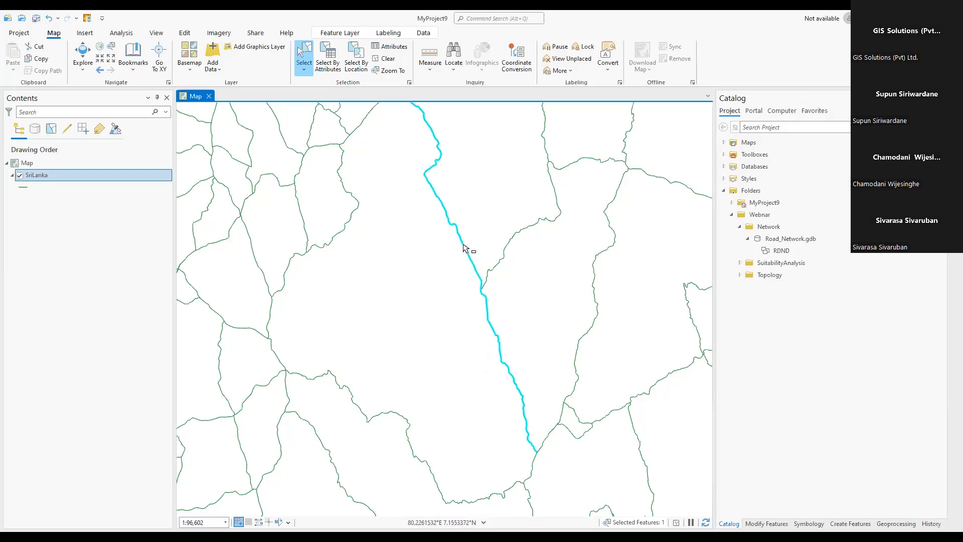
scroll(459, 282, down, 2)
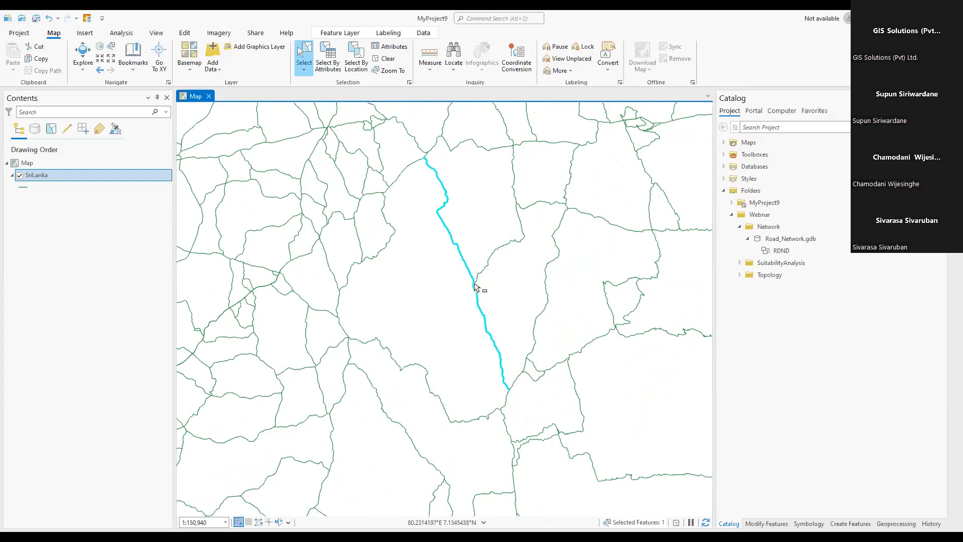
scroll(501, 286, down, 3)
click(386, 59)
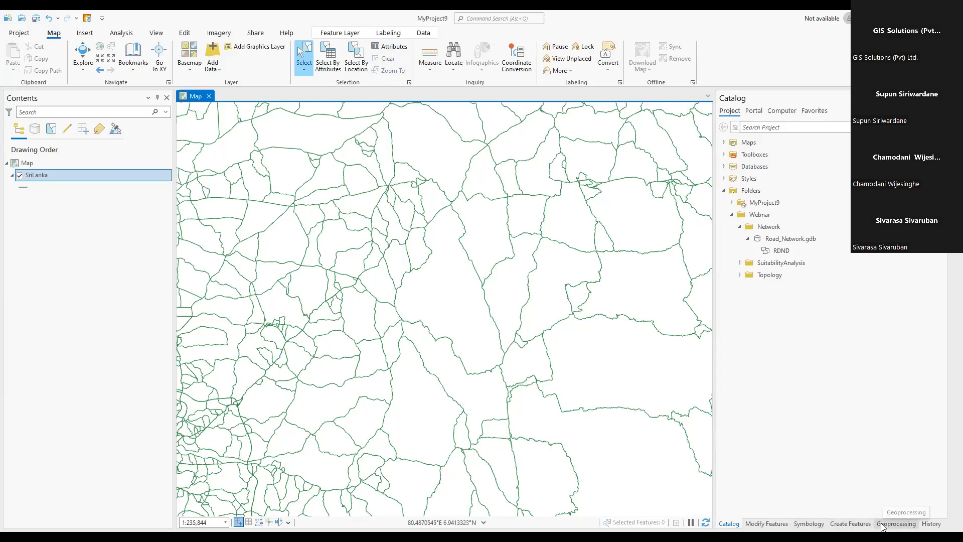
click(897, 523)
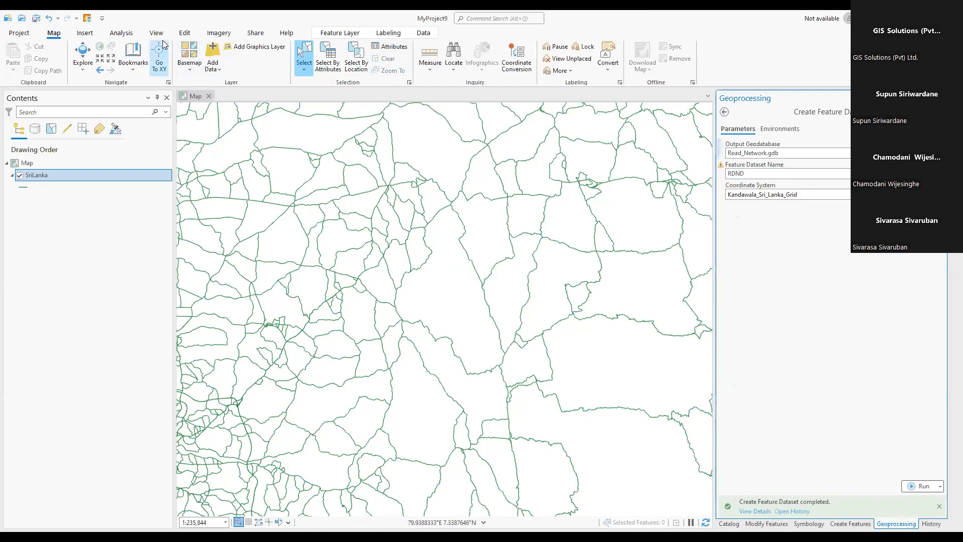
click(86, 34)
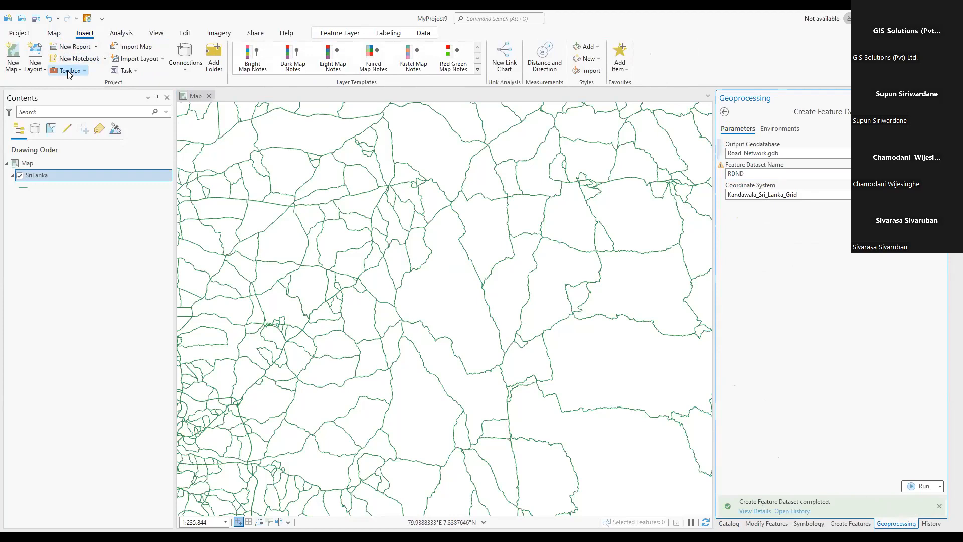
click(68, 74)
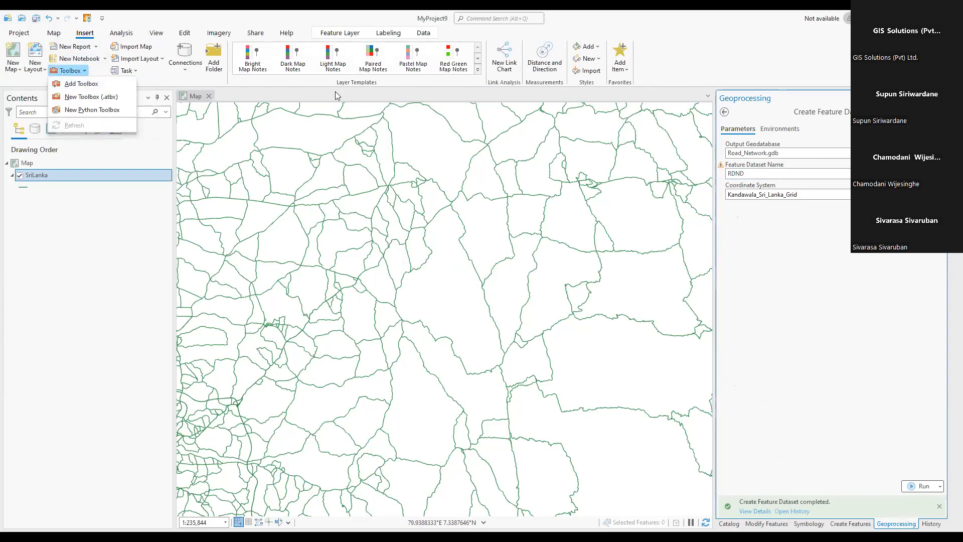
click(125, 42)
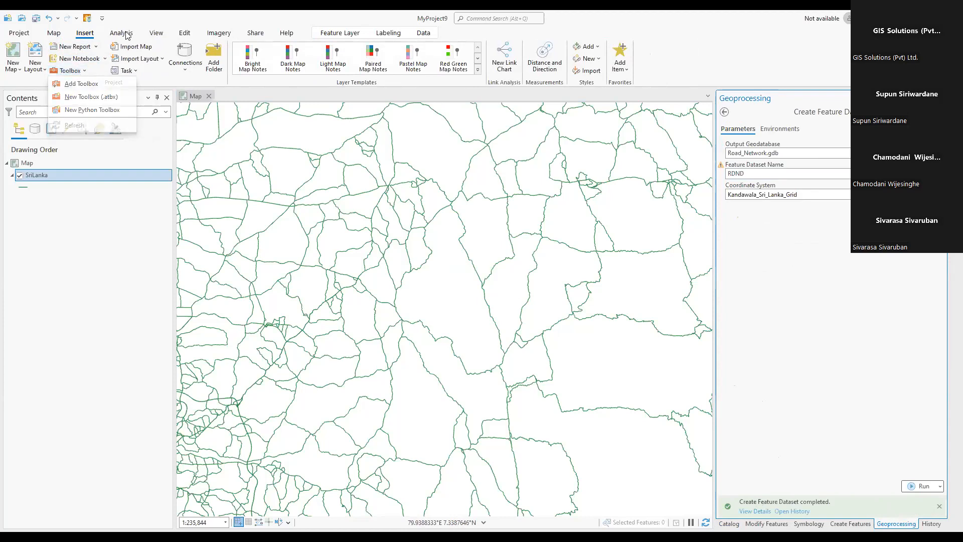
- Search the geoprocessing toolboxes for the Feature To Line tool
click(122, 33)
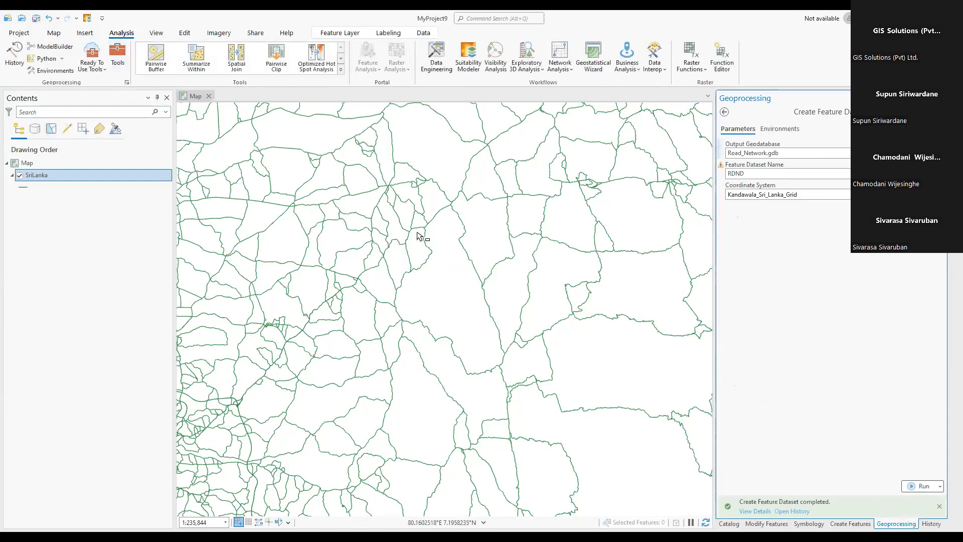
click(116, 60)
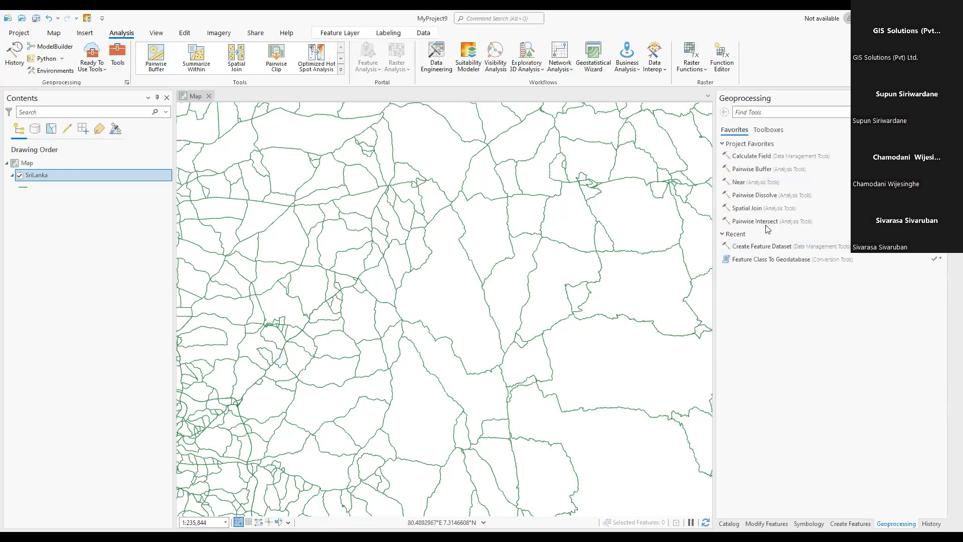
click(772, 130)
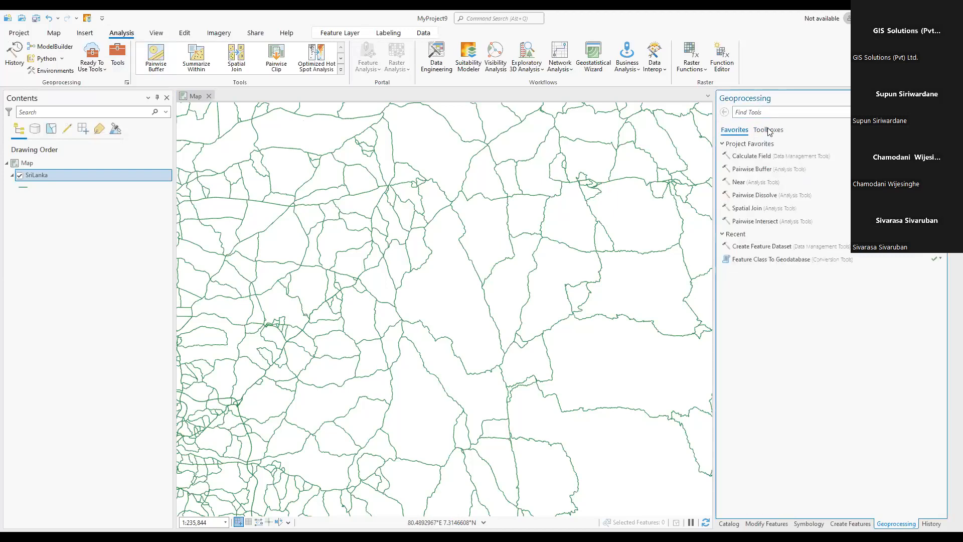
click(769, 130)
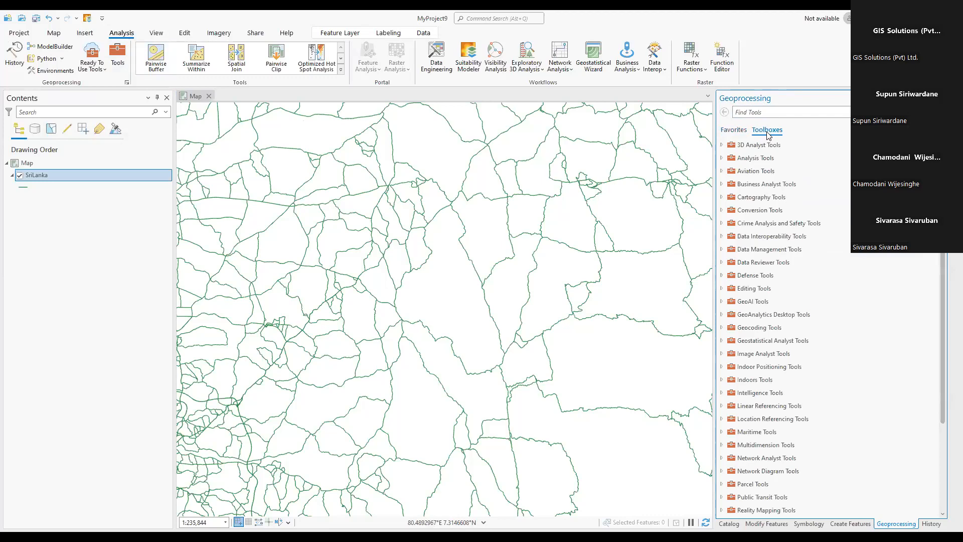
click(743, 113)
text(featu)
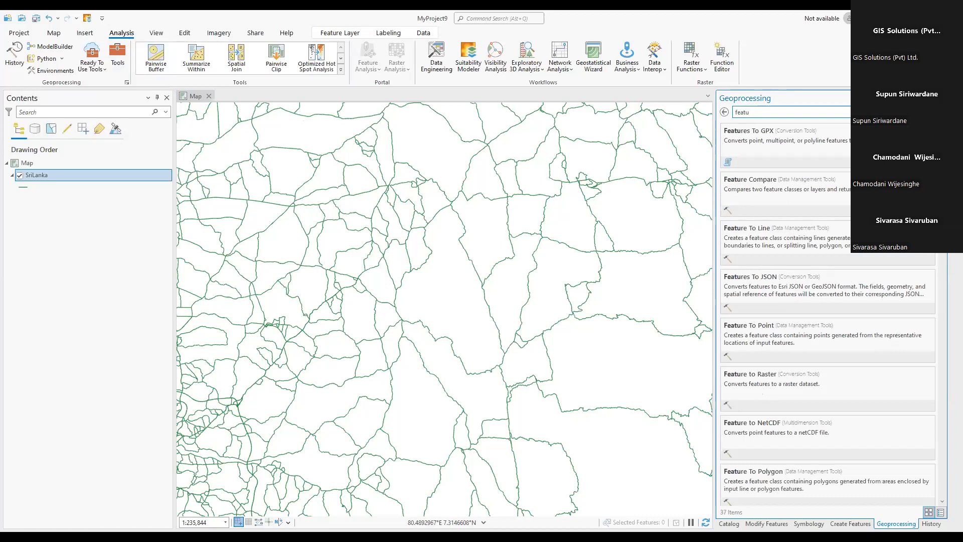
text(tre to l)
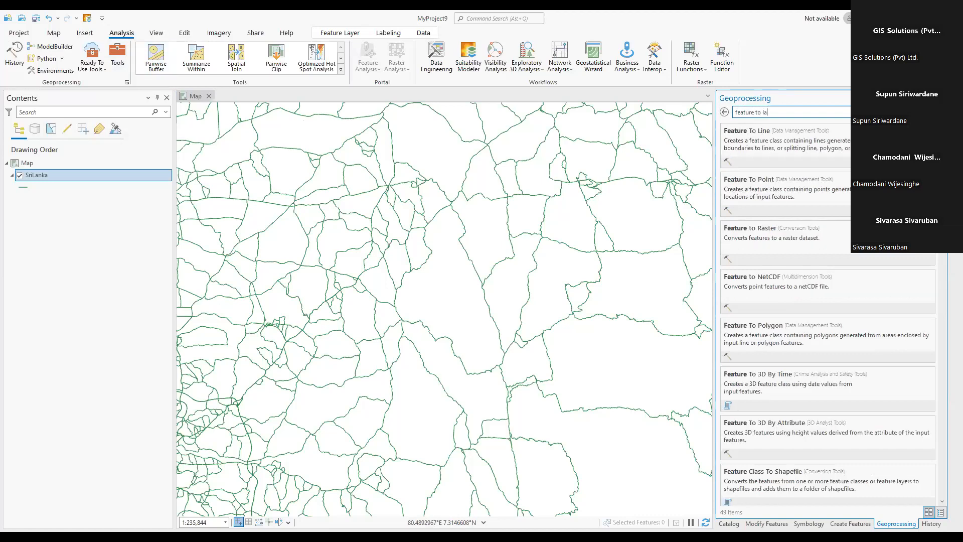
text(in)
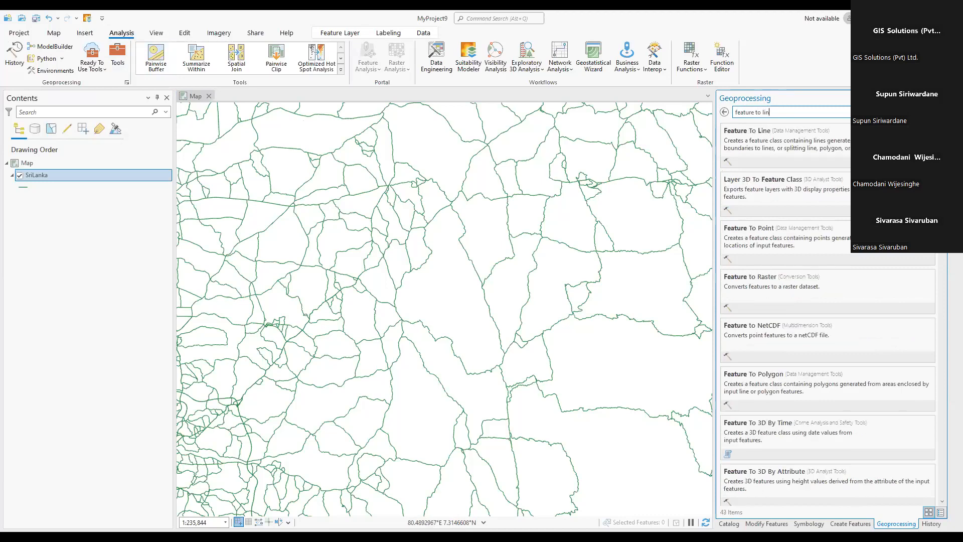
- Run Feature To Line from the Data Management Tools on the SriLanka layer with attributes preserved
click(794, 130)
scroll(803, 381, down, 4)
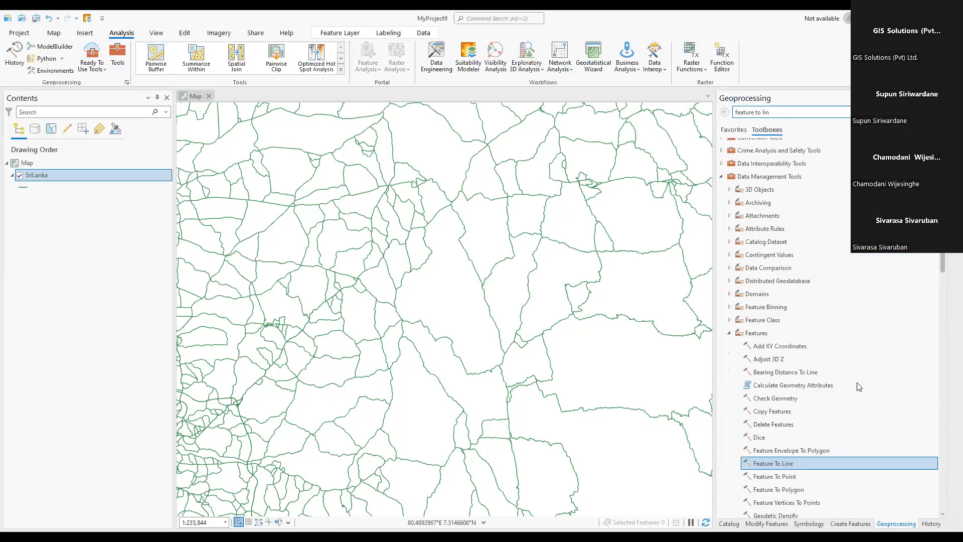
scroll(756, 300, up, 2)
scroll(771, 342, down, 1)
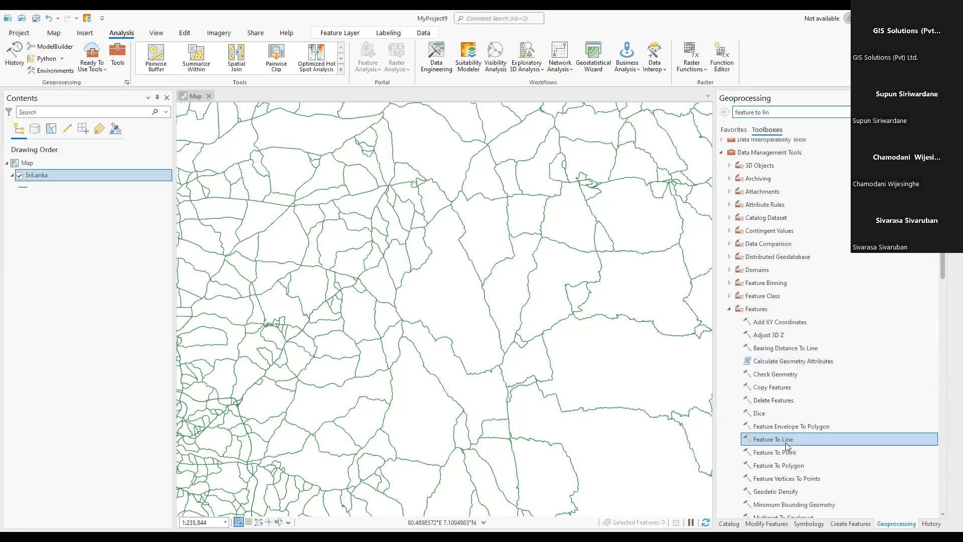
double_click(786, 440)
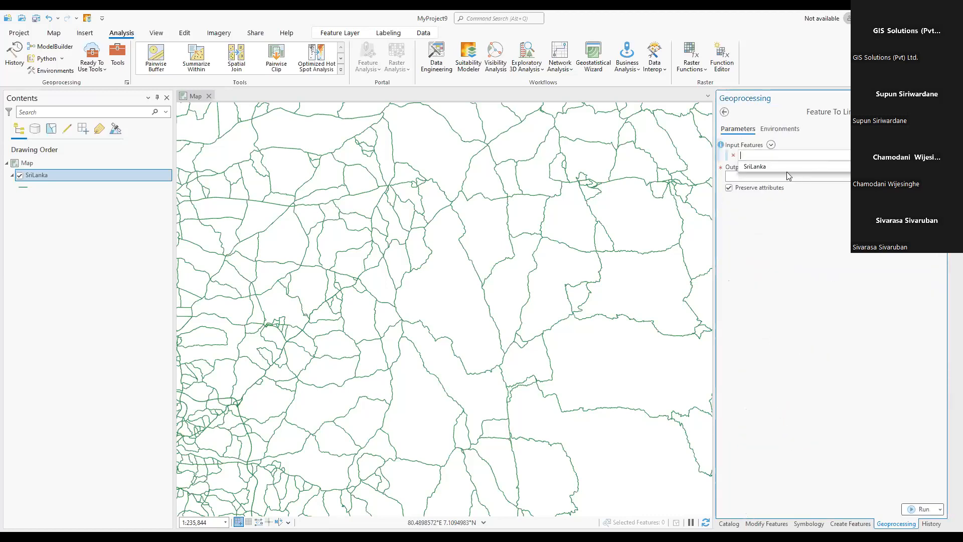
click(771, 169)
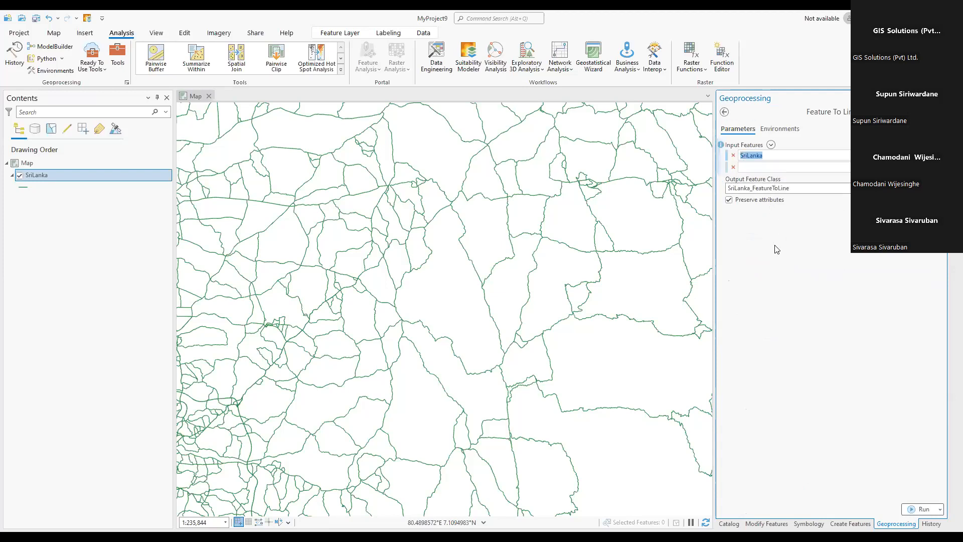
click(920, 510)
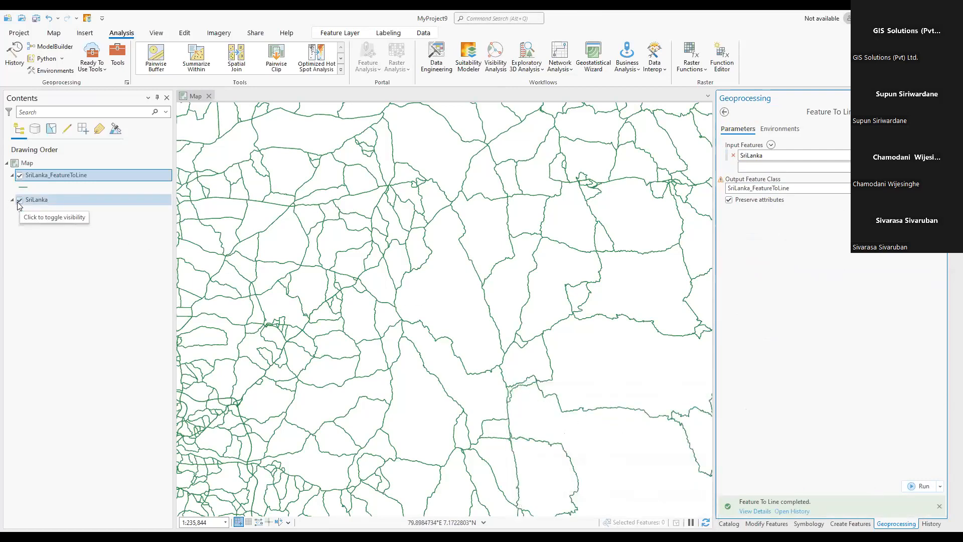
- Hide the SriLanka layer and select individual roads in SriLanka_FeatureToLine to check where they are split
click(20, 200)
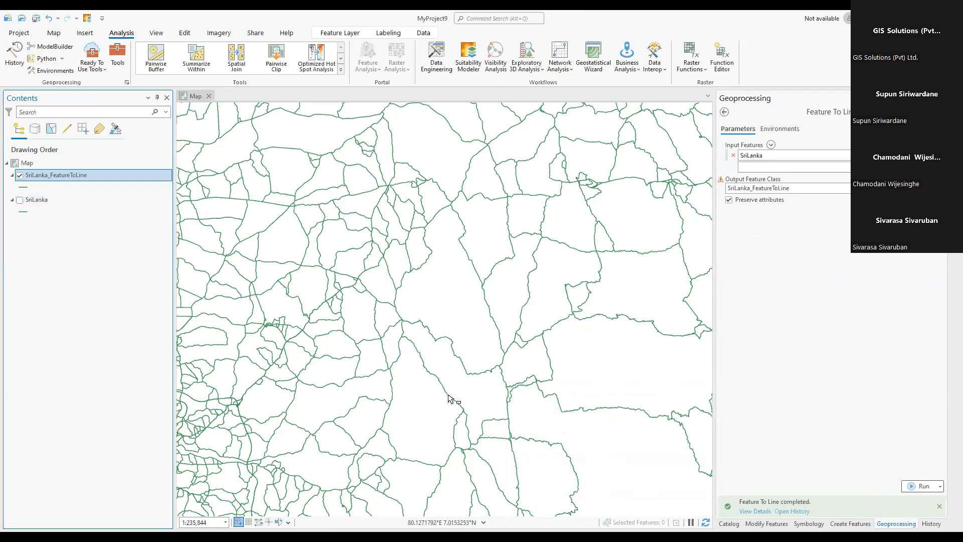
click(470, 372)
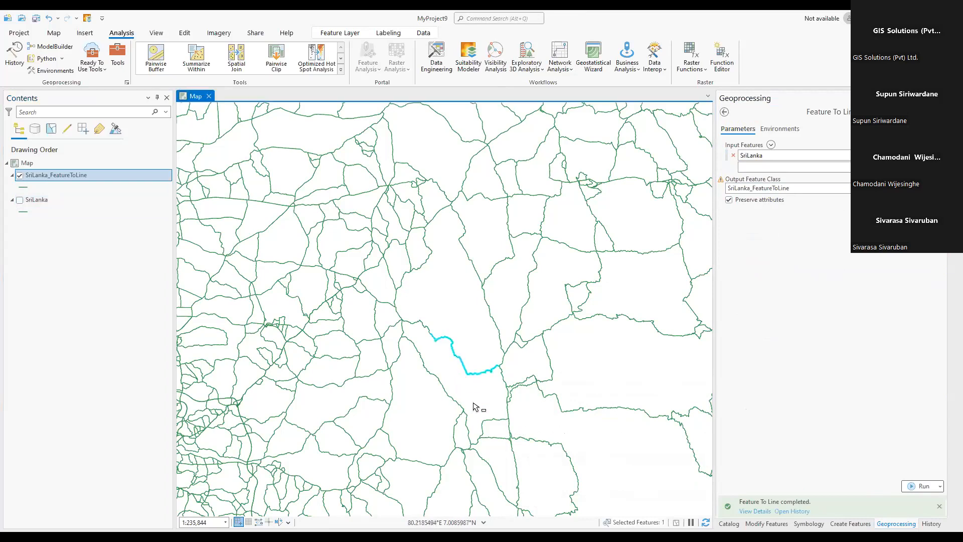
click(506, 411)
click(489, 317)
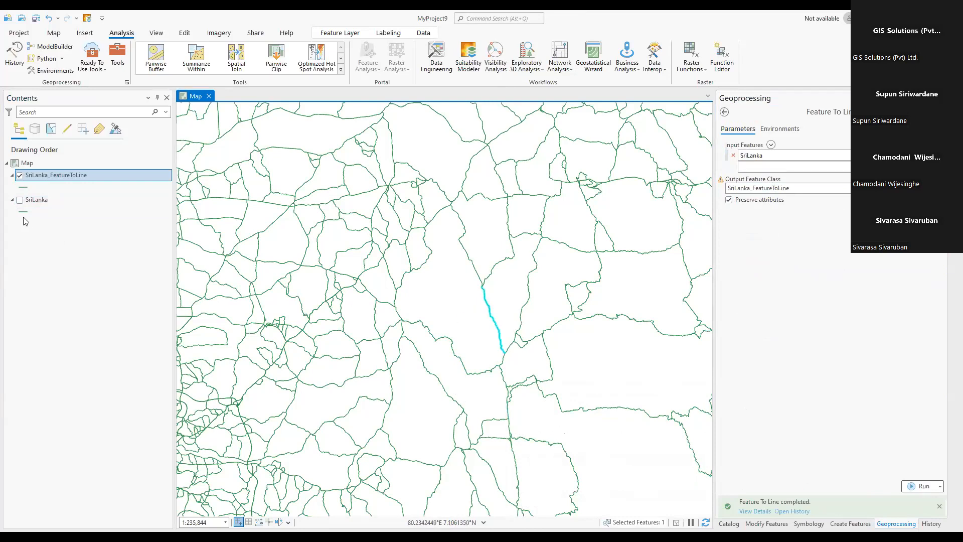
- Show only the SriLanka layer and select the long north–south road for comparison
click(19, 175)
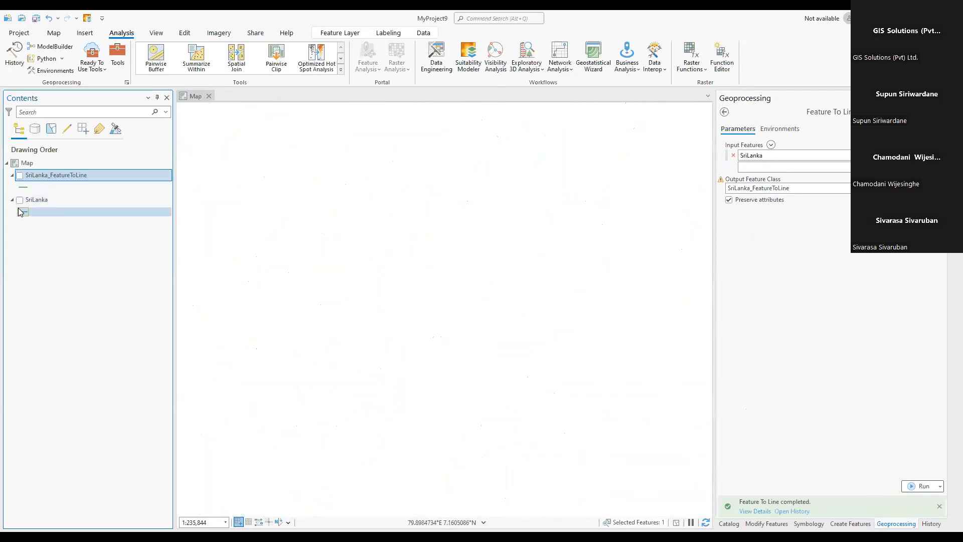
click(19, 200)
drag(473, 316, 504, 321)
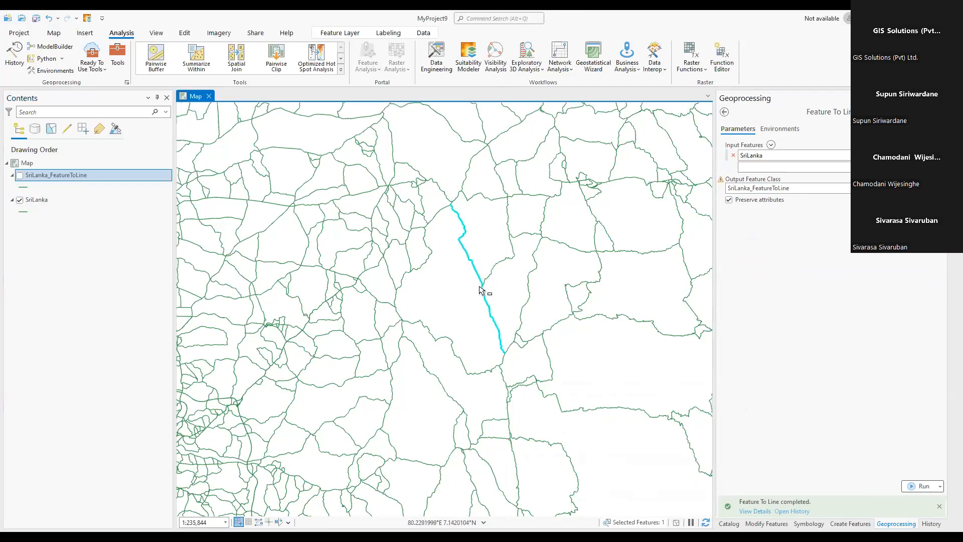
- Show only SriLanka_FeatureToLine again and select the split road segment and the adjoining side road at the junction
click(19, 200)
click(19, 175)
drag(482, 324, 506, 319)
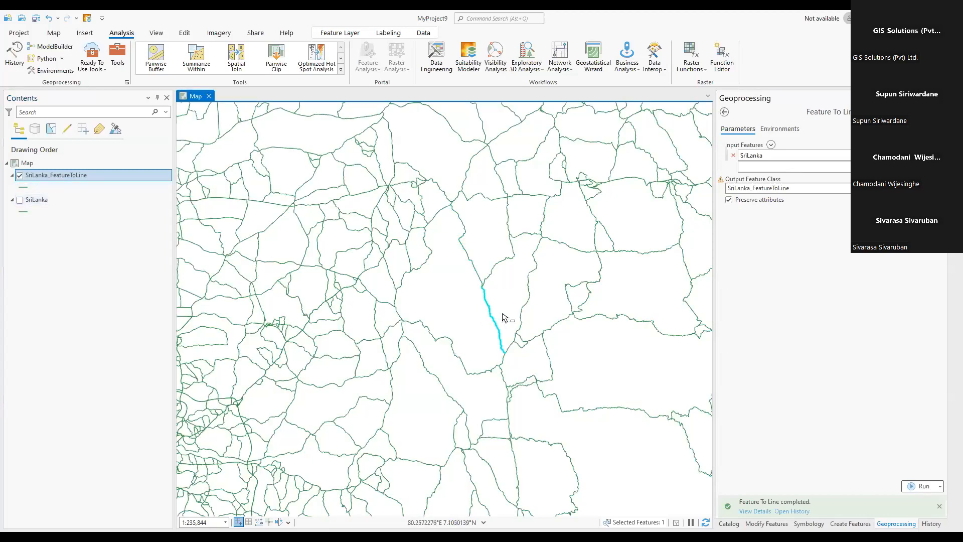
click(499, 265)
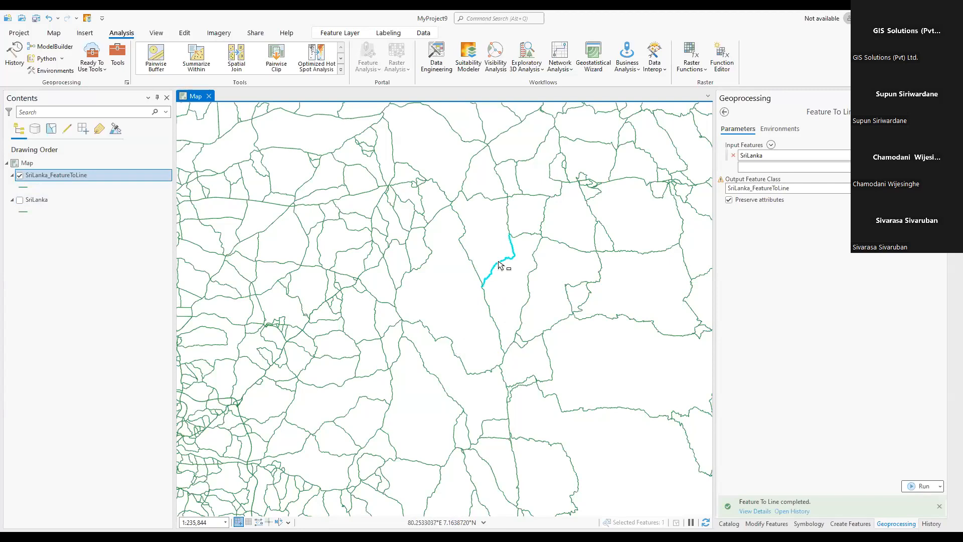
- Select the neighbouring split road segment east of the junction in SriLanka_FeatureToLine, and clear the selection
click(529, 280)
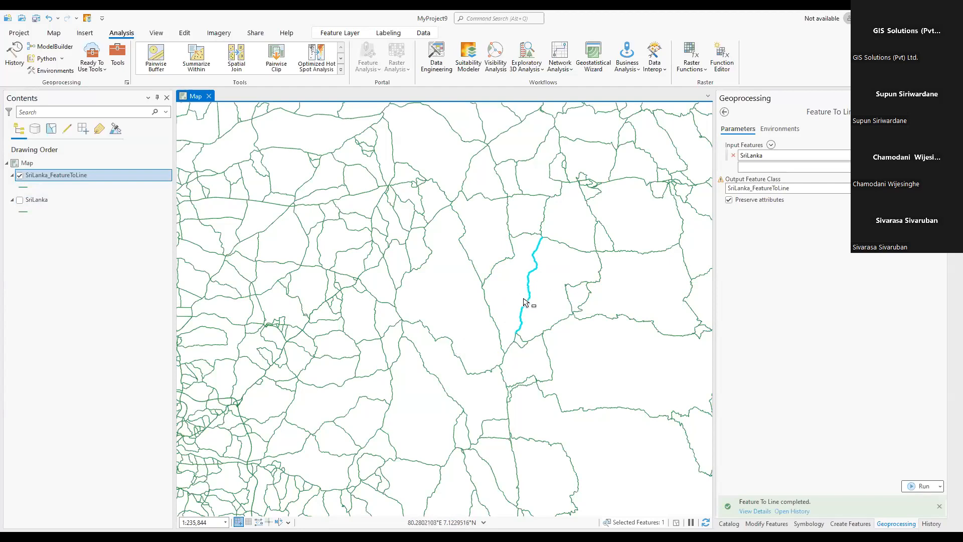
click(509, 308)
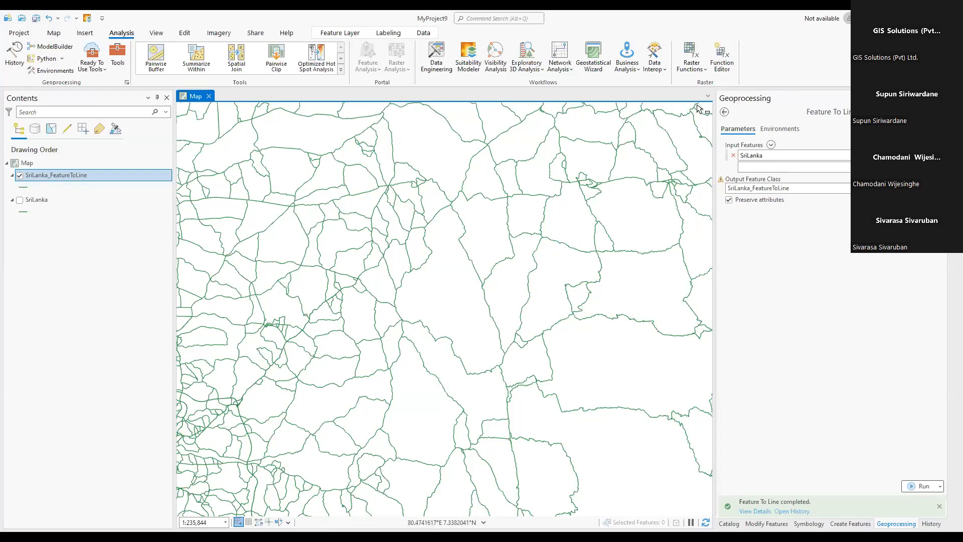
- Leave the Feature To Line tool for the project's catalog and remove the original SriLanka layer from the map
click(724, 112)
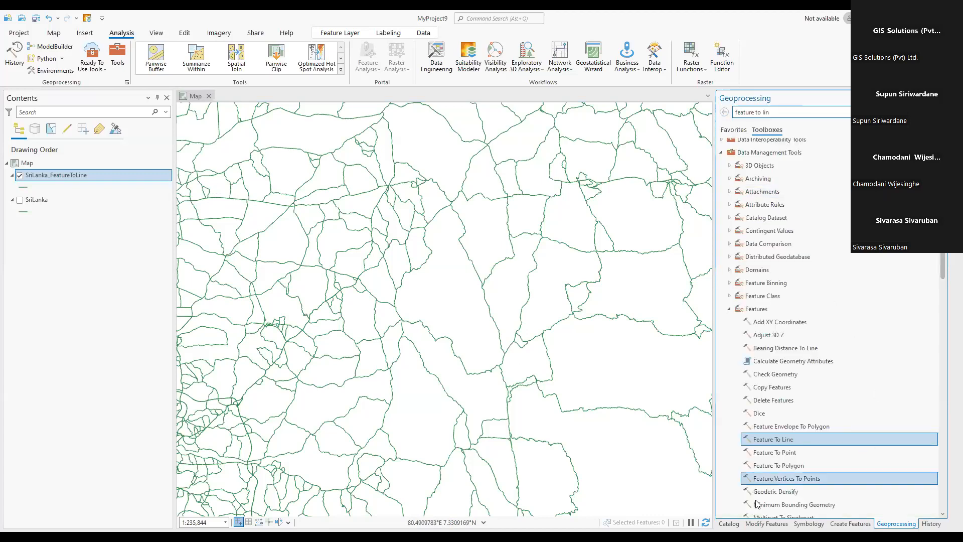
click(729, 523)
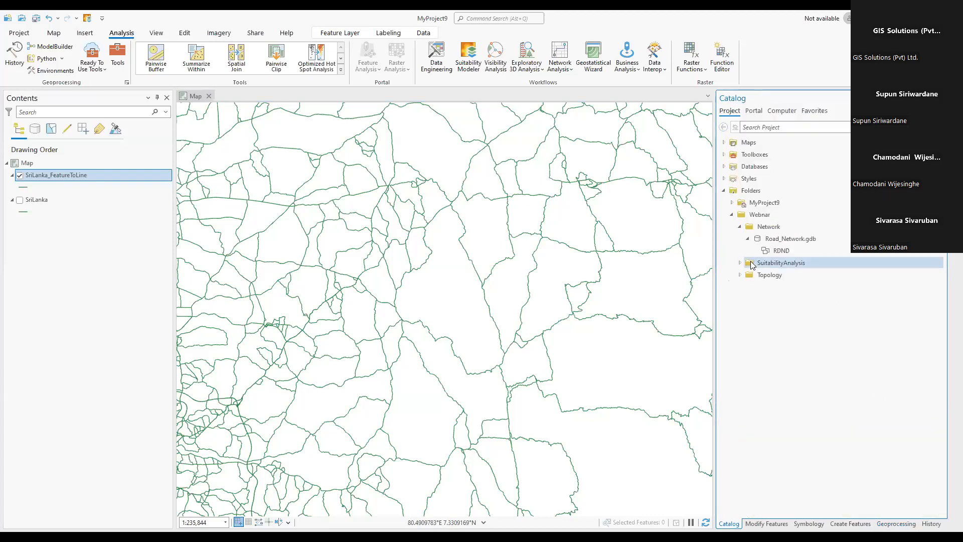
right_click(57, 201)
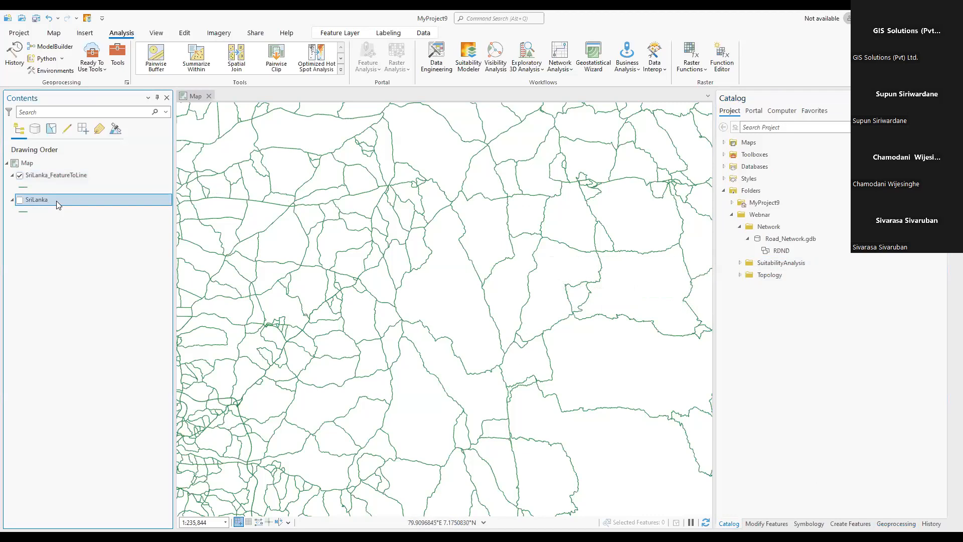
click(69, 180)
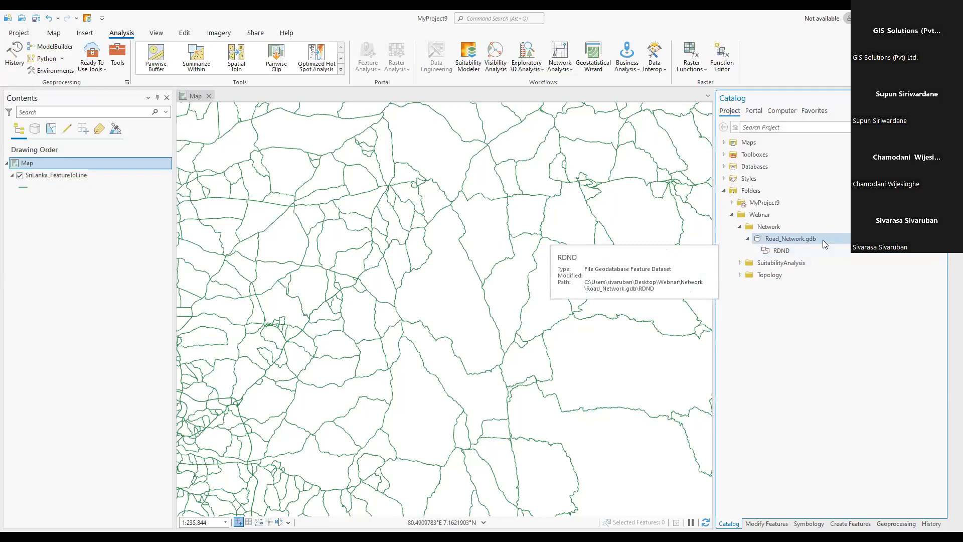
- Open the feature class import tool for the RDND feature dataset in Road_Network.gdb
click(786, 255)
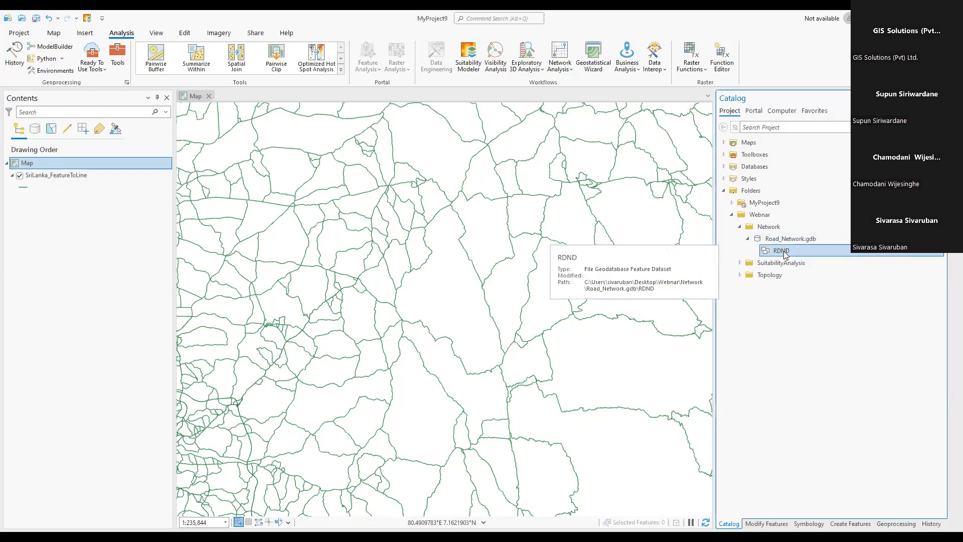
right_click(785, 255)
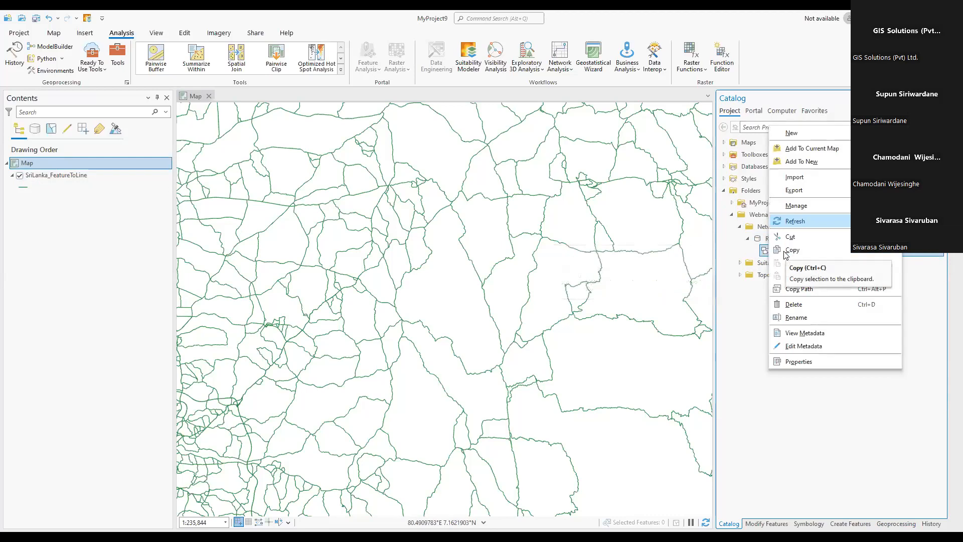
mouse_move(813, 183)
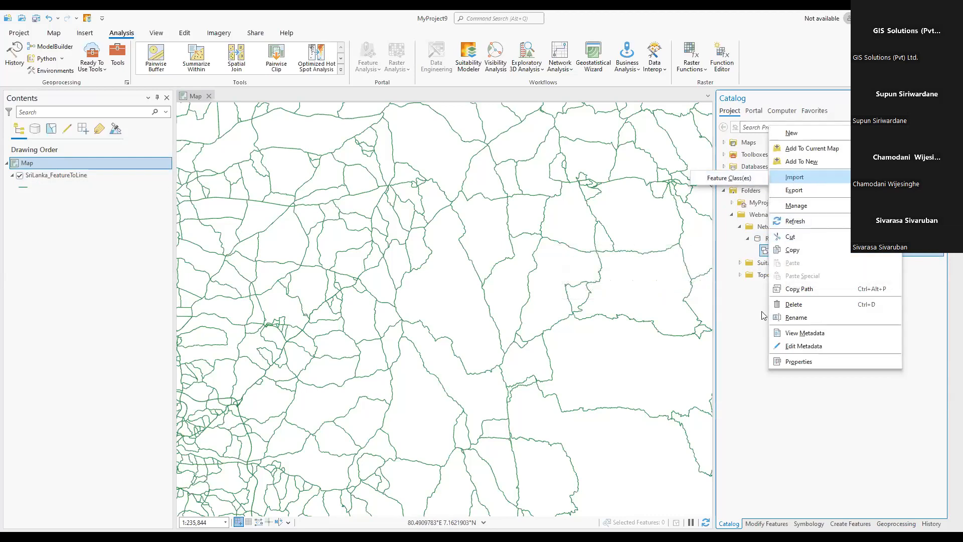
click(766, 250)
right_click(770, 252)
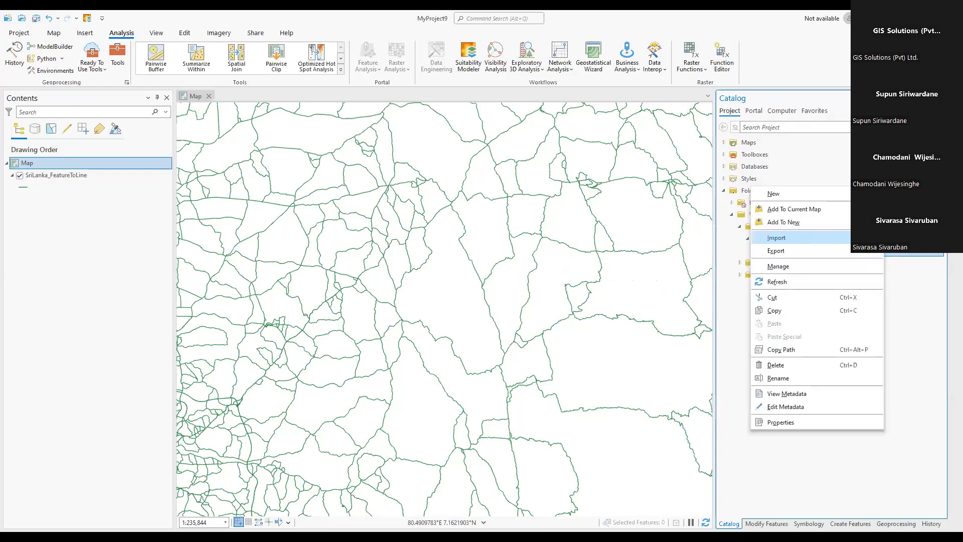
click(912, 238)
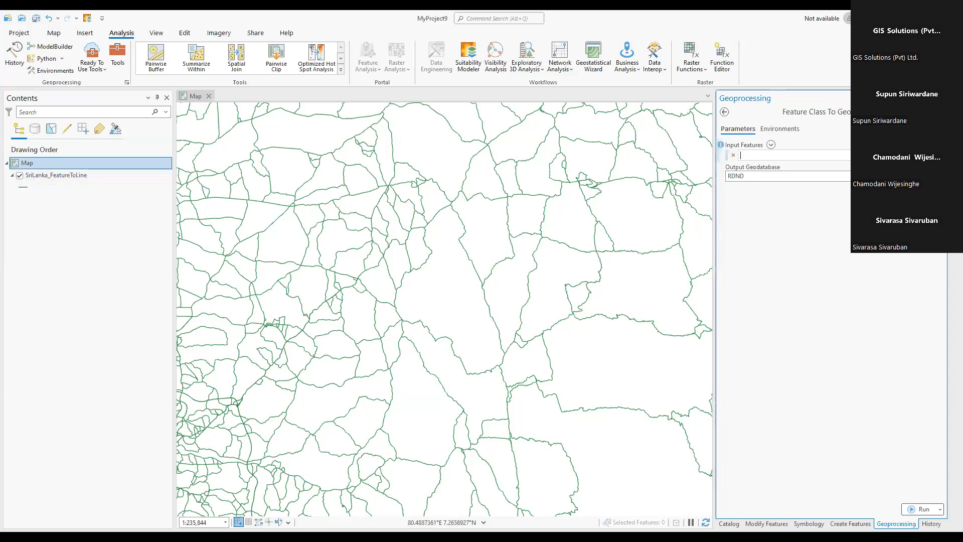
click(926, 155)
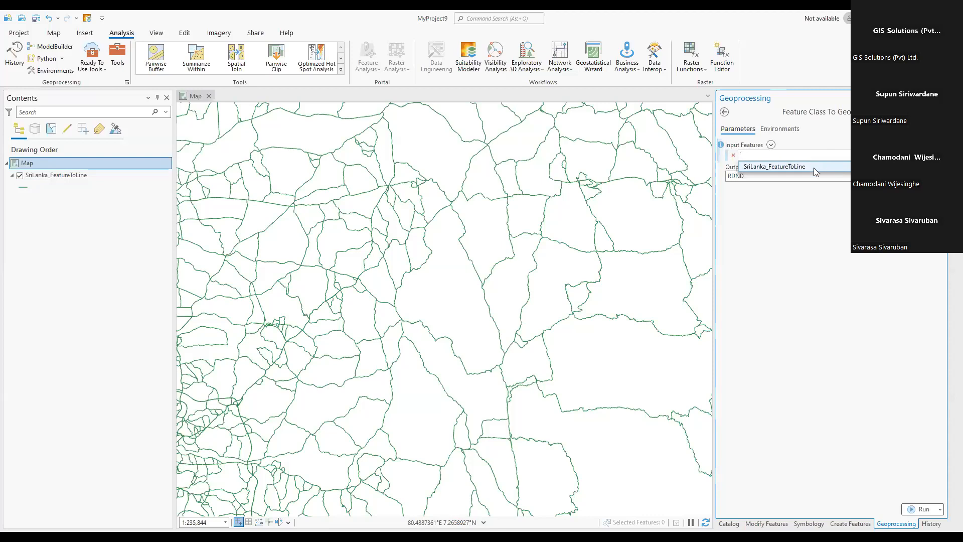
click(814, 168)
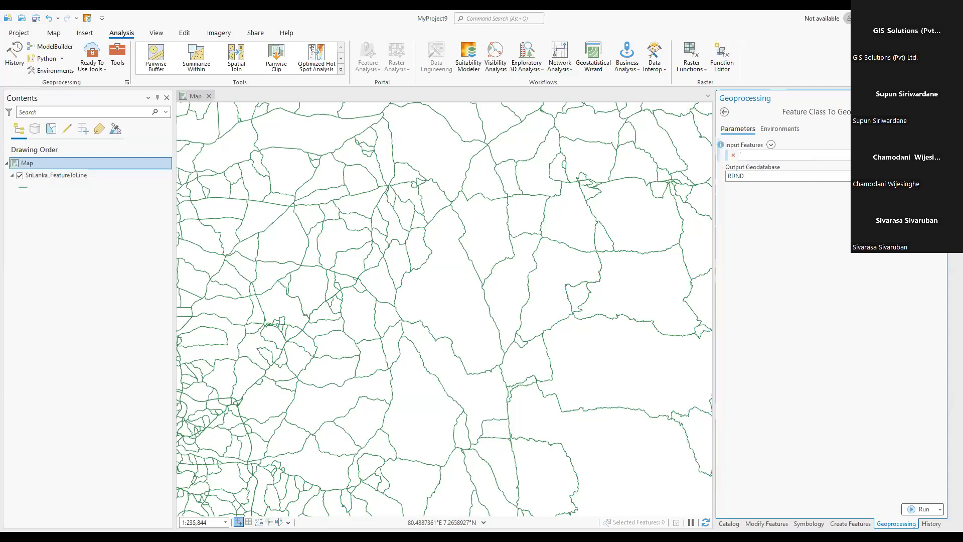
click(939, 155)
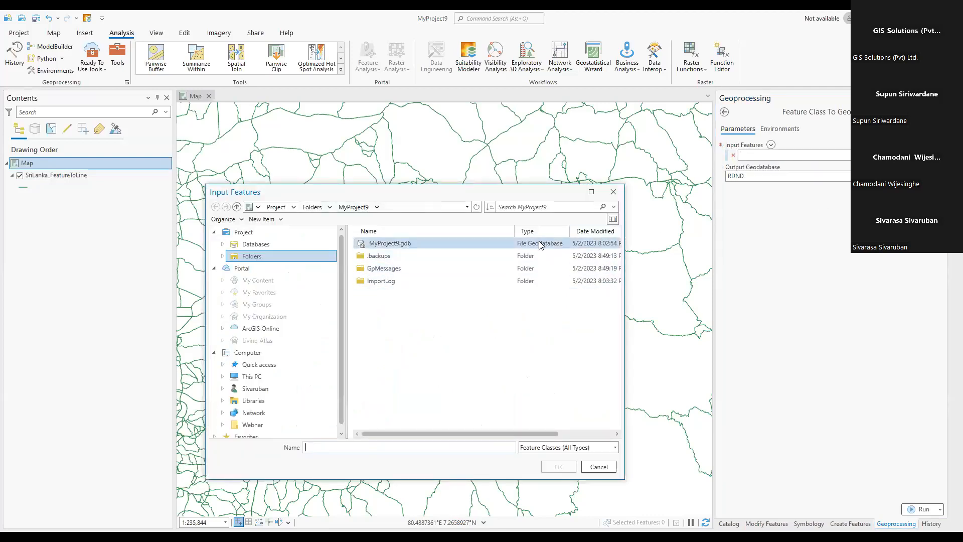
click(613, 192)
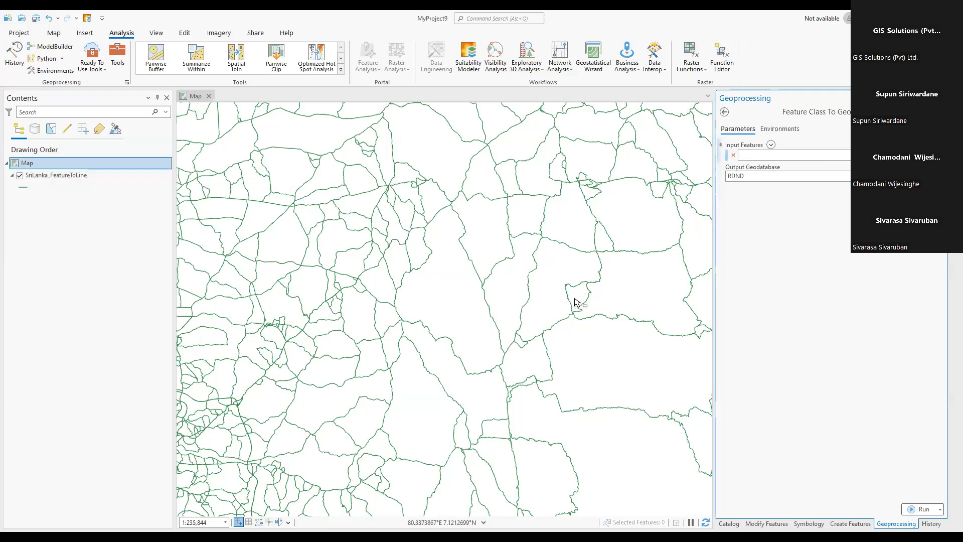
- Set SriLanka_FeatureToLine as the input features and run Feature Class To Geodatabase with RDND as the output
click(782, 156)
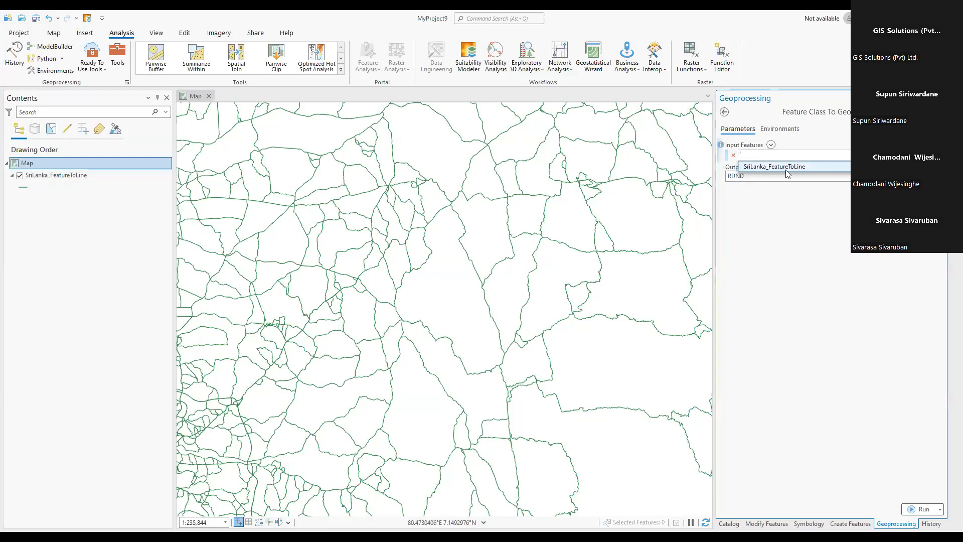
click(786, 169)
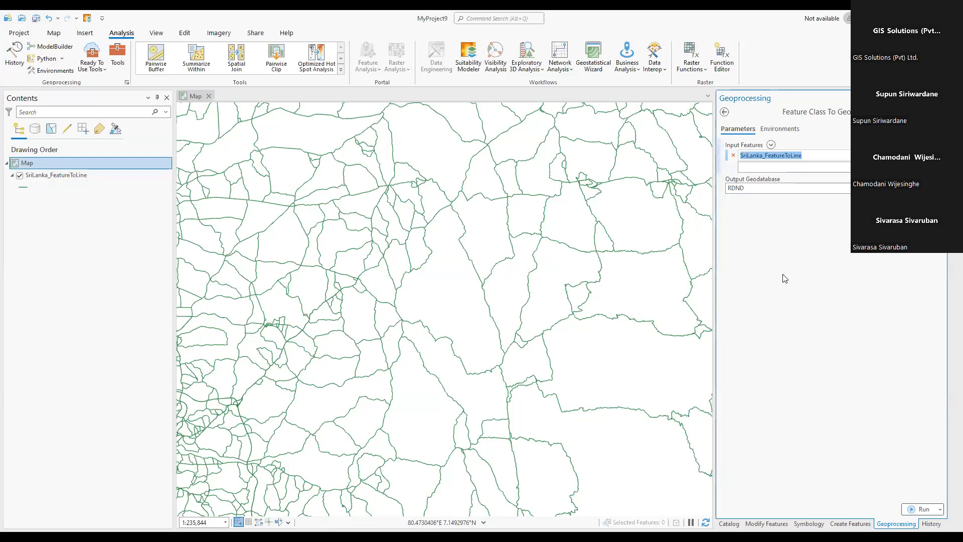
click(916, 507)
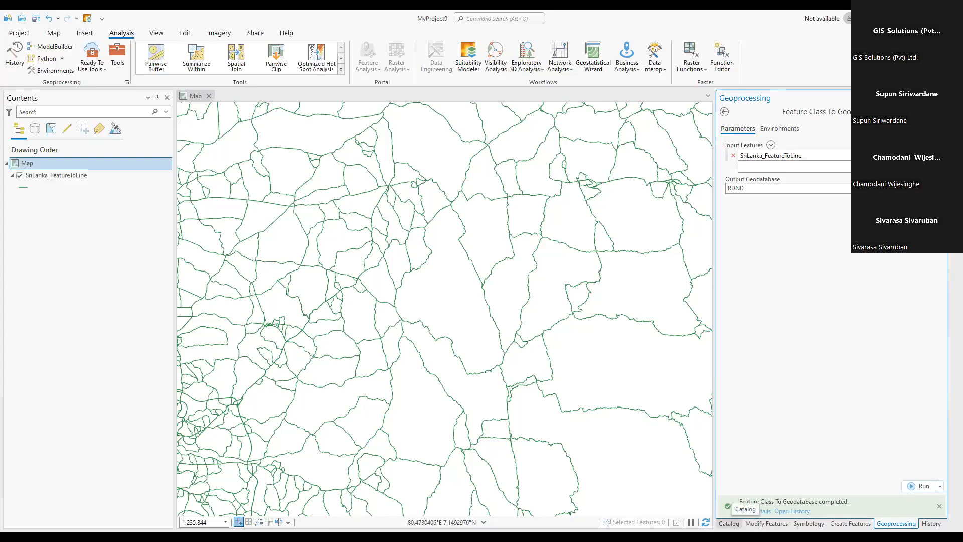
- Refresh the RDND feature dataset in the catalog and remove the SriLanka_FeatureToLine layer from the map
click(730, 523)
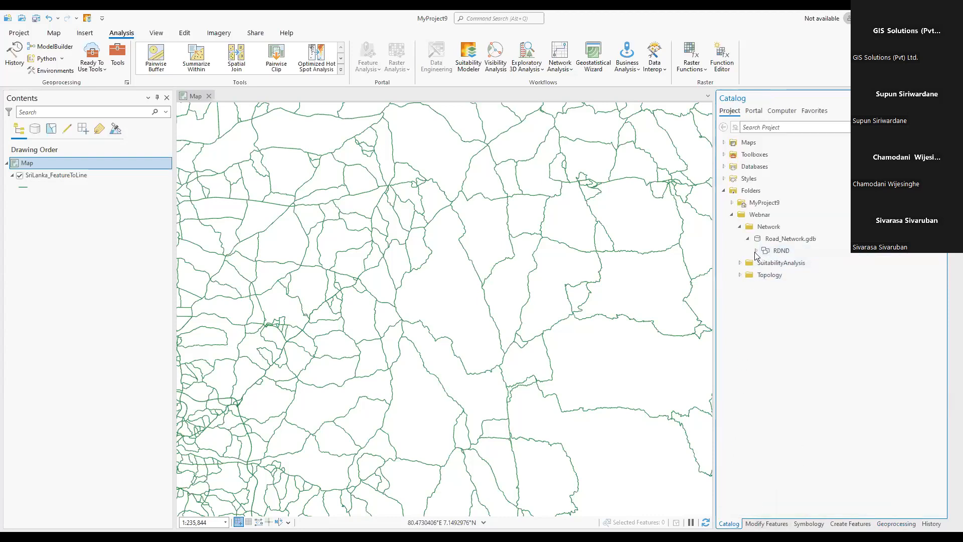
right_click(777, 251)
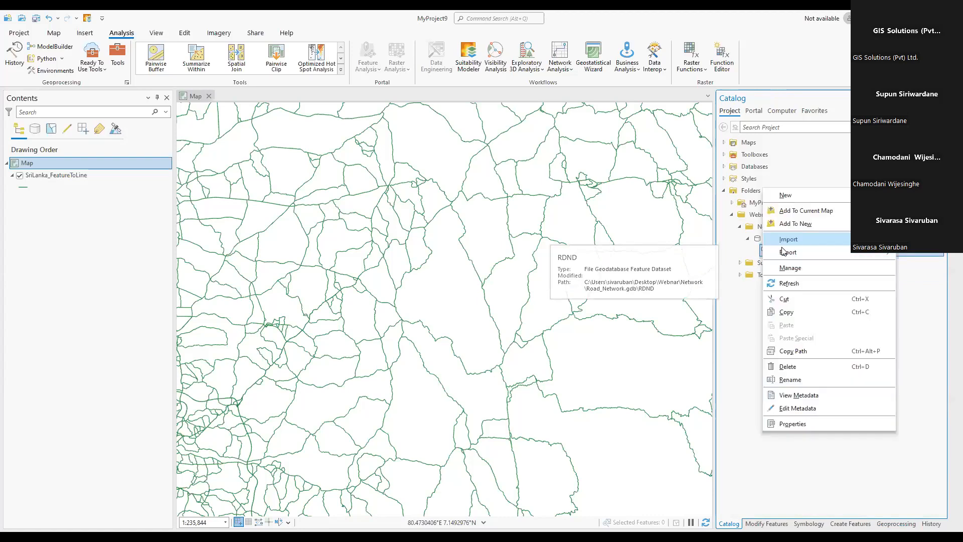
click(785, 282)
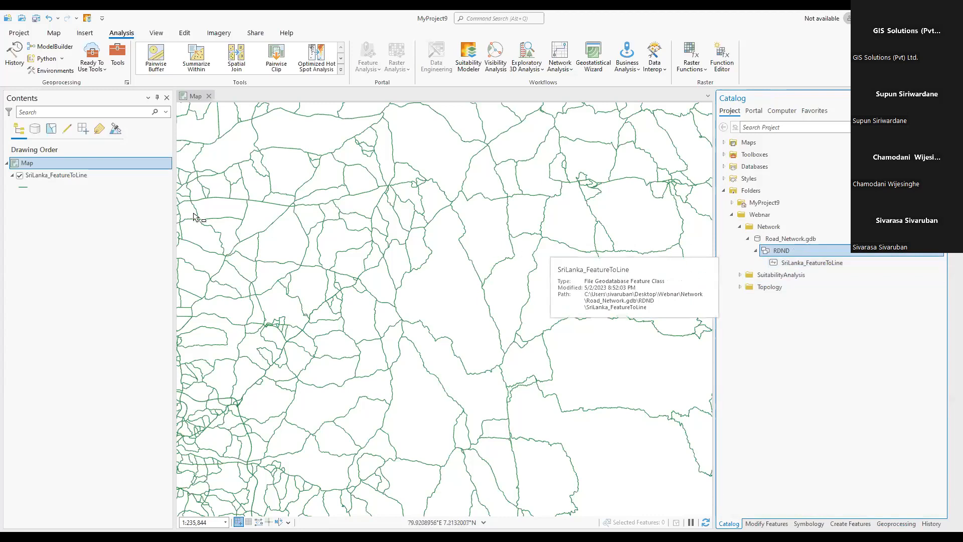
right_click(59, 179)
click(67, 158)
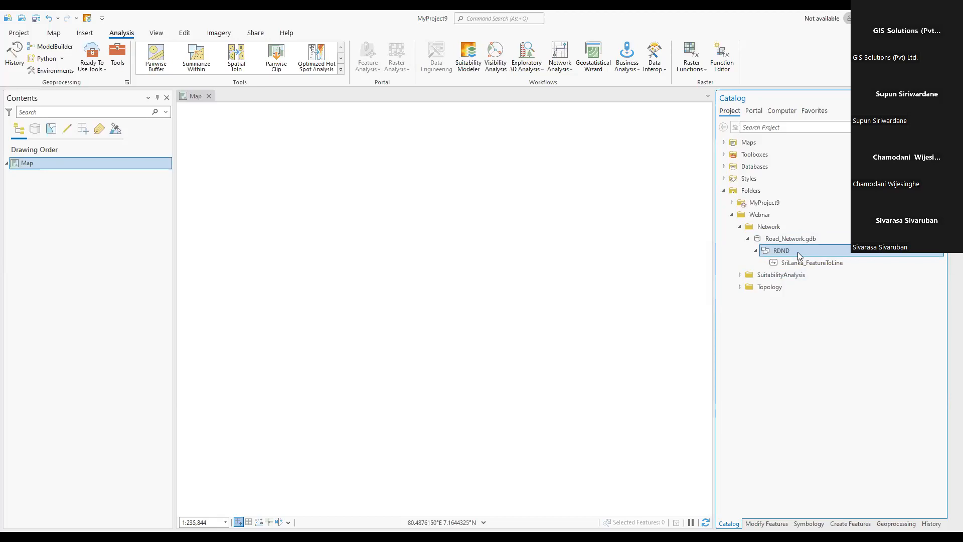
- Create a network dataset named SL_ND in RDND with SriLanka_FeatureToLine as the source feature class and Elevation fields as the elevation model
right_click(800, 256)
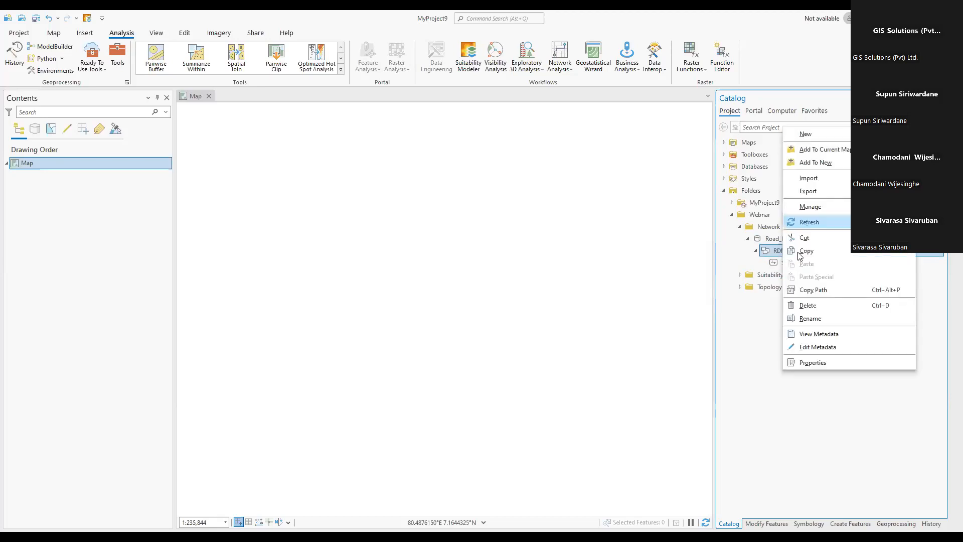
click(801, 137)
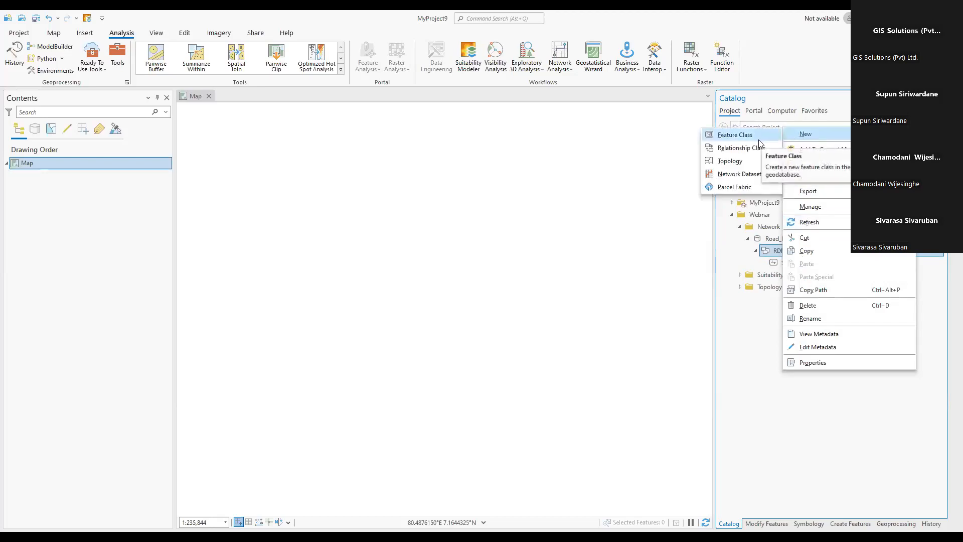
click(745, 175)
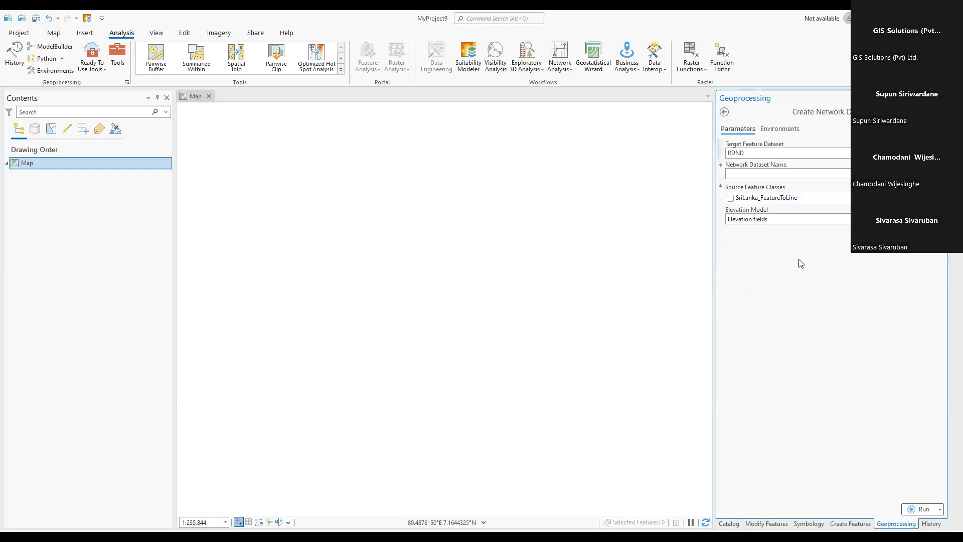
click(747, 174)
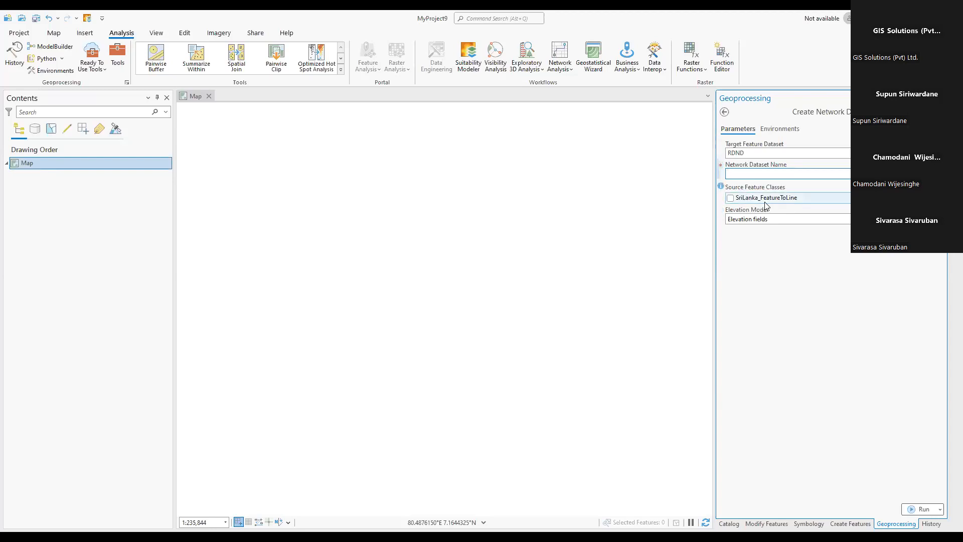
click(757, 175)
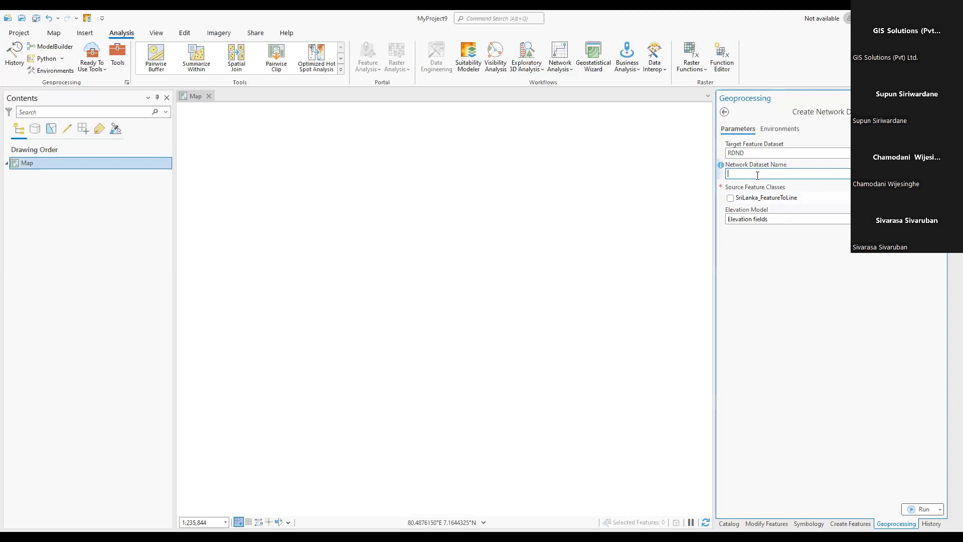
text(SL)
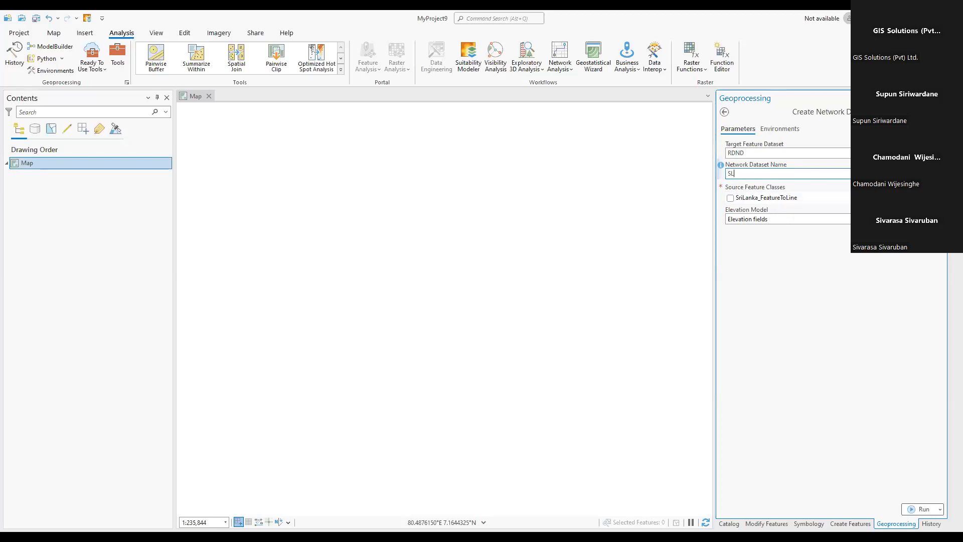
text(_ND)
click(731, 199)
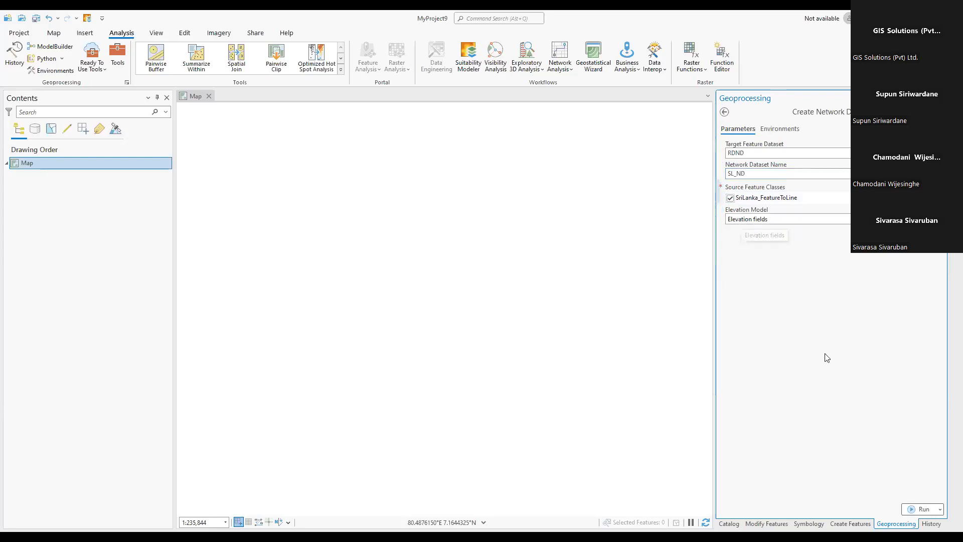
click(922, 509)
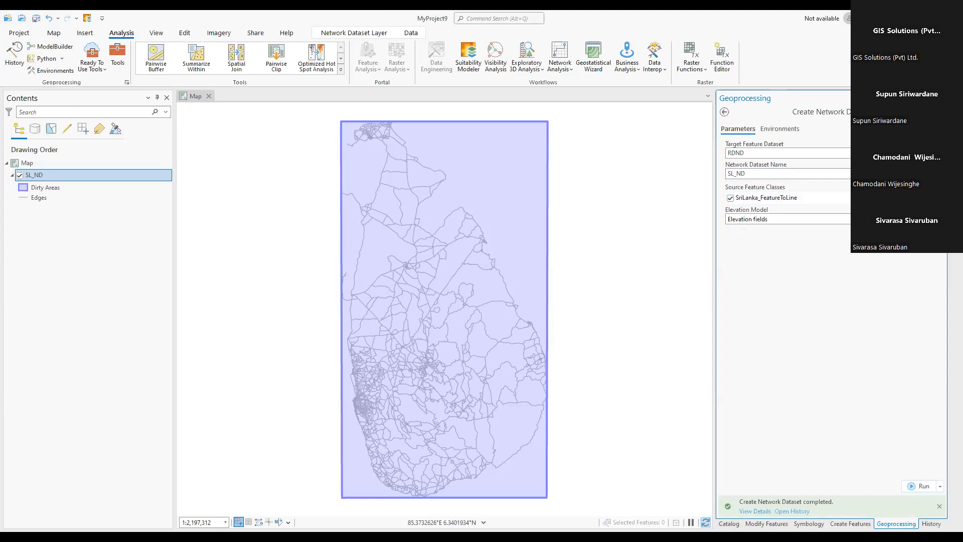
- Locate the SL_ND network dataset within RDND in the catalog and remove its layer from the map
click(729, 523)
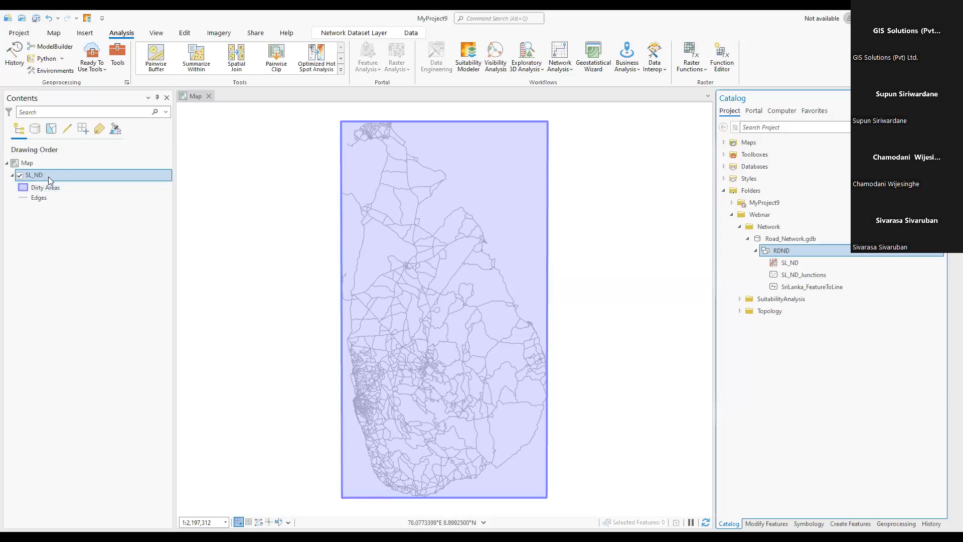
click(792, 263)
right_click(792, 263)
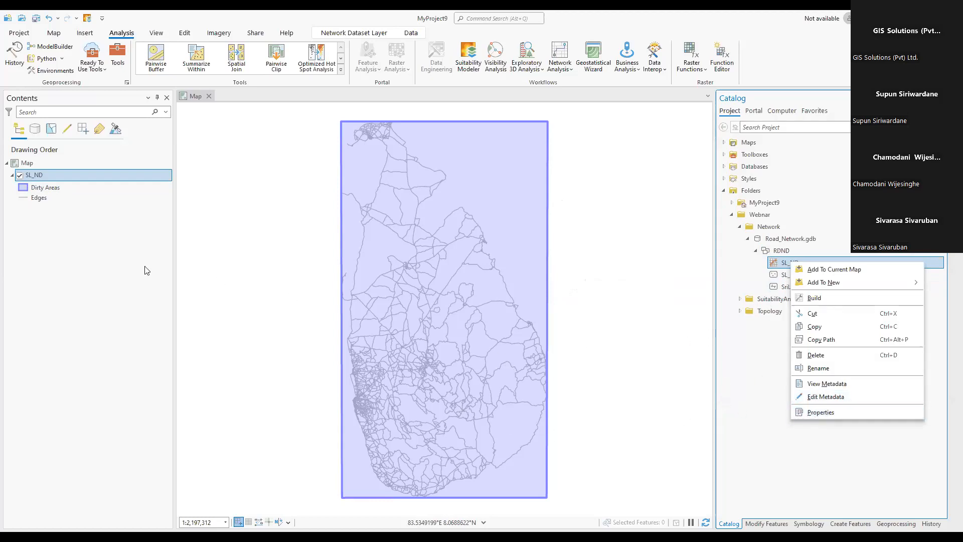
click(307, 279)
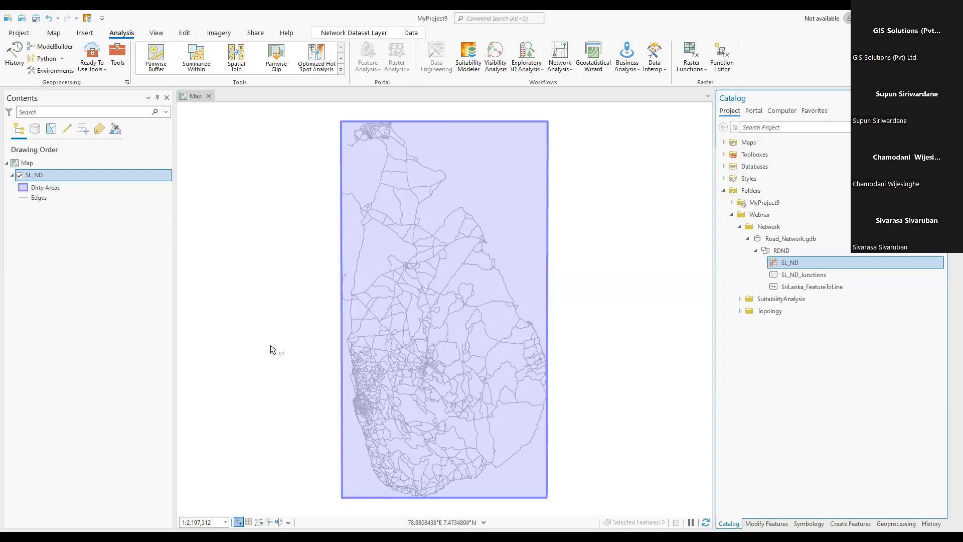
click(55, 179)
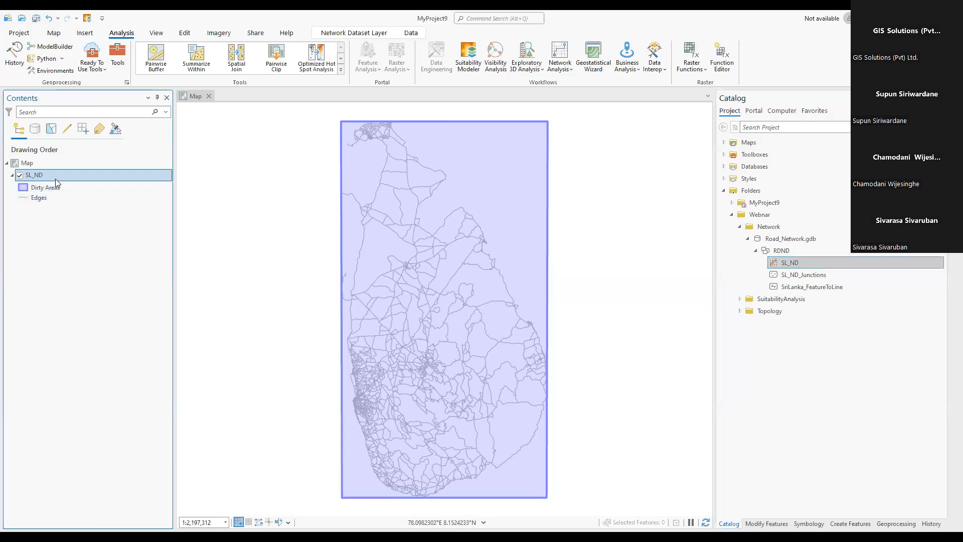
key(Delete)
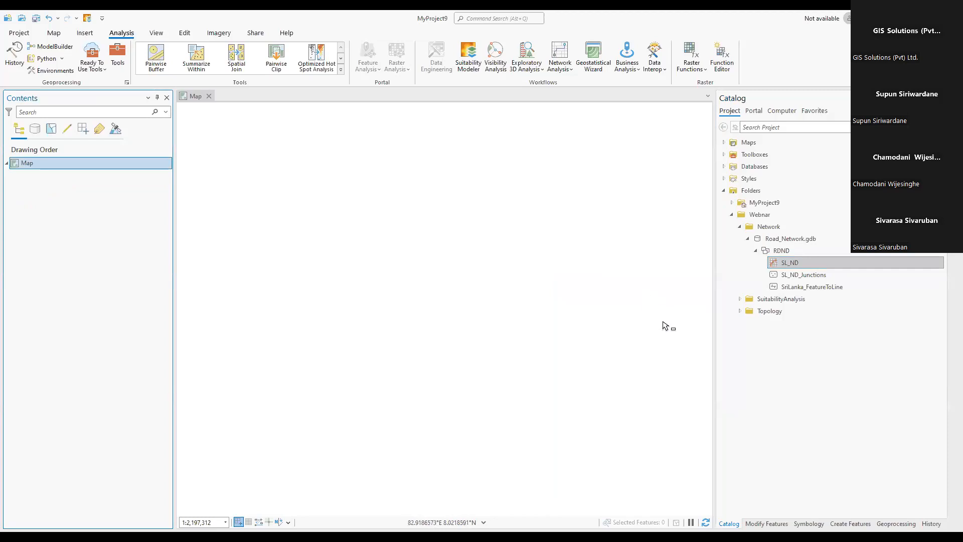
click(783, 265)
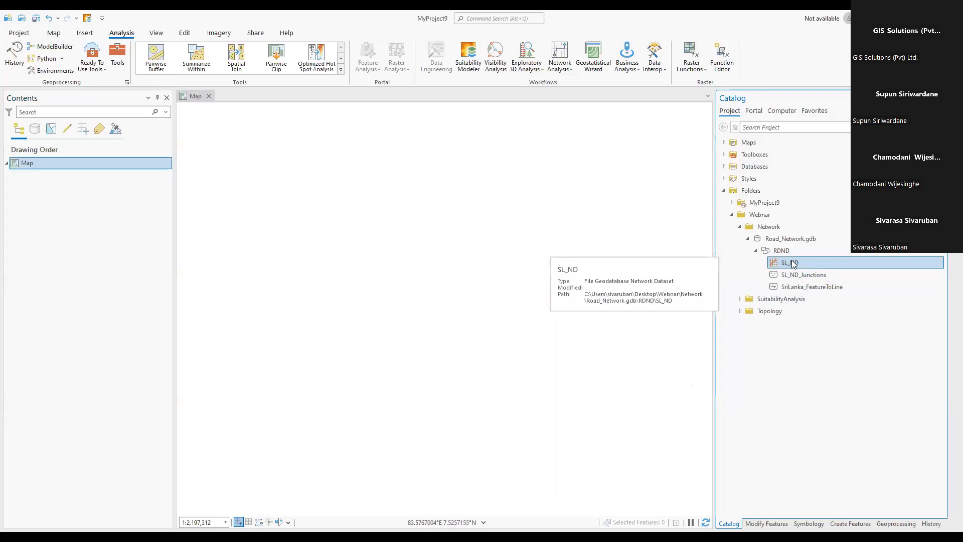
right_click(793, 264)
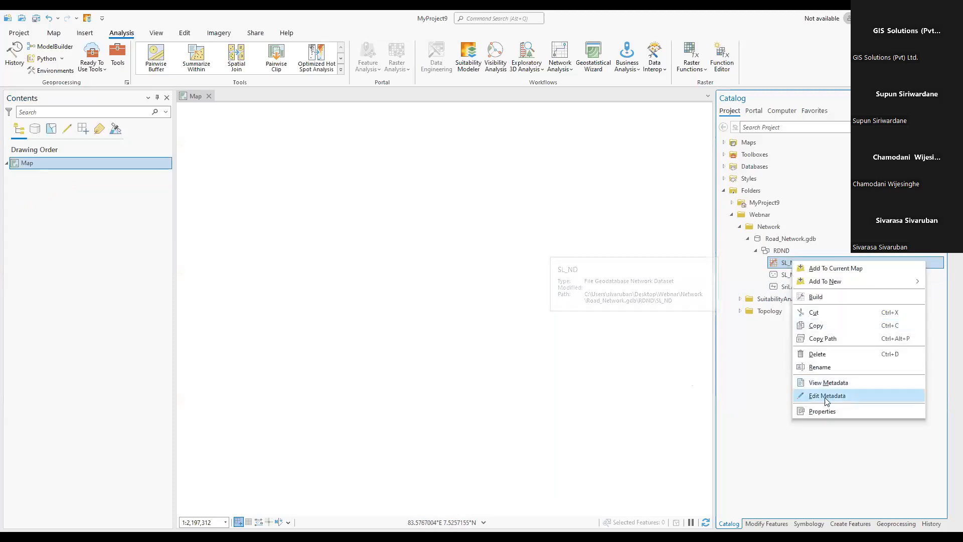
click(762, 267)
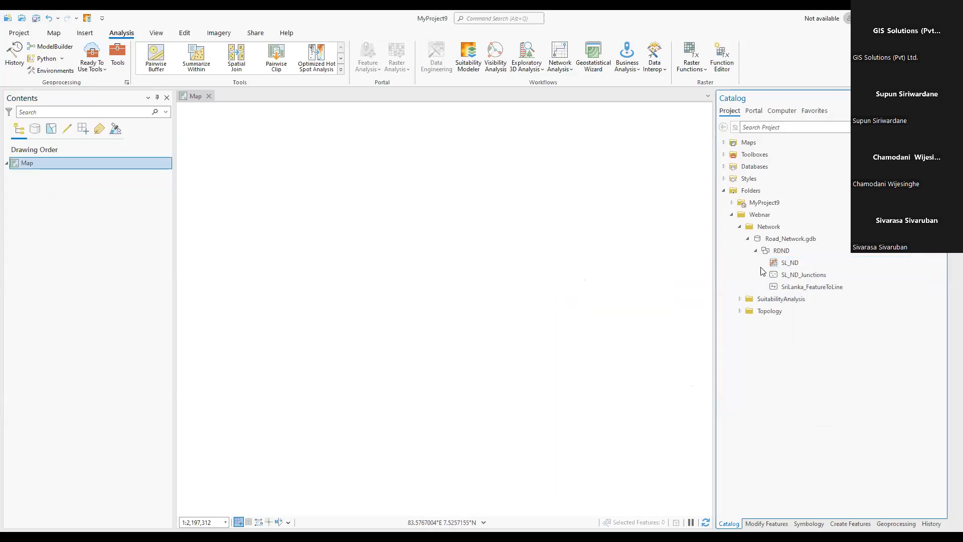
- Open the SL_ND network dataset's properties and examine its source settings, including the vertical and group connectivity policies
click(793, 266)
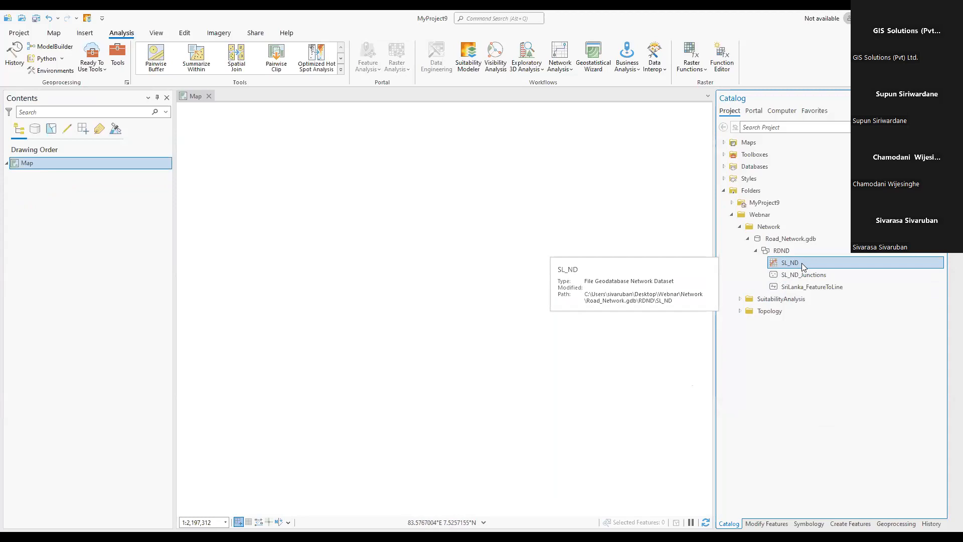
right_click(802, 262)
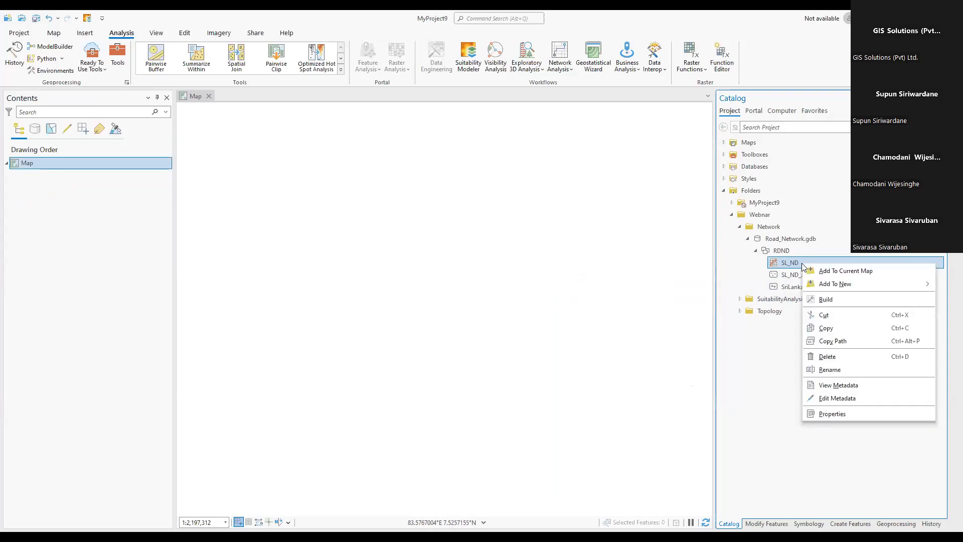
click(823, 414)
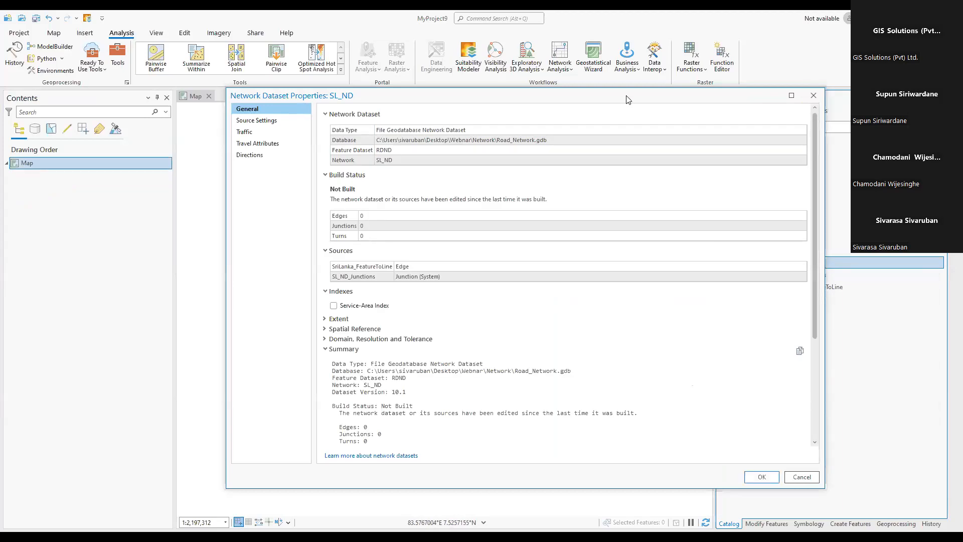
drag(626, 99, 638, 98)
click(288, 122)
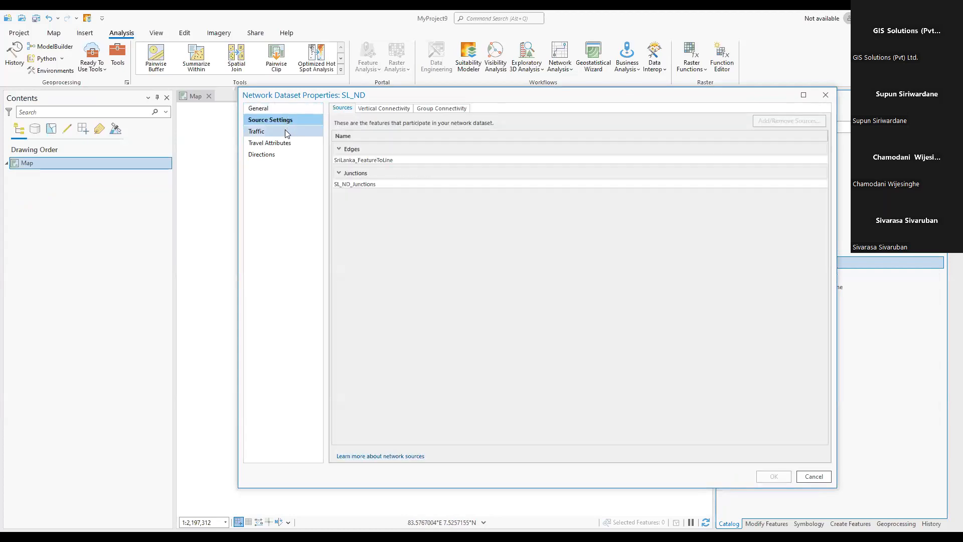
click(256, 133)
click(261, 147)
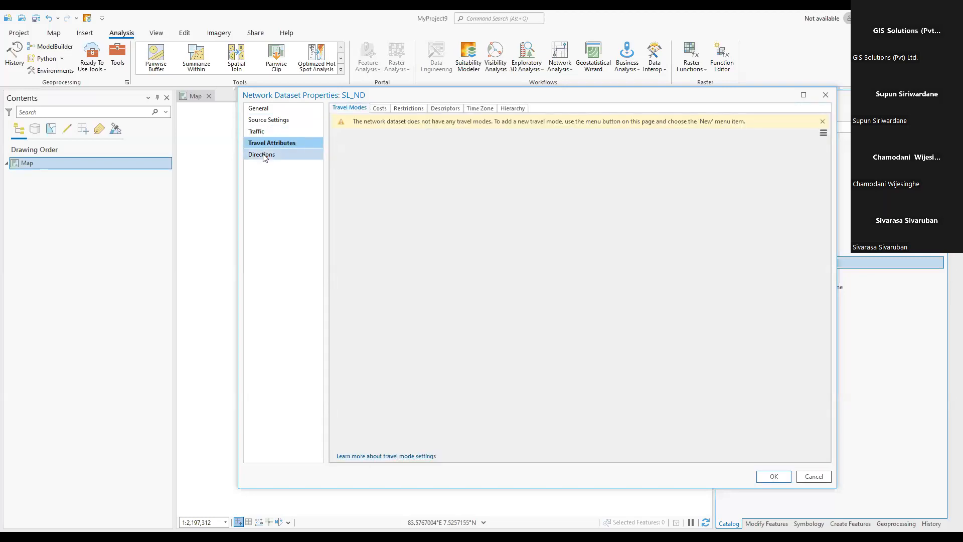
click(277, 122)
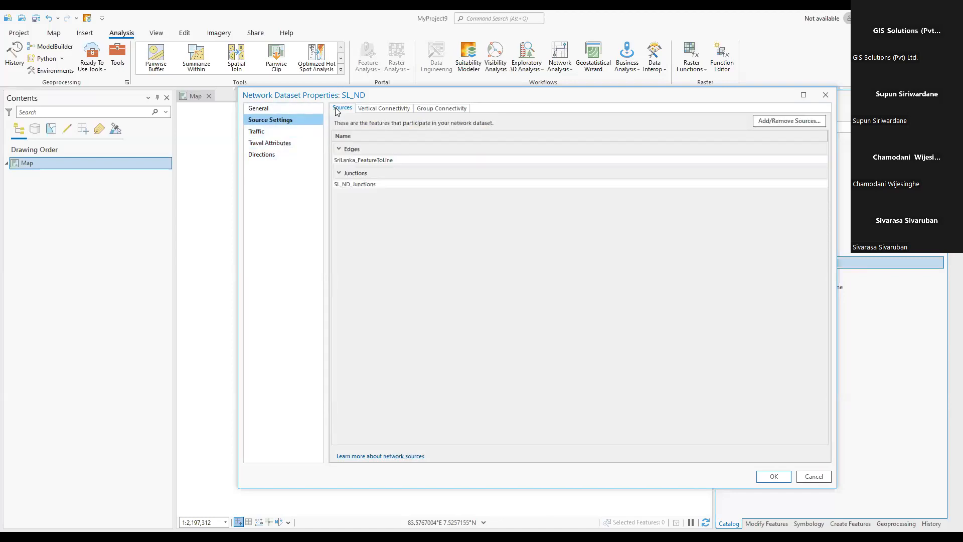
click(376, 108)
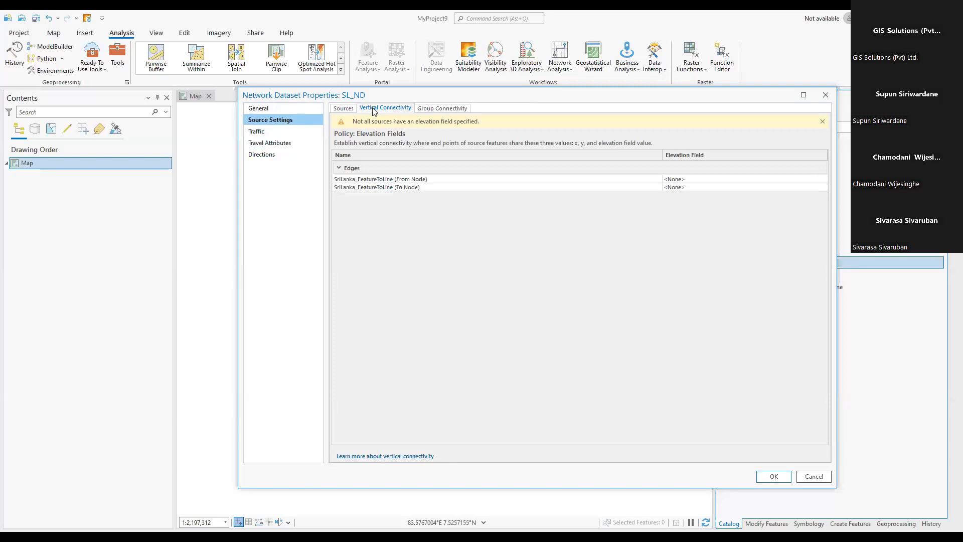
click(444, 108)
- Review the traffic, travel attributes and directions settings of SL_ND and close its properties
click(263, 131)
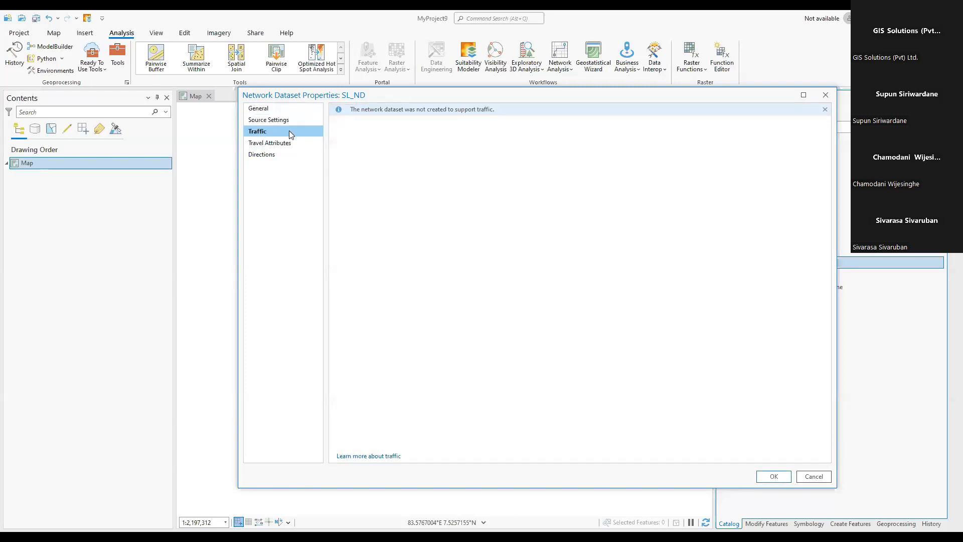
click(271, 143)
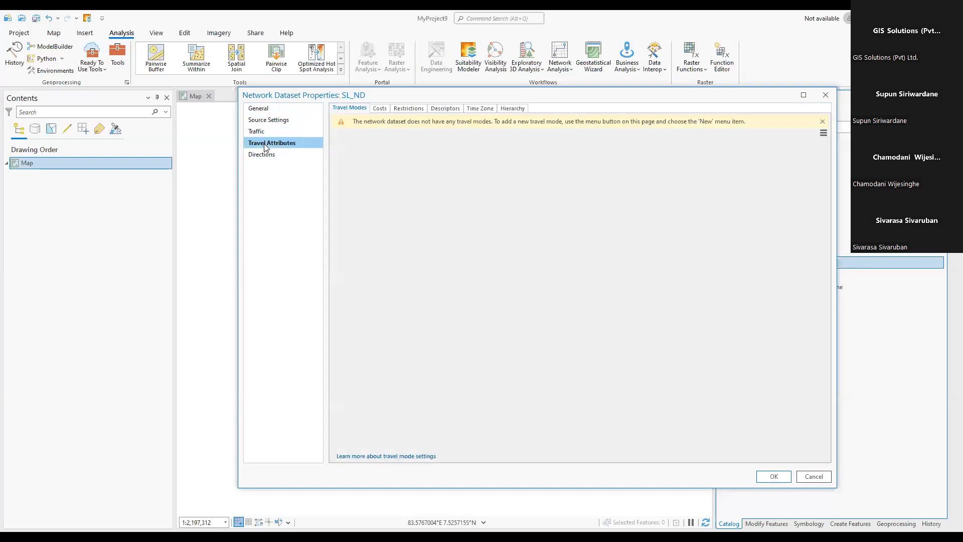
click(380, 109)
click(404, 109)
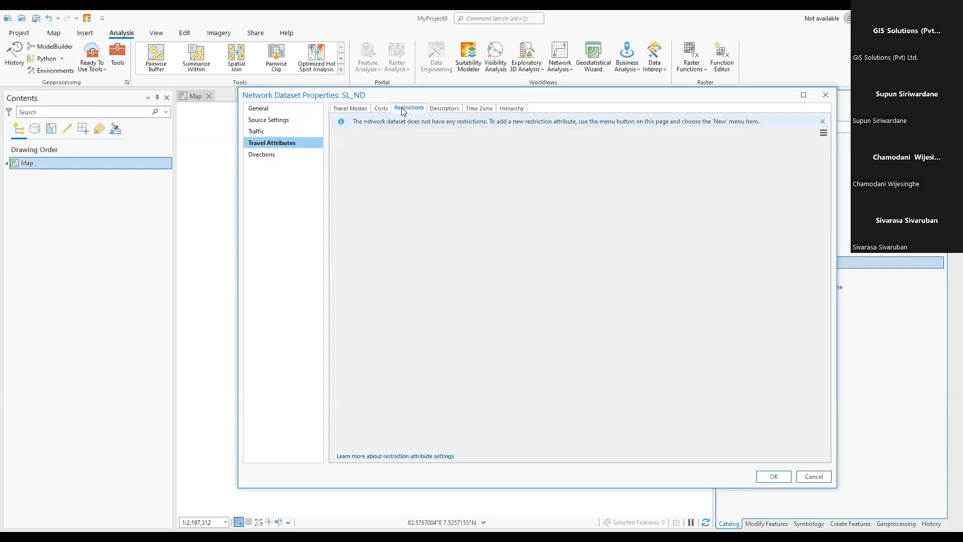
click(446, 109)
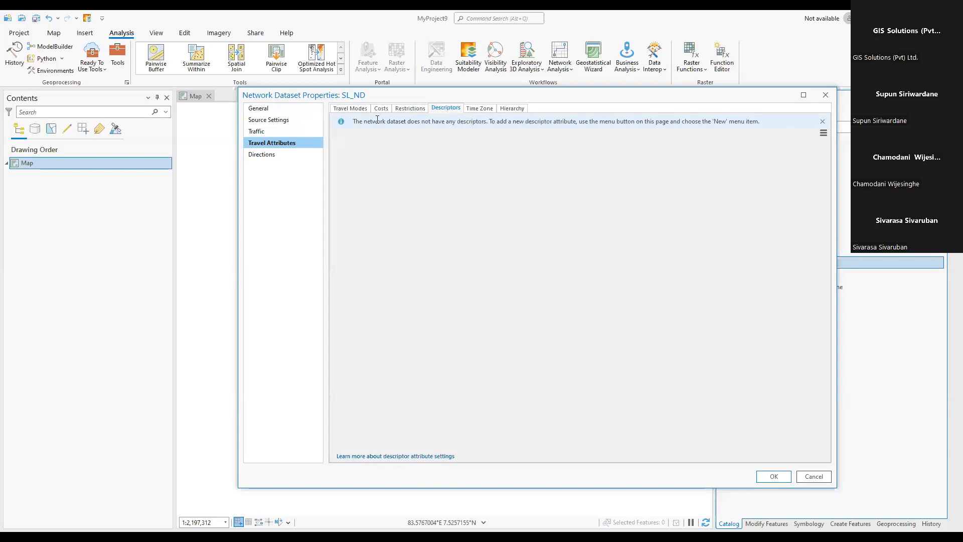
click(263, 155)
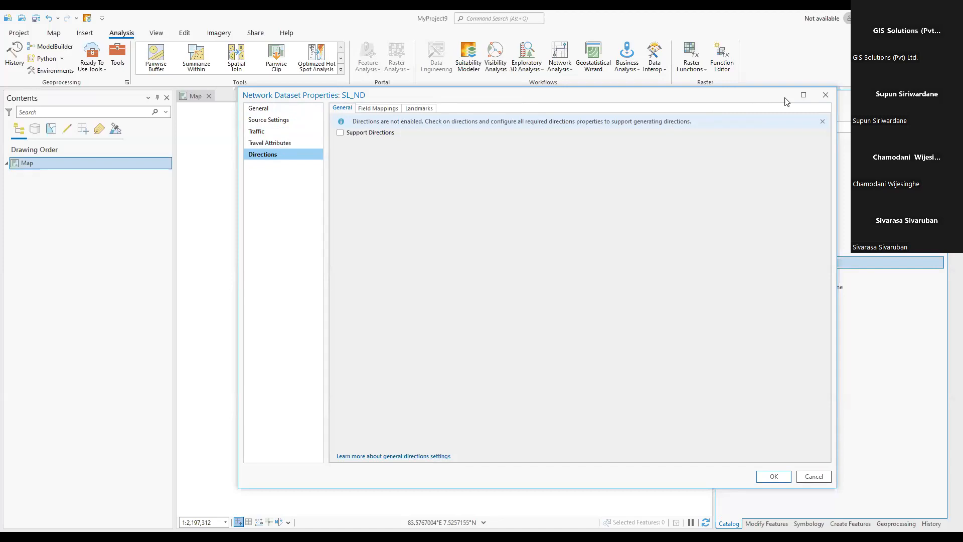
click(826, 100)
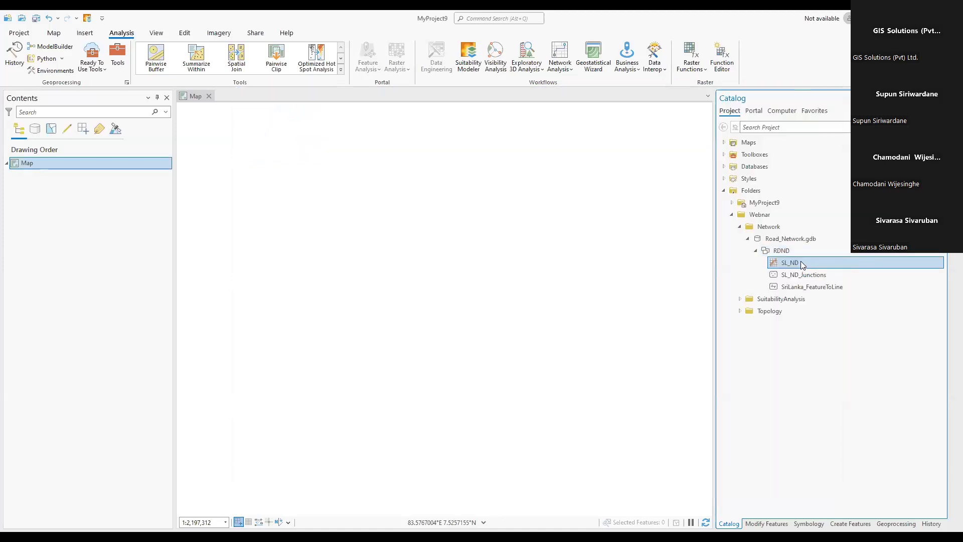
- Reopen the SL_ND properties and examine the costs, restrictions and descriptors among its travel attributes
right_click(801, 262)
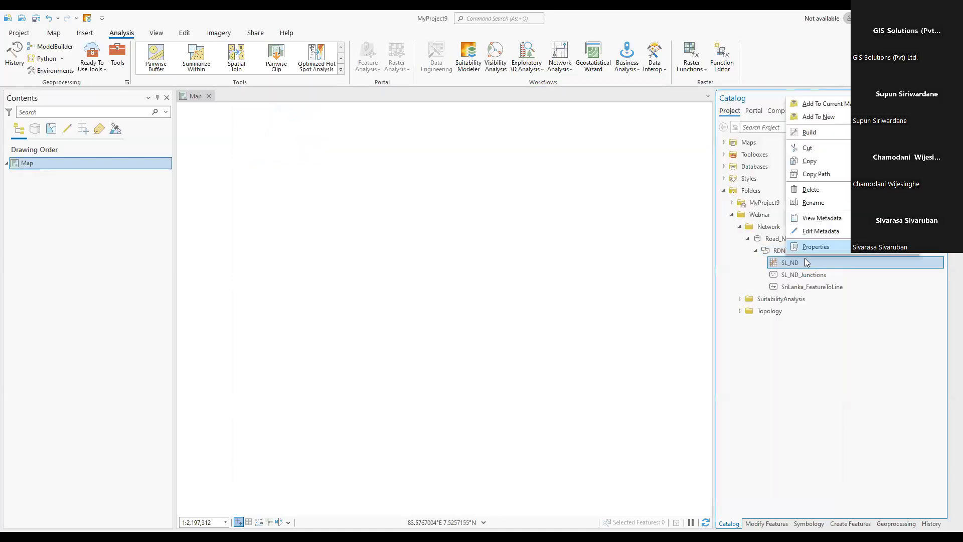
click(809, 248)
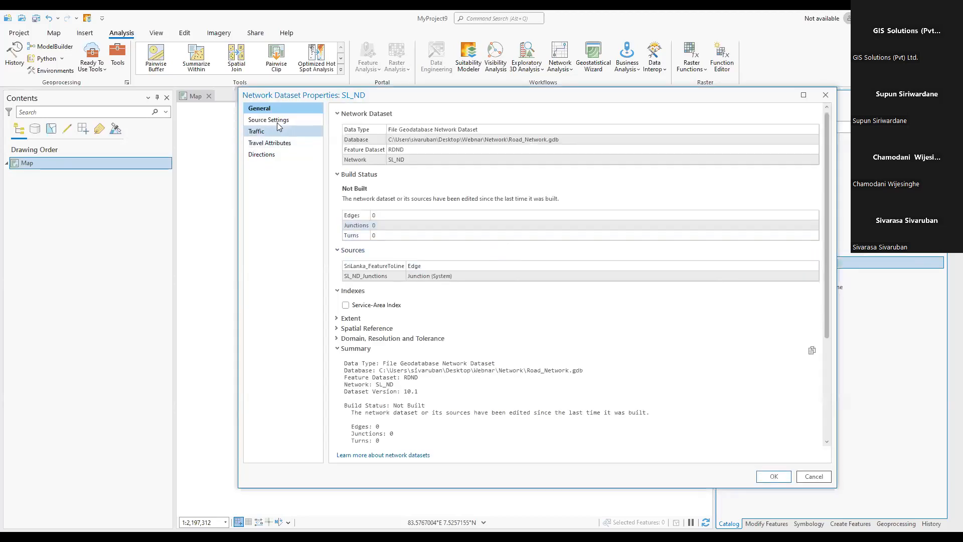
click(270, 143)
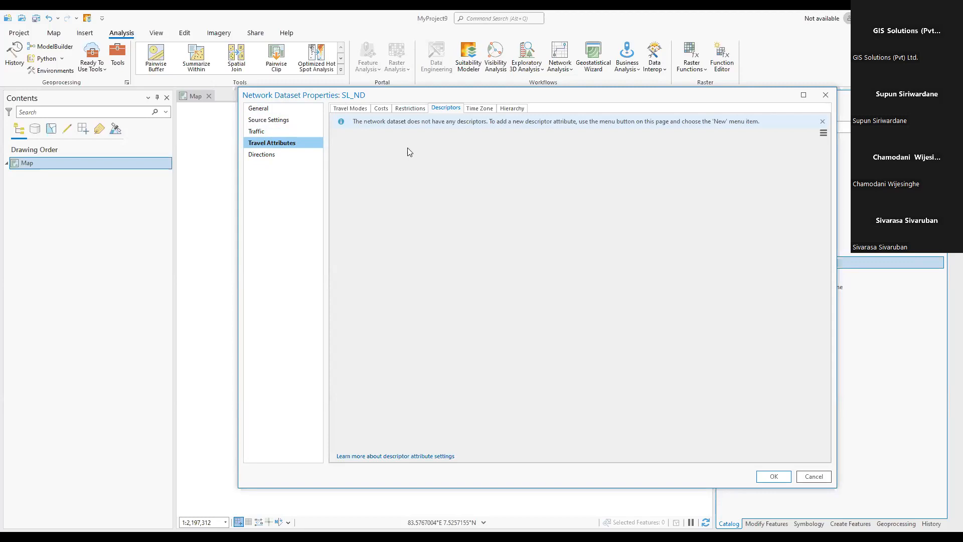
click(380, 110)
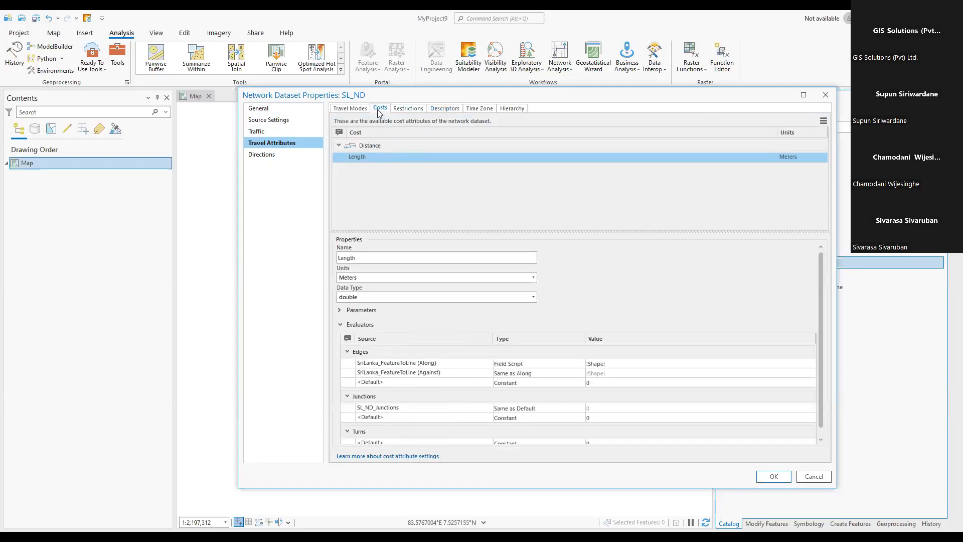
click(410, 110)
click(438, 109)
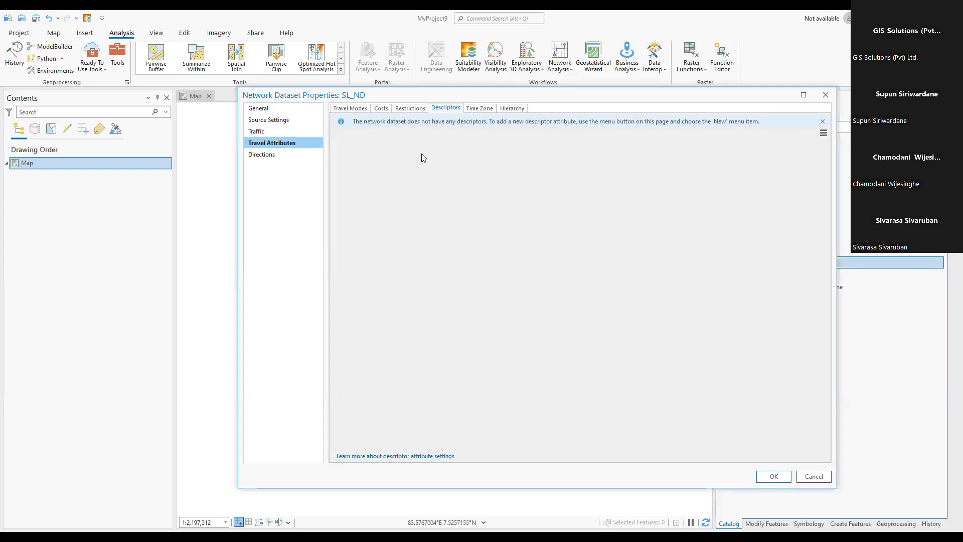
click(381, 108)
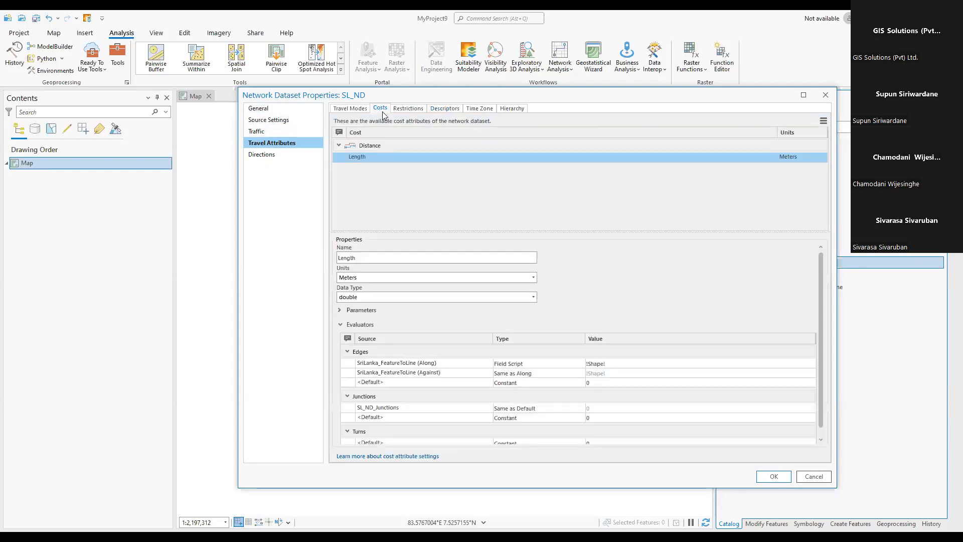
- Add a new travel mode to the SL_ND network dataset
click(353, 111)
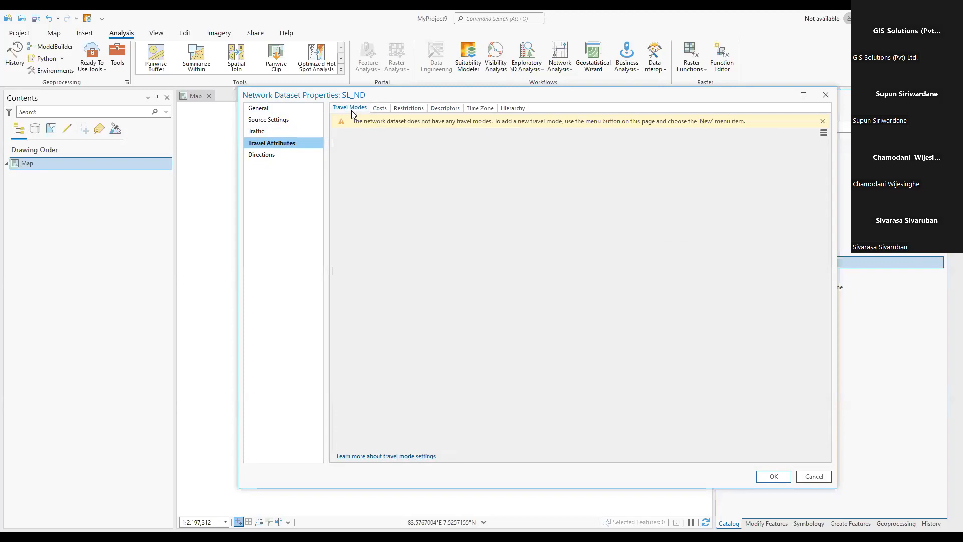
click(823, 133)
click(736, 160)
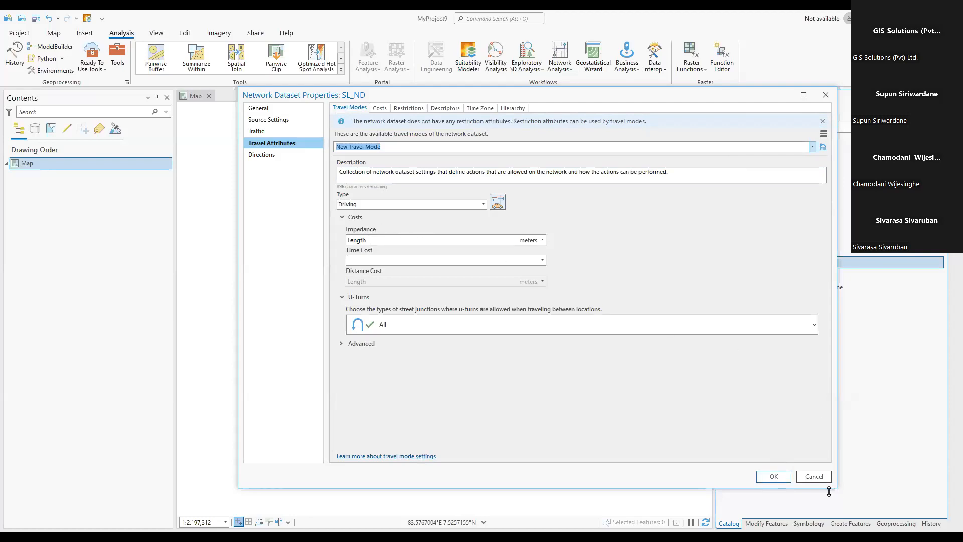
- Accept the travel attribute settings of the SL_ND network dataset and build the network
click(769, 479)
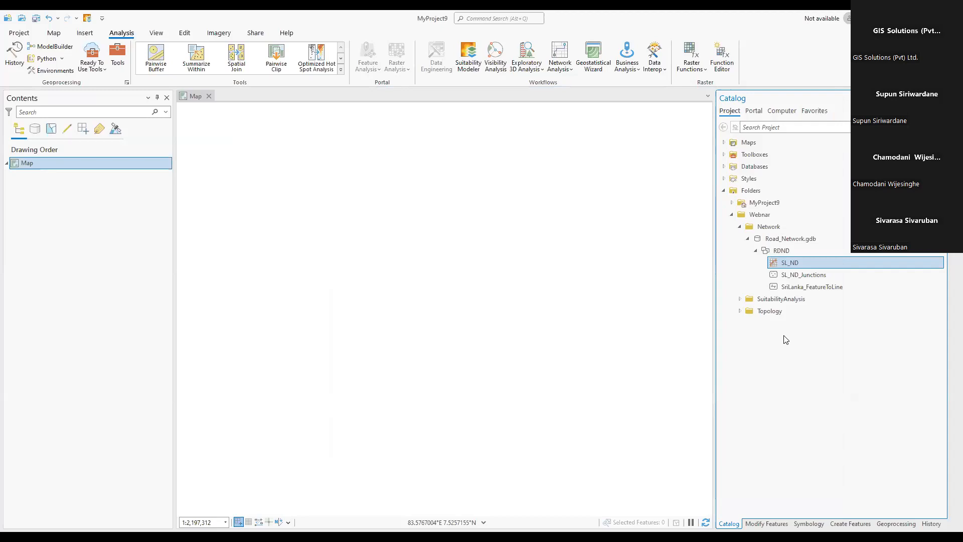
right_click(799, 265)
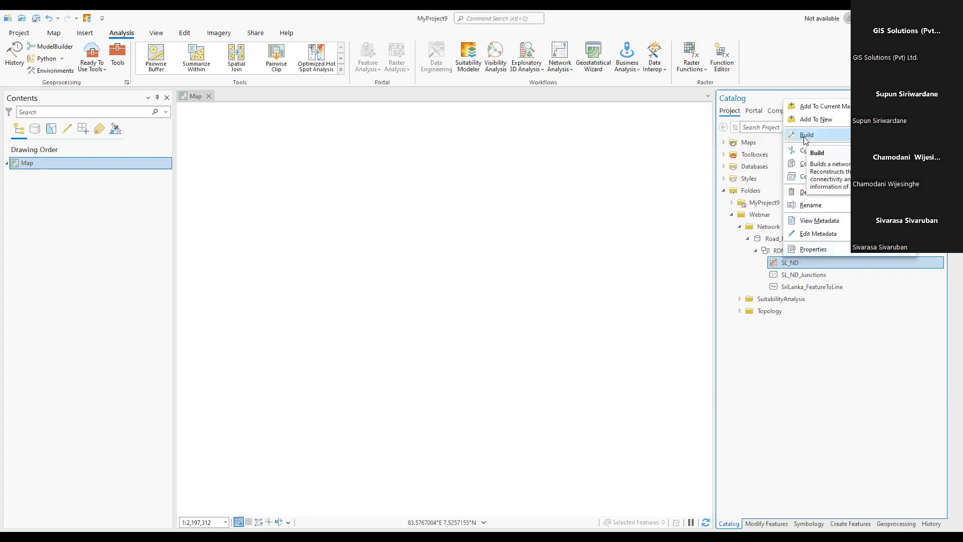
click(794, 341)
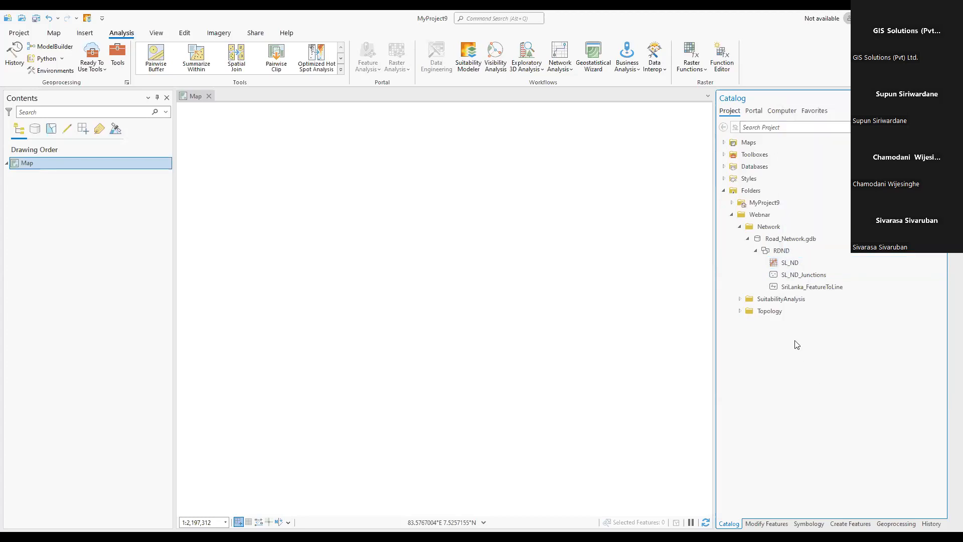
right_click(801, 264)
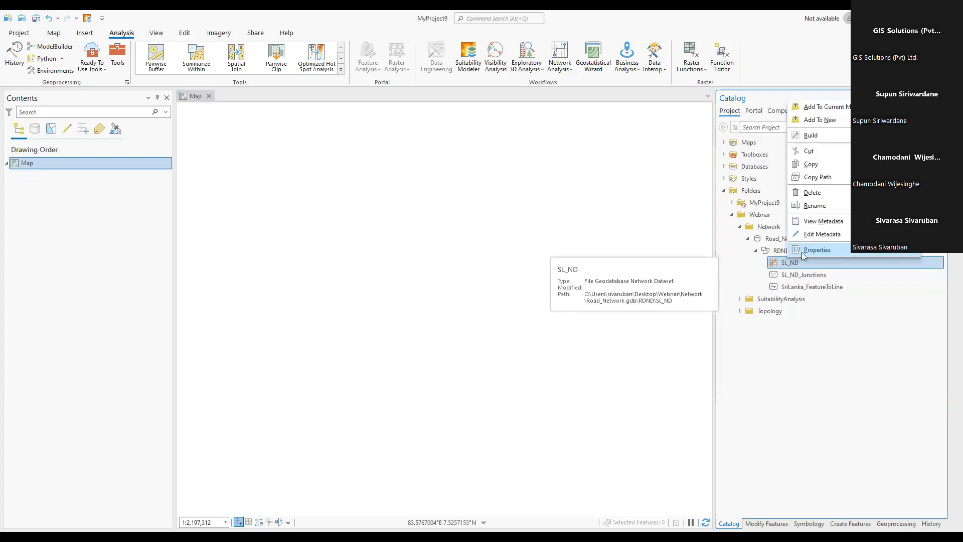
click(808, 137)
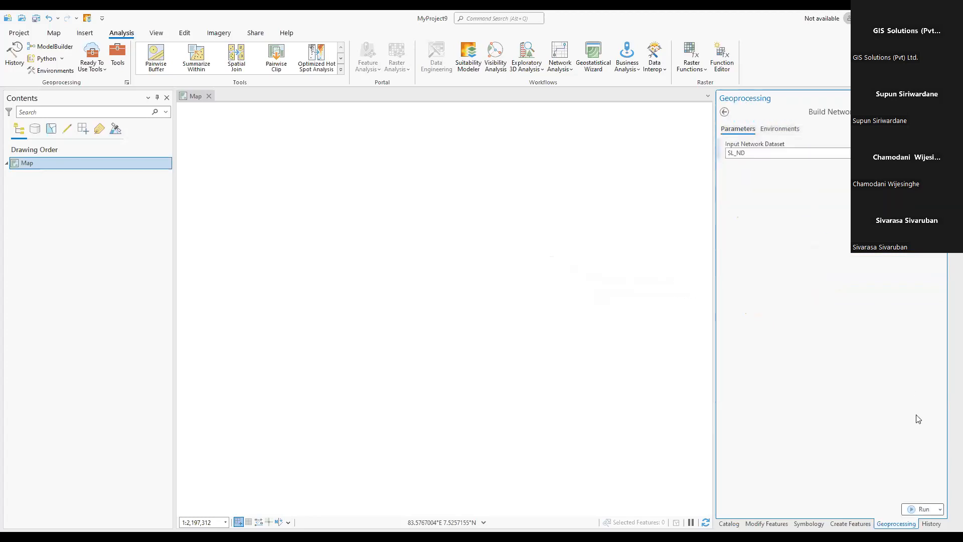
click(924, 509)
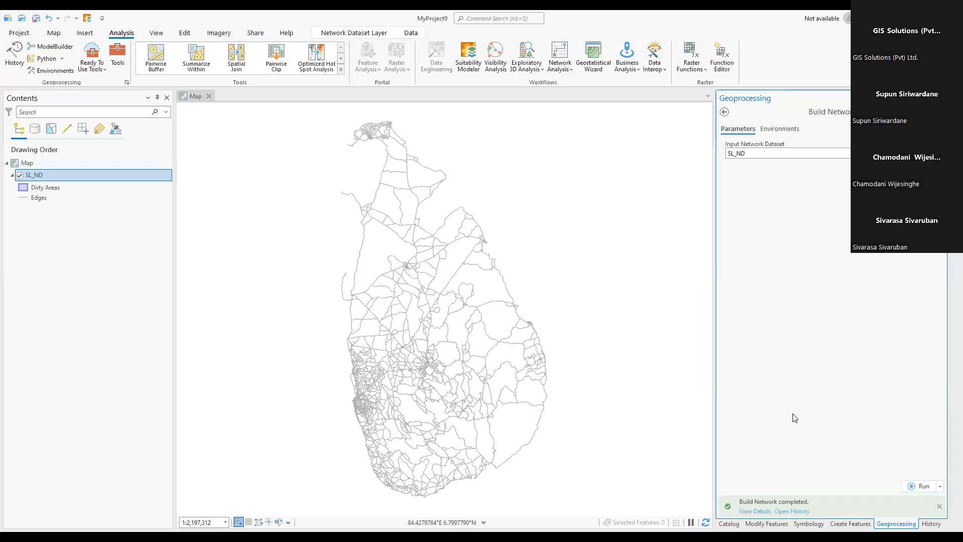
- Return to the project's catalog and remove the SL_ND layer from the map
click(730, 524)
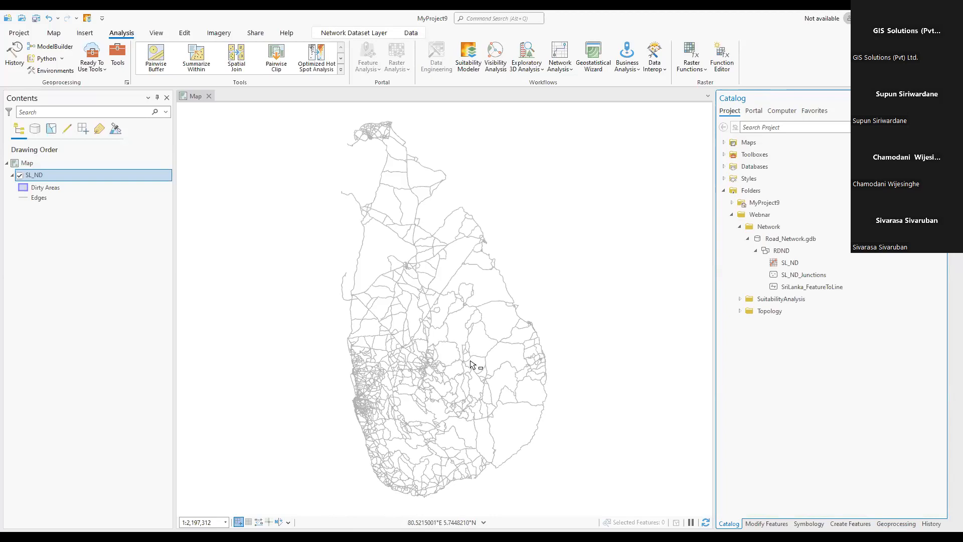
click(37, 176)
key(Delete)
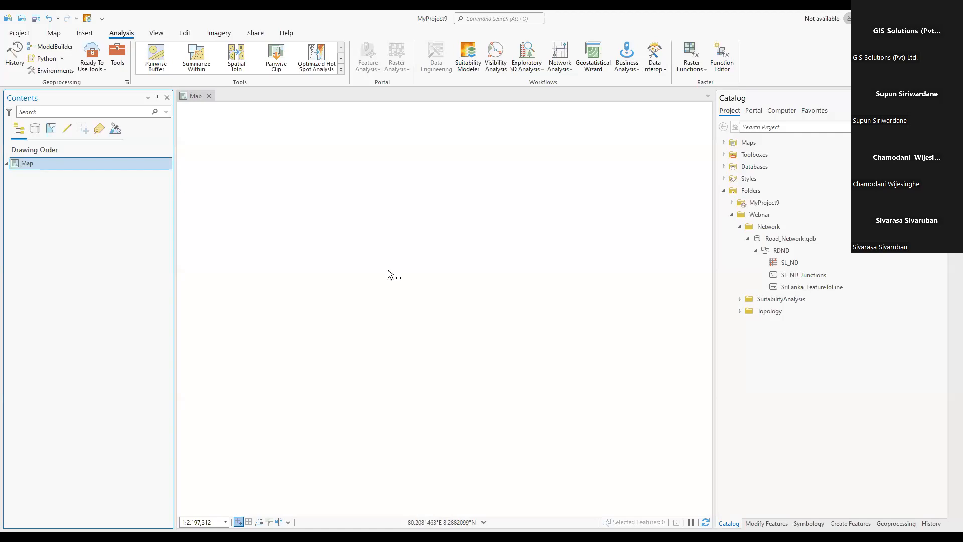
- Preview SriLanka.shp from the Topology folder on the map and remove its layer again
click(739, 311)
drag(772, 336, 554, 336)
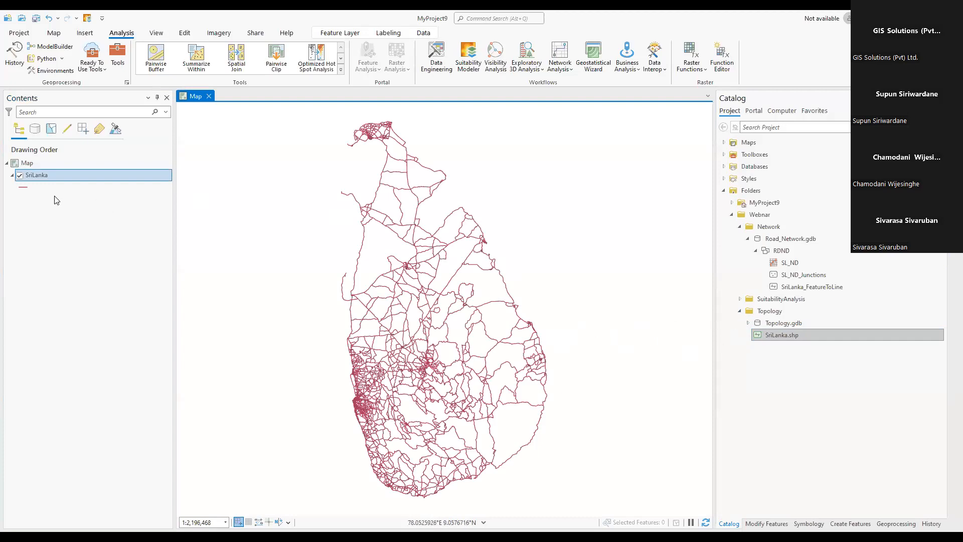
right_click(48, 177)
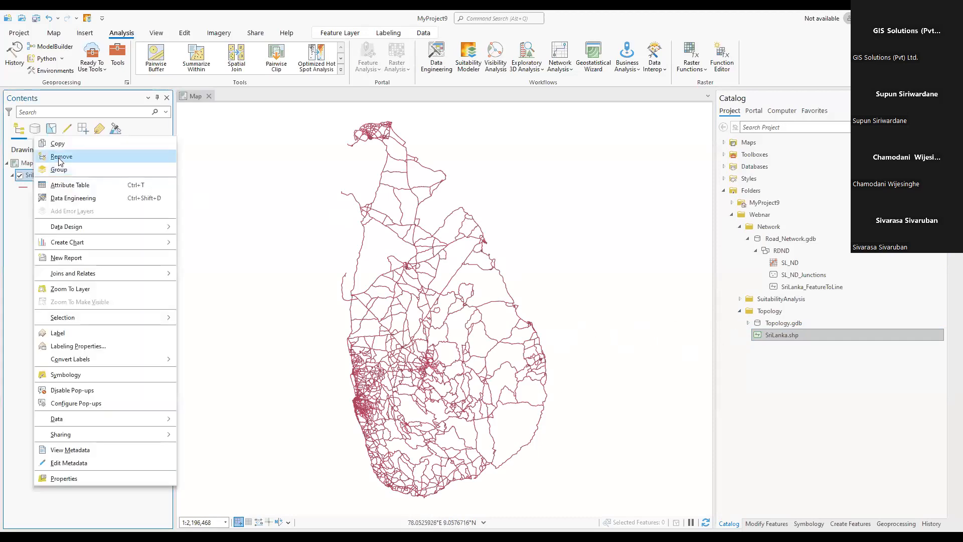
click(59, 162)
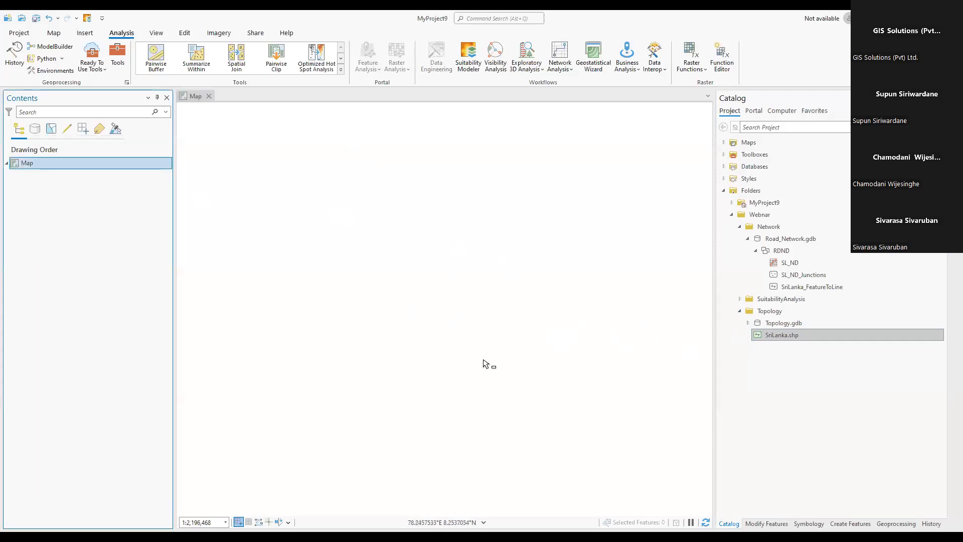
- Examine the contents of the RD_Topology feature dataset in Topology.gdb and the item types that can be created in it
click(747, 323)
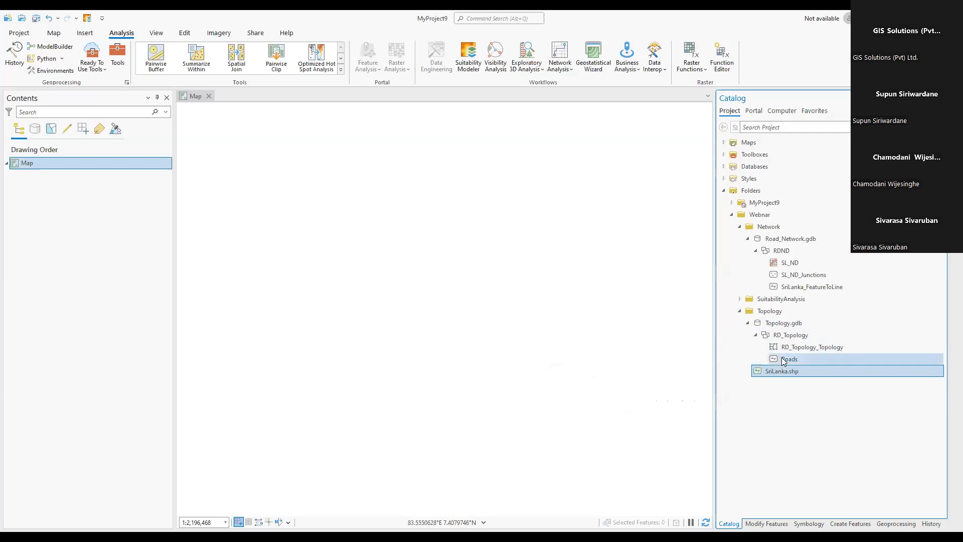
mouse_move(783, 358)
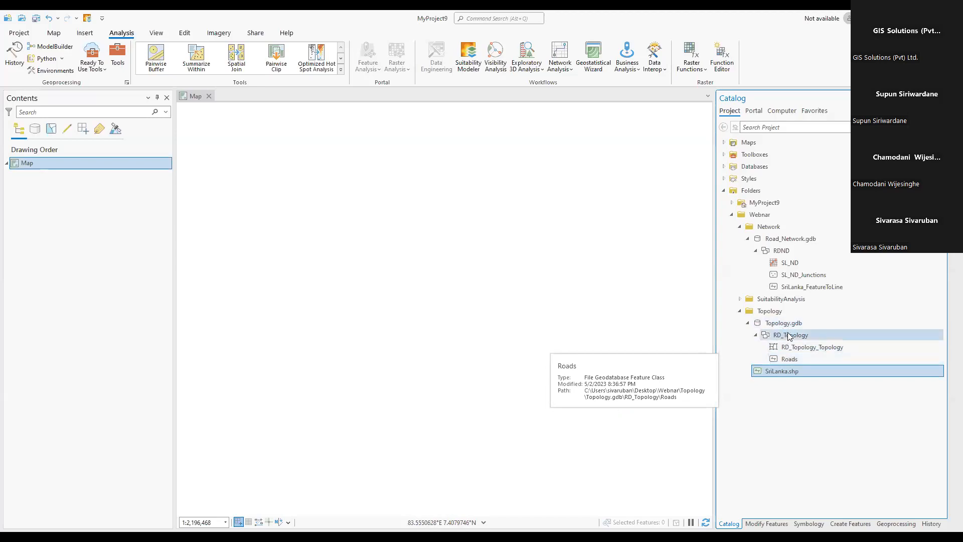
mouse_move(805, 336)
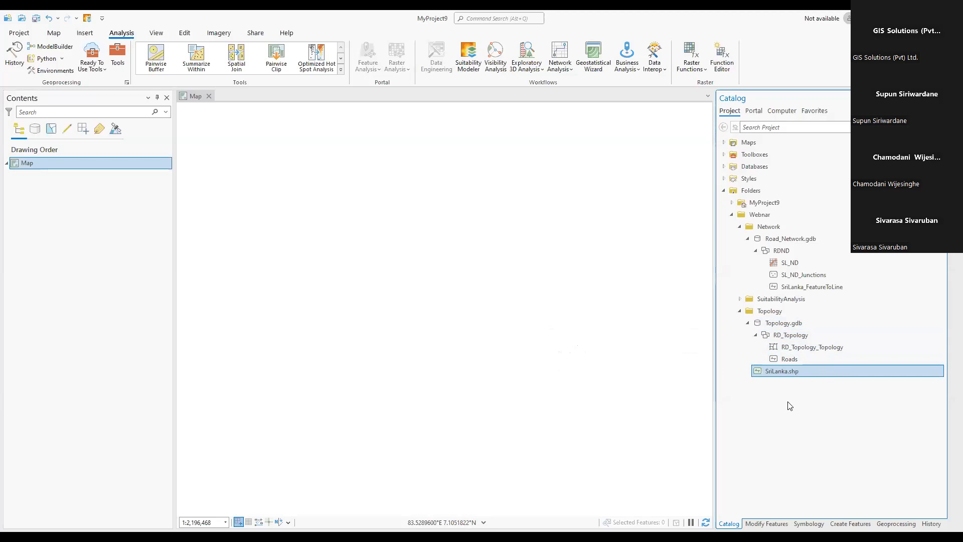
click(784, 340)
right_click(786, 344)
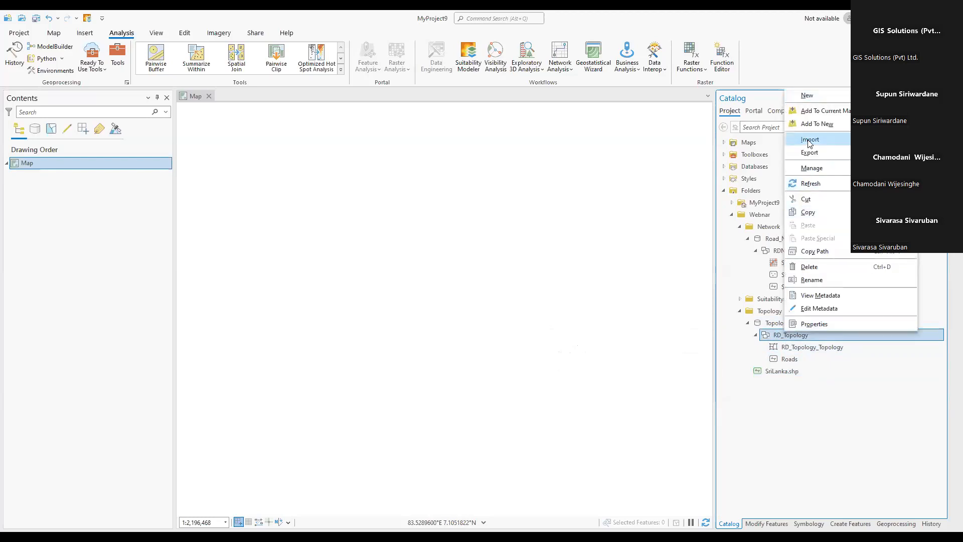
mouse_move(816, 98)
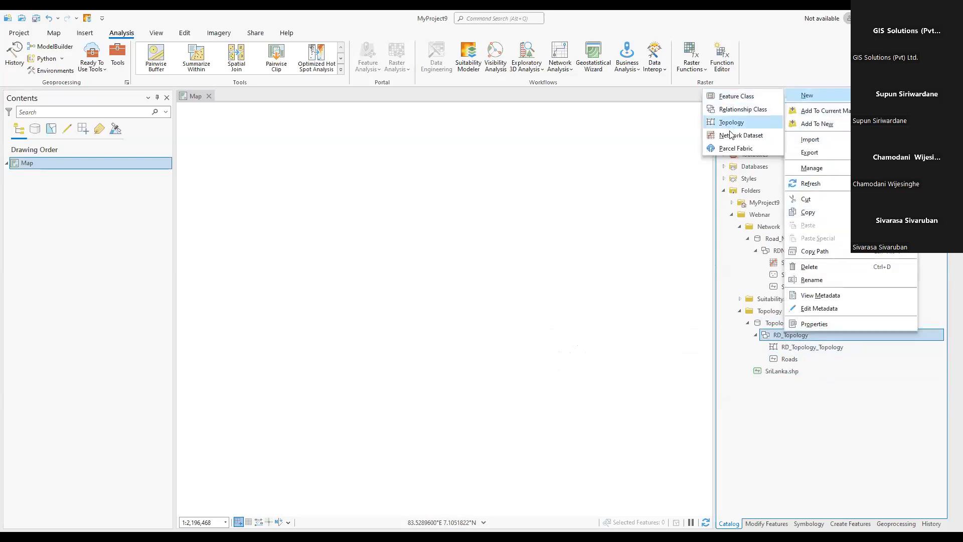
click(791, 403)
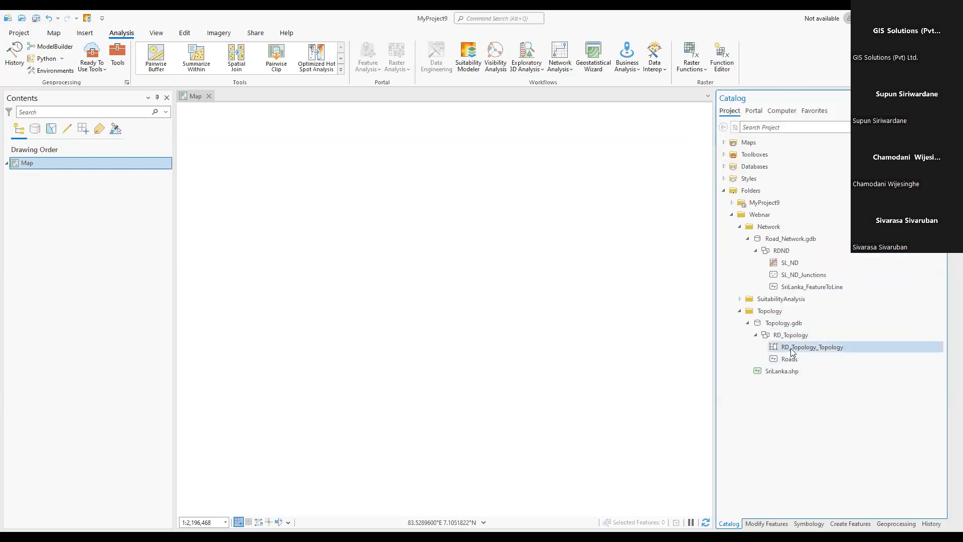
- Add RD_Topology_Topology with its Roads feature class to the map and inspect the topology errors along the roads
drag(791, 349, 570, 338)
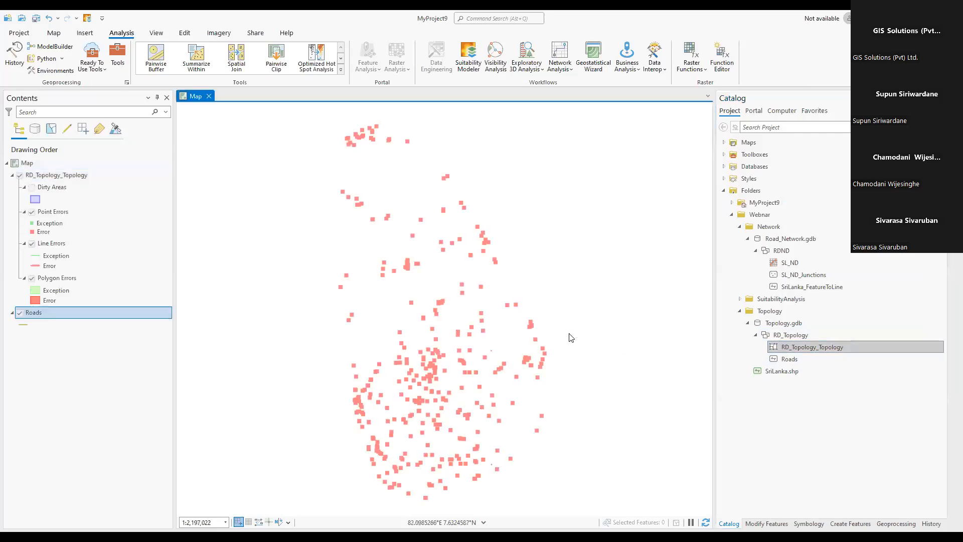
click(186, 34)
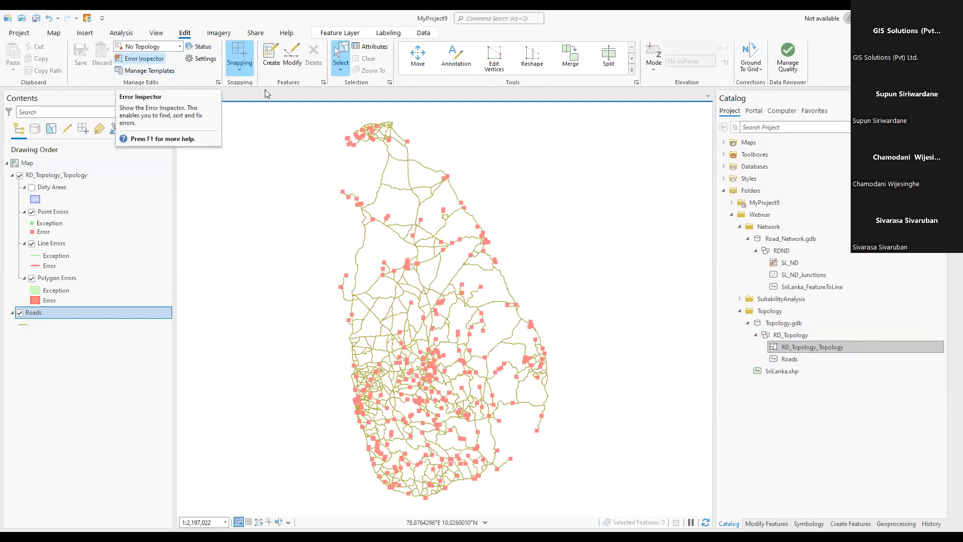
scroll(385, 389, up, 4)
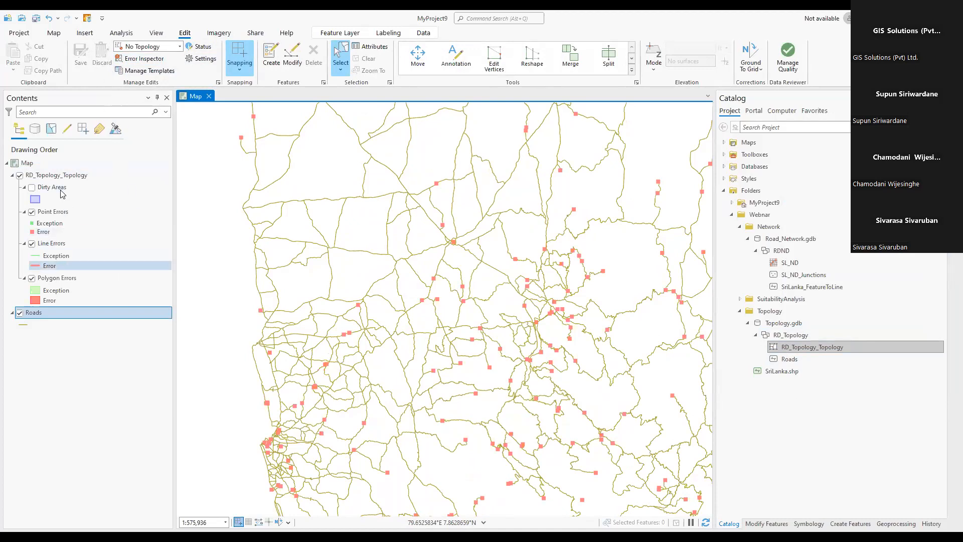
- Remove the RD_Topology_Topology and Roads layers from the map
right_click(74, 176)
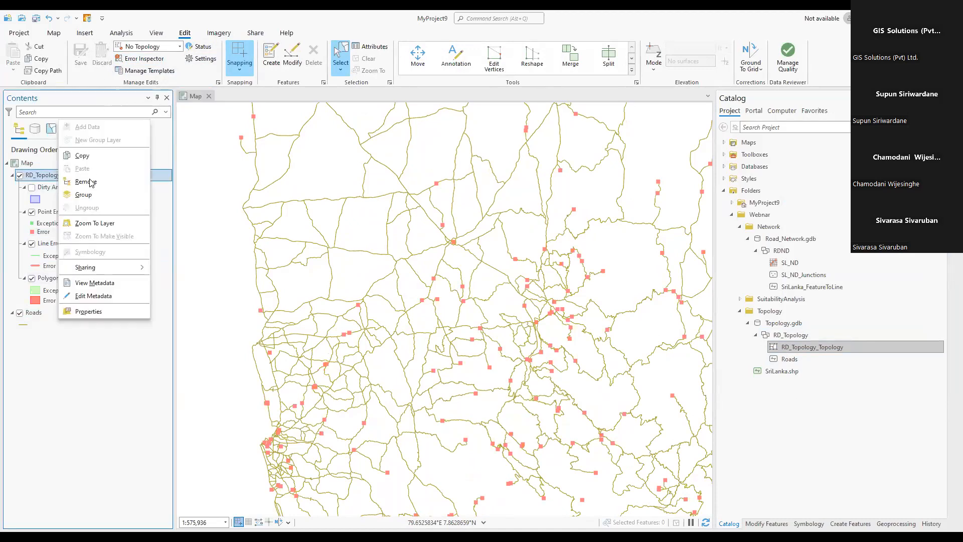
click(91, 183)
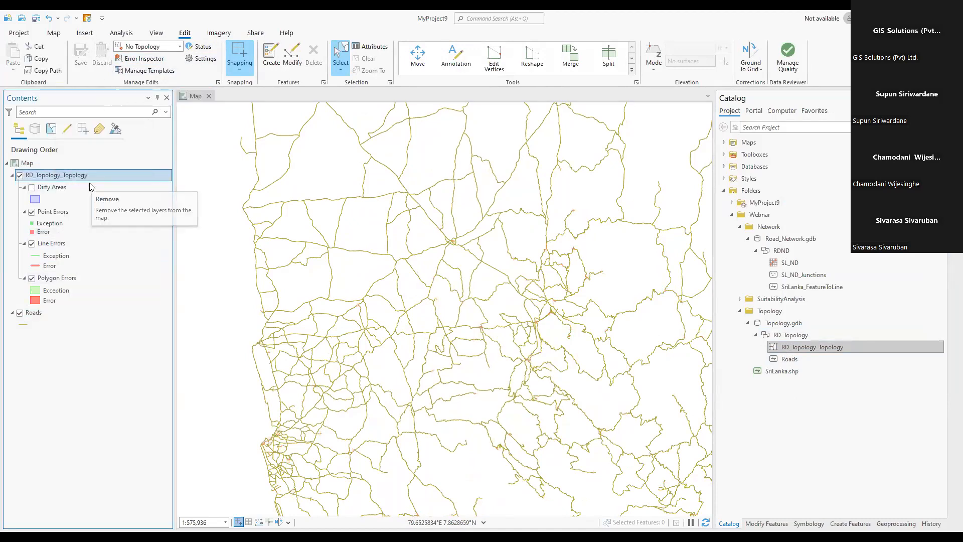
right_click(52, 174)
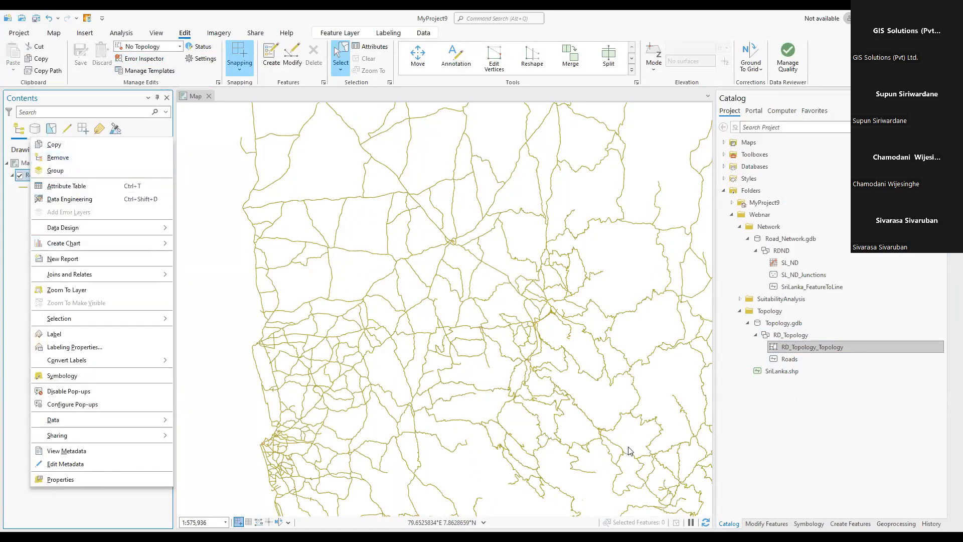
click(57, 158)
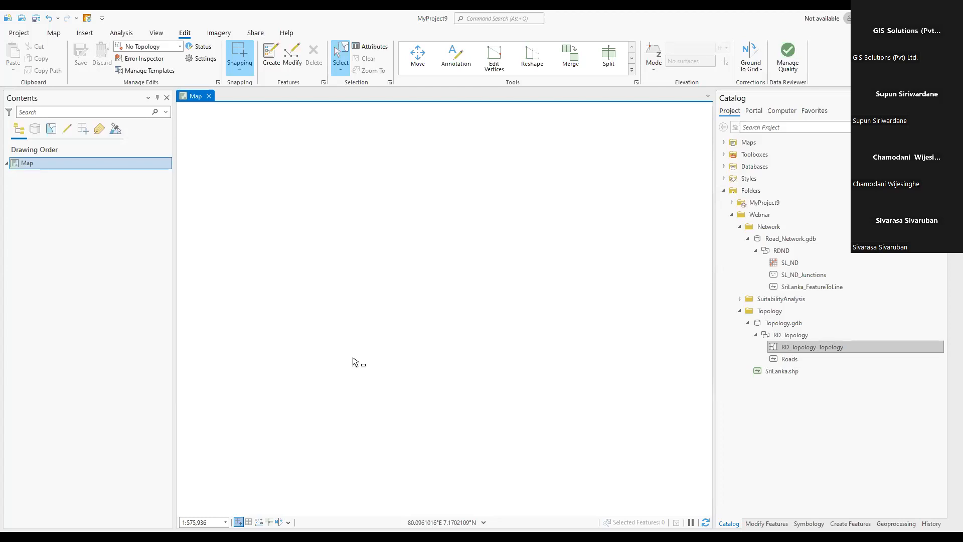
- Compare the contents of the RD_Topology and RDND feature datasets, and collapse the Topology folder
click(755, 335)
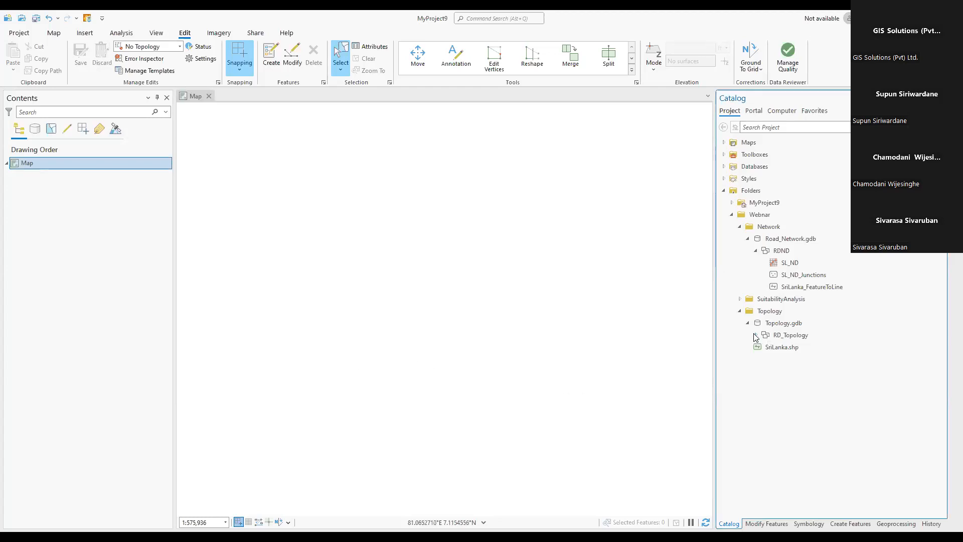
click(748, 323)
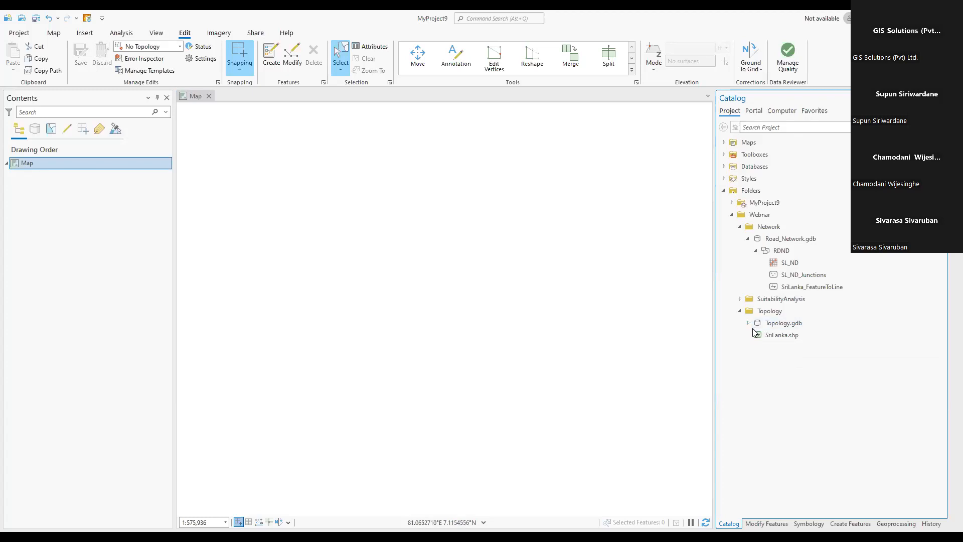
click(785, 249)
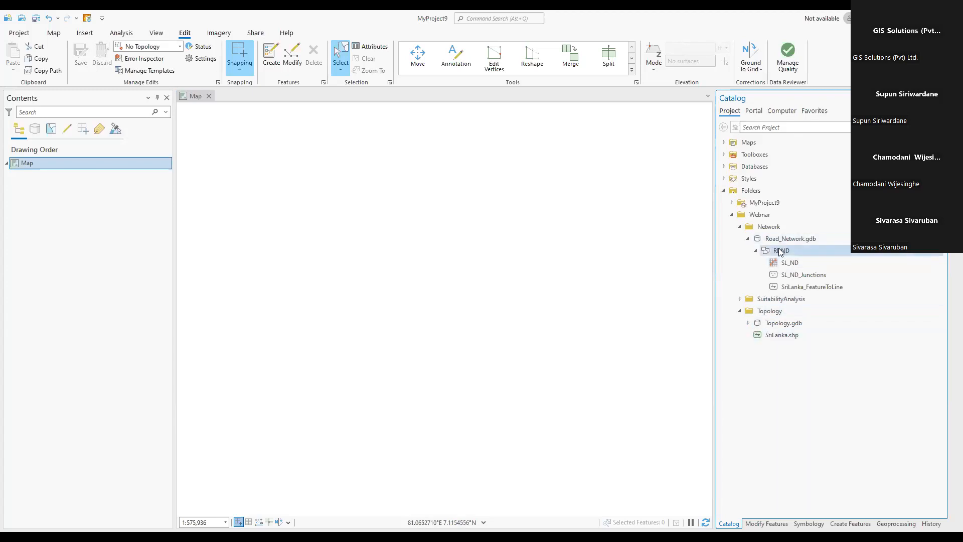
double_click(768, 323)
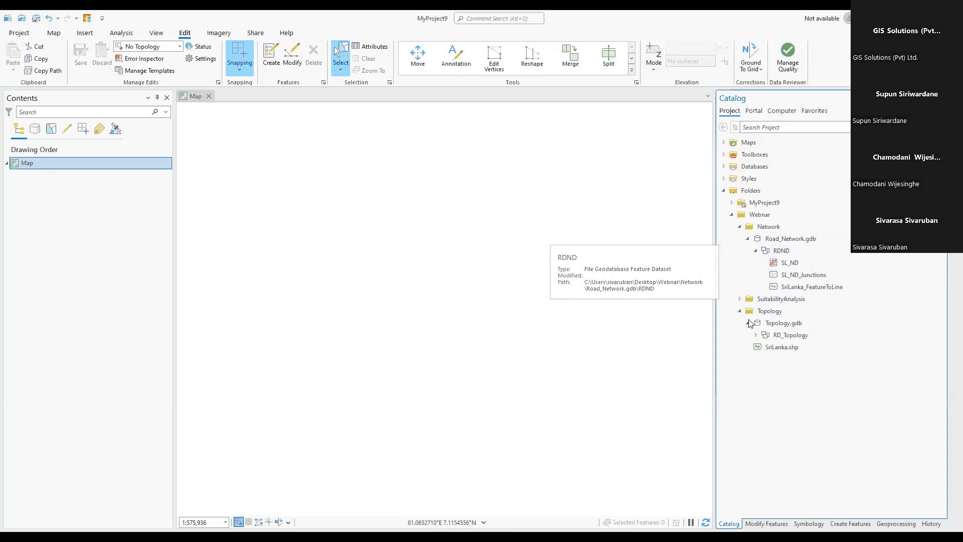
click(757, 335)
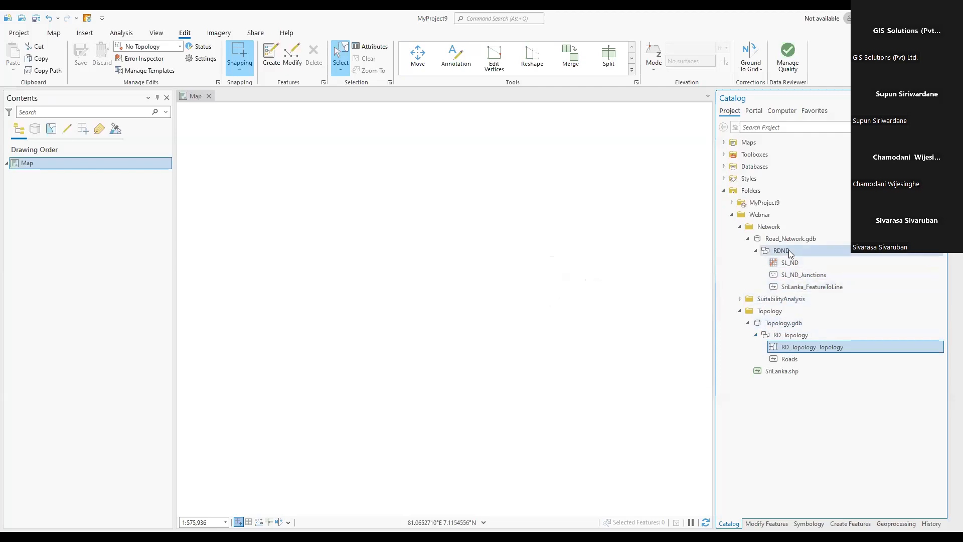
click(755, 335)
click(748, 323)
click(739, 311)
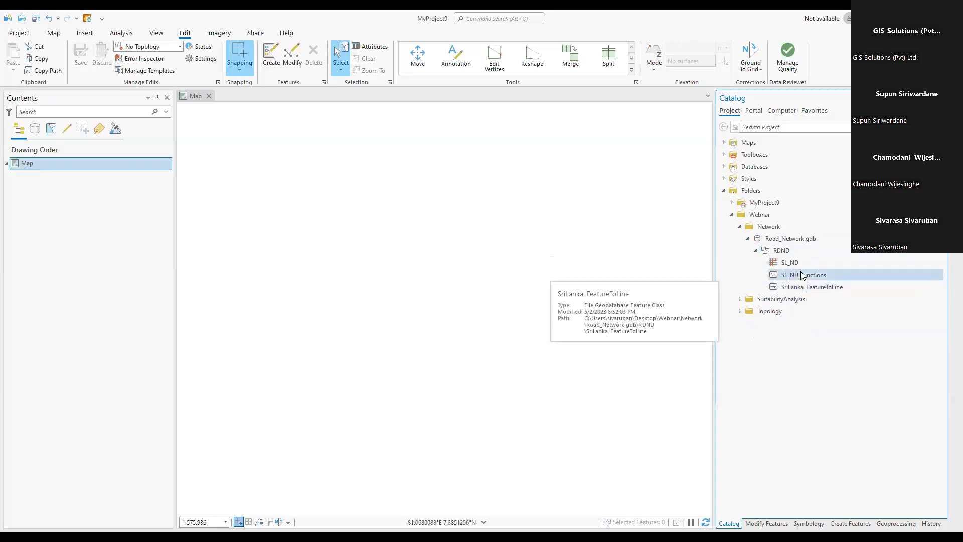
- Review the item types that can be created in the RDND feature dataset of Road_Network.gdb
mouse_move(803, 275)
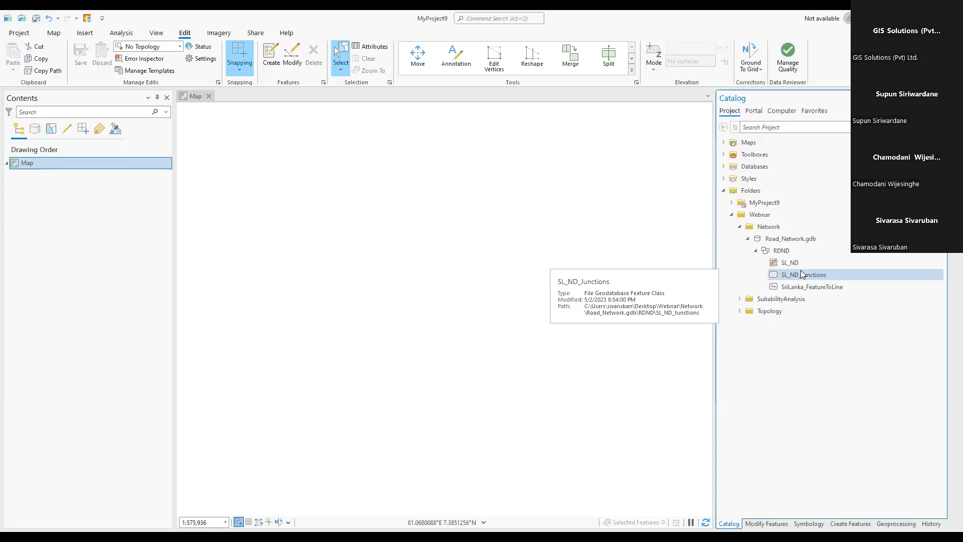
click(786, 254)
right_click(786, 254)
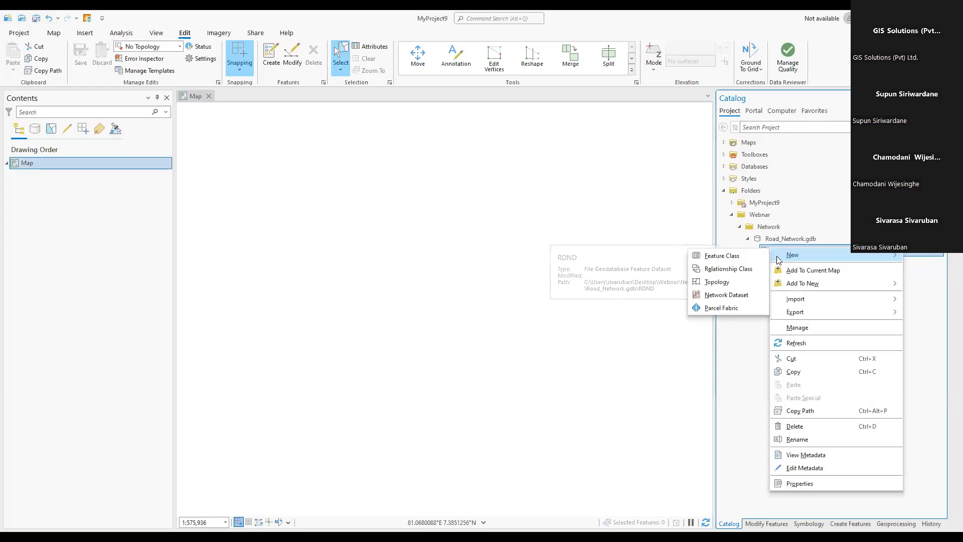
click(692, 350)
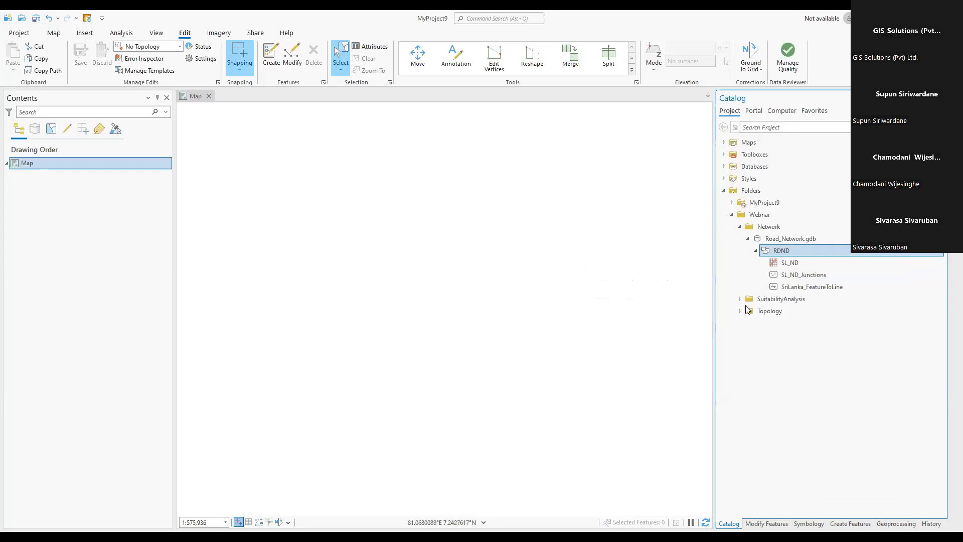
- Review the general properties of the SL_ND network dataset and close them without changes
right_click(795, 265)
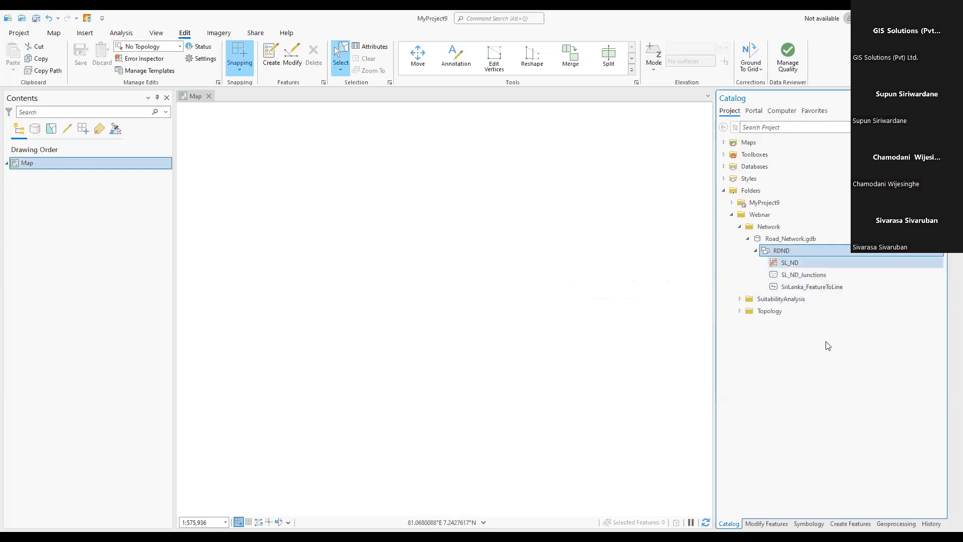
click(821, 368)
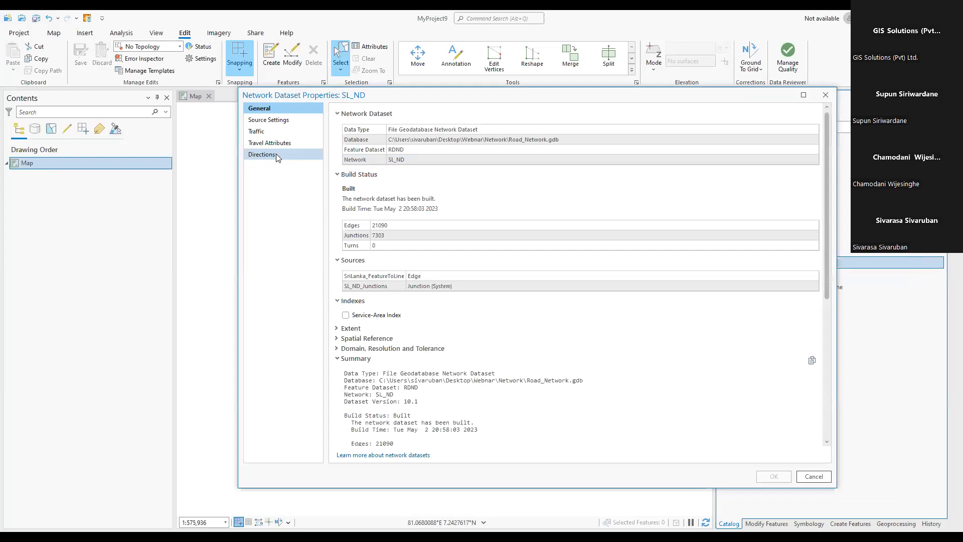
click(829, 96)
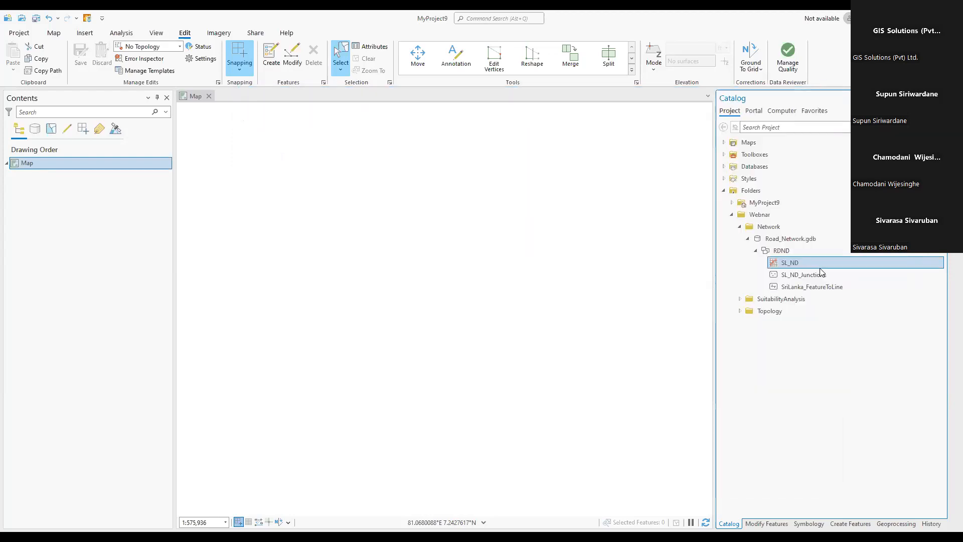
- Check again which item types can be created in the RDND feature dataset
right_click(788, 253)
mouse_move(788, 252)
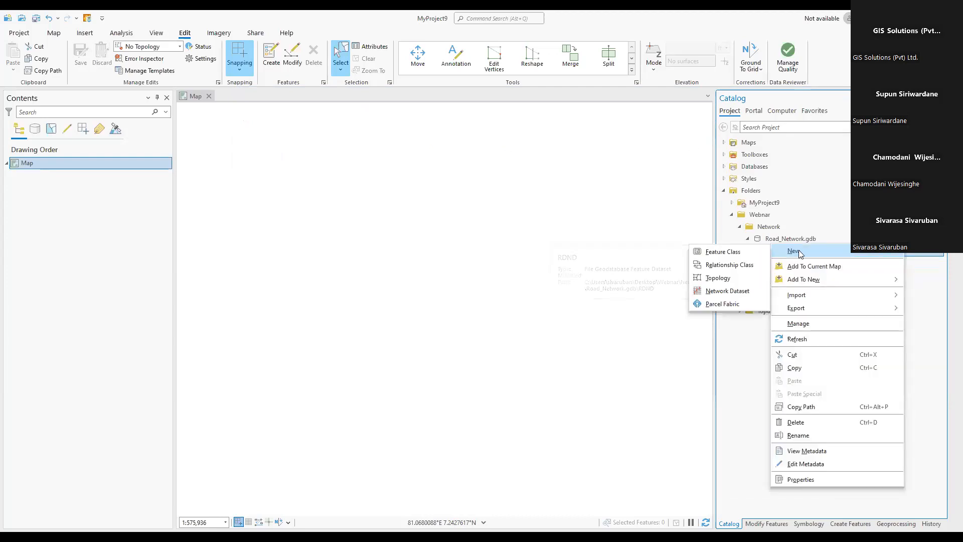
click(760, 338)
click(778, 264)
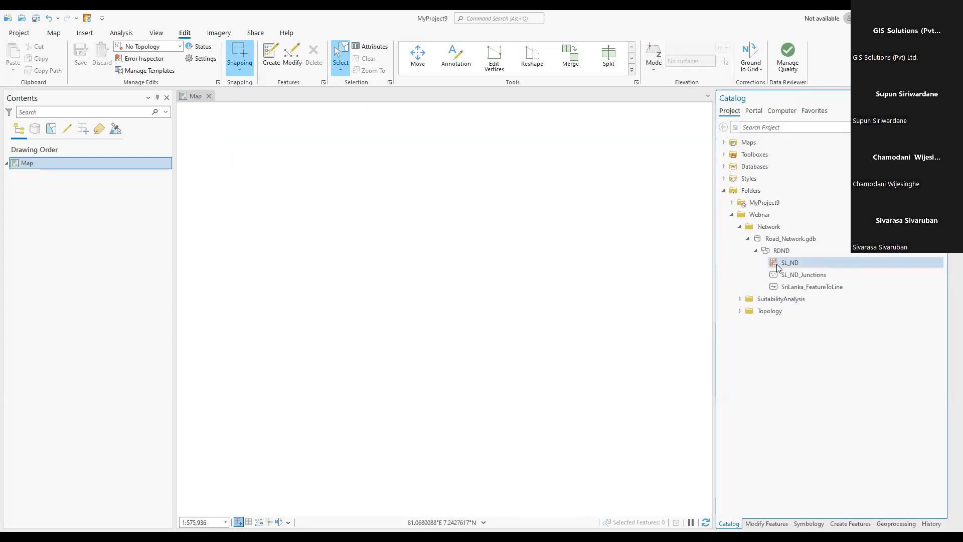
- Add the SL_ND network dataset from RDND to the map
right_click(779, 267)
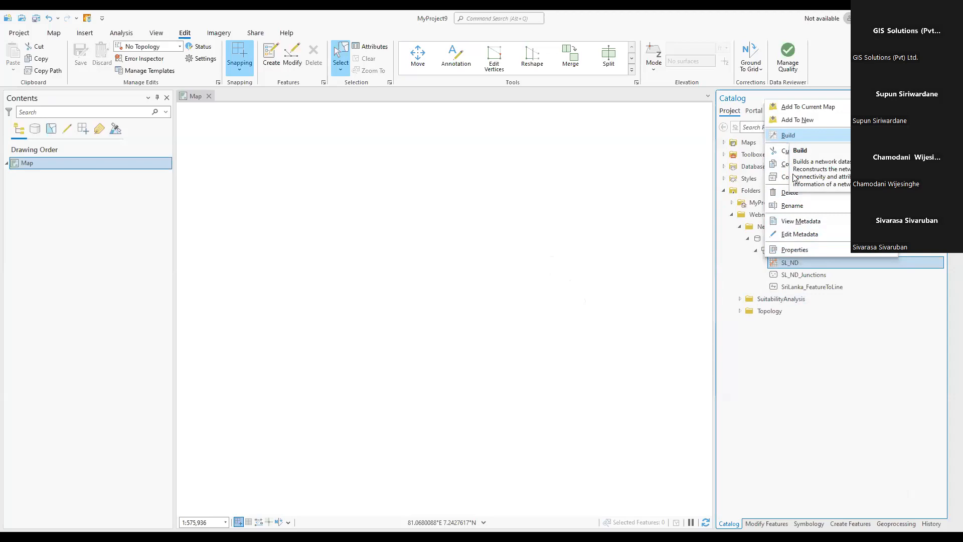
click(786, 432)
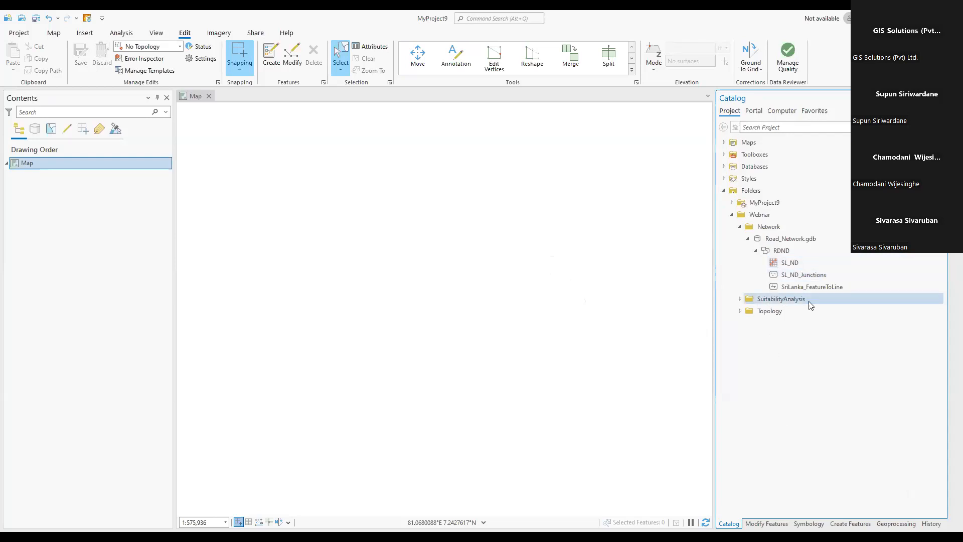
mouse_move(787, 266)
mouse_down()
mouse_move(684, 249)
mouse_move(471, 246)
mouse_up()
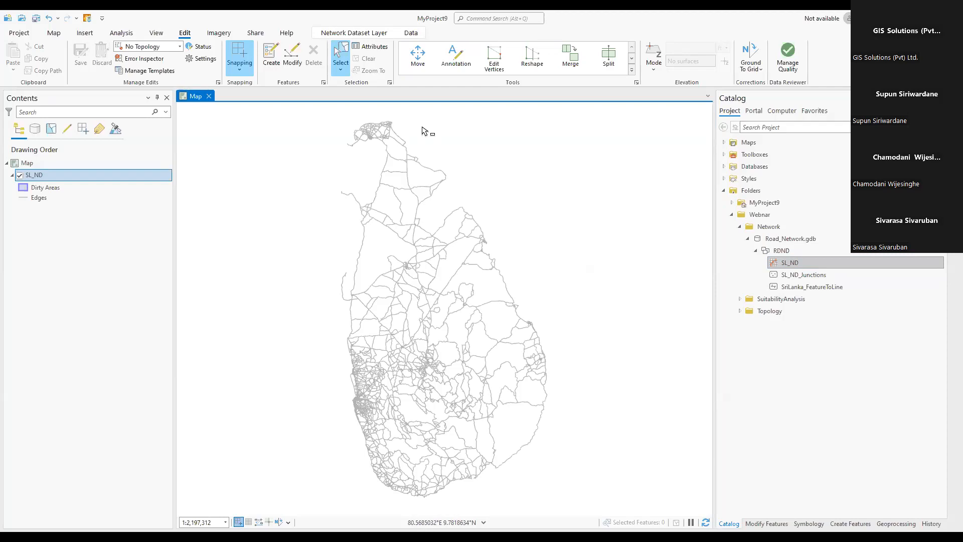
- Create a Route network analysis layer as a trial and remove it from the map
click(127, 33)
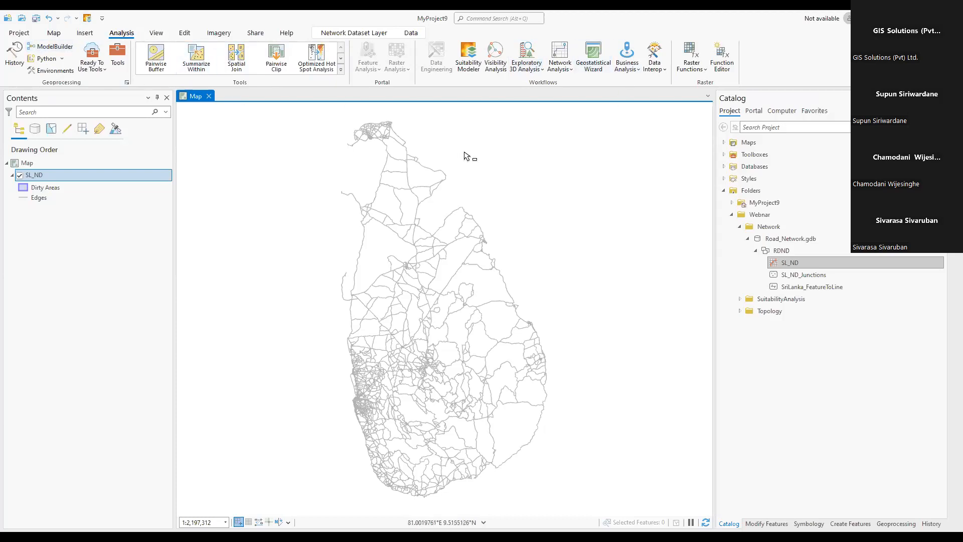
click(571, 71)
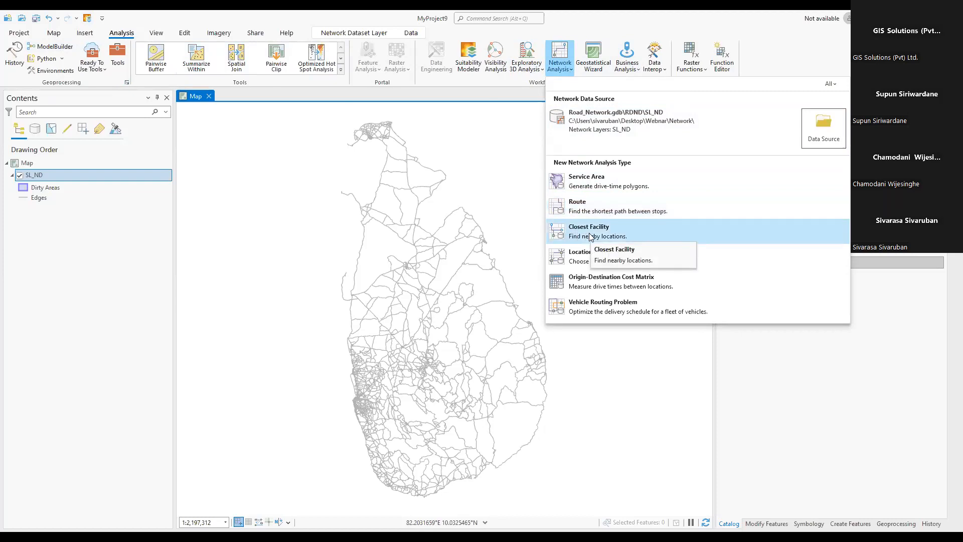
click(603, 211)
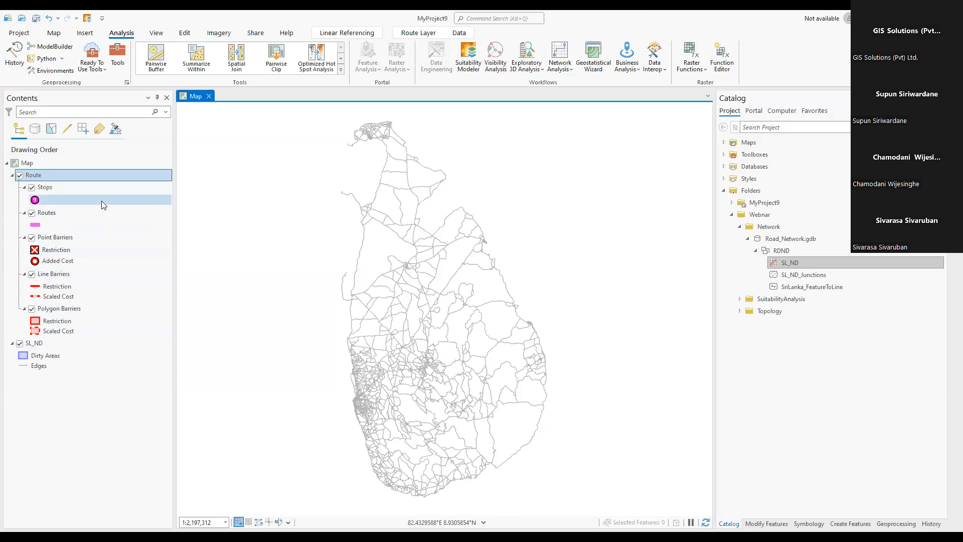
click(54, 177)
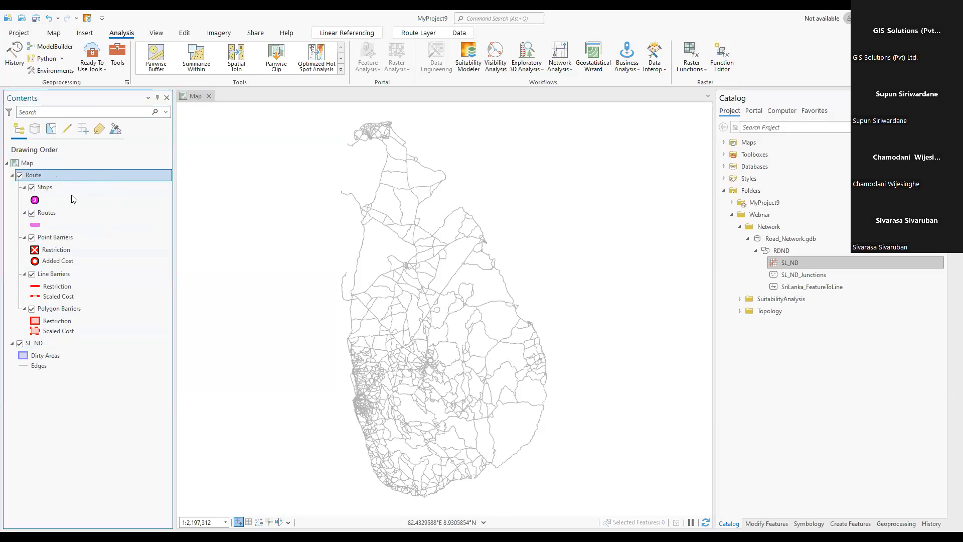
key(Delete)
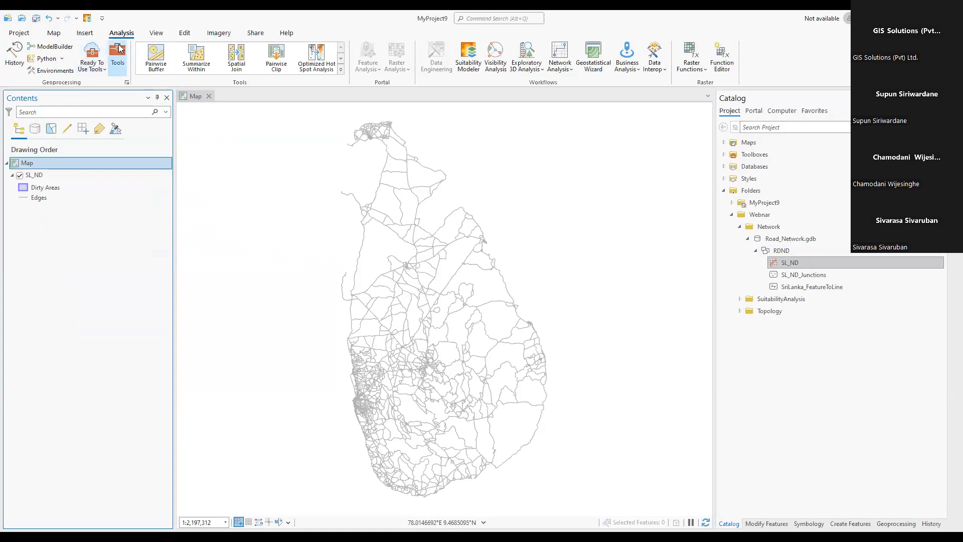
- Create a new Route analysis layer using SL_ND as the network data source
click(570, 68)
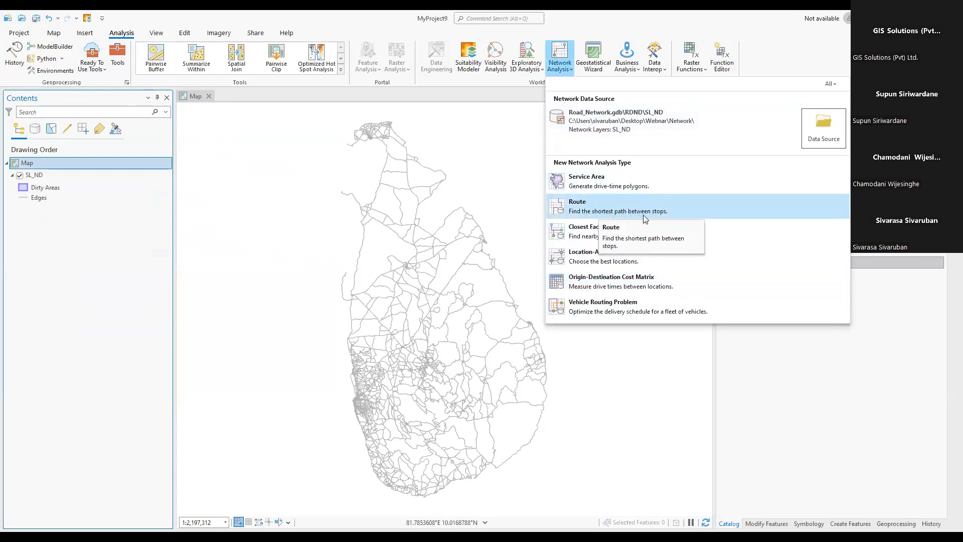
click(587, 206)
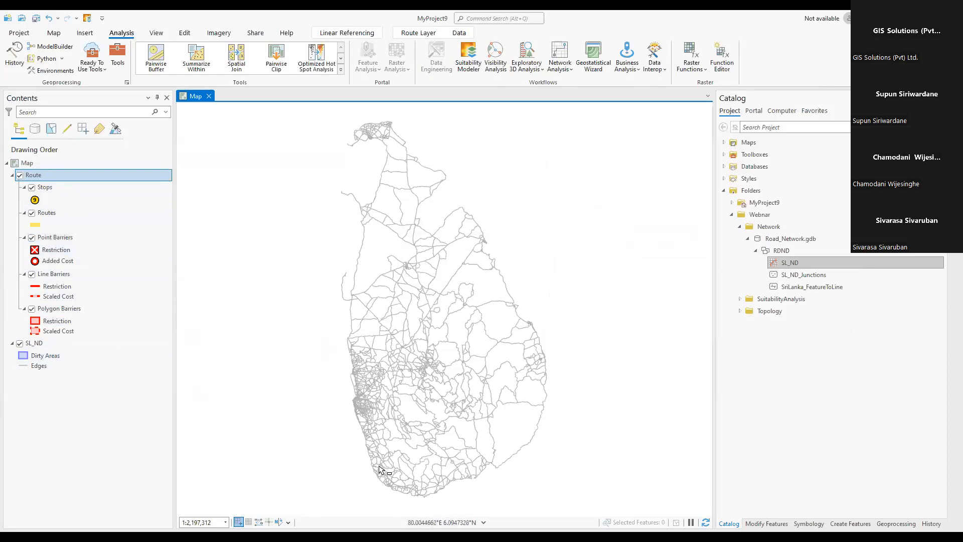
scroll(382, 414, up, 2)
scroll(382, 416, up, 2)
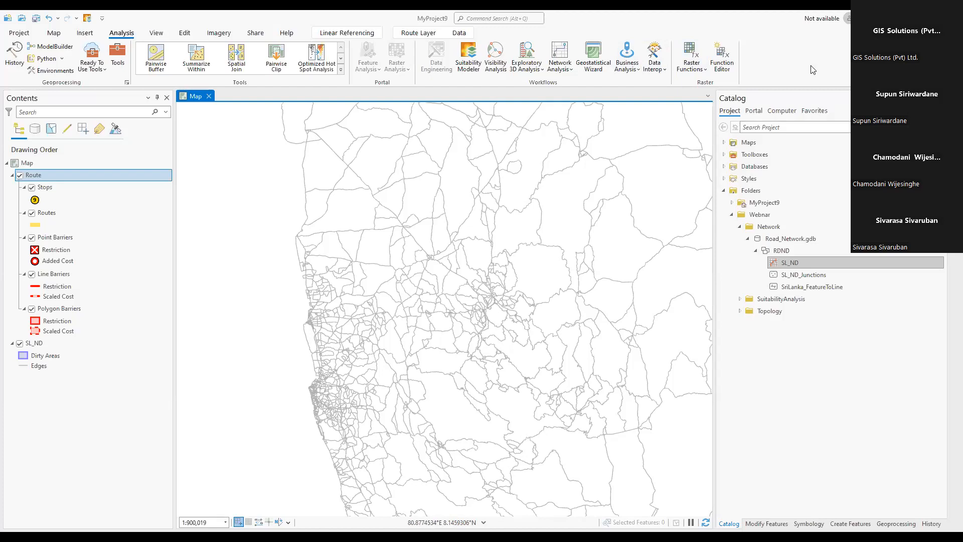
- Compare the layer-specific tools offered for the SL_ND layer and the Route layer
click(762, 190)
drag(167, 25, 264, 15)
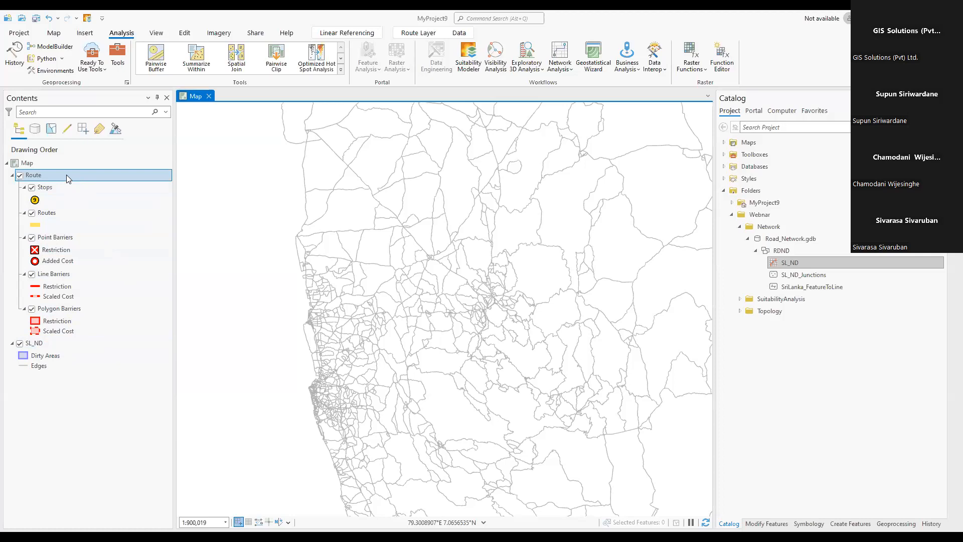
click(48, 344)
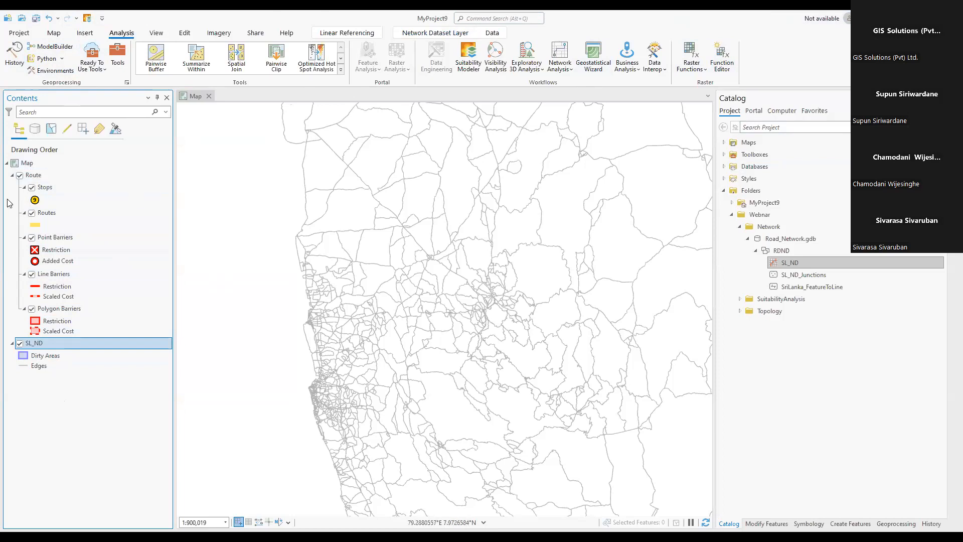
click(38, 176)
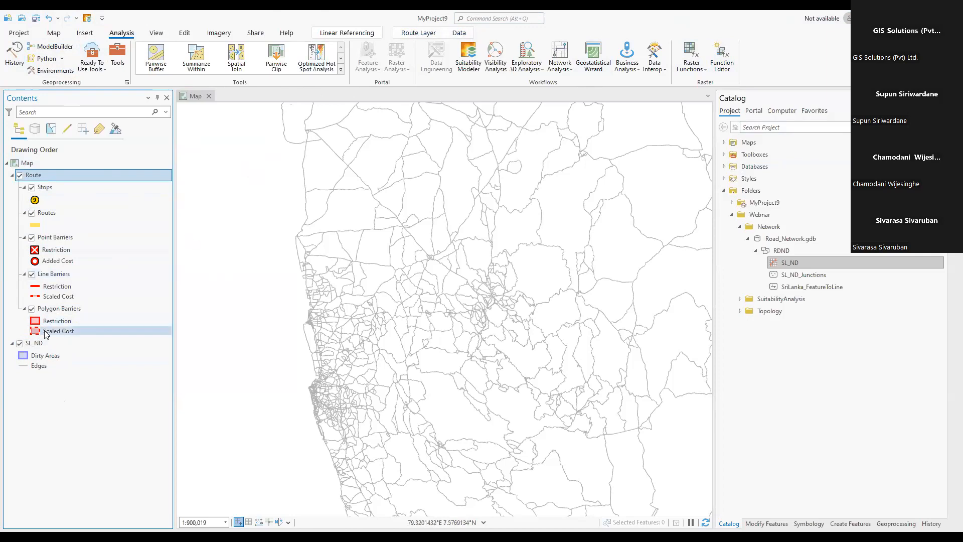
click(34, 345)
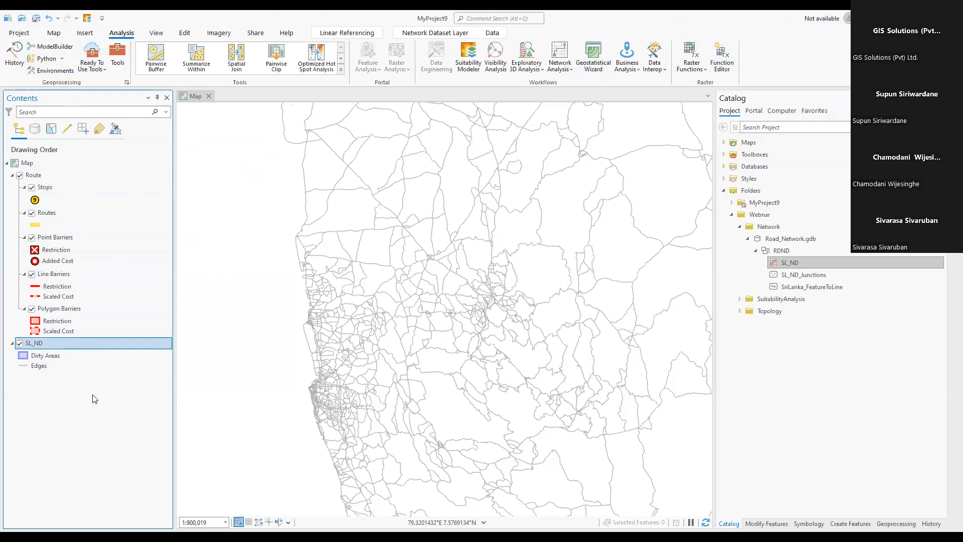
click(45, 176)
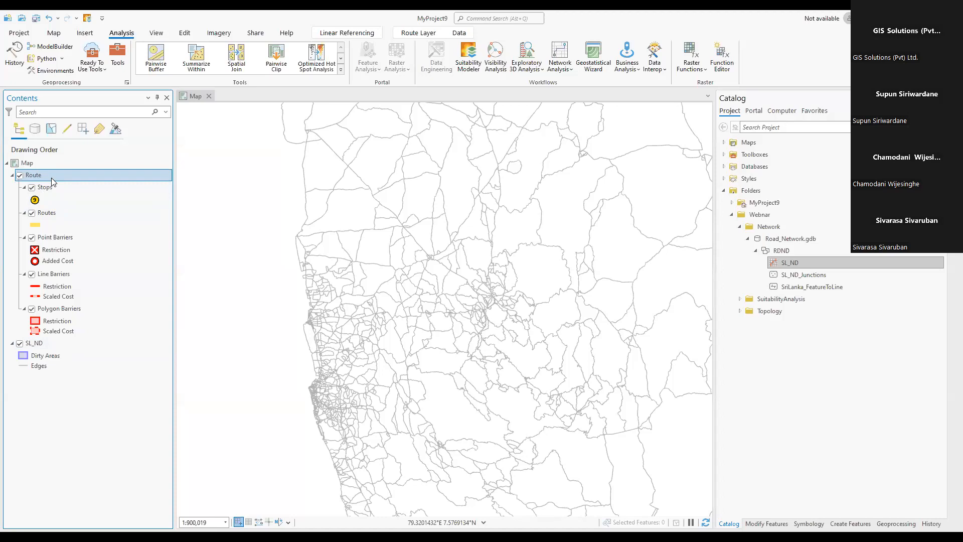
- Create two stops for the Route layer, one in the dense southwestern road network and one farther northeast
click(421, 33)
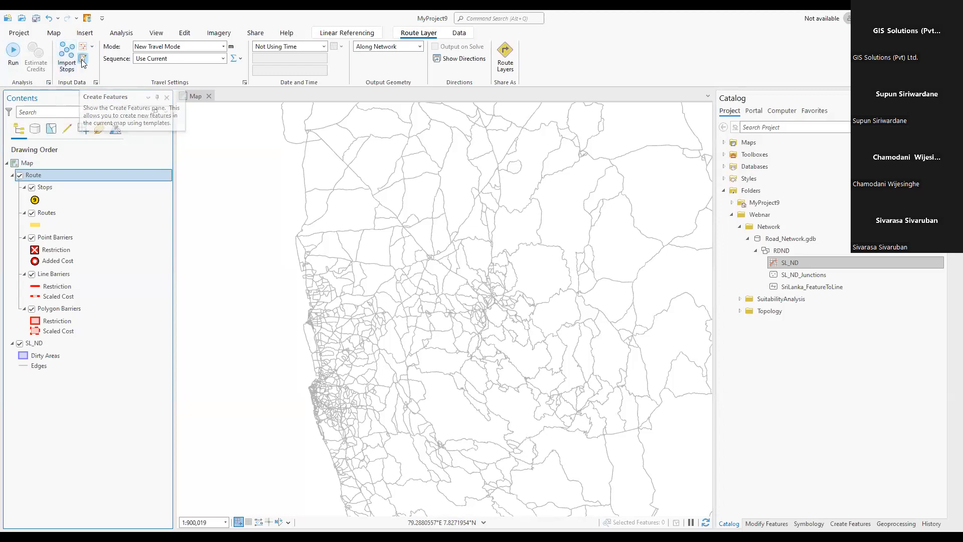
click(83, 59)
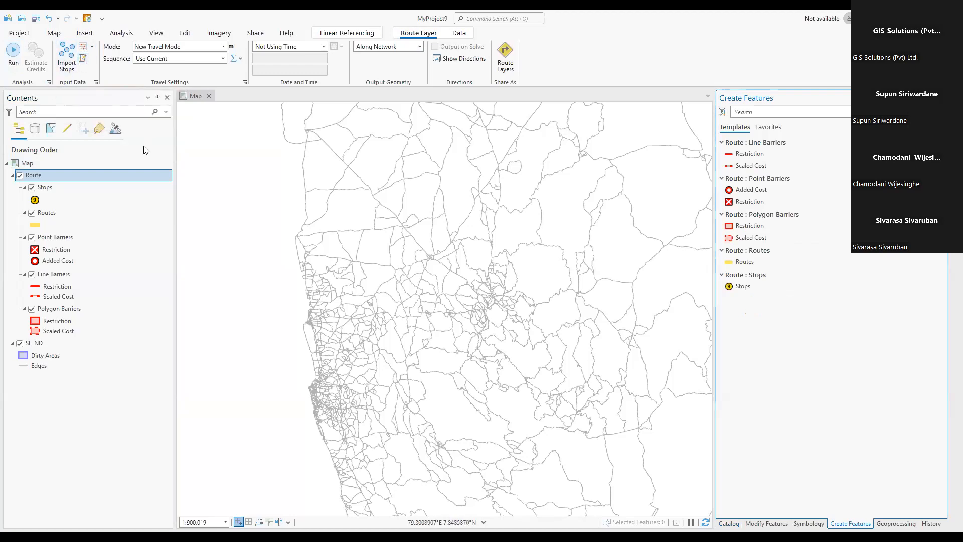
click(737, 290)
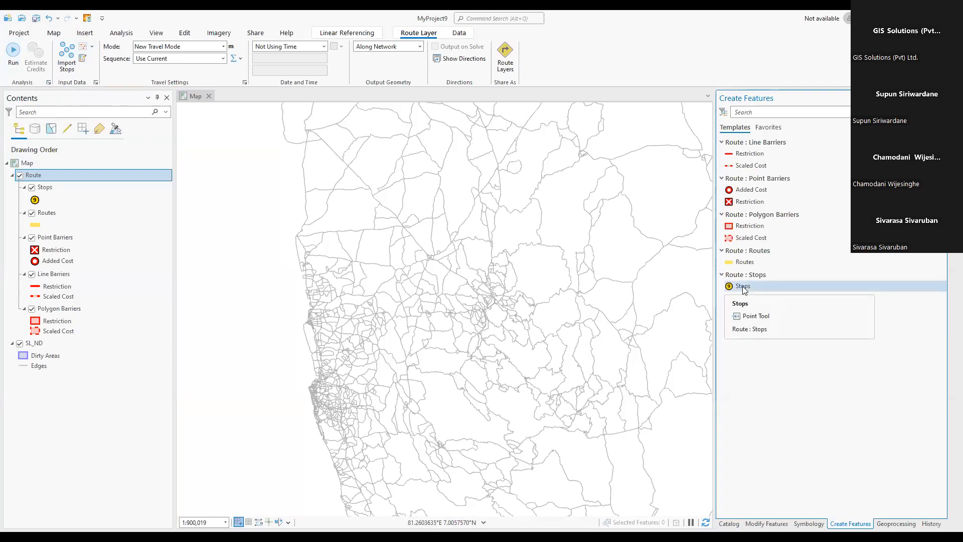
click(733, 288)
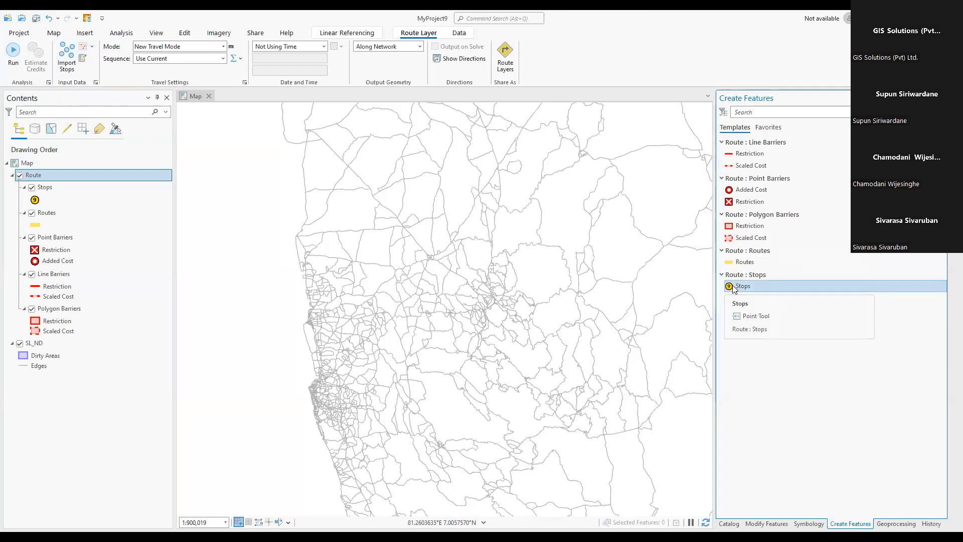
click(733, 289)
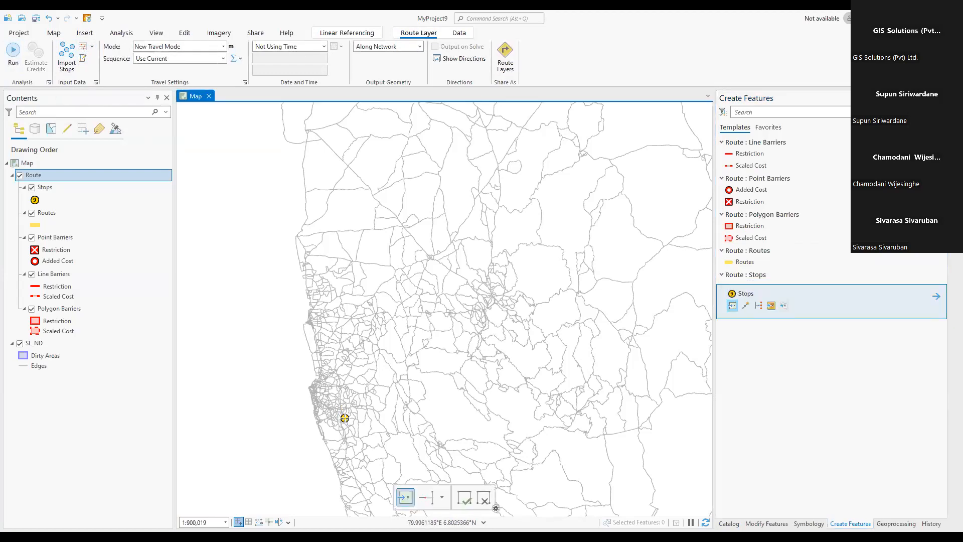
click(344, 417)
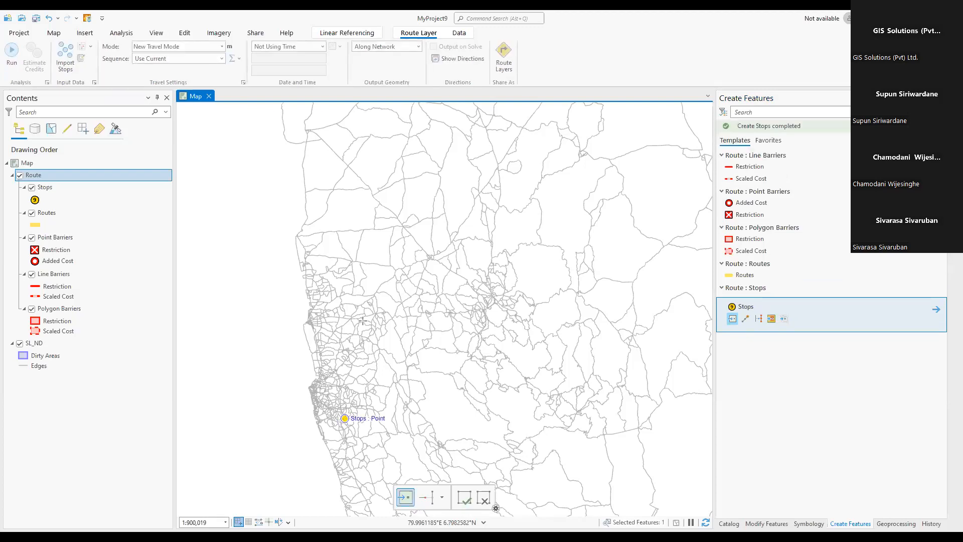
click(460, 231)
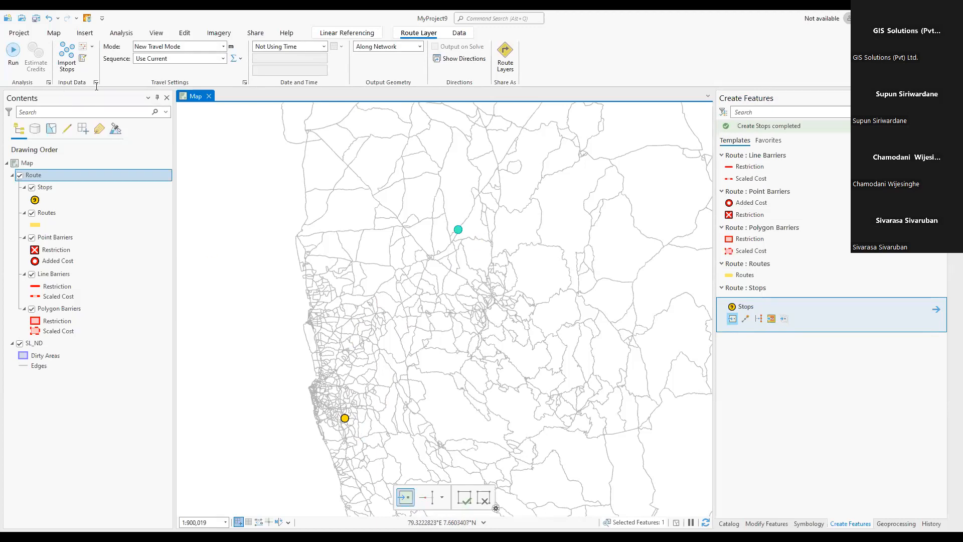
- Solve the Route layer to generate the shortest path between the two stops
click(13, 49)
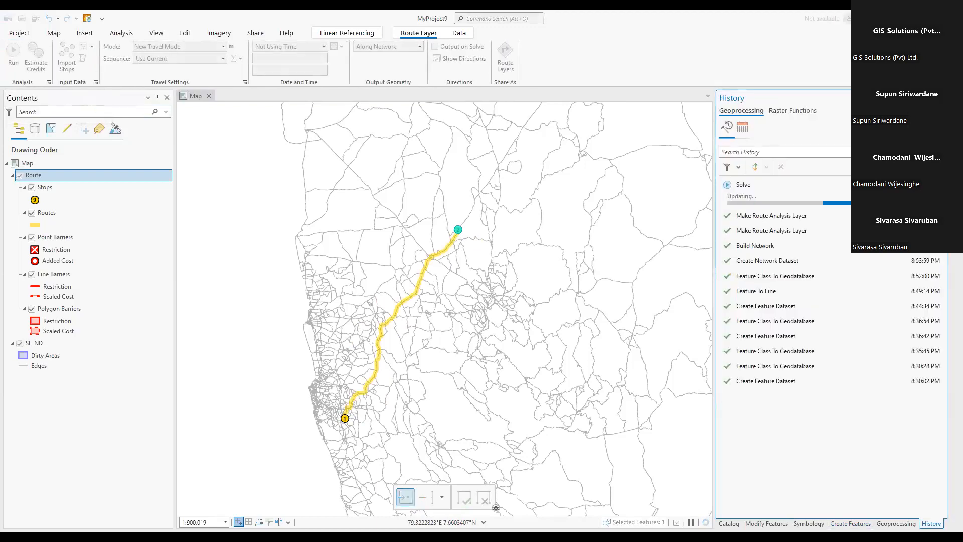
scroll(366, 364, up, 2)
scroll(414, 337, up, 2)
- Identify the solved route on the map and examine its Total_Length attribute
click(389, 353)
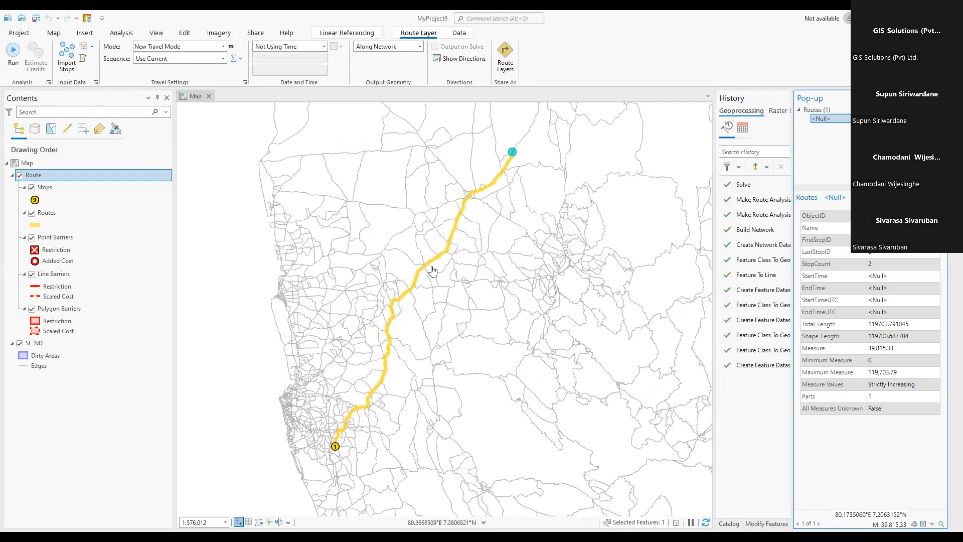
click(391, 344)
click(419, 279)
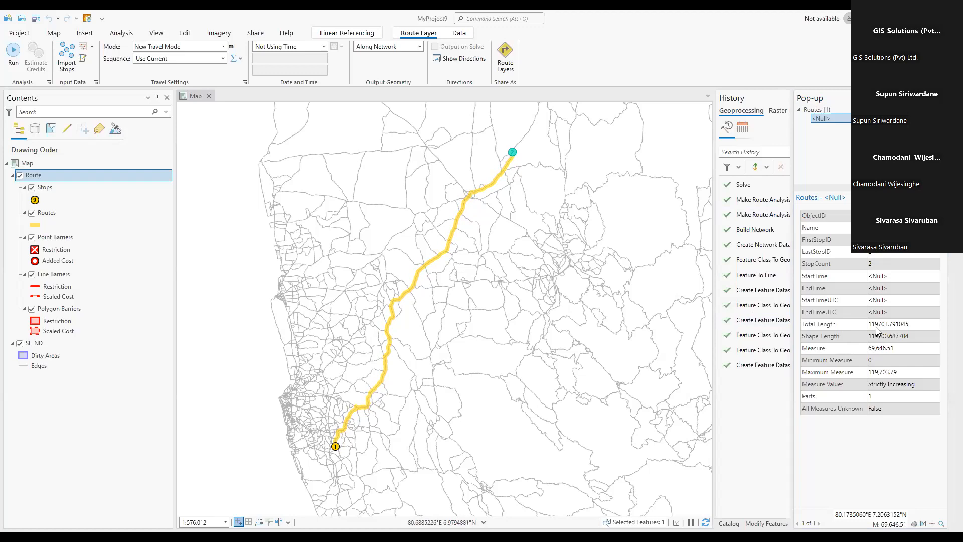
drag(877, 326, 868, 327)
double_click(902, 322)
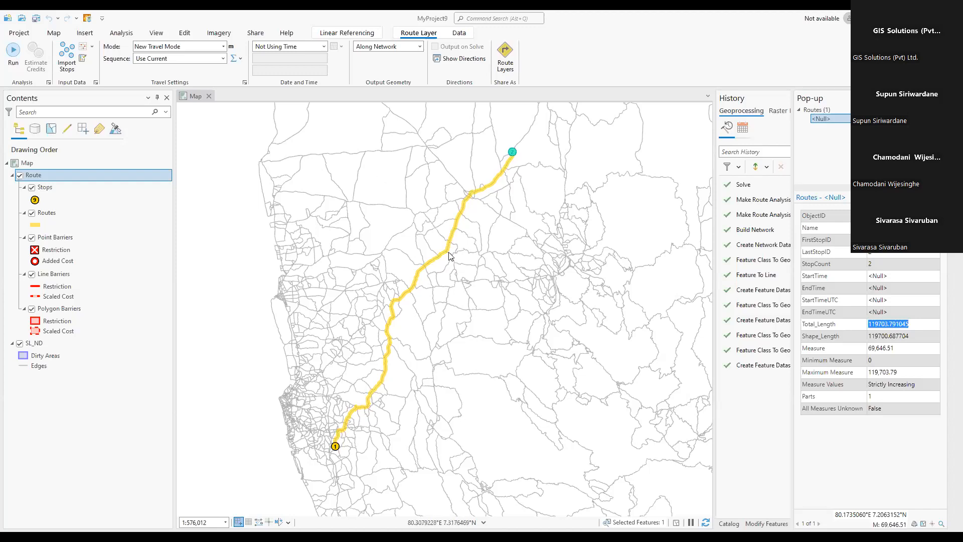
- Identify the route once more, and hide and redisplay the Routes sublayer to compare it with the roads
click(417, 276)
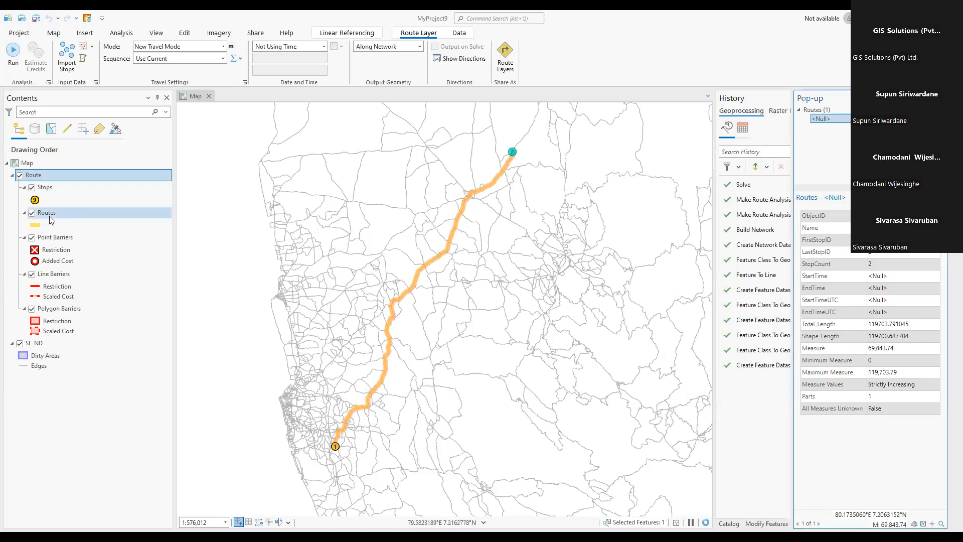
click(32, 214)
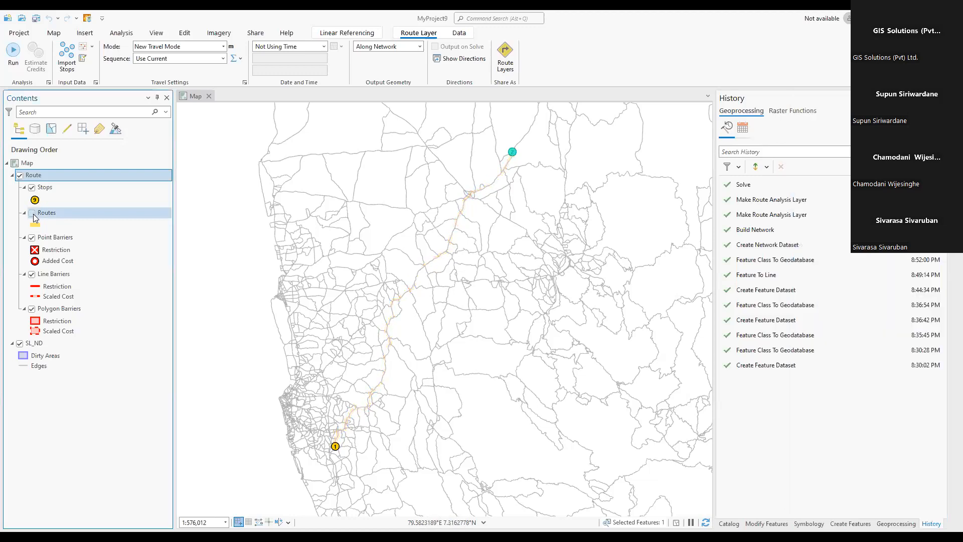
click(32, 214)
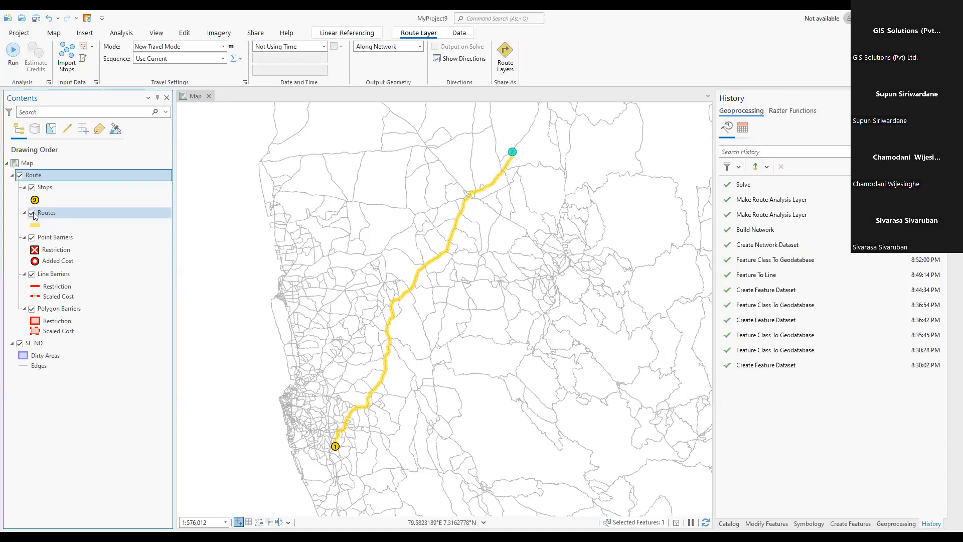
- Export the Routes sublayer to a new feature class named Routes_ExportFeatures
right_click(34, 216)
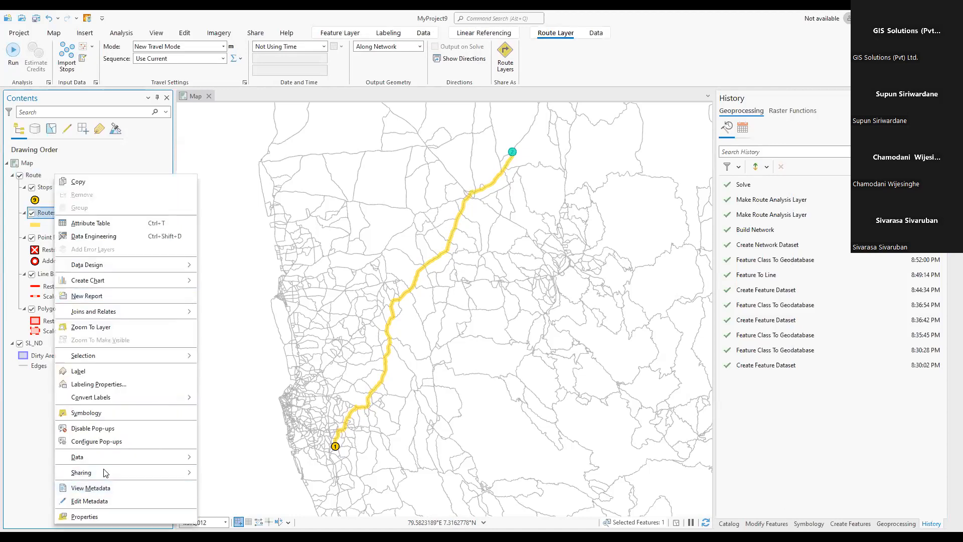
mouse_move(98, 458)
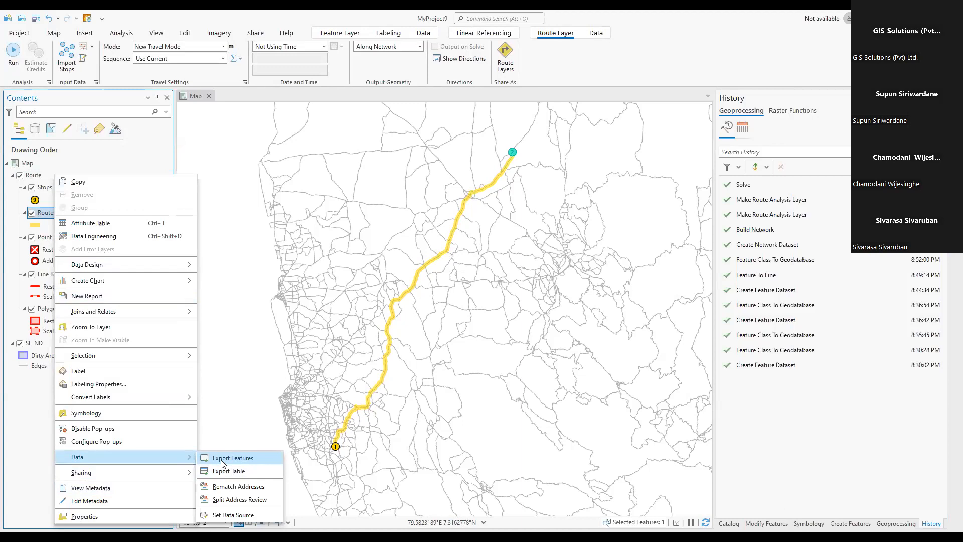
click(222, 460)
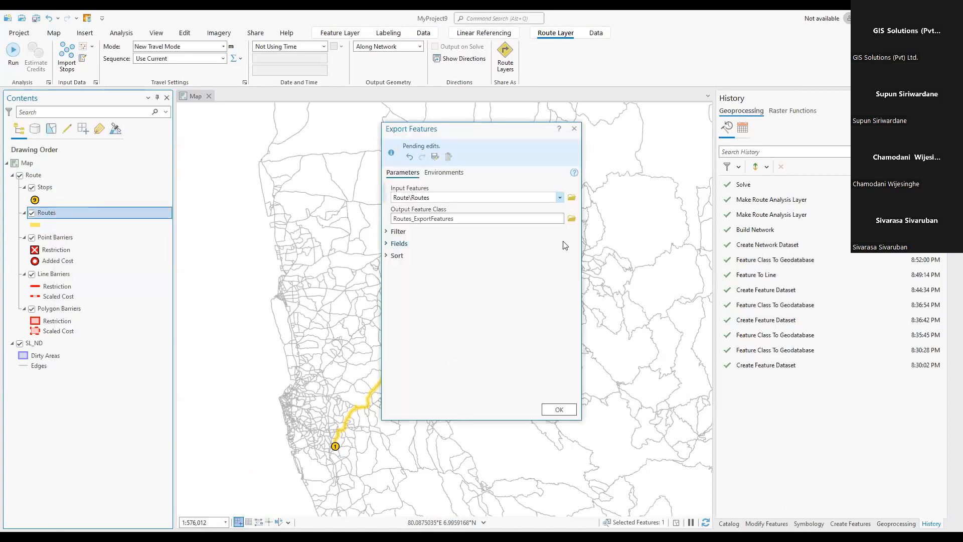
click(560, 408)
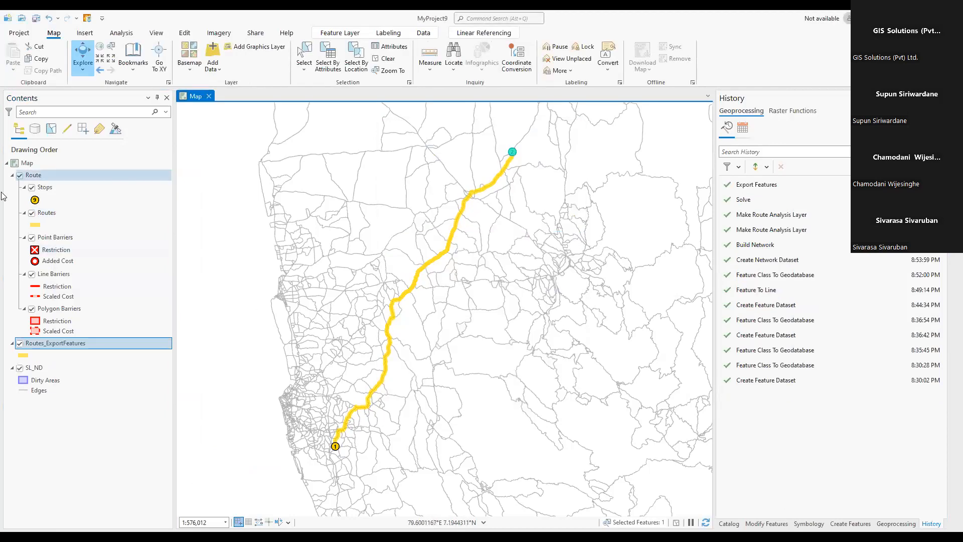
- Hide the Route layer, and hide and redisplay Routes_ExportFeatures to check the exported route against the roads
click(20, 175)
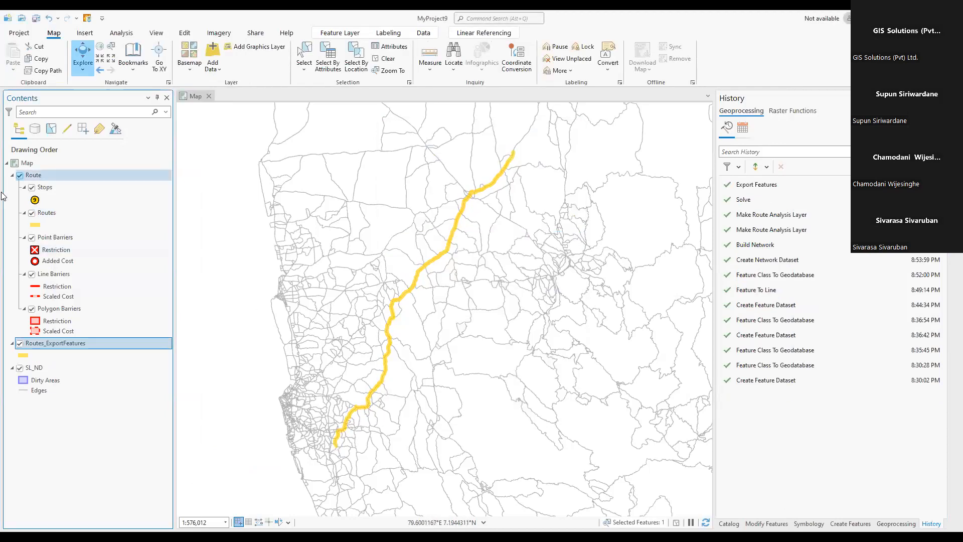
click(19, 344)
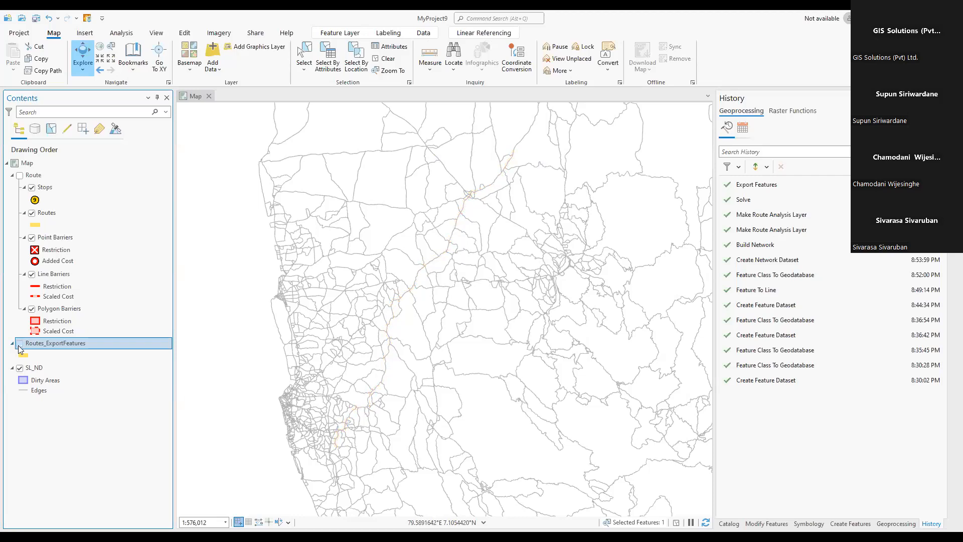
click(20, 344)
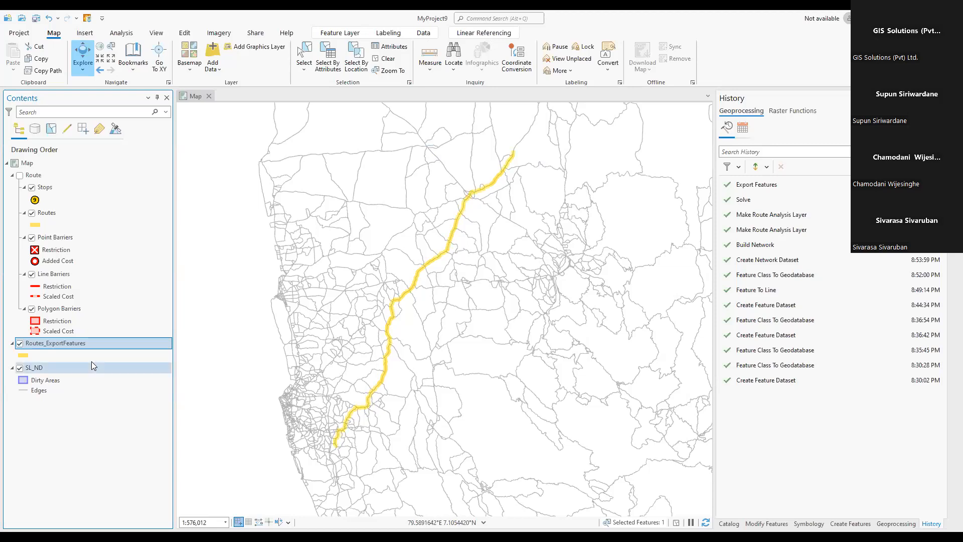
drag(445, 334, 466, 313)
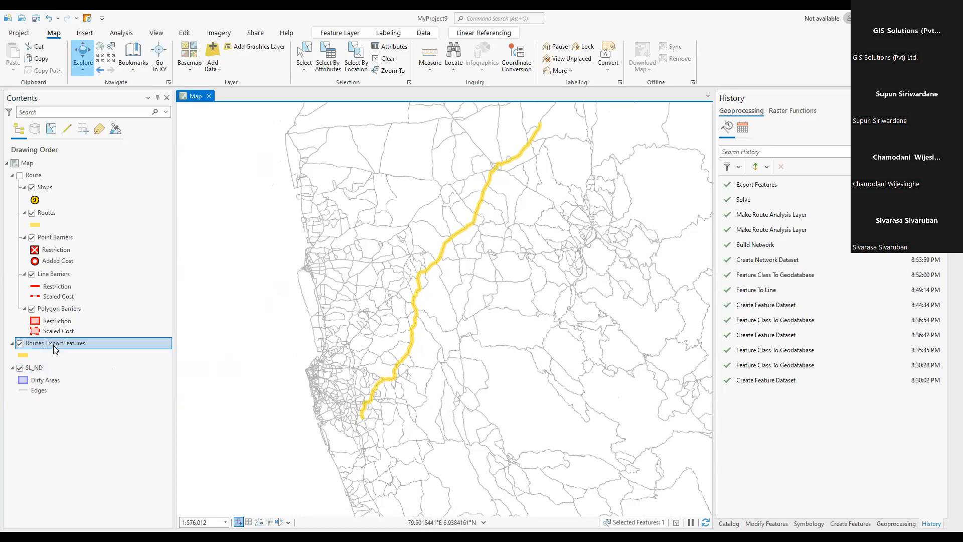
- Look at the attribute table of Routes_ExportFeatures and save all pending edits
right_click(56, 350)
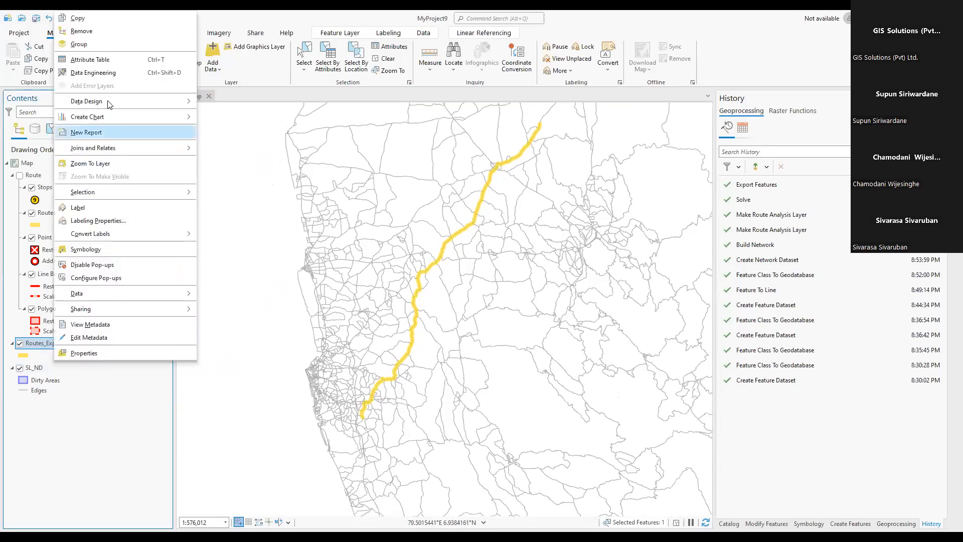
click(100, 68)
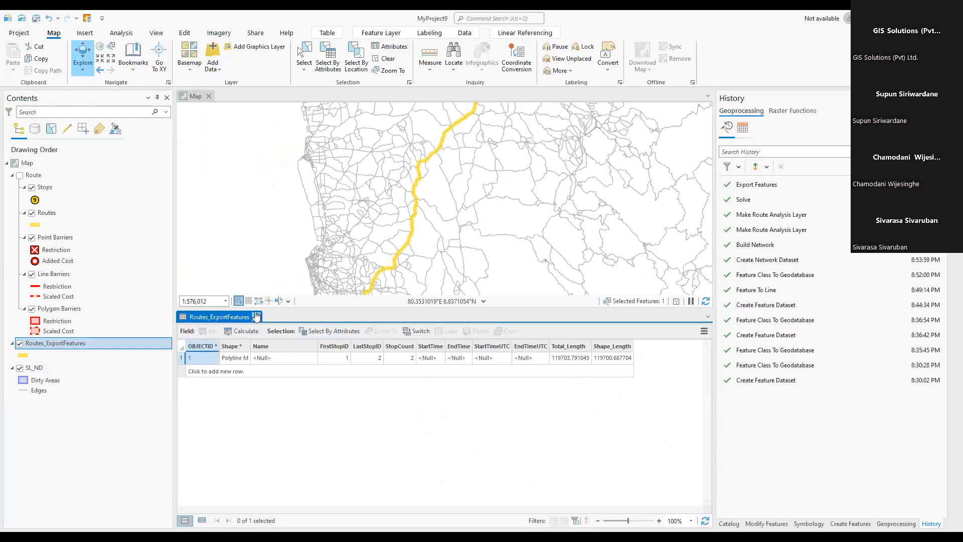
click(185, 32)
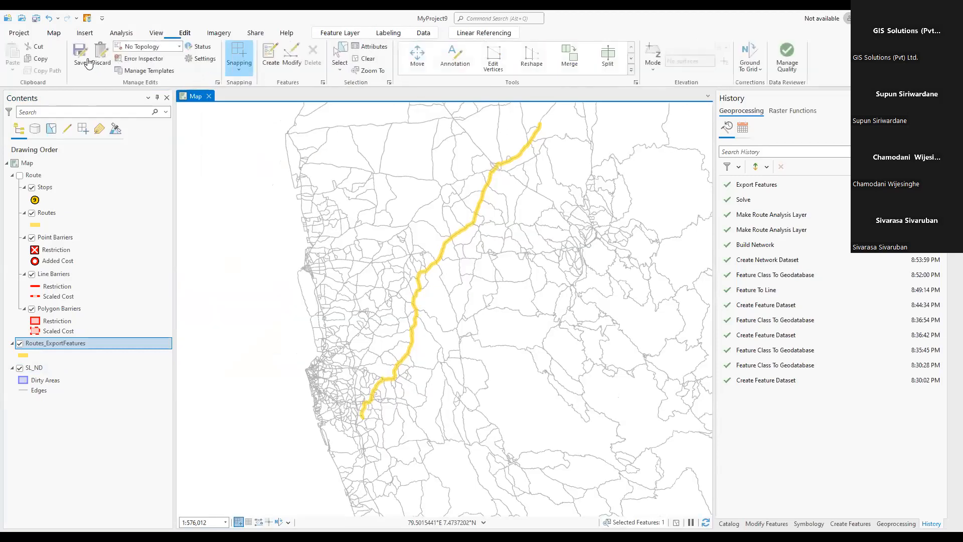
click(81, 58)
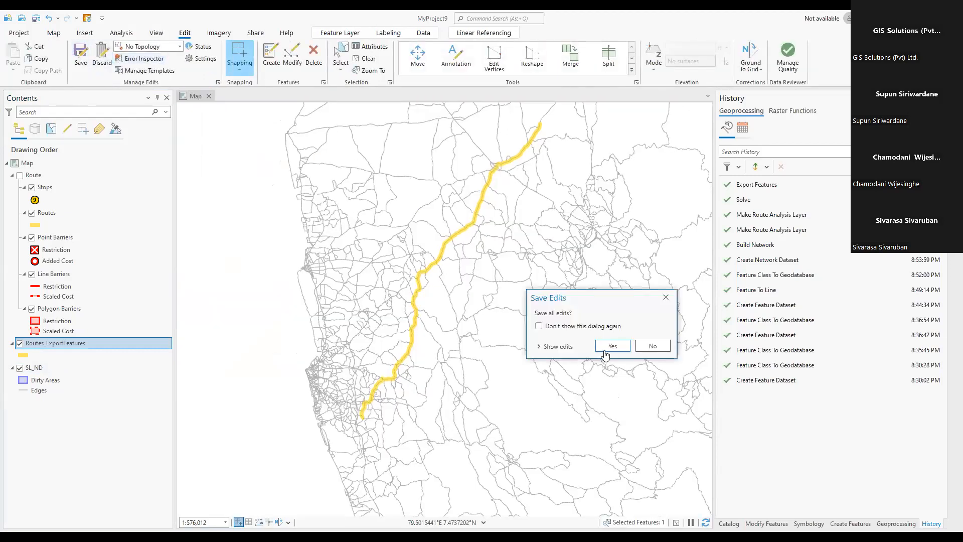
click(605, 353)
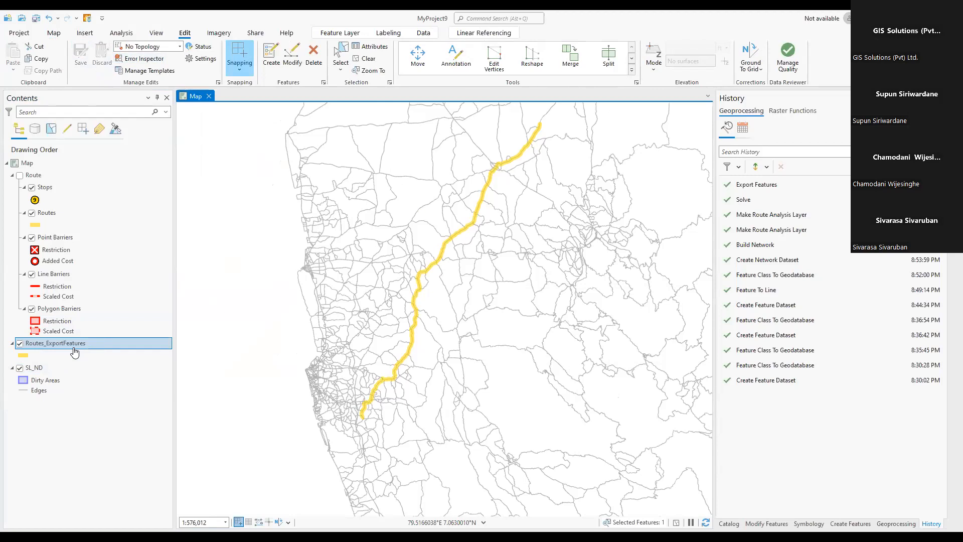
- Add a field named Time with data type Double to the Routes_ExportFeatures attribute table and save the field changes
right_click(74, 353)
click(121, 61)
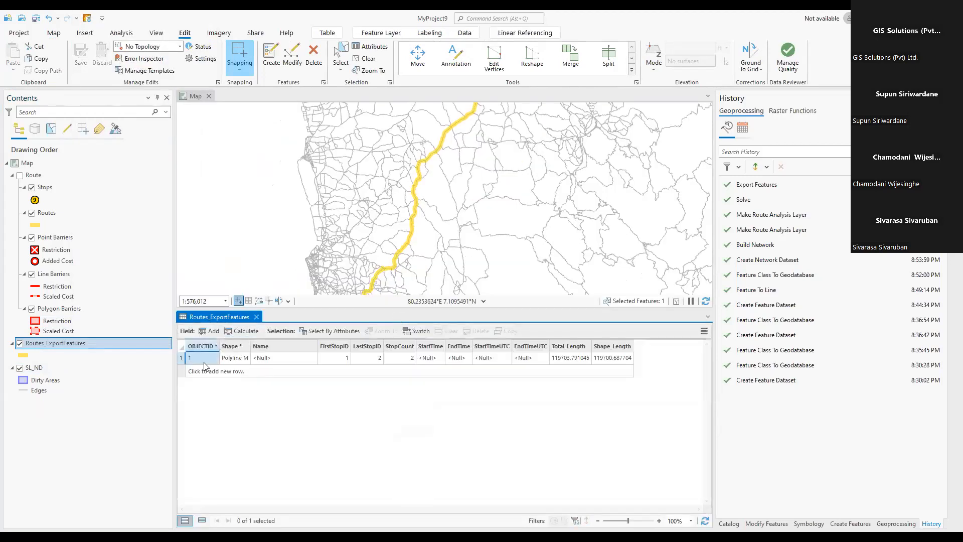
click(210, 332)
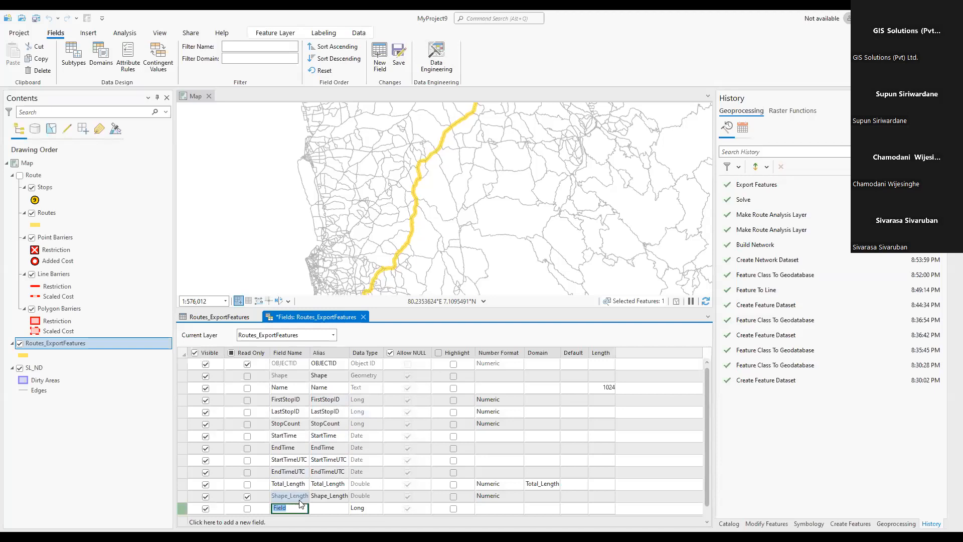
text(Time)
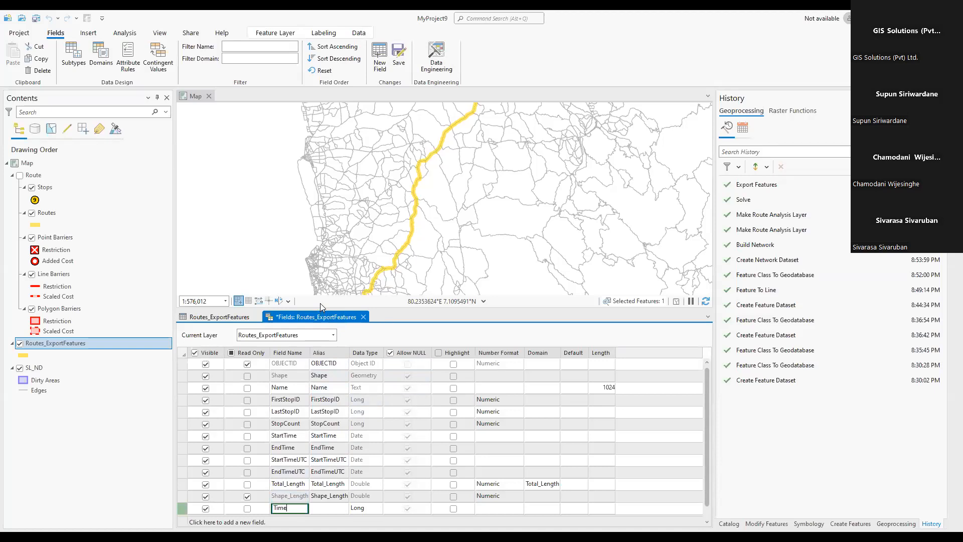
click(318, 280)
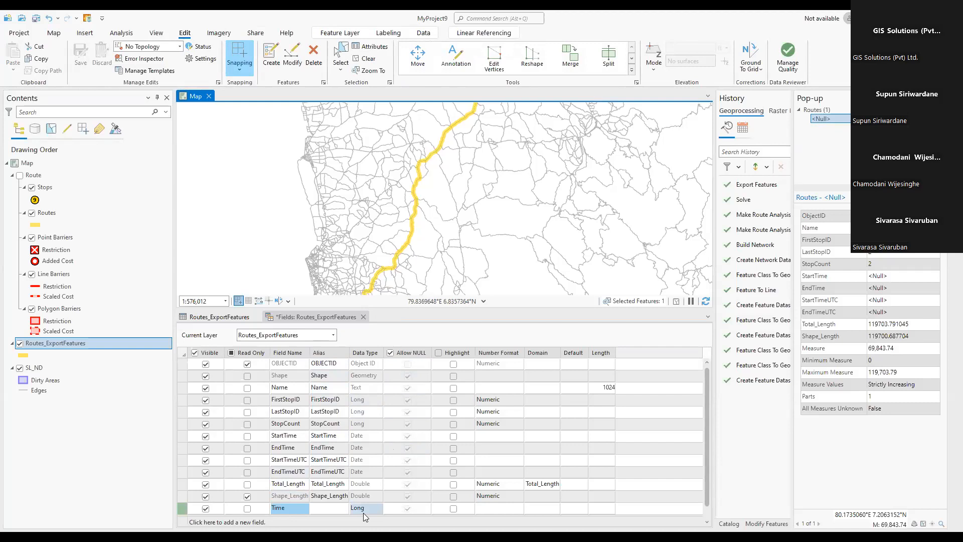
click(378, 509)
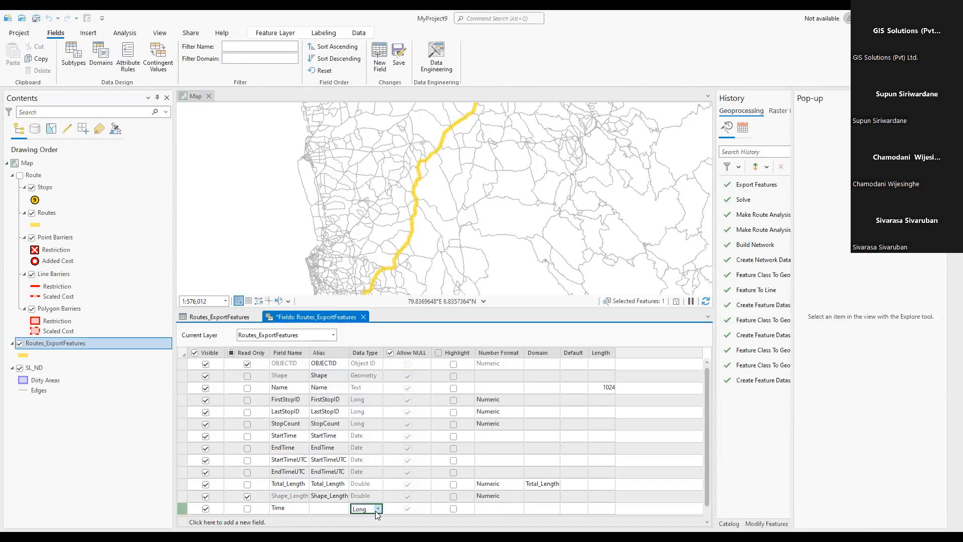
click(377, 509)
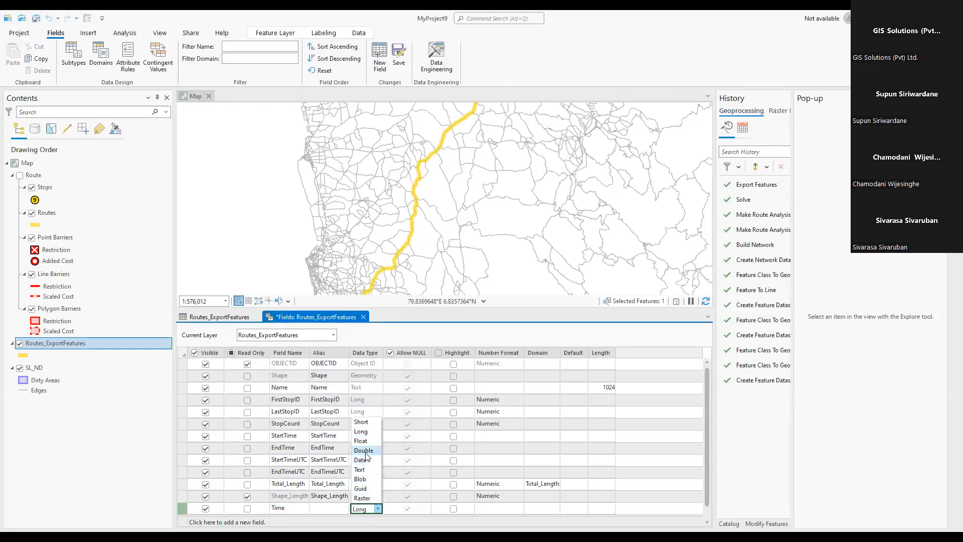
click(365, 451)
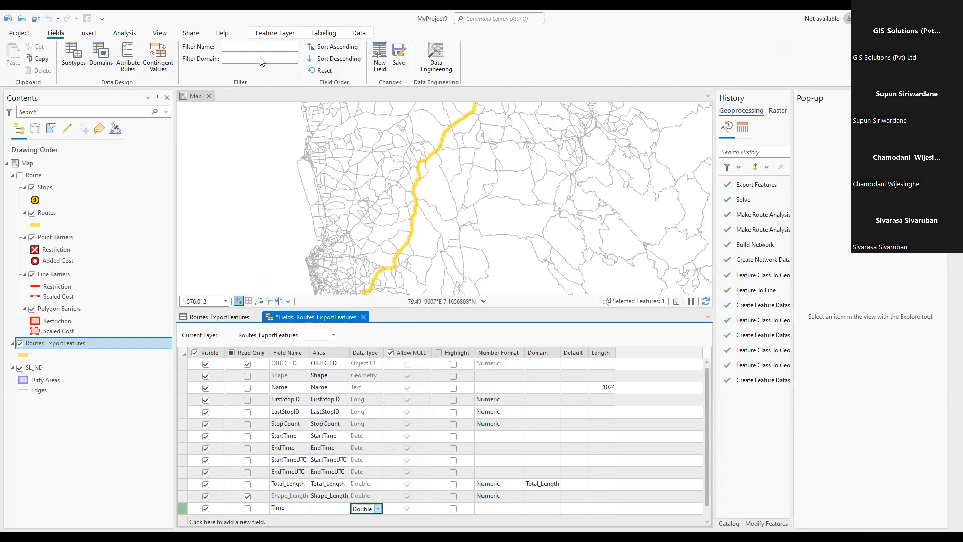
click(391, 57)
click(361, 317)
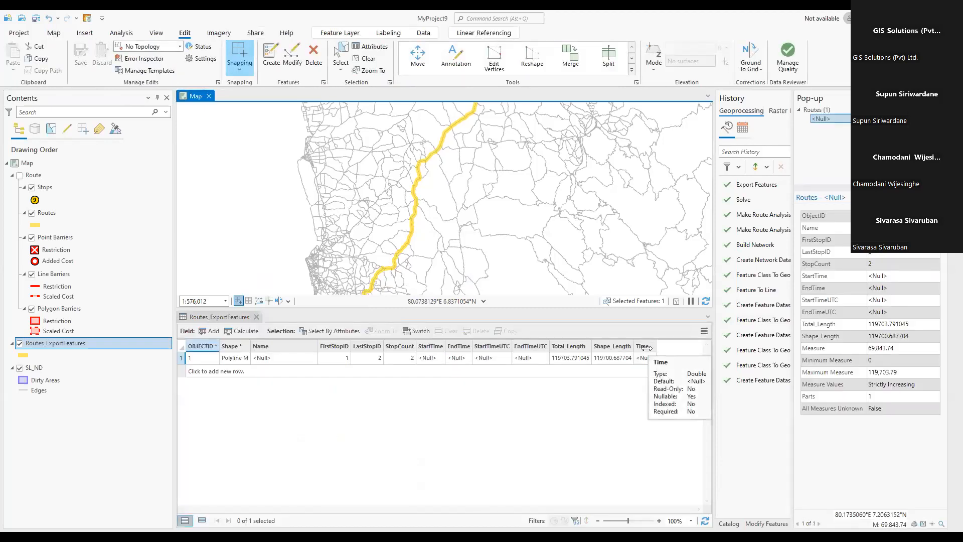
- Calculate the Time field of Routes_ExportFeatures with the Python 3 expression (!Total_Length! /1000) / 70
click(643, 346)
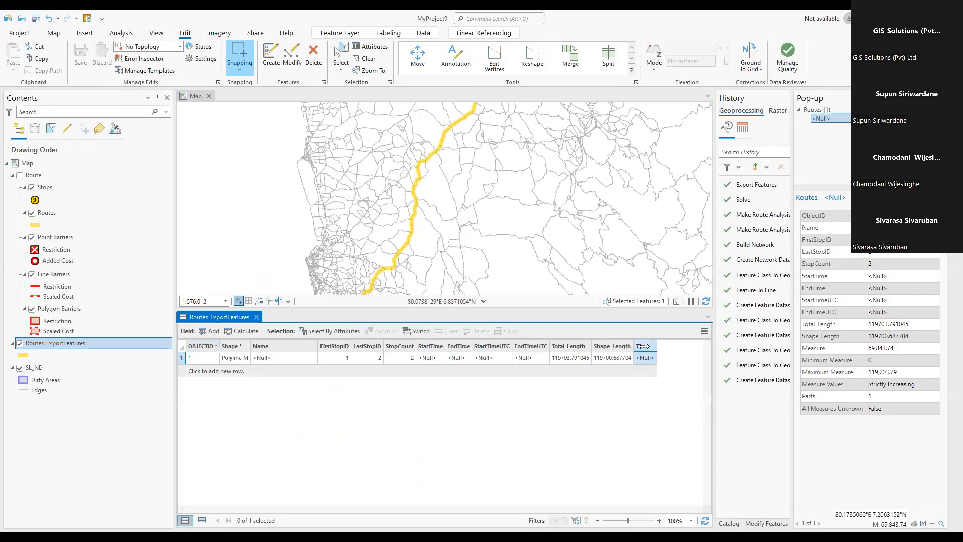
right_click(644, 346)
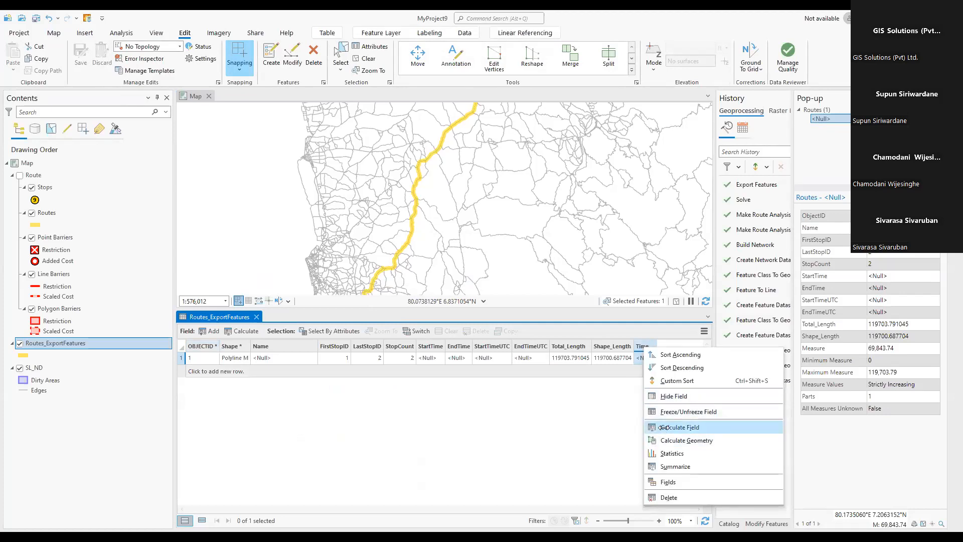
click(664, 428)
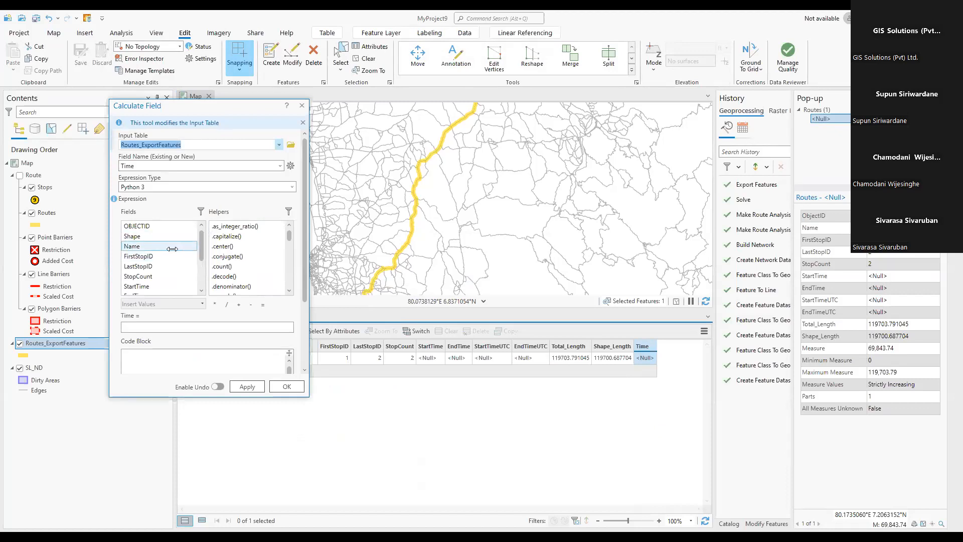
scroll(172, 253, down, 2)
scroll(171, 258, down, 1)
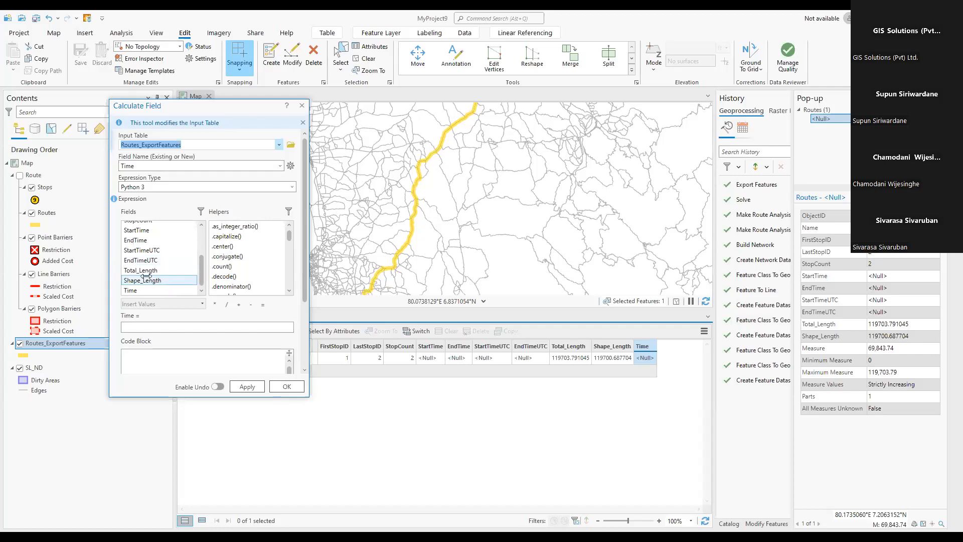
double_click(146, 272)
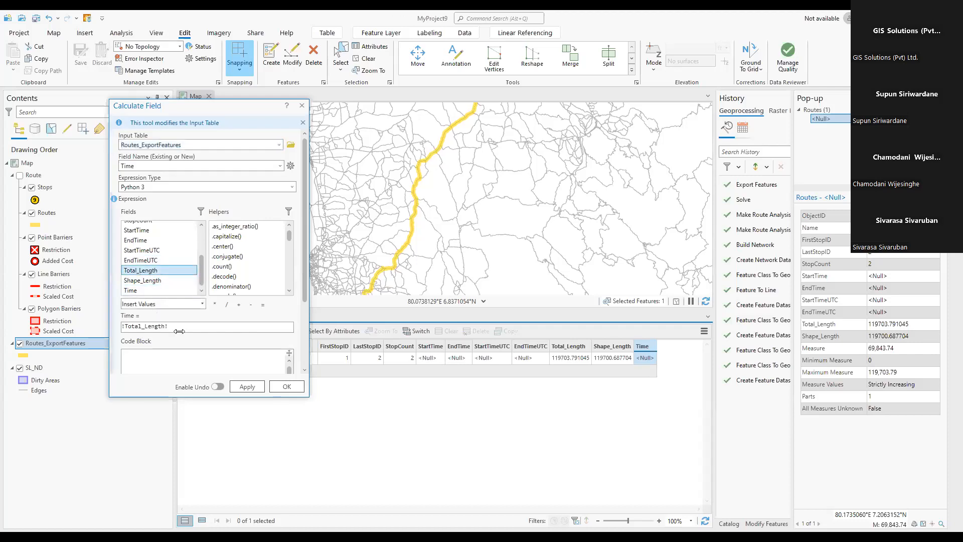
click(226, 305)
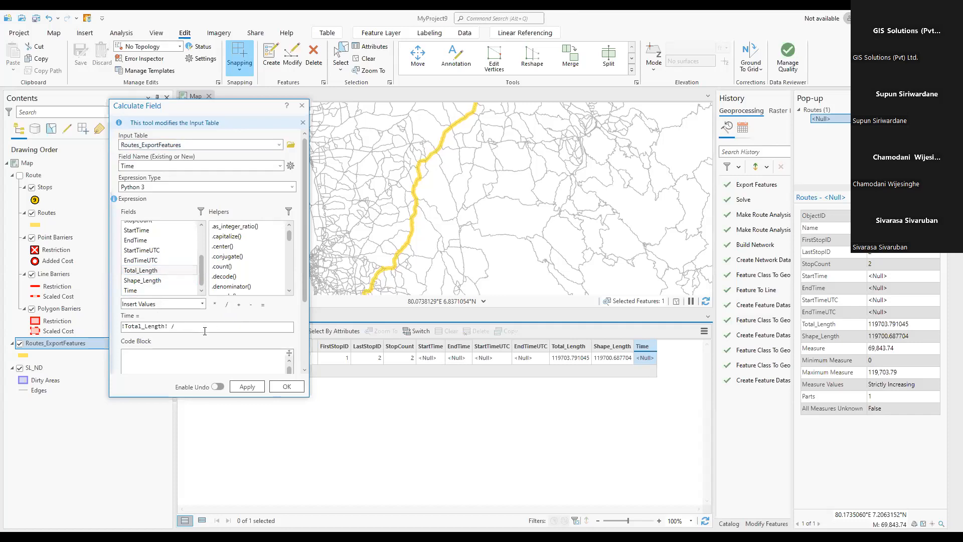
text(1000))
click(123, 327)
text(()
text(70)
click(226, 305)
click(247, 386)
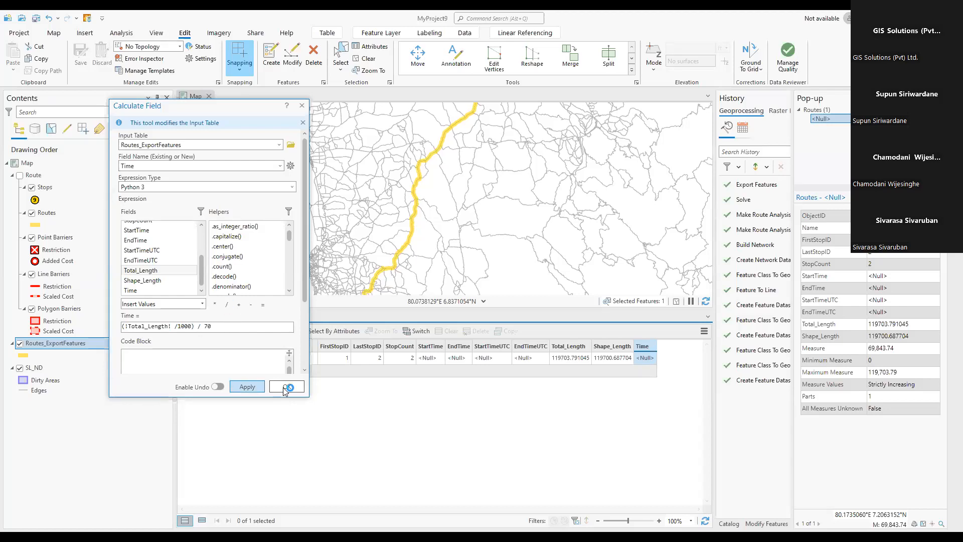
click(285, 390)
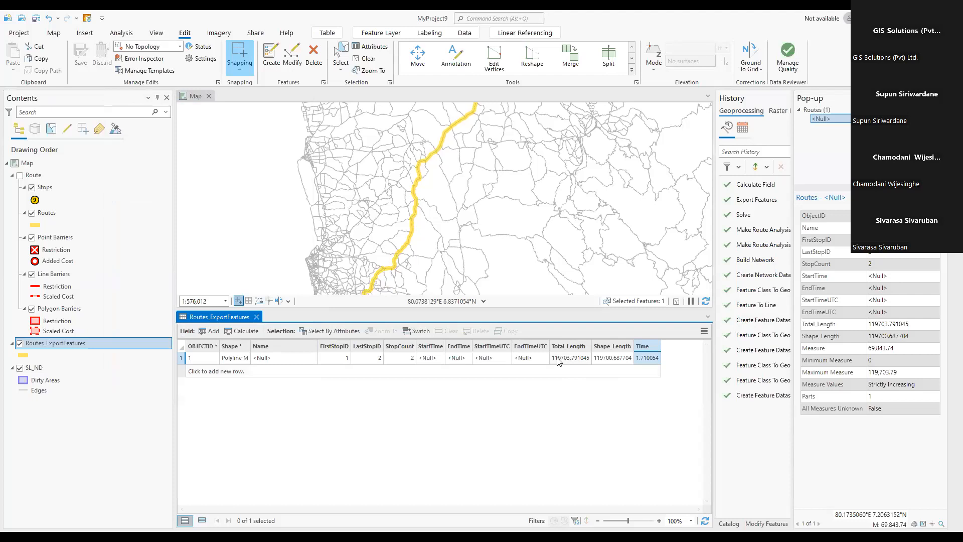
- Recalculate the Time field without the speed divisor, using the expression (!Total_Length! /1000)
right_click(648, 345)
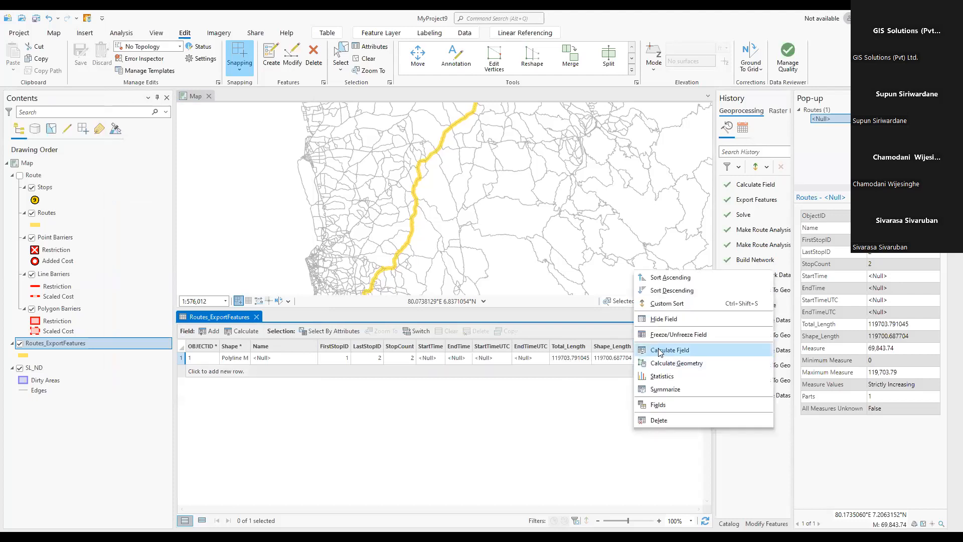
click(658, 350)
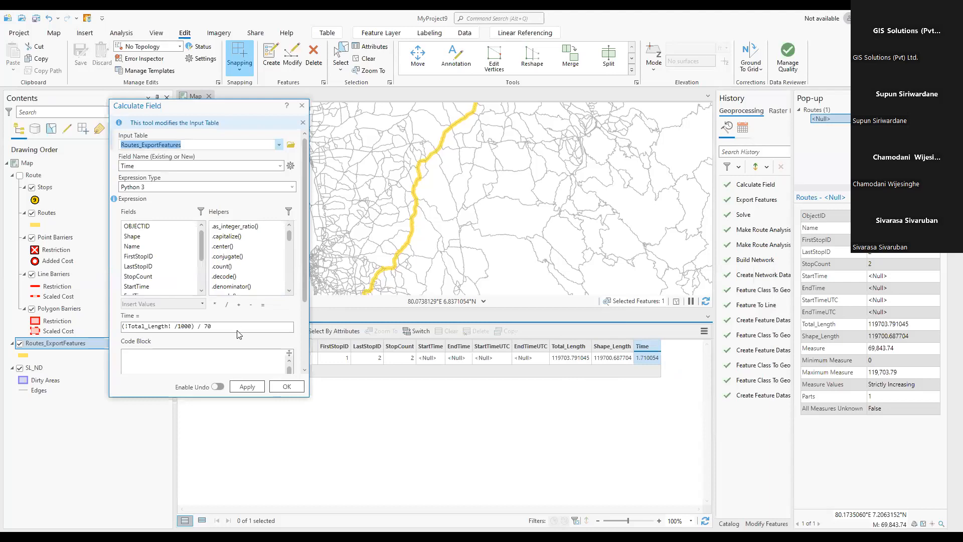
click(200, 327)
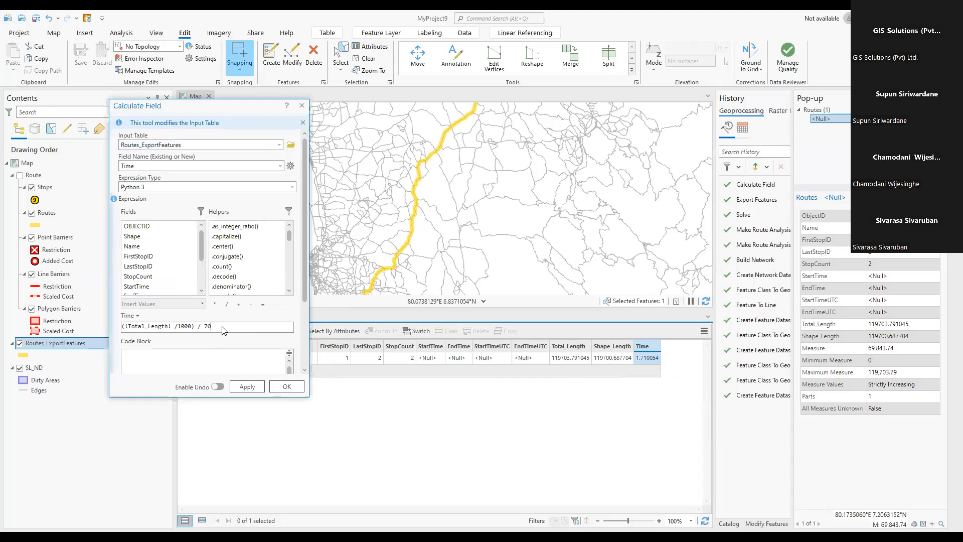
key(BackSpace)
key(BackSpace)
key(BackSpace)
key(BackSpace)
click(242, 386)
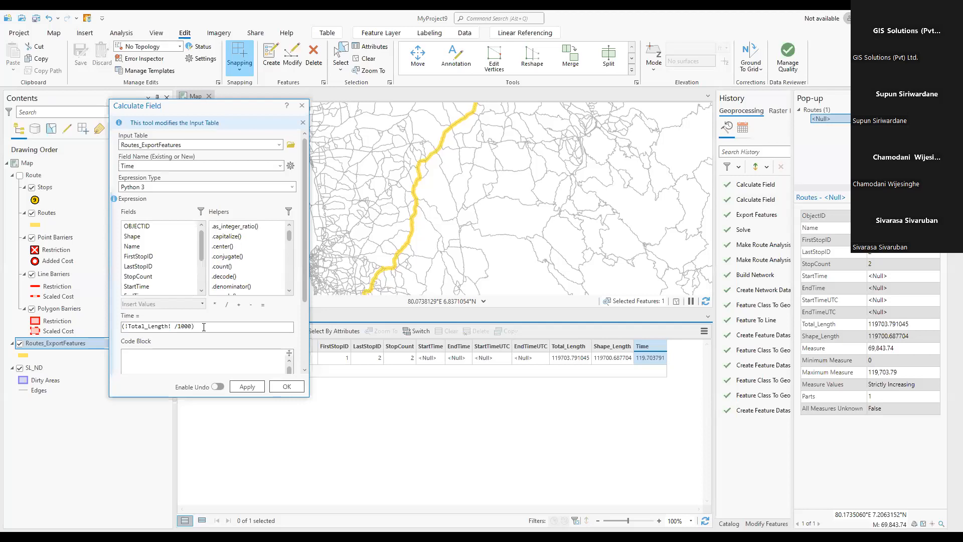
- Recalculate the Time field with the expression (!Total_Length! /1000) / 50 and close the Calculate Field tool
click(226, 304)
text(50)
click(251, 388)
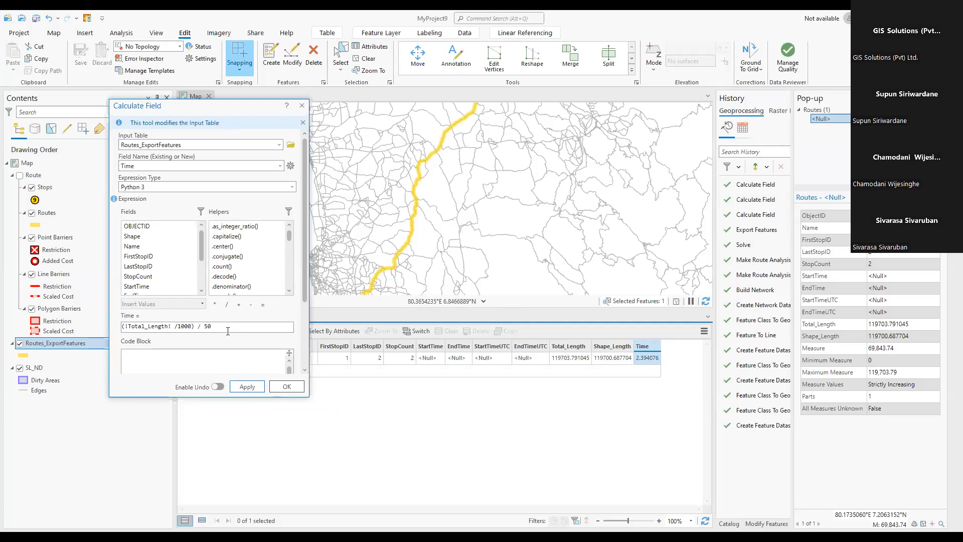
click(302, 106)
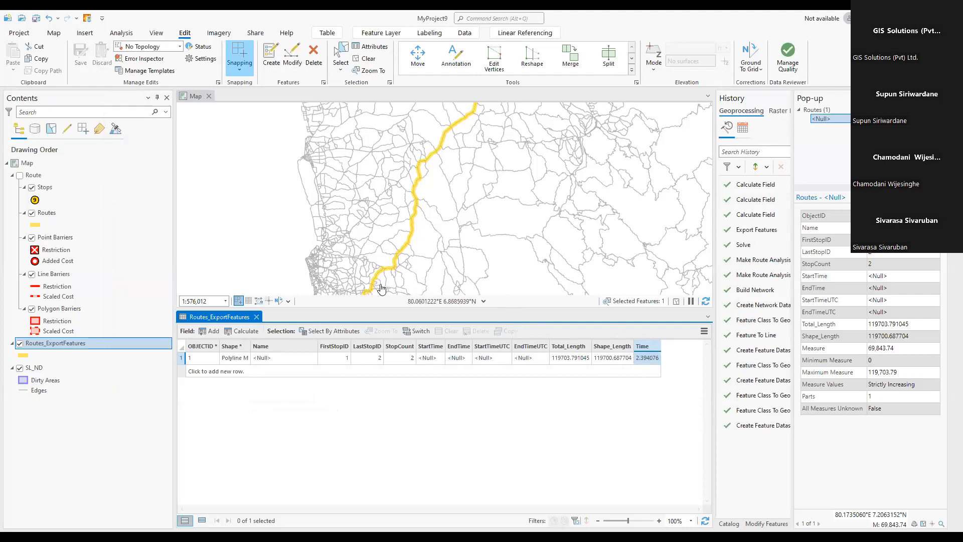
- Close the Routes_ExportFeatures attribute table and inspect the exported route's attributes in its map pop-up
click(256, 318)
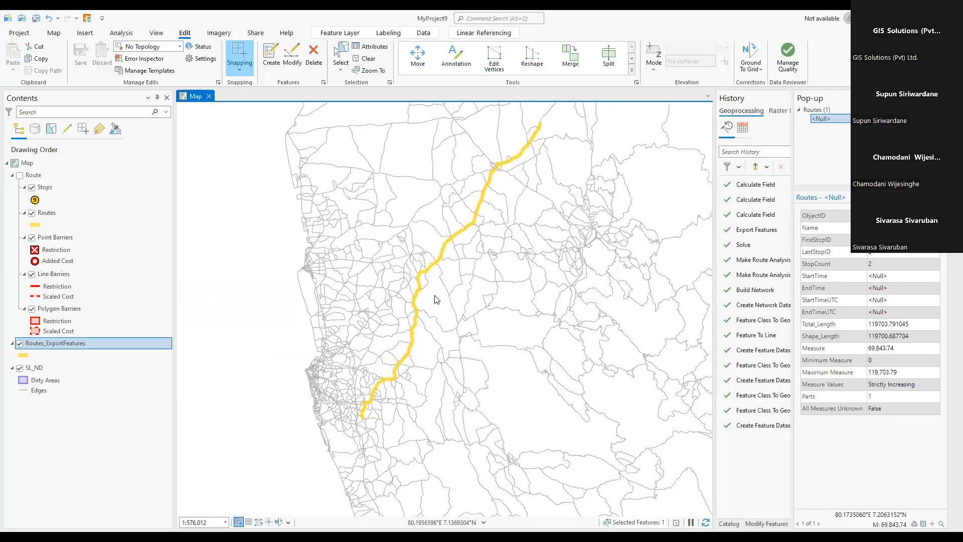
click(428, 268)
click(428, 269)
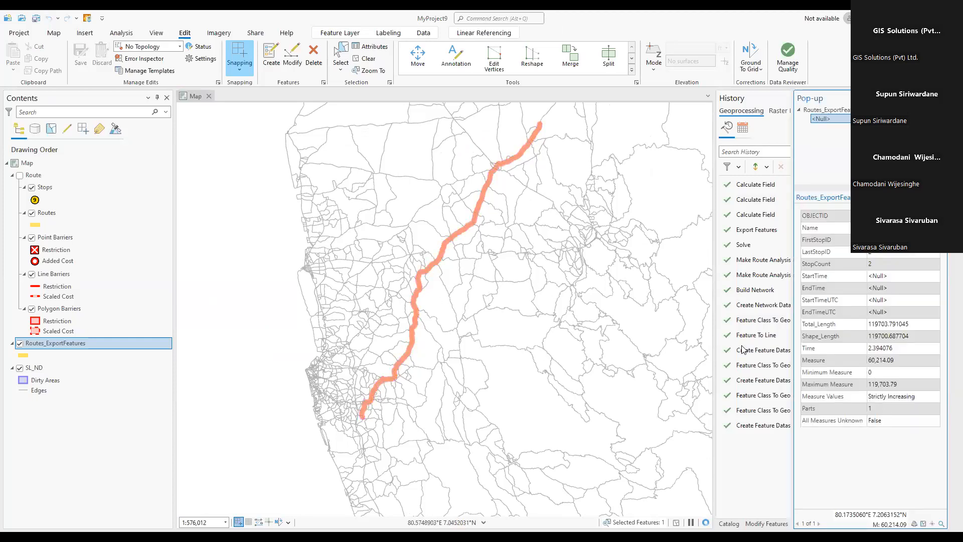
click(444, 255)
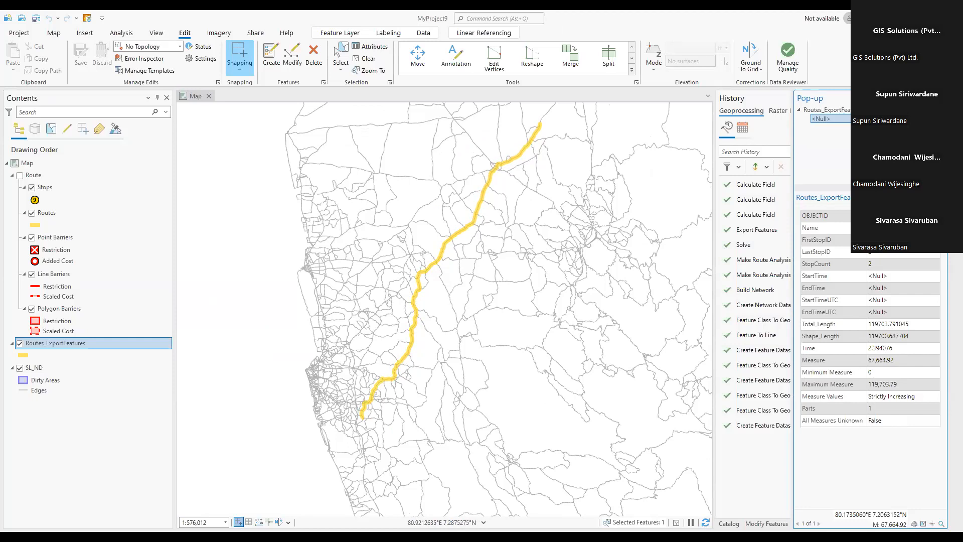
- Examine the cost attributes of the SL_ND network dataset, check the options for adding a new cost, and close its properties
click(741, 524)
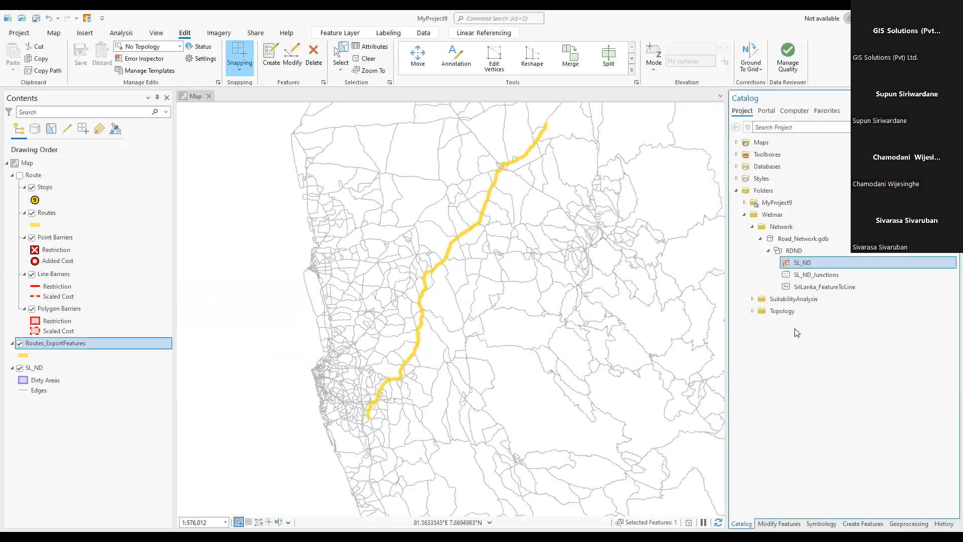
right_click(792, 269)
click(803, 255)
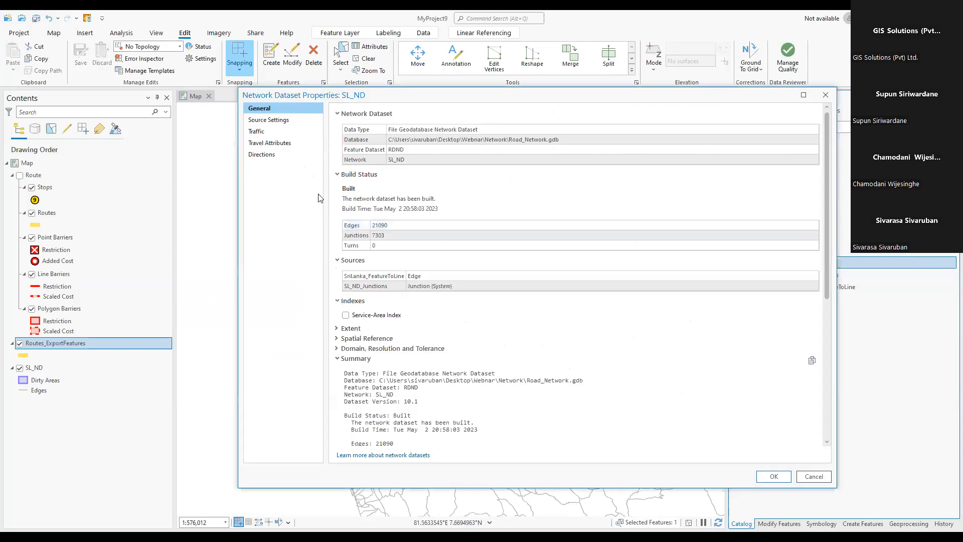
click(266, 145)
click(380, 109)
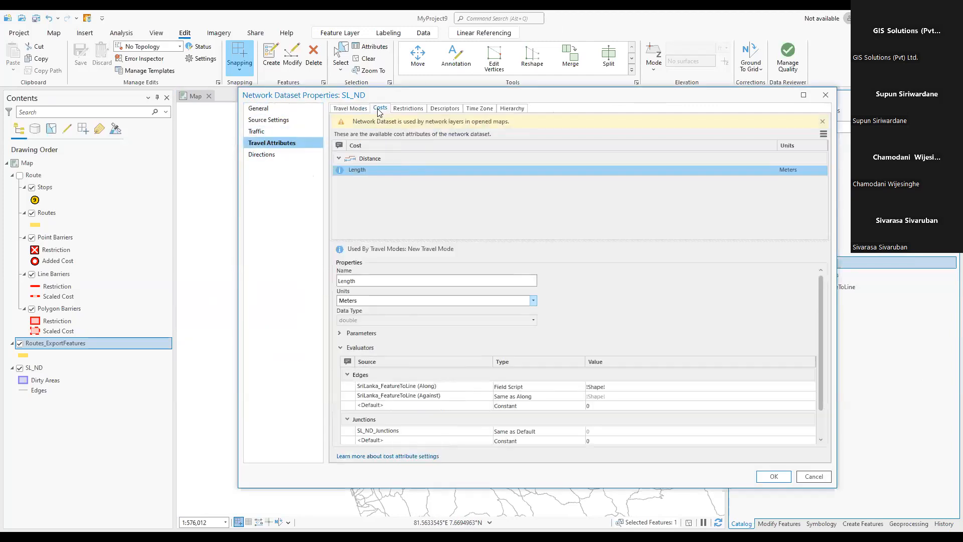
click(821, 135)
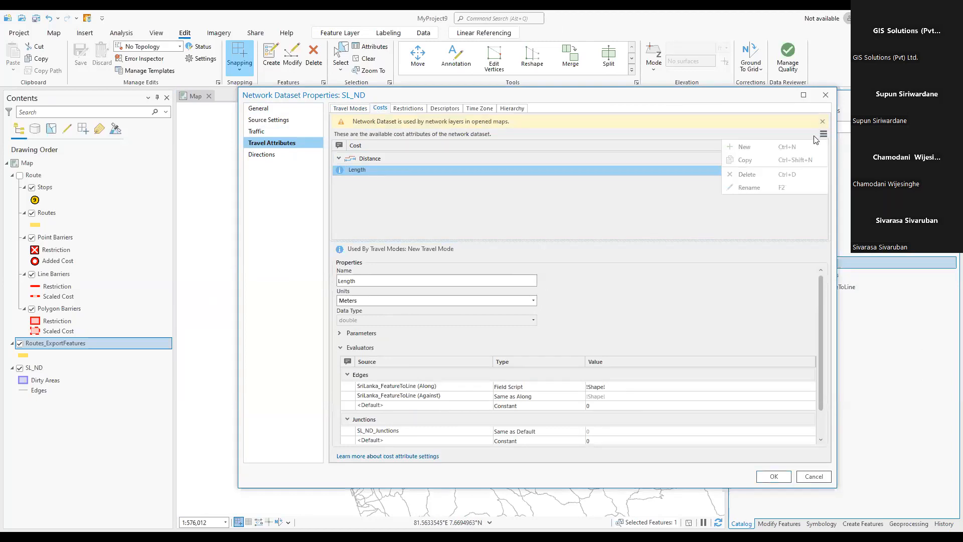
click(490, 178)
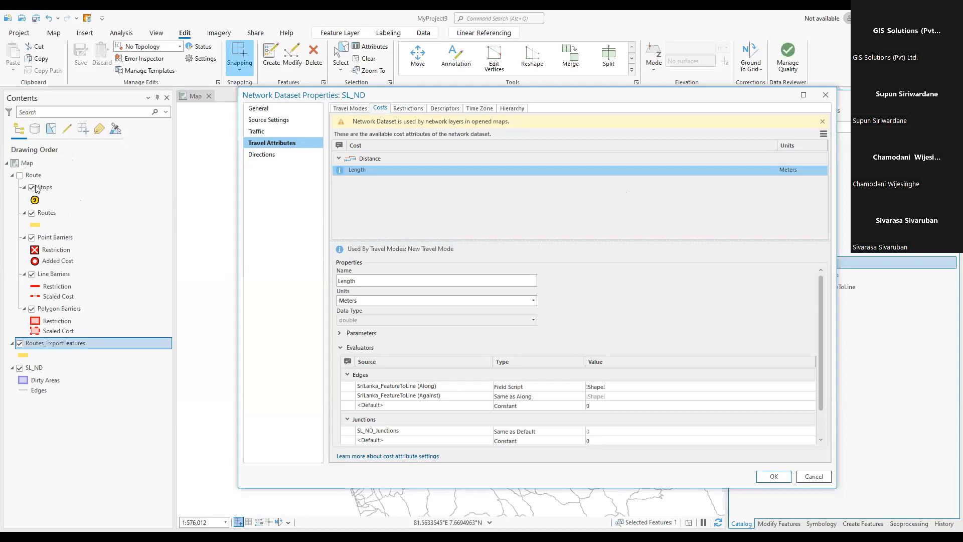
click(823, 134)
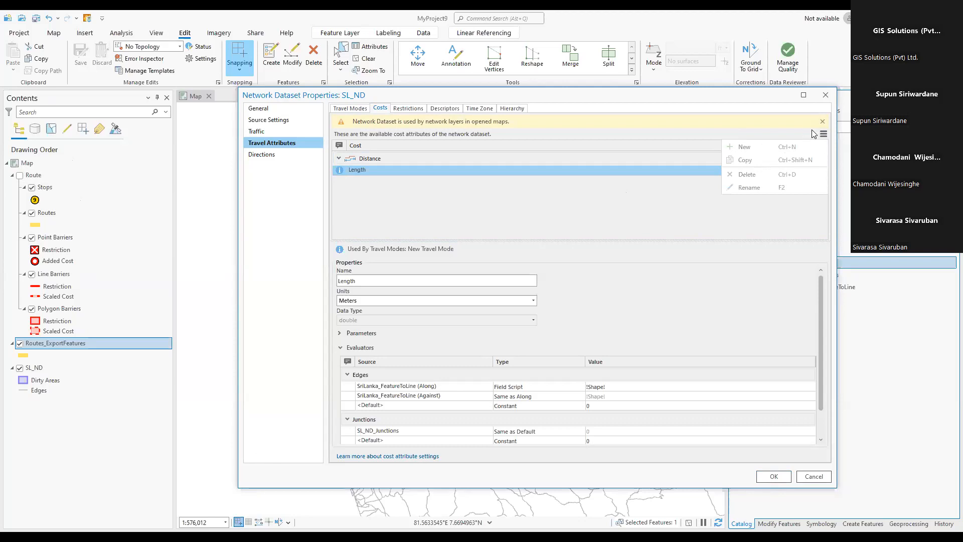
click(826, 98)
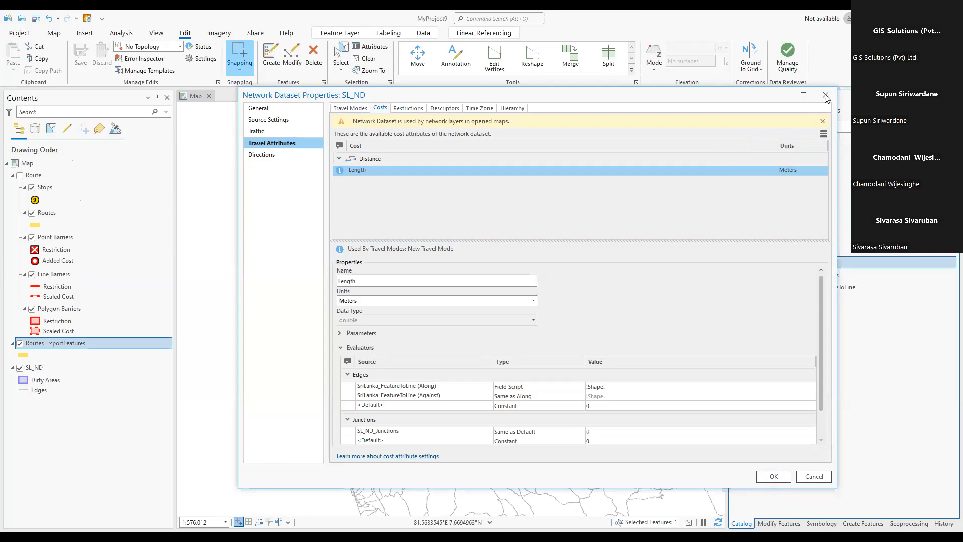
click(826, 98)
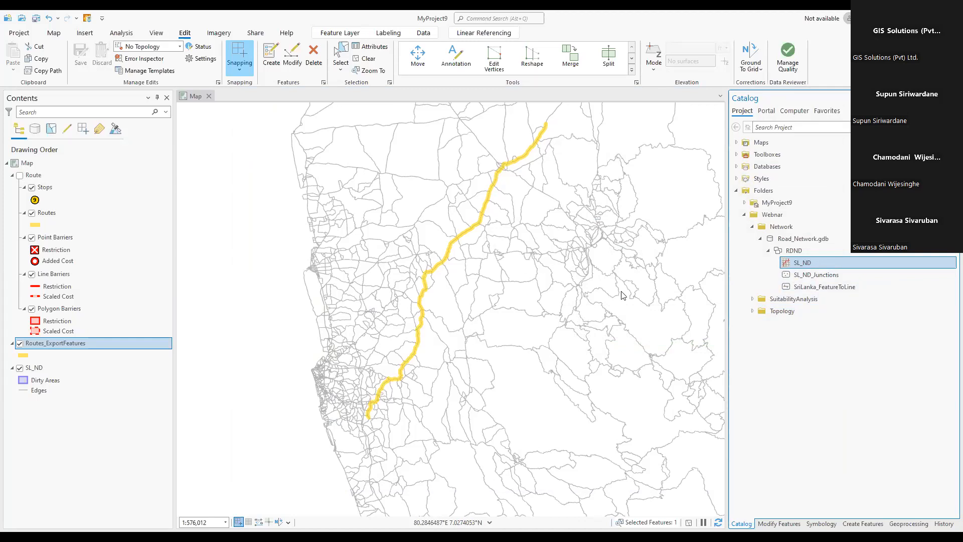
- Reopen the SL_ND network dataset properties to review the Length cost's travel attribute settings, and close them
right_click(821, 255)
key(Escape)
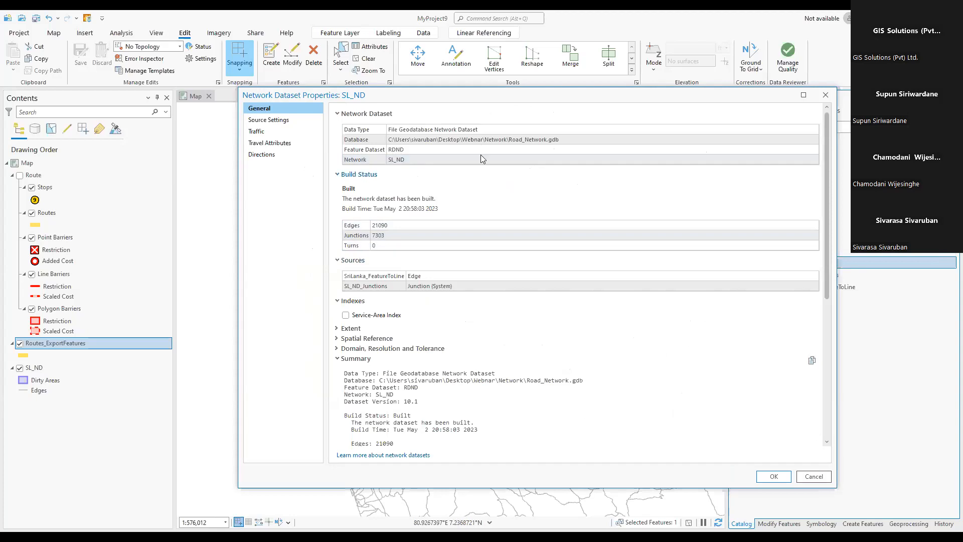
click(272, 142)
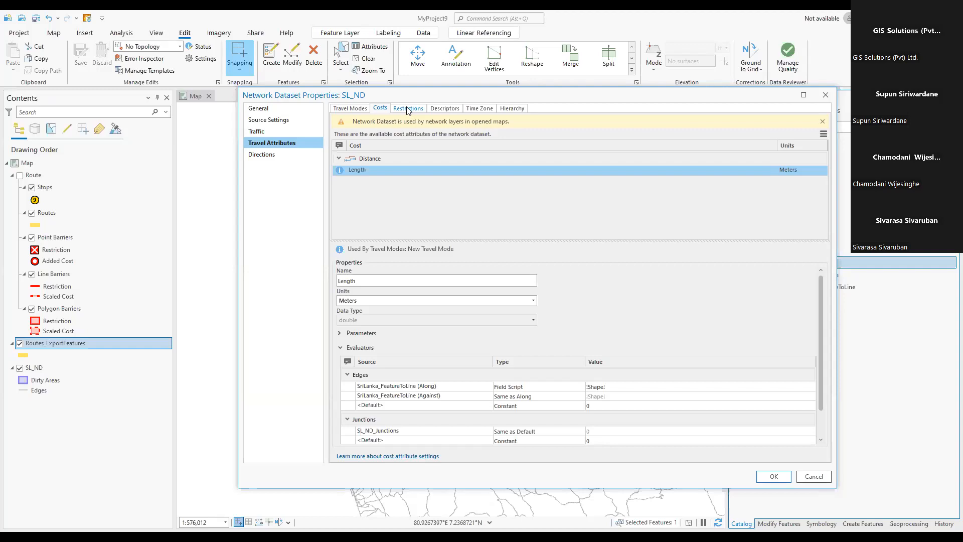
click(826, 95)
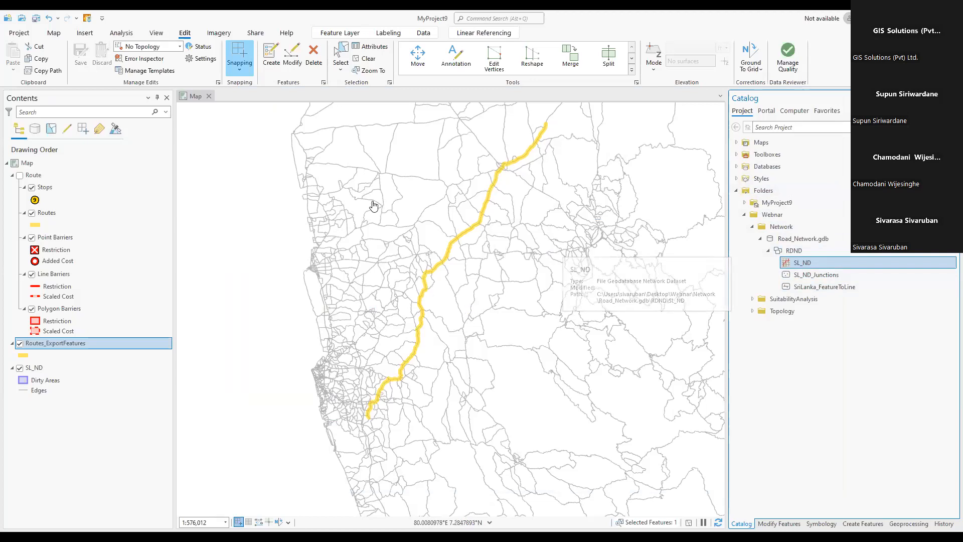
- Delete the Route network analysis layer with its data and remove the Routes_ExportFeatures layer from the map
right_click(49, 175)
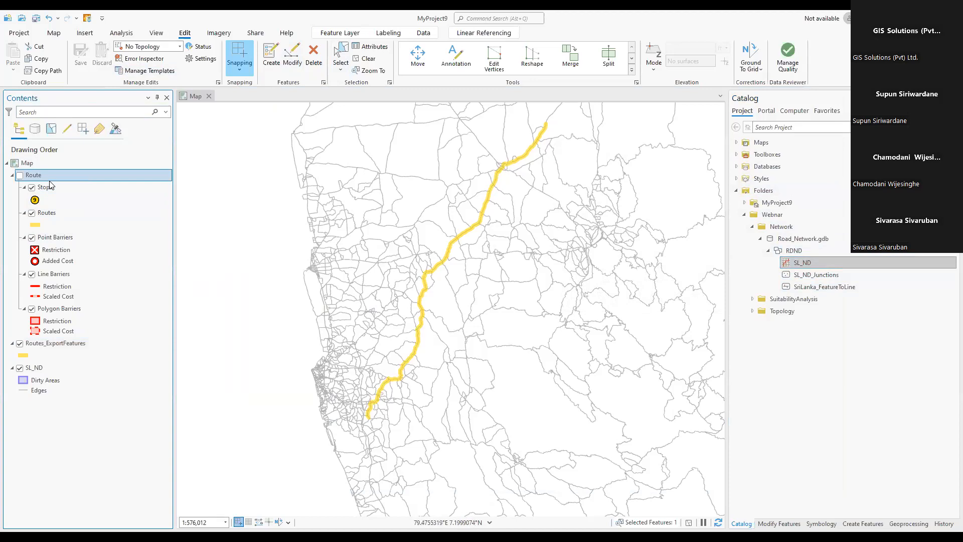
click(57, 167)
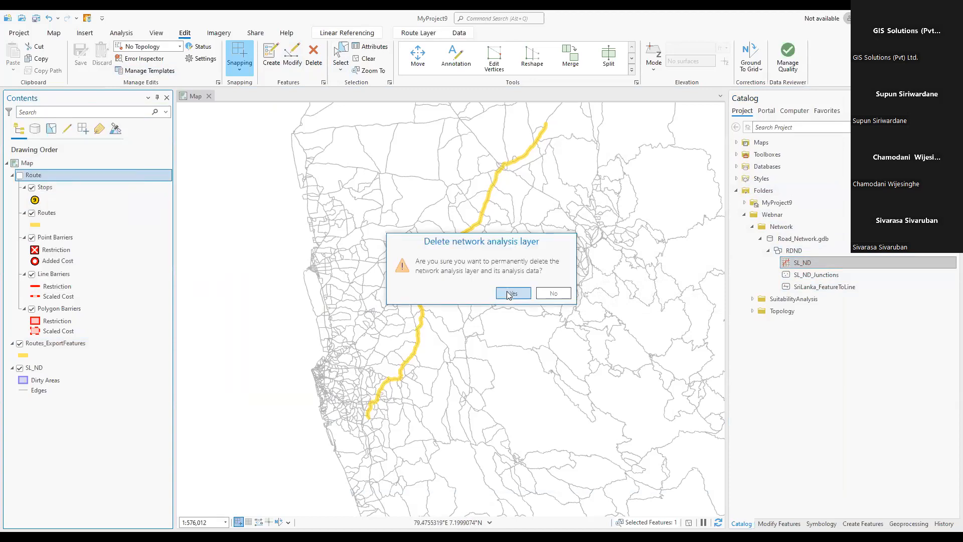
click(509, 295)
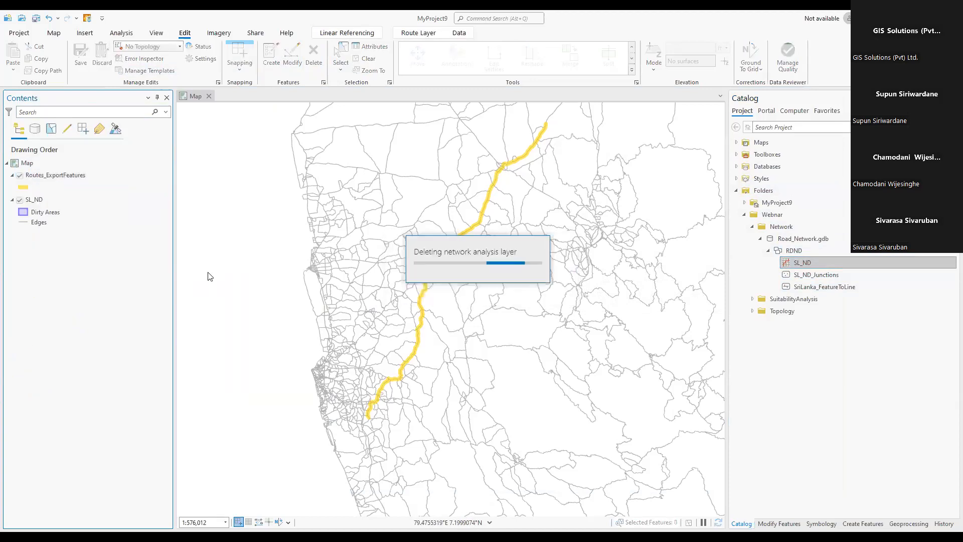
right_click(78, 182)
click(92, 108)
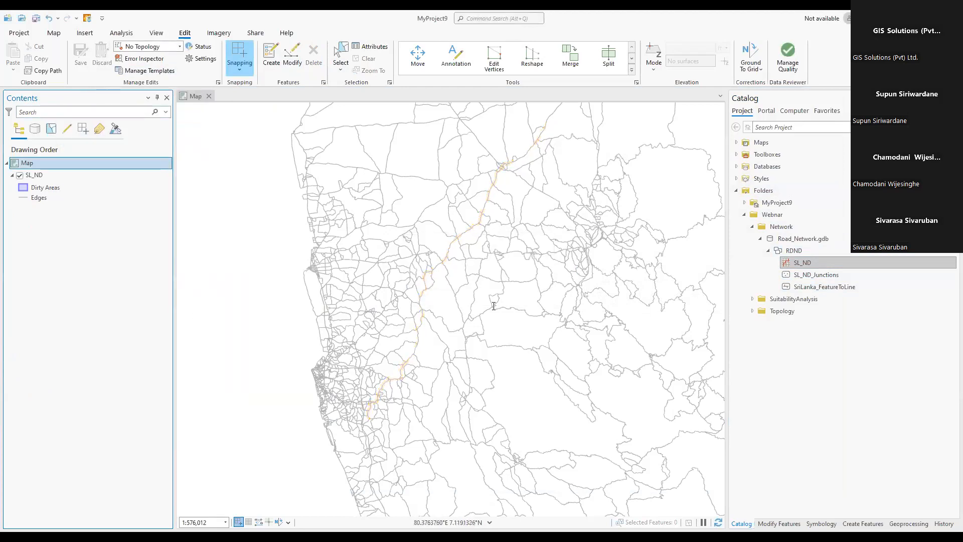
scroll(494, 306, down, 5)
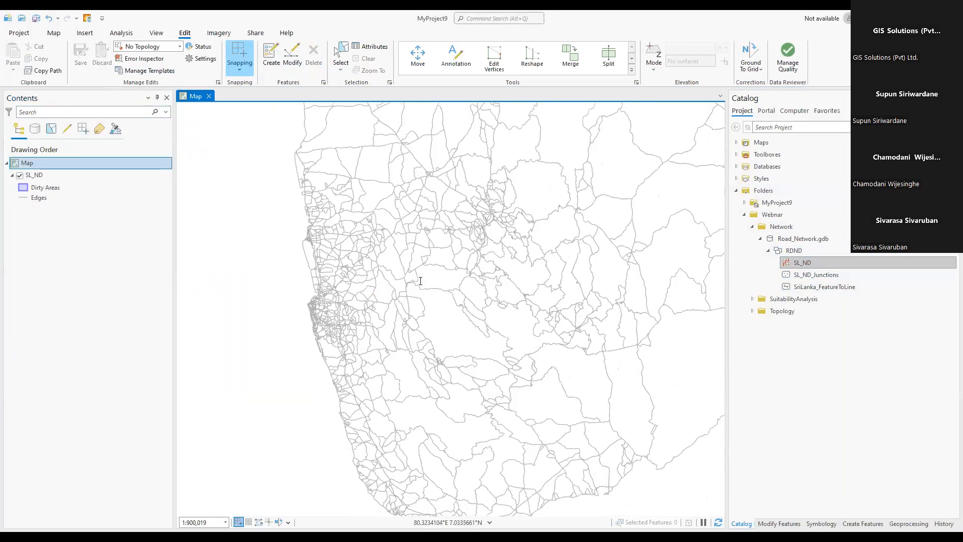
- Create a Closest Facility network analysis layer using the SL_ND network data source
click(121, 32)
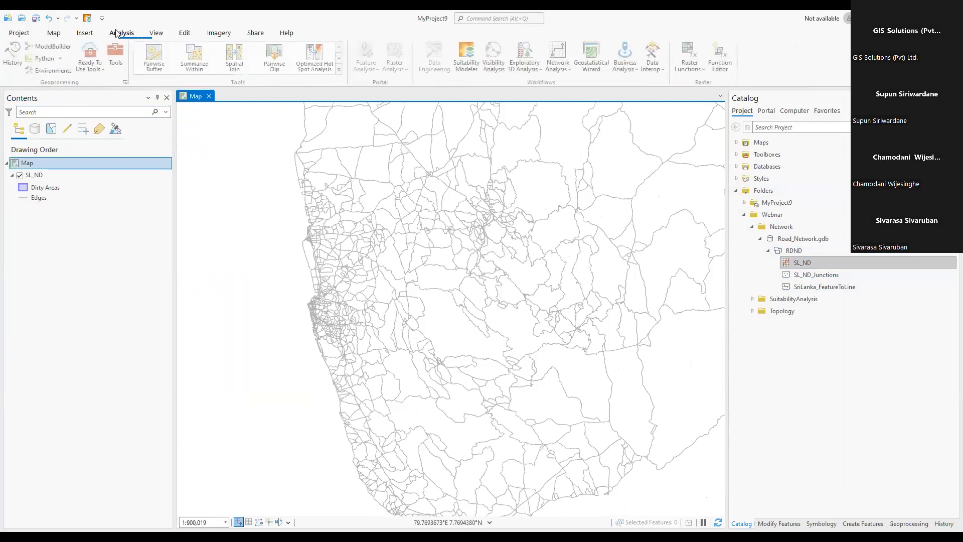
click(560, 65)
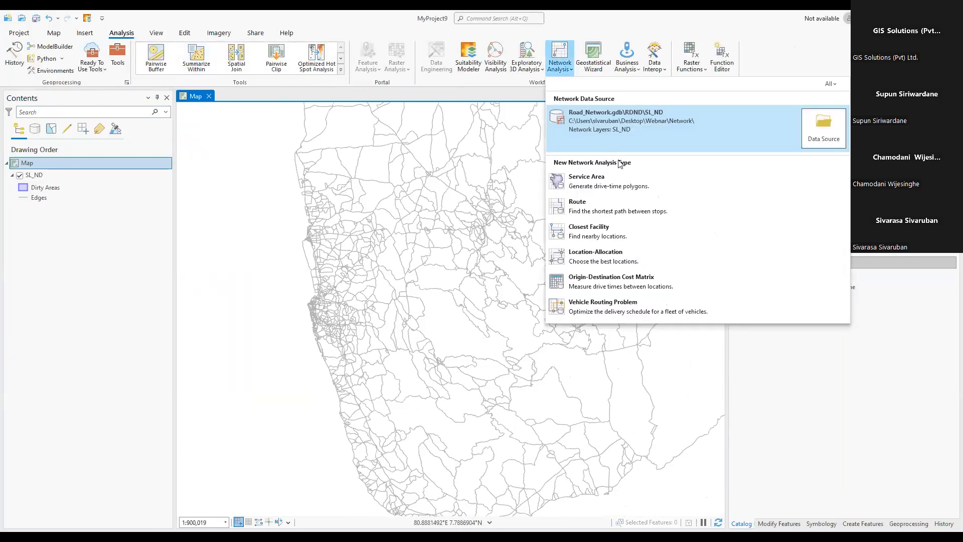
click(610, 234)
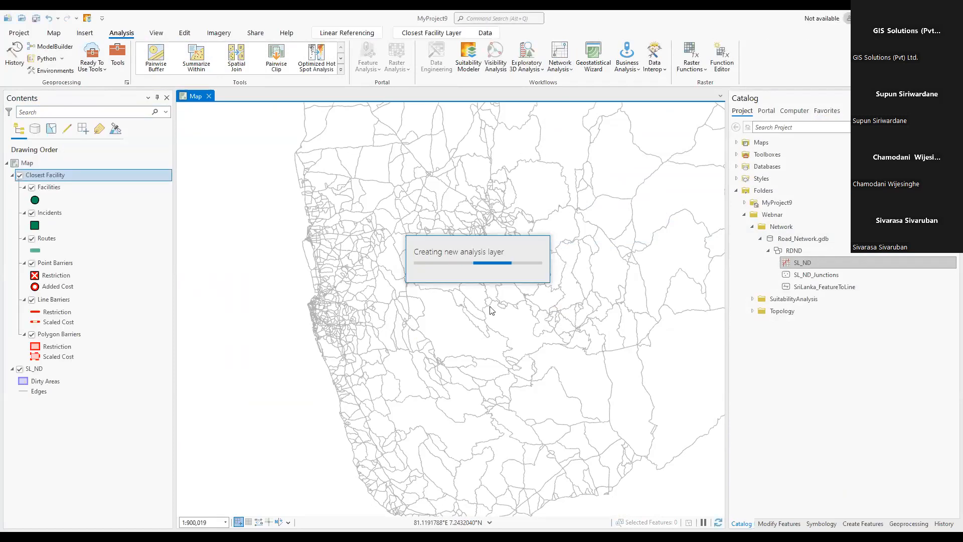
scroll(507, 254, down, 3)
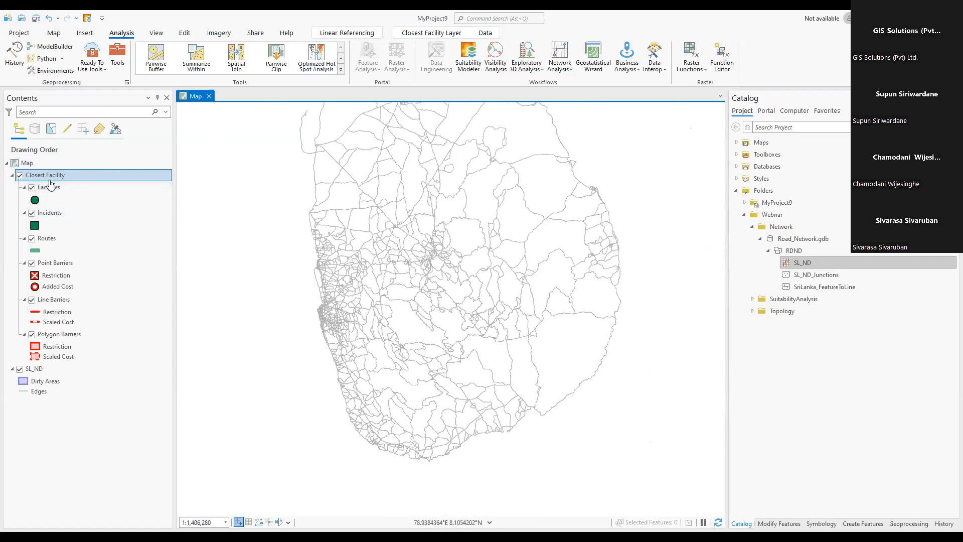
- Create eight Facilities points for the Closest Facility layer, spread over the western and central part of the road network
click(417, 33)
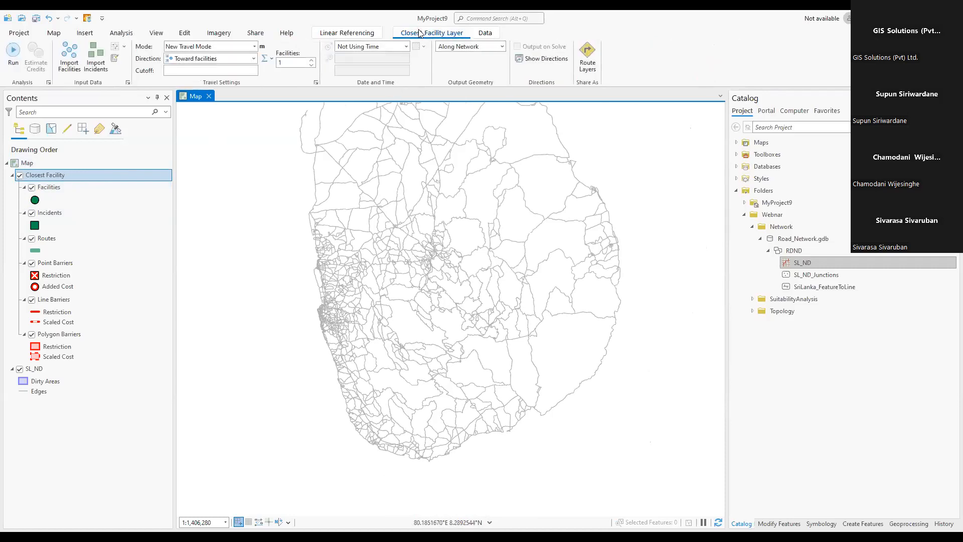
click(116, 59)
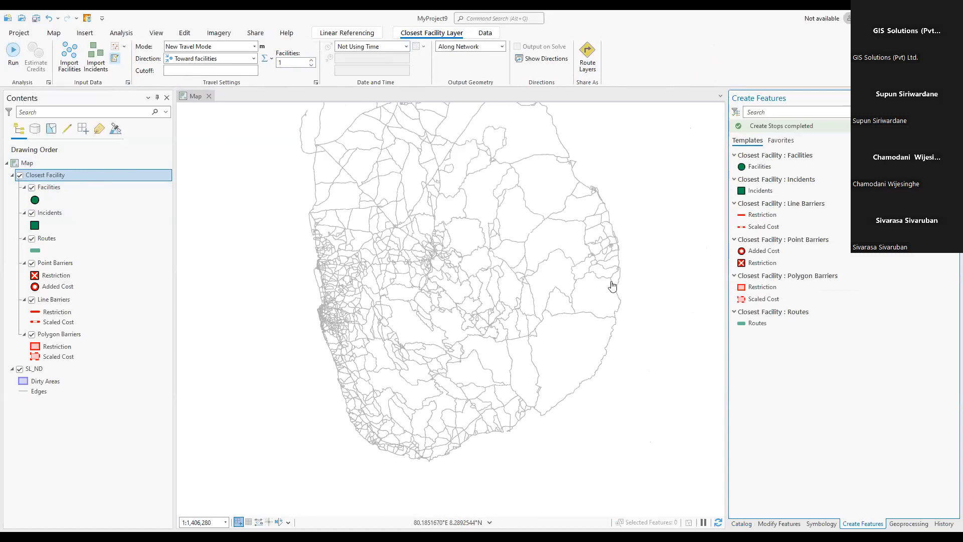
click(742, 168)
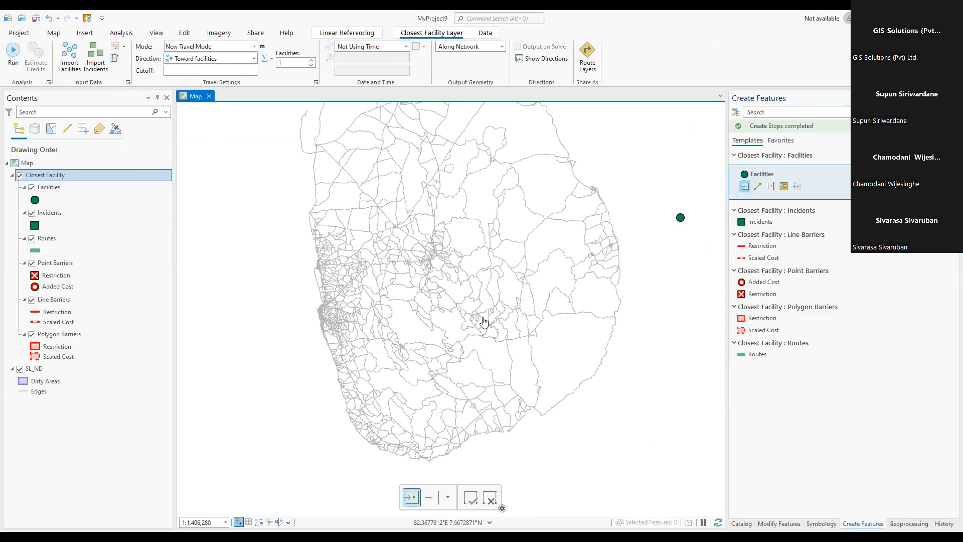
click(353, 309)
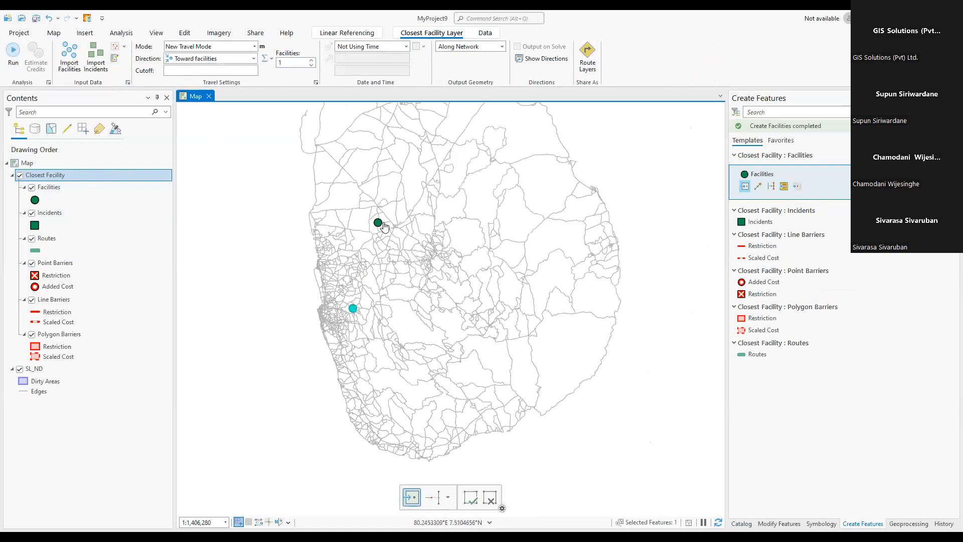
click(386, 216)
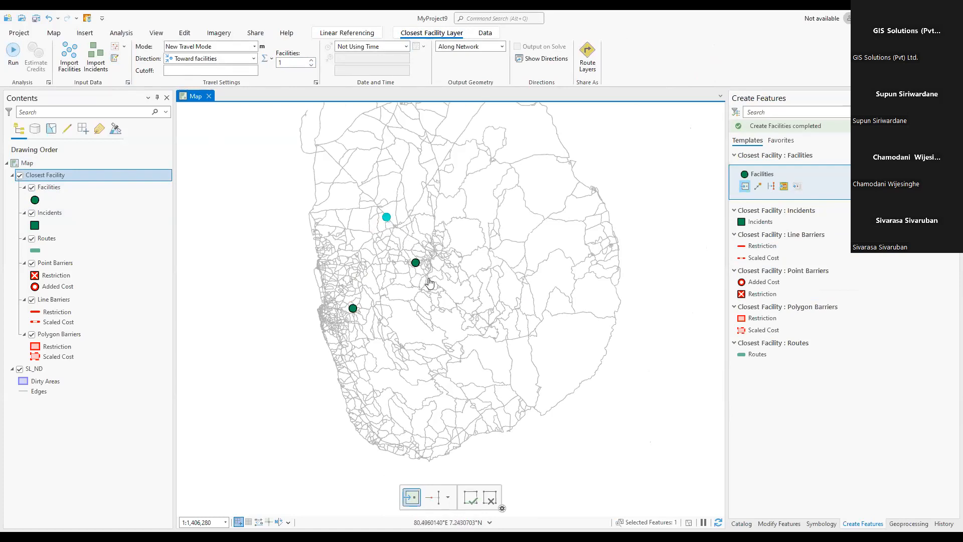
click(429, 285)
click(377, 358)
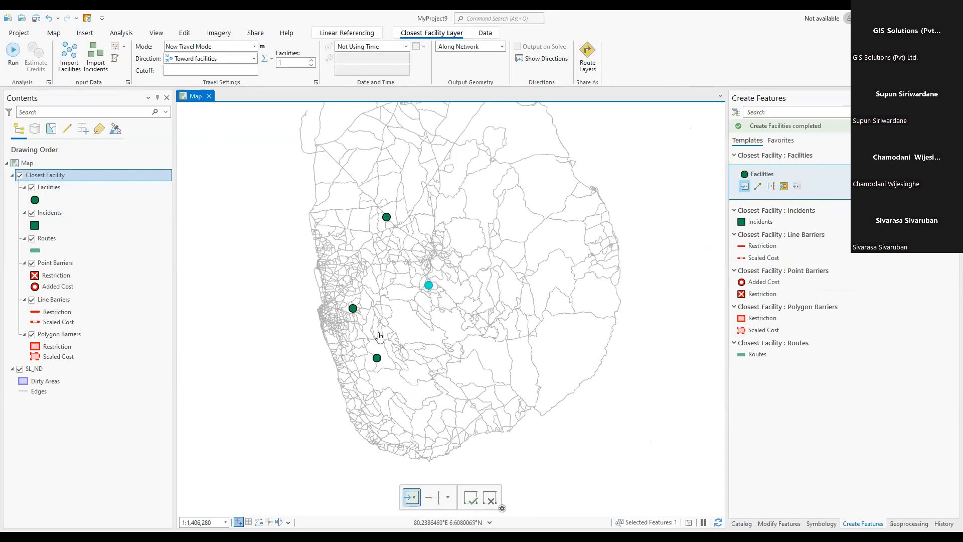
click(349, 242)
click(462, 297)
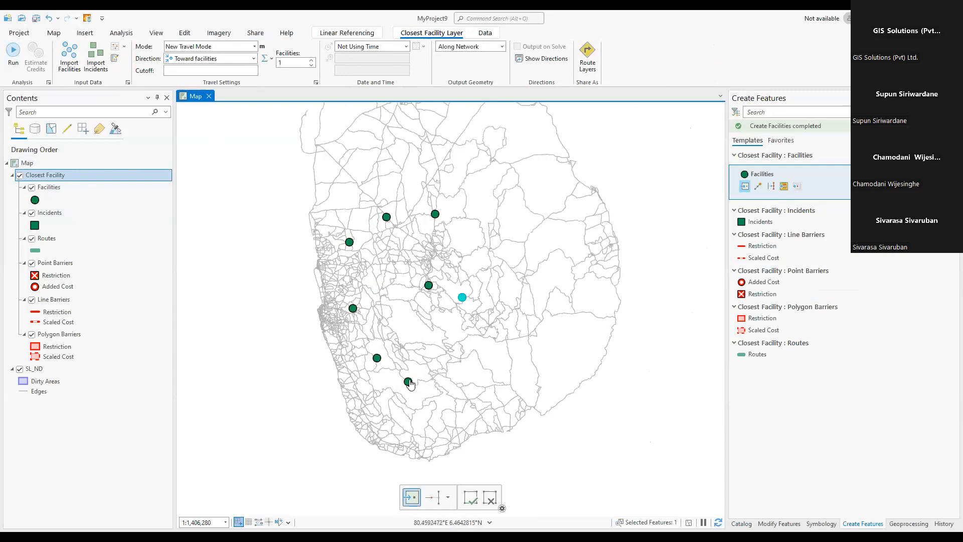
click(362, 376)
- Create 20 Incidents points for the Closest Facility layer, scattered around the facilities across the road network
click(758, 222)
click(436, 253)
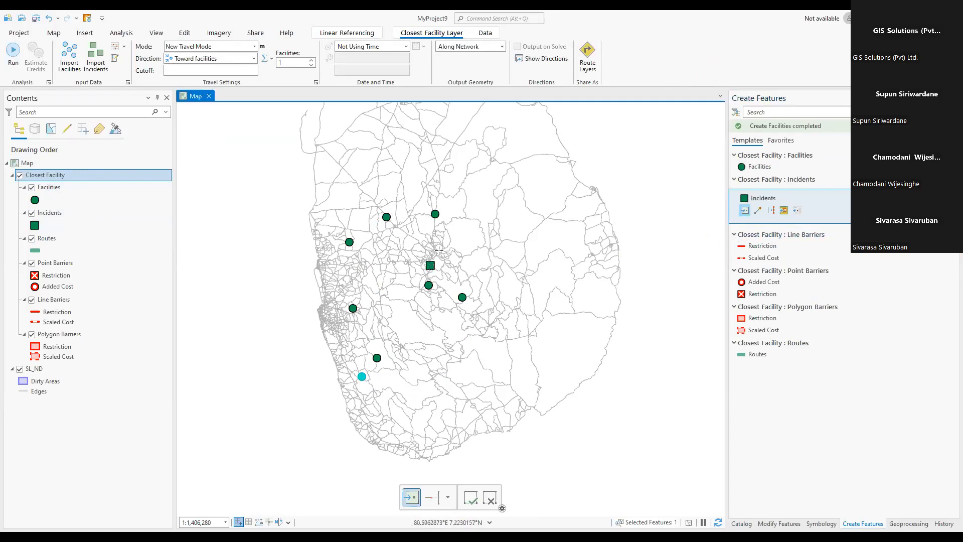
click(367, 224)
click(343, 195)
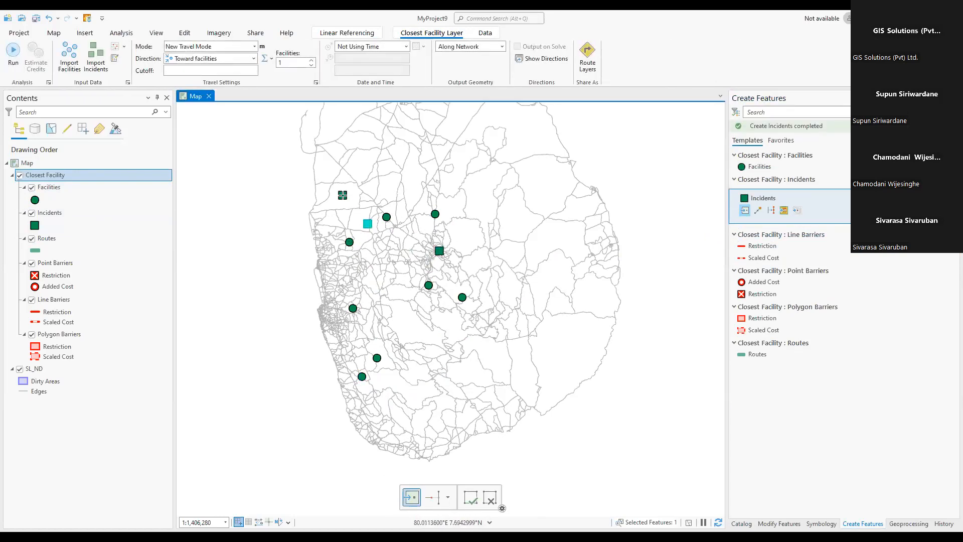
click(334, 277)
click(369, 299)
click(350, 334)
click(355, 395)
click(383, 411)
click(390, 391)
click(408, 365)
click(401, 338)
click(400, 294)
click(410, 244)
click(490, 232)
click(470, 324)
click(443, 313)
click(409, 273)
click(415, 195)
click(447, 182)
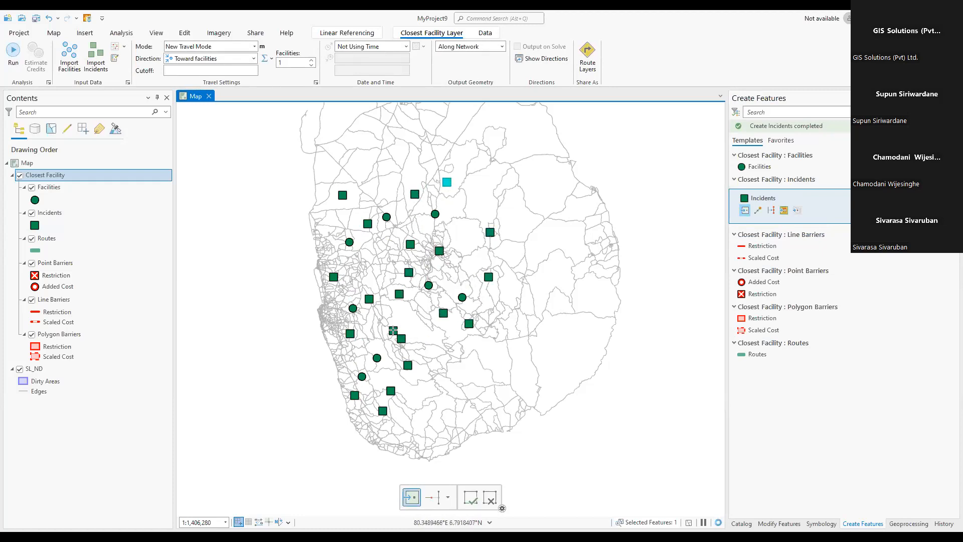
- Run the Closest Facility analysis toward facilities with one facility per incident and inspect the resulting routes
click(14, 54)
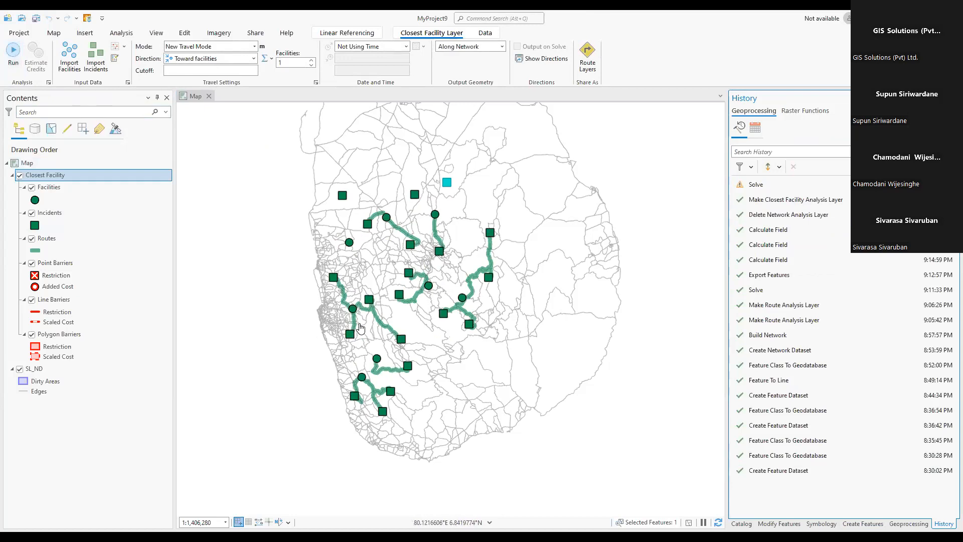
scroll(360, 327, up, 2)
scroll(364, 309, up, 2)
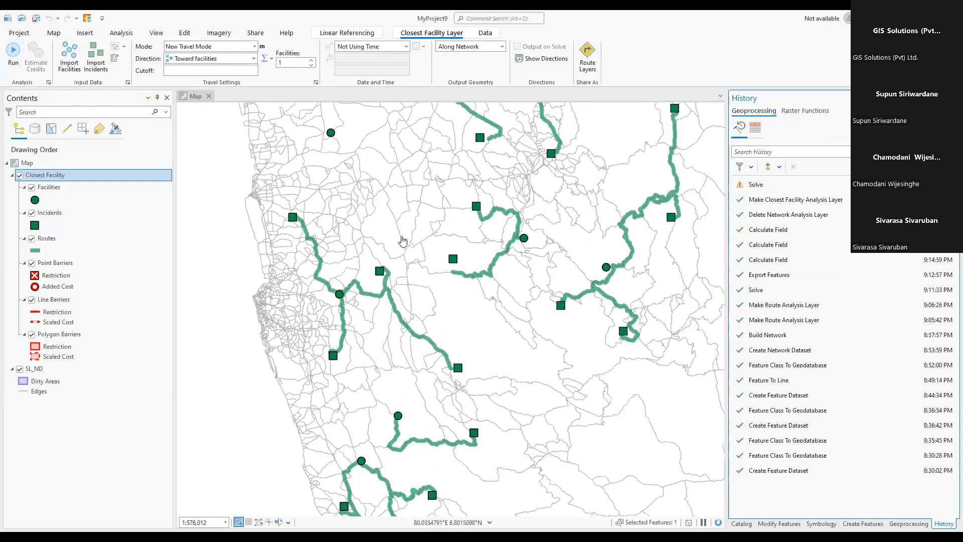
- Examine how the solved Closest Facility routes connect incidents to facilities across the southern, western and northern road network
drag(340, 296, 402, 242)
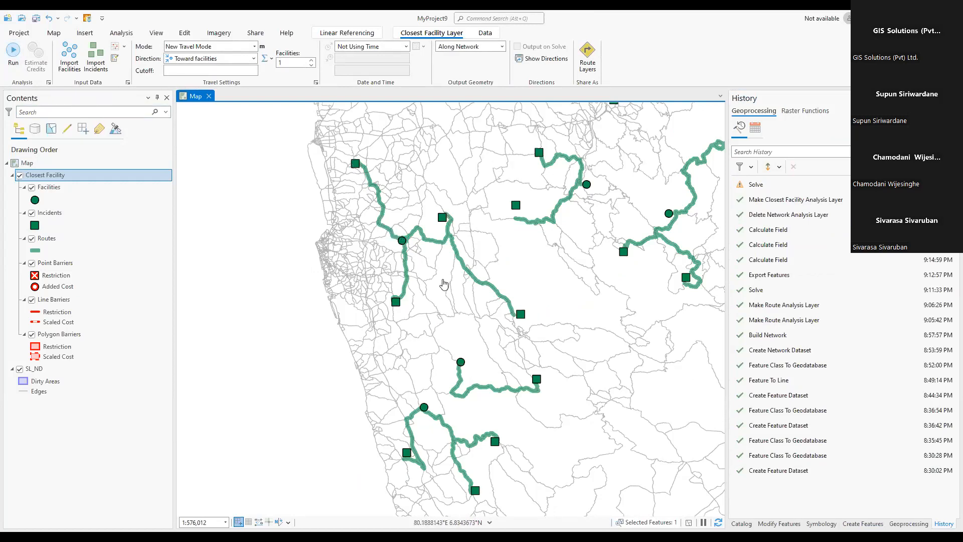
scroll(444, 285, down, 3)
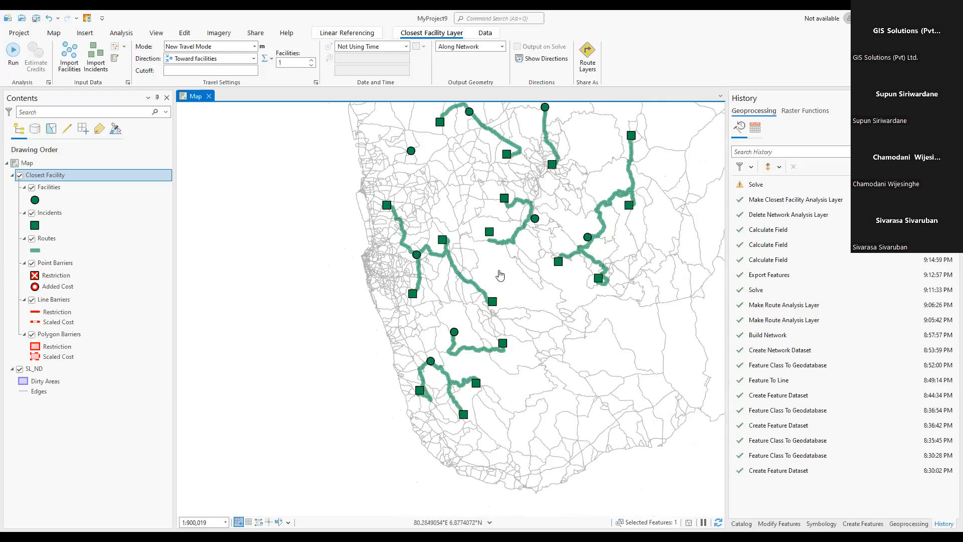
drag(458, 353, 436, 328)
drag(418, 380, 393, 354)
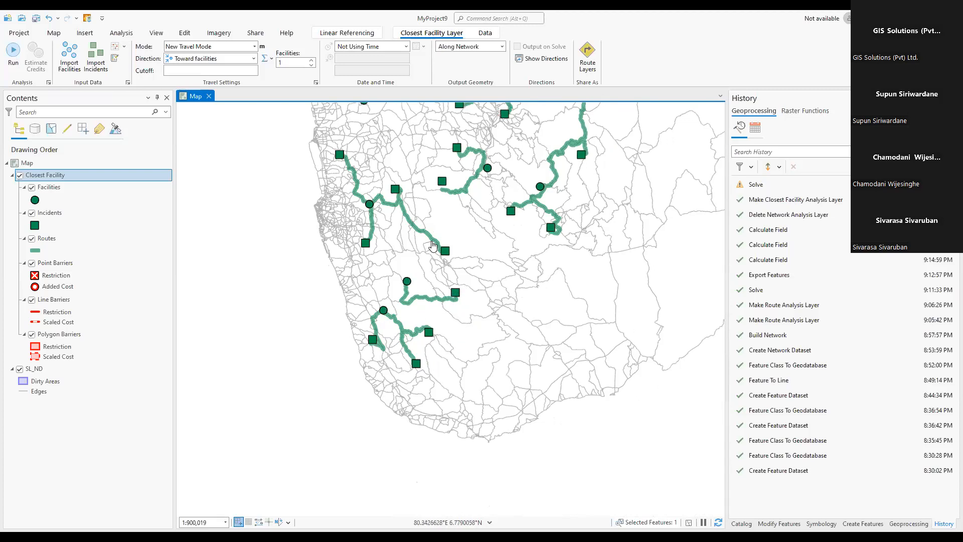
scroll(433, 245, down, 4)
scroll(416, 232, up, 8)
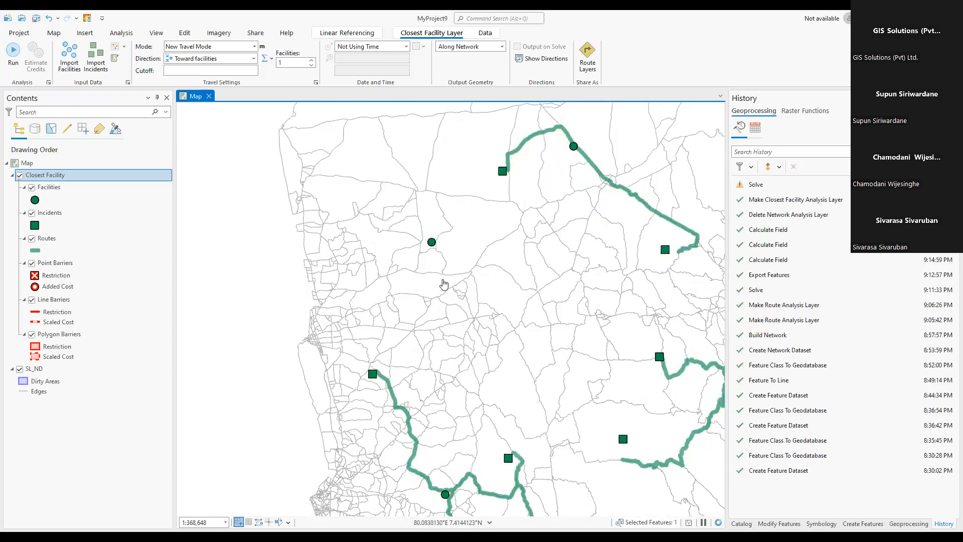
scroll(415, 259, up, 2)
scroll(415, 220, down, 2)
drag(415, 220, 418, 302)
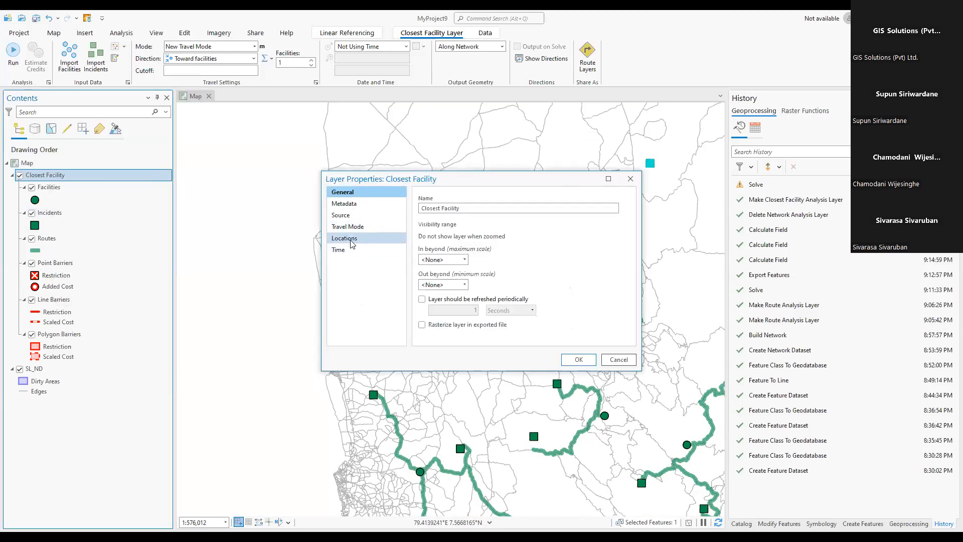
- Check the Closest Facility layer's location settings, including the search tolerance, and review the northern incidents on the map
click(351, 240)
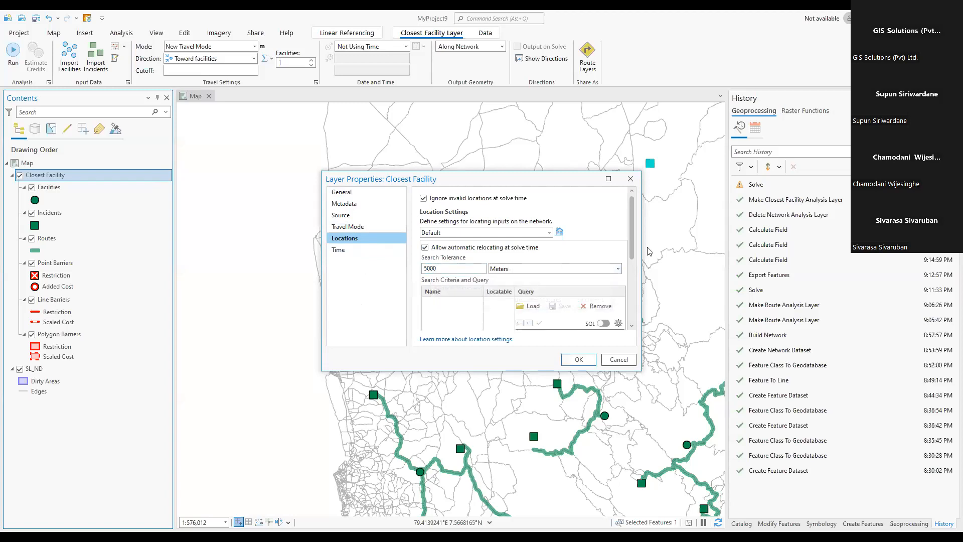
click(631, 179)
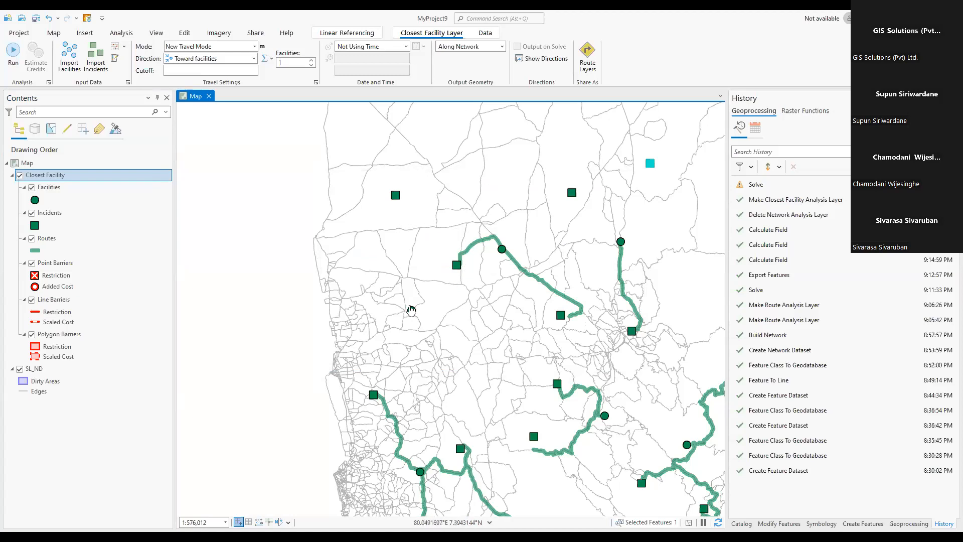
scroll(575, 200, up, 2)
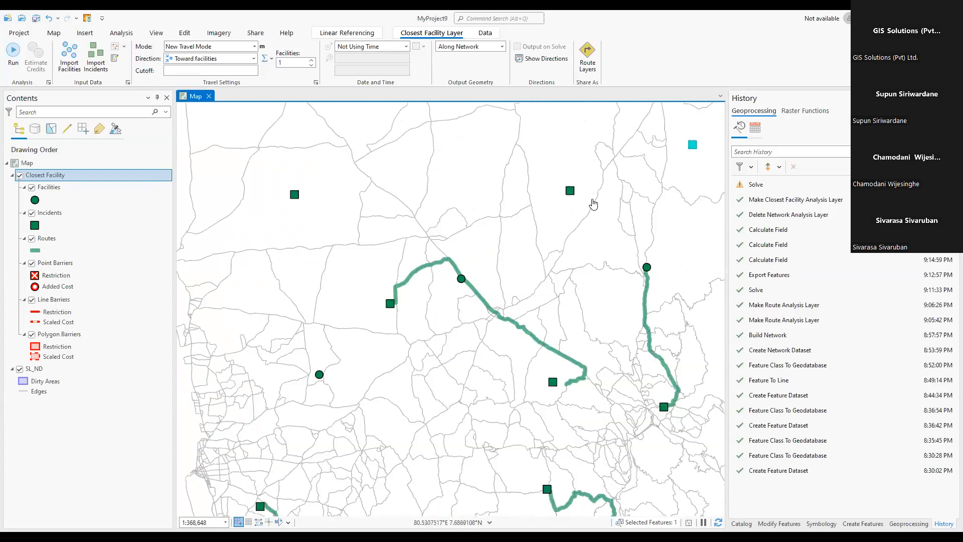
scroll(593, 203, down, 2)
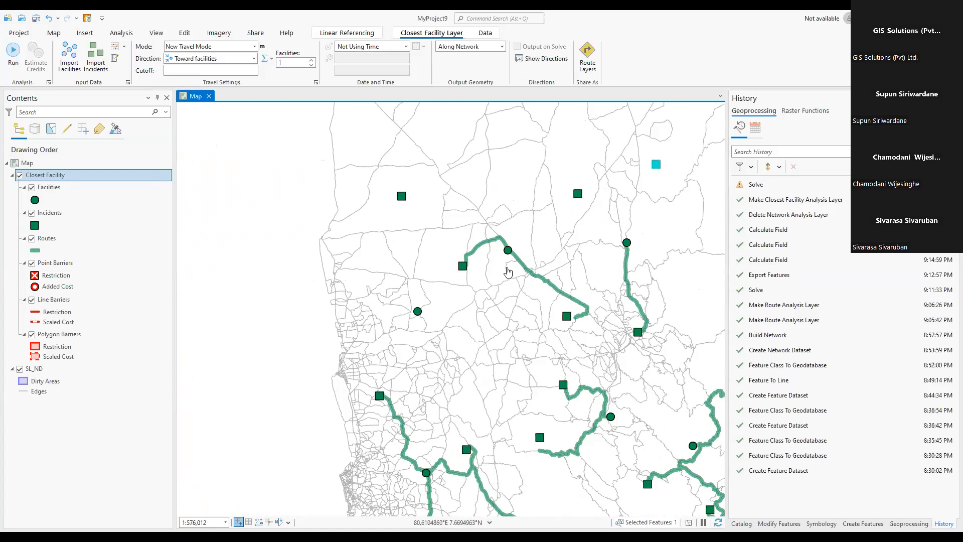
scroll(507, 272, down, 2)
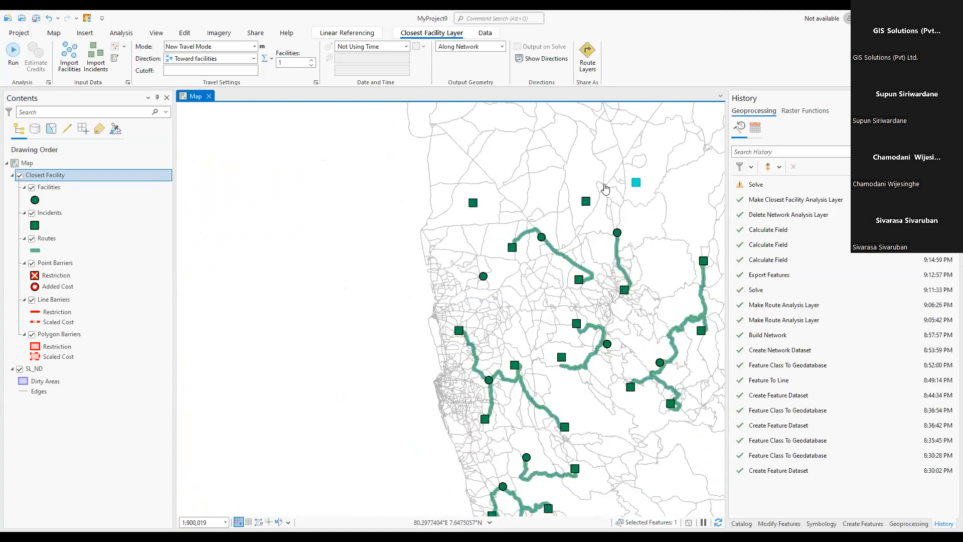
scroll(622, 276, down, 2)
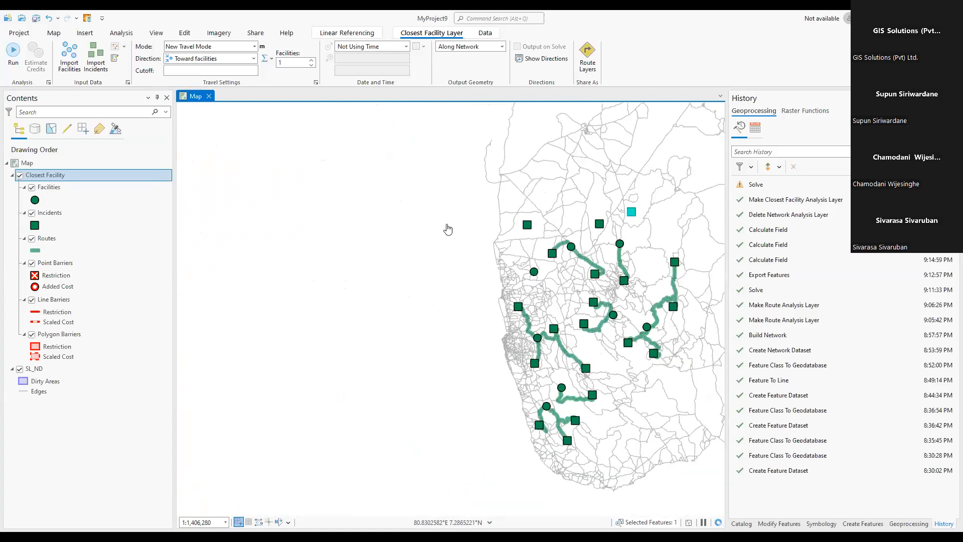
- Set the Closest Facility layer's location search tolerance unit to Kilometers and rerun the analysis
right_click(59, 177)
click(75, 181)
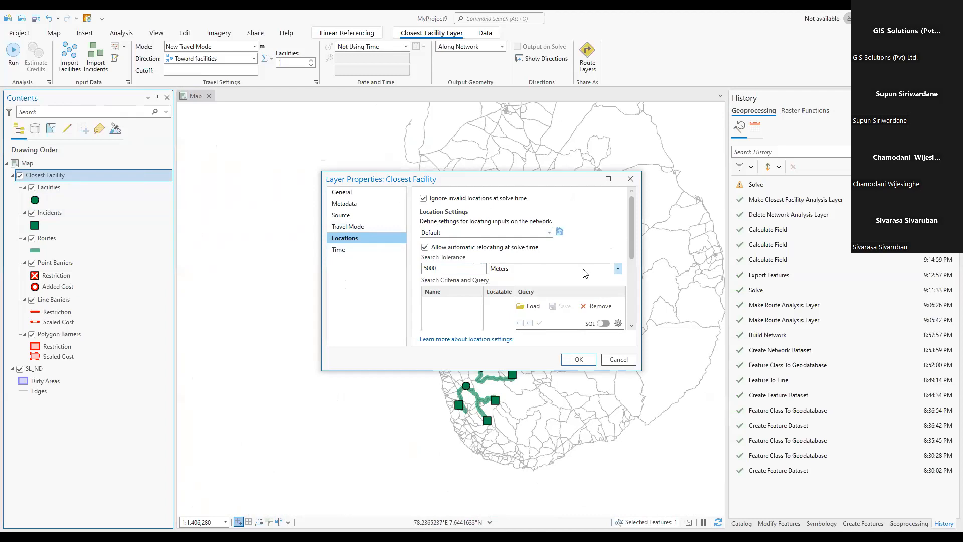
click(617, 269)
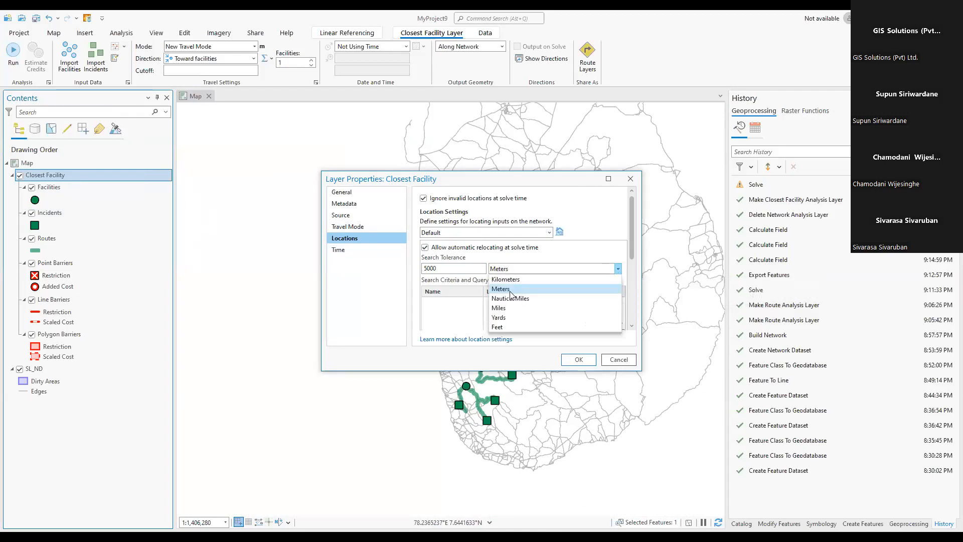
click(502, 280)
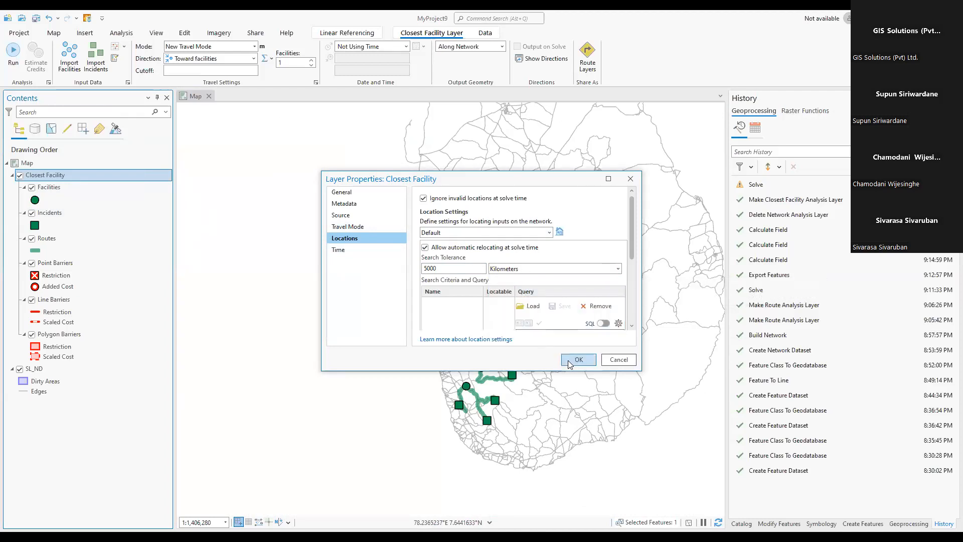
click(568, 360)
click(20, 54)
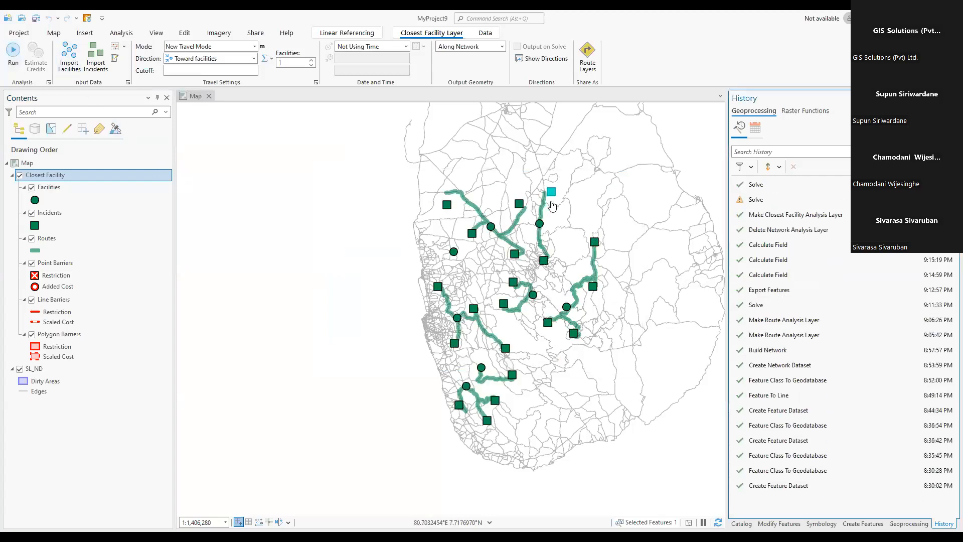
- Inspect the re-solved routes around the northern incidents and the isolated northwestern facility, comparing them with the whole network
scroll(552, 205, up, 2)
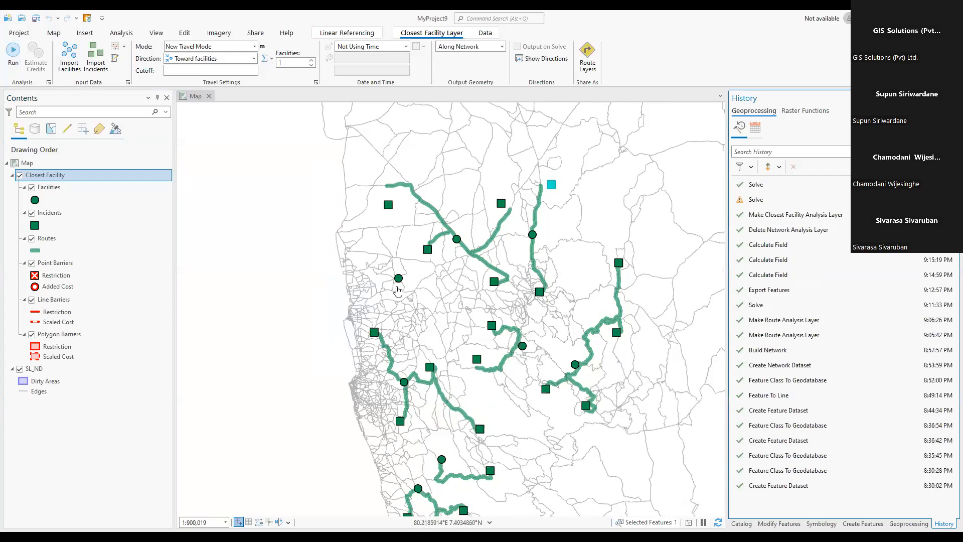
scroll(397, 290, up, 7)
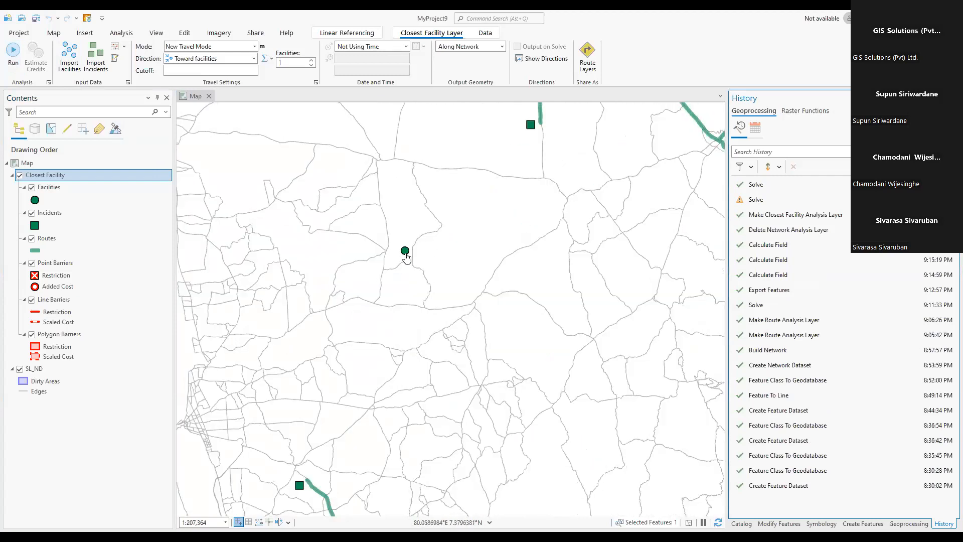
scroll(420, 262, down, 2)
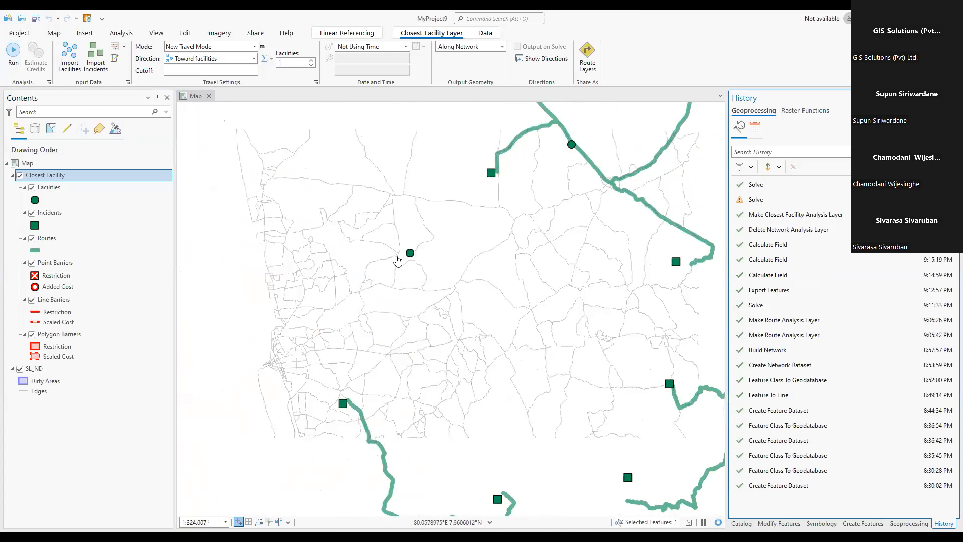
scroll(411, 266, down, 2)
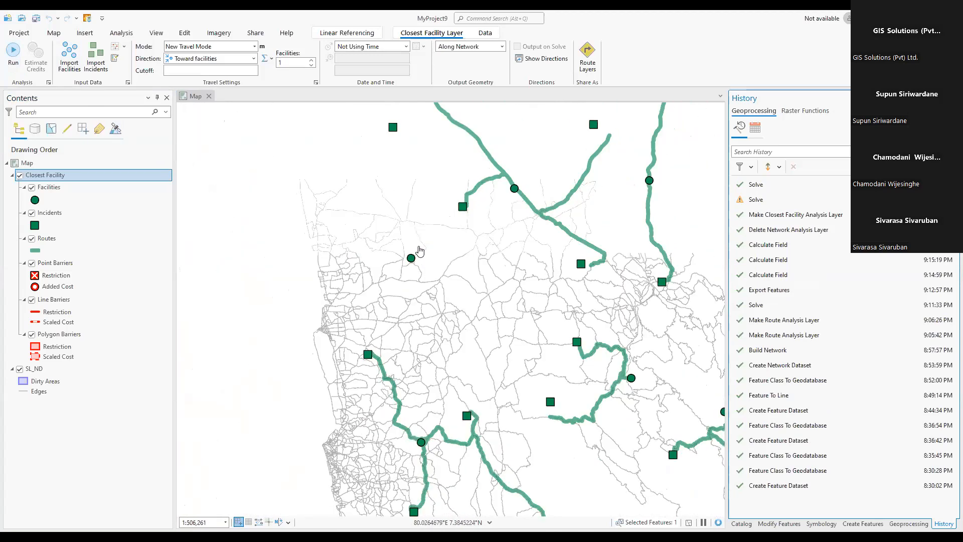
scroll(421, 251, down, 2)
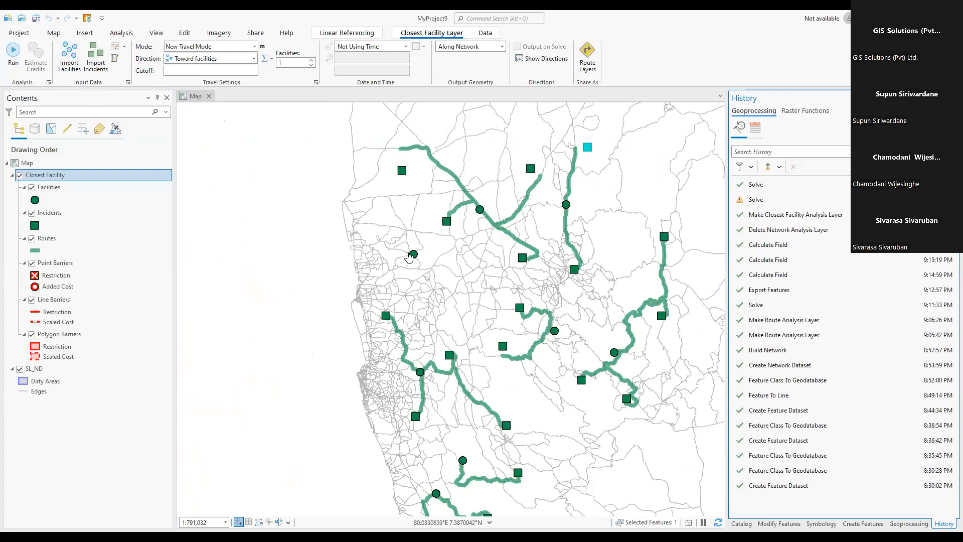
scroll(414, 257, up, 2)
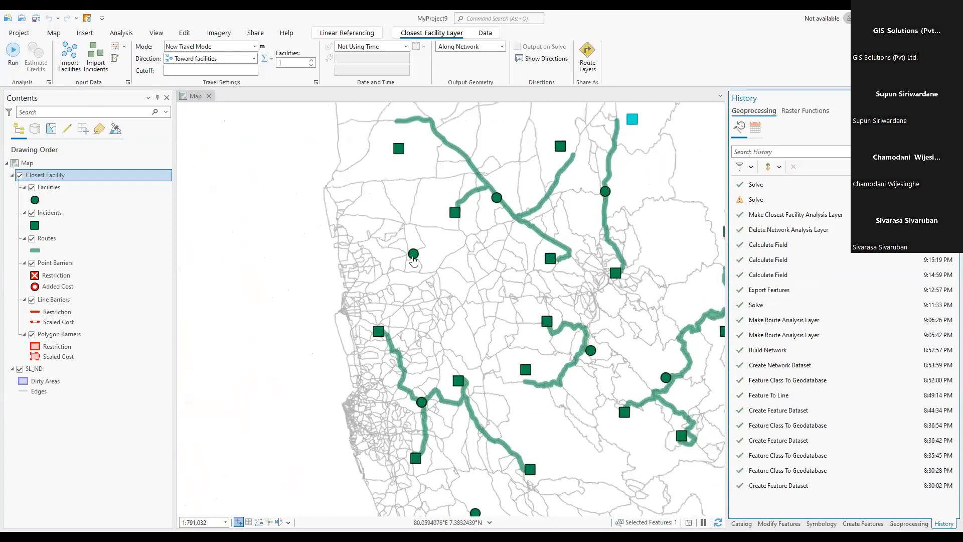
scroll(435, 262, down, 2)
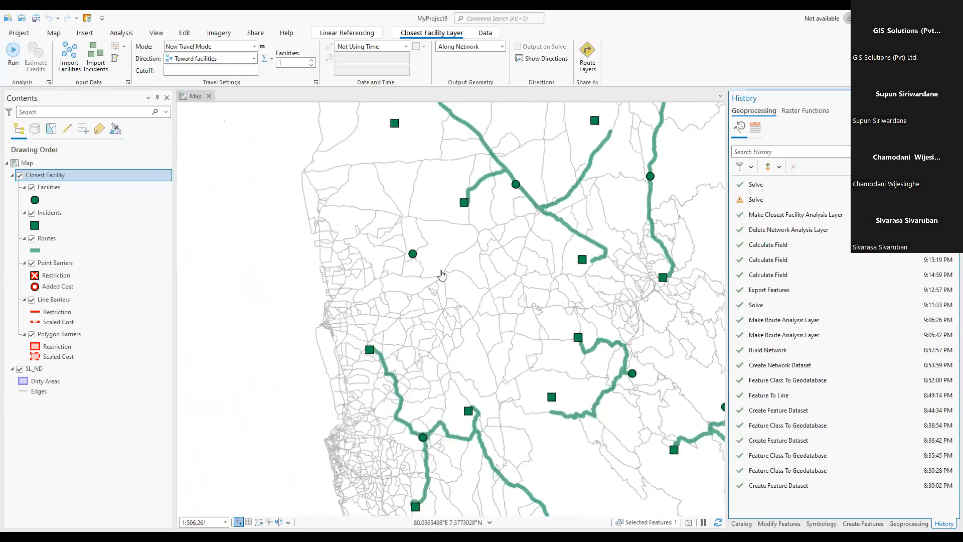
scroll(444, 274, down, 2)
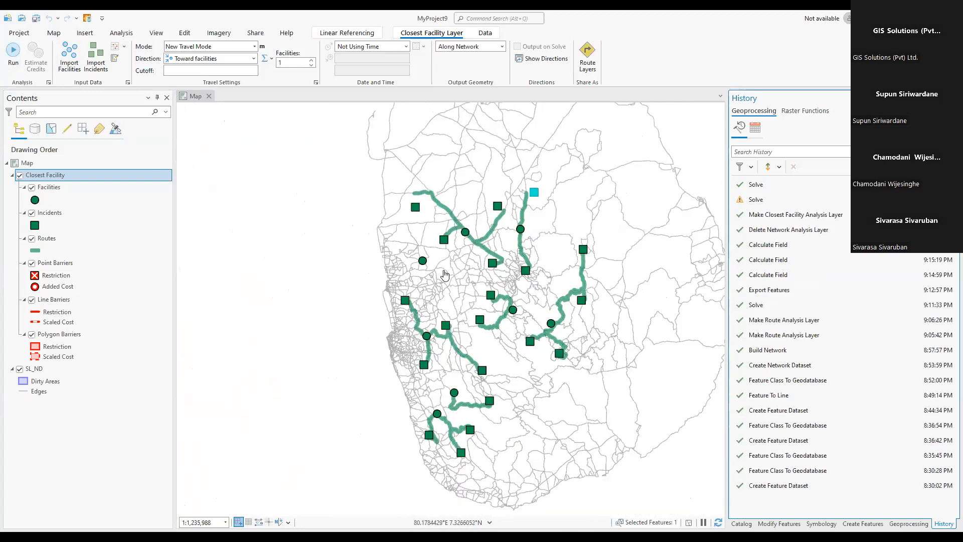
scroll(444, 275, up, 2)
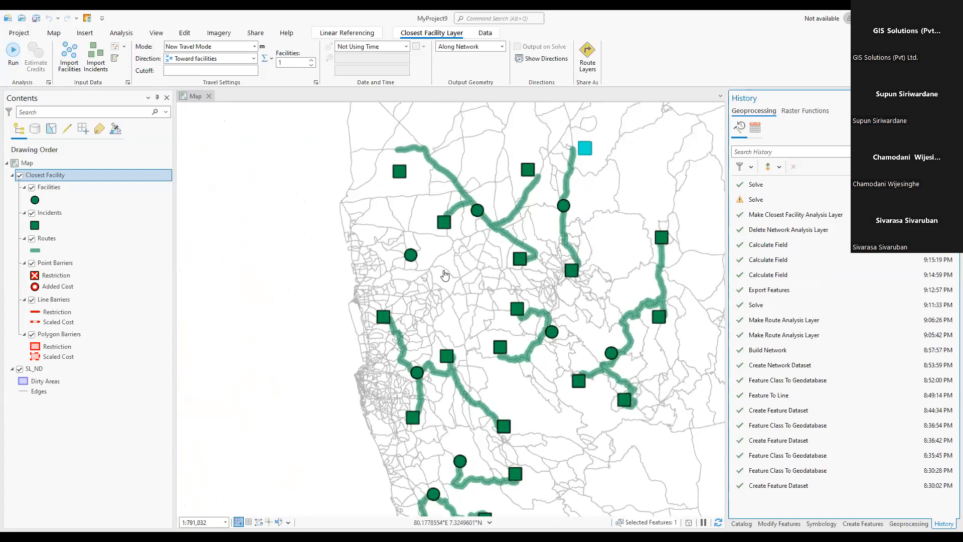
scroll(444, 274, down, 2)
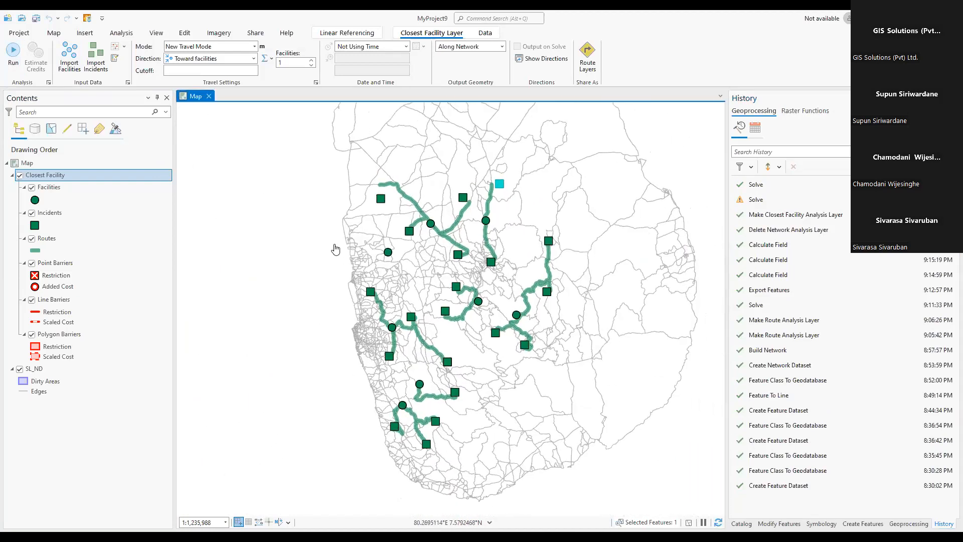
scroll(346, 235, up, 2)
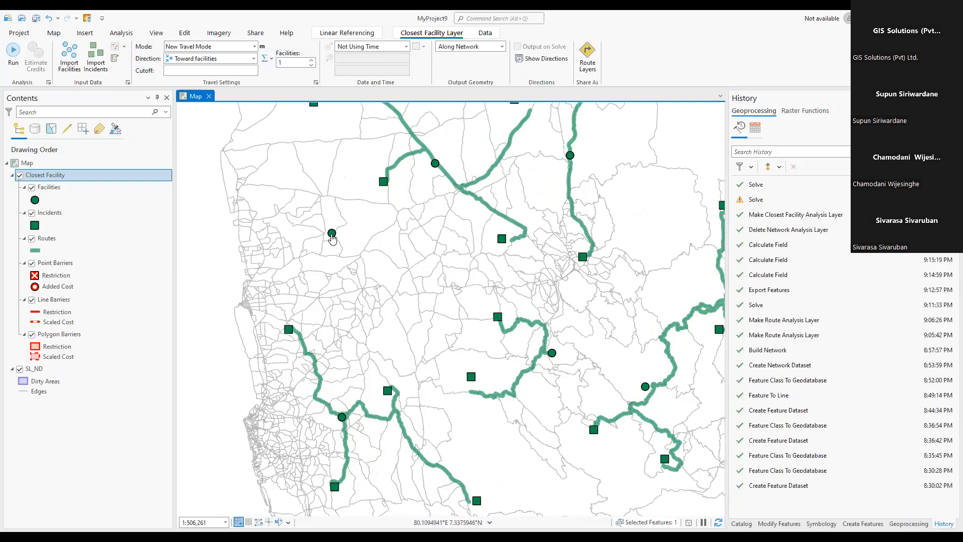
scroll(332, 236, down, 3)
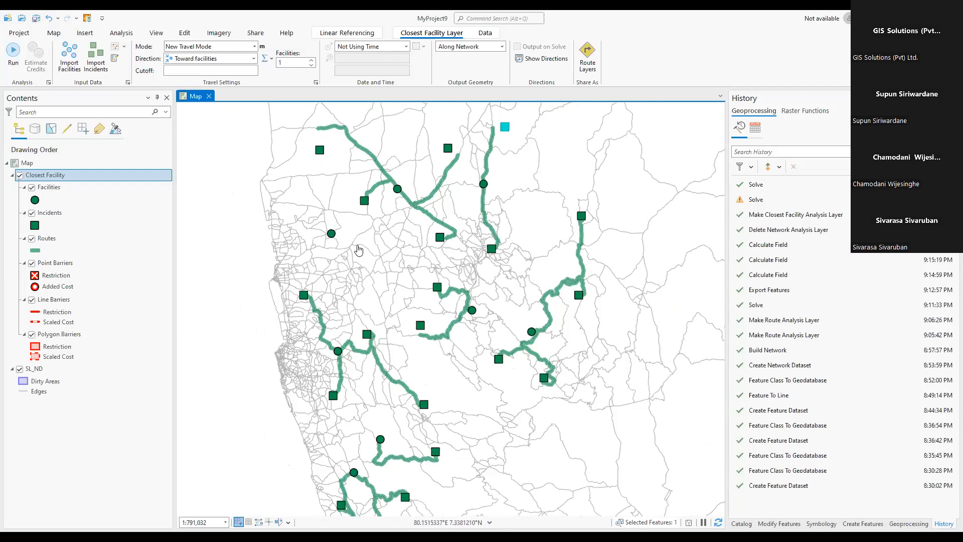
scroll(346, 241, down, 1)
scroll(366, 243, down, 2)
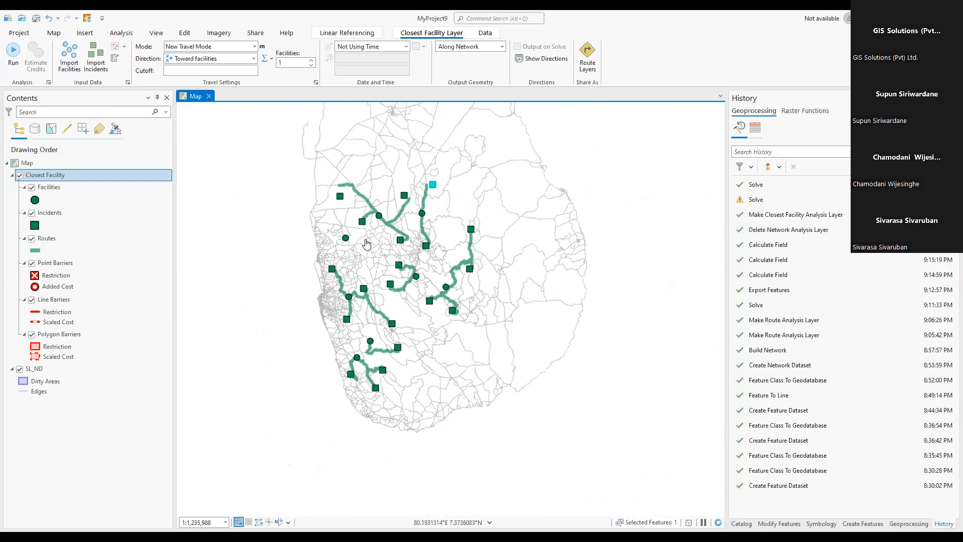
- Try to delete the Closest Facility network analysis layer and its analysis data
right_click(80, 173)
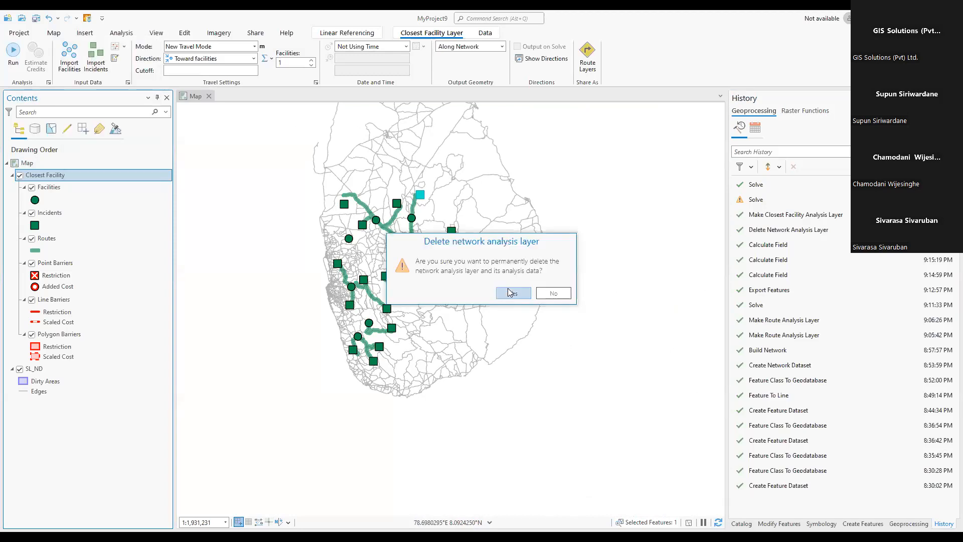
click(509, 290)
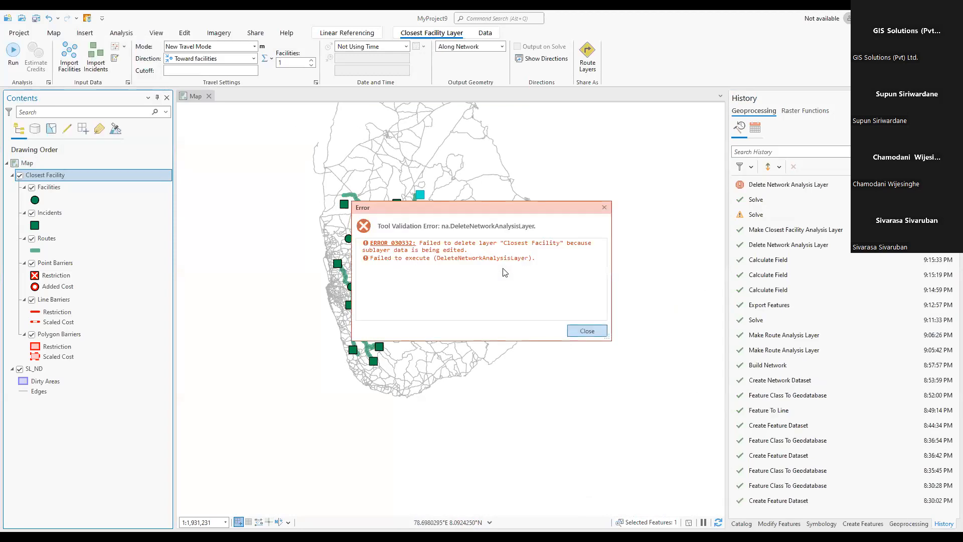
key(Return)
- Discard all pending edits and permanently delete the Closest Facility network analysis layer with its analysis data
click(184, 33)
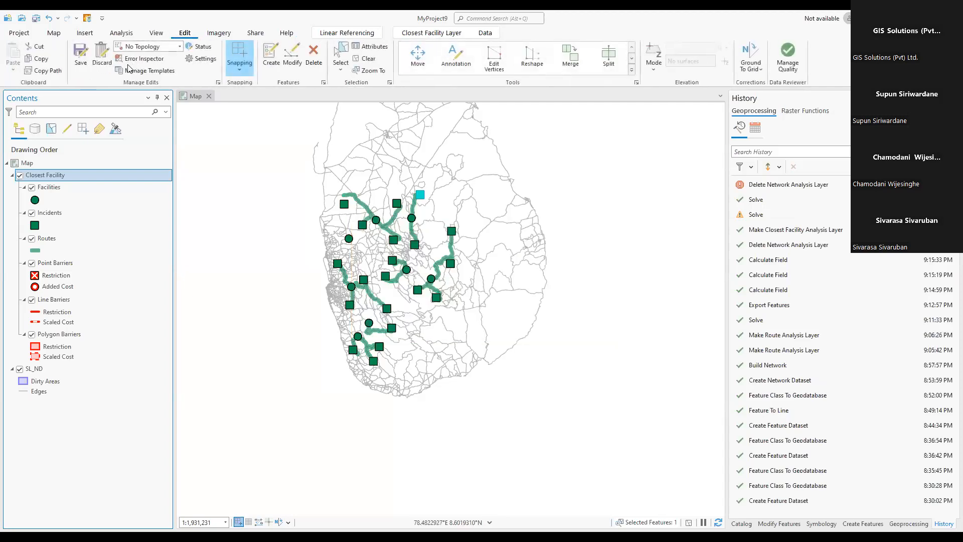
click(101, 54)
click(613, 346)
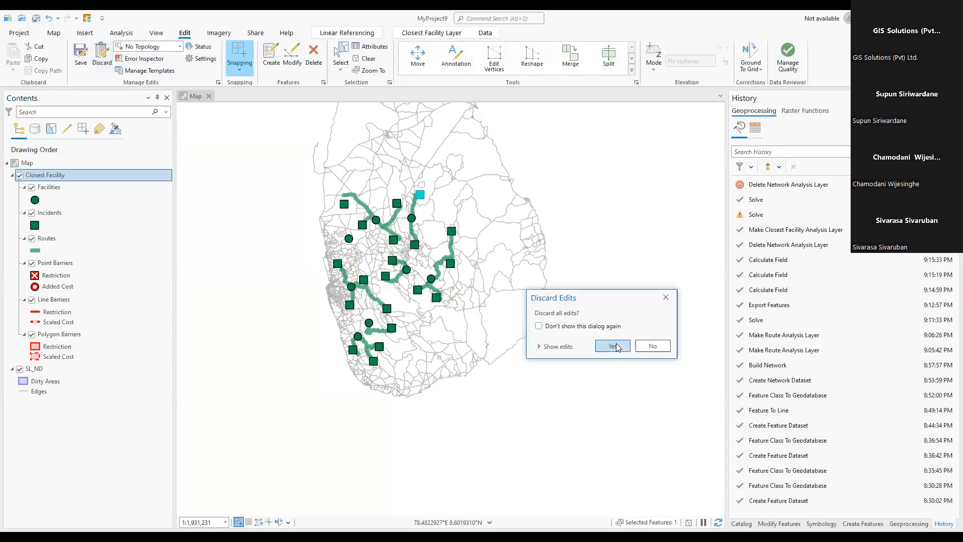
right_click(68, 174)
click(68, 181)
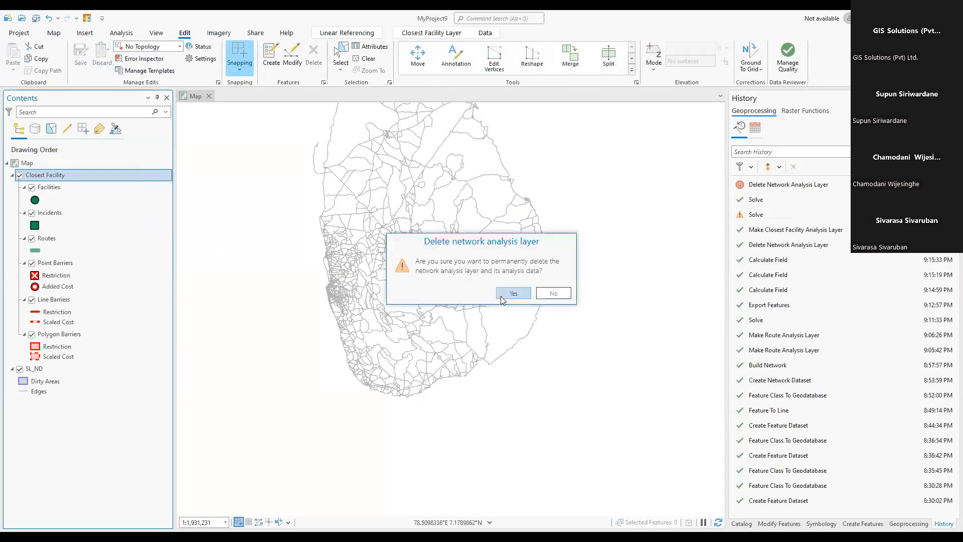
key(Return)
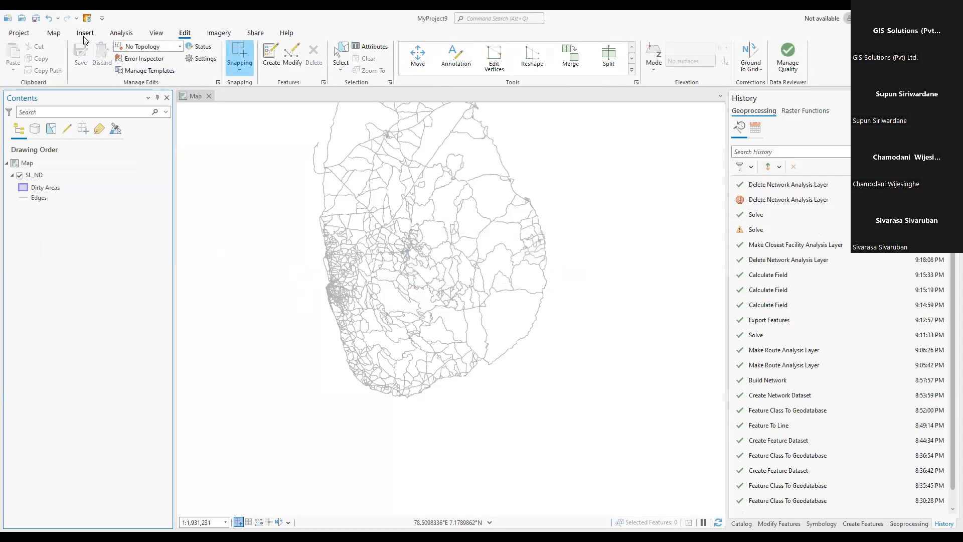
- Create a new Service Area network analysis layer based on the SL_ND network dataset
click(121, 33)
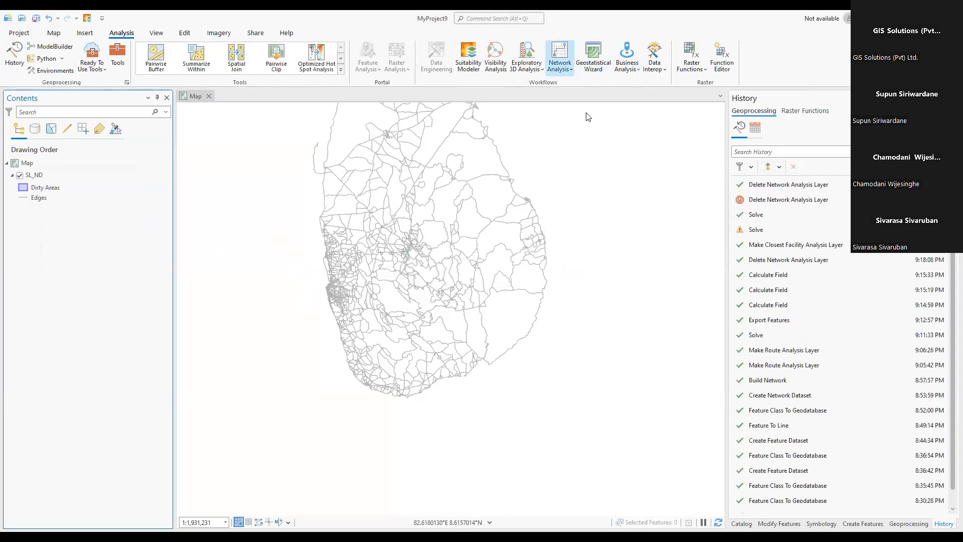
click(560, 64)
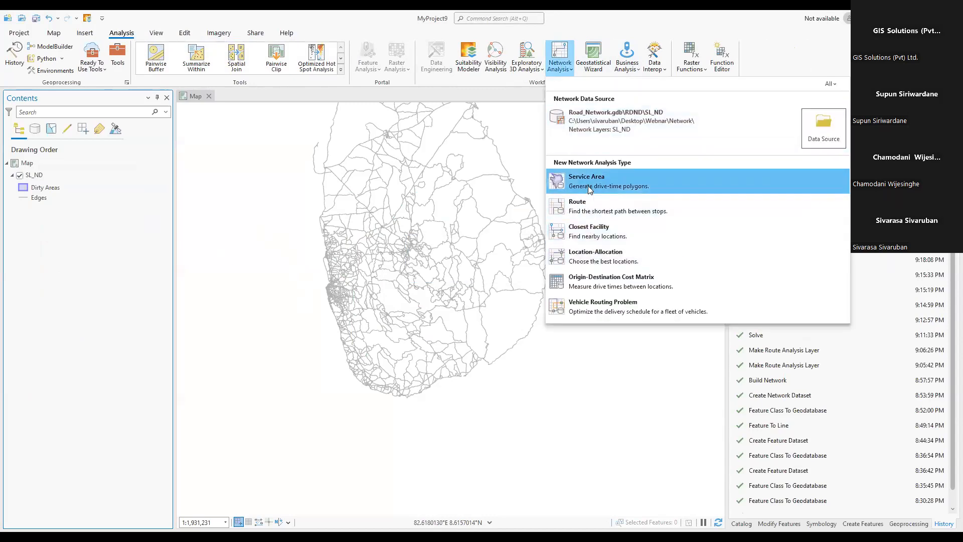
click(586, 190)
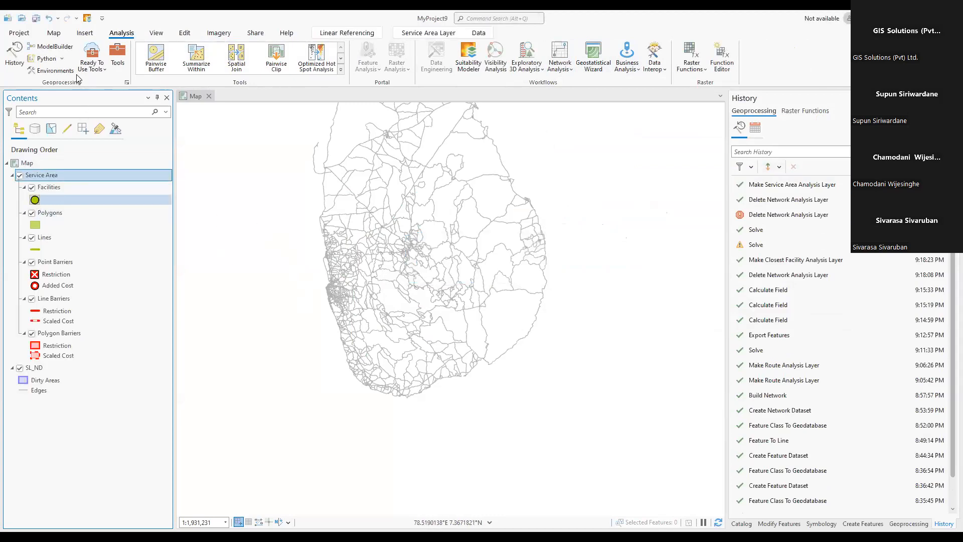
- Add three Service Area facilities to the map: one in the west-central area, one in the north and one in the south
click(421, 34)
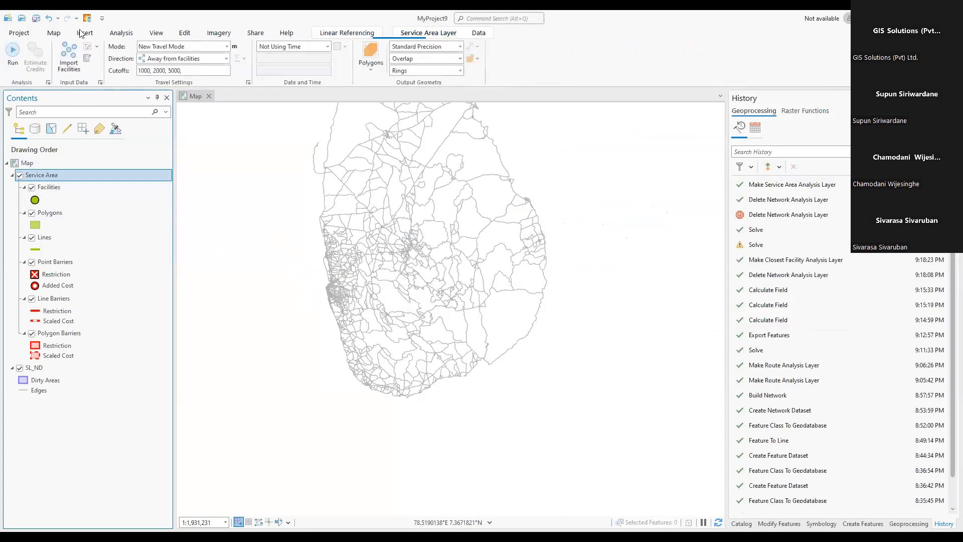
click(88, 58)
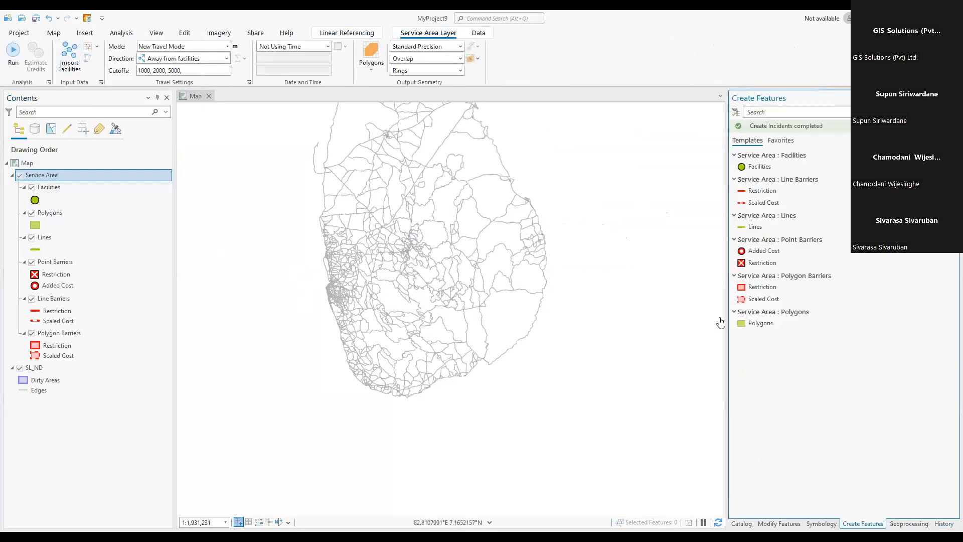
click(742, 167)
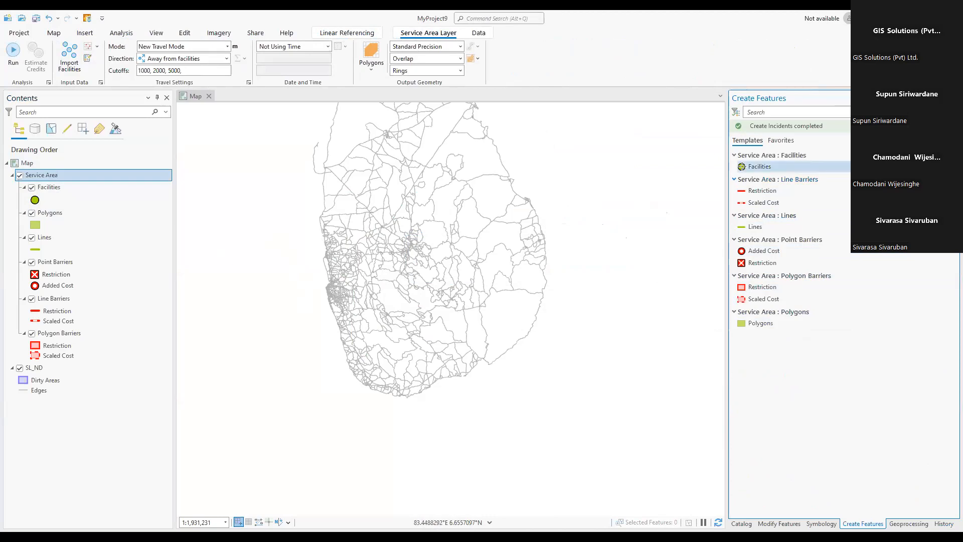
click(372, 253)
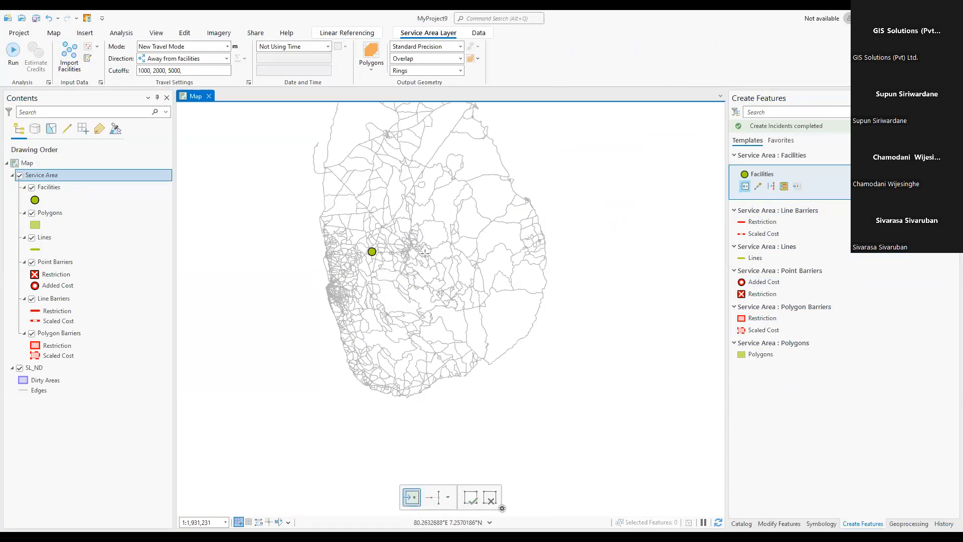
click(399, 156)
click(409, 367)
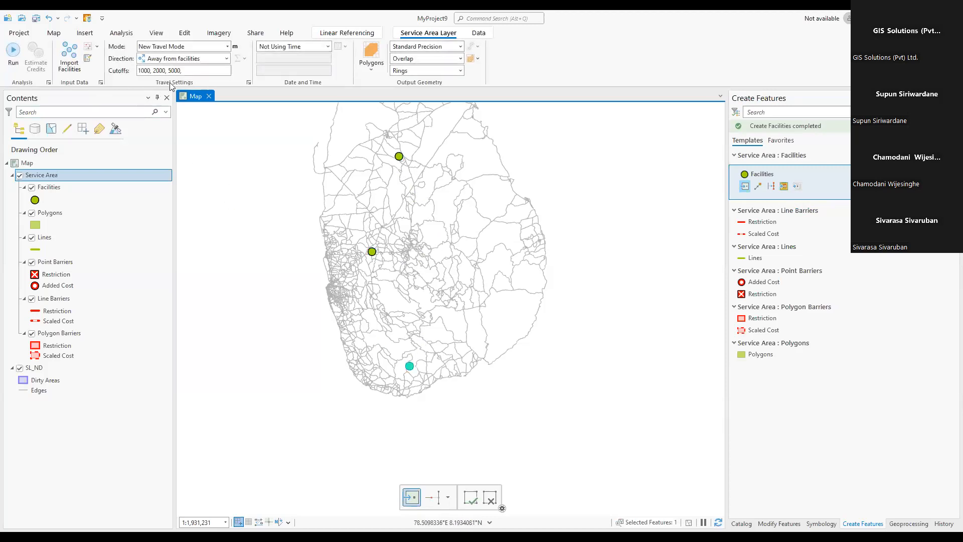
- Set the service area cutoffs to 10000, 20000 and 50000 and run the analysis
click(142, 70)
text(0)
click(163, 70)
text(00)
click(390, 263)
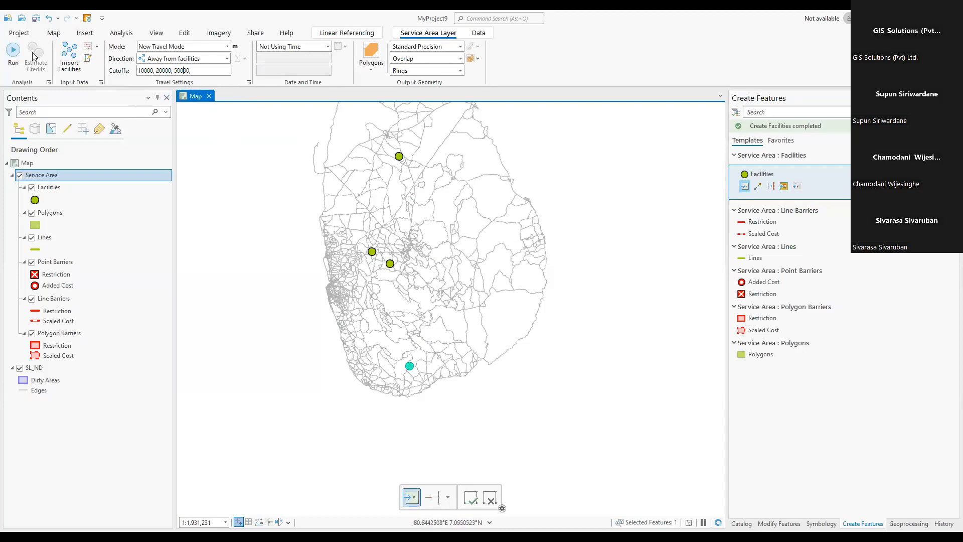
click(14, 52)
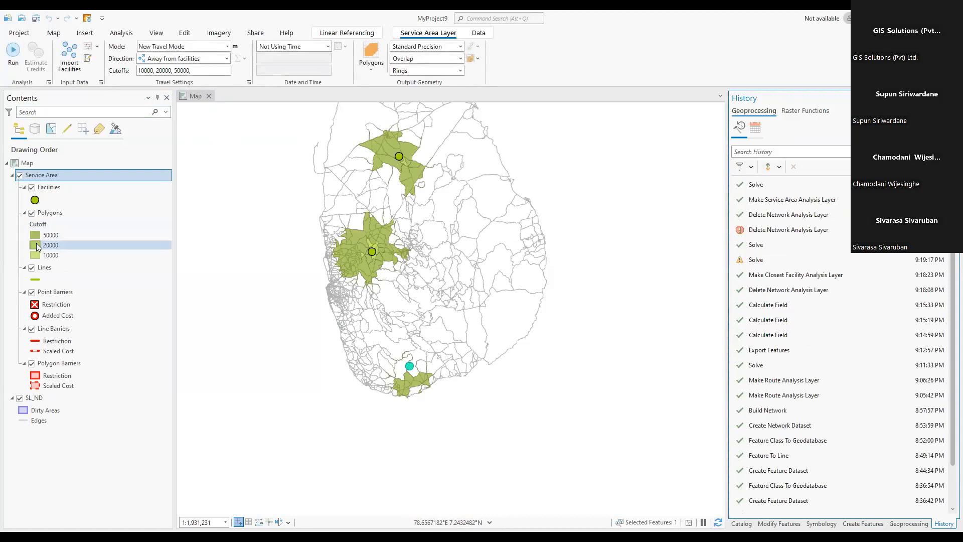
- Recolor the 20000 cutoff polygon symbol of the service area orange and apply it
click(37, 245)
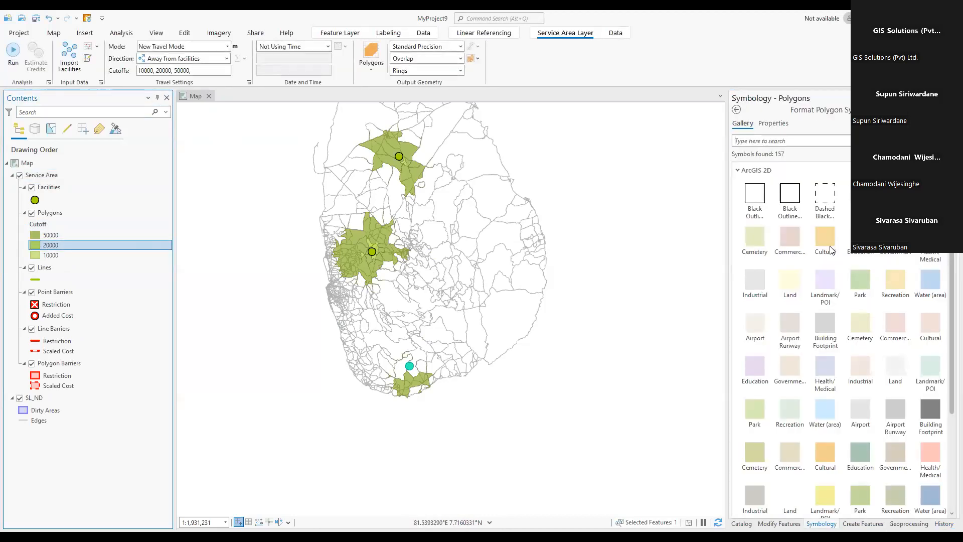
click(831, 250)
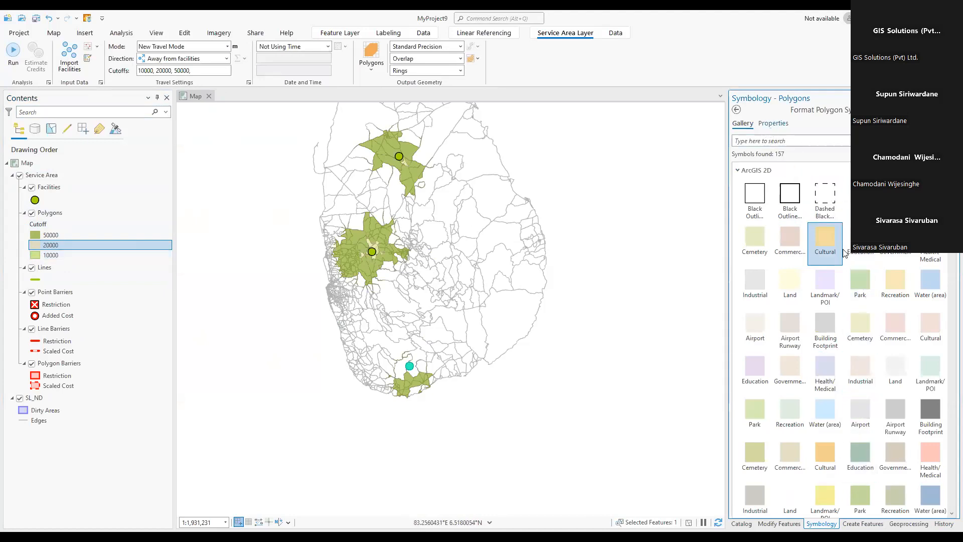
click(773, 123)
click(840, 173)
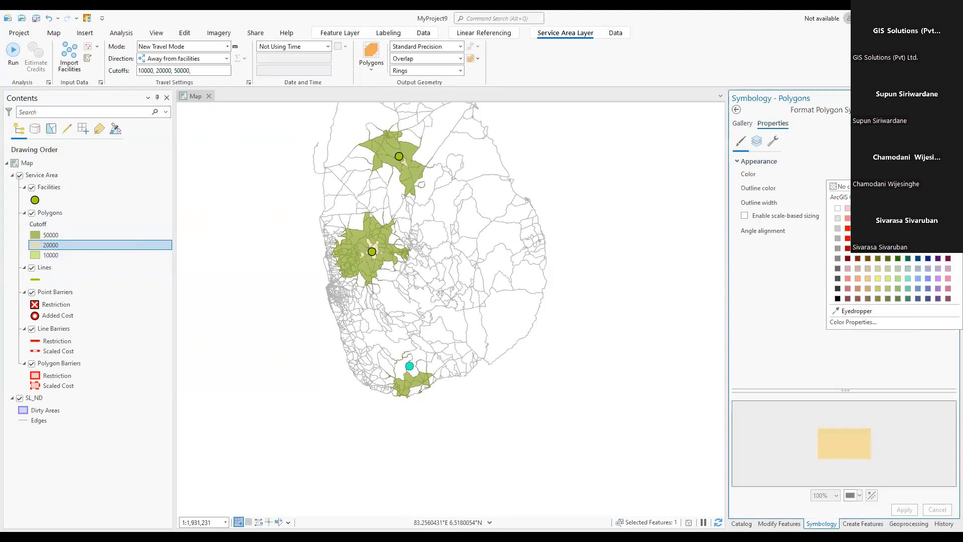
click(858, 229)
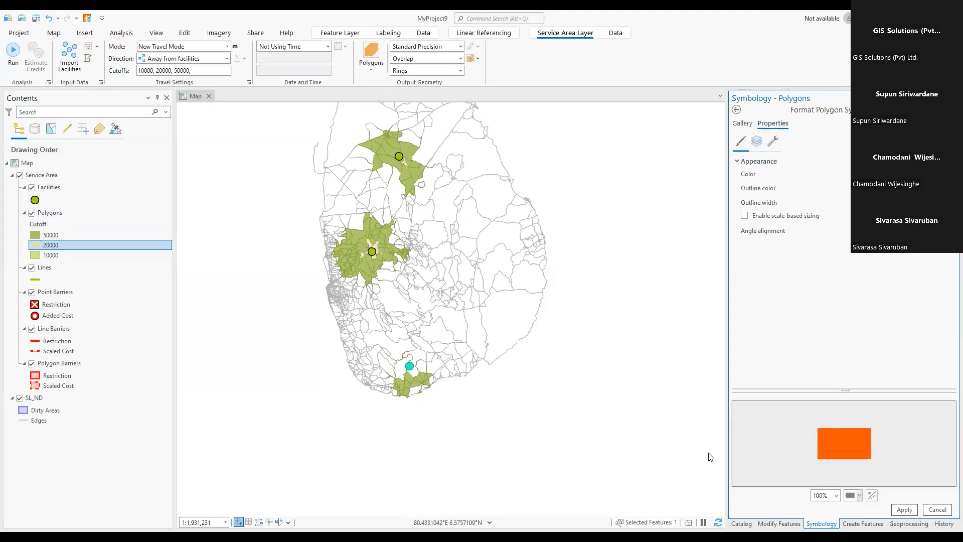
click(905, 509)
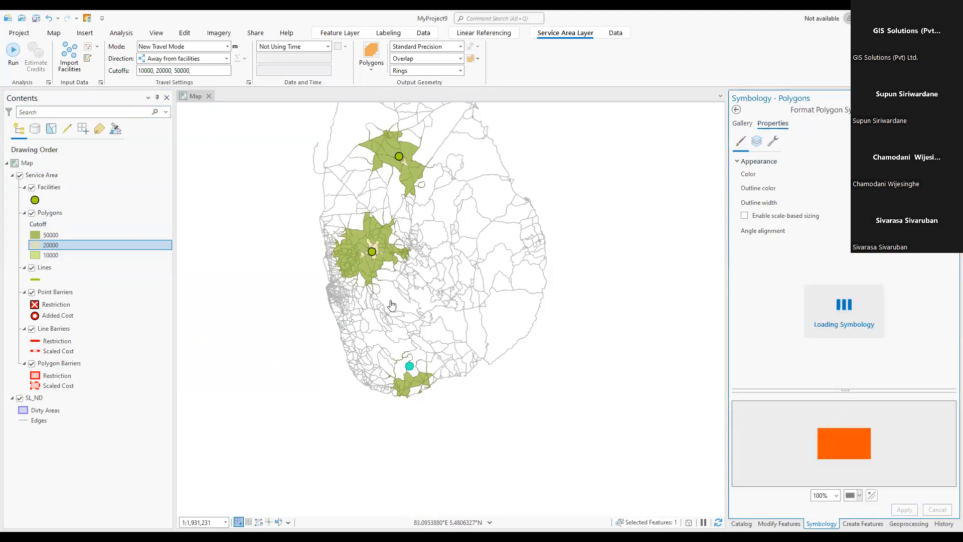
- Recolor the 10000 cutoff polygon symbol of the service area bright magenta and apply it
click(36, 257)
click(944, 174)
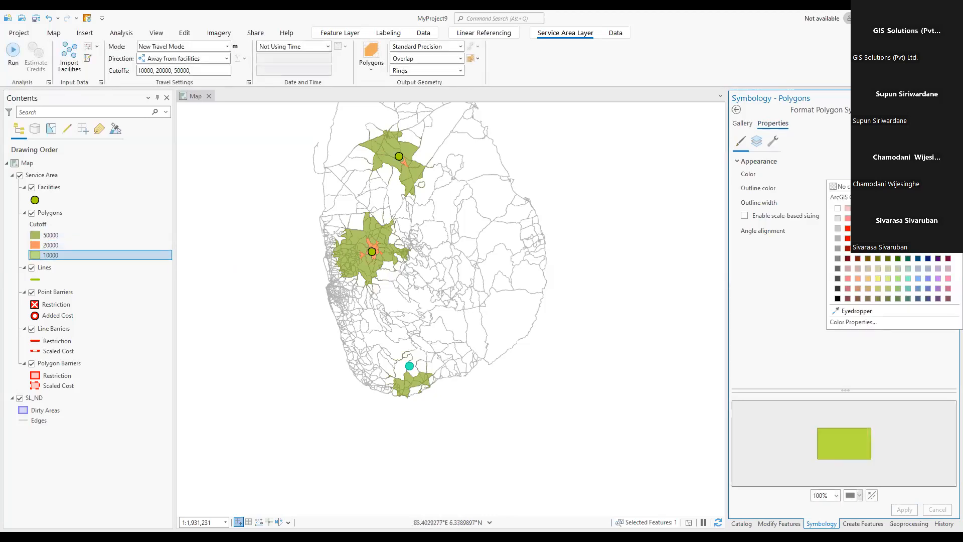
click(948, 227)
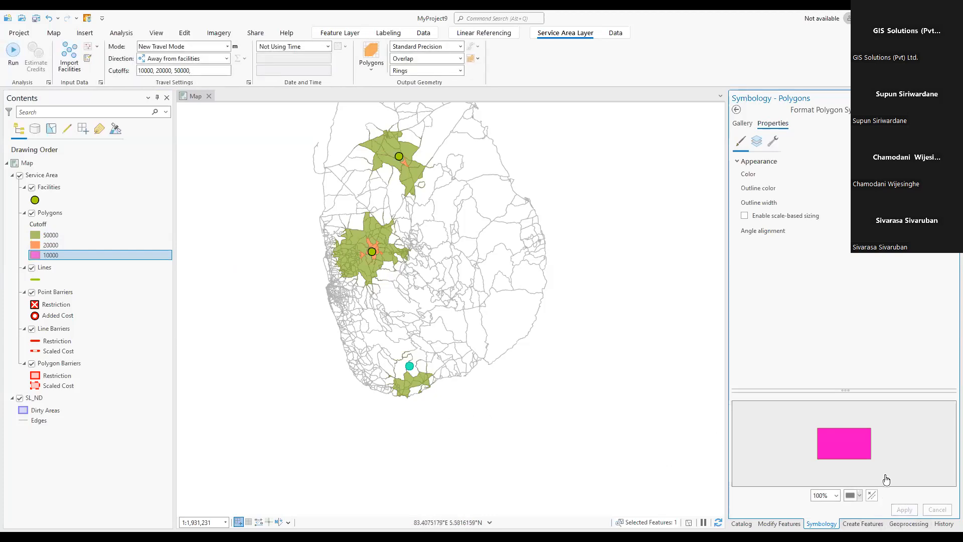
- Examine the 10000, 20000 and 50000 cutoff polygons around the west-central facility close up and within the surrounding network
scroll(345, 318, up, 2)
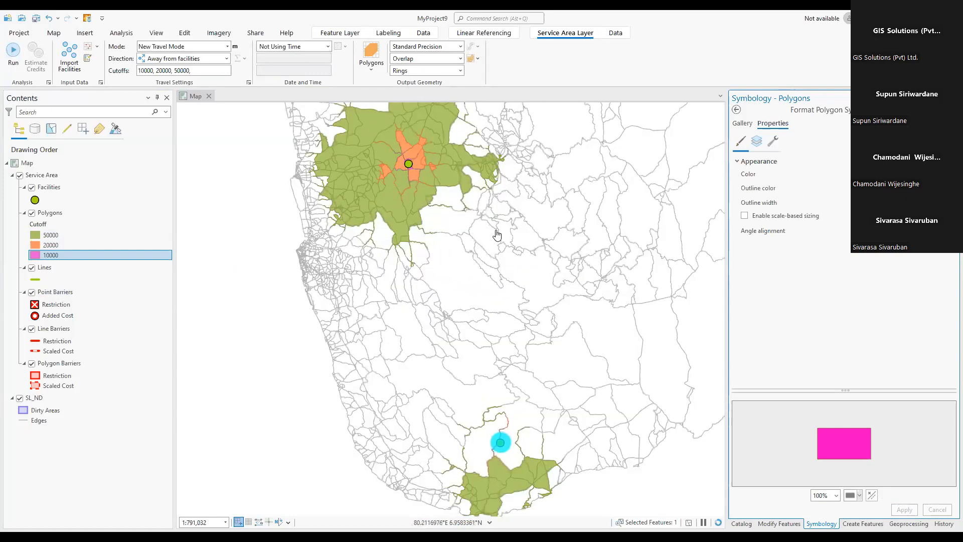
scroll(496, 234, up, 2)
drag(497, 235, 502, 280)
scroll(497, 235, up, 4)
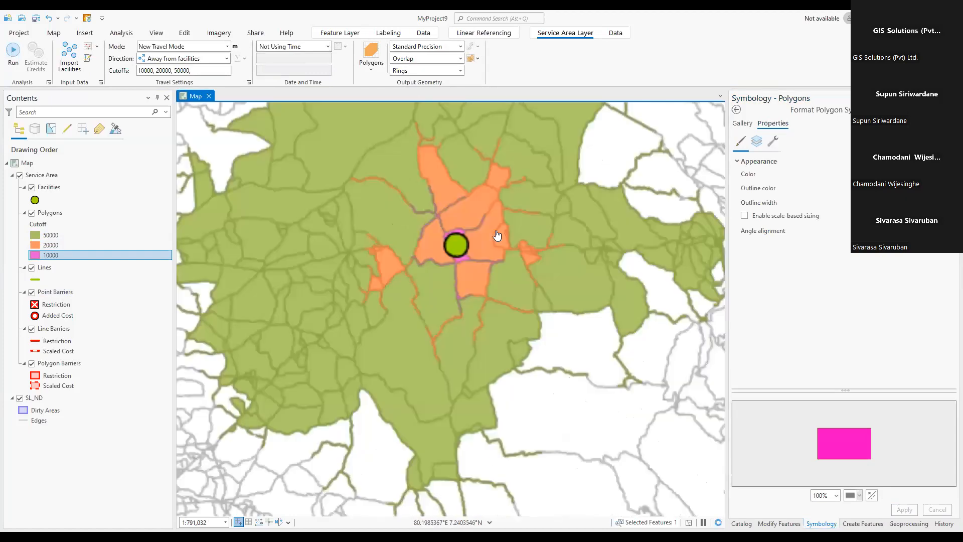
scroll(454, 247, down, 3)
scroll(455, 247, up, 3)
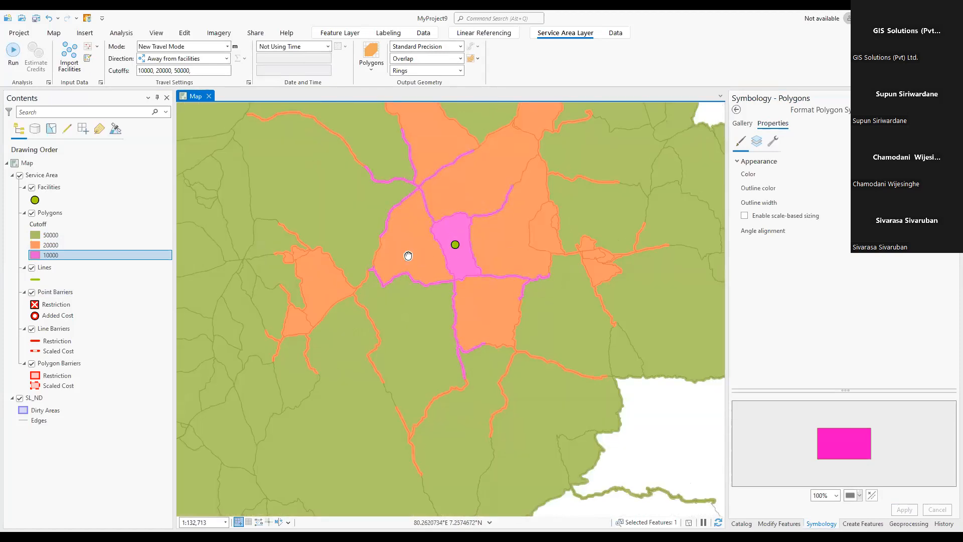
drag(303, 205, 305, 220)
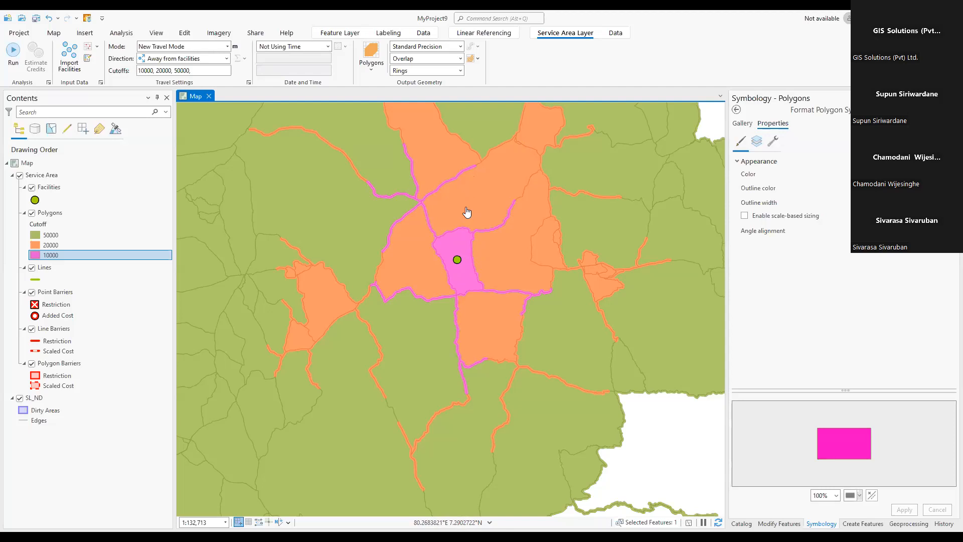
scroll(465, 216, down, 3)
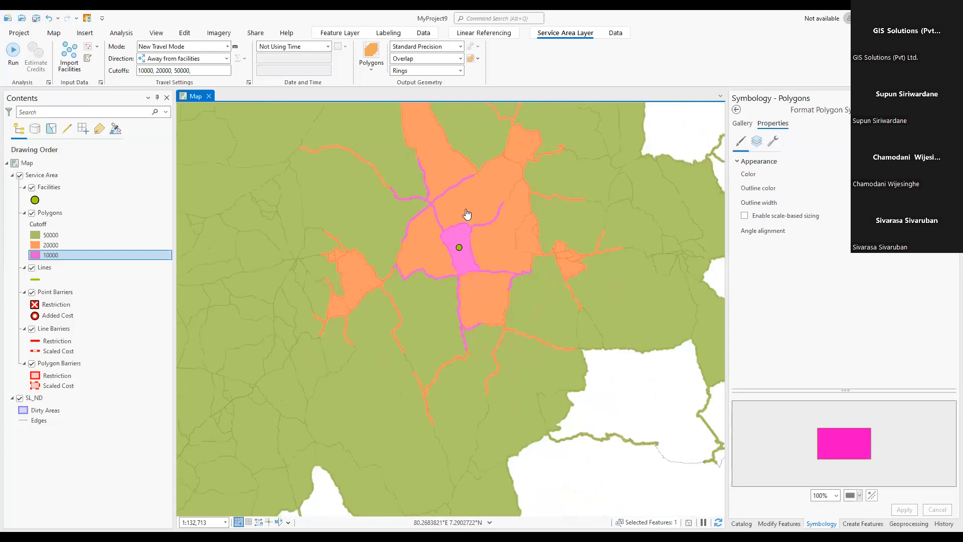
scroll(454, 253, up, 3)
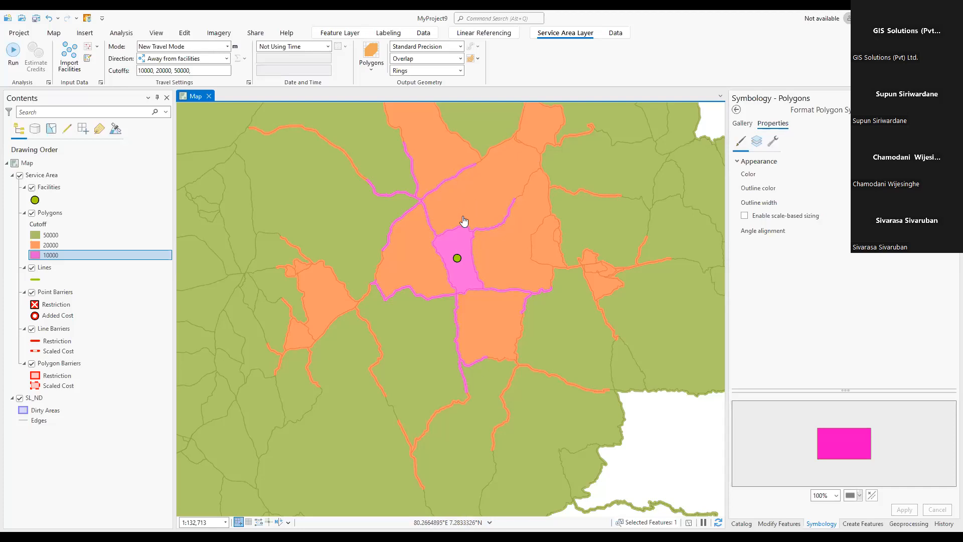
scroll(466, 241, down, 3)
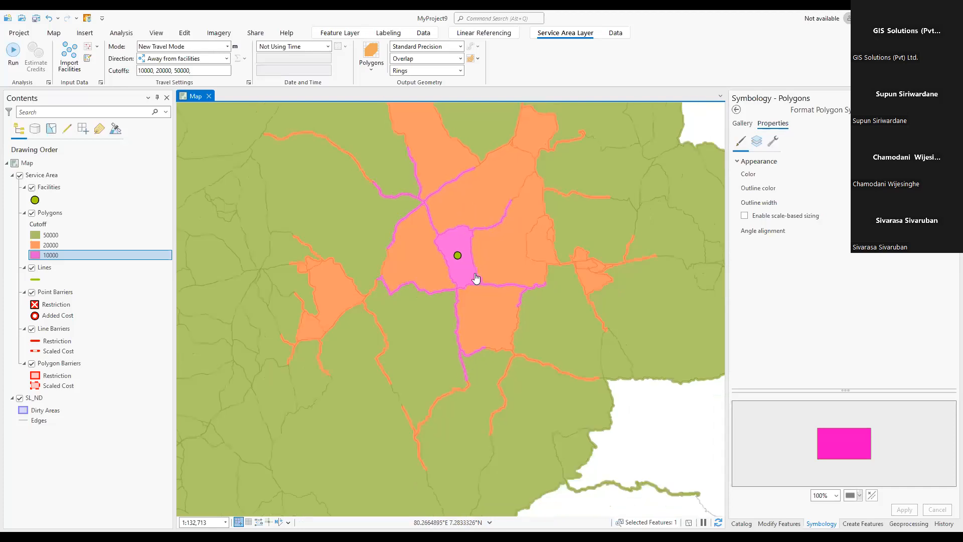
scroll(480, 269, down, 3)
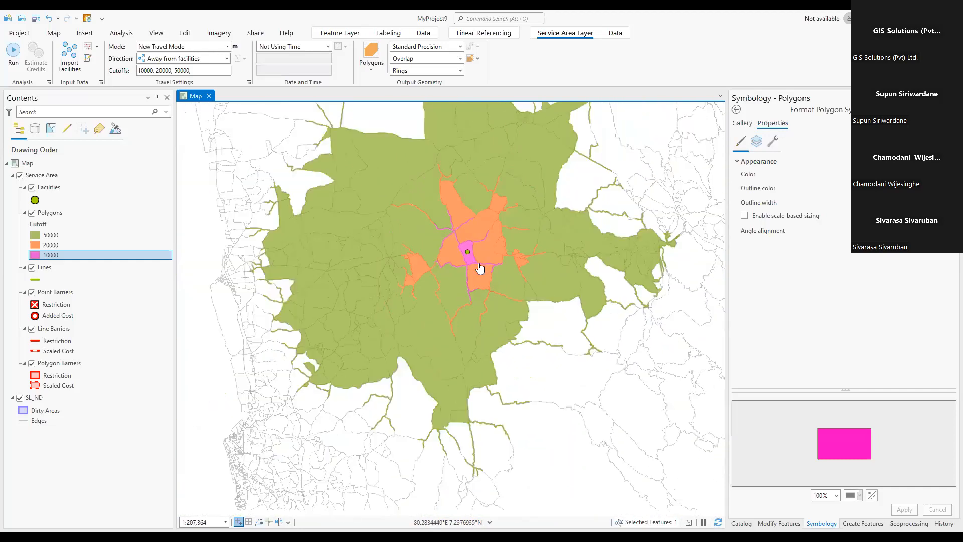
scroll(480, 269, down, 2)
scroll(480, 269, down, 2)
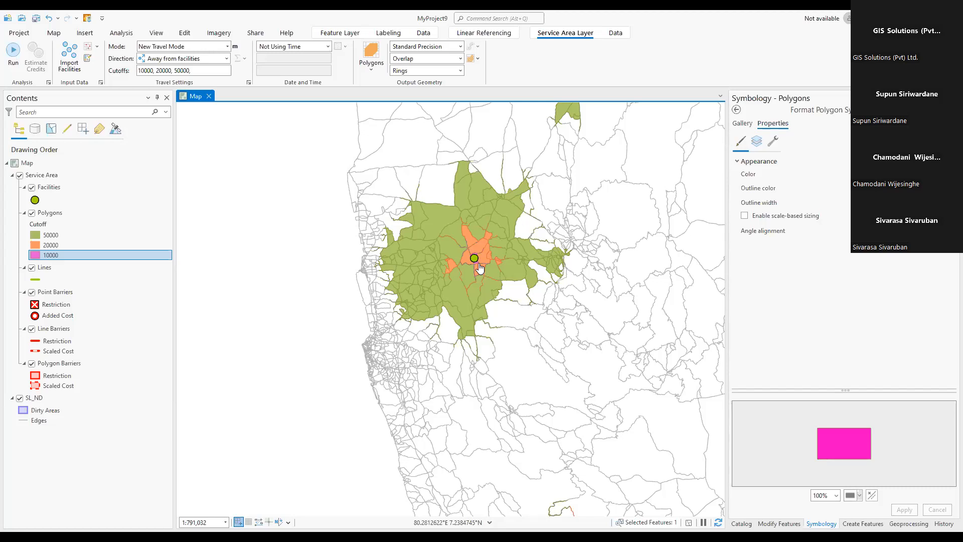
click(121, 33)
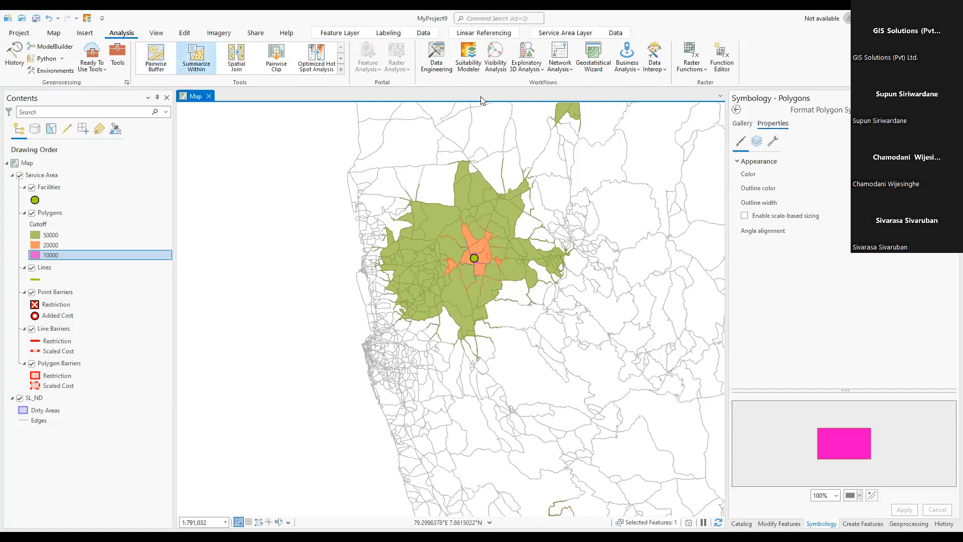
click(569, 75)
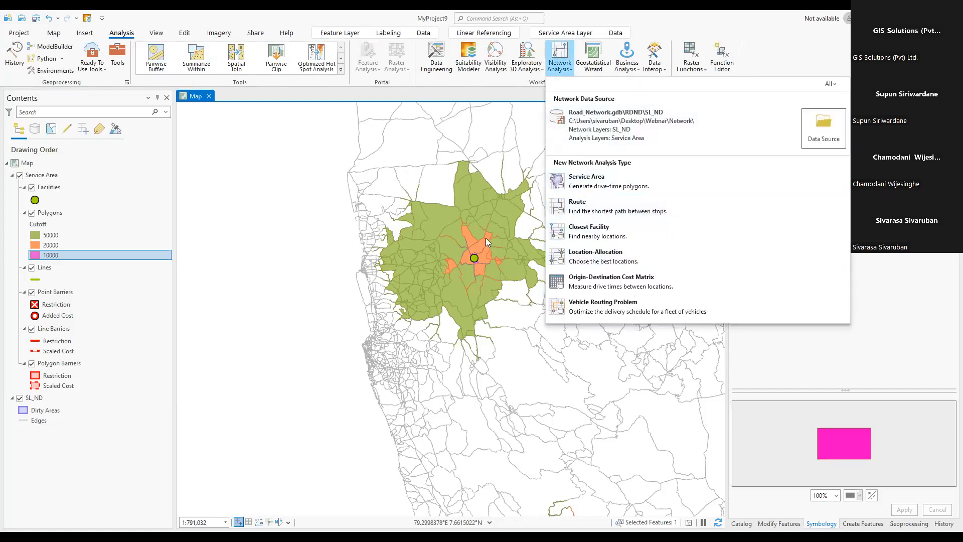
click(366, 200)
scroll(366, 201, down, 2)
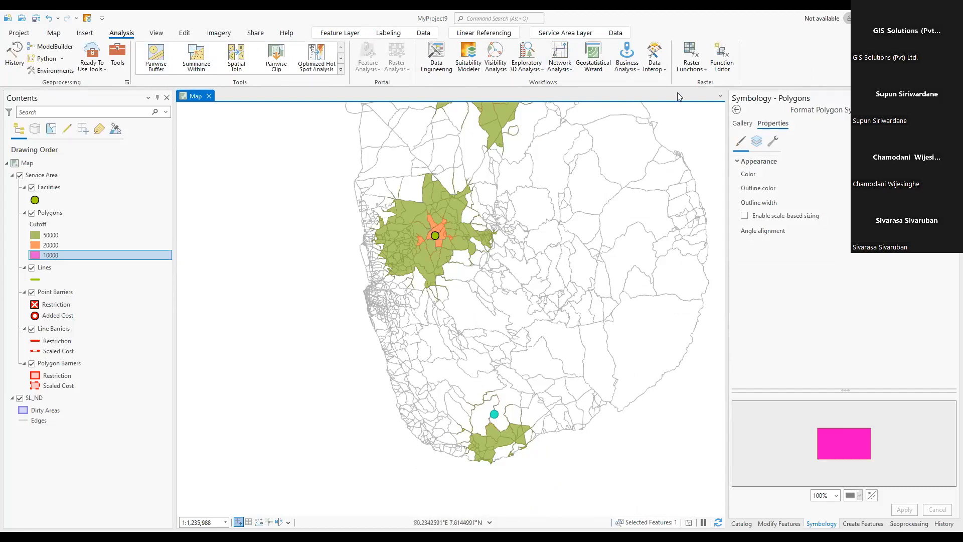
- Try to delete the Service Area network analysis layer and its analysis data
right_click(42, 176)
click(55, 178)
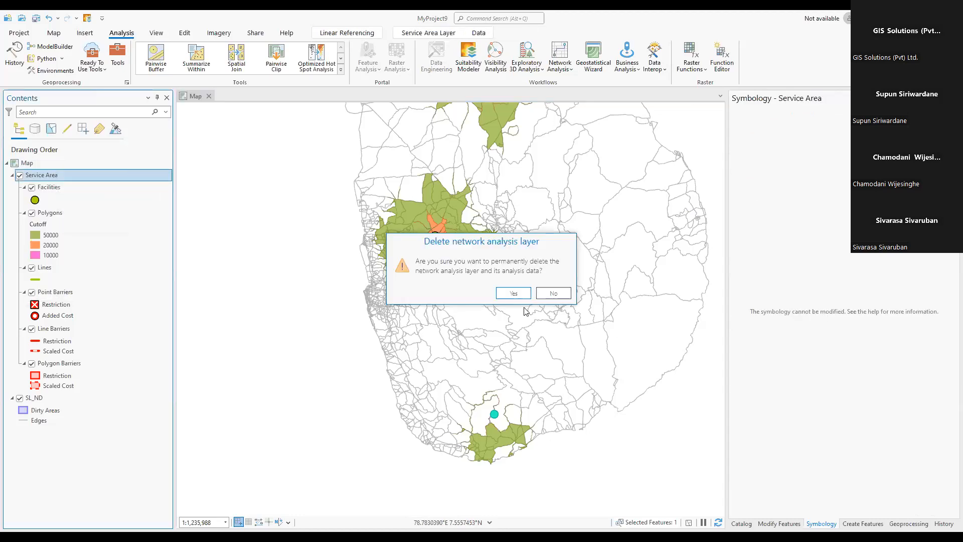
click(522, 294)
click(579, 332)
- Save all pending edits to the map's data
click(184, 34)
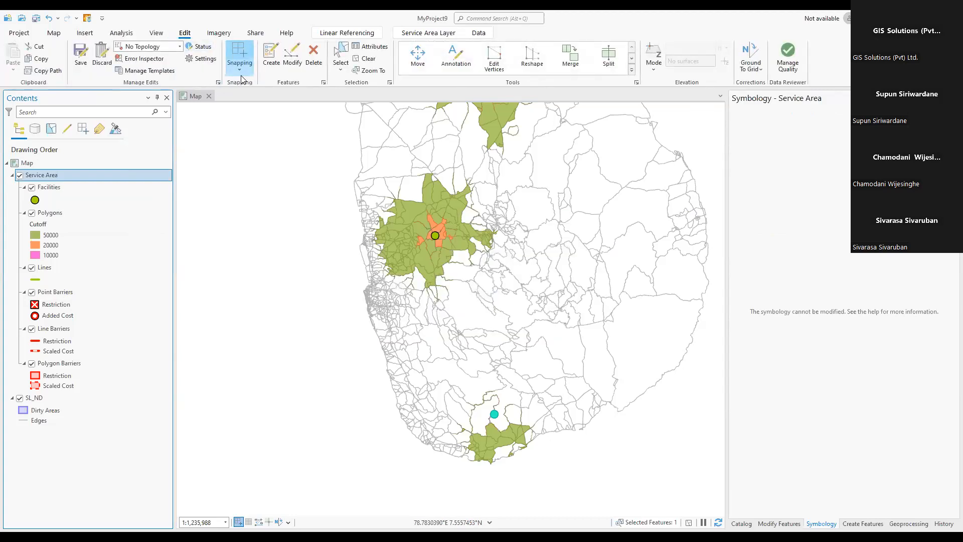
click(82, 62)
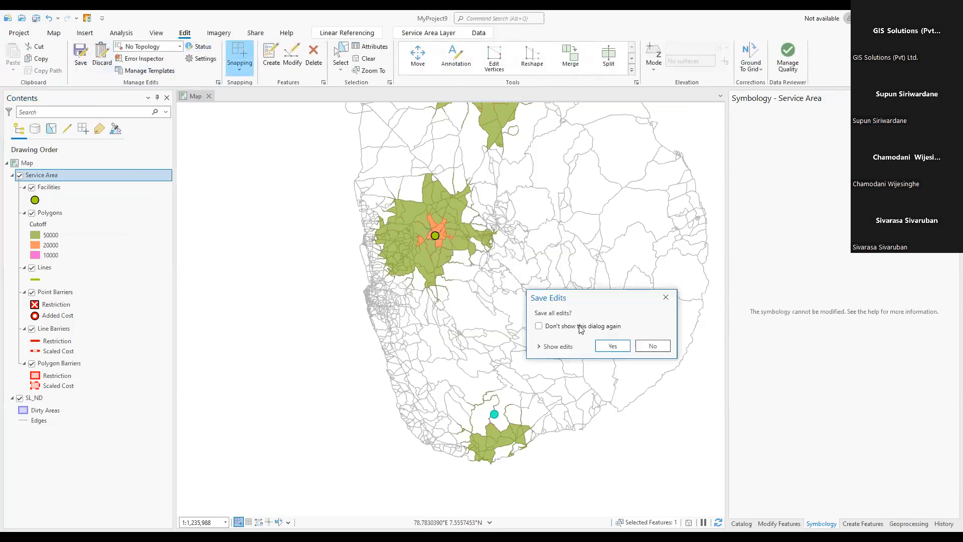
key(Return)
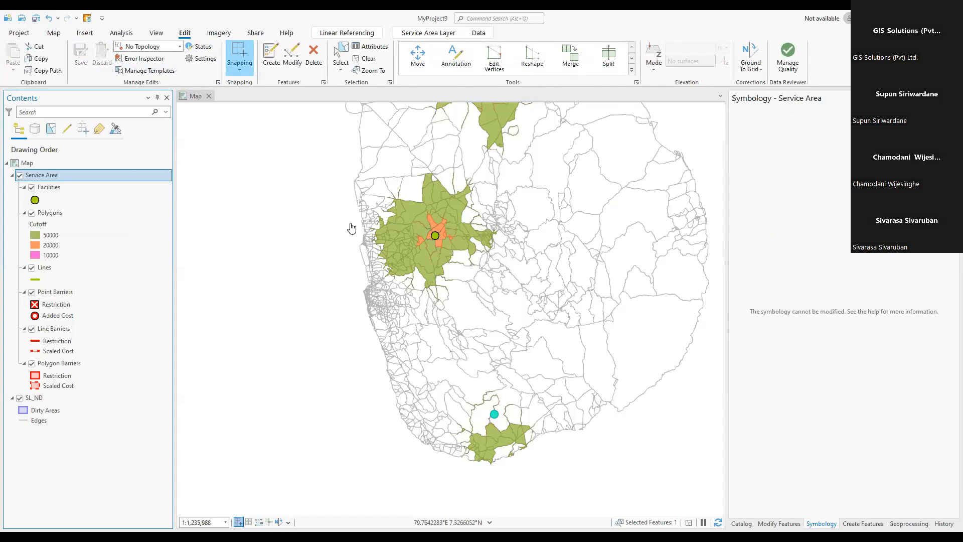
- Permanently delete the Service Area network analysis layer together with its analysis data
right_click(59, 178)
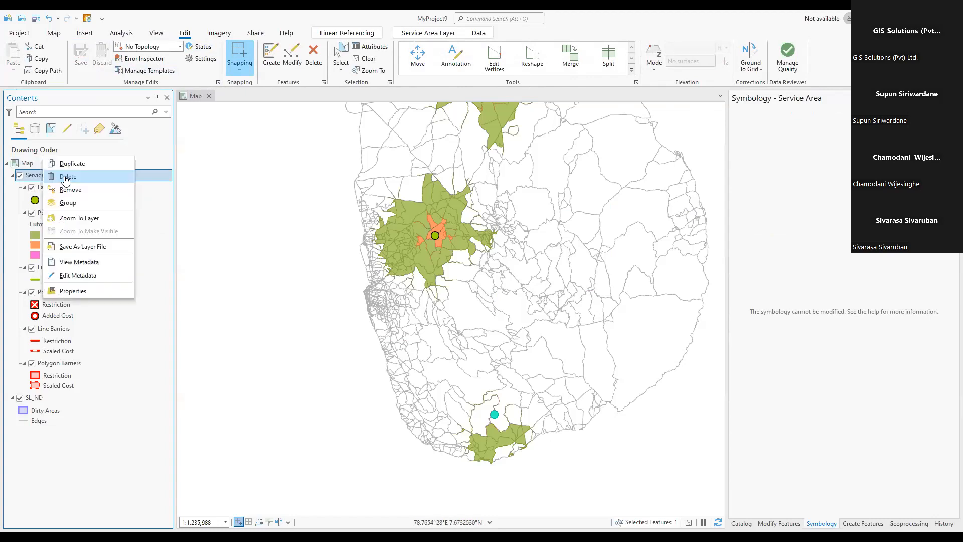
click(66, 176)
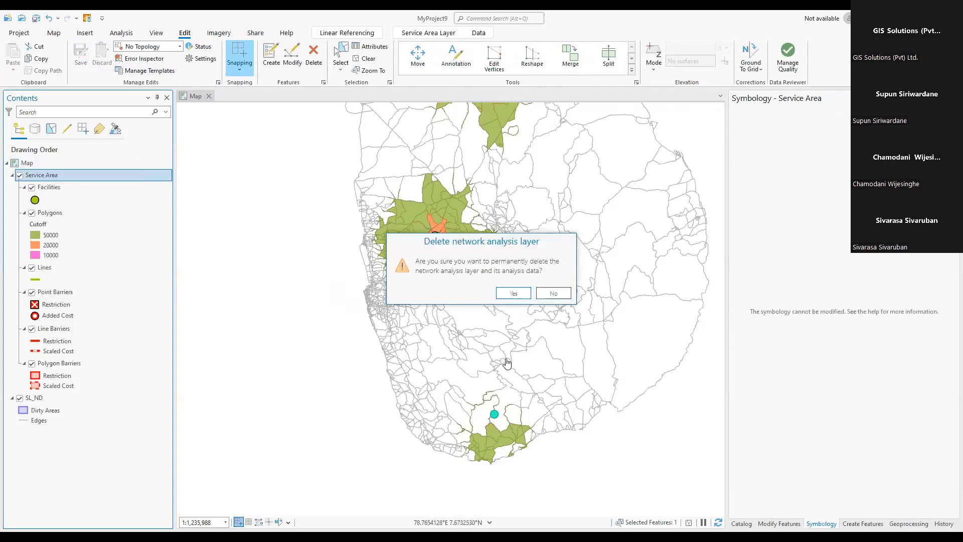
click(510, 298)
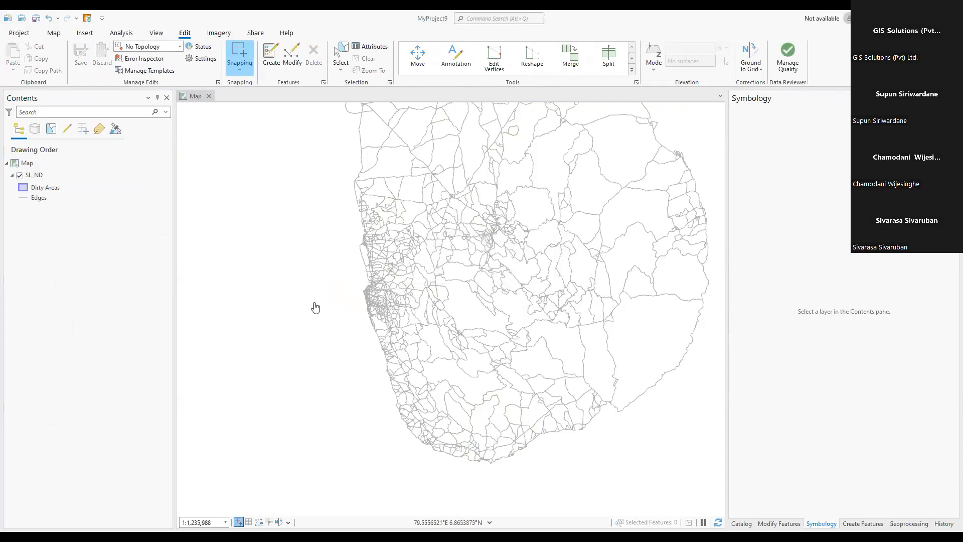
- Remove the SL_ND network dataset layer from the map
click(55, 176)
right_click(75, 174)
click(83, 180)
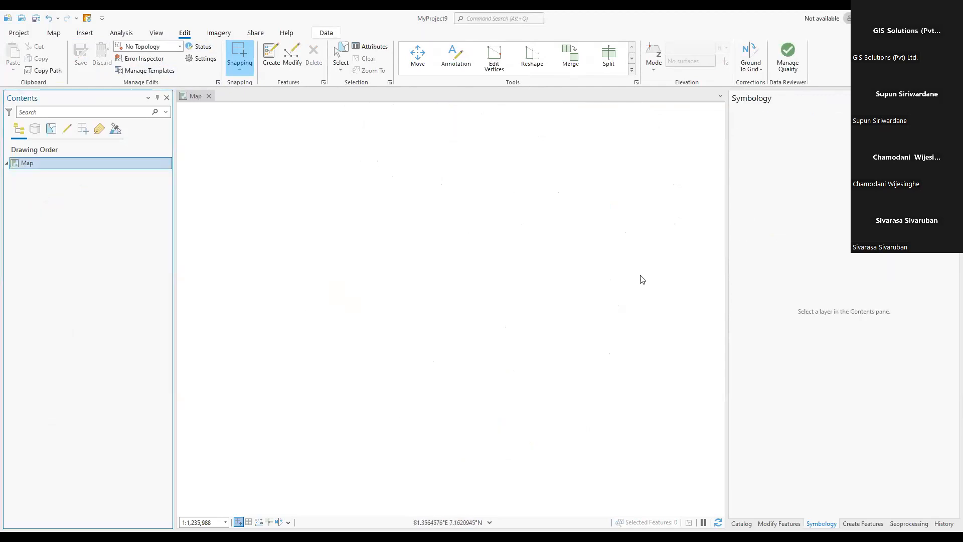
- Collapse the Network folder in the project catalog and expand the SuitabilityAnalysis folder under Webnar
click(741, 524)
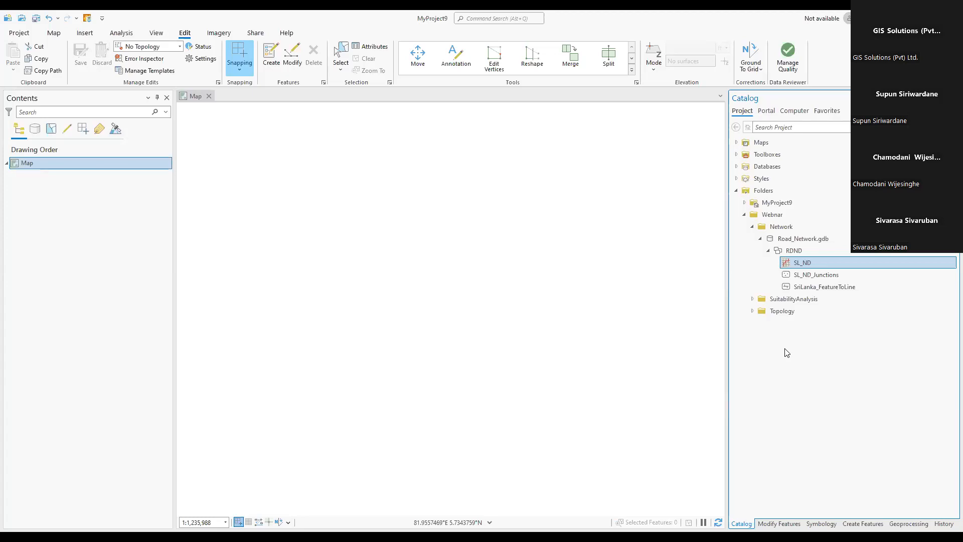
click(766, 250)
click(760, 238)
click(753, 226)
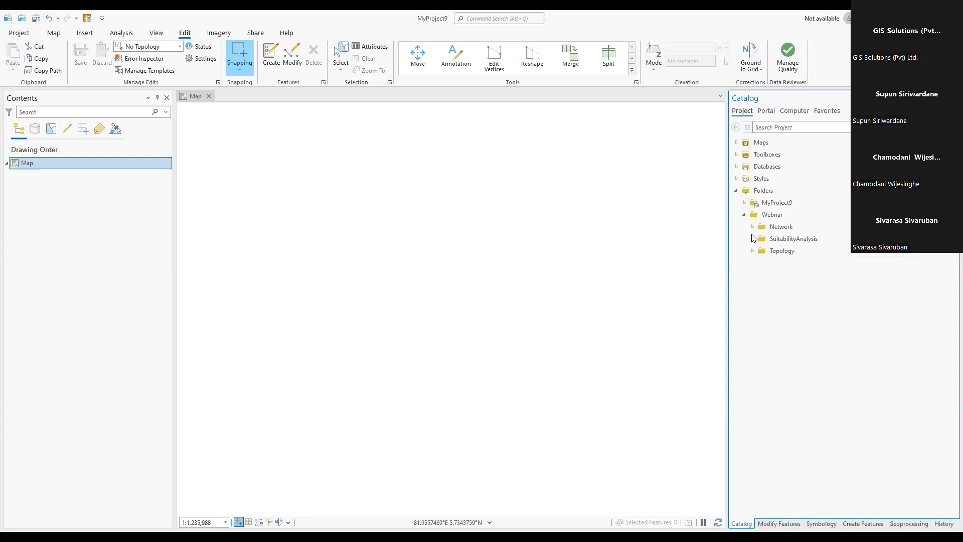
click(753, 241)
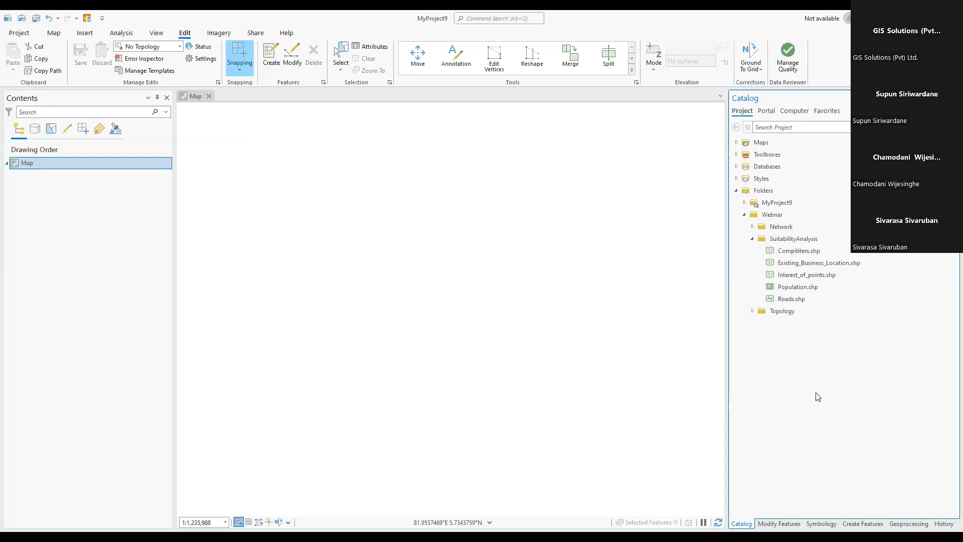
- Add the Compititers, Existing_Business_Location, Interest_of_points, Roads and Population shapefiles from SuitabilityAnalysis to the map
drag(772, 255, 628, 269)
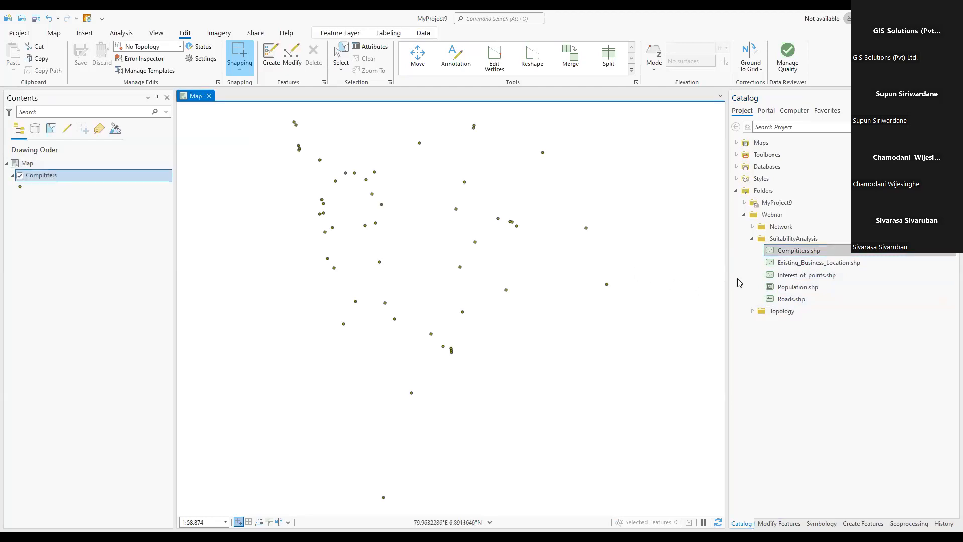
drag(773, 266, 615, 266)
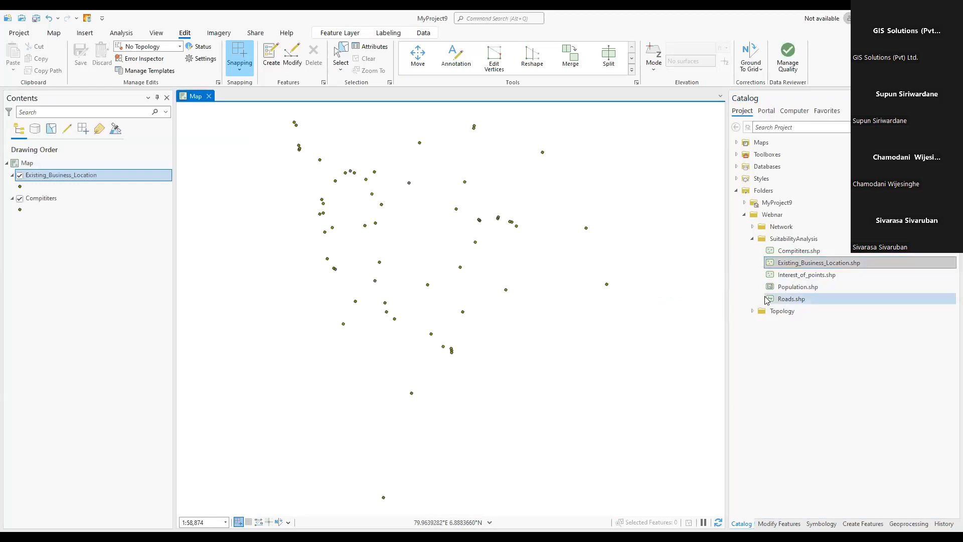
drag(771, 276, 601, 270)
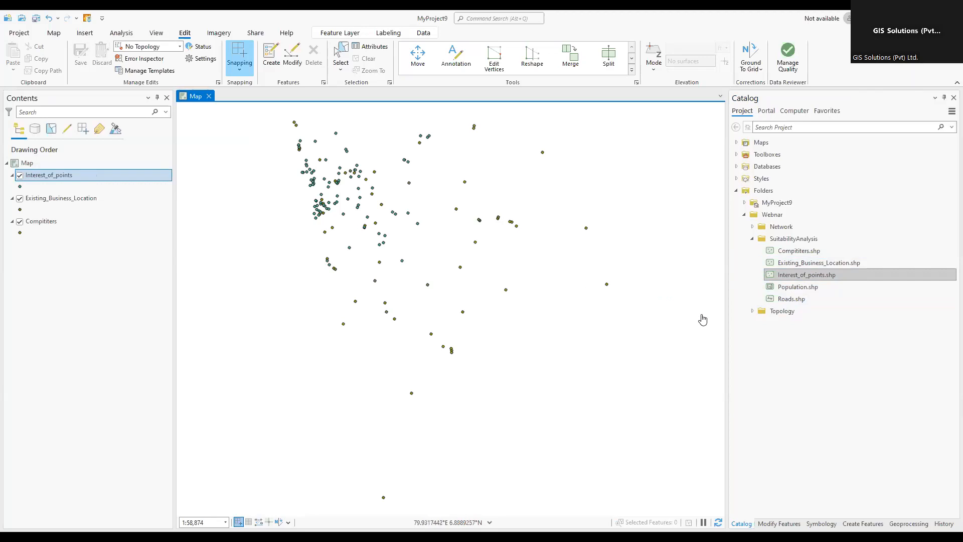
drag(475, 290, 480, 287)
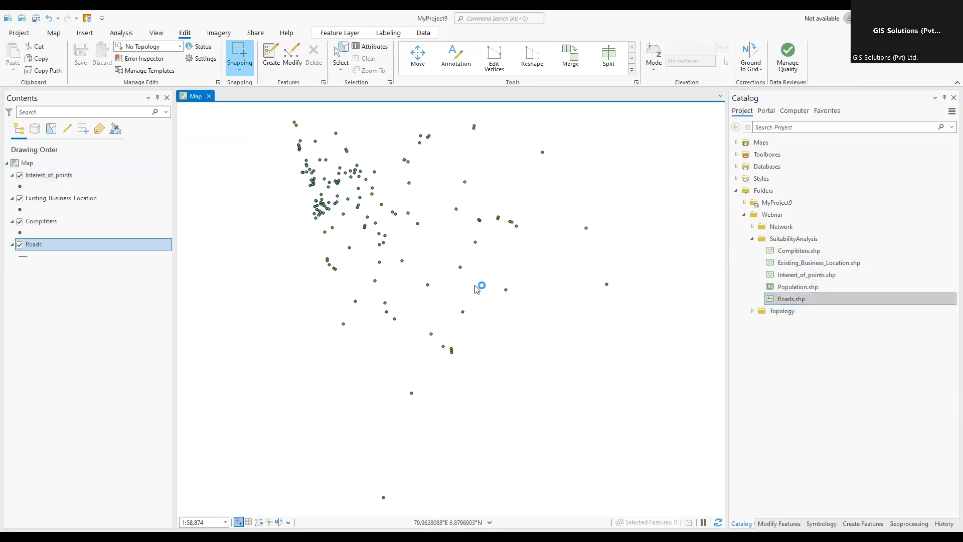
mouse_move(798, 286)
mouse_down()
mouse_move(702, 290)
mouse_move(396, 263)
mouse_up()
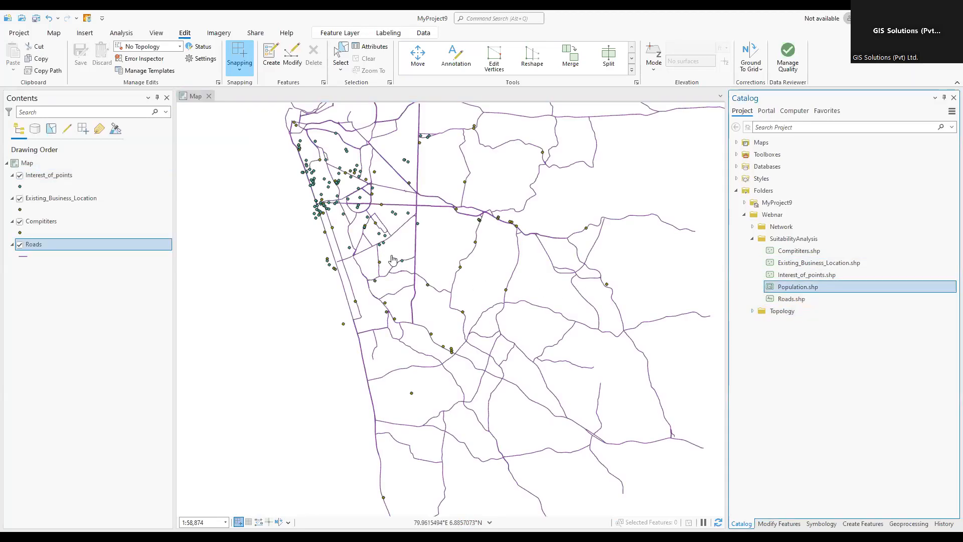
- Hide the Existing_Business_Location layer and remove it from the map
click(20, 199)
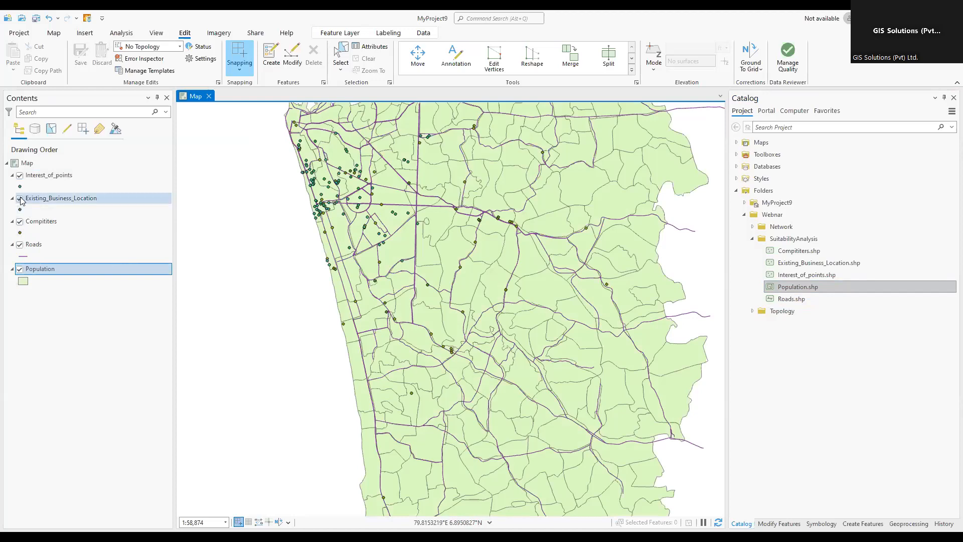
scroll(519, 284, down, 2)
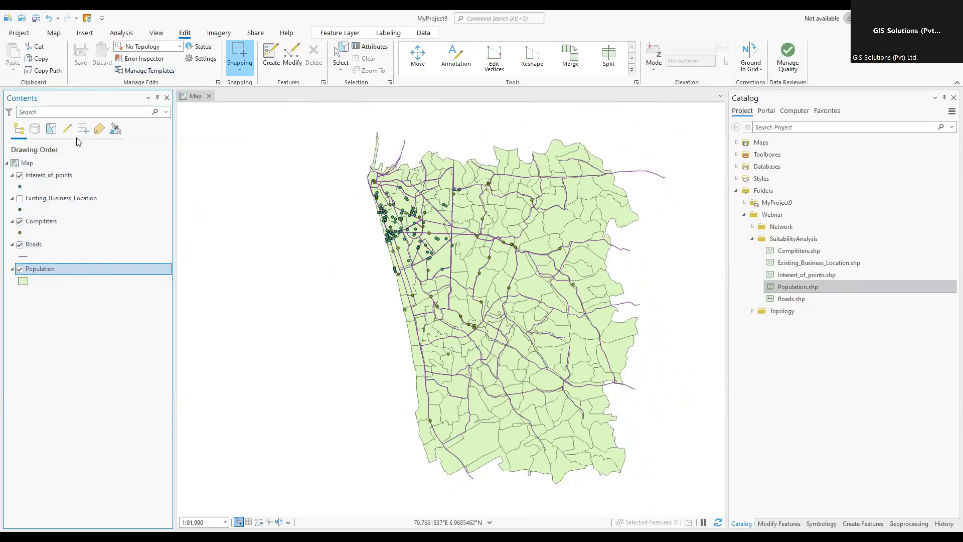
click(46, 200)
right_click(46, 199)
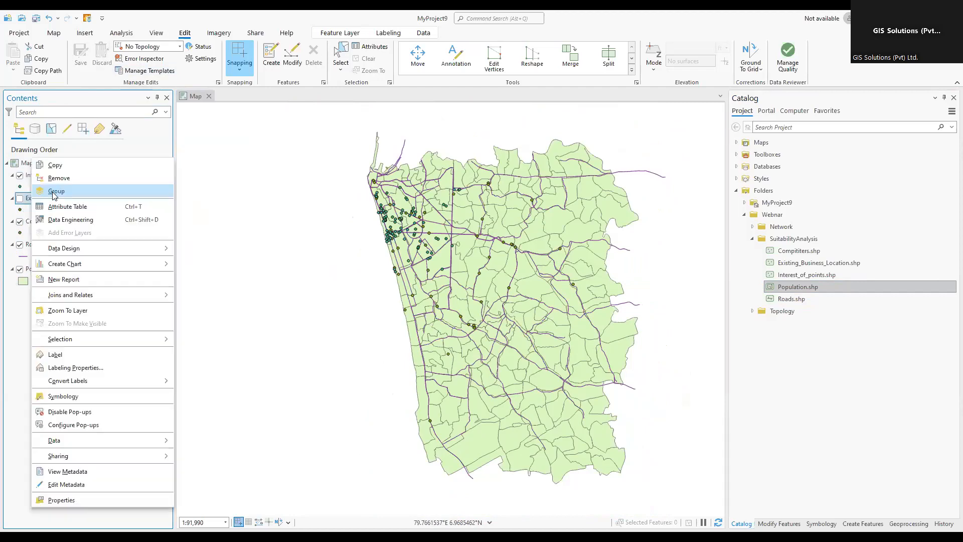
click(59, 178)
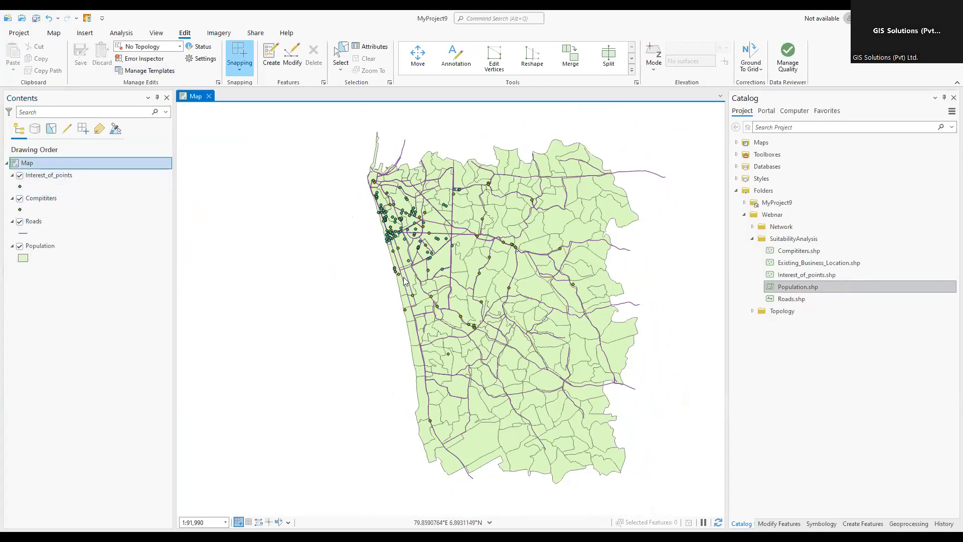
- Check which basemaps are available for the map
drag(509, 285, 472, 274)
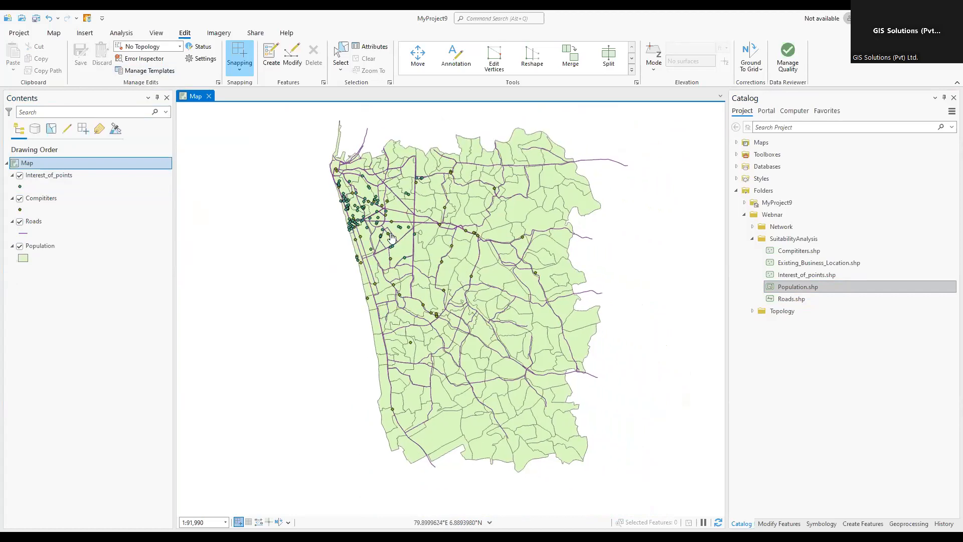
click(54, 33)
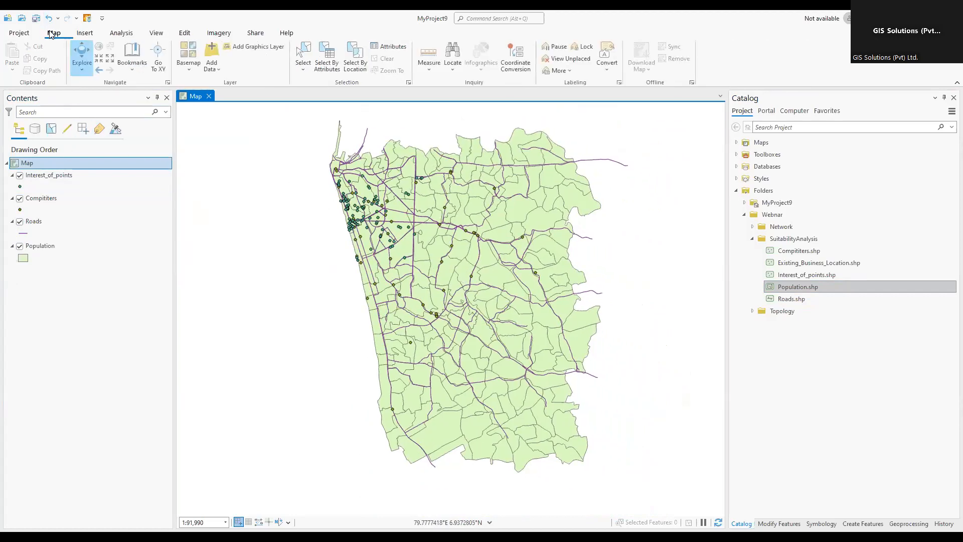
click(194, 71)
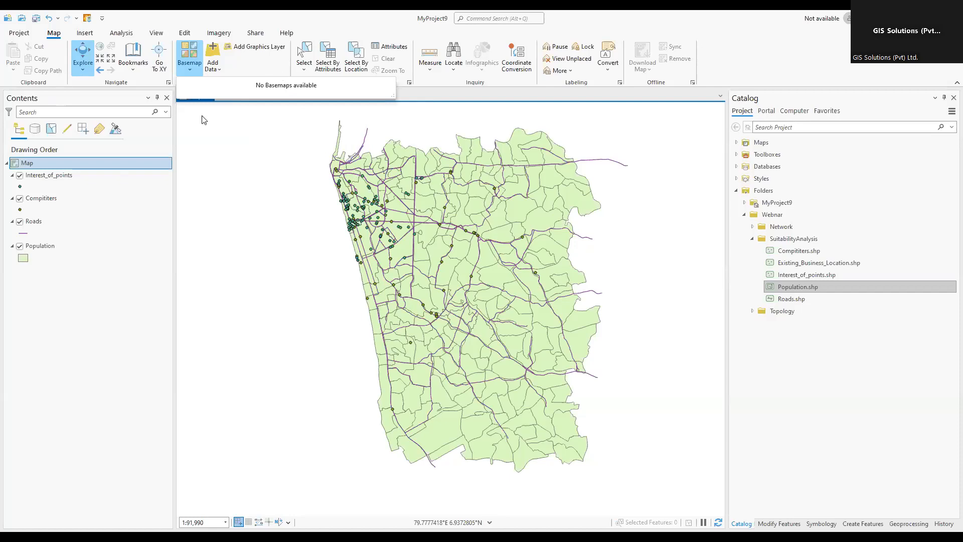
- Turn off the visibility of the Interest_of_points, Compititers, Roads and Population layers
click(20, 176)
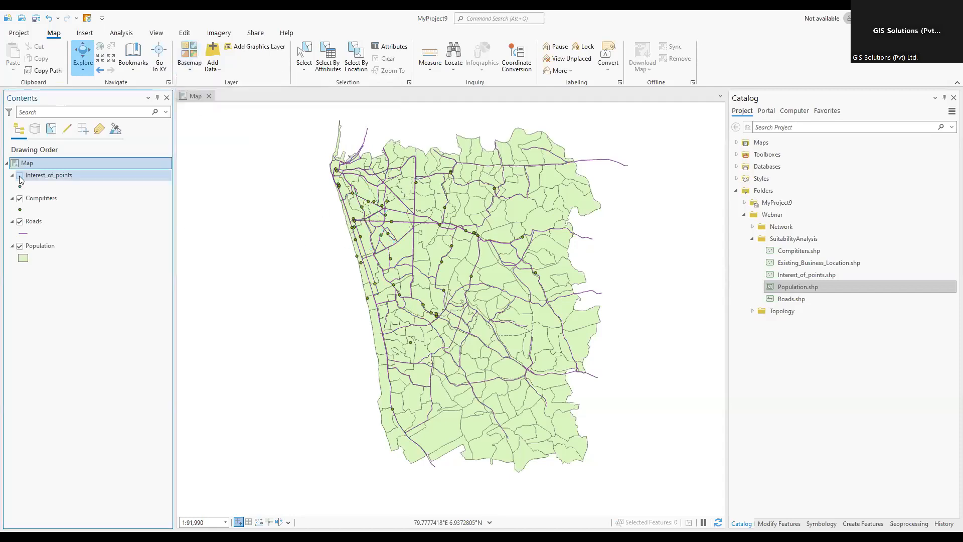
click(19, 198)
click(20, 222)
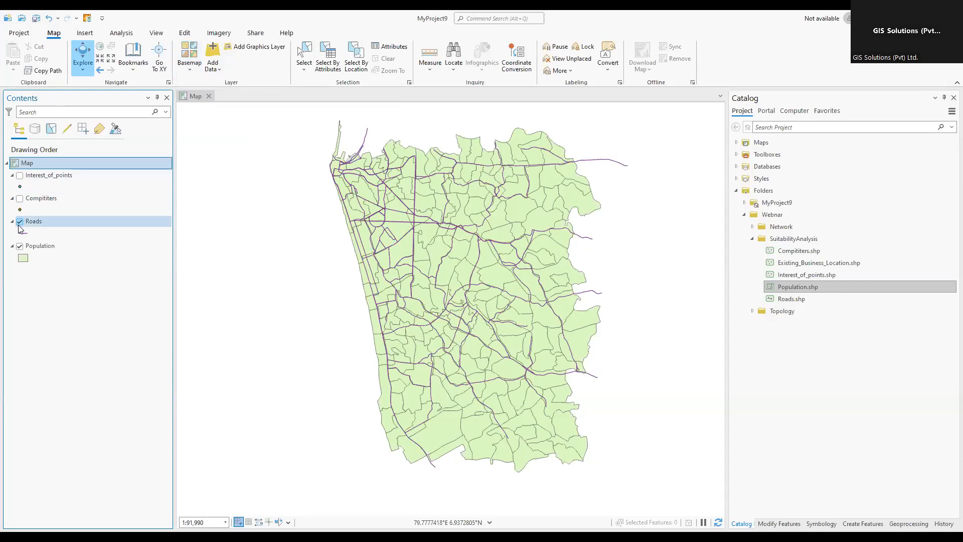
click(19, 247)
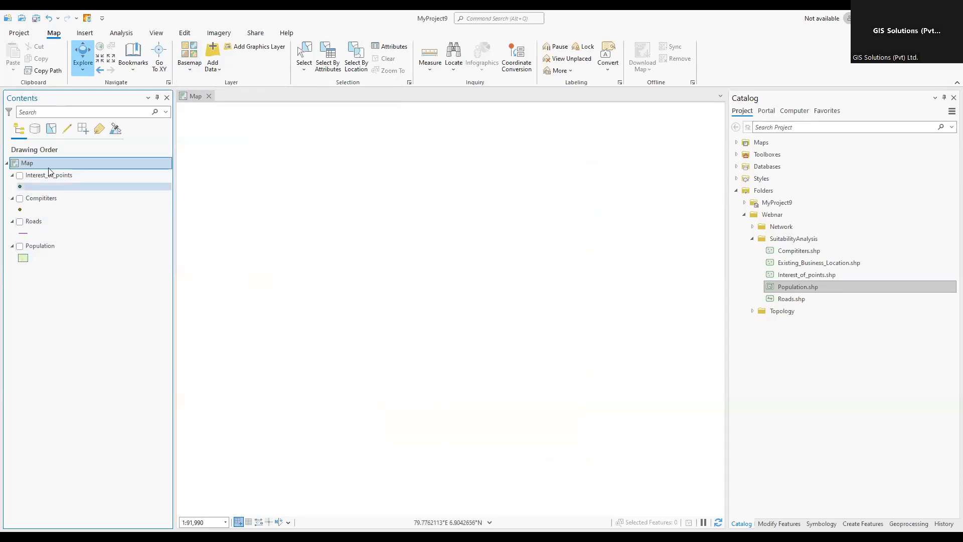
- Preview the Interest_of_points, Compititers, Roads and Population layers by briefly showing each one and hiding it again
click(20, 175)
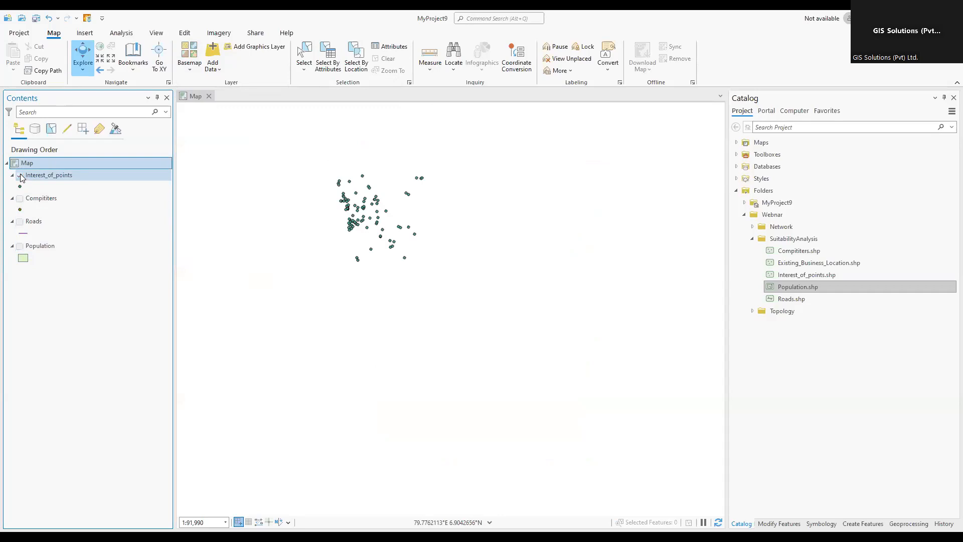
click(20, 199)
click(20, 198)
click(20, 176)
click(20, 199)
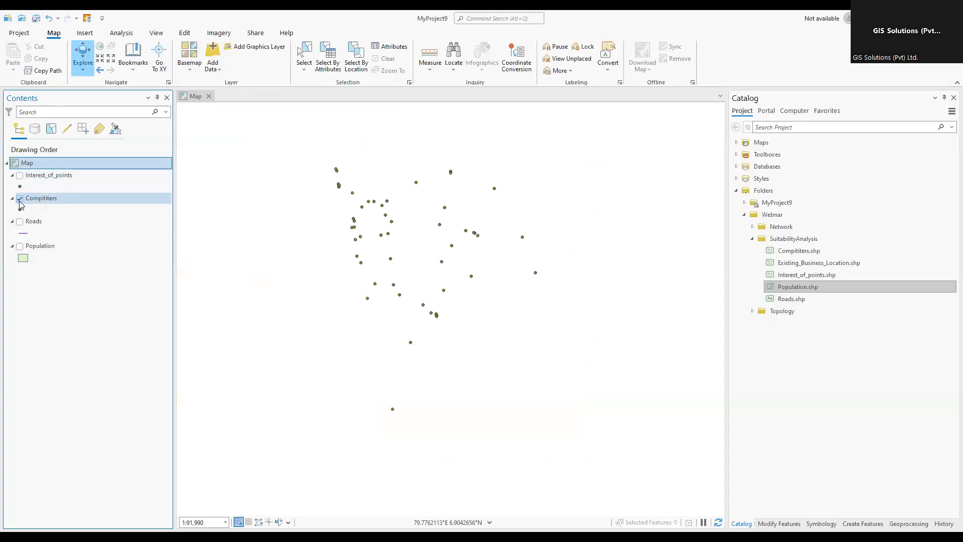
click(20, 199)
click(20, 221)
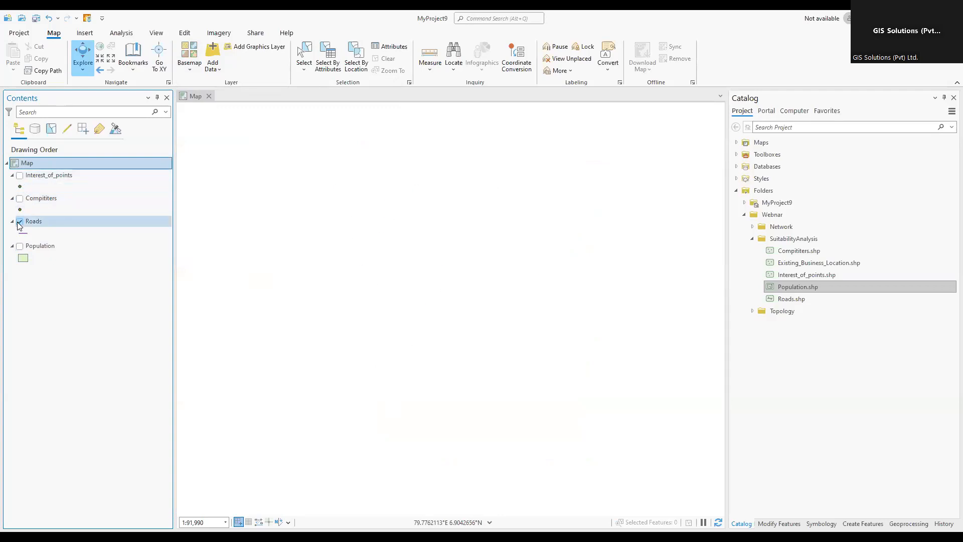
click(20, 221)
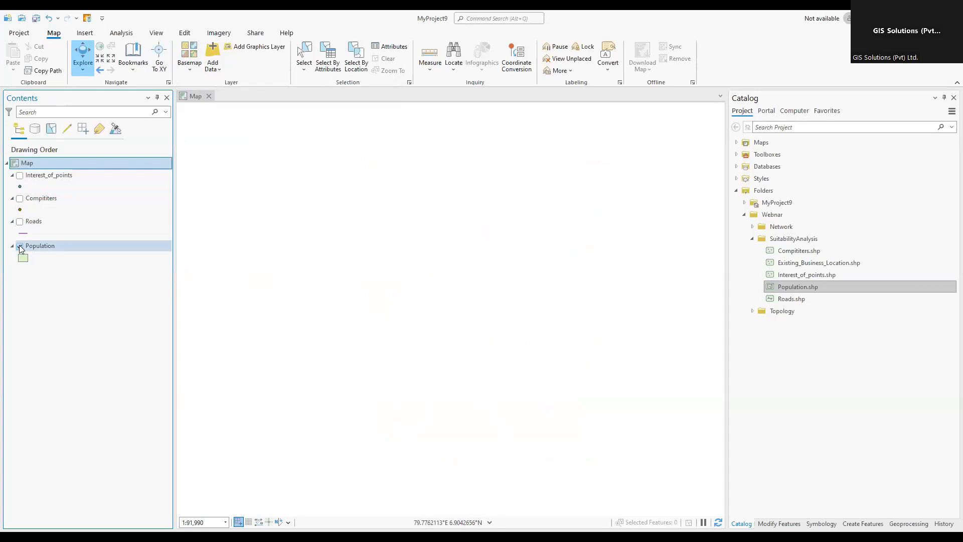
click(20, 246)
click(19, 247)
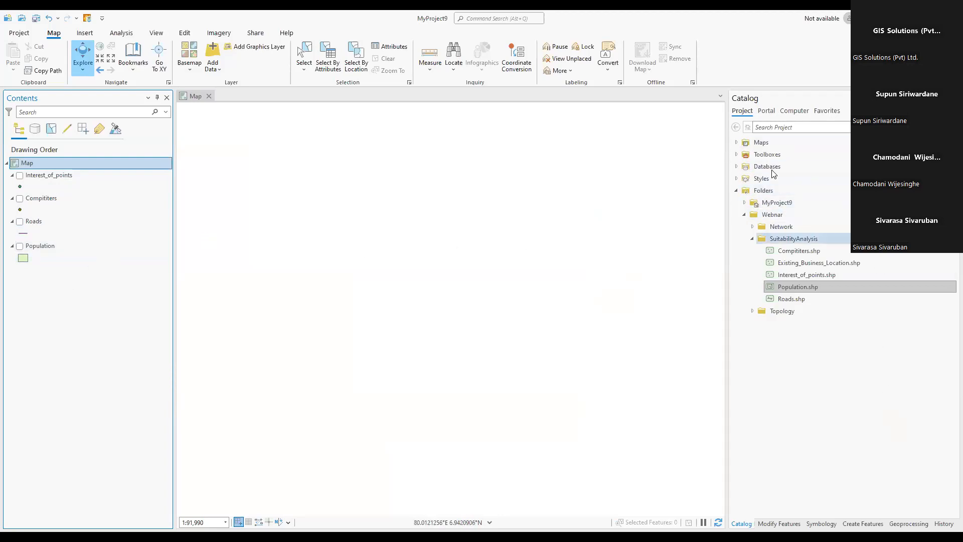
- Search the geoprocessing tools for "dista" and open the Euclidean Distance tool from Spatial Analyst Tools
click(909, 523)
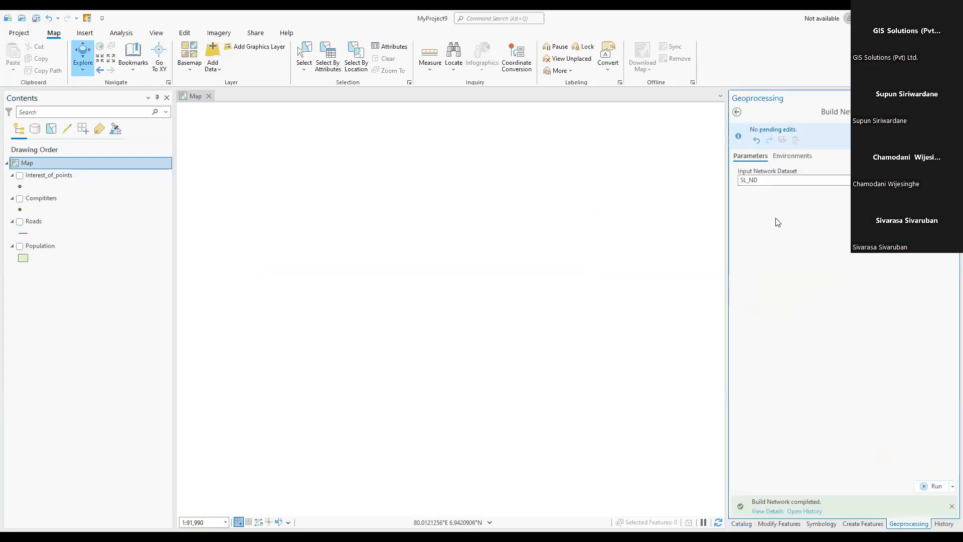
click(737, 112)
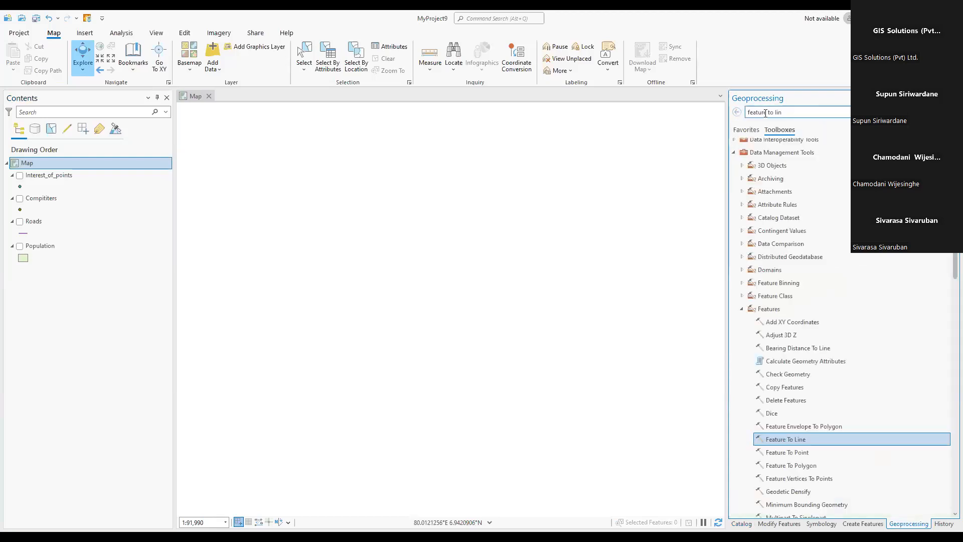
drag(792, 115, 742, 126)
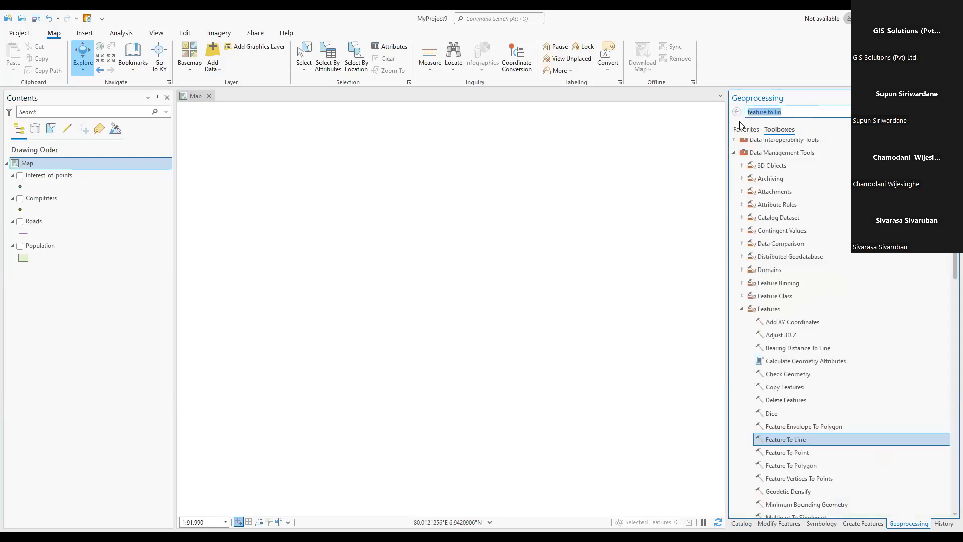
text(dista)
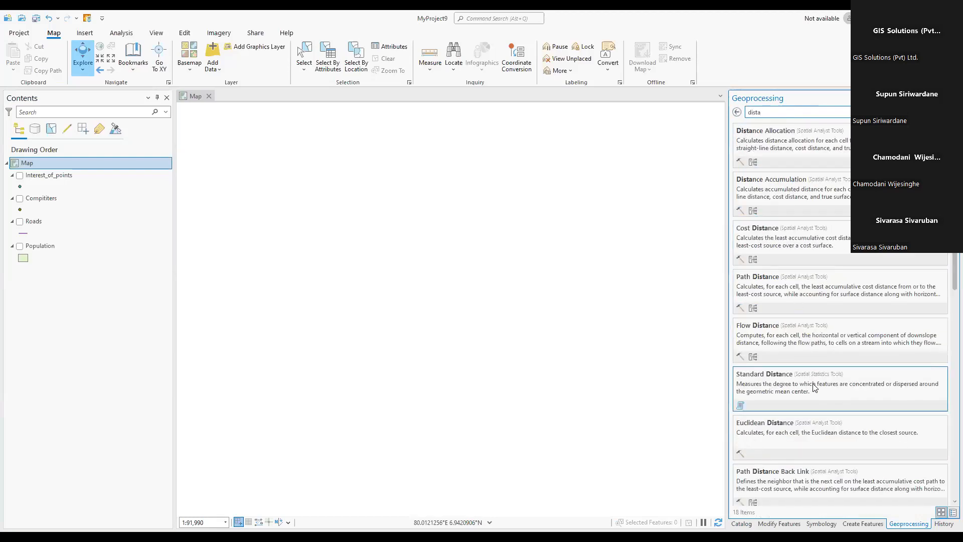
scroll(815, 387, down, 1)
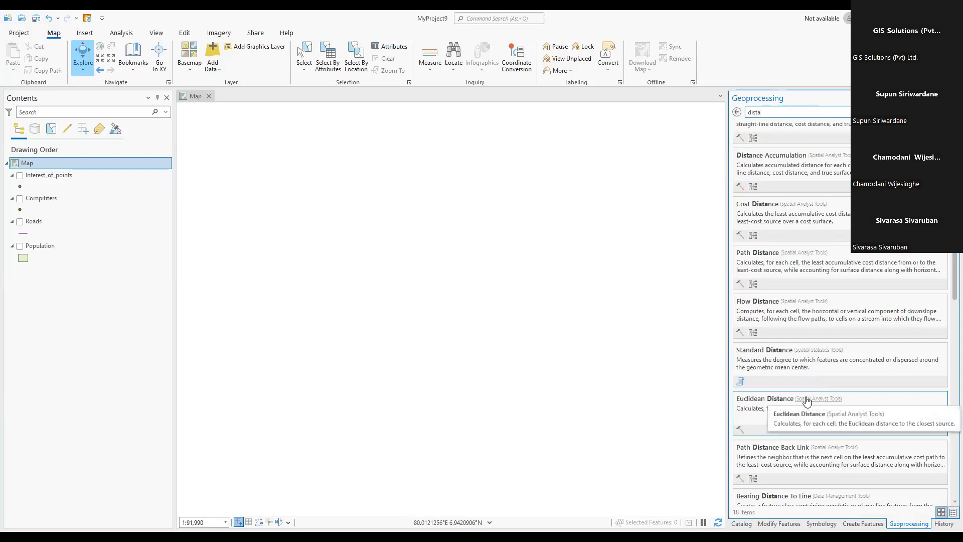
click(807, 399)
scroll(828, 390, down, 2)
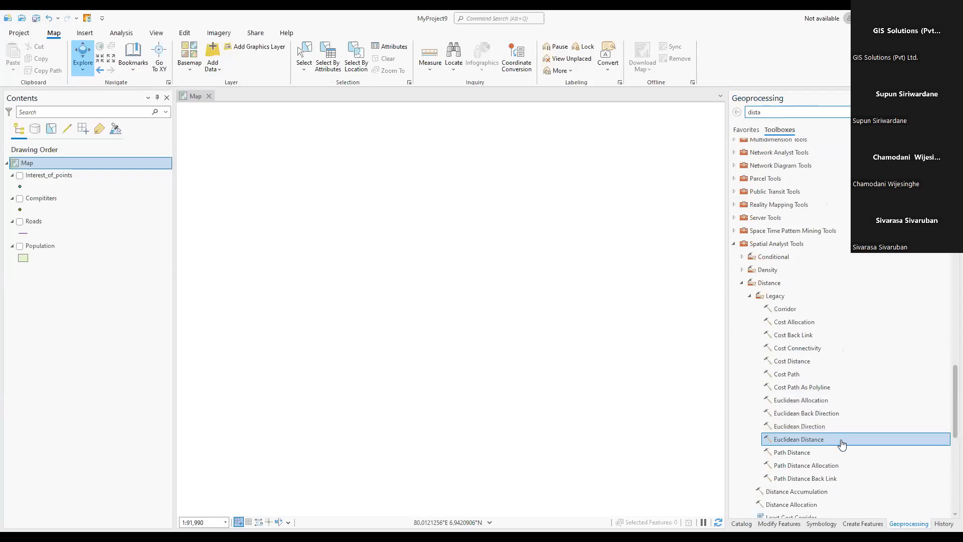
scroll(842, 445, down, 1)
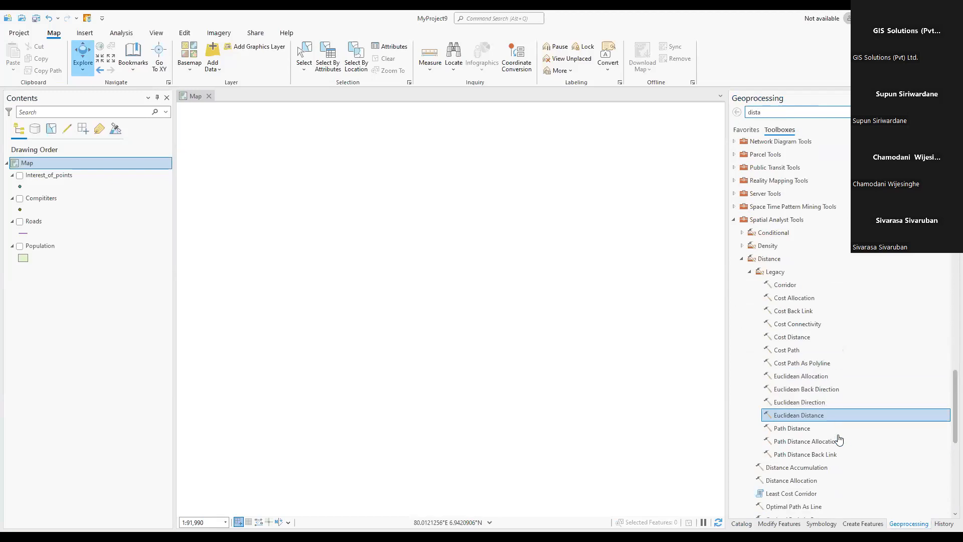
double_click(812, 415)
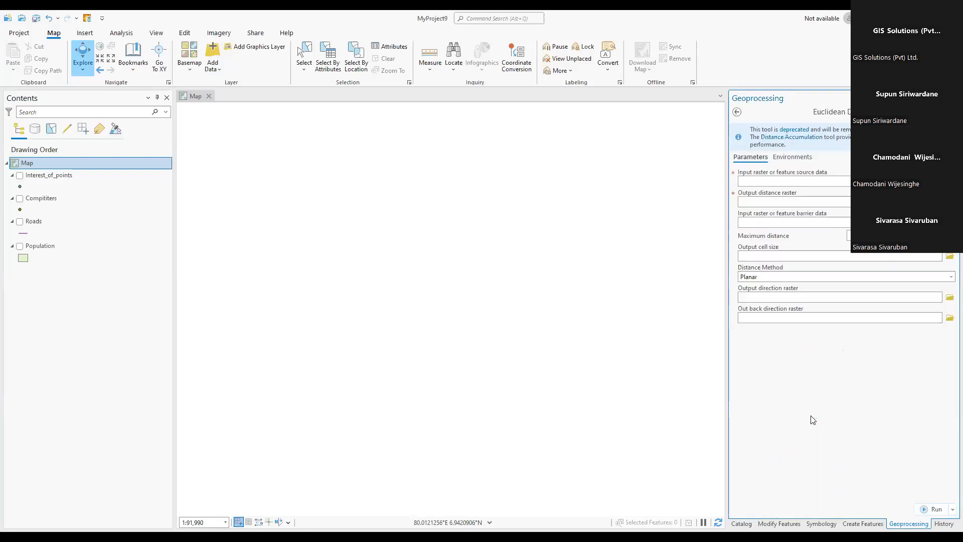
- Set Interest_of_points as the Euclidean Distance source data and set the output cell size to 15
click(938, 181)
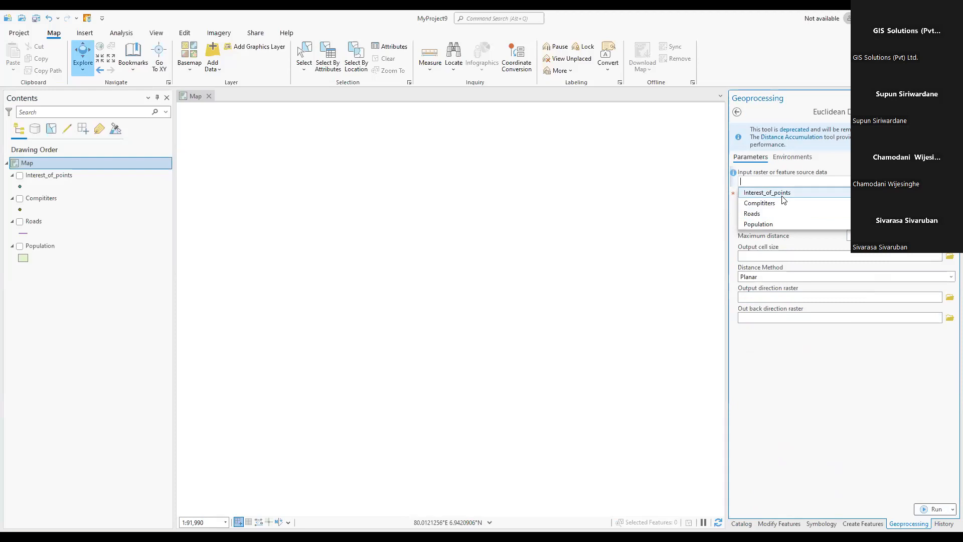
click(782, 197)
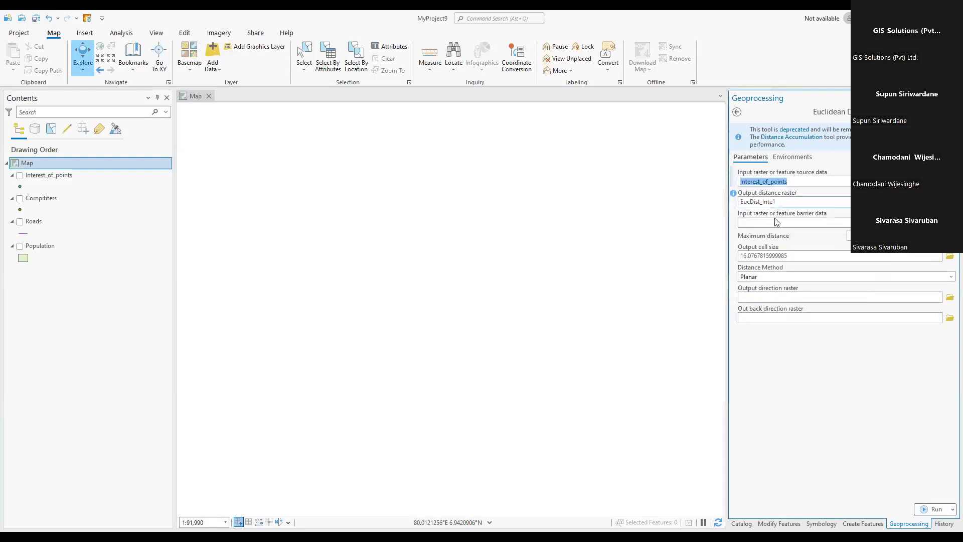
click(801, 256)
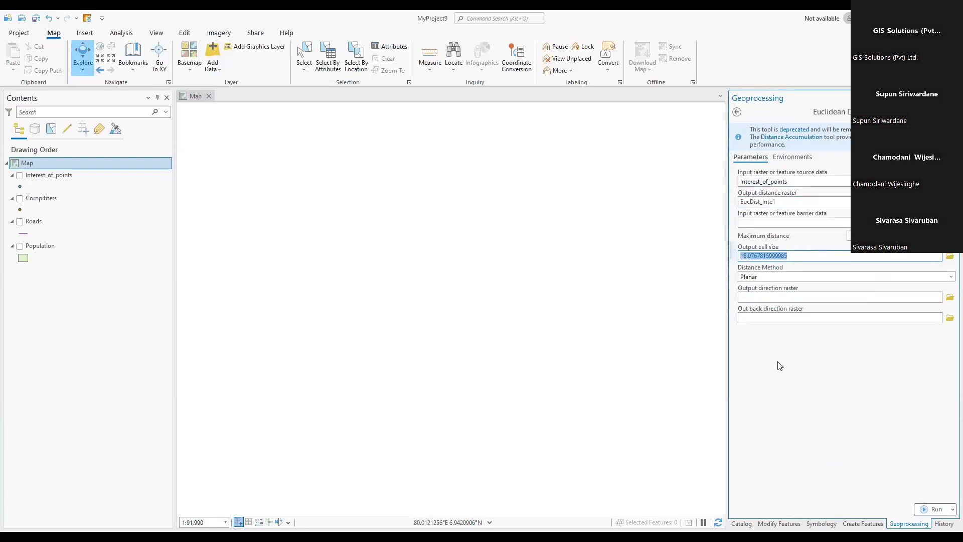
text(15)
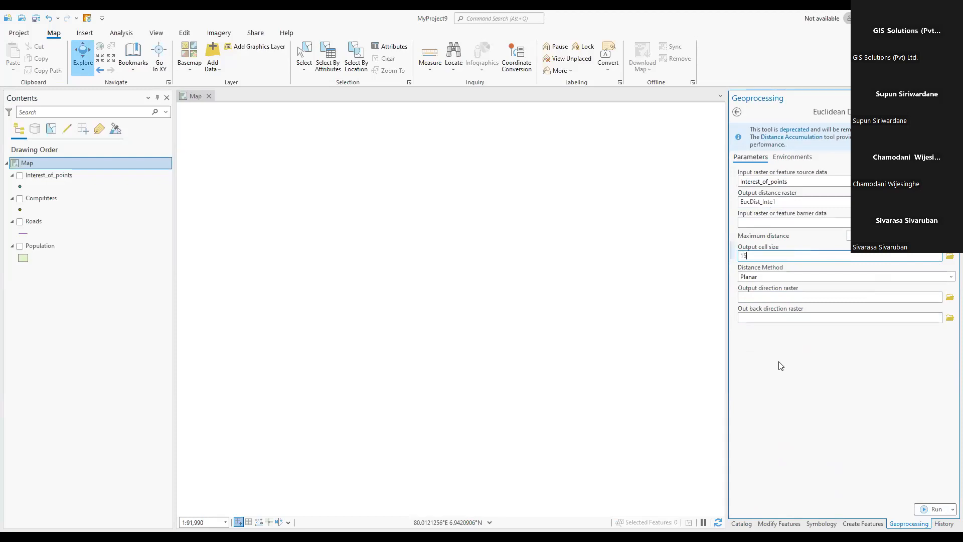
click(781, 366)
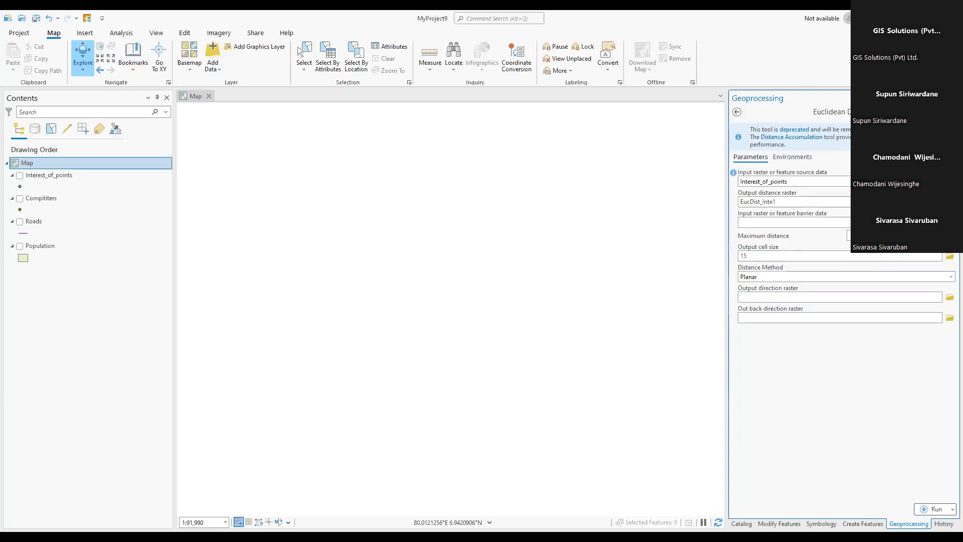
- Set the Euclidean Distance tool's processing extent to Current Display Extent
click(801, 158)
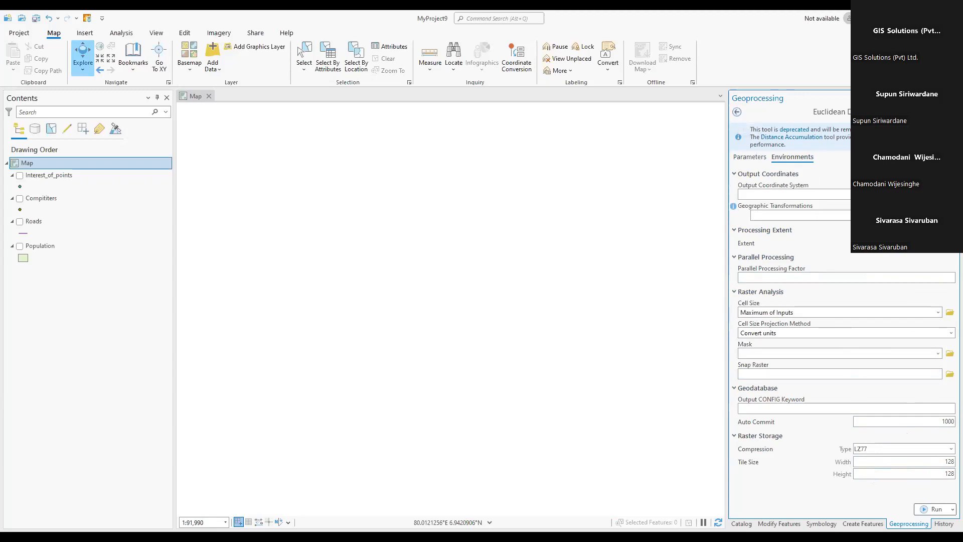
click(903, 243)
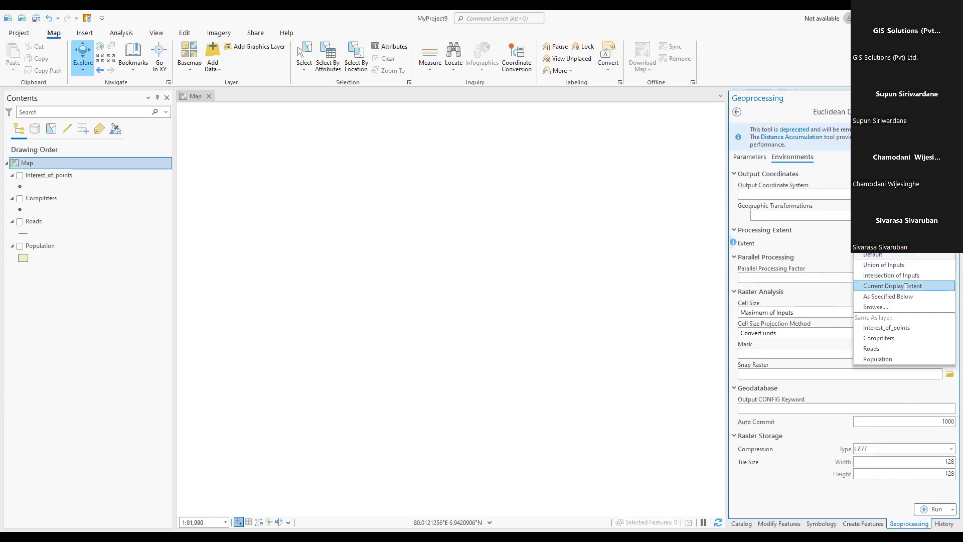
click(891, 286)
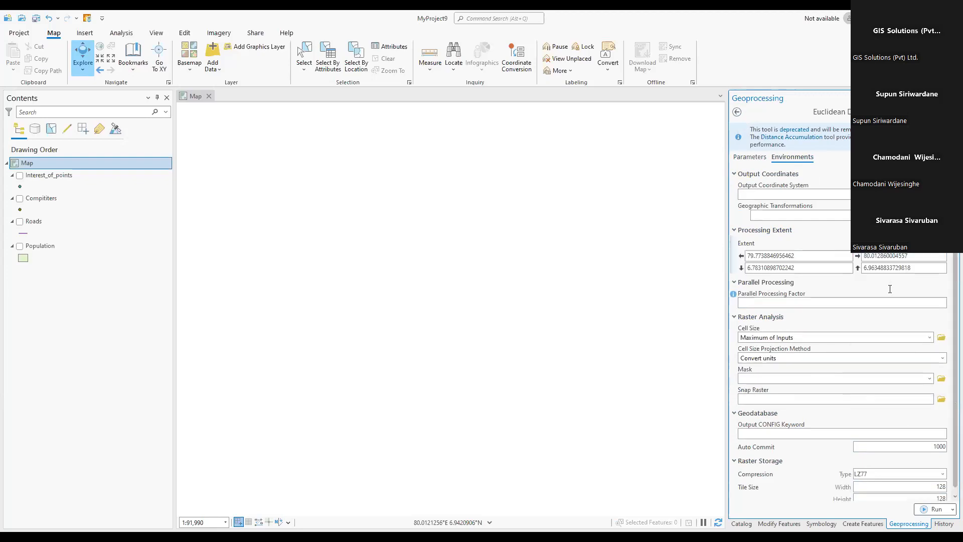
- Show the Interest_of_points layer on the map and run the Euclidean Distance tool
click(19, 175)
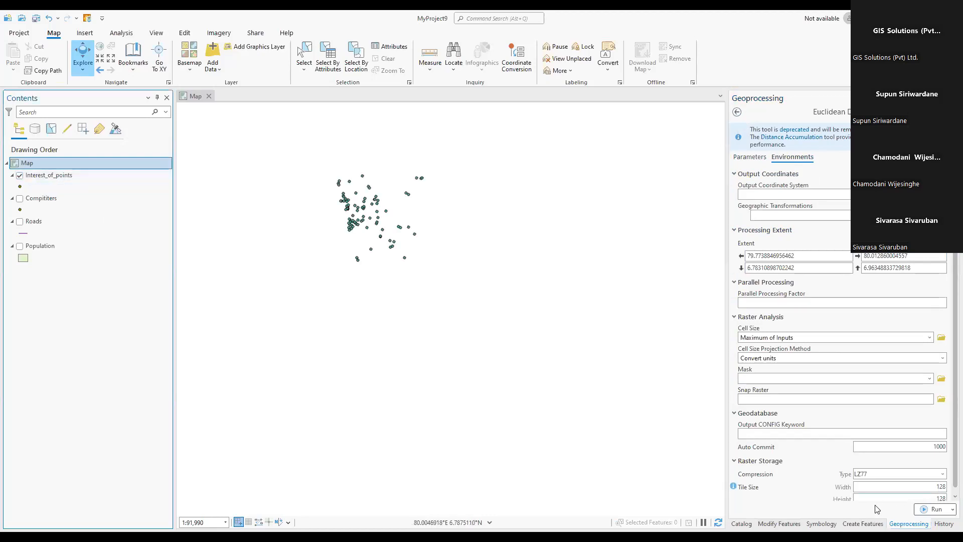
click(750, 156)
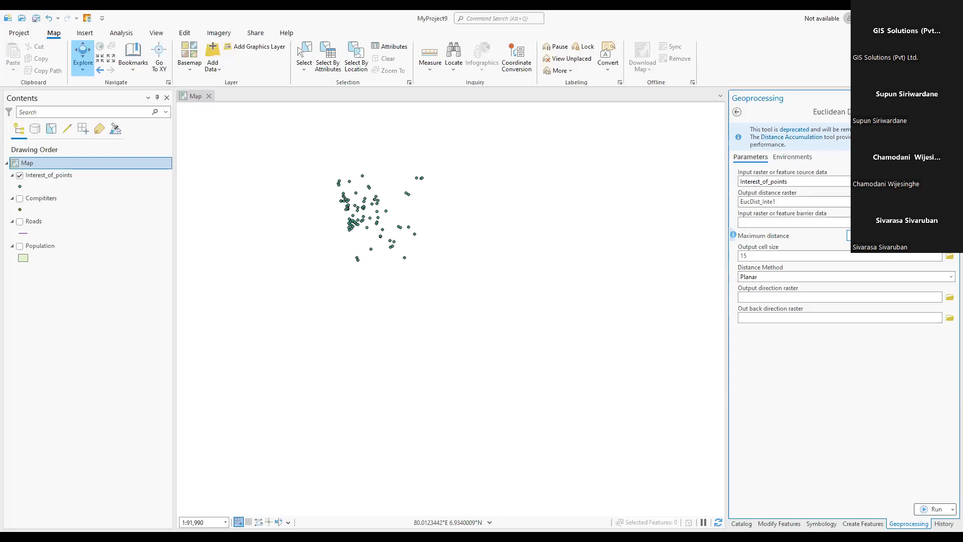
click(934, 509)
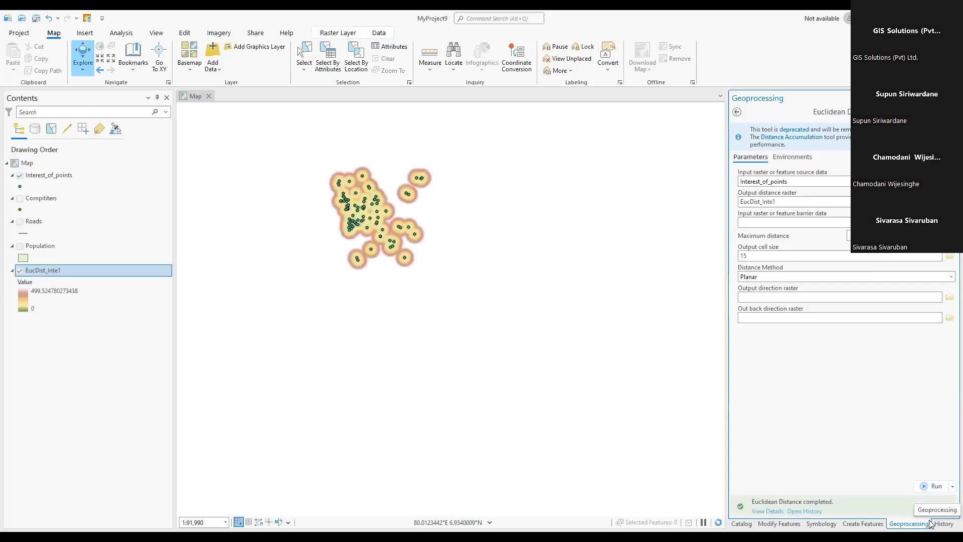
- Measure from one of the southwestern interest points to the outer edge of its distance zone
scroll(366, 245, up, 4)
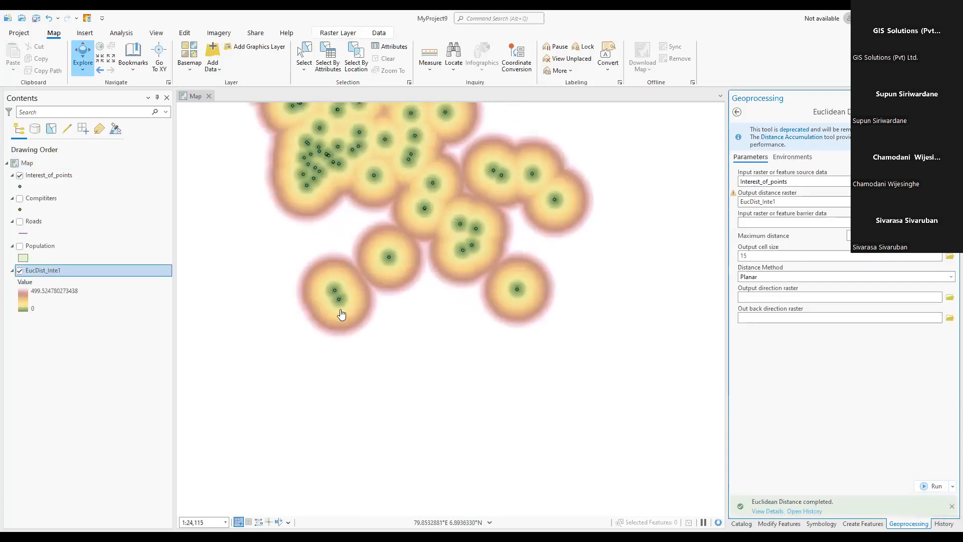
scroll(340, 301, up, 6)
click(430, 55)
click(337, 283)
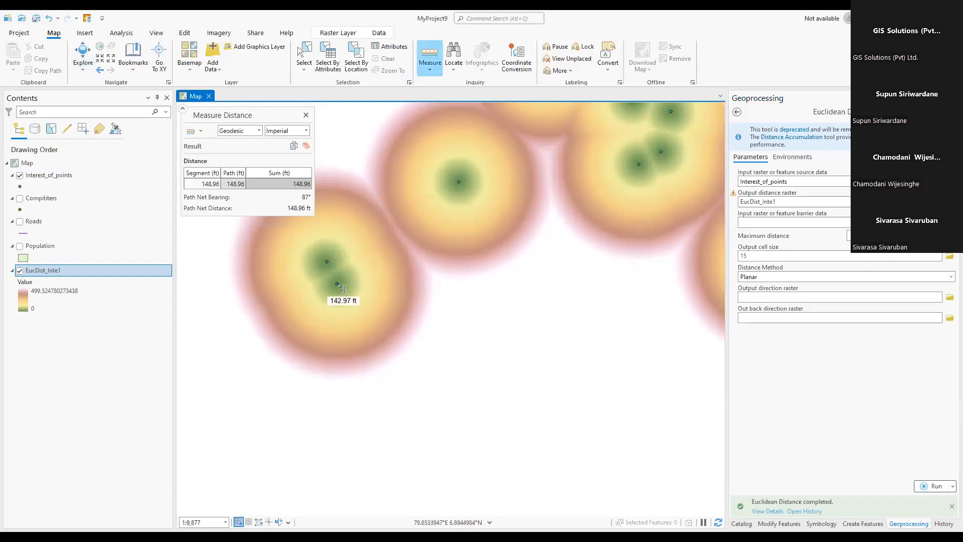
double_click(232, 226)
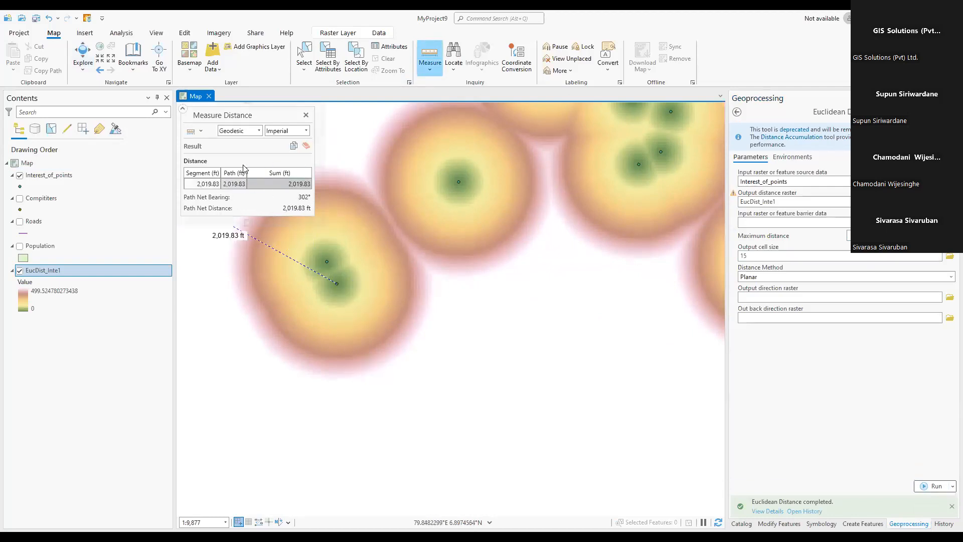
- Switch the distance measurement units to Meters and measure again from the same interest point across its distance zone
click(259, 131)
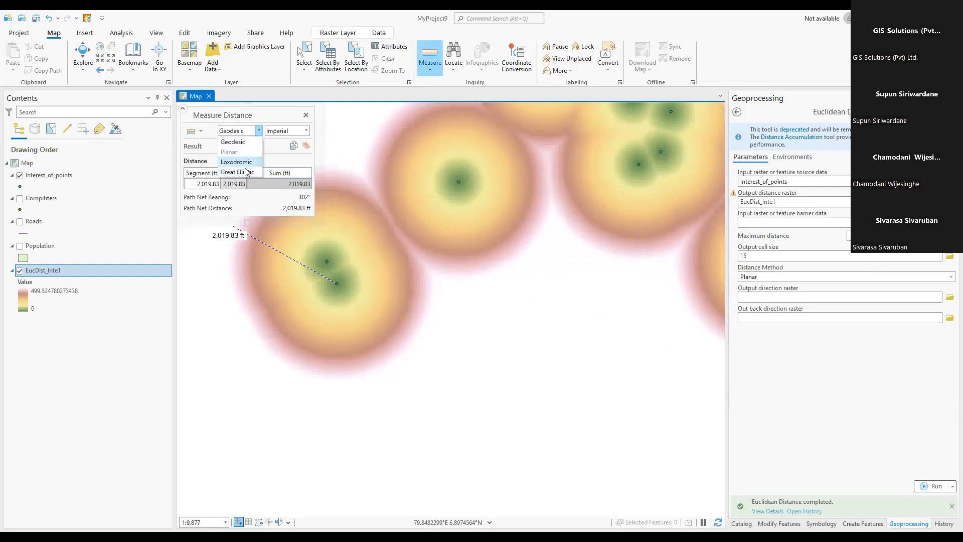
click(212, 164)
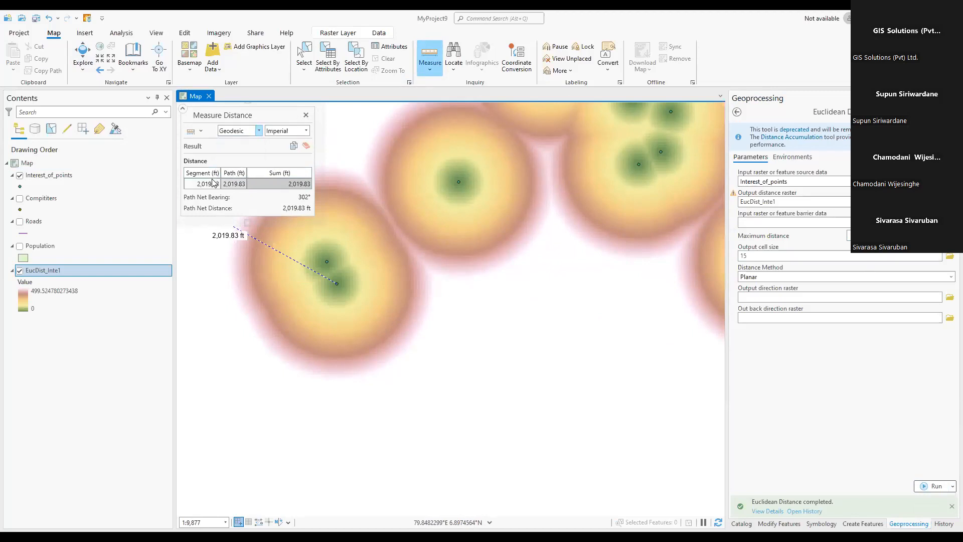
click(201, 131)
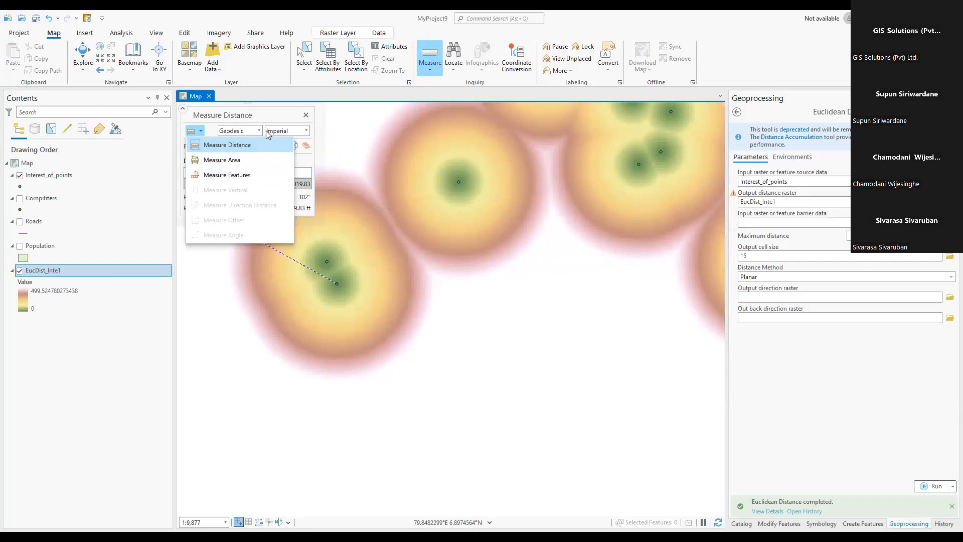
click(303, 131)
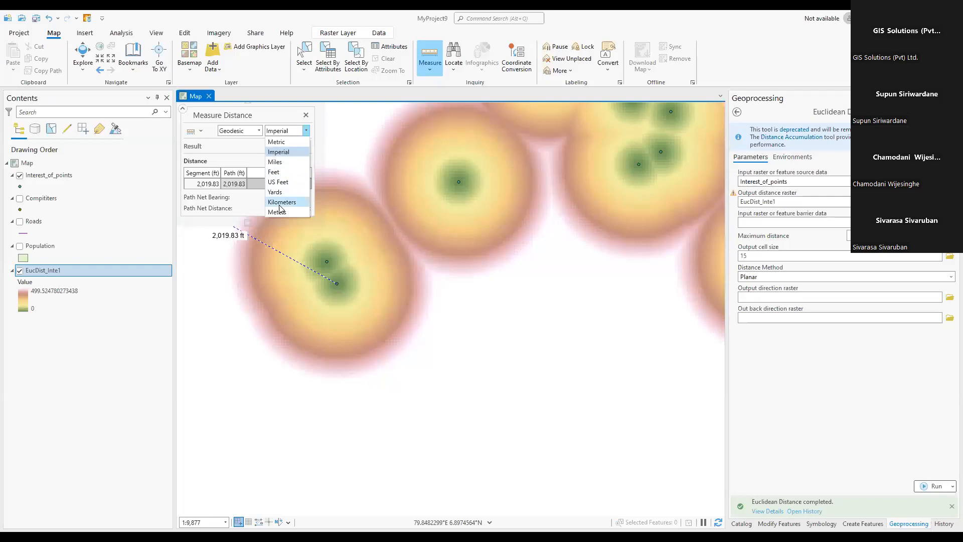
click(277, 212)
click(337, 283)
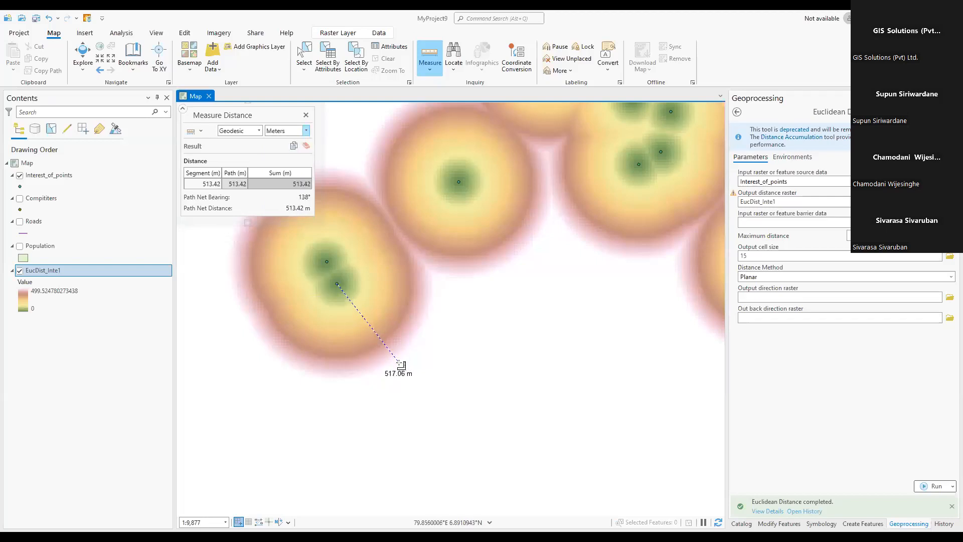
double_click(384, 323)
click(305, 116)
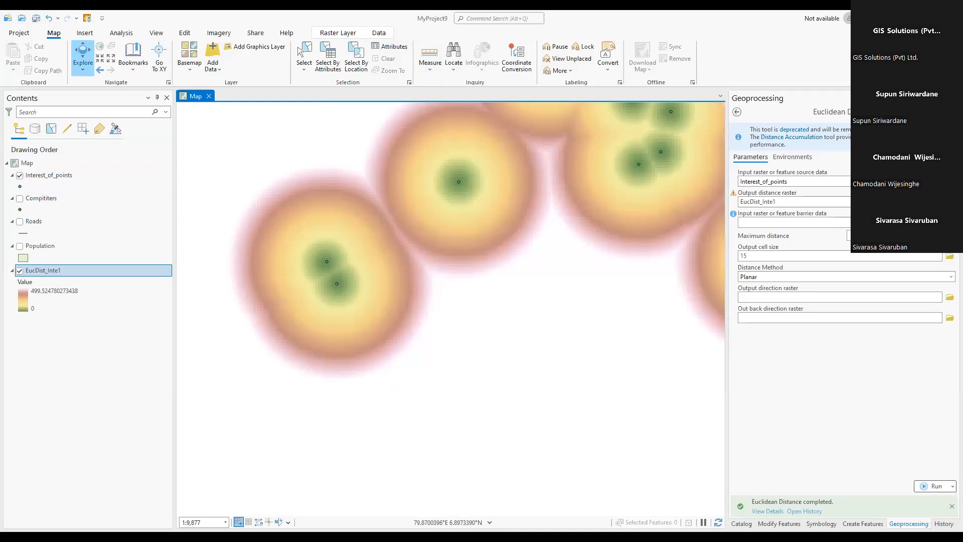
- Change the Euclidean Distance source data to Compititers and select the output distance raster path for editing
click(793, 182)
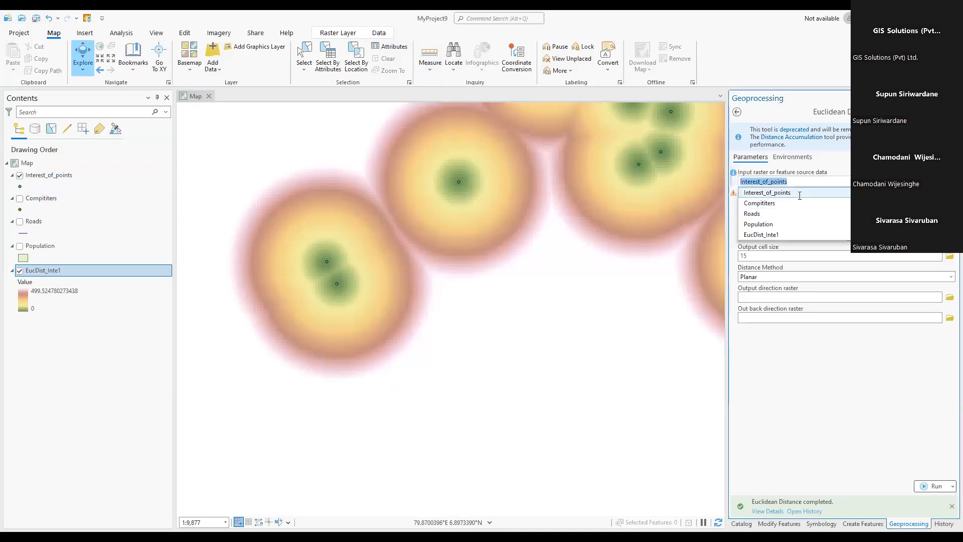
click(781, 204)
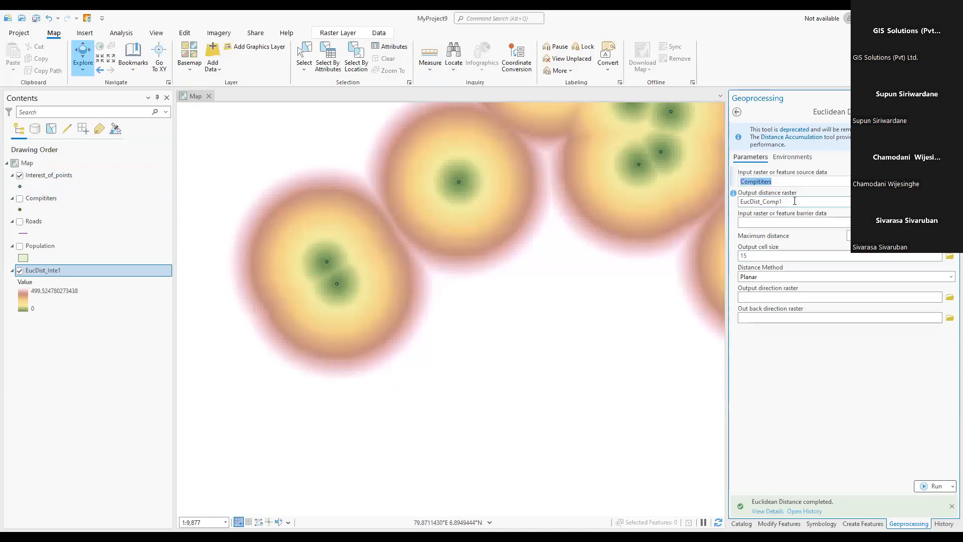
click(817, 202)
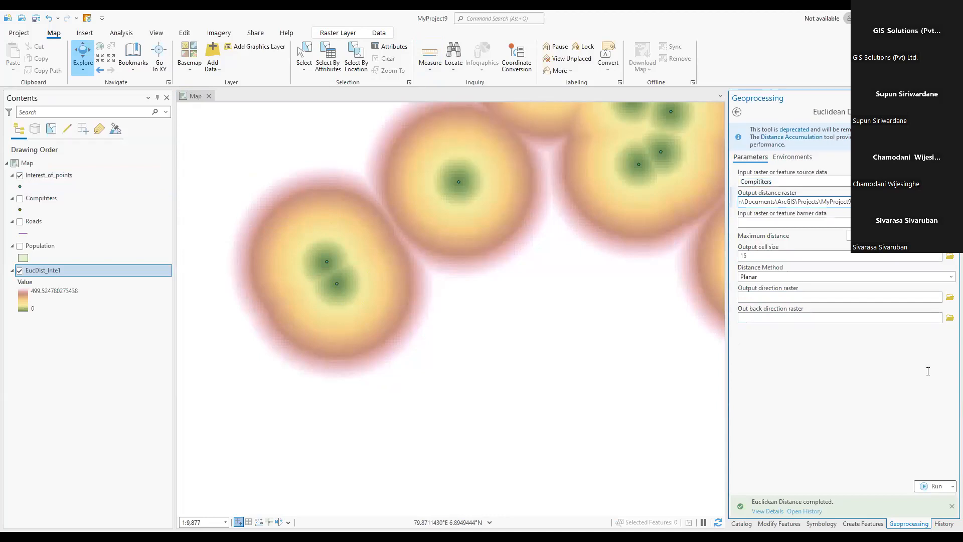
- Show the Compititers layer with all its points in view, set the processing extent to Current Display Extent and run Euclidean Distance
click(793, 157)
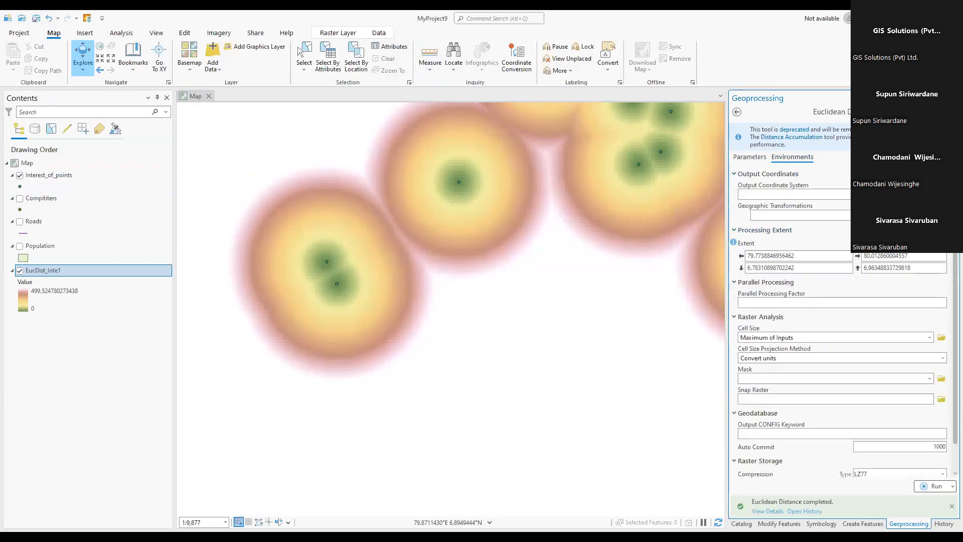
click(934, 244)
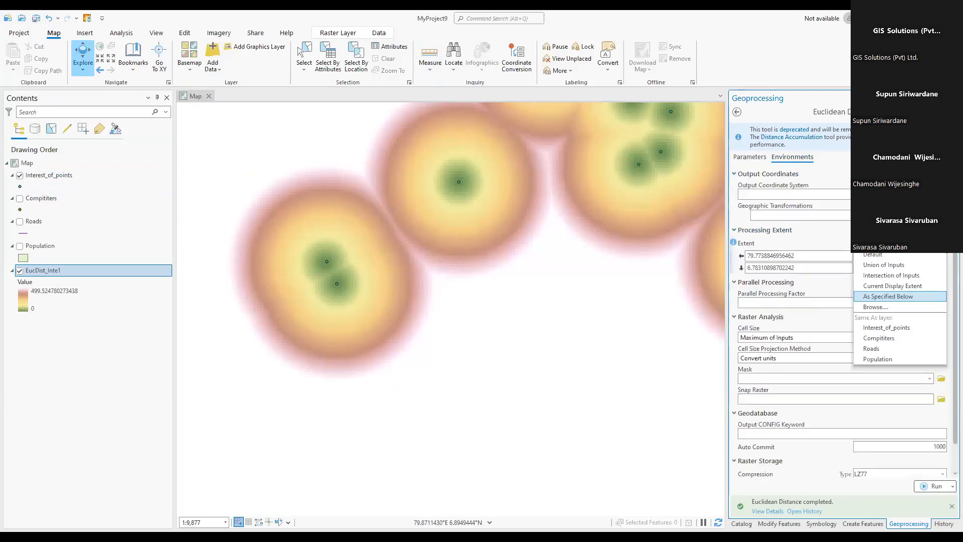
scroll(622, 246, down, 6)
scroll(622, 248, down, 4)
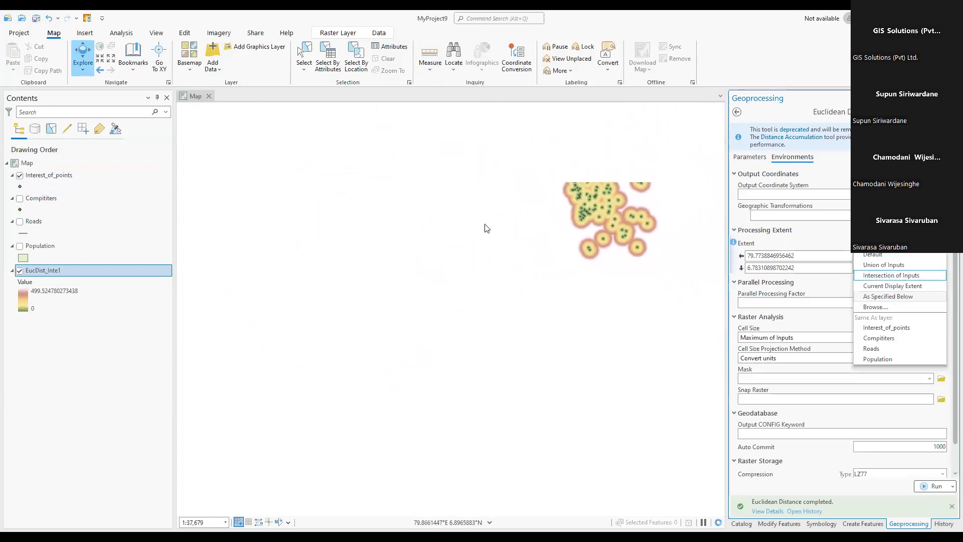
click(79, 58)
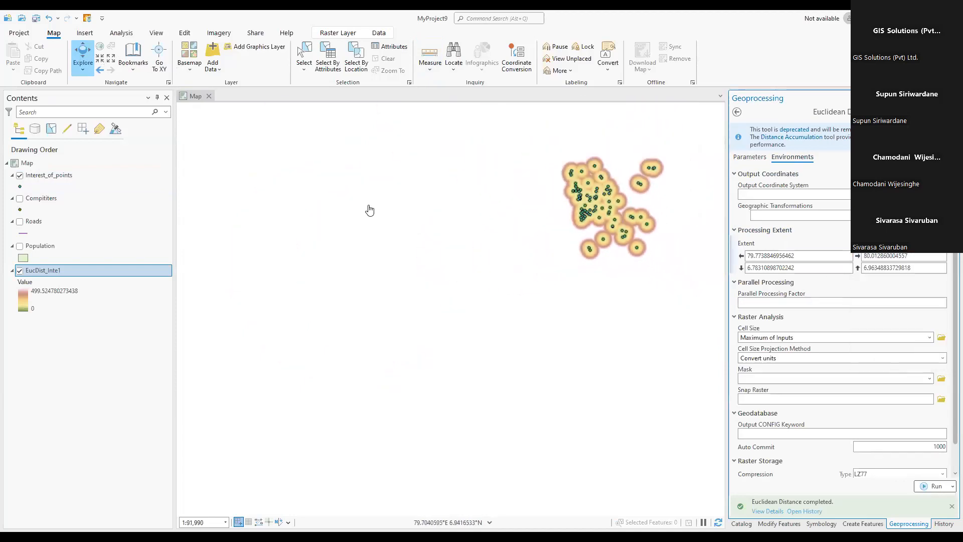
drag(508, 215, 321, 260)
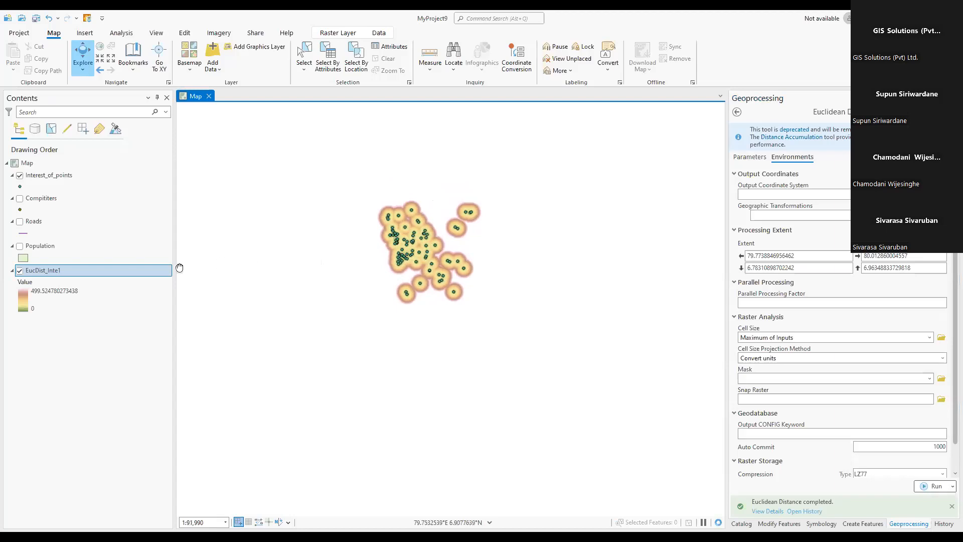
click(20, 199)
drag(369, 287, 361, 268)
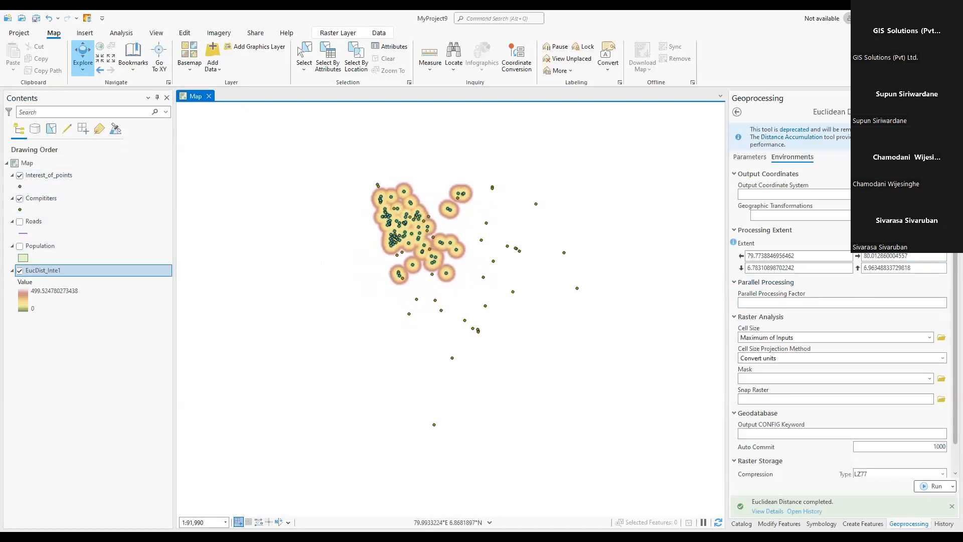
click(898, 244)
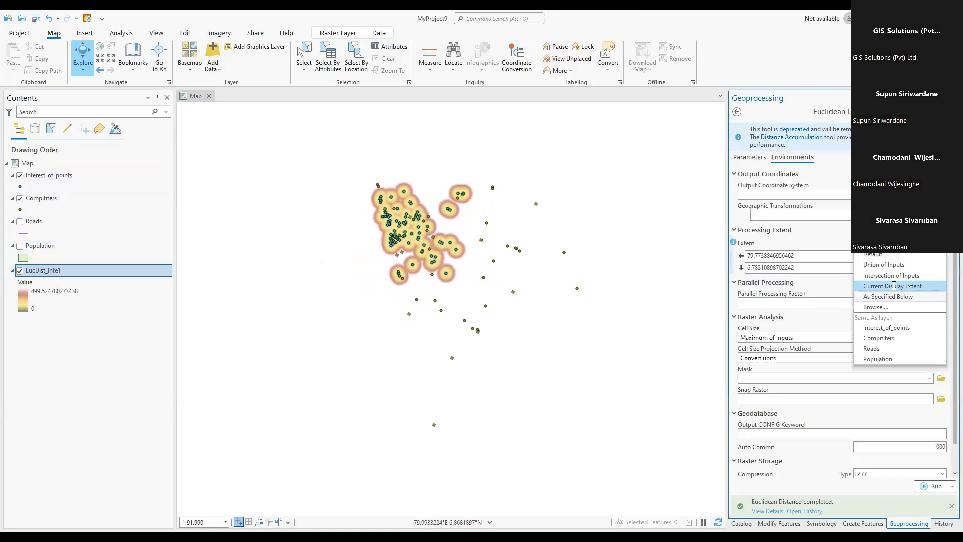
click(895, 285)
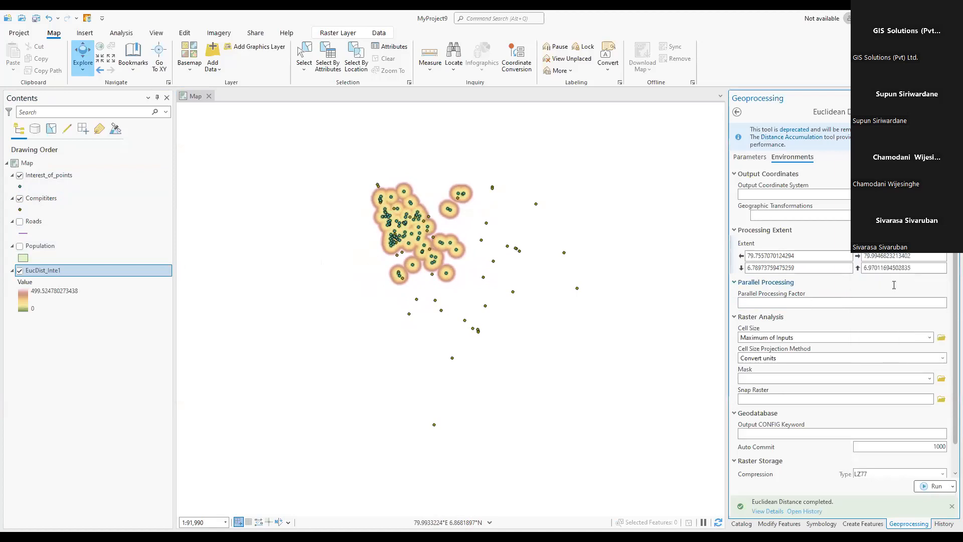
click(934, 487)
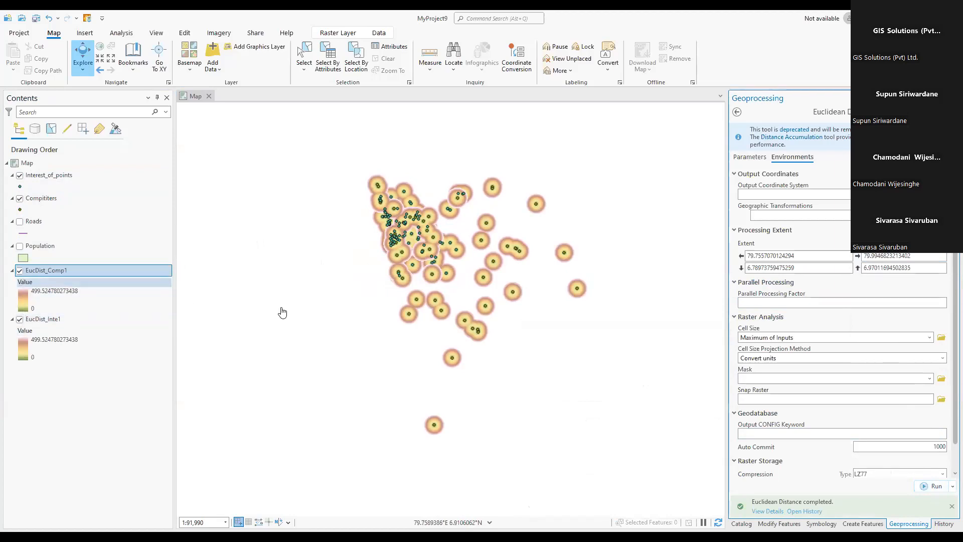
- Remove the Interest_of_points and Compititers layers from the map, keeping their distance rasters
click(20, 198)
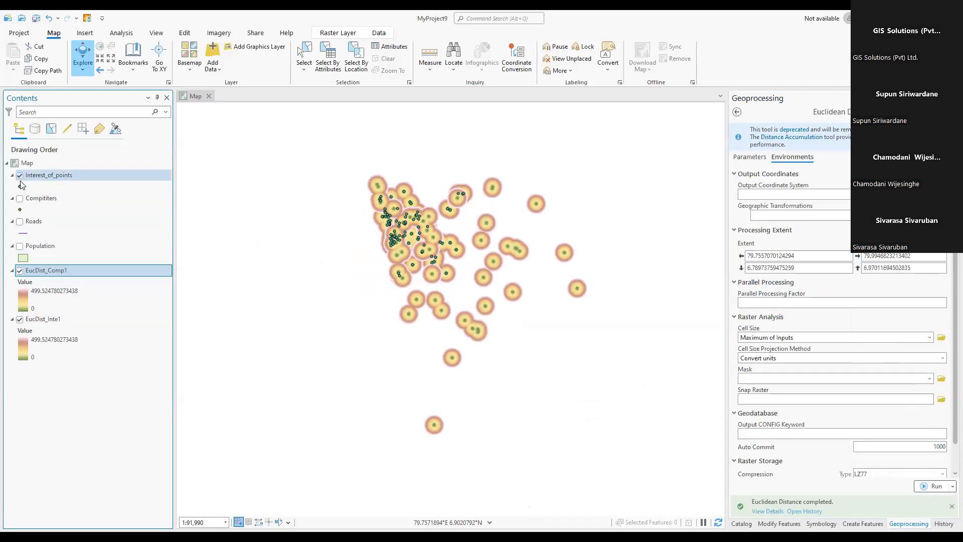
click(41, 176)
right_click(41, 175)
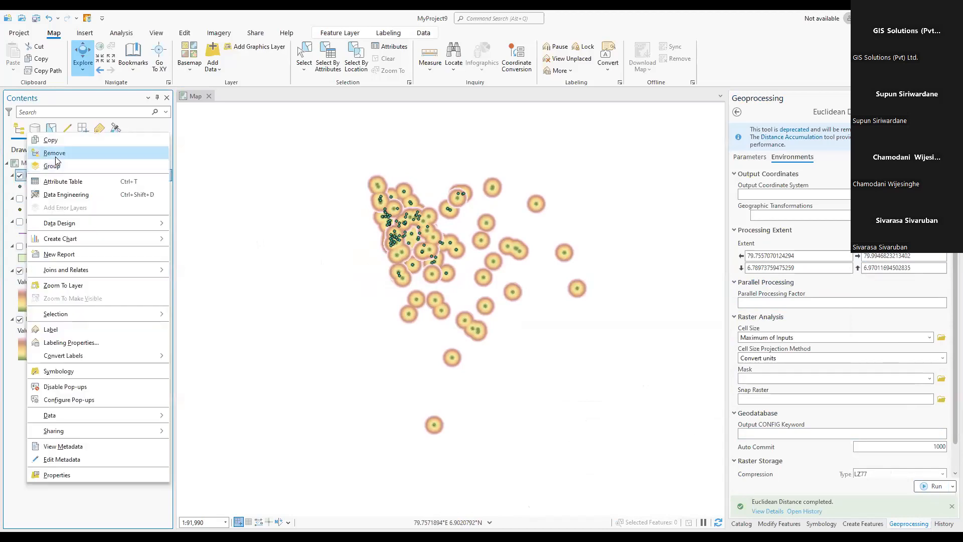
click(44, 152)
click(40, 175)
right_click(41, 174)
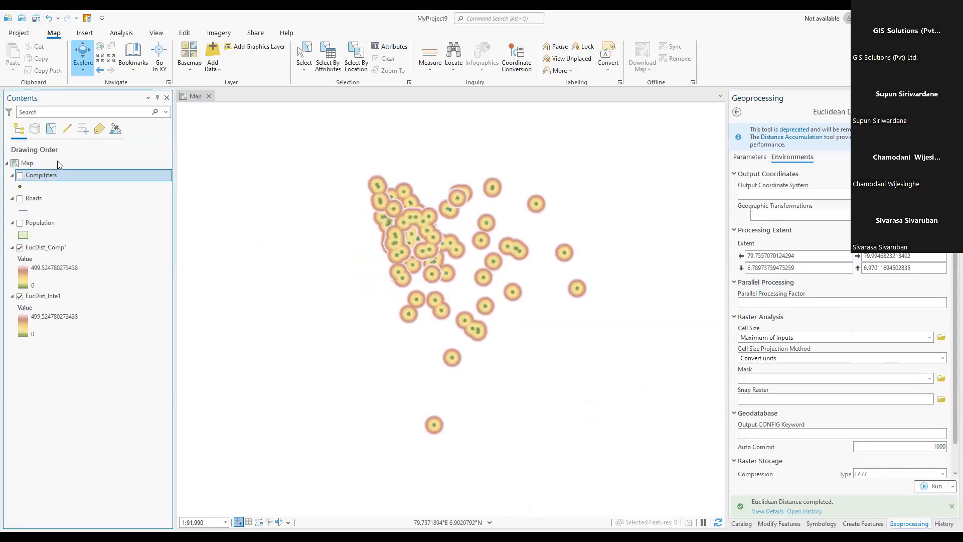
click(52, 154)
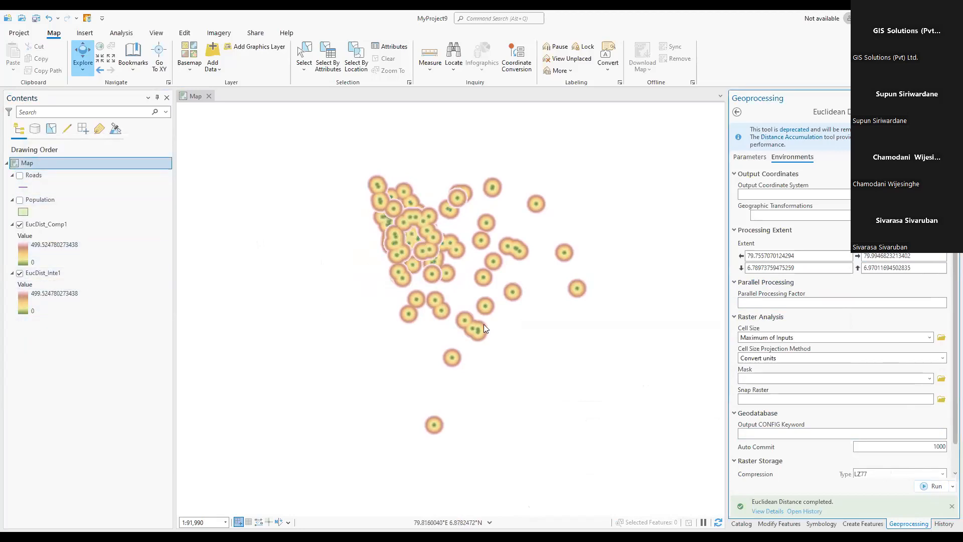
- Change the Euclidean Distance source data to Roads, with EucDist_Road1 as the output distance raster
click(929, 194)
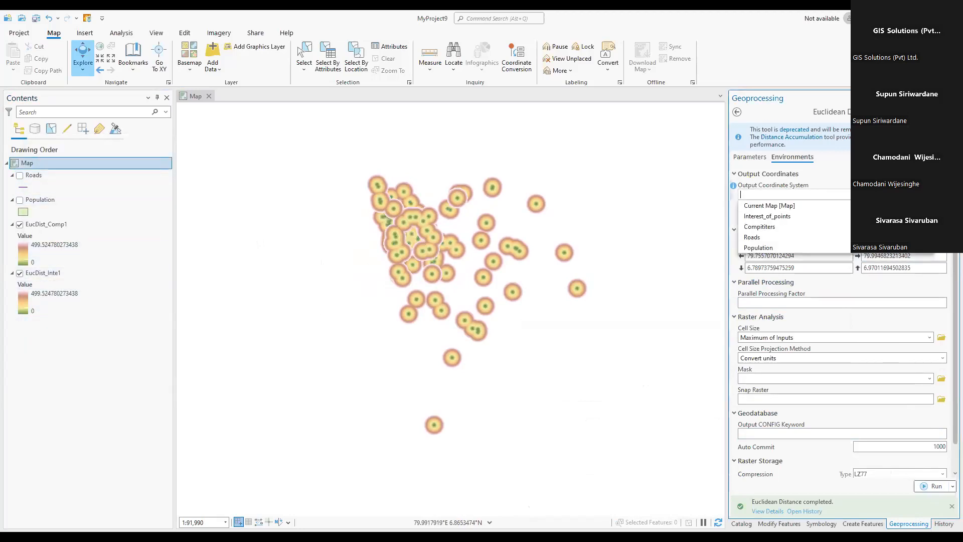
click(733, 110)
click(765, 157)
click(937, 182)
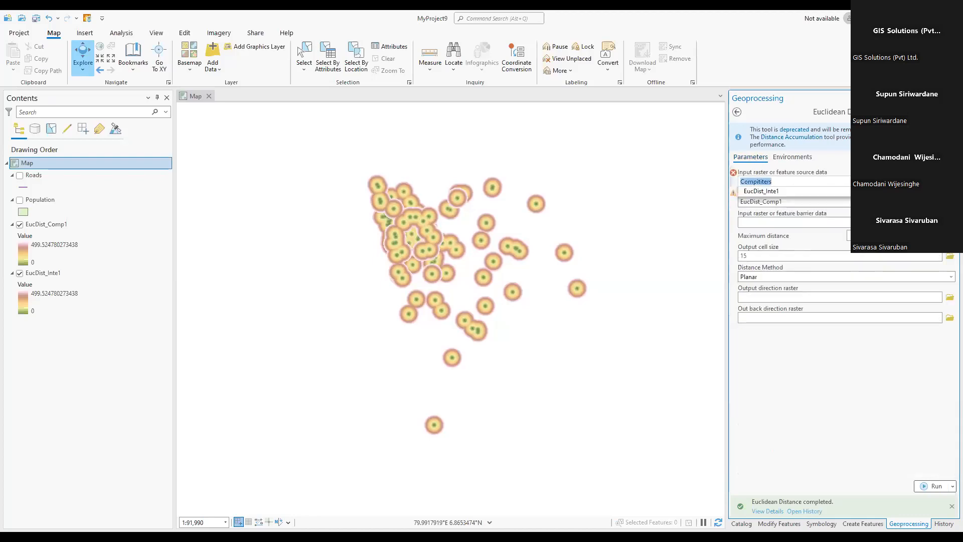
click(755, 193)
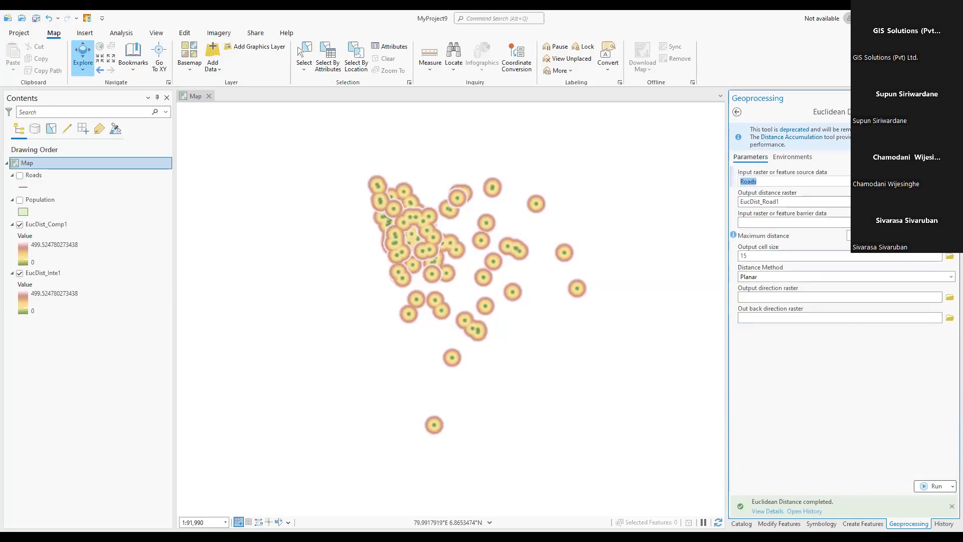
- Show the whole Roads layer, set the processing extent to Current Display Extent and run Euclidean Distance
click(807, 156)
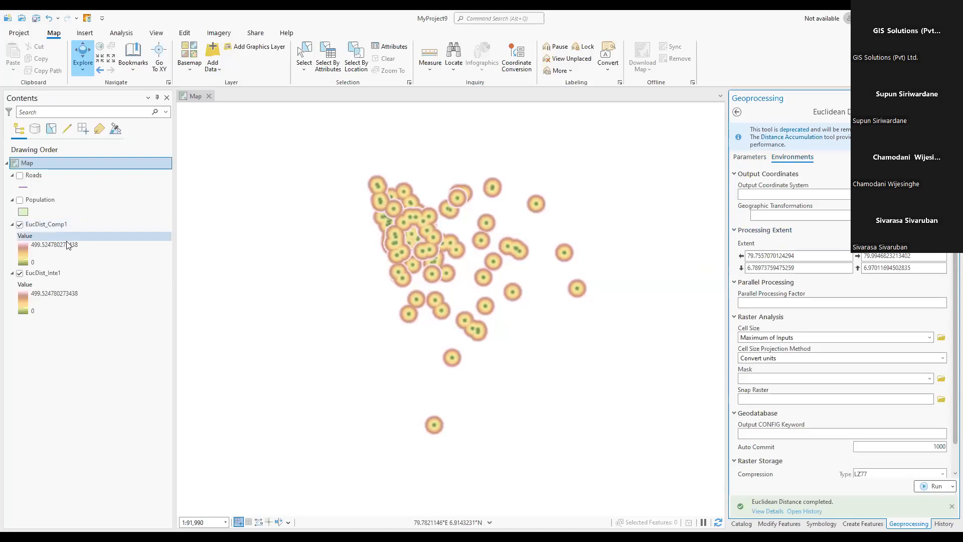
click(19, 175)
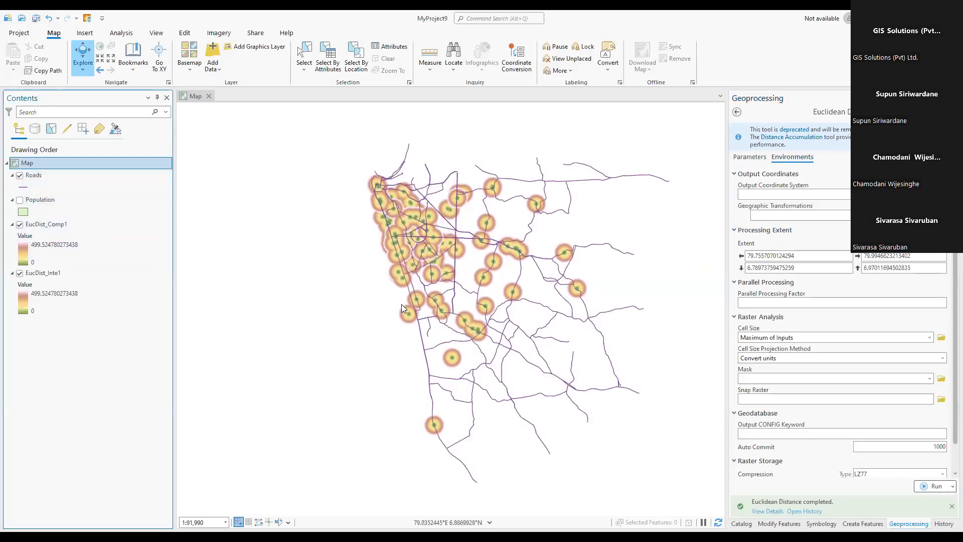
scroll(401, 304, down, 2)
drag(363, 288, 352, 284)
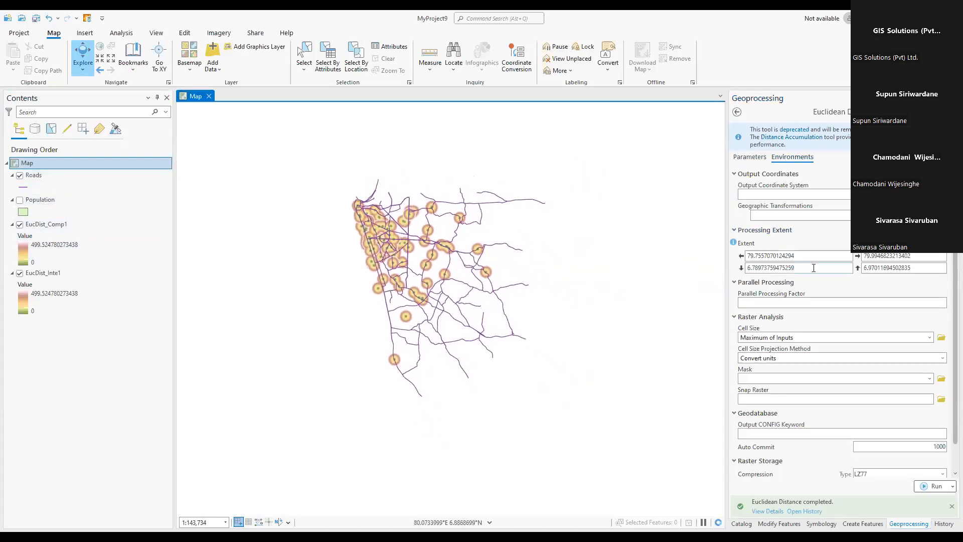
click(898, 243)
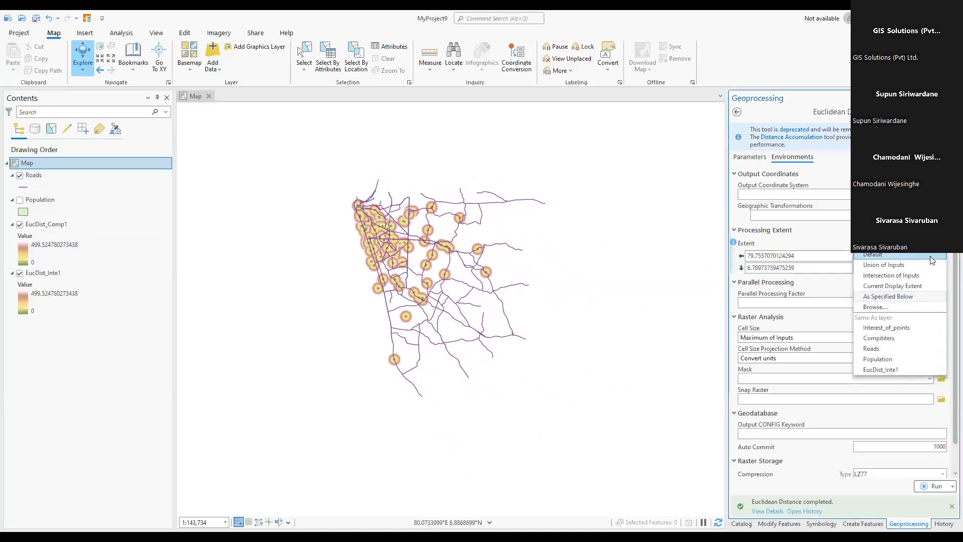
click(896, 288)
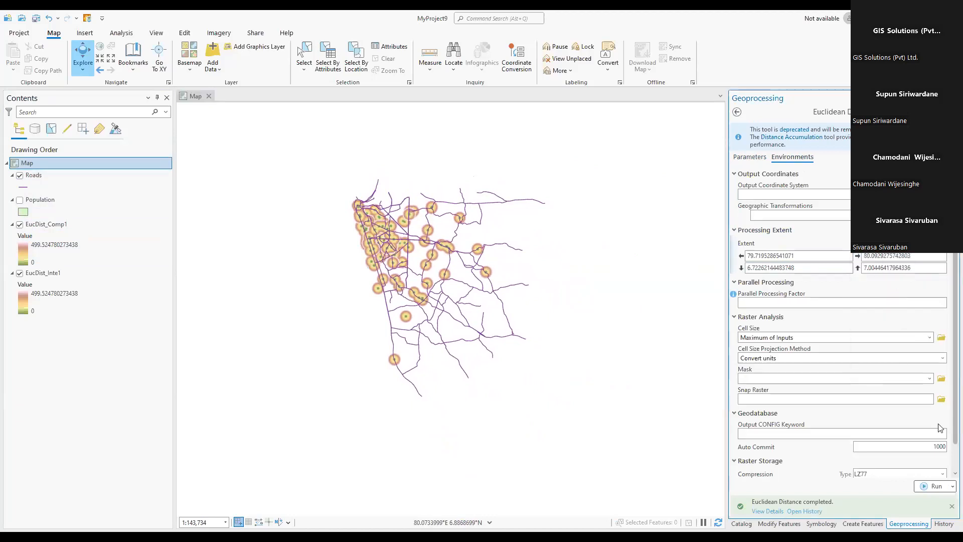
click(937, 487)
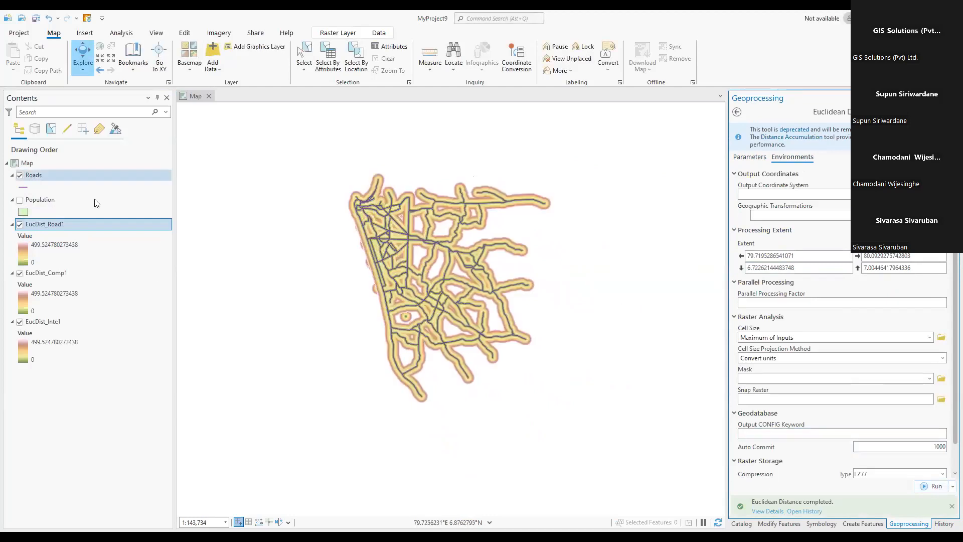
- Measure from the western coastal road to the outer edge of its distance zone in meters
scroll(351, 313, up, 5)
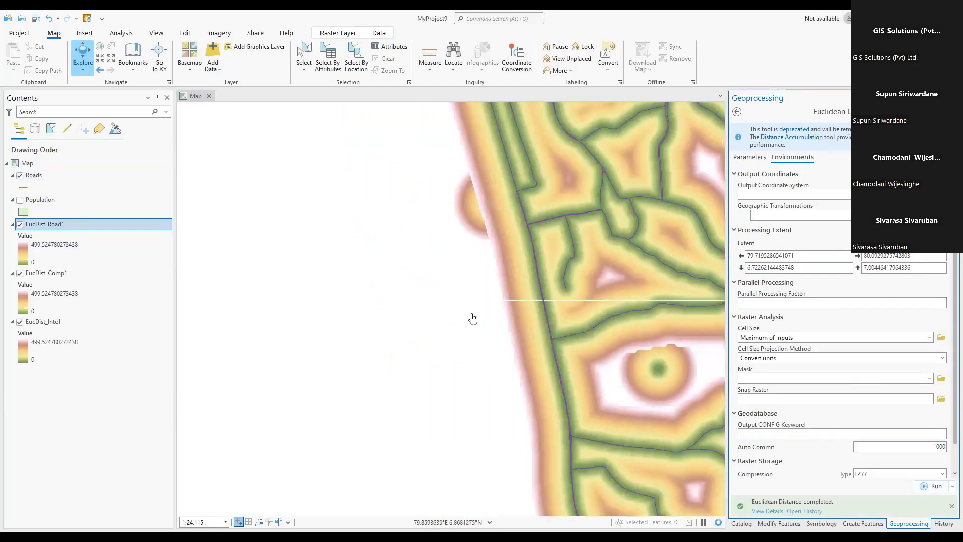
scroll(507, 317, up, 4)
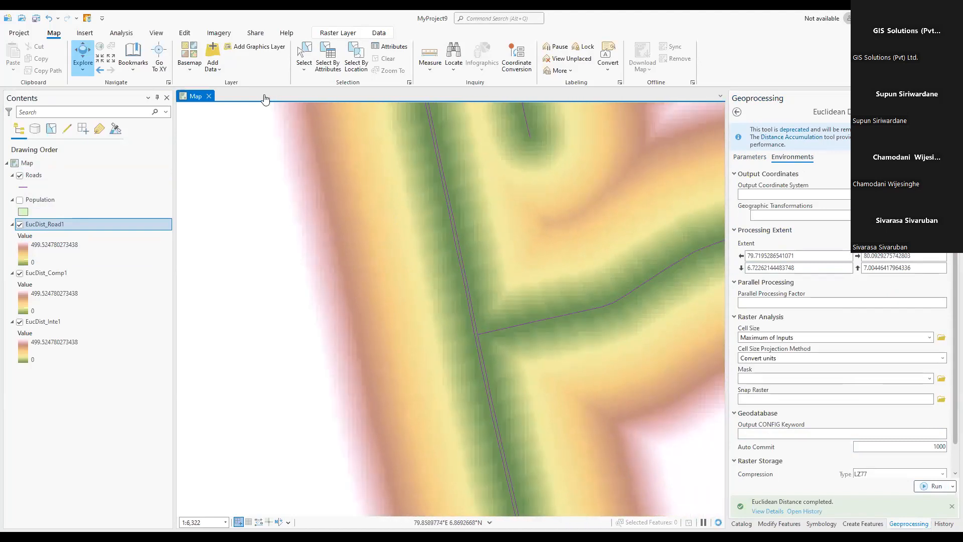
click(430, 56)
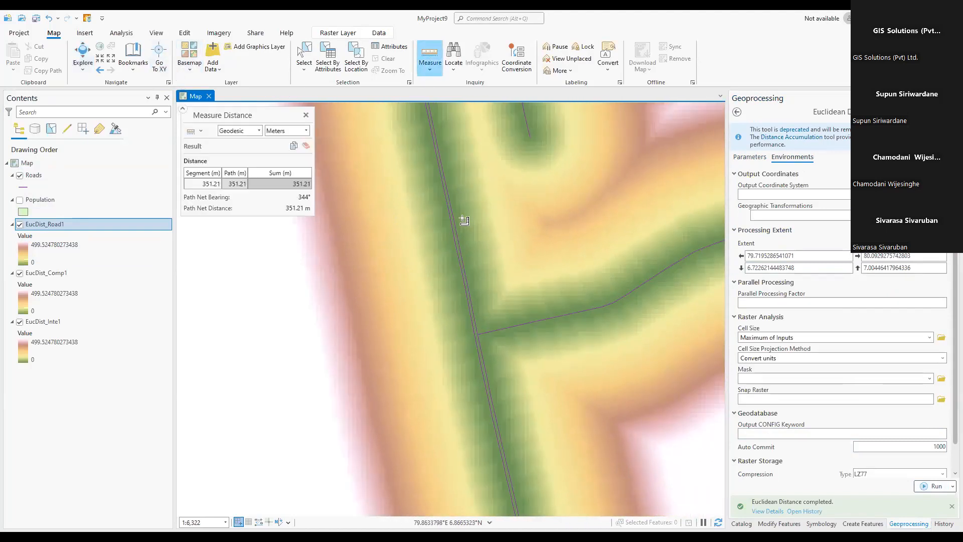
click(464, 255)
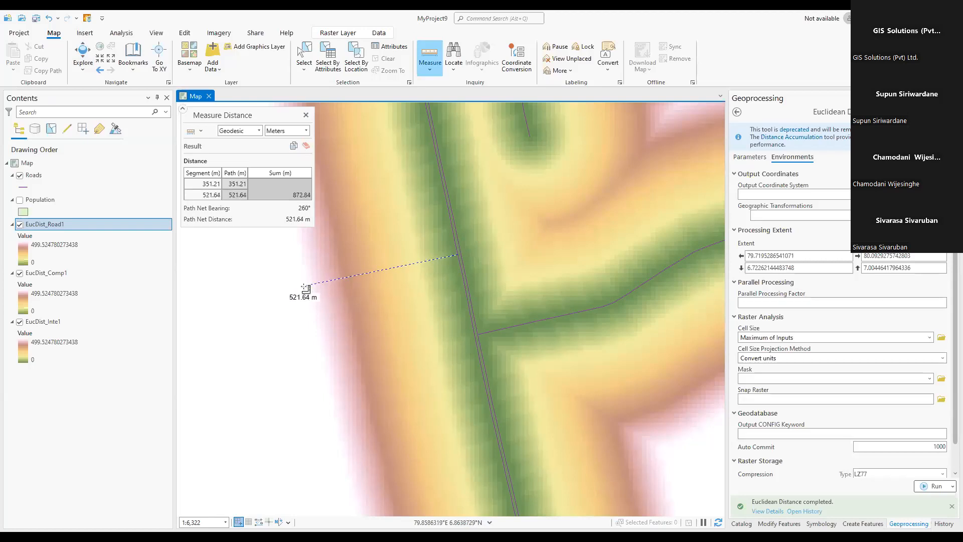
double_click(328, 274)
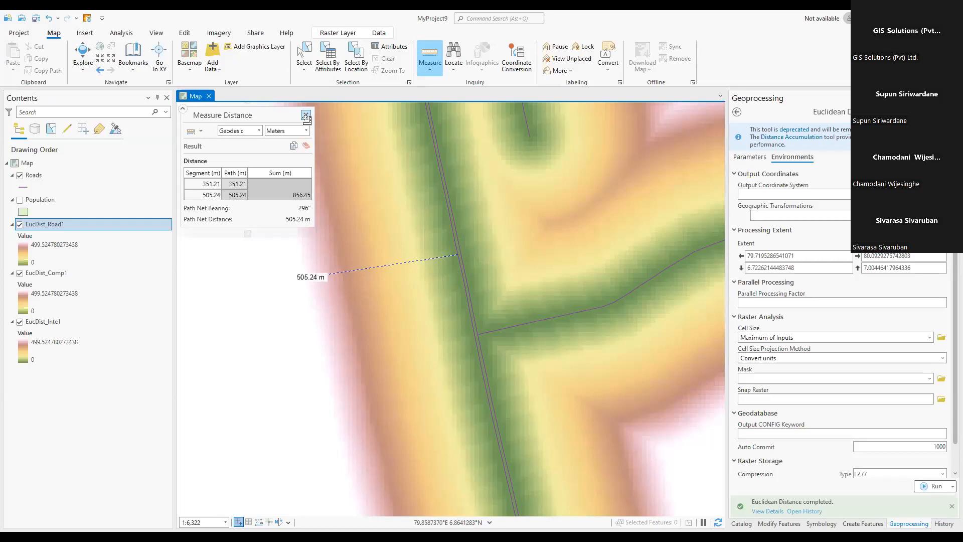
click(306, 115)
- Remove the Roads layer from the map, keeping its distance raster
scroll(446, 255, down, 5)
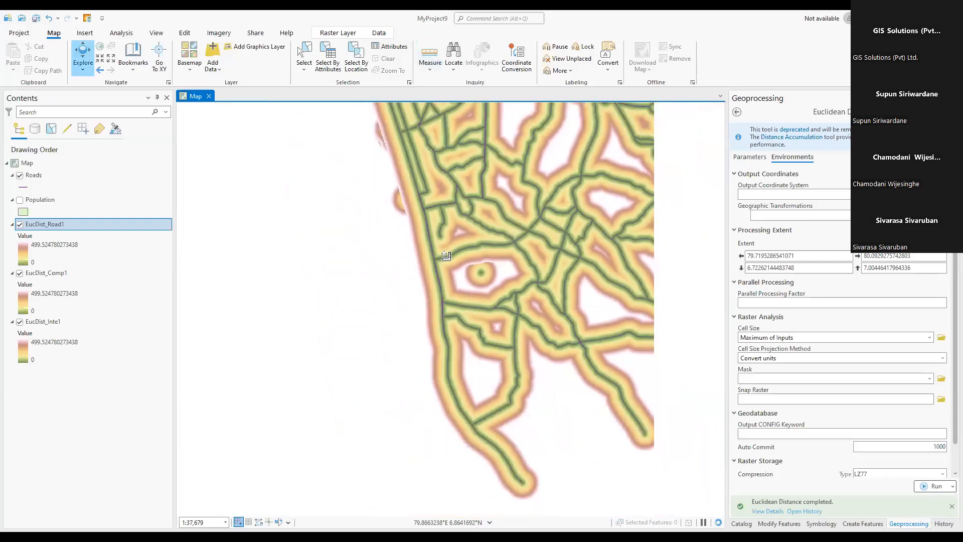
scroll(449, 256, down, 2)
drag(467, 273, 414, 292)
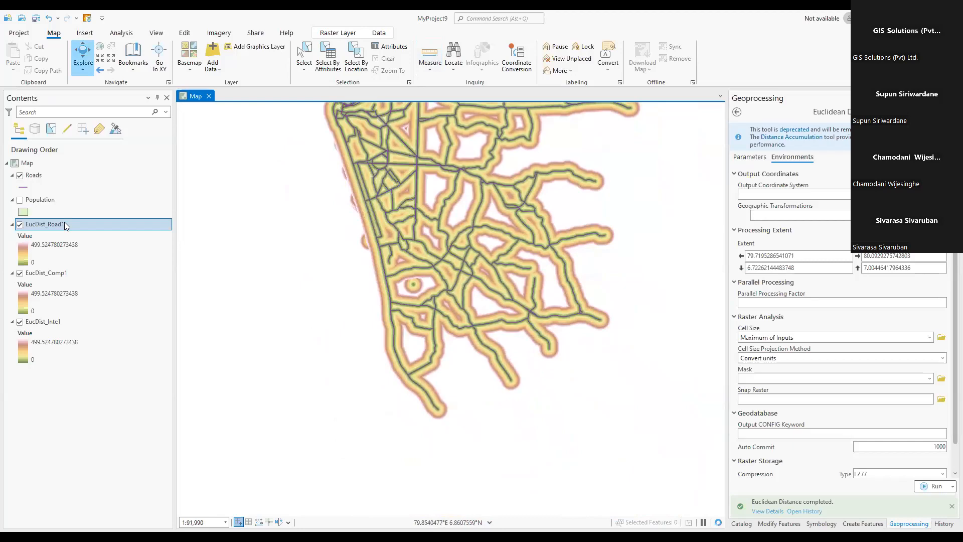
click(26, 177)
right_click(27, 179)
click(43, 157)
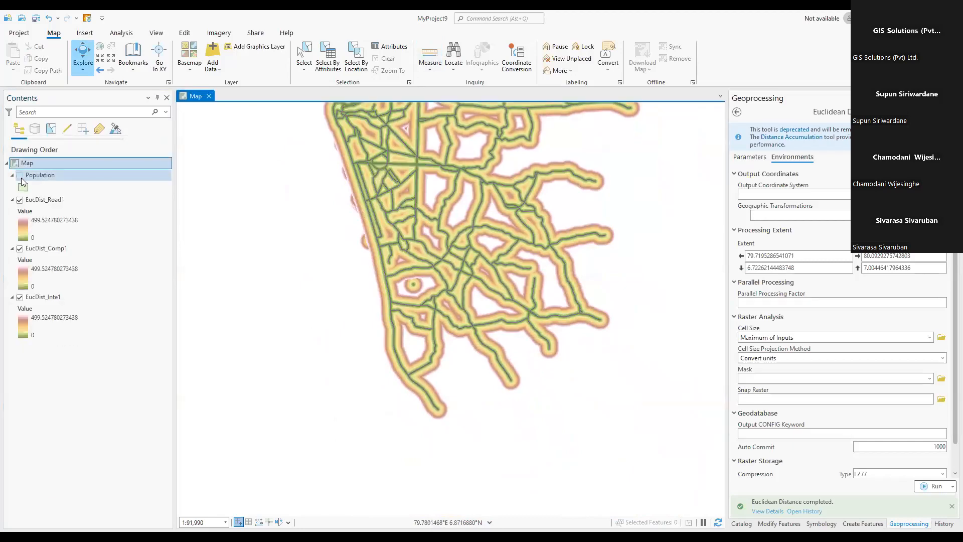
- Show the Population layer on the map and open its symbology settings
click(21, 176)
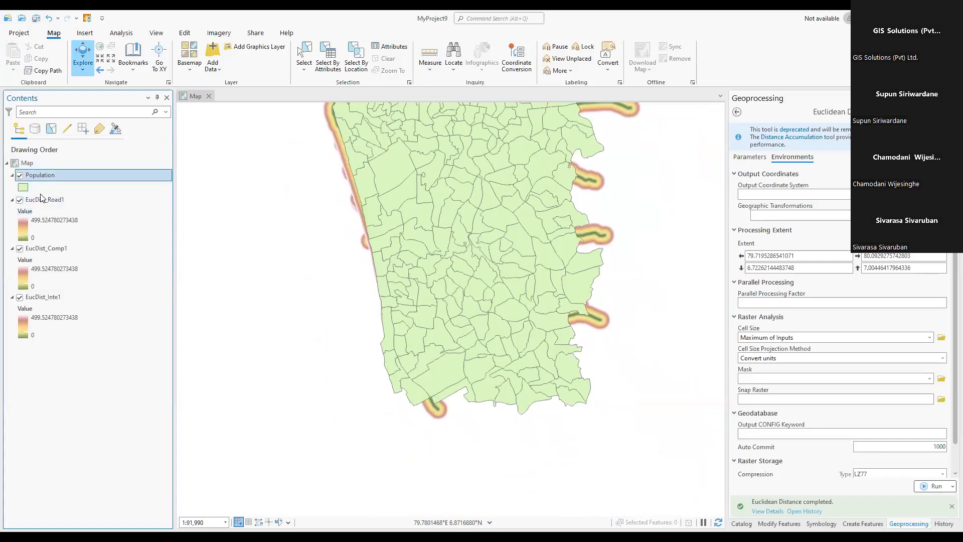
right_click(57, 184)
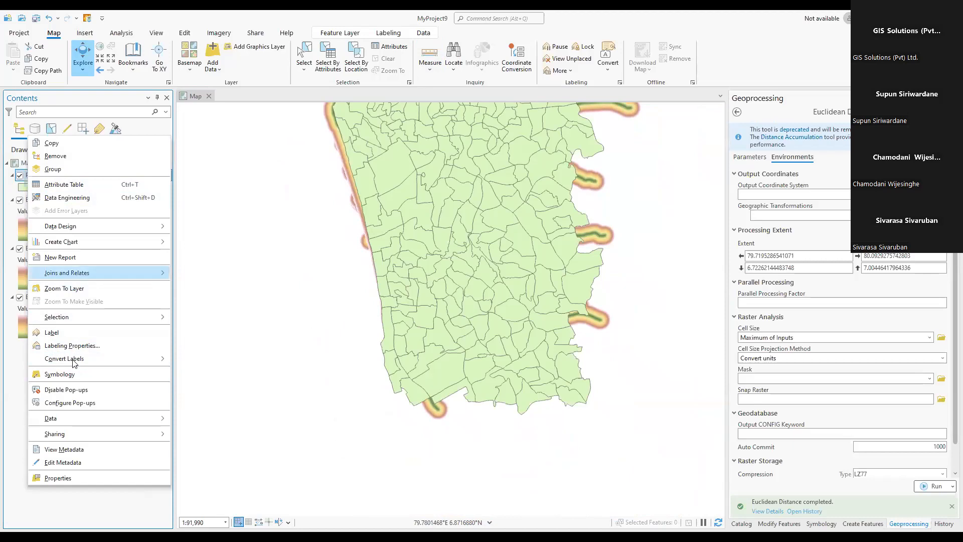
click(73, 375)
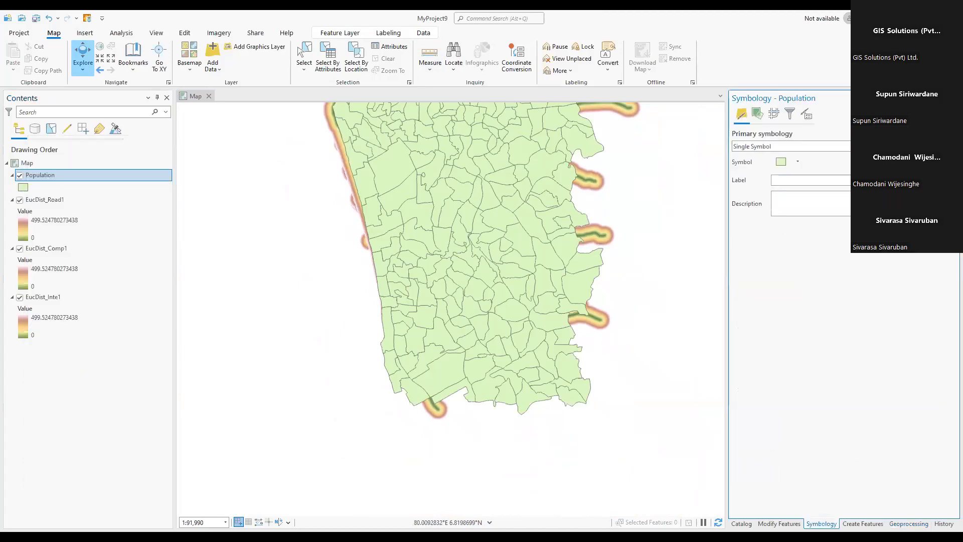
- Symbolize the Population layer with graduated colors on the TP field using 3 classes
click(790, 146)
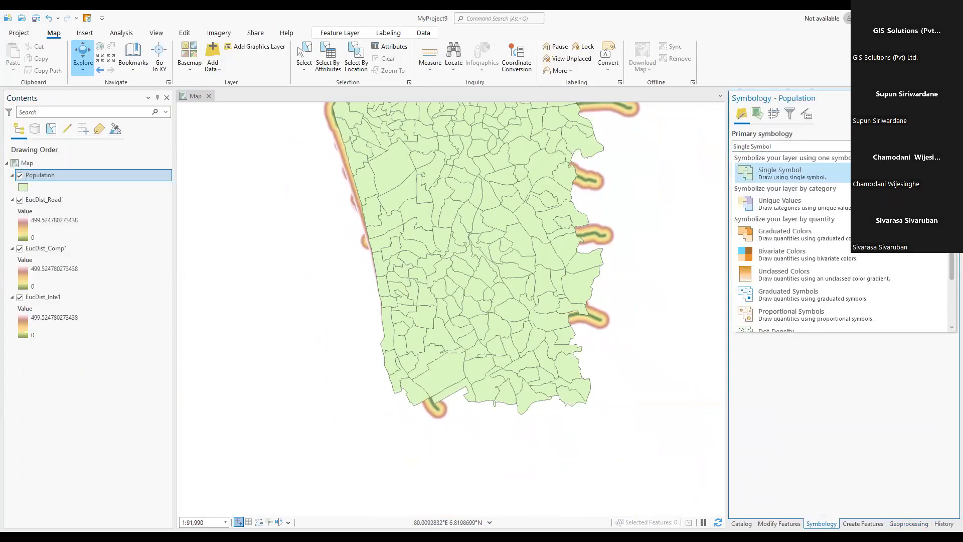
click(782, 233)
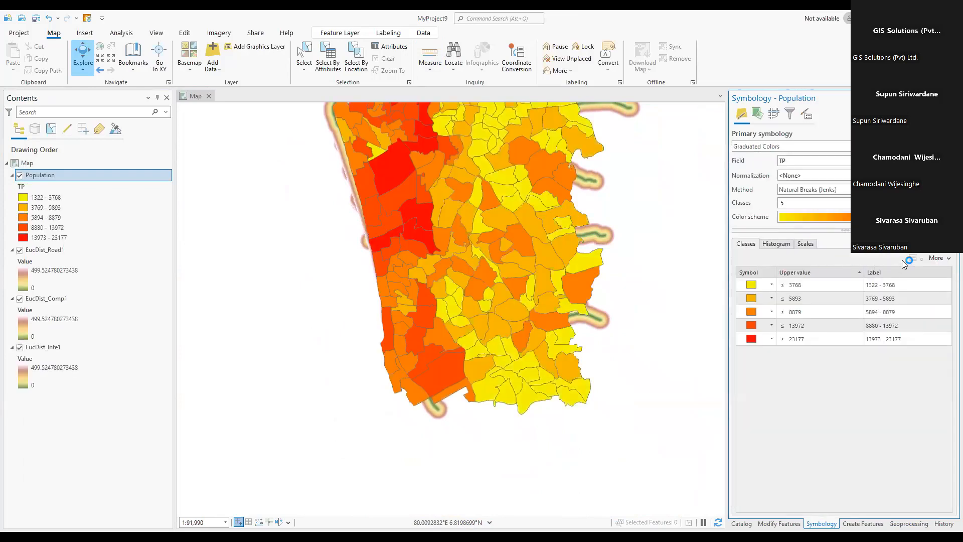
click(812, 203)
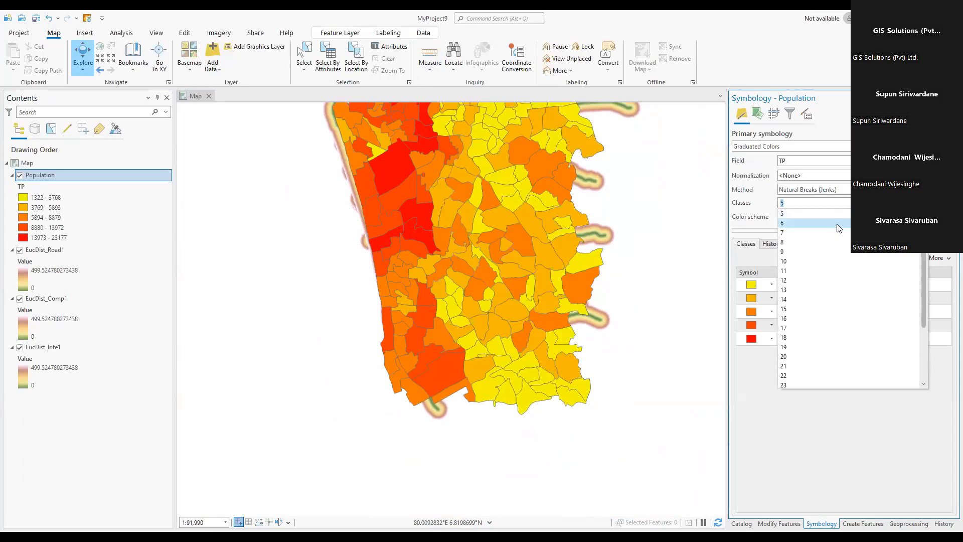
click(811, 227)
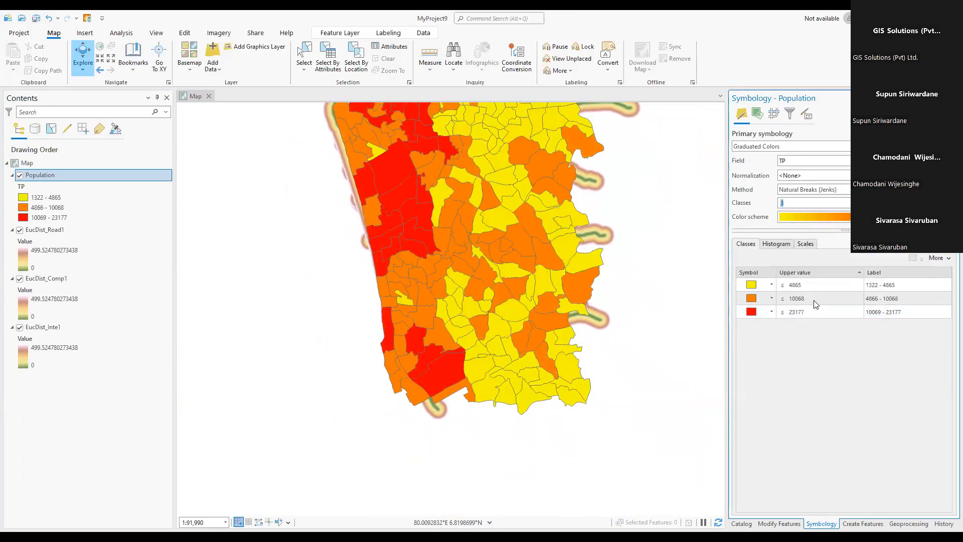
- Set the upper values of the first two Population classes to 6000 and 12000
click(813, 284)
click(813, 284)
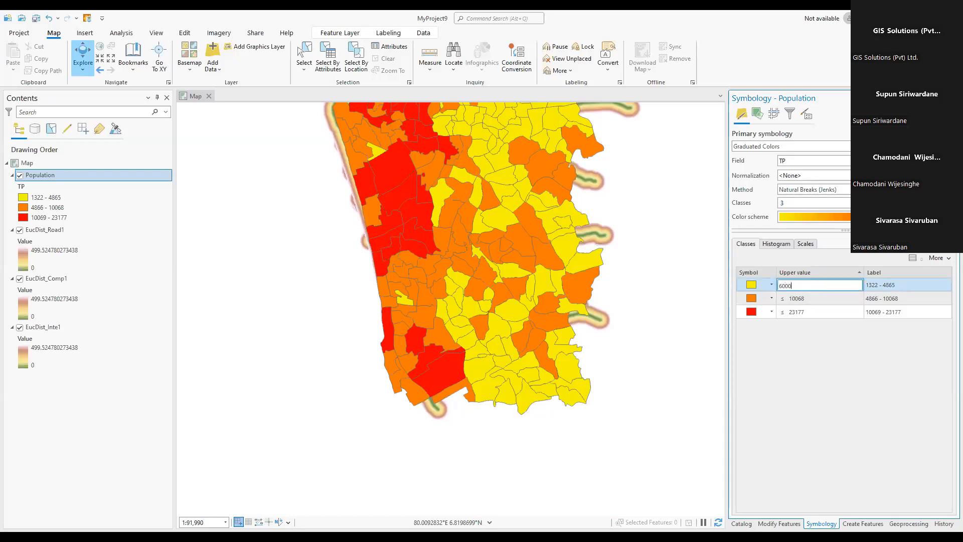
click(813, 301)
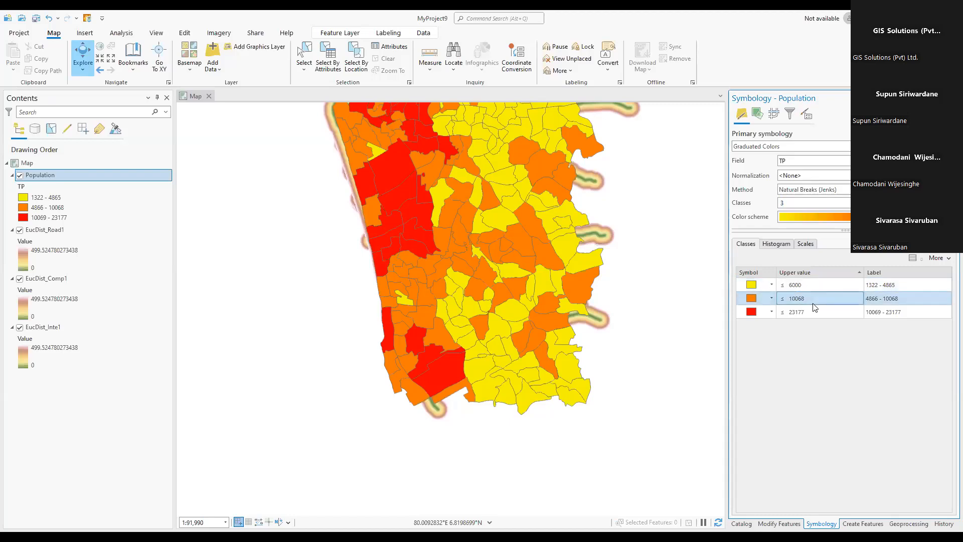
click(813, 301)
text(12000)
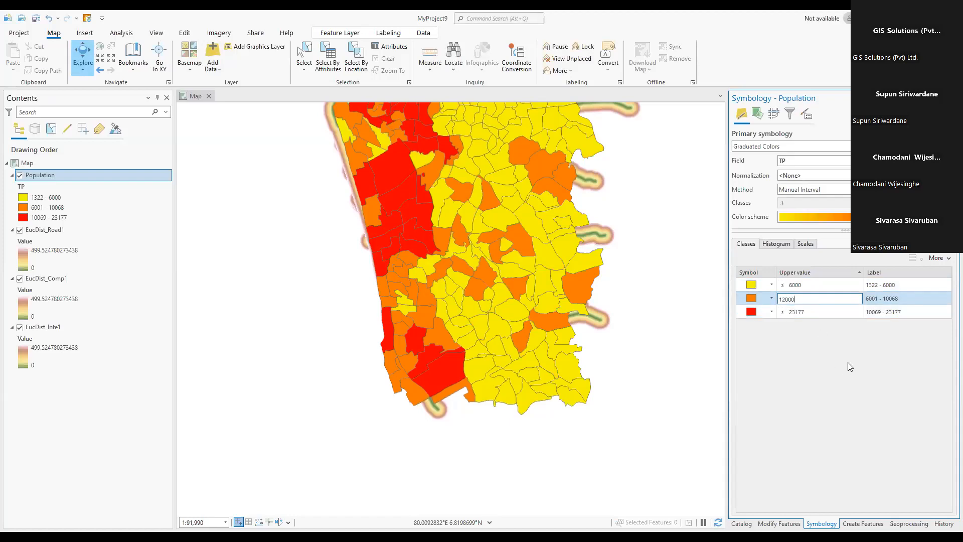
scroll(440, 285, down, 2)
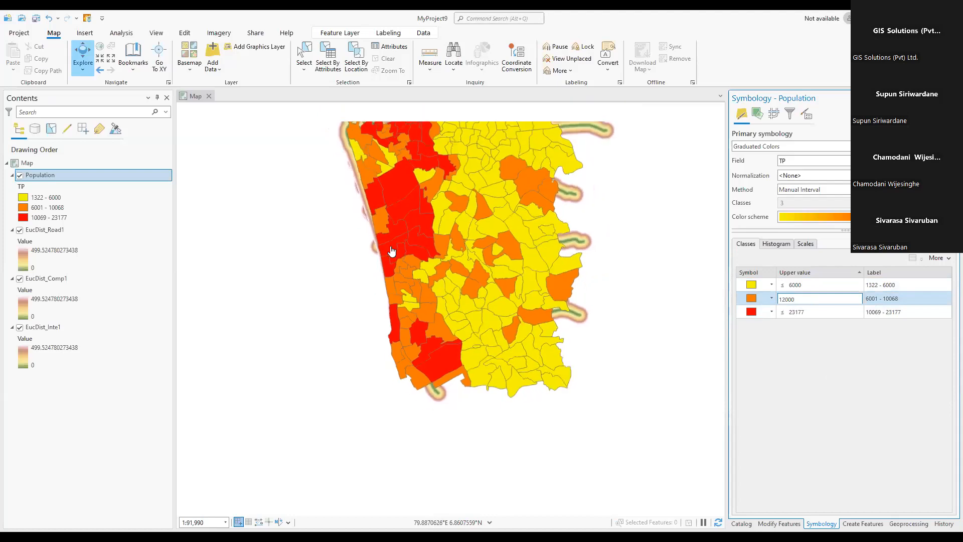
key(Return)
- Hide the EucDist_Road1, EucDist_Comp1 and EucDist_Inte1 layers so only Population is drawn
scroll(400, 293, up, 2)
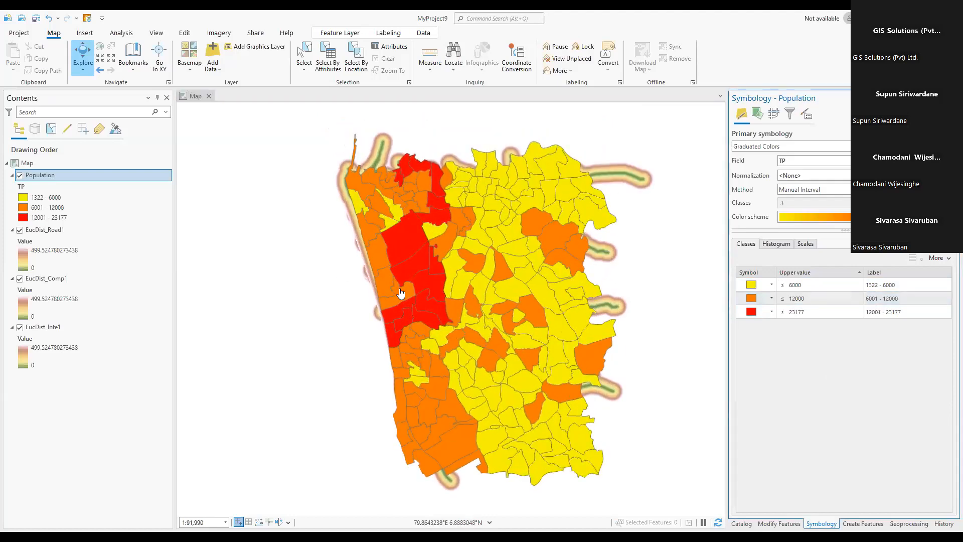
drag(353, 300, 312, 230)
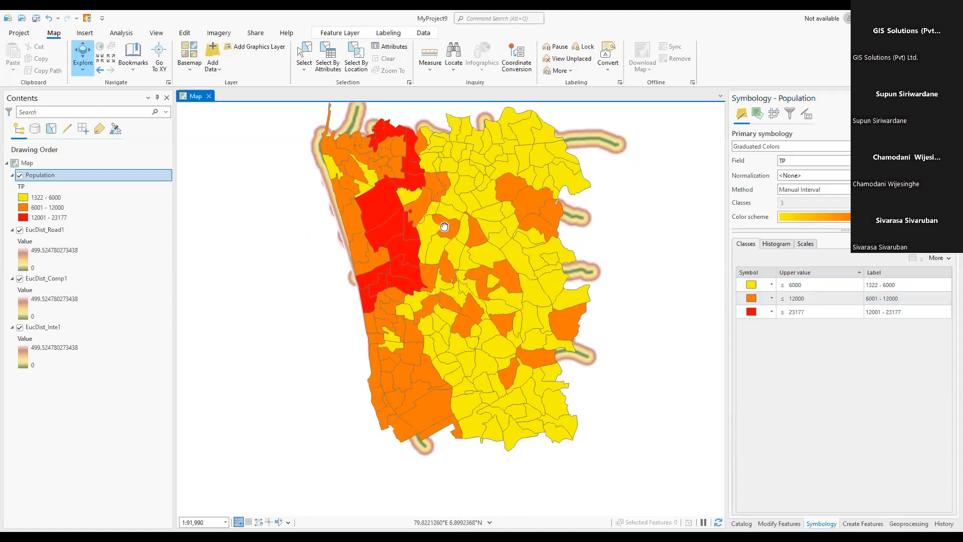
drag(436, 224, 440, 249)
click(19, 230)
click(20, 279)
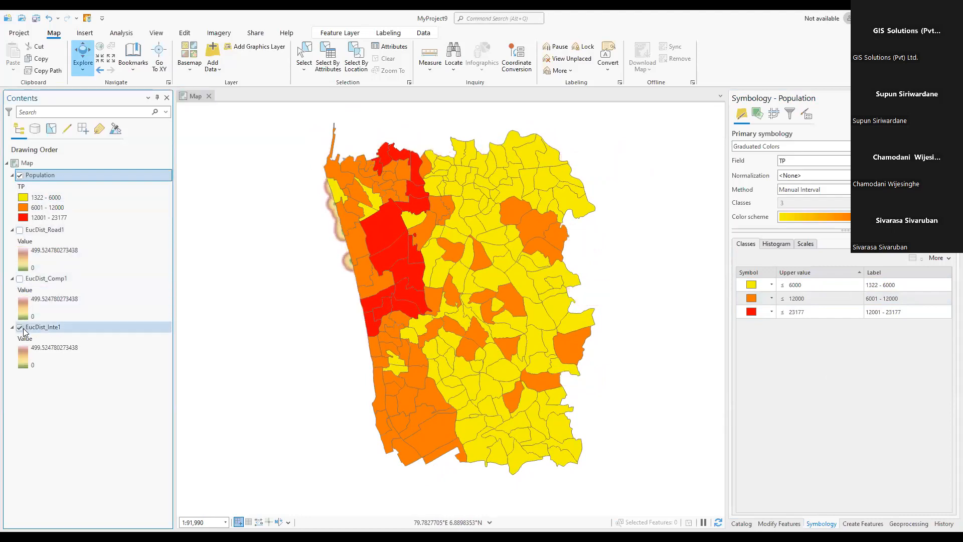
click(19, 328)
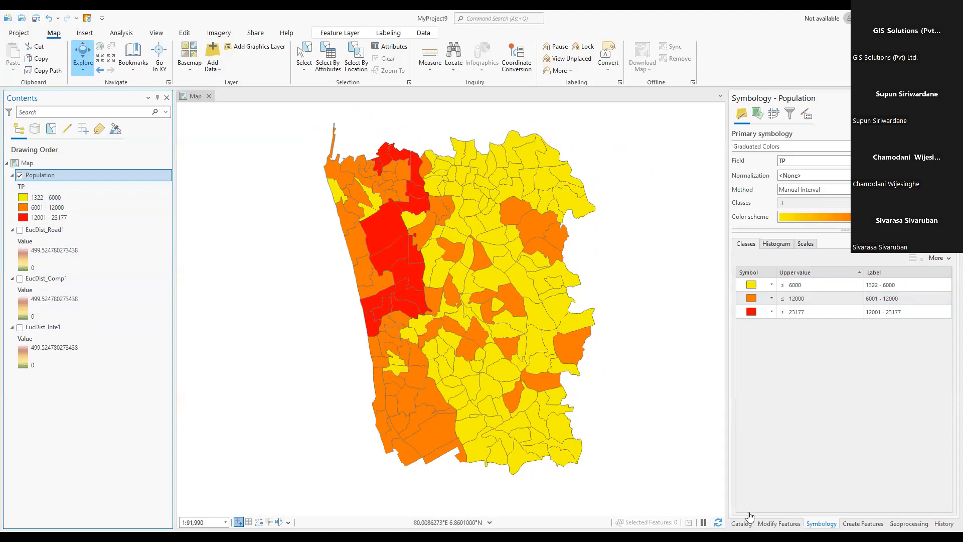
- Leave the Euclidean Distance tool and search the geoprocessing tools for "to raster" and "polygon to"
click(909, 524)
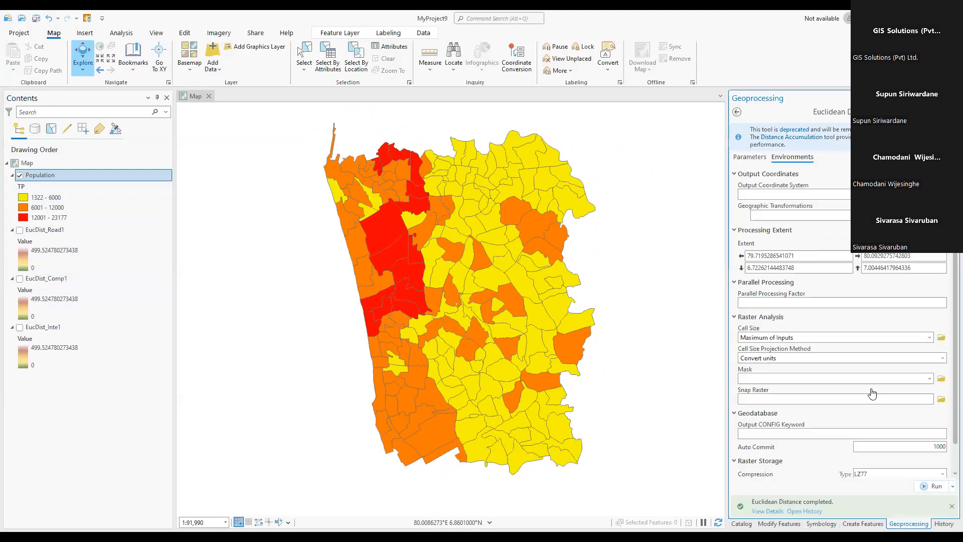
click(737, 112)
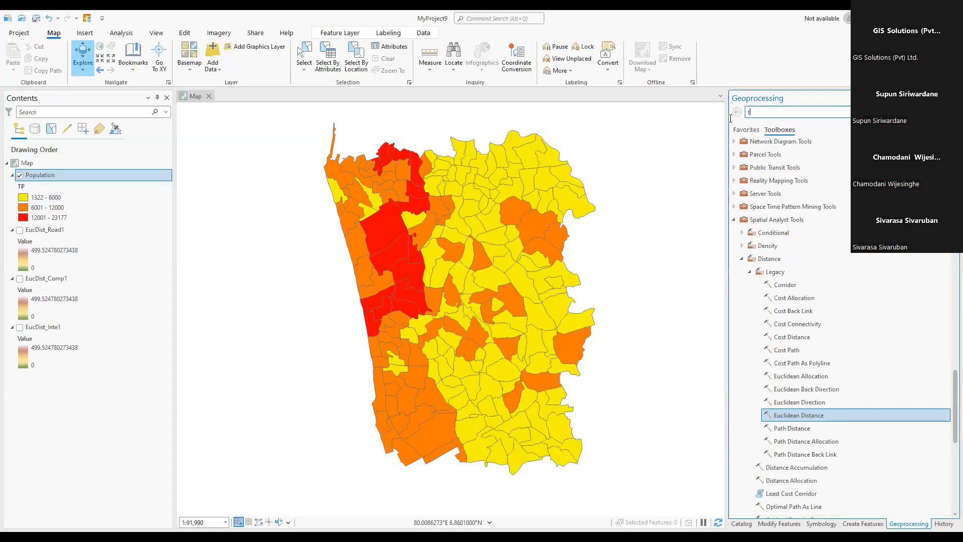
text(o ra)
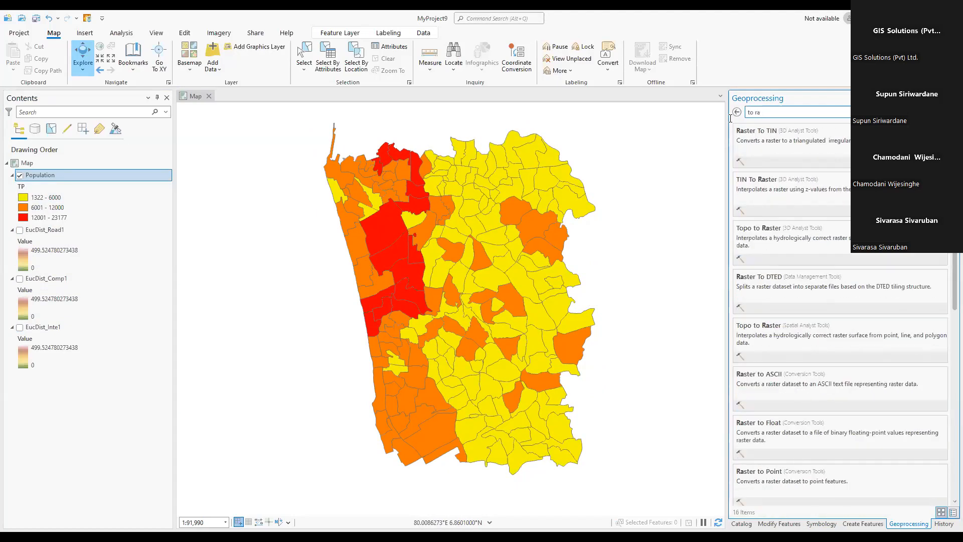
text(ter)
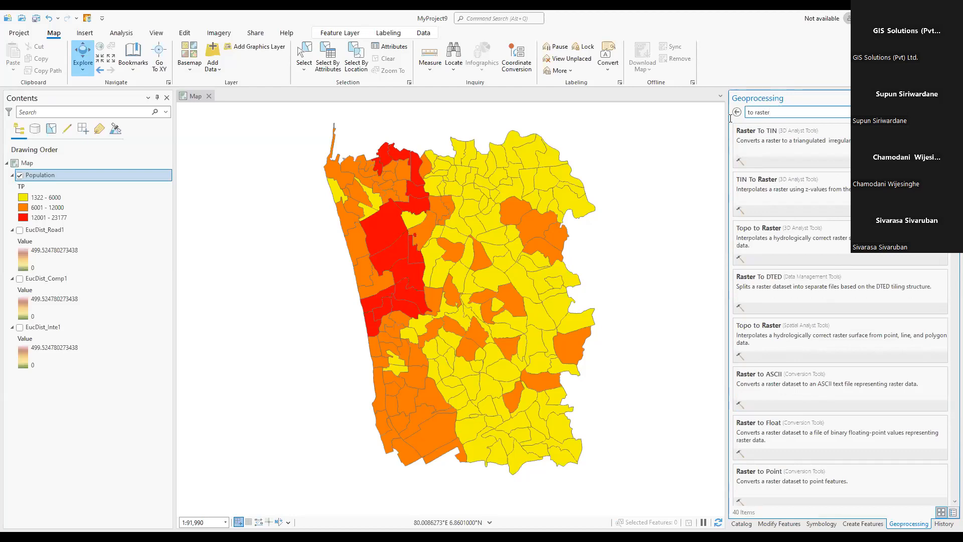
key(ctrl+shift+Left)
key(ctrl+shift+Left)
text(pol)
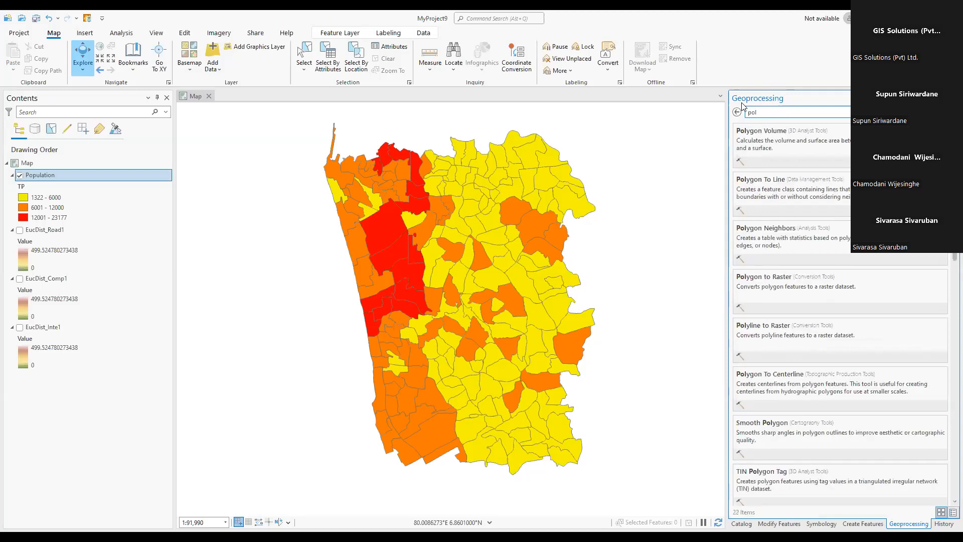
text(ygon to)
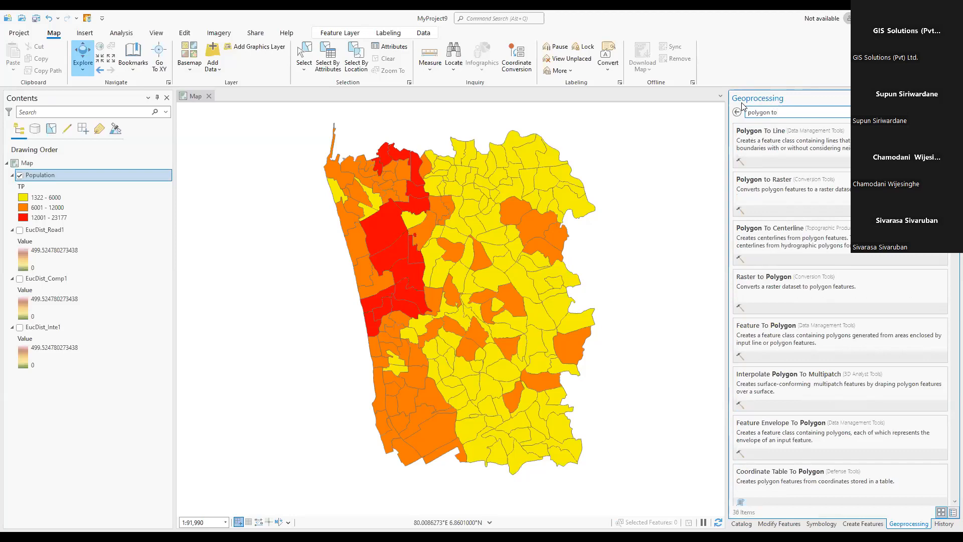
- Open the Polygon to Raster tool from the Conversion Tools and set Population as its input features
click(808, 181)
scroll(807, 190, up, 3)
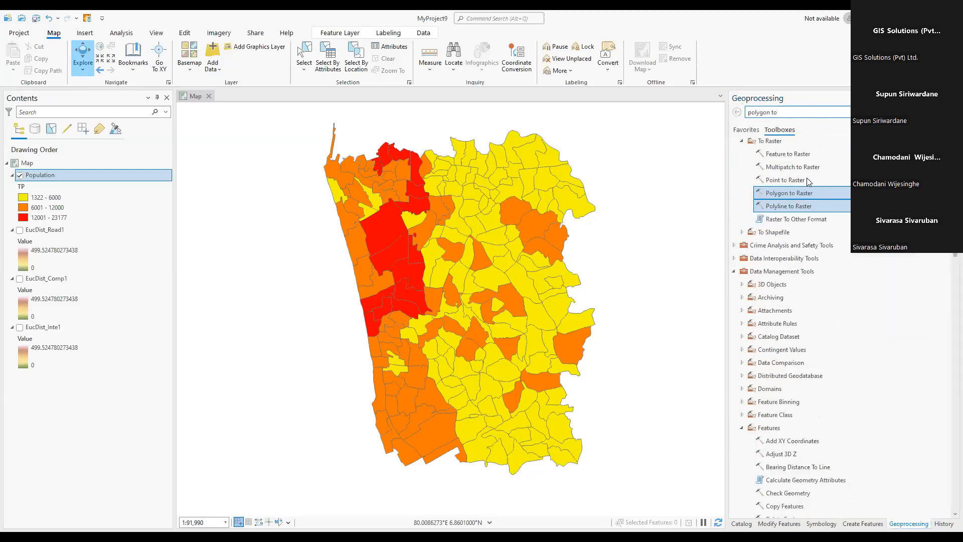
scroll(770, 224, up, 3)
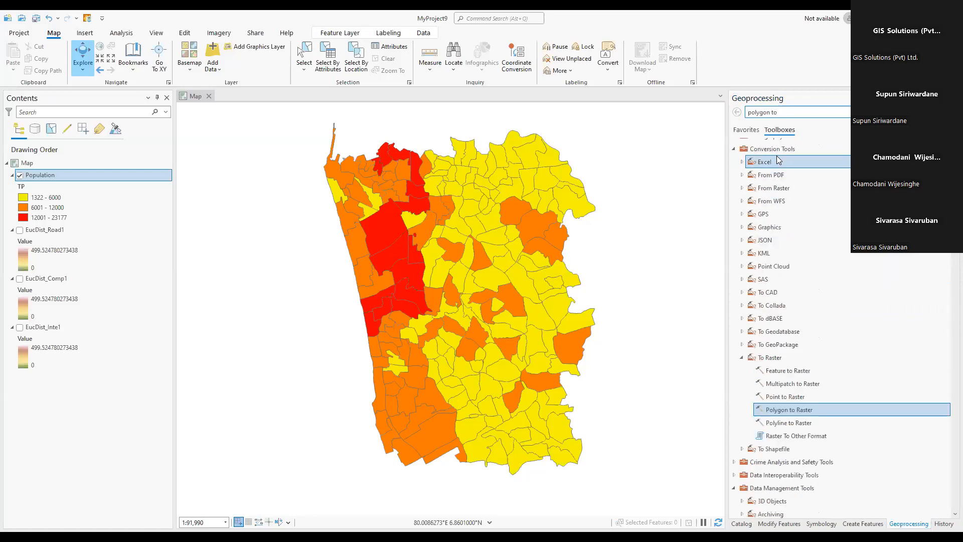
scroll(795, 331, down, 2)
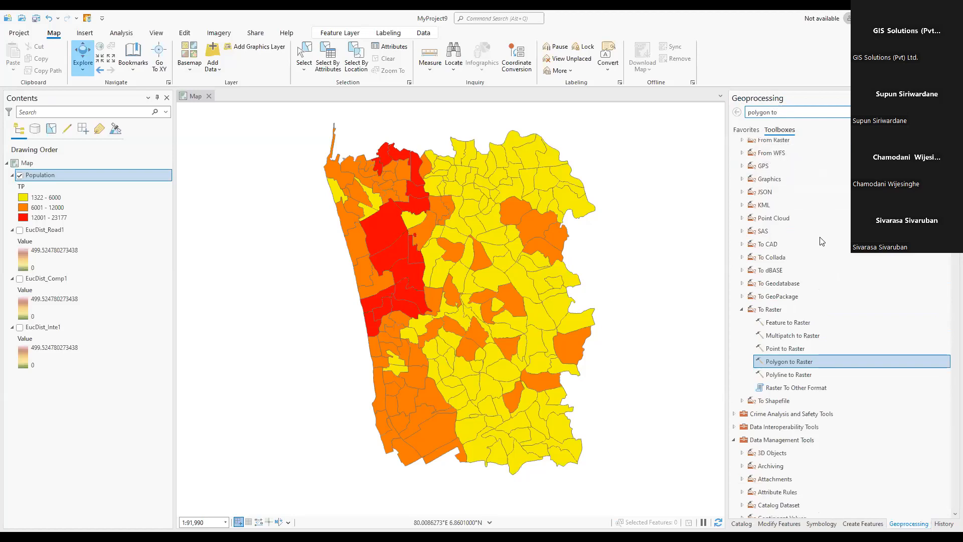
double_click(798, 343)
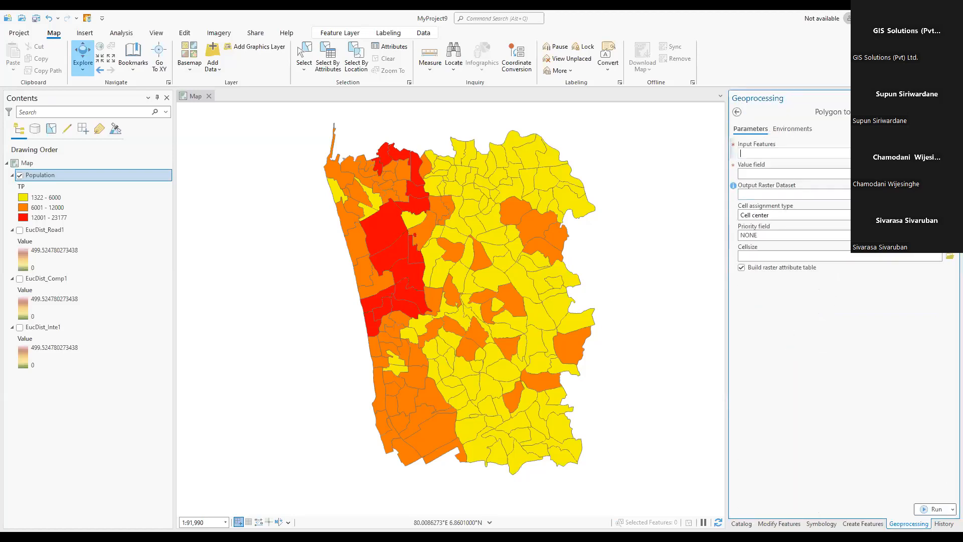
click(946, 153)
click(797, 165)
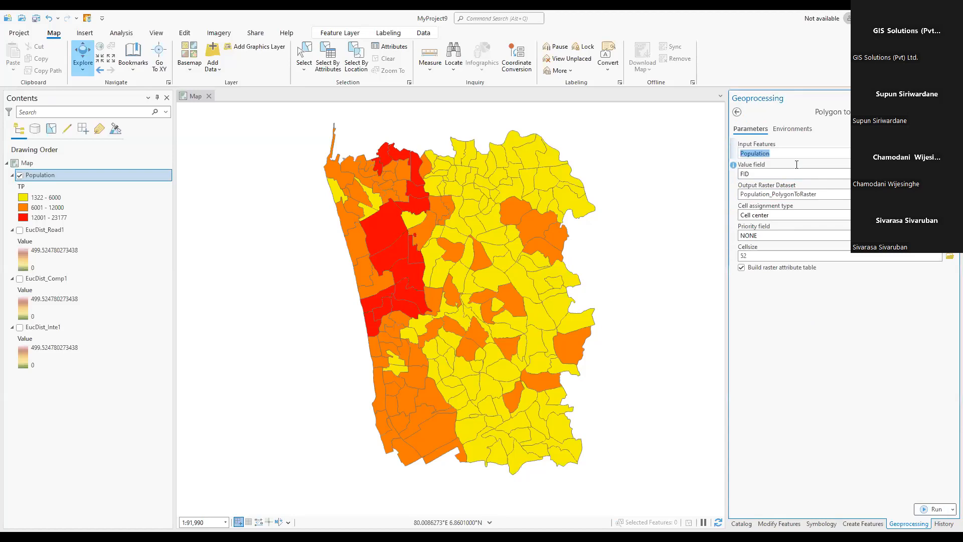
- Look through the fields of the Population attribute table for the total population column and close the table
click(58, 191)
right_click(48, 175)
key(Escape)
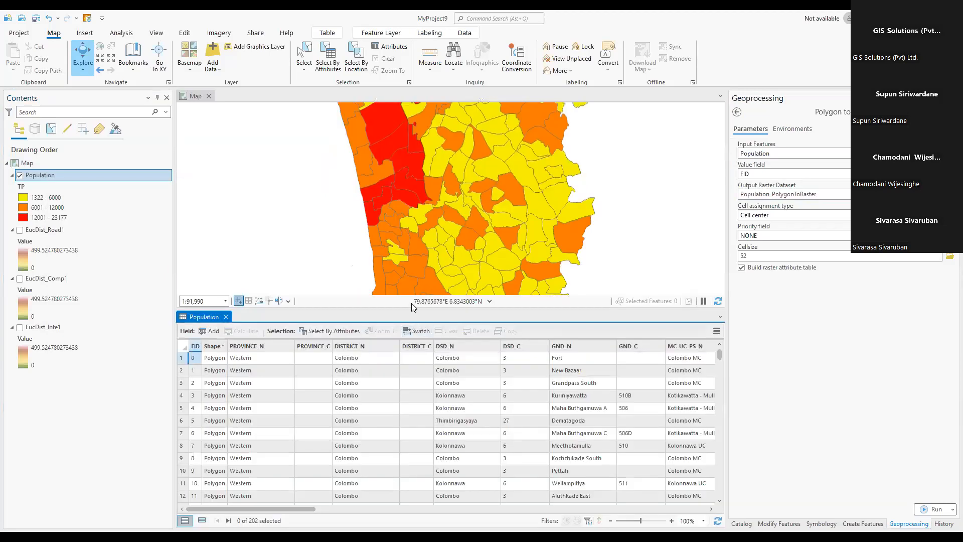
click(412, 303)
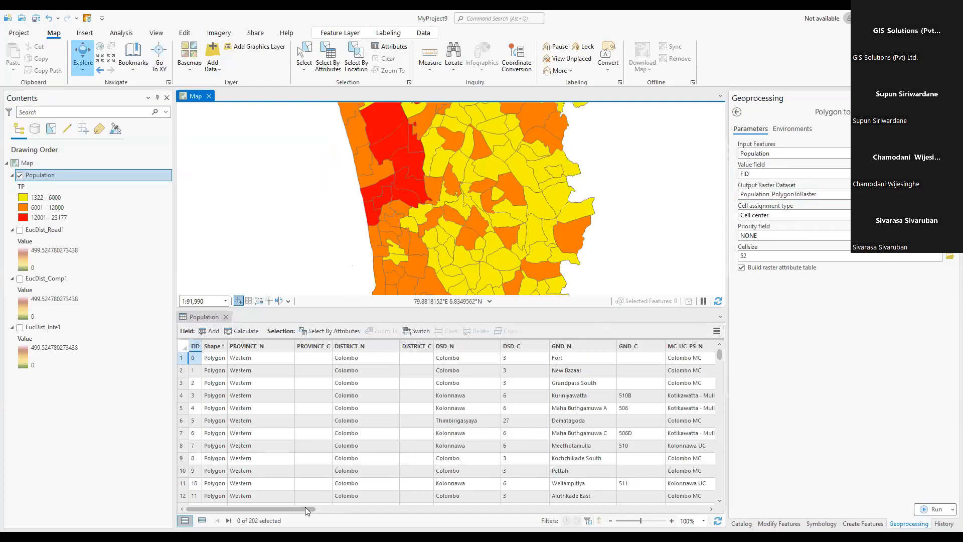
drag(313, 509, 443, 450)
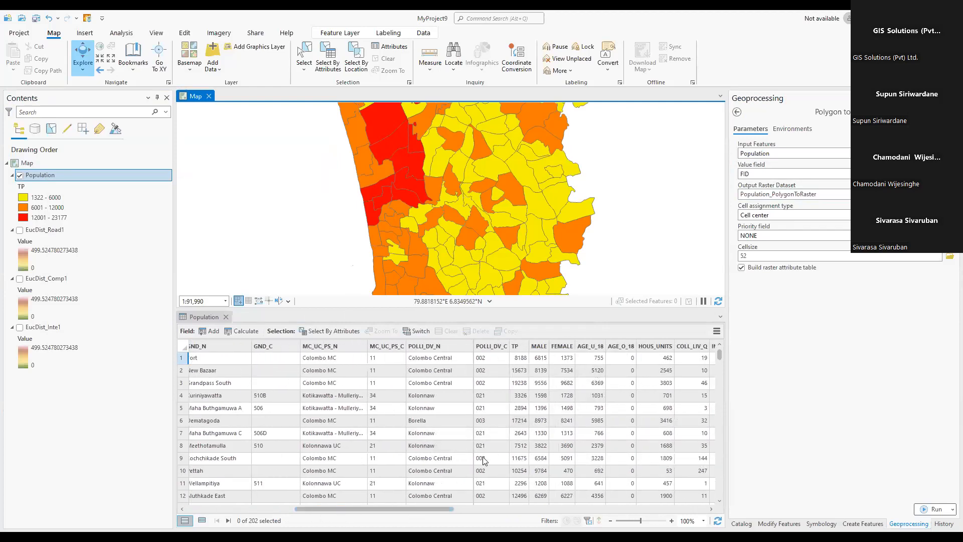
drag(424, 510, 486, 510)
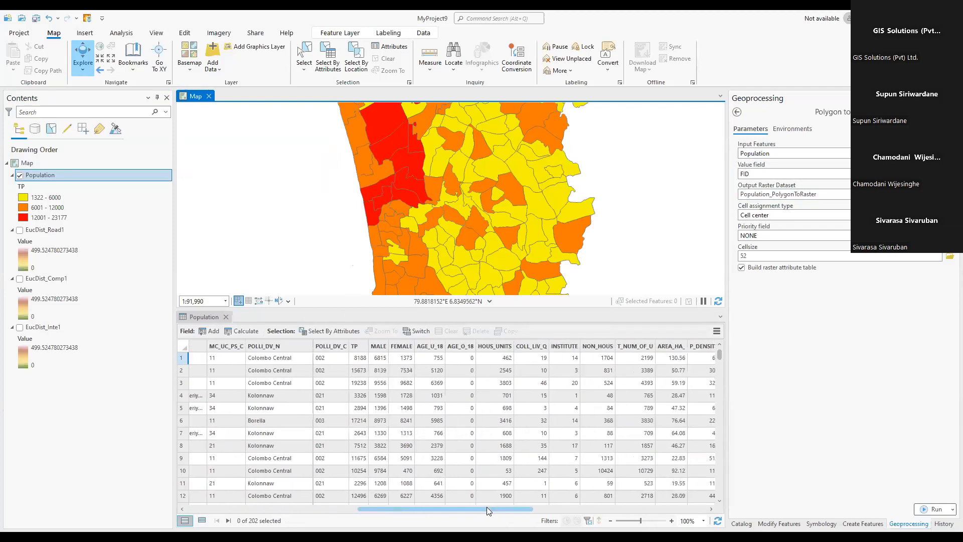
click(226, 316)
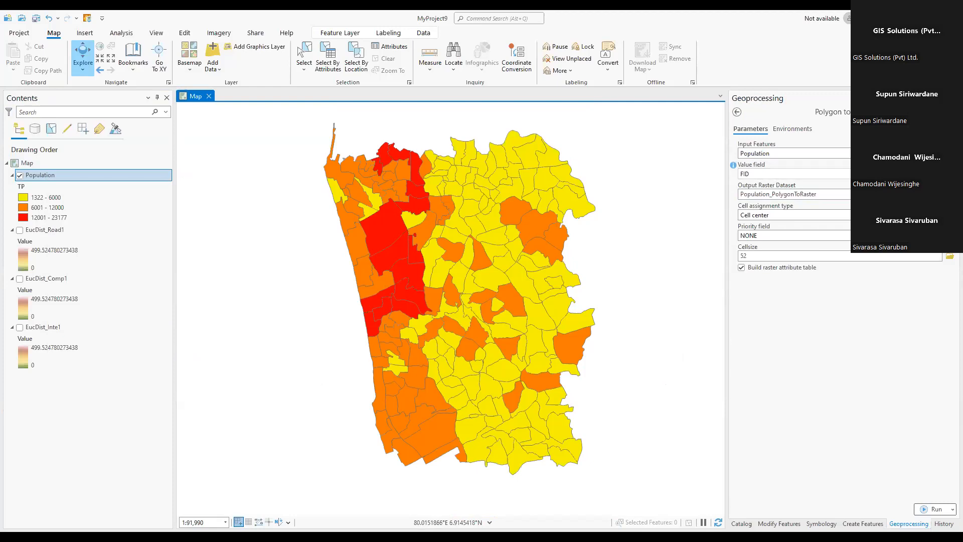
- Set the value field to TP and run Polygon to Raster on the Population layer
click(792, 174)
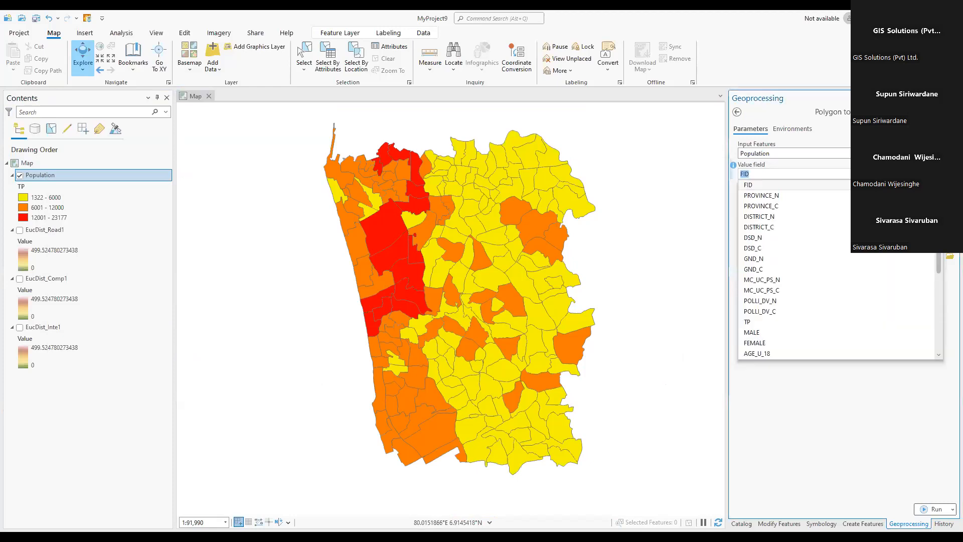
click(774, 323)
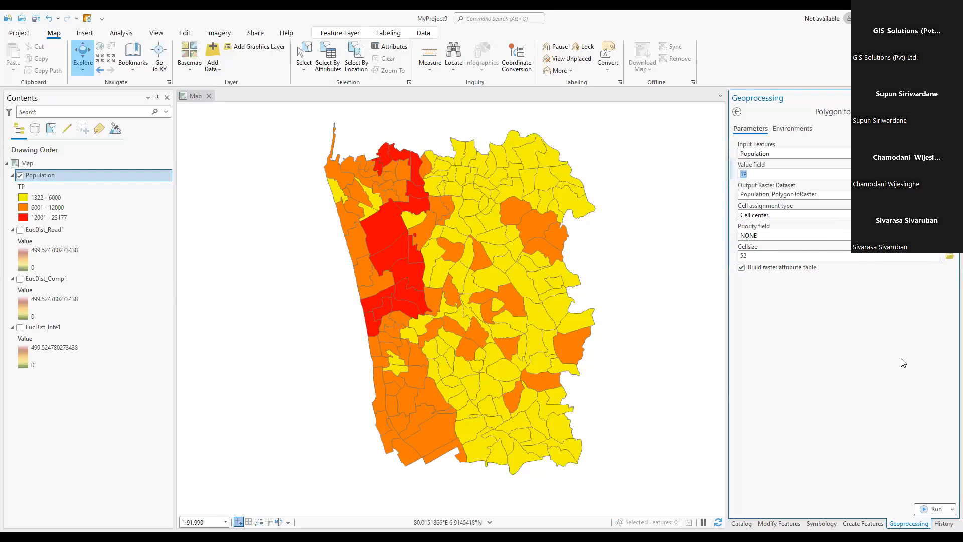
click(936, 510)
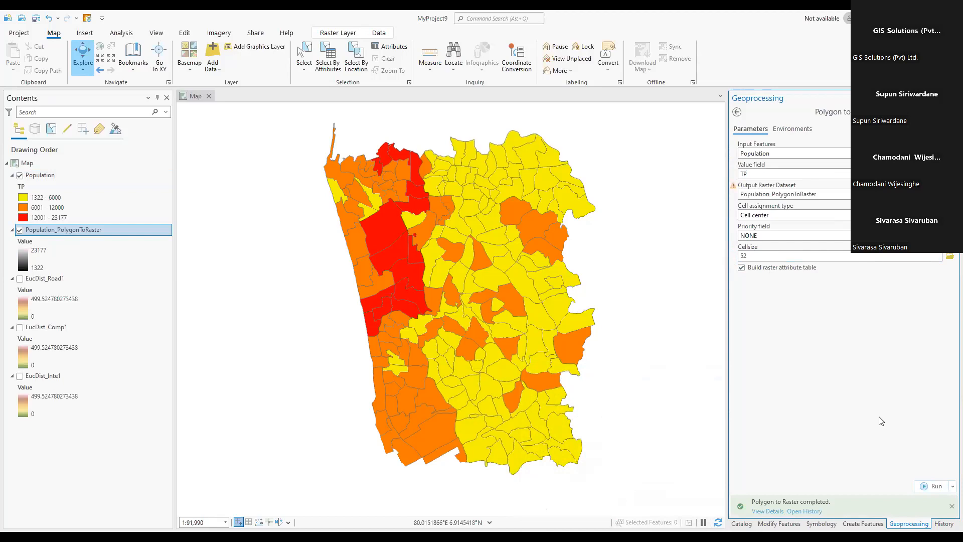
- Remove the original Population polygon layer from the map
click(35, 177)
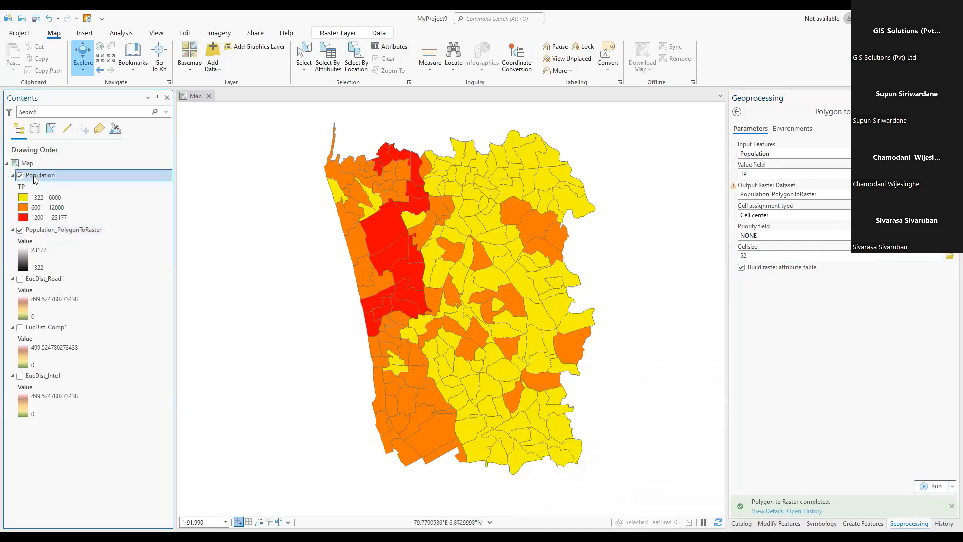
right_click(35, 180)
click(46, 117)
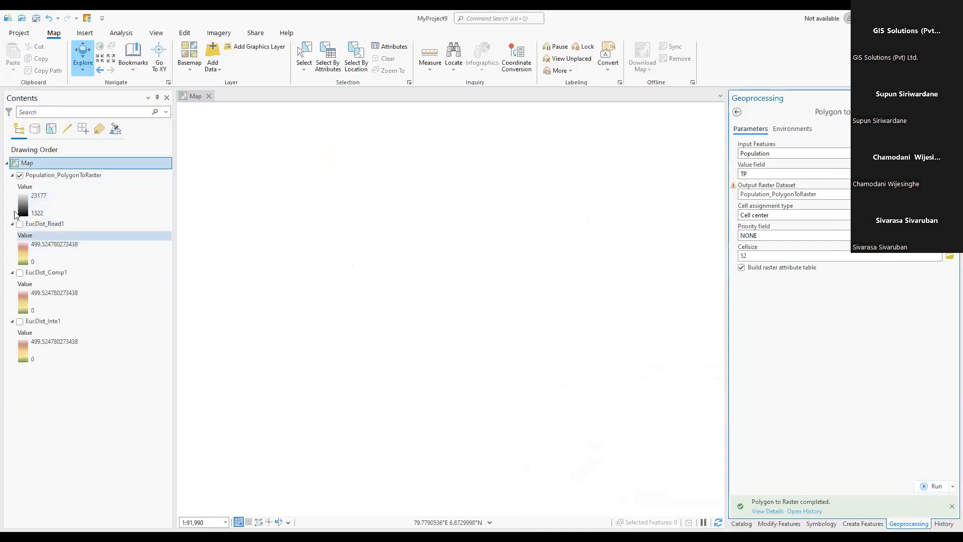
- Zoom the map to the extent of the Population_PolygonToRaster layer
click(47, 179)
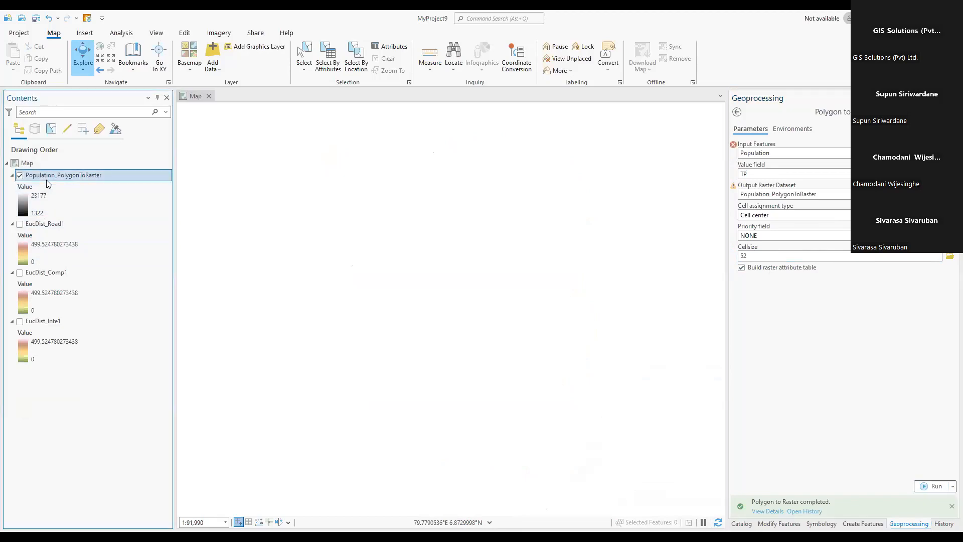
right_click(48, 183)
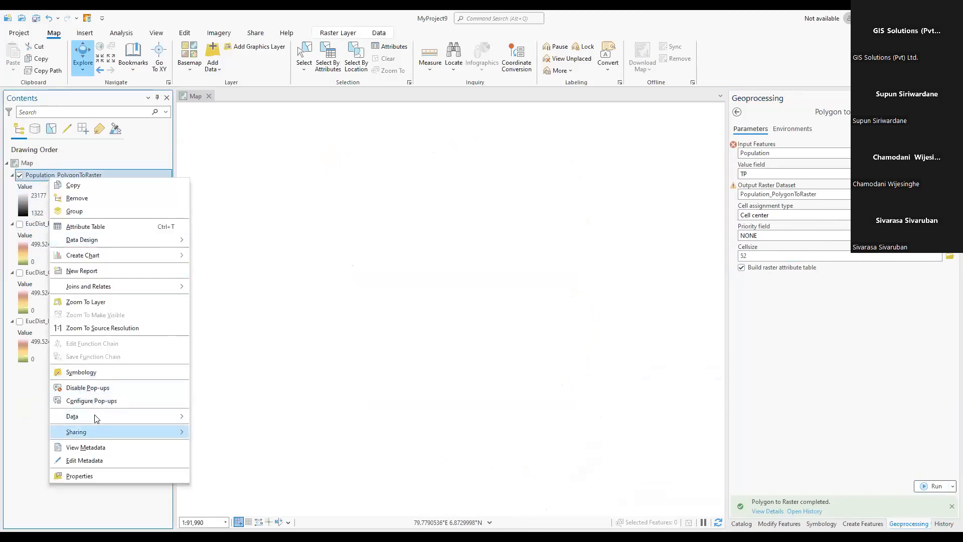
click(83, 303)
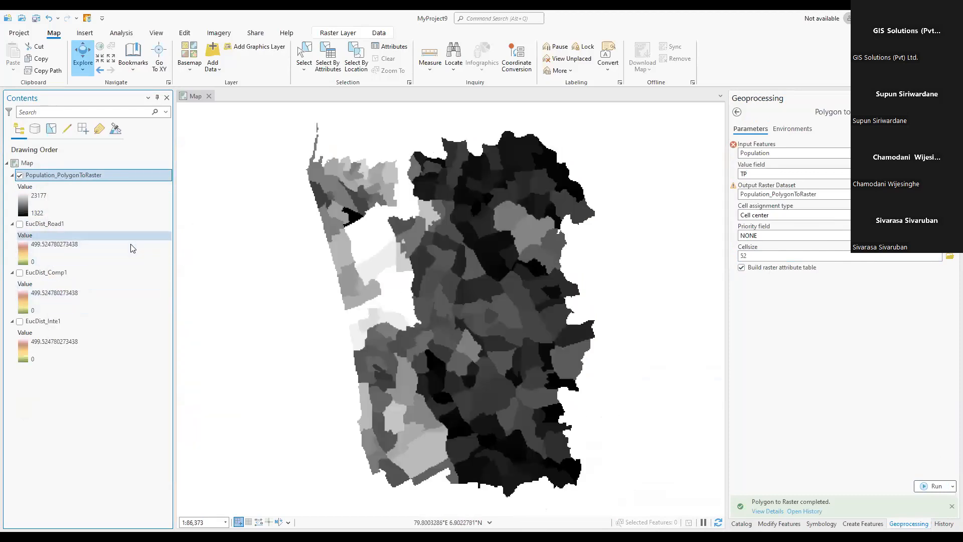
- Inspect the EucDist_Road1, EucDist_Comp1 and EucDist_Inte1 rasters on the map and leave all layers hidden
click(19, 224)
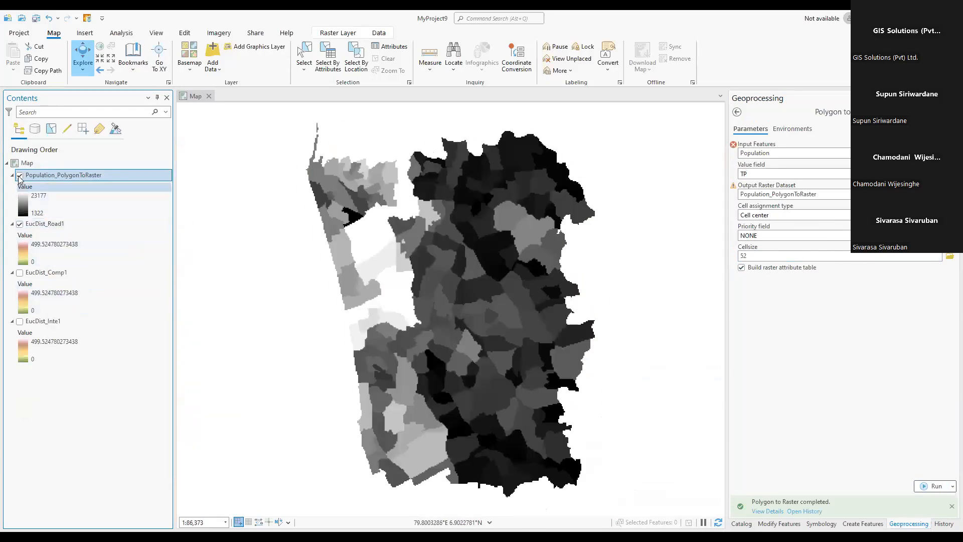
click(19, 175)
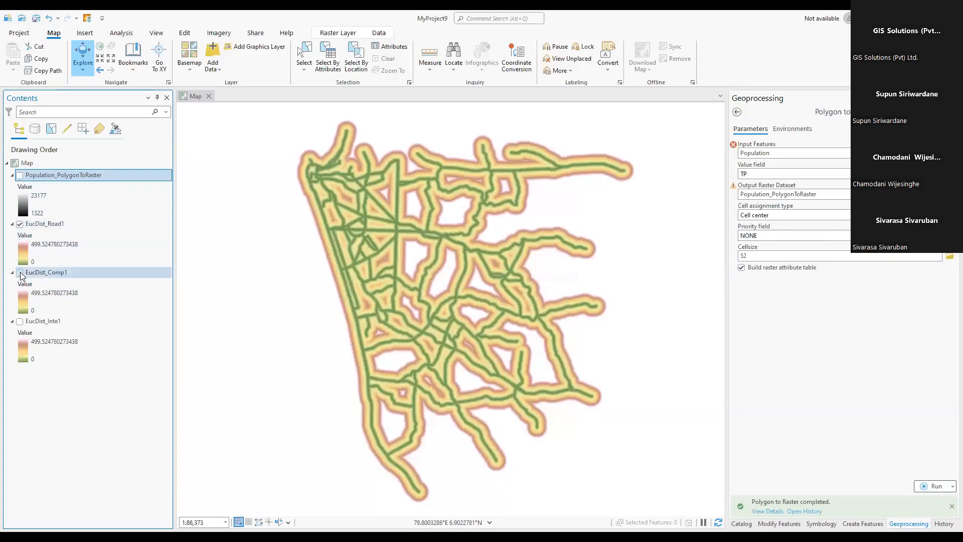
click(19, 225)
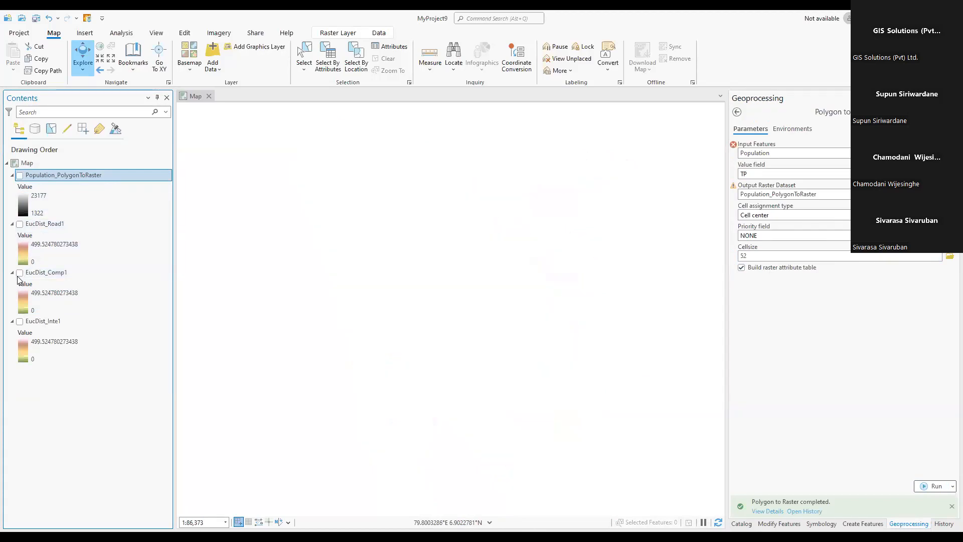
click(20, 272)
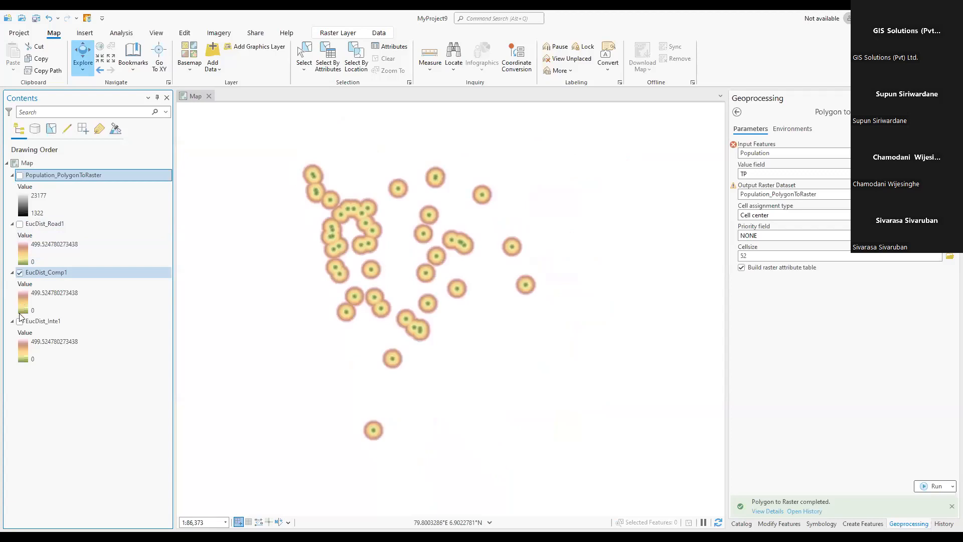
click(19, 322)
click(19, 322)
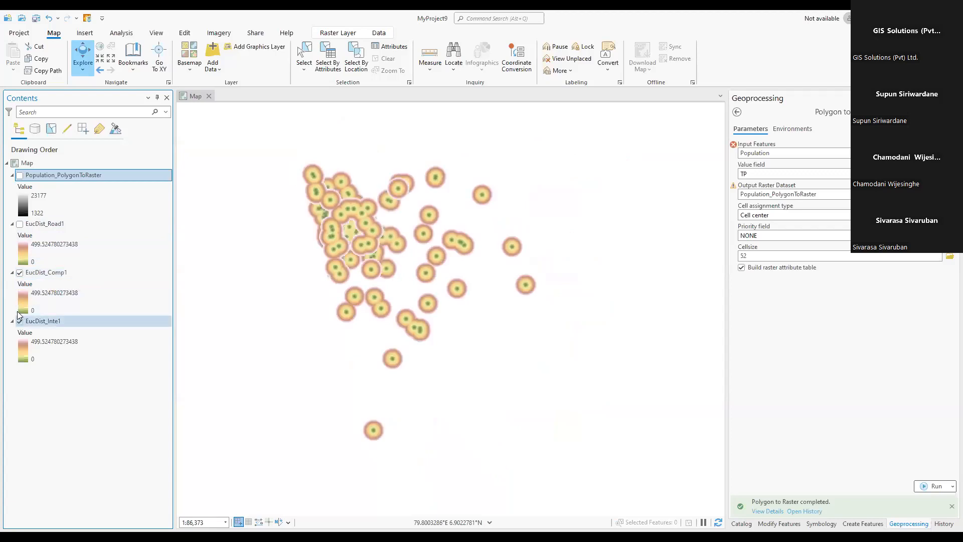
click(20, 273)
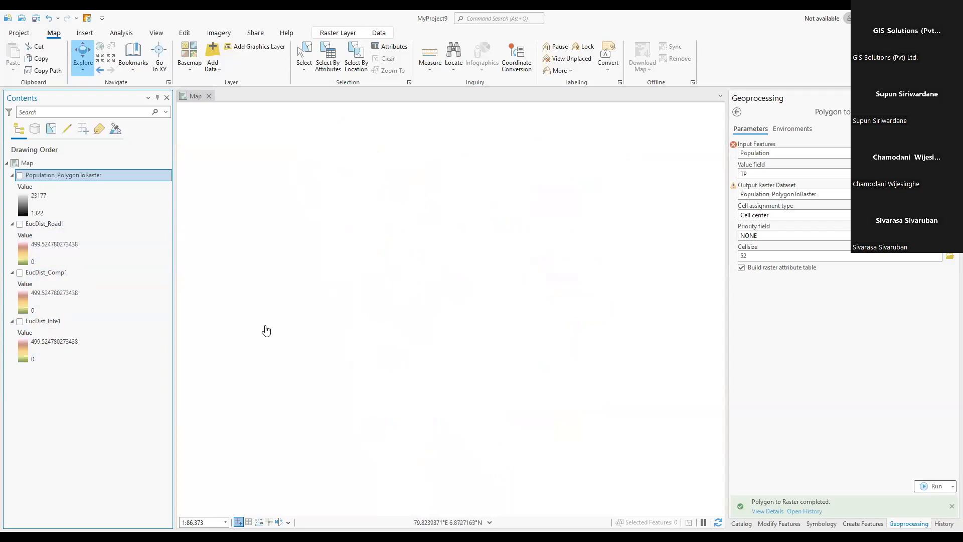
- Close the Polygon to Raster tool and look through the geoprocessing toolboxes
click(737, 119)
click(738, 116)
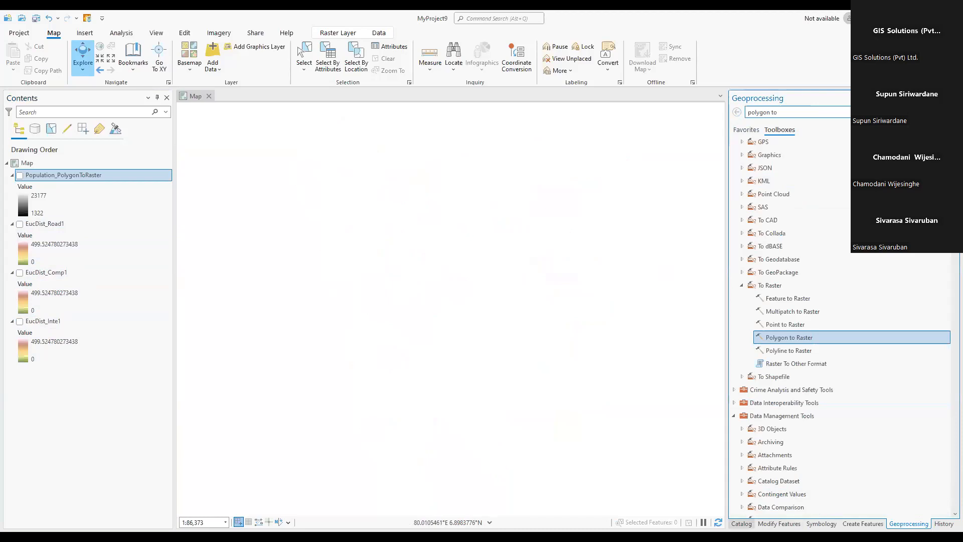
click(742, 523)
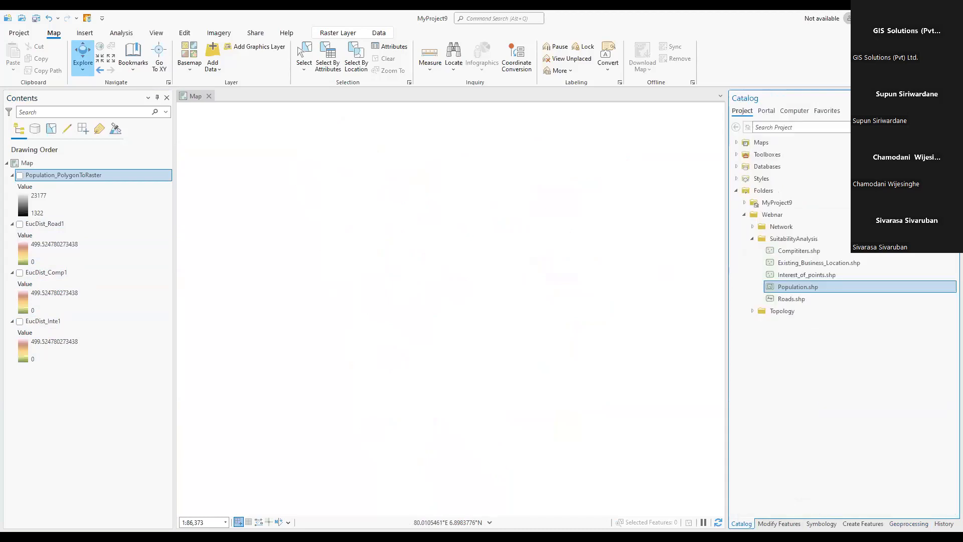
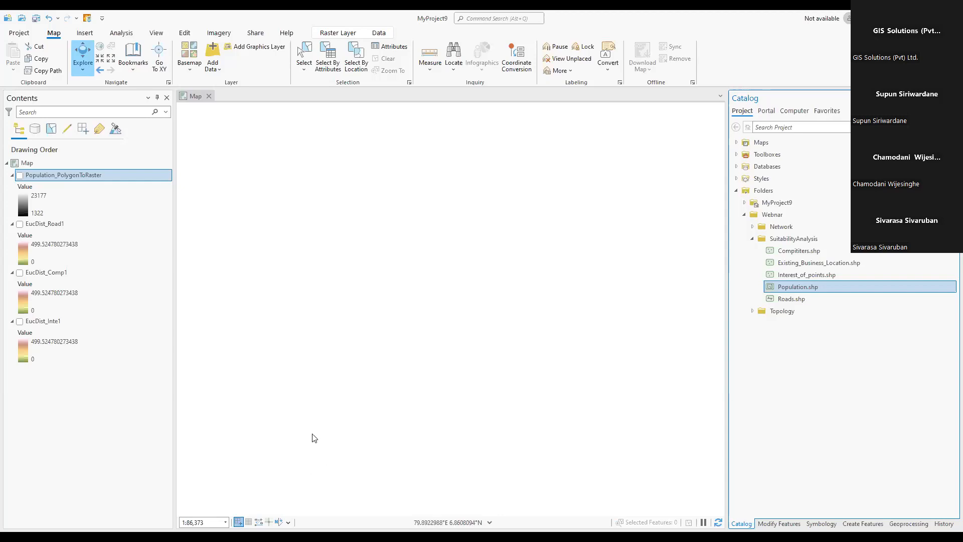
click(906, 524)
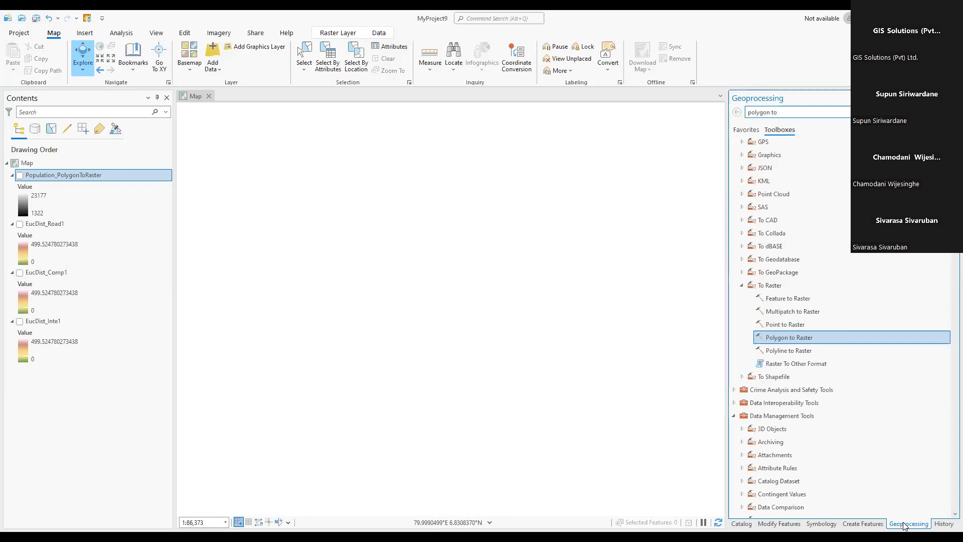
scroll(798, 328, down, 1)
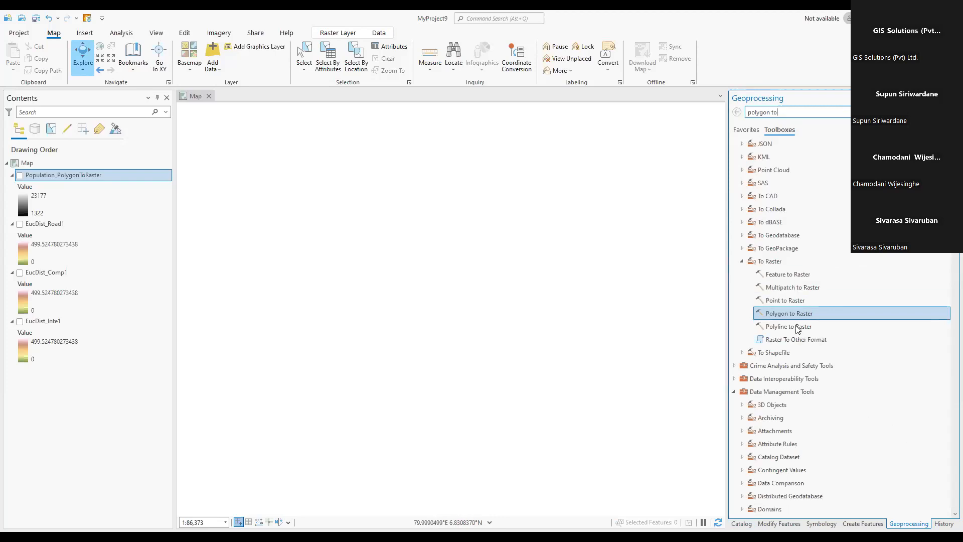
scroll(797, 331, down, 5)
scroll(800, 338, up, 8)
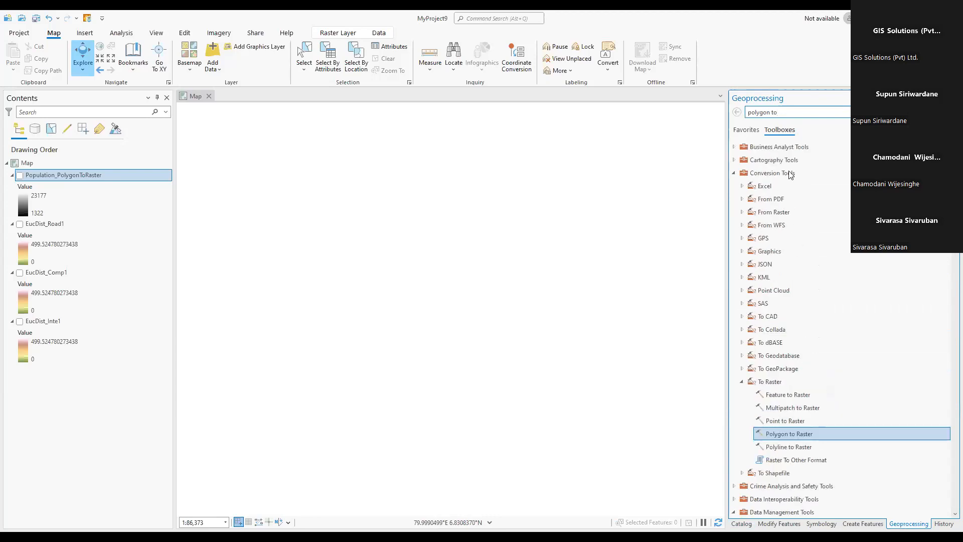
- Search the geoprocessing tools for Reclassify and open the Spatial Analyst version
drag(780, 112, 746, 115)
text(Rec)
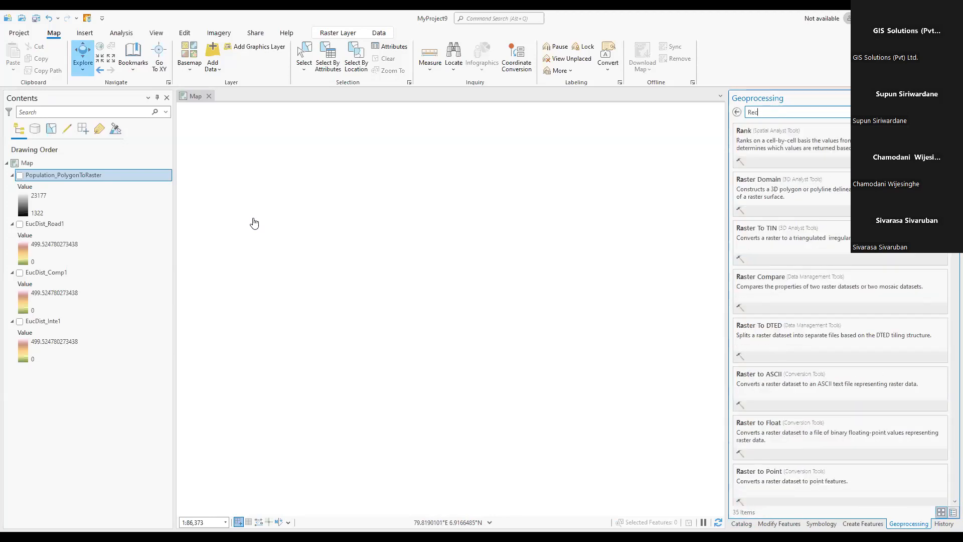
text(lassify)
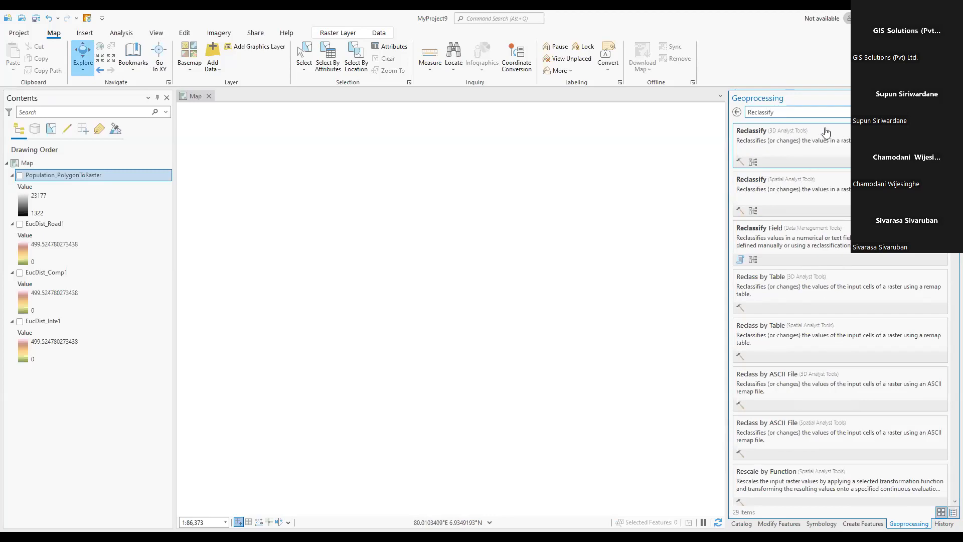
click(784, 181)
scroll(831, 370, down, 4)
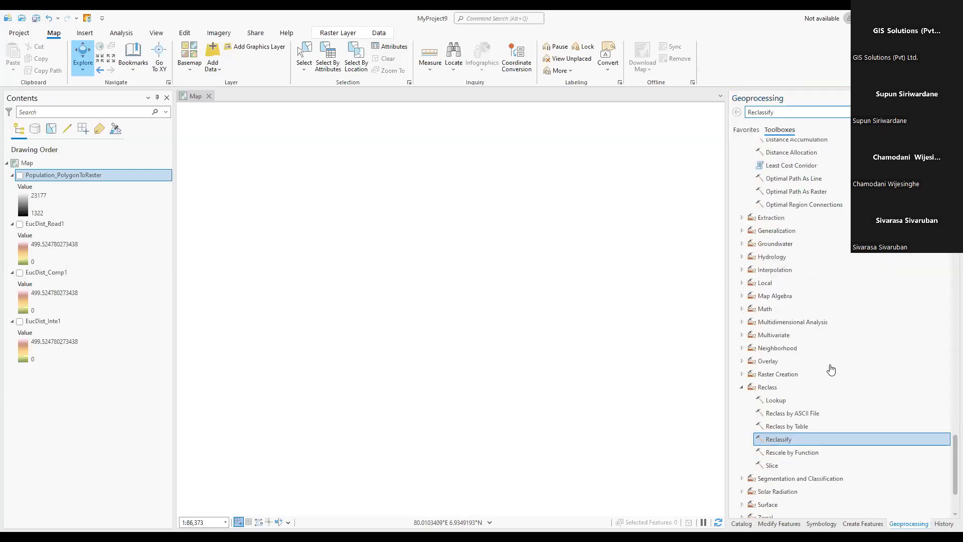
double_click(799, 368)
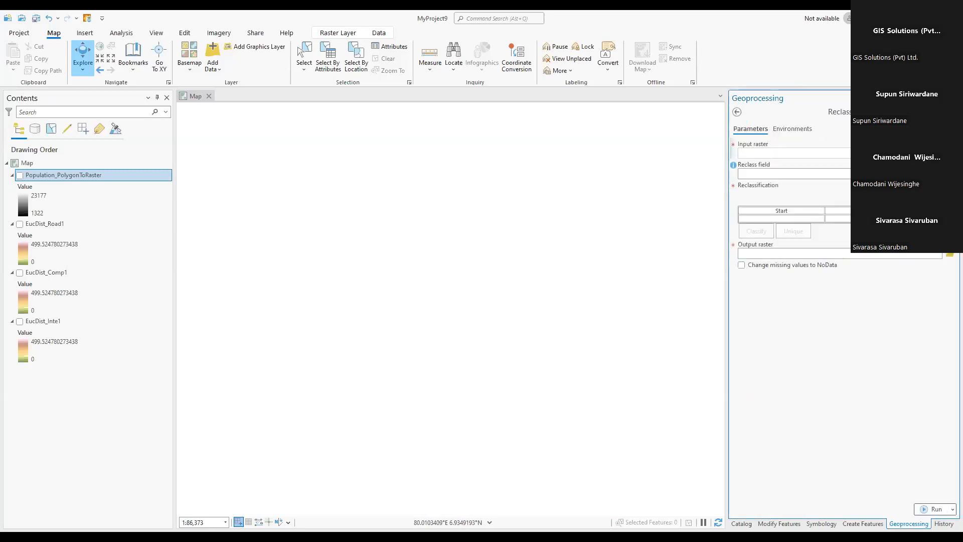
- Set EucDist_Inte1 as the input raster for Reclassify and make that layer visible on the map
click(938, 153)
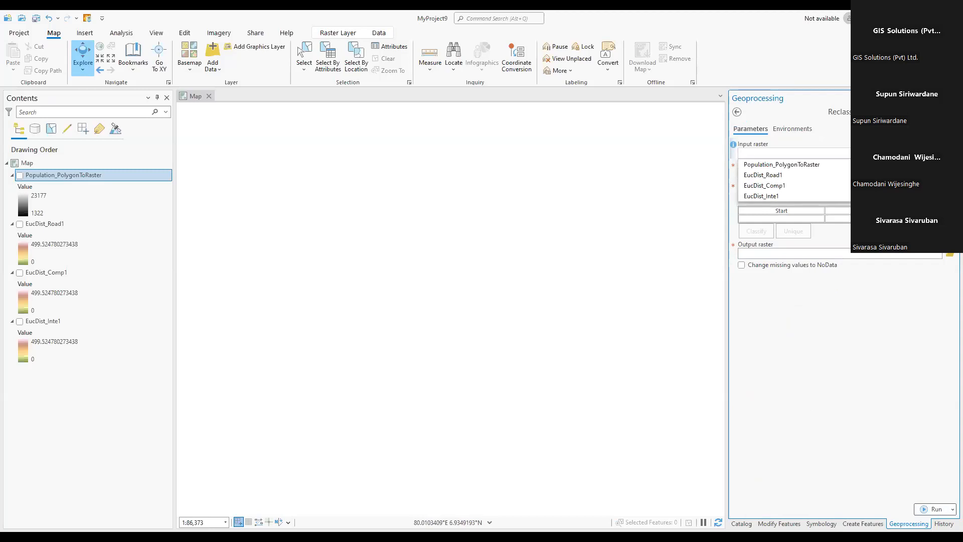
click(763, 199)
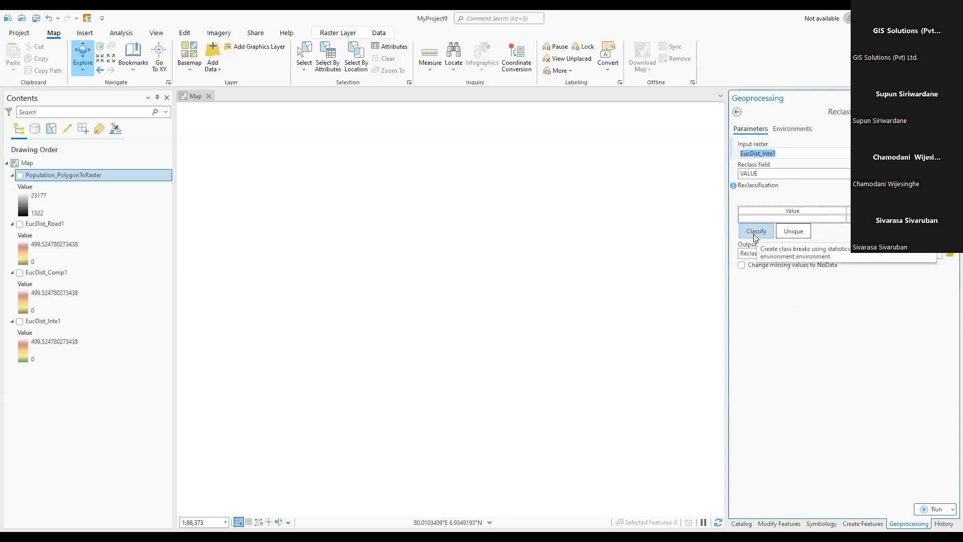
click(19, 321)
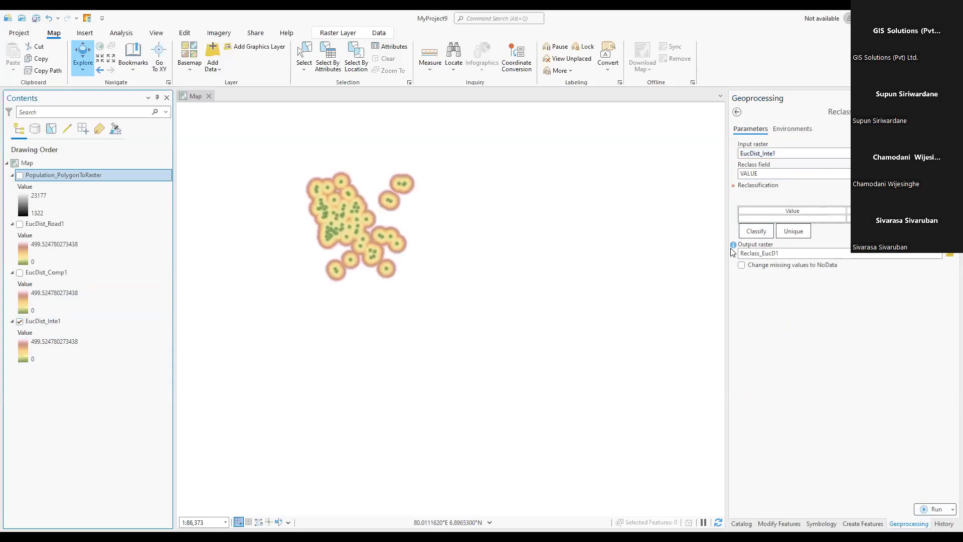
- Open the classification of the EucDist_Inte1 values and set the number of classes to 3
click(757, 232)
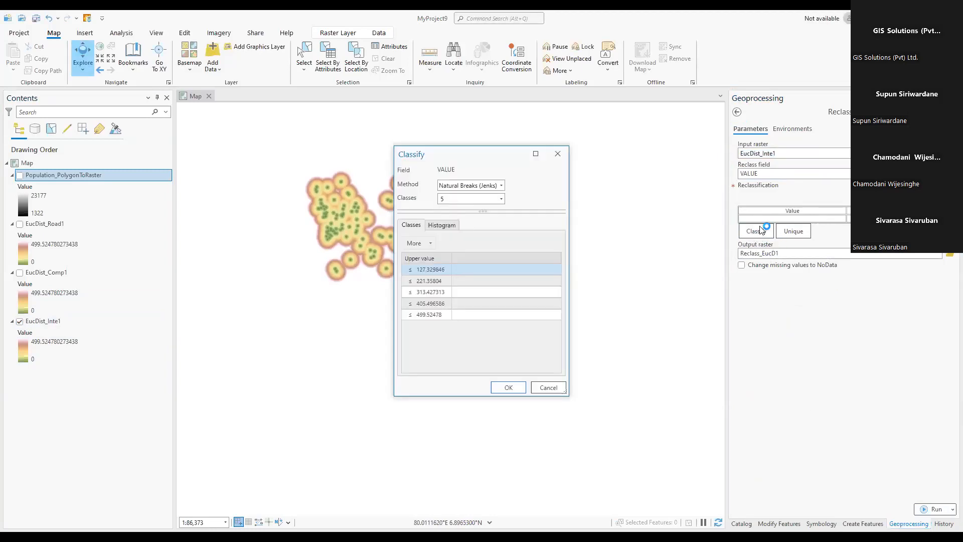
click(501, 199)
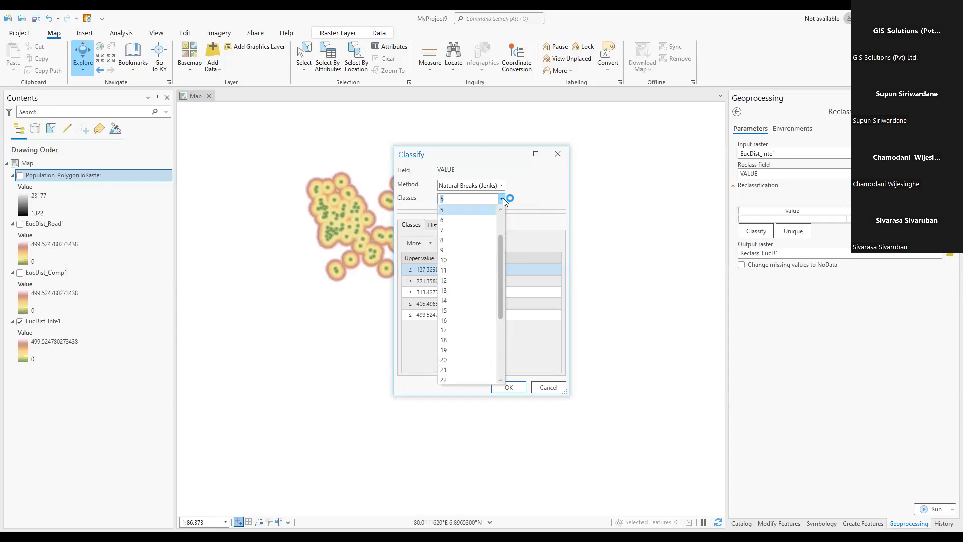
scroll(475, 205, up, 1)
click(473, 219)
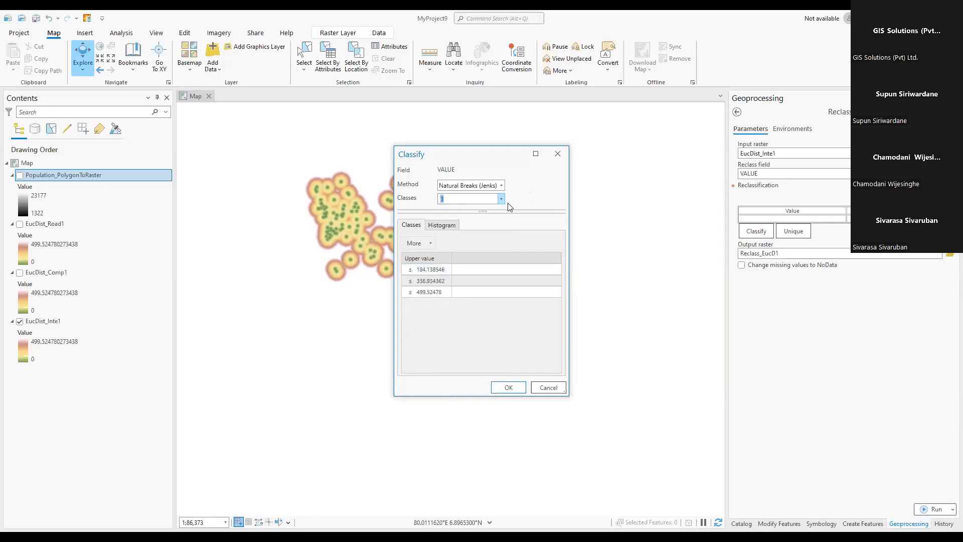
- Set the upper values of the first two classes to 150 and 300
click(427, 273)
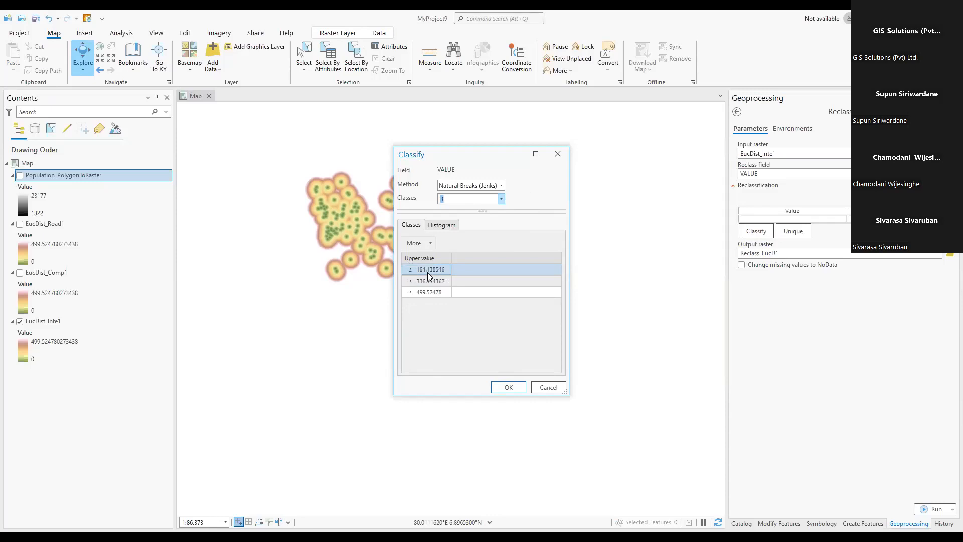
click(432, 270)
text(15)
key(Return)
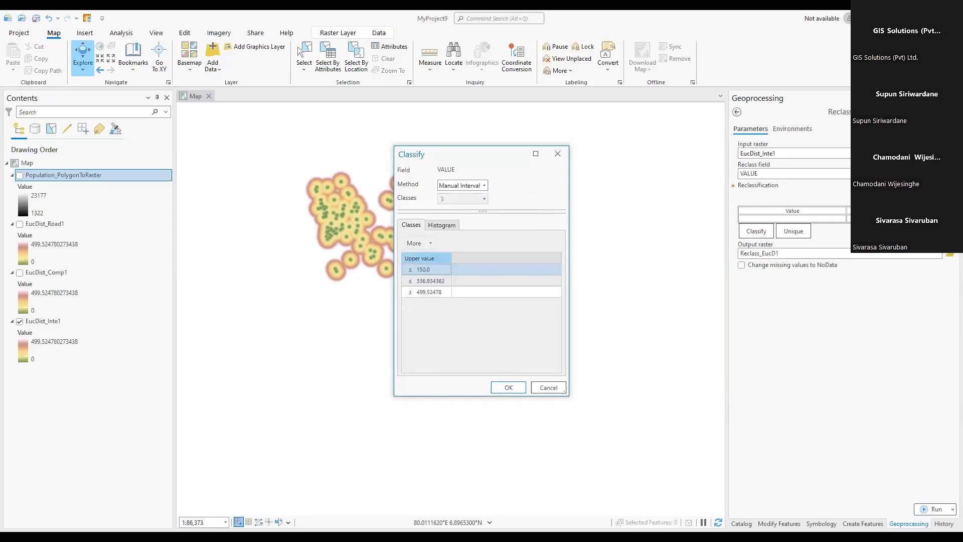
click(433, 281)
click(434, 280)
text(3)
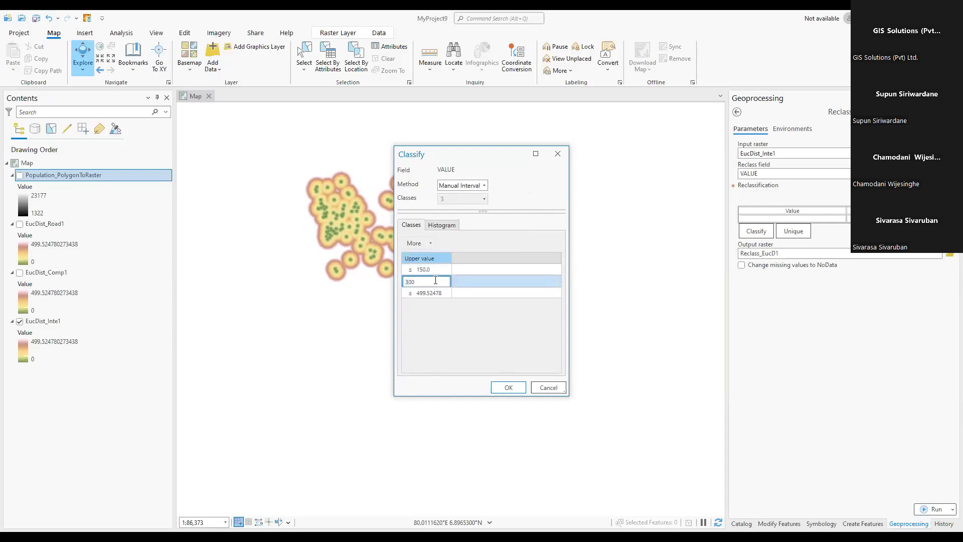
text(00)
key(Return)
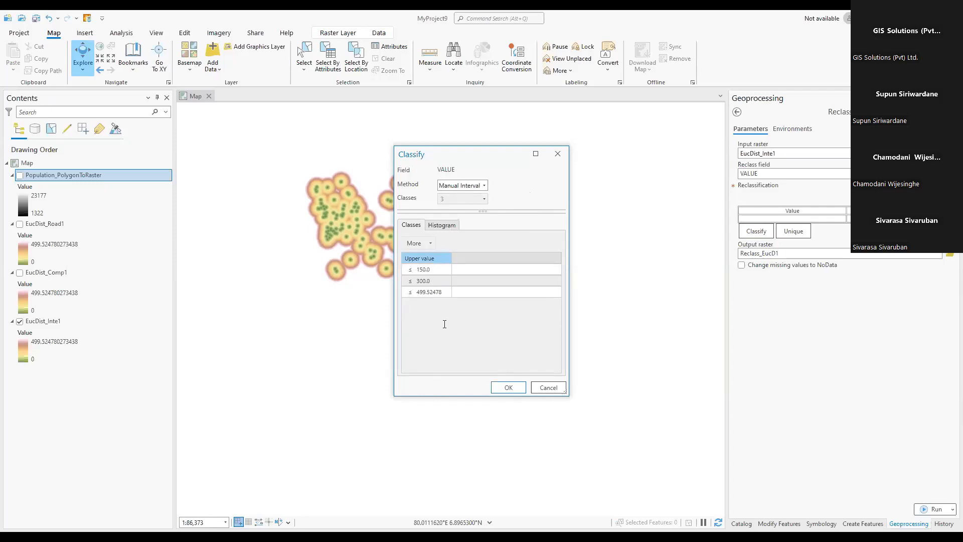
- Apply the class breaks and run Reclassify on EucDist_Inte1 with Reclass_EucD1 as the output raster
click(504, 388)
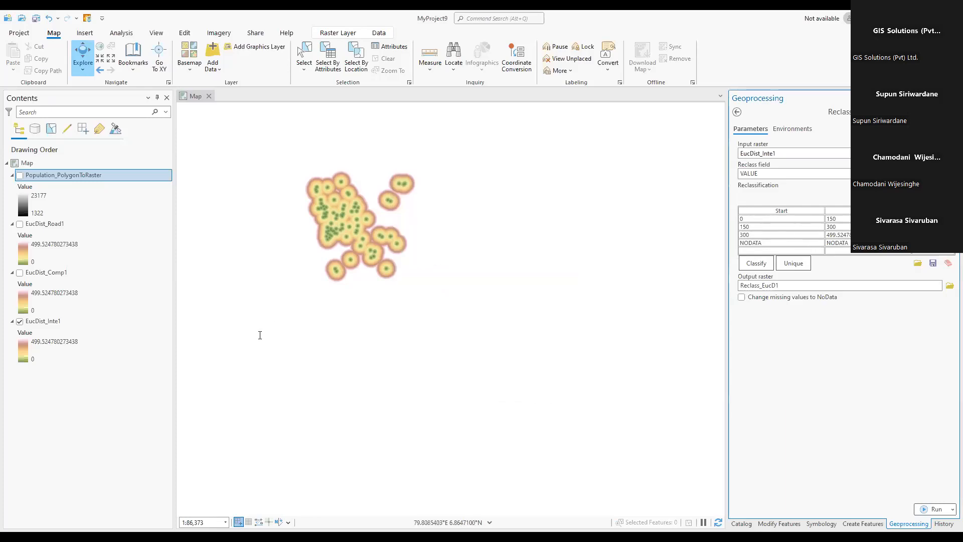
scroll(336, 227, up, 4)
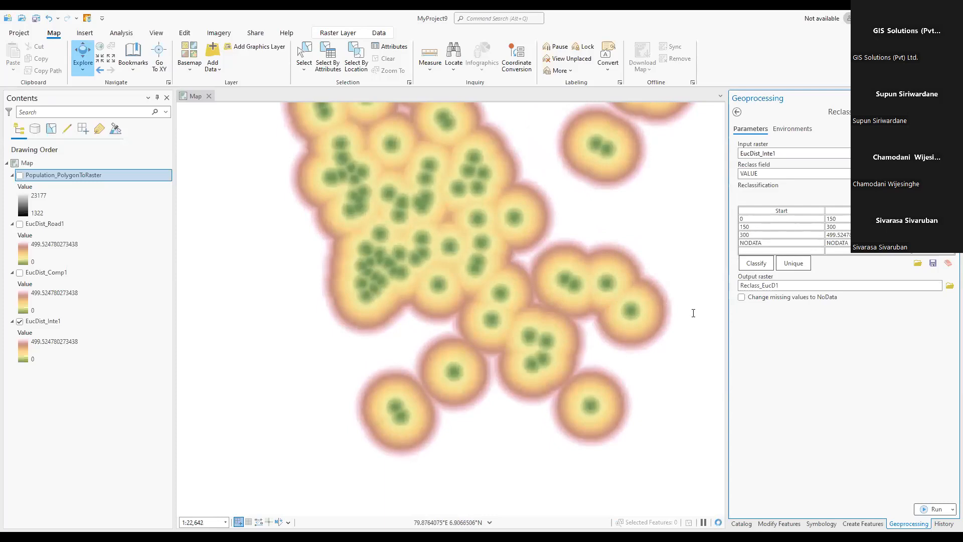
click(932, 509)
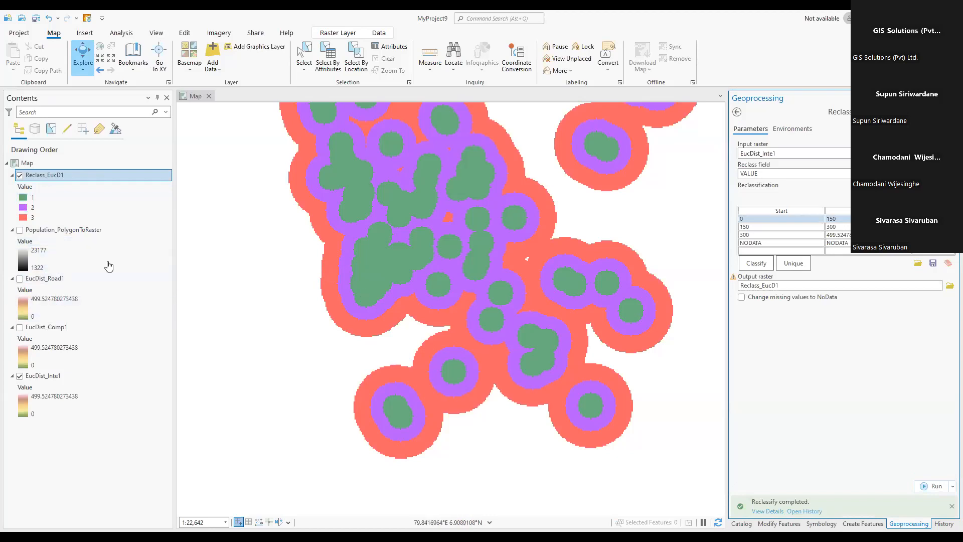
- Add Interest_of_points.shp from the SuitabilityAnalysis folder to the map above the Reclass_EucD1 layer
click(741, 524)
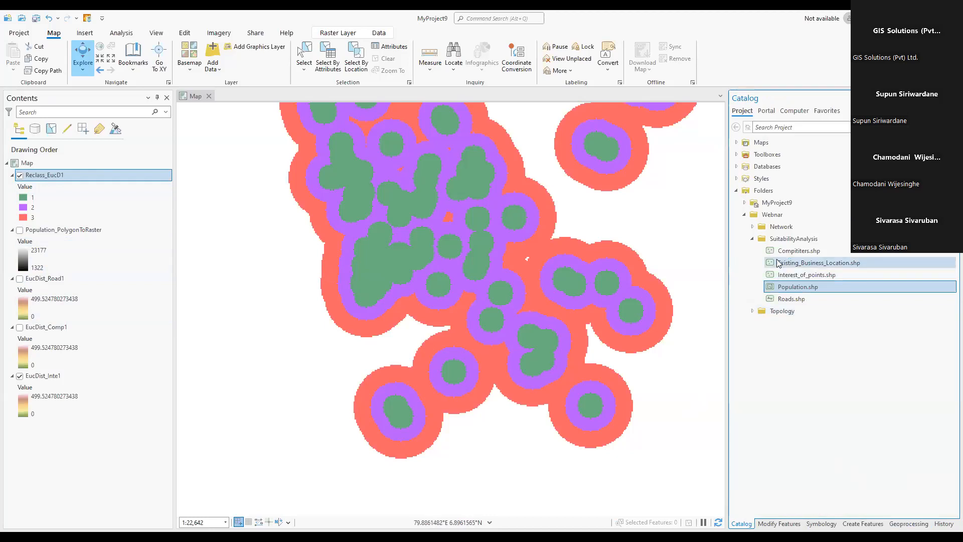
scroll(542, 279, down, 4)
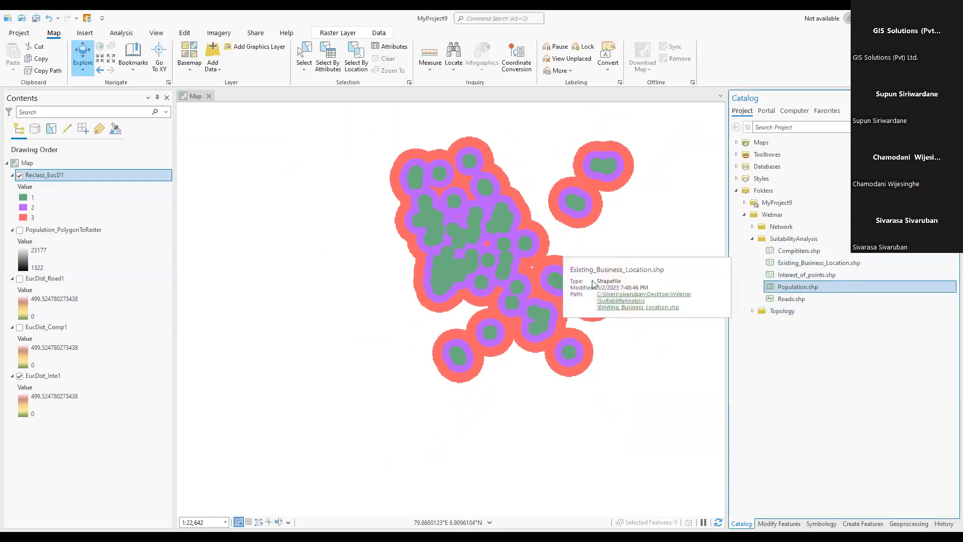
click(780, 276)
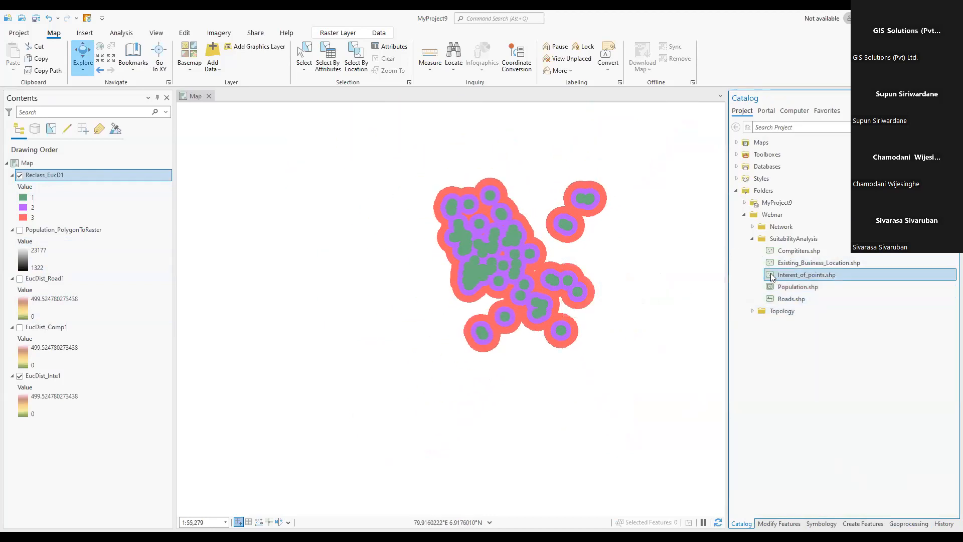
drag(192, 194, 57, 173)
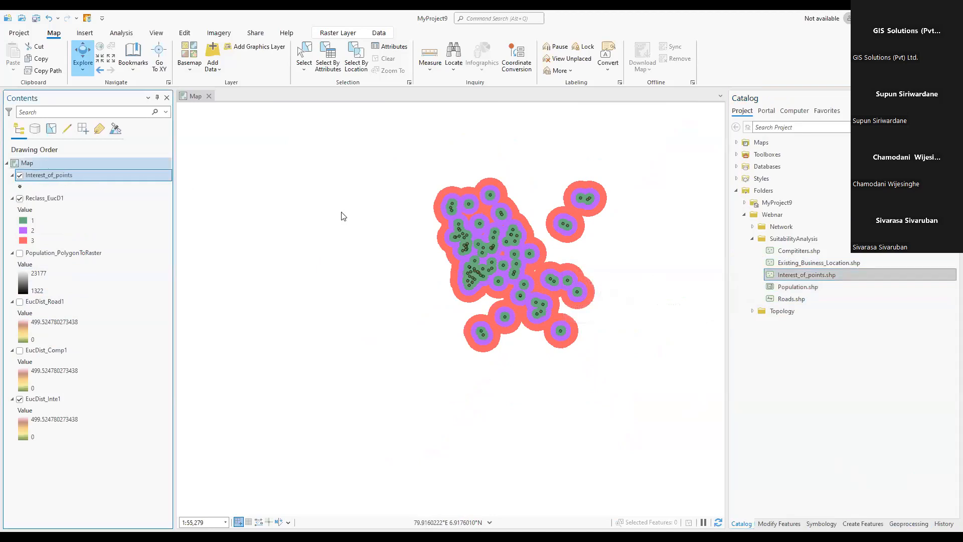
scroll(480, 262, up, 4)
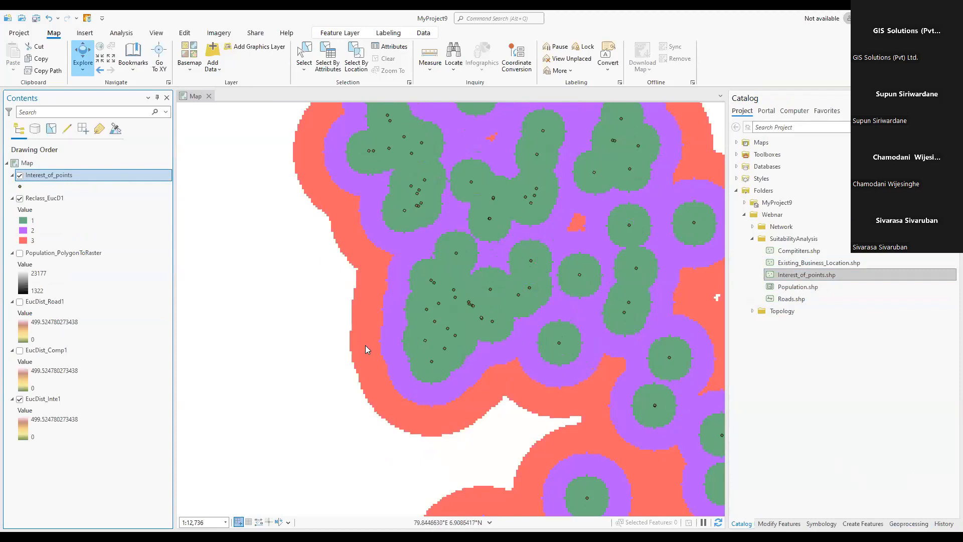
scroll(331, 313, down, 3)
- Rename the Reclass_EucD1 layer as Reclass_Int
click(65, 197)
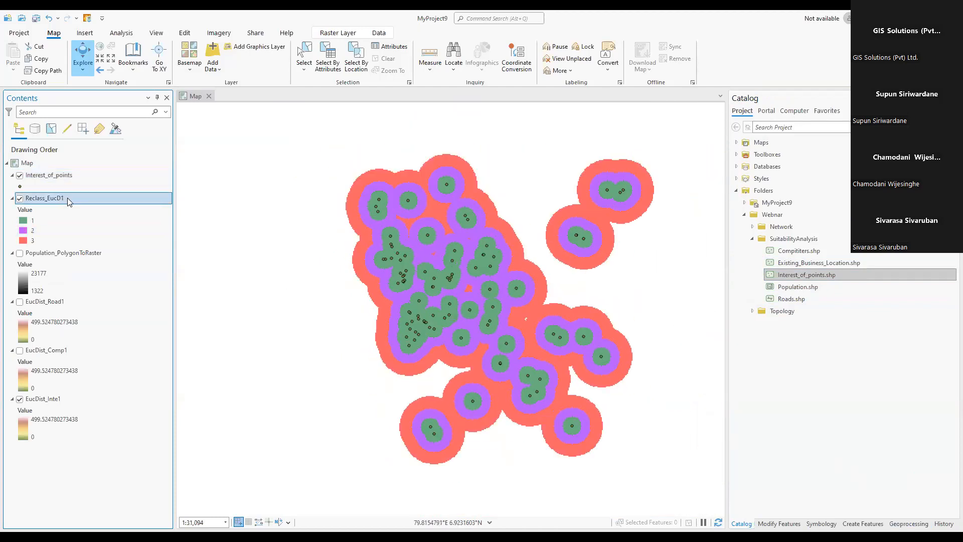
click(68, 198)
click(69, 197)
drag(69, 198, 47, 197)
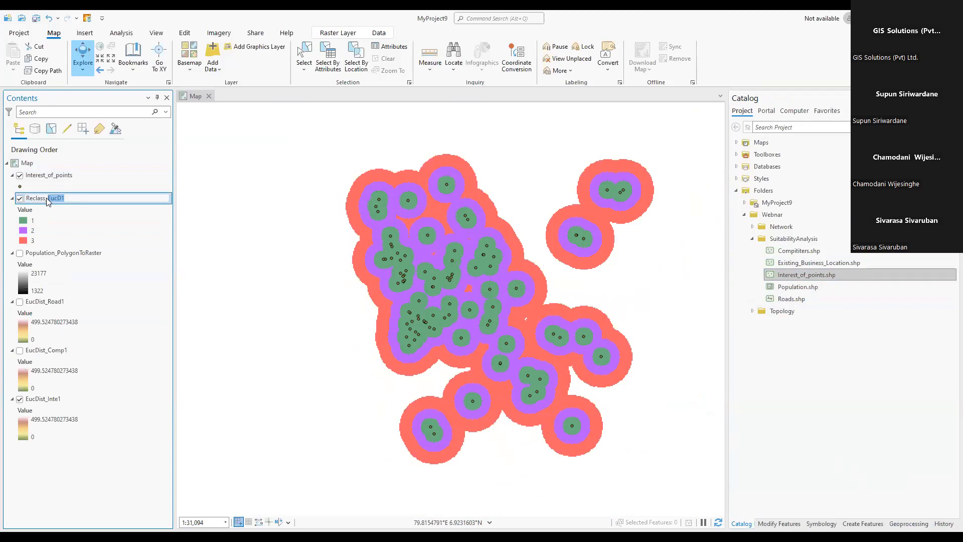
text(Int)
key(Return)
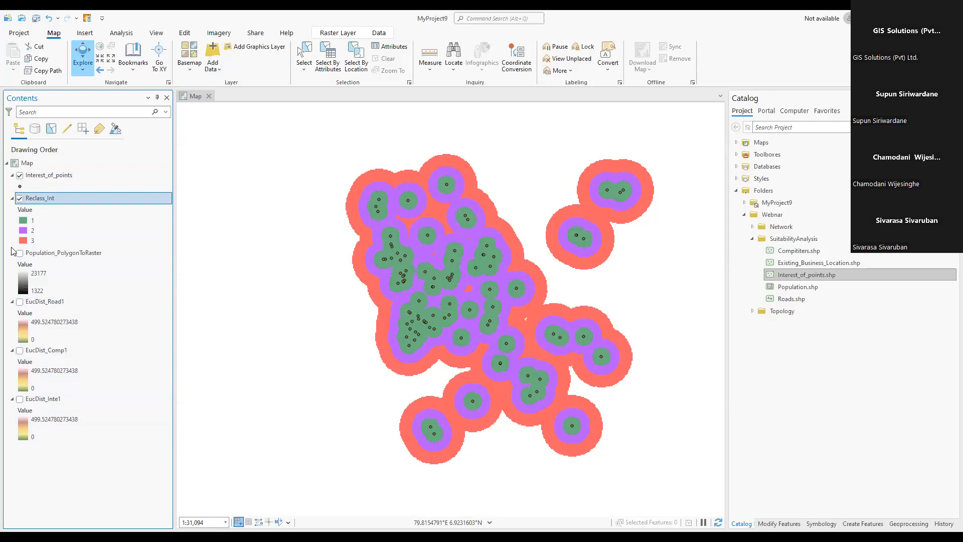
- Hide the Reclass_Int and EucDist_Inte1 layers and display EucDist_Comp1 on the map
click(19, 199)
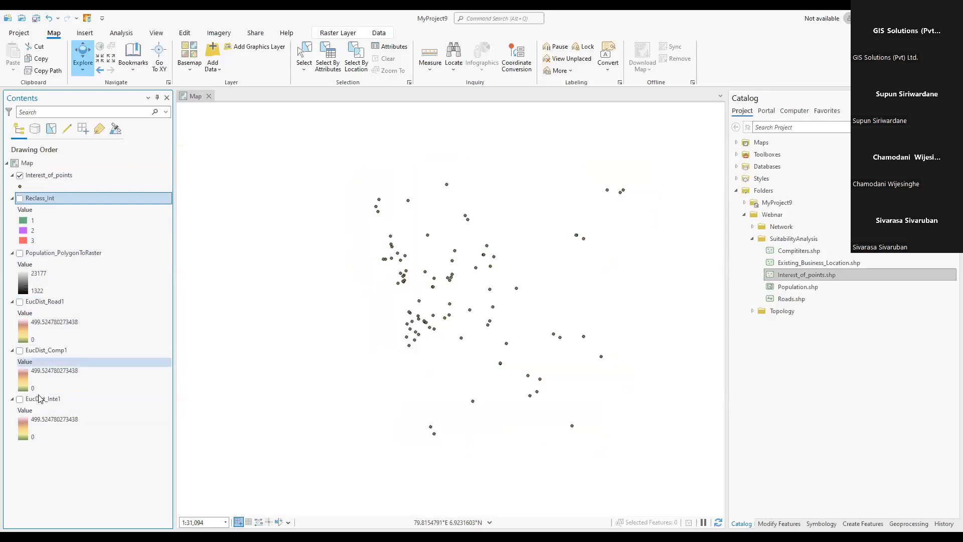
click(20, 400)
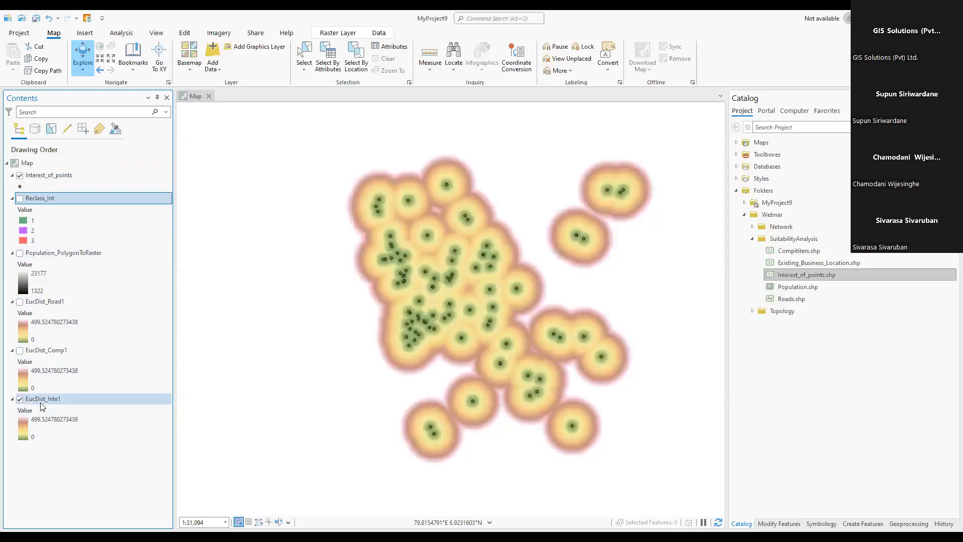
right_click(42, 402)
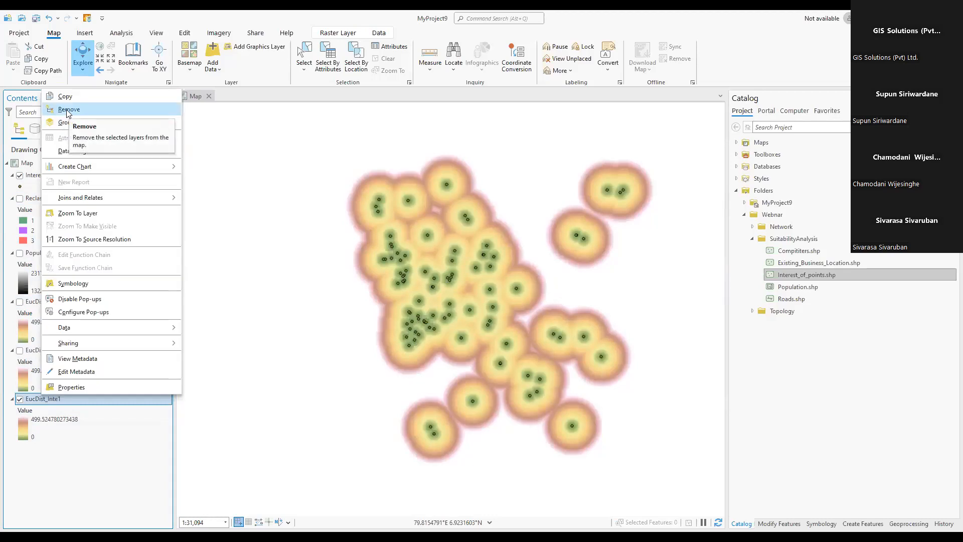
click(54, 453)
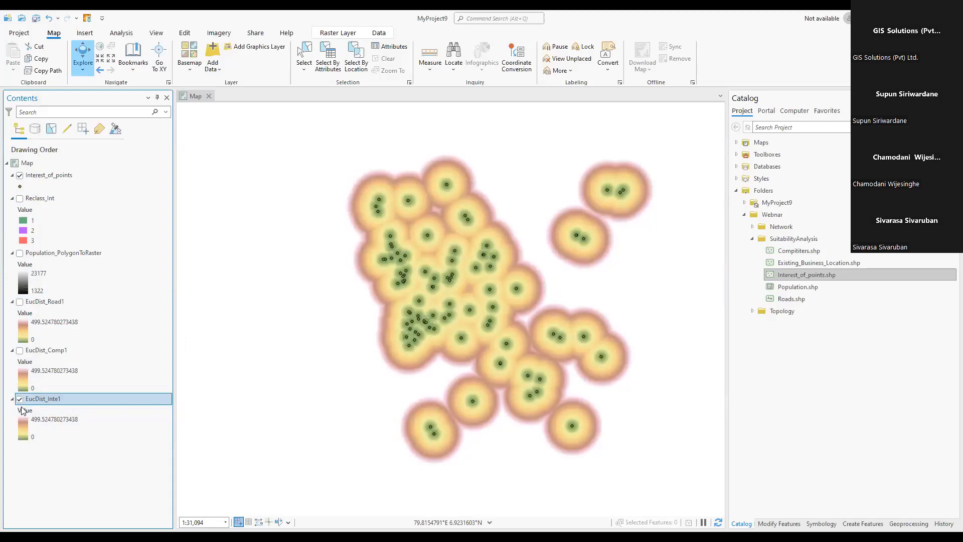
click(19, 400)
click(19, 350)
scroll(423, 324, up, 3)
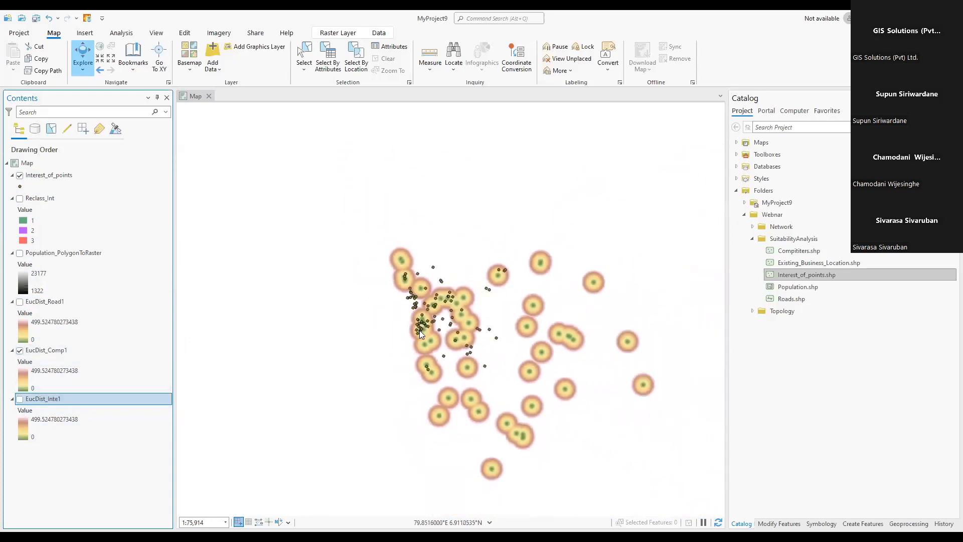
drag(451, 270, 442, 257)
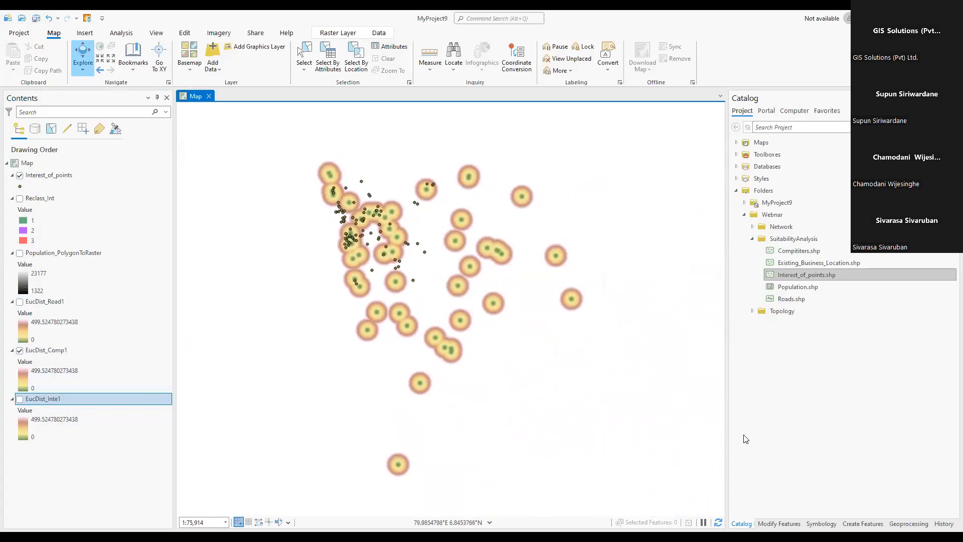
drag(509, 366, 511, 361)
scroll(511, 360, down, 3)
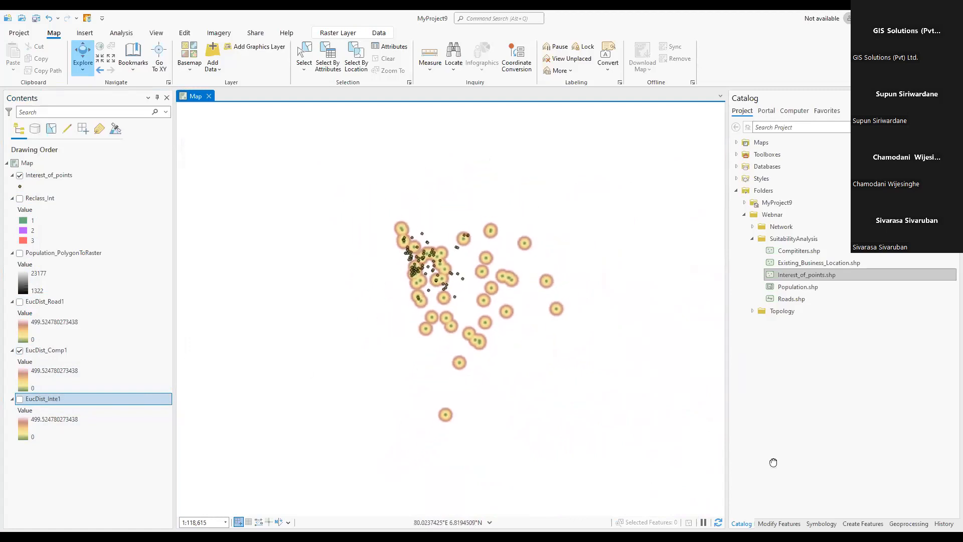
- Set EucDist_Comp1 as the input raster for Reclassify and open the classification of its values
click(906, 523)
click(938, 154)
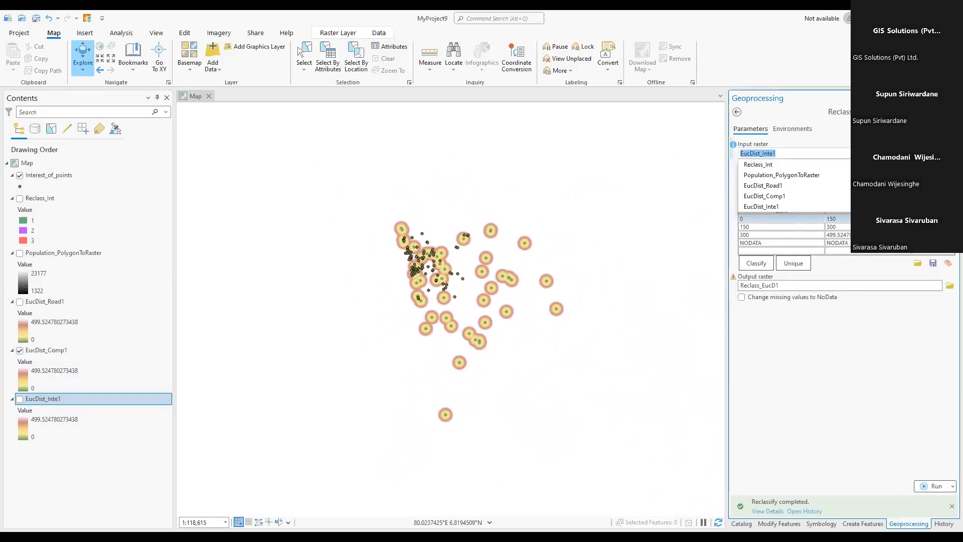
click(794, 196)
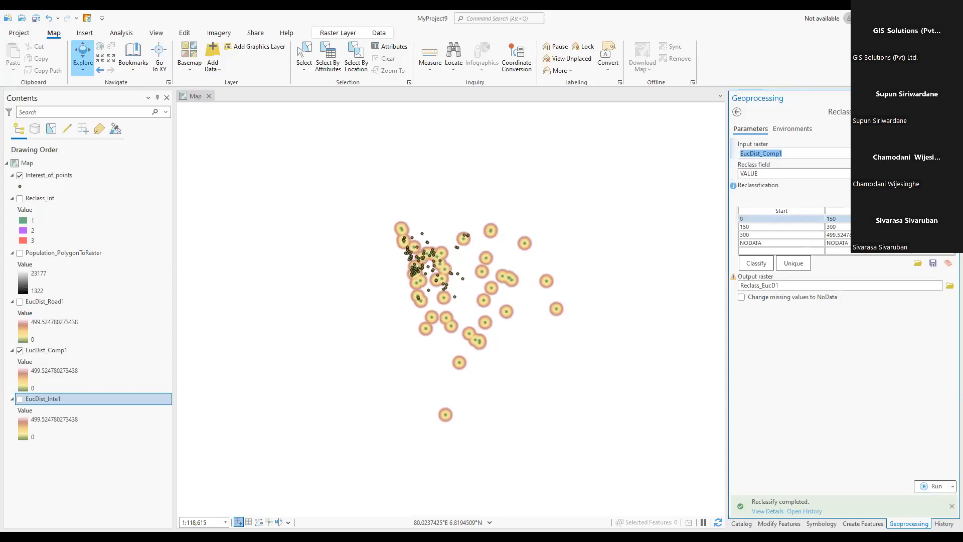
click(771, 266)
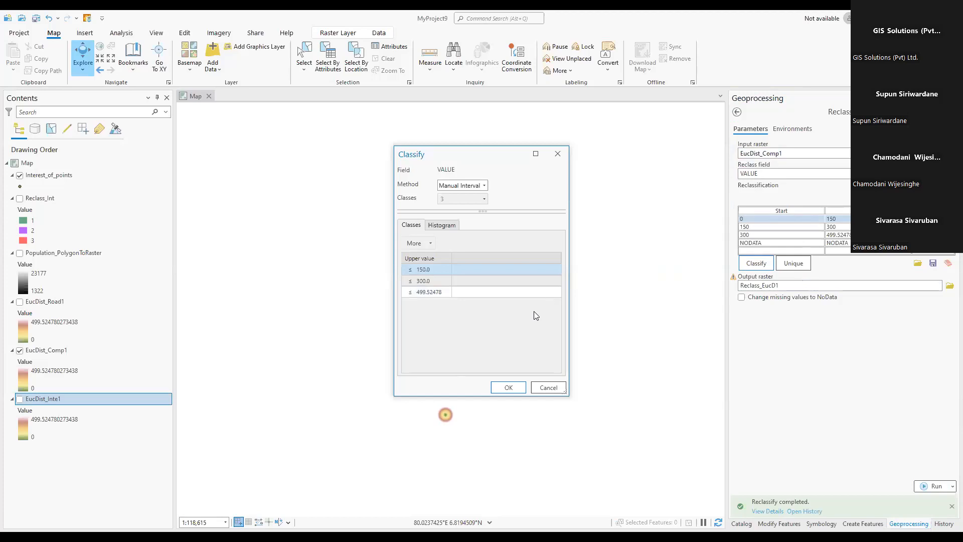
click(558, 155)
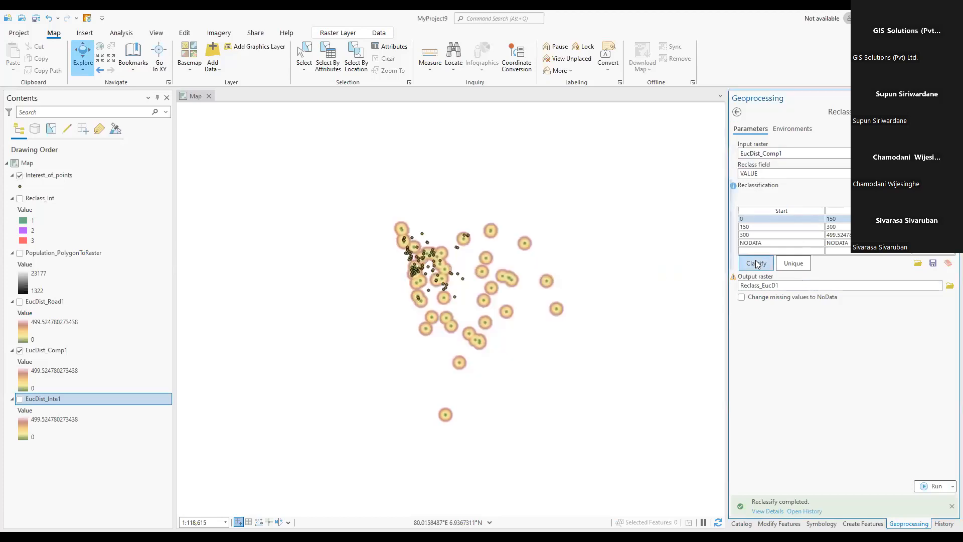
click(757, 263)
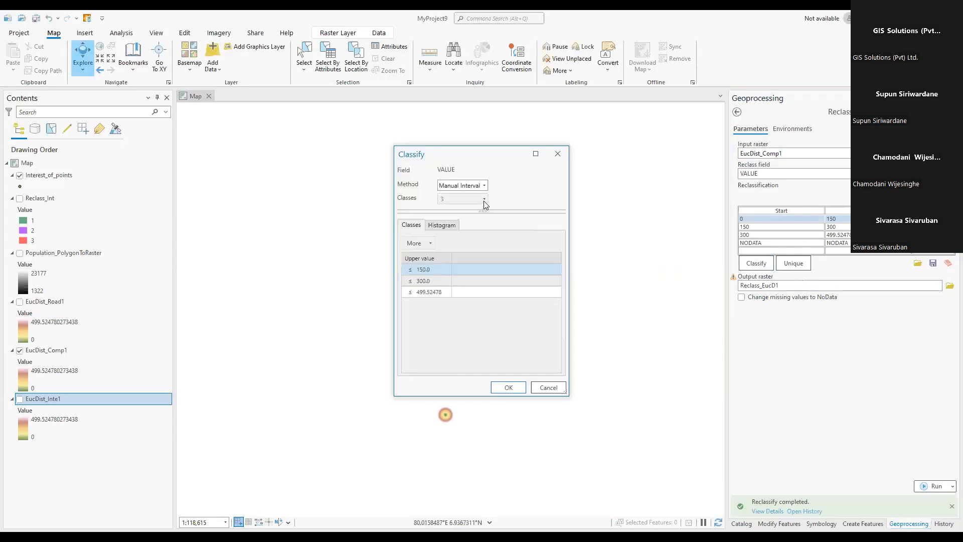
- Try to classify the values by Natural Breaks (Jenks), entering 150 and 15 as the first two upper values
click(484, 185)
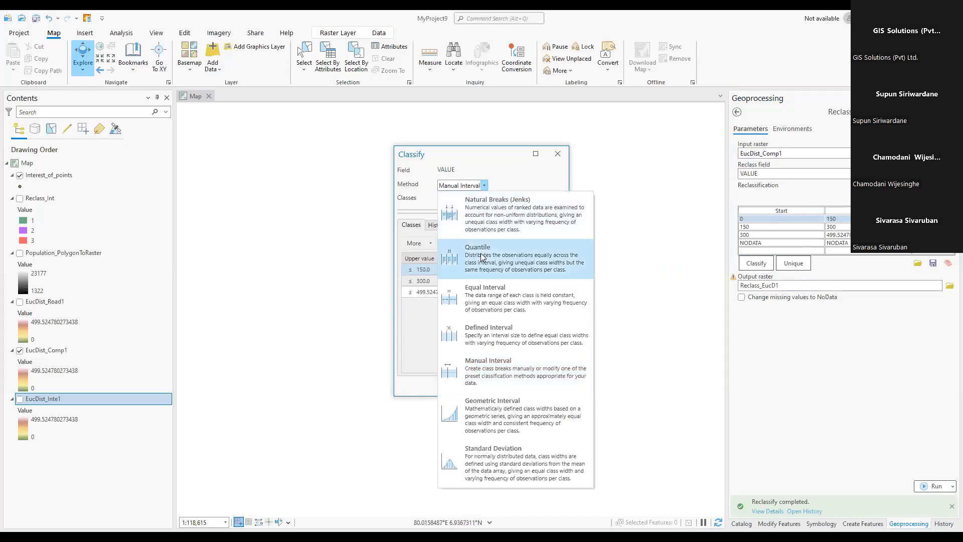
click(489, 221)
click(444, 269)
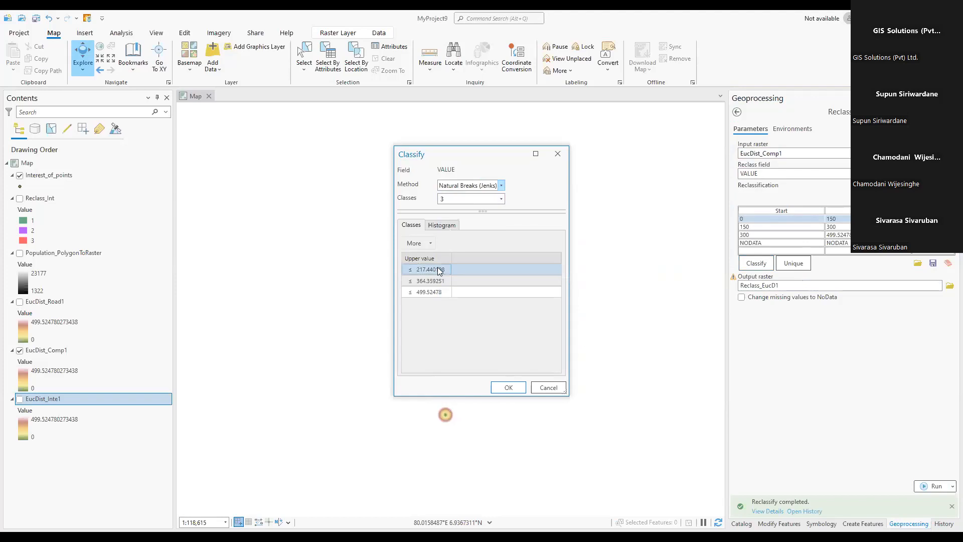
click(423, 271)
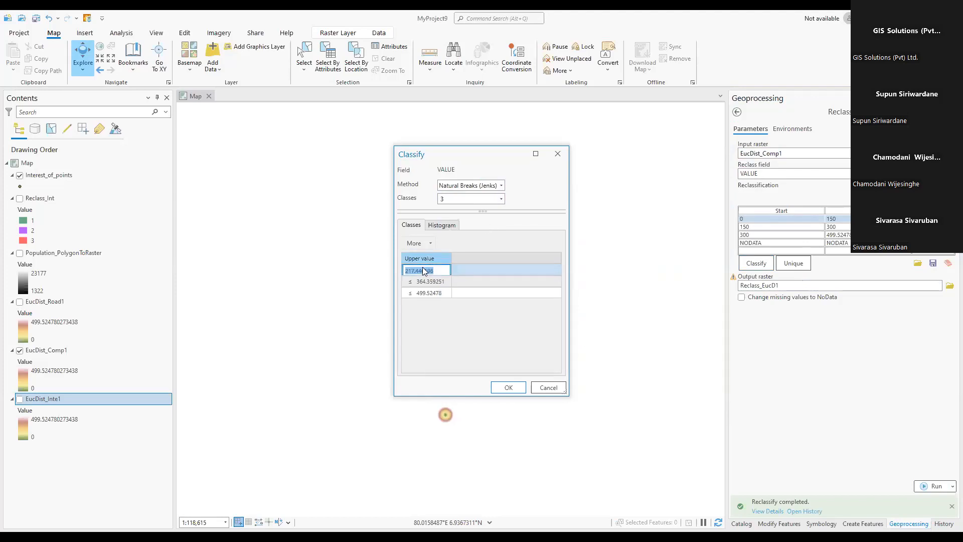
text(150)
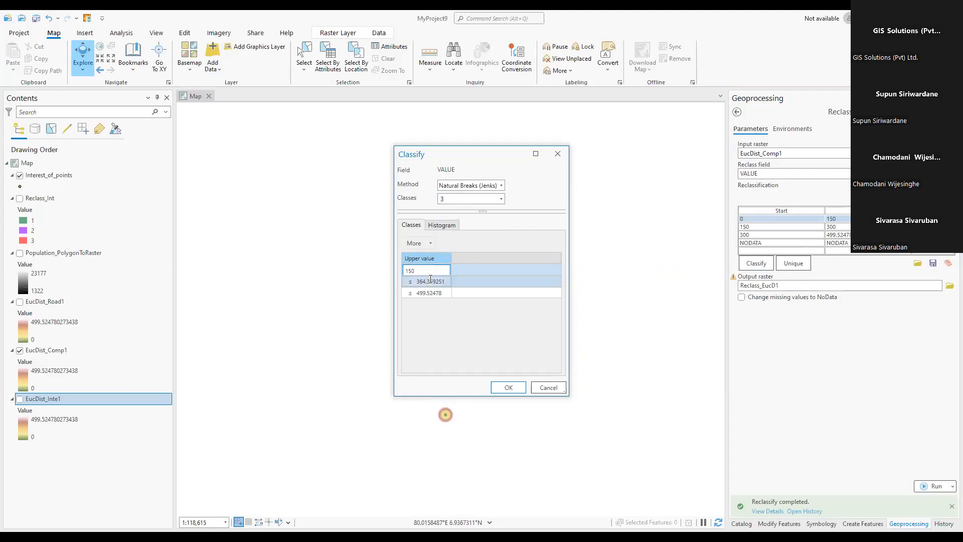
click(430, 279)
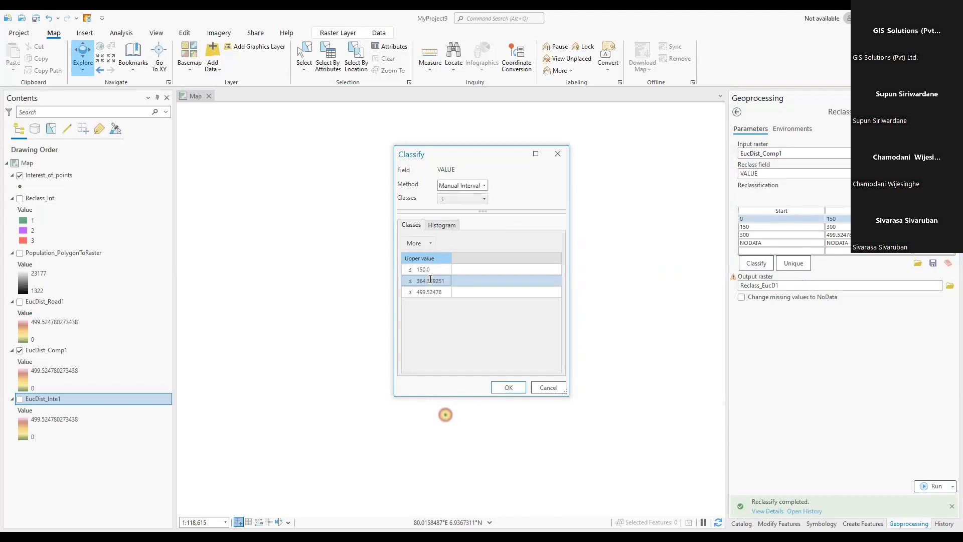
click(430, 279)
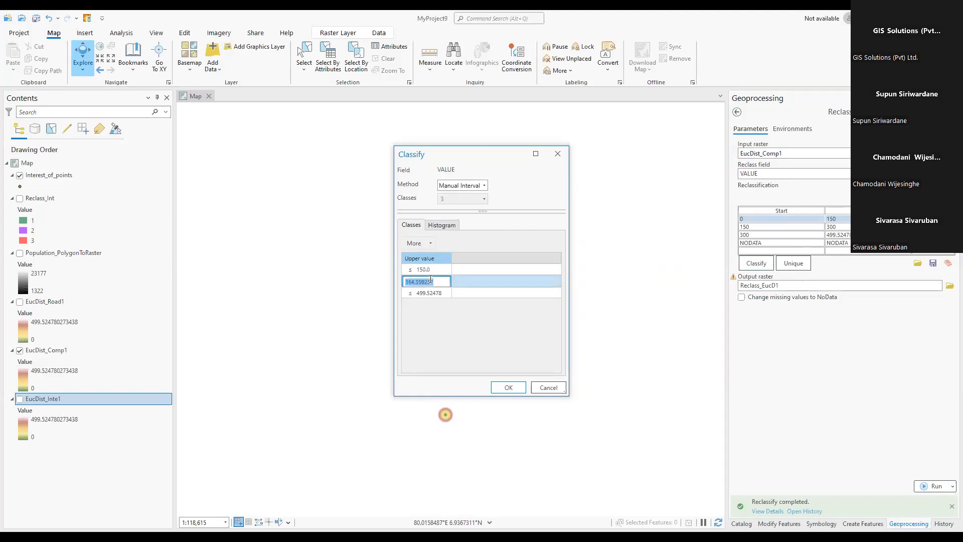
text(15)
click(436, 322)
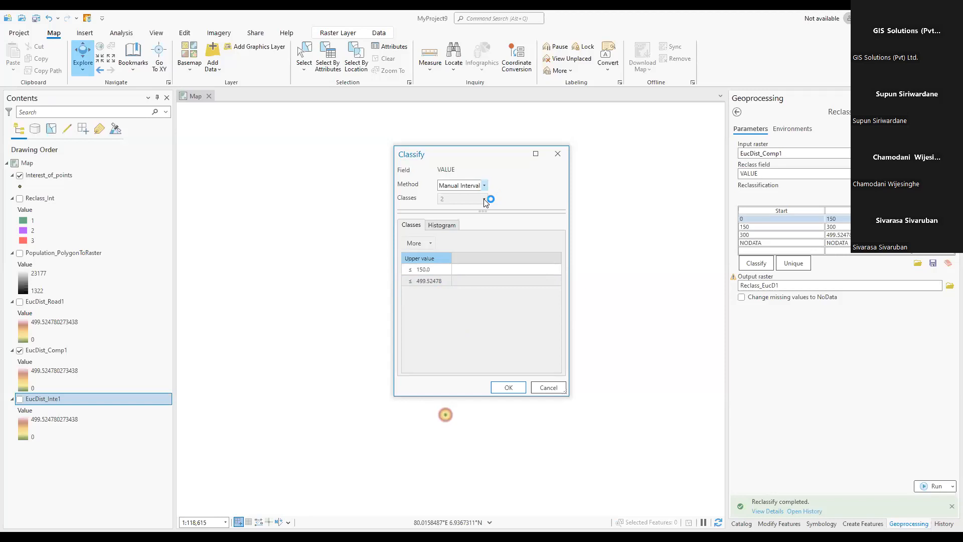
- Set the classification method to Natural Breaks (Jenks) with 3 classes
click(484, 185)
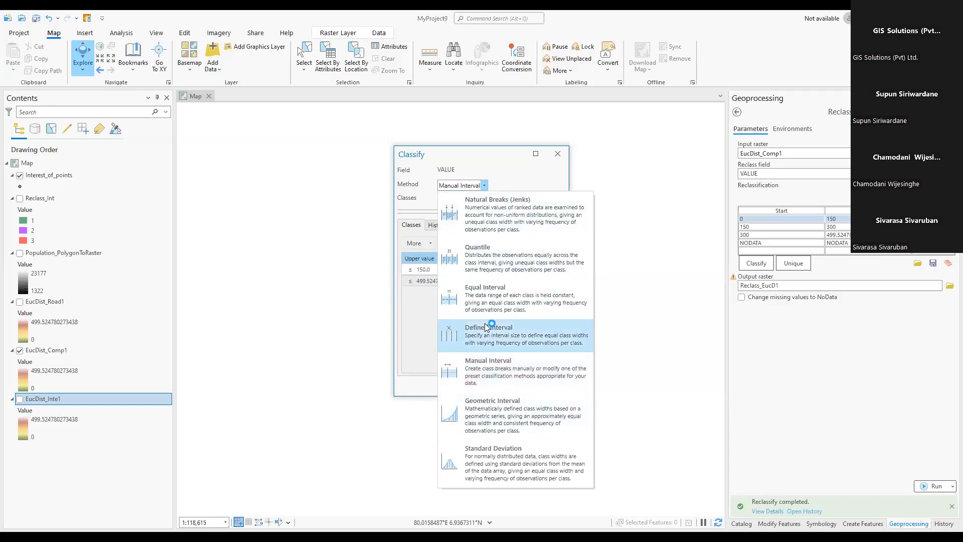
click(500, 201)
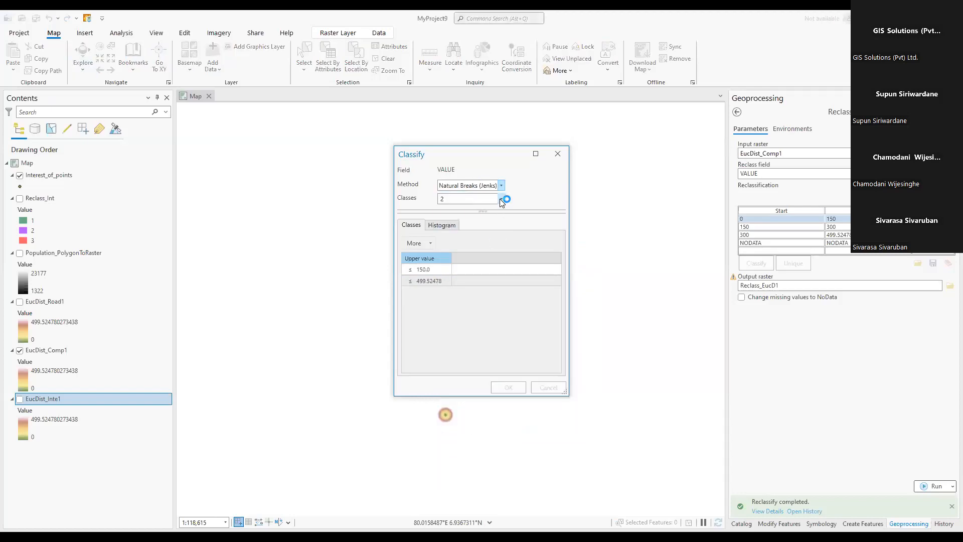
click(501, 199)
click(484, 217)
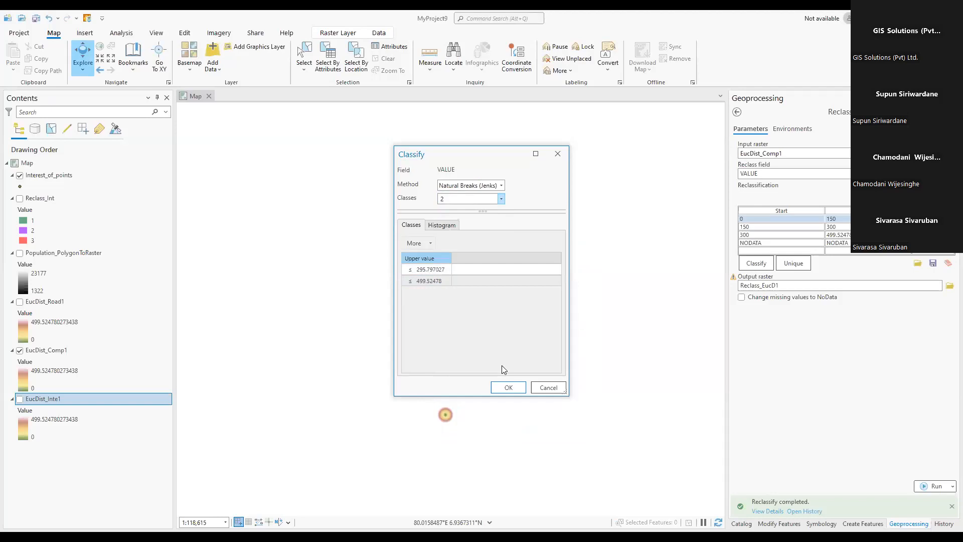
click(500, 199)
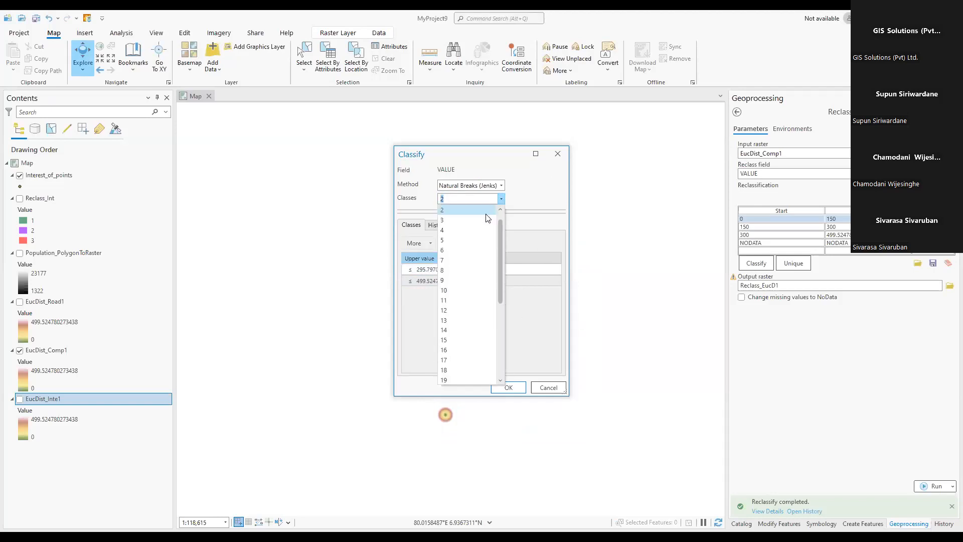
click(471, 215)
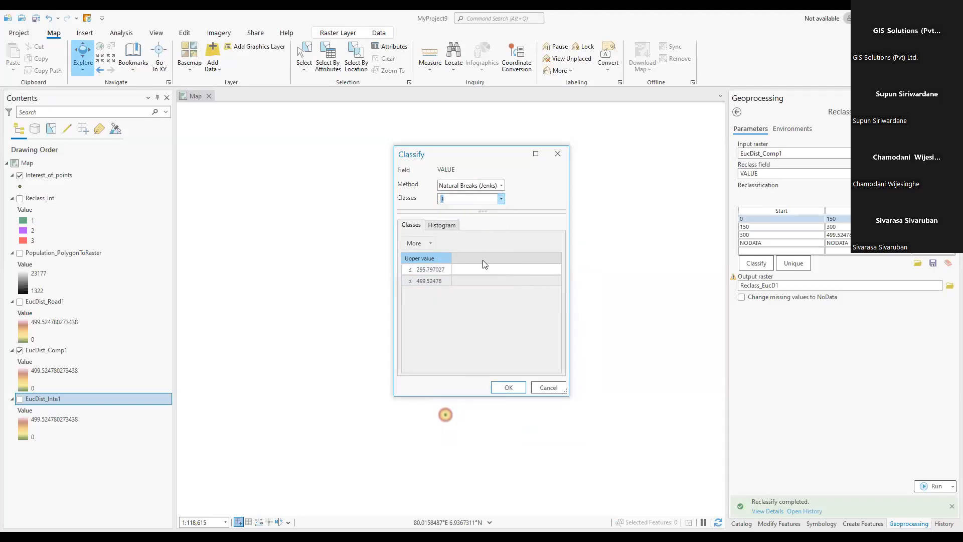
- Set the upper values of the first two EucDist_Comp1 classes to 150 and 300
click(449, 275)
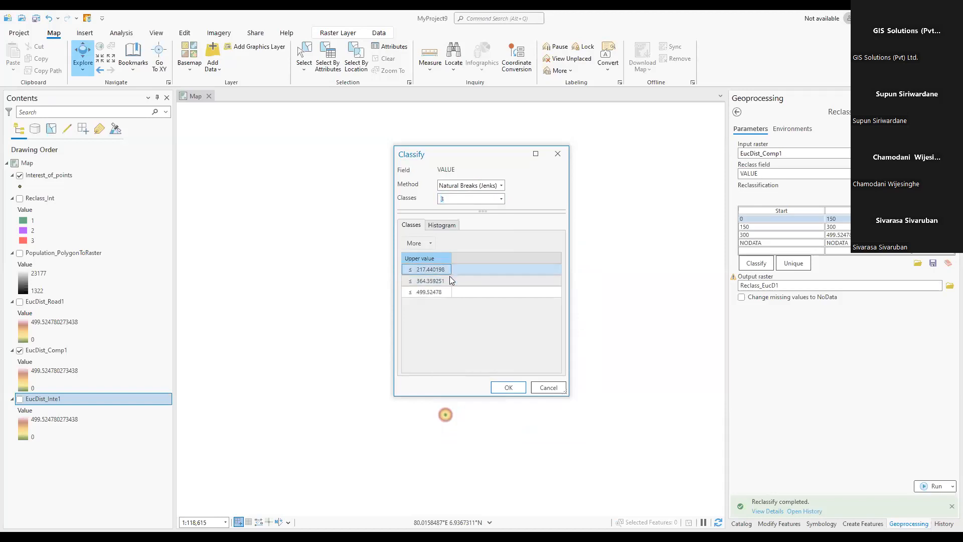
click(445, 270)
text(150)
key(Return)
click(439, 281)
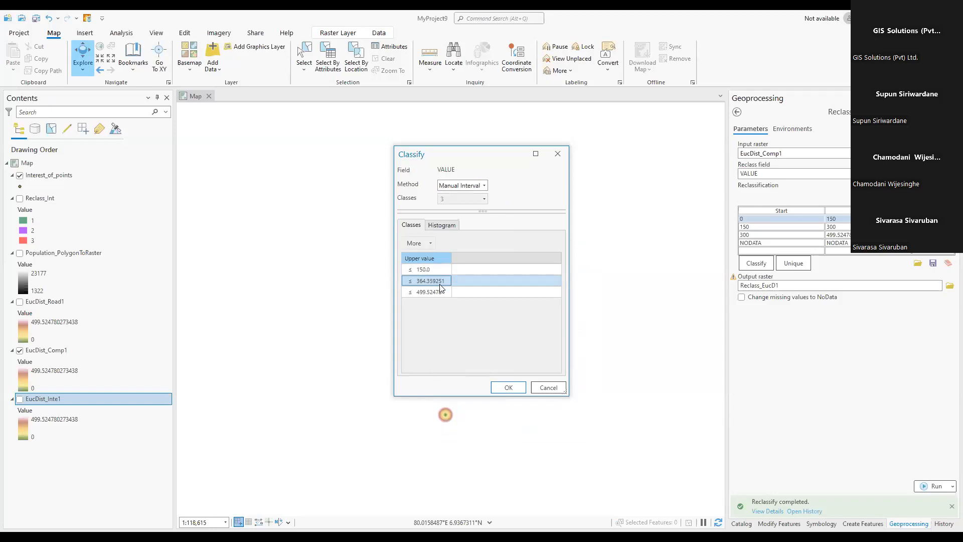
click(438, 282)
text(300)
key(Return)
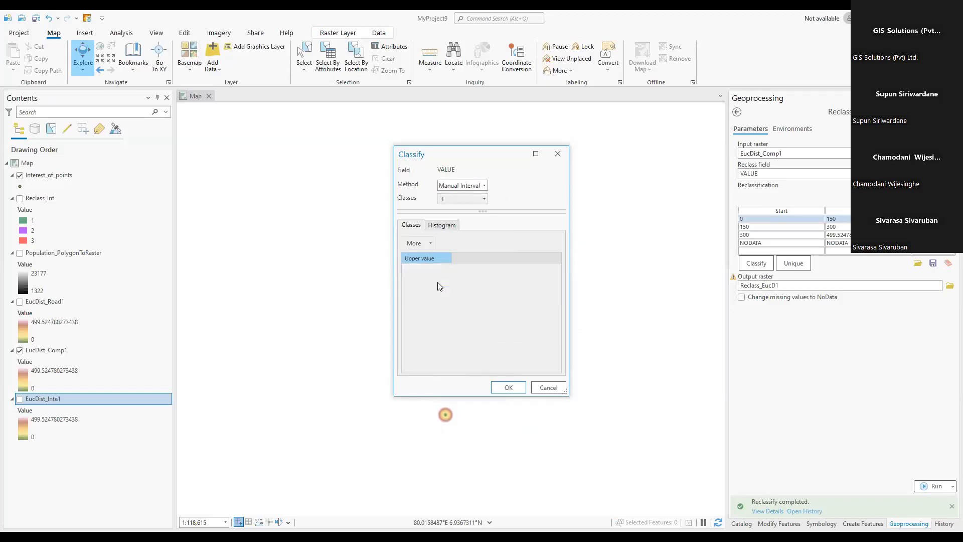
- Accept the class breaks, name the output raster Compet and run Reclassify on EucDist_Comp1
click(509, 388)
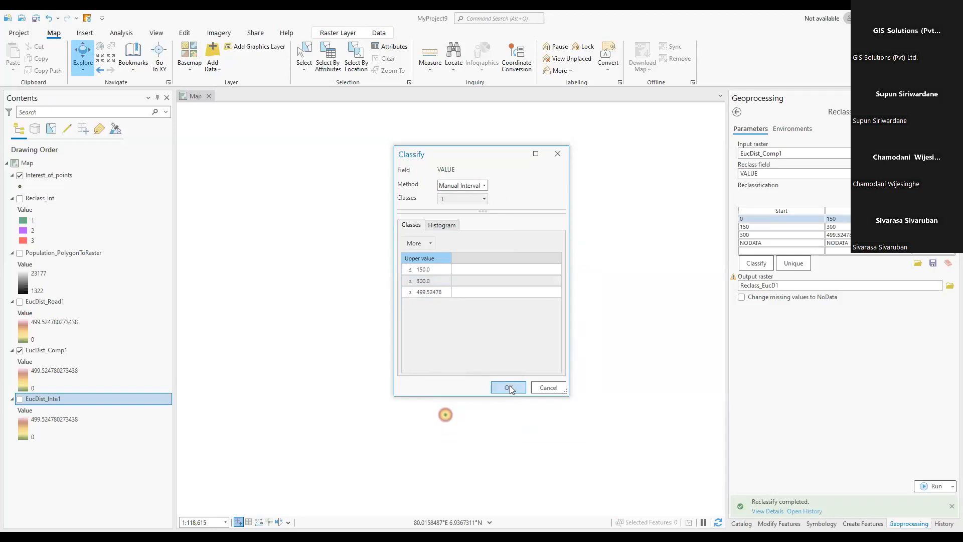
click(789, 284)
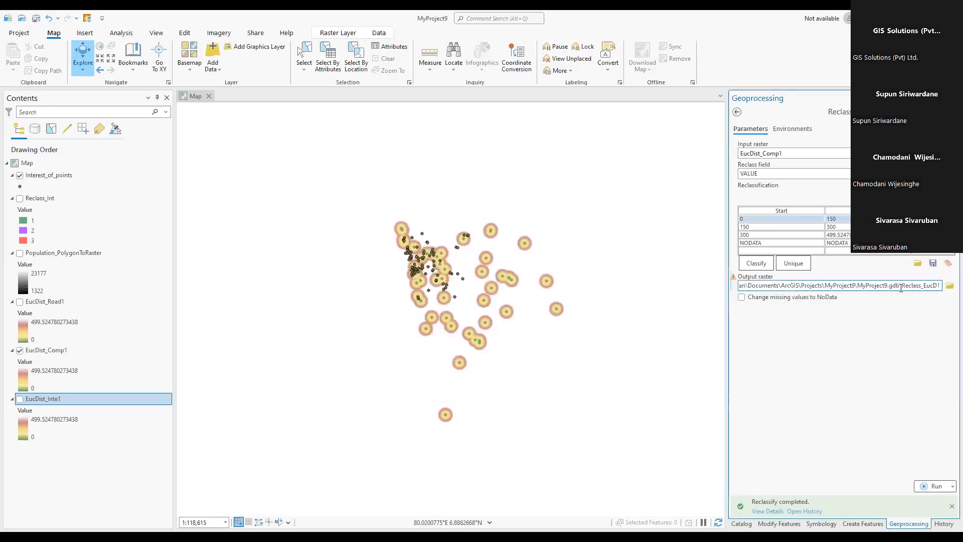
drag(902, 285, 939, 283)
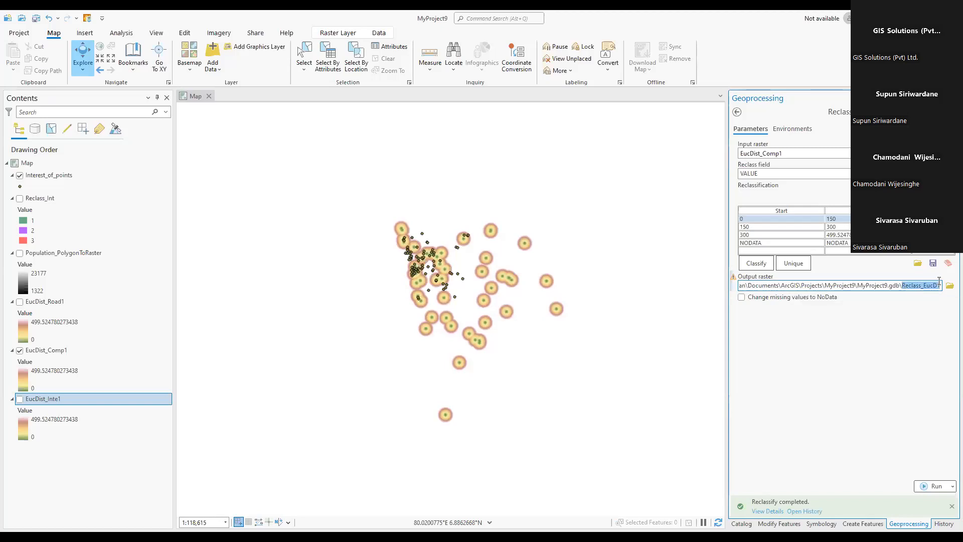
text(Com)
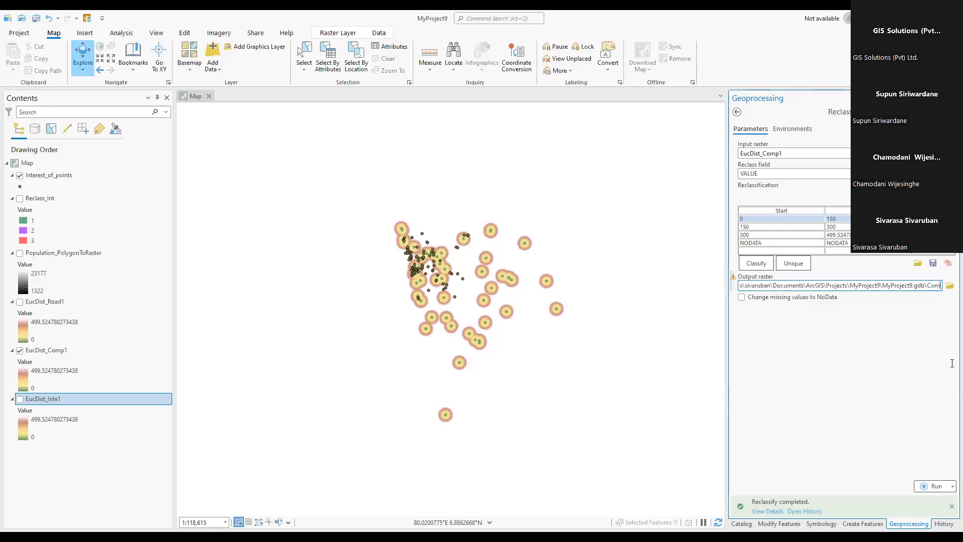
text([)
key(BackSpace)
text(pitit)
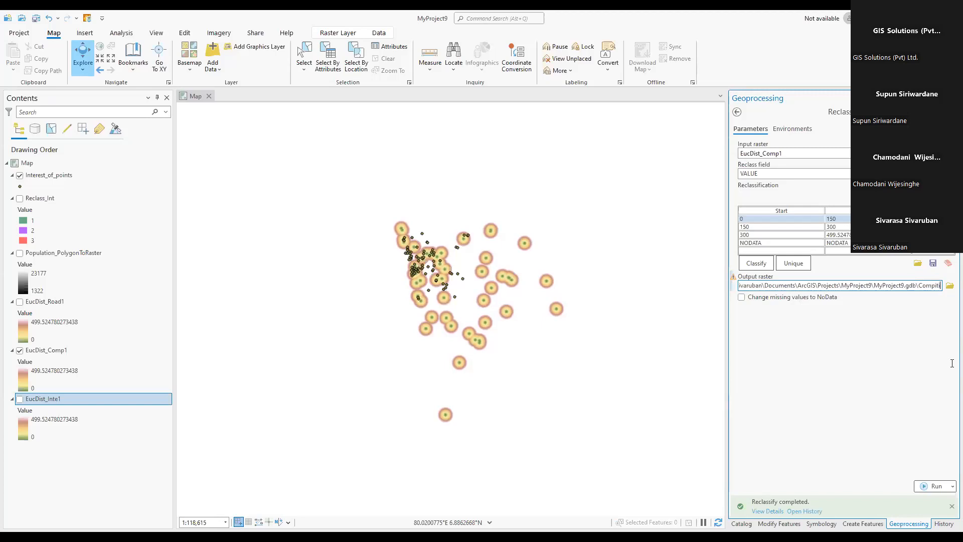
text(er)
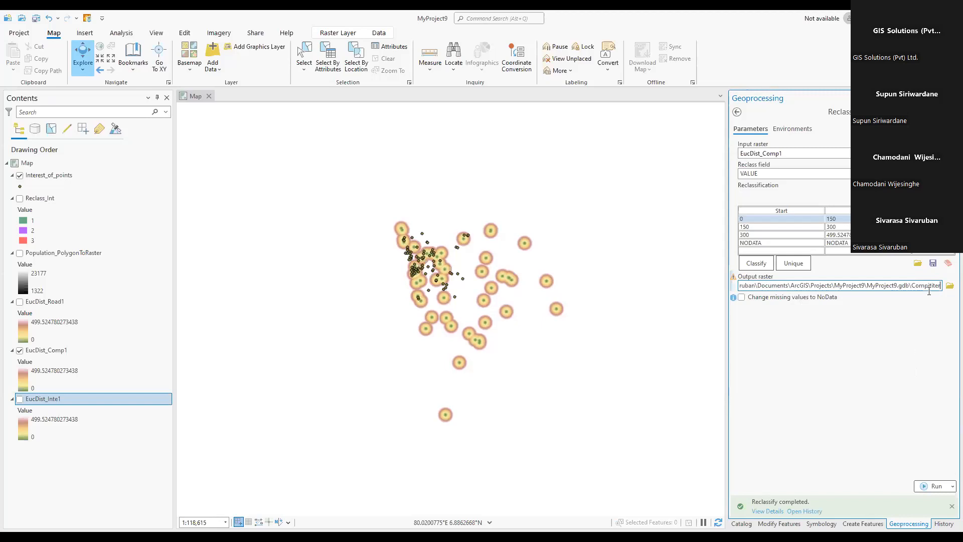
key(BackSpace)
key(BackSpace)
key(BackSpace)
key(BackSpace)
key(BackSpace)
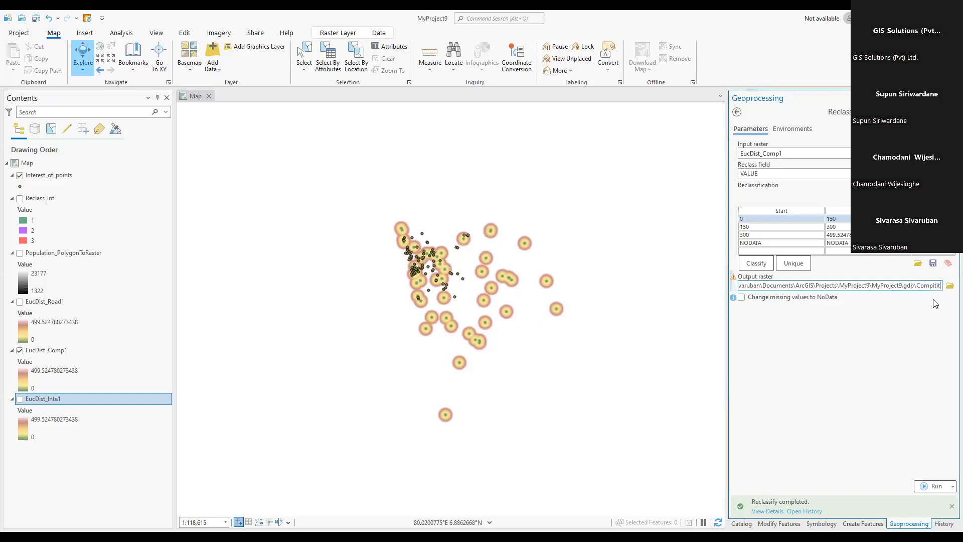
key(BackSpace)
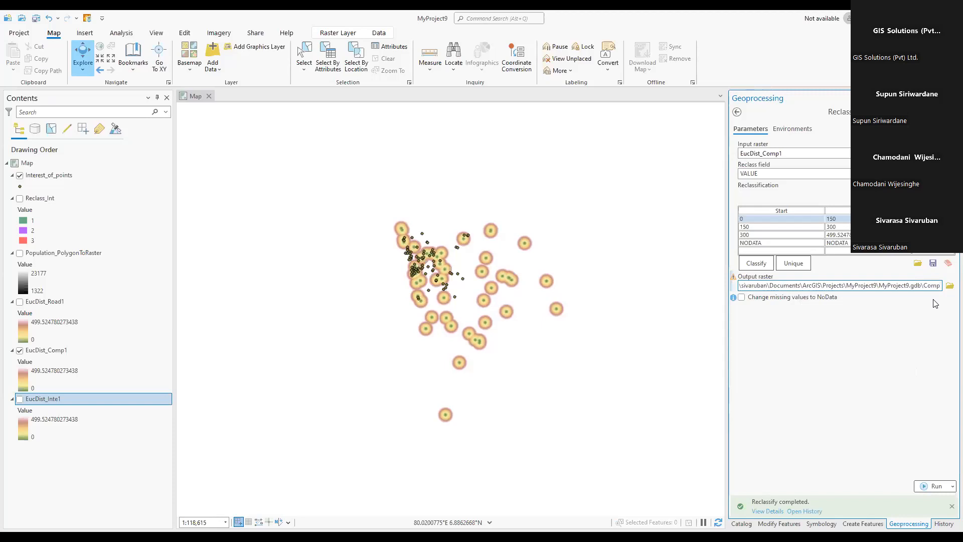
text(etit)
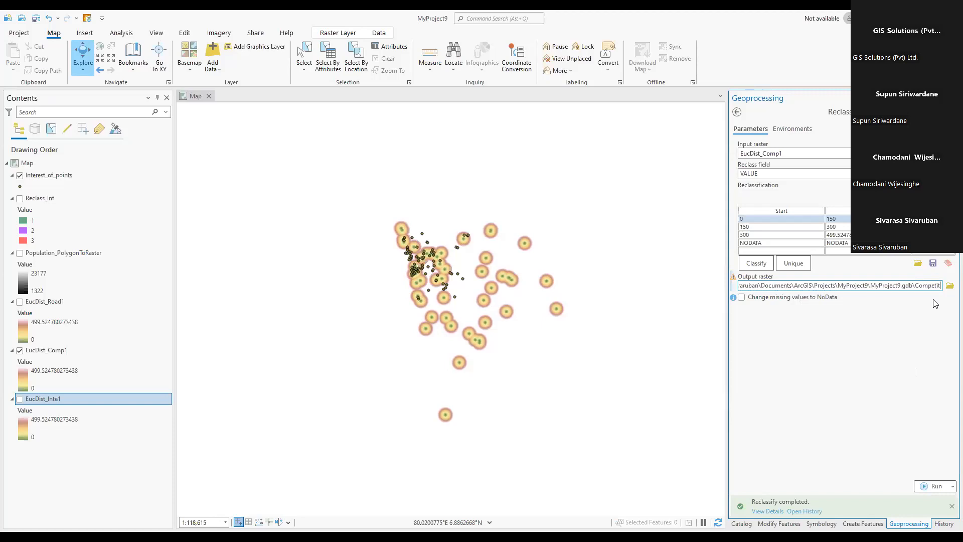
key(BackSpace)
key(BackSpace)
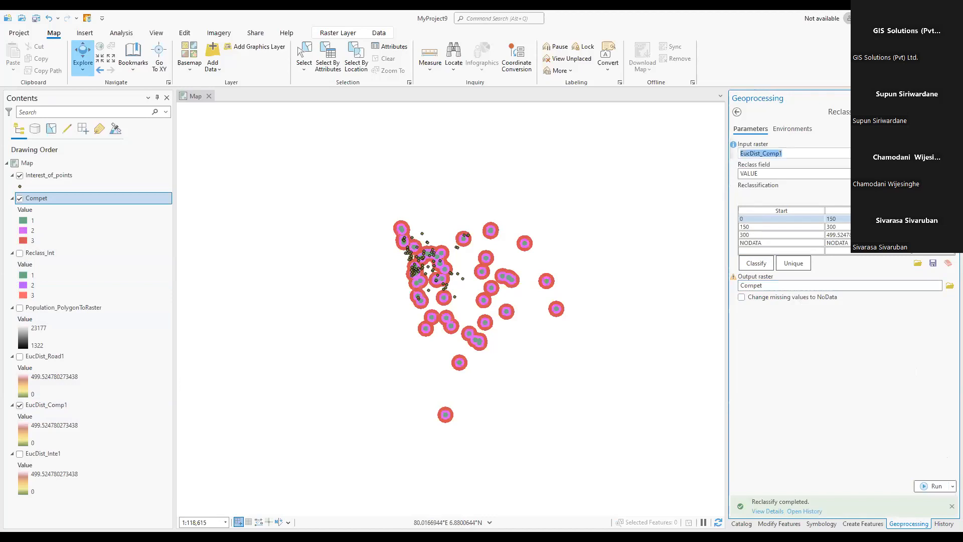
- Set EucDist_Road1 as the input raster and accept its classification with upper values 150, 300 and 499.52478
click(783, 154)
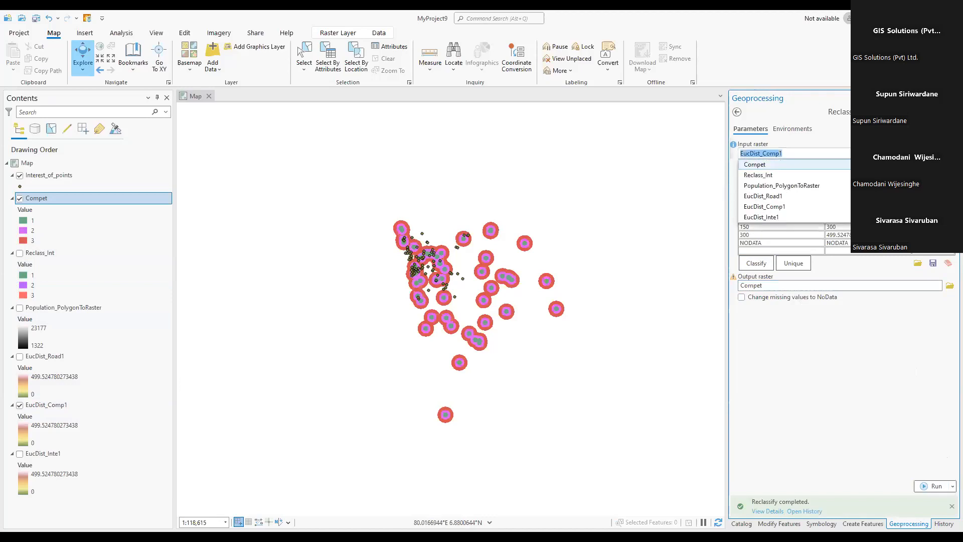
click(786, 197)
click(756, 262)
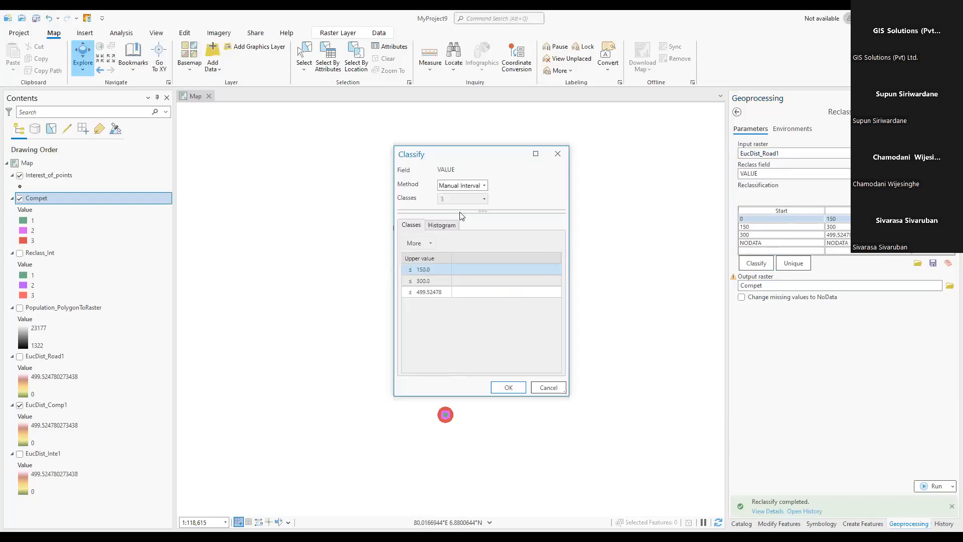
click(516, 386)
- Name the output raster Roads in the project geodatabase and run Reclassify on EucDist_Road1
click(759, 286)
click(911, 286)
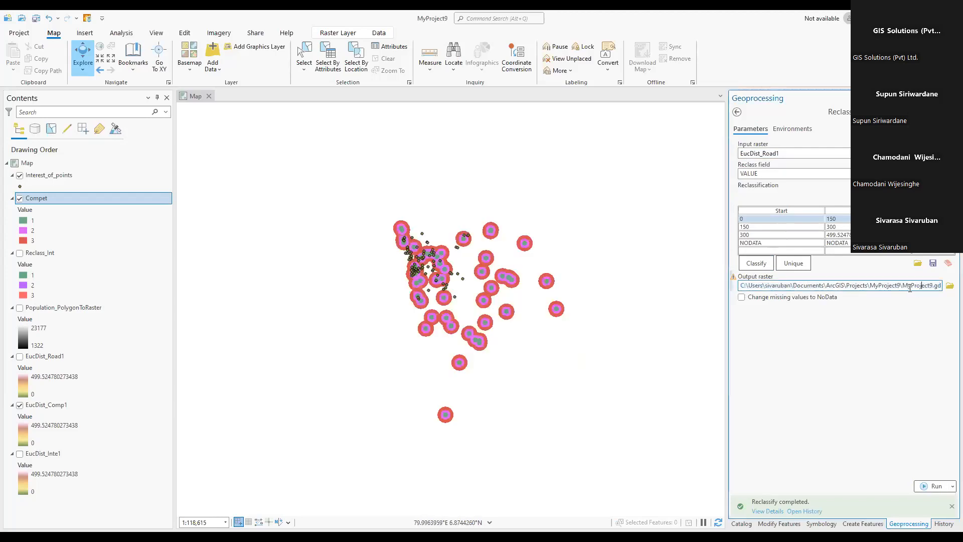
key(End)
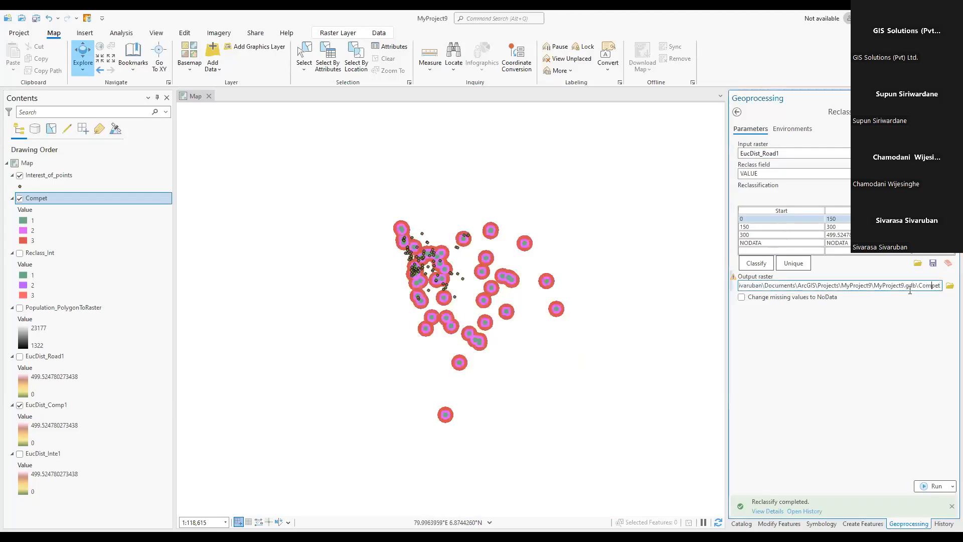
key(BackSpace)
key(BackSpace)
key(BackSpace)
key(BackSpace)
key(BackSpace)
key(BackSpace)
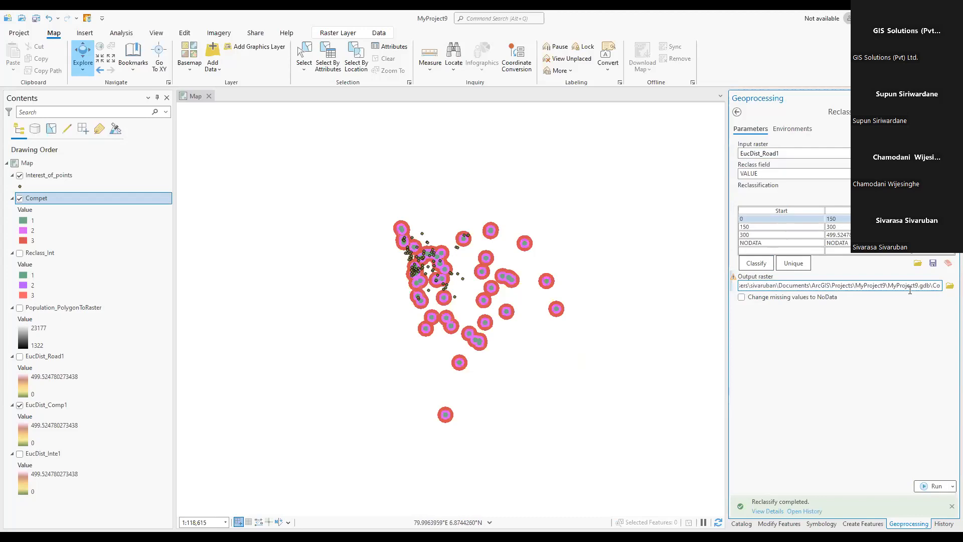
text(R)
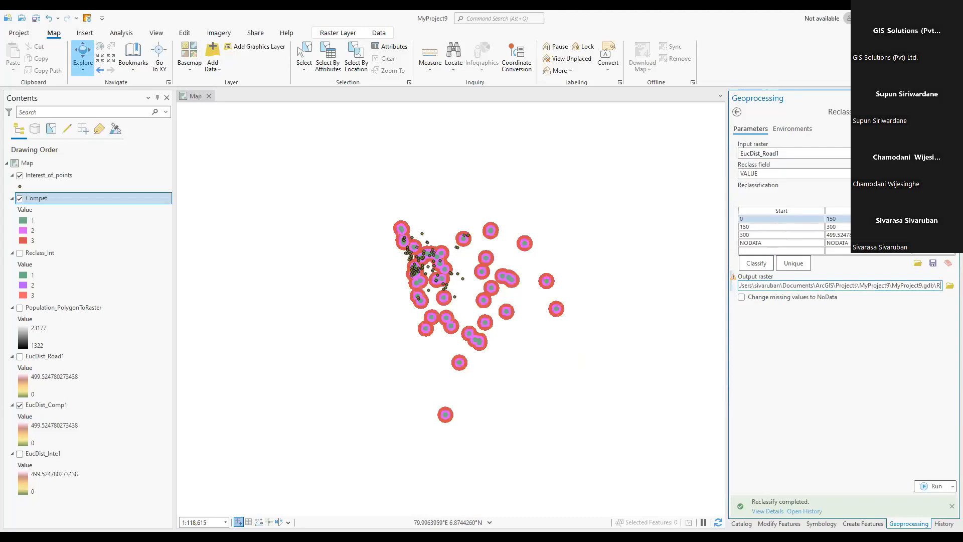
text(oads)
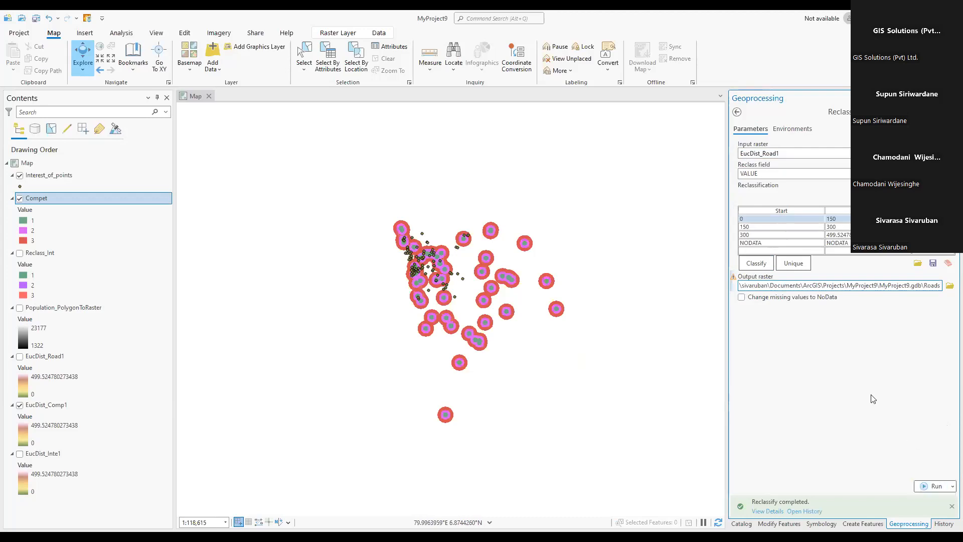
click(936, 487)
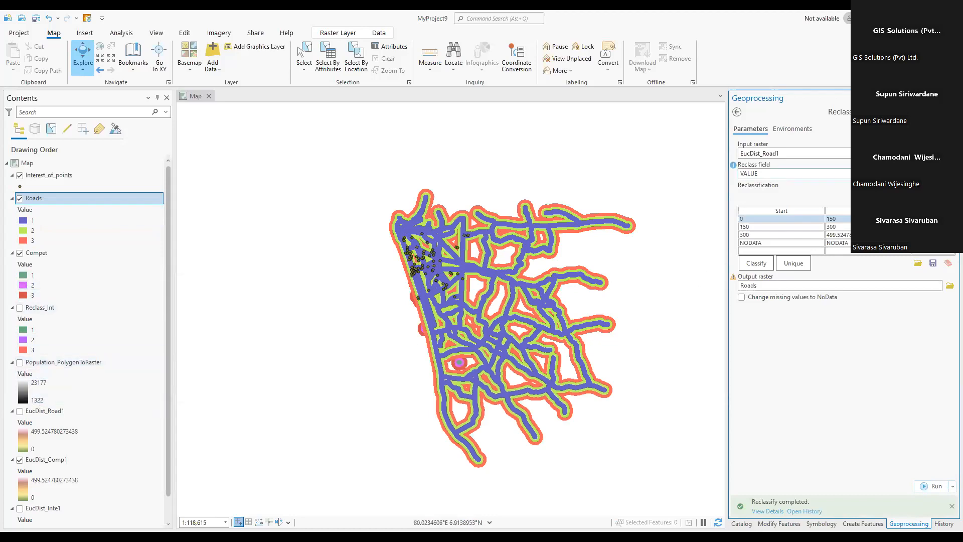
- Set Population_PolygonToRaster as the input raster and classify its values by Natural Breaks (Jenks)
click(792, 153)
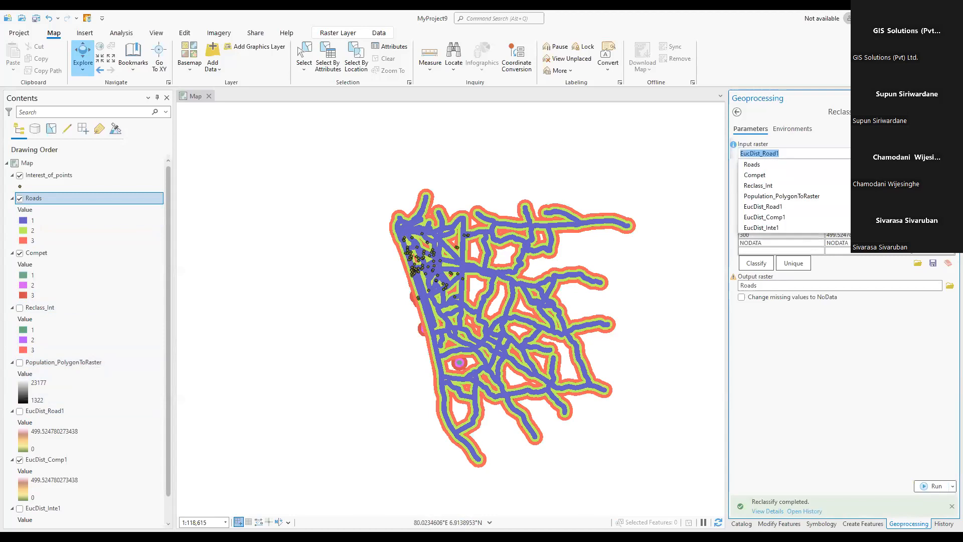
click(771, 197)
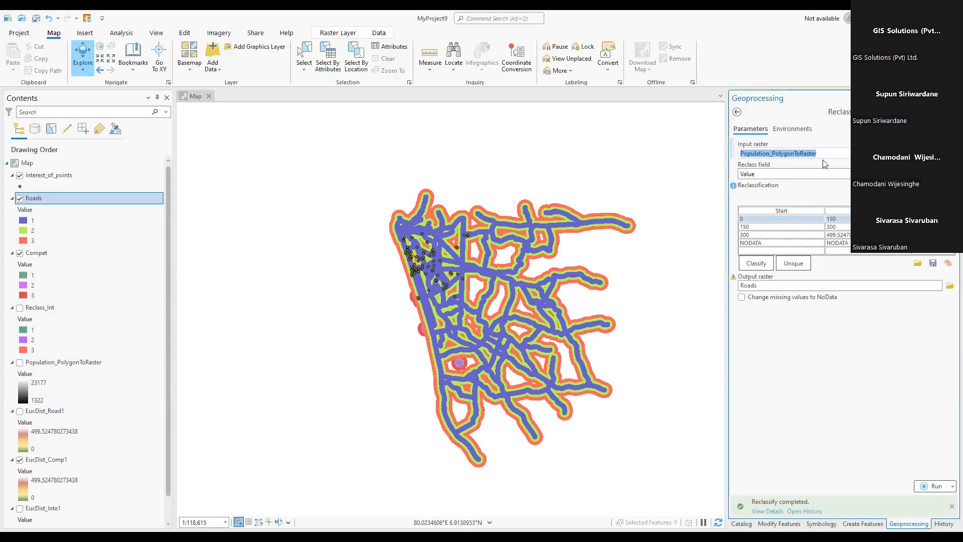
click(757, 262)
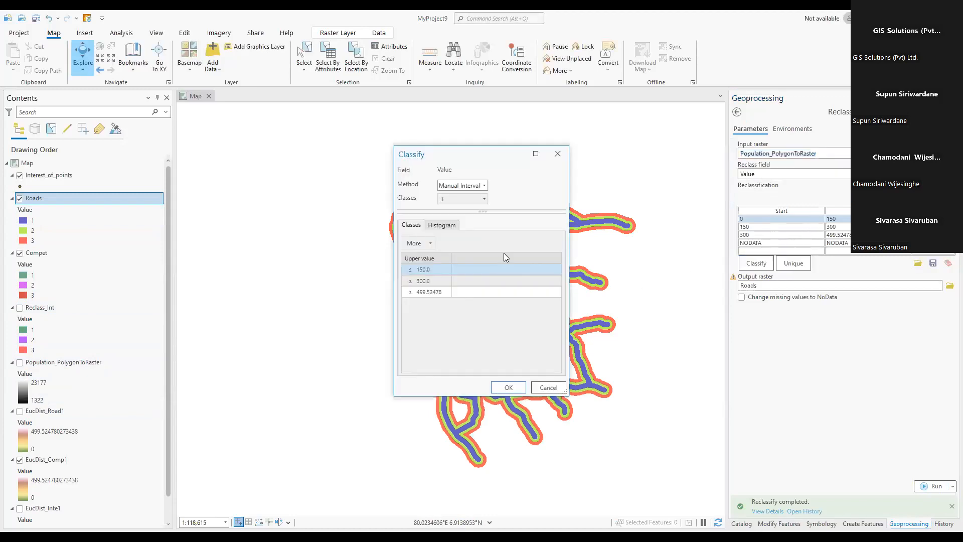
click(485, 185)
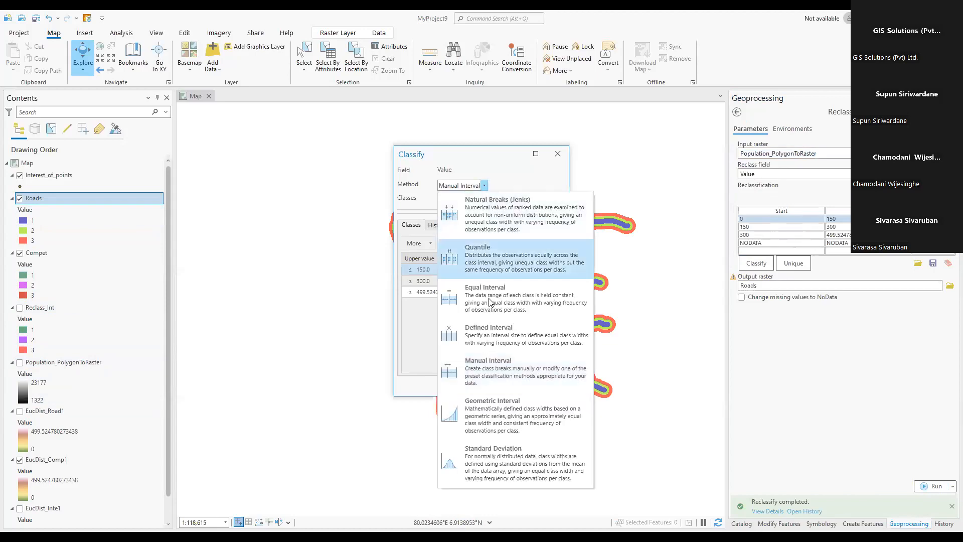
click(476, 221)
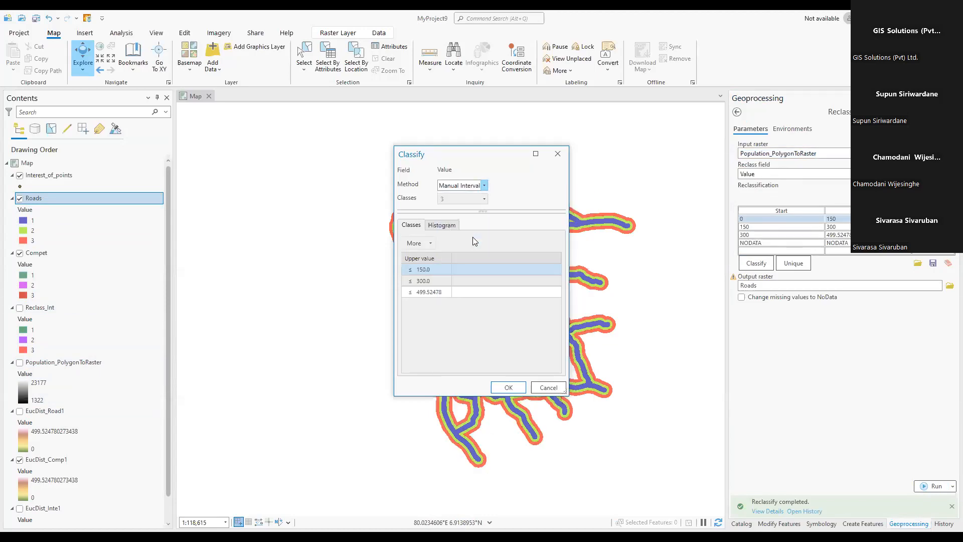
- Set the upper values of the first two population classes to 6000 and 12000 and accept the classification
click(432, 267)
click(440, 269)
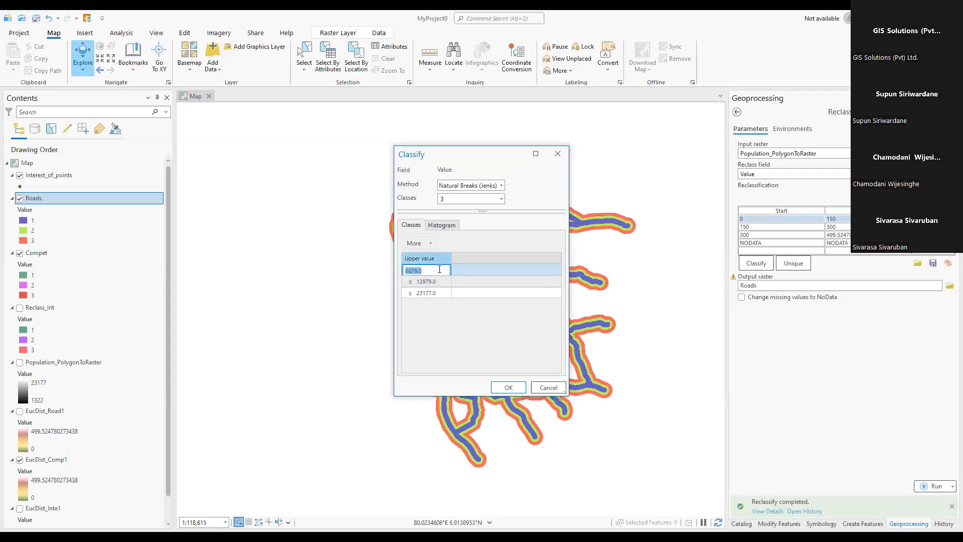
text(6000)
key(Return)
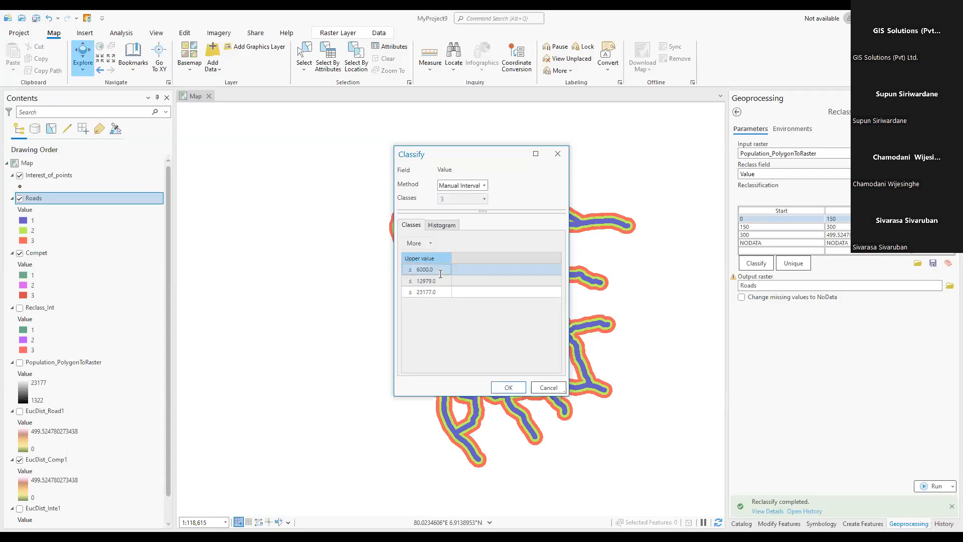
click(440, 280)
text(12000)
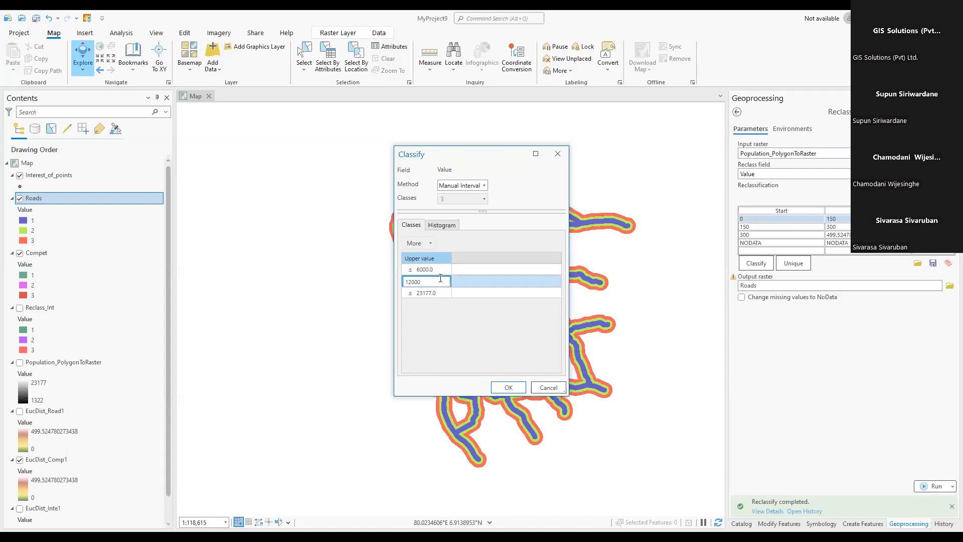
key(Return)
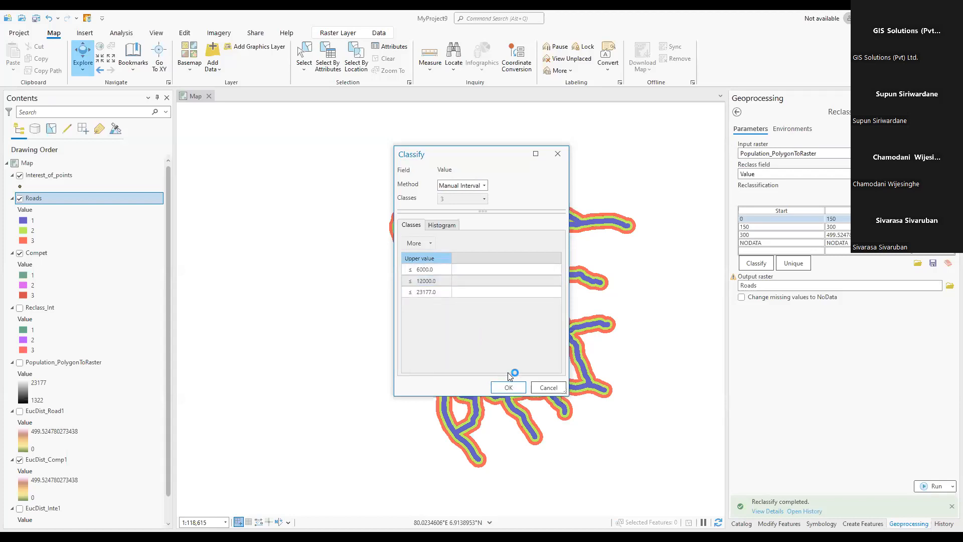
click(509, 383)
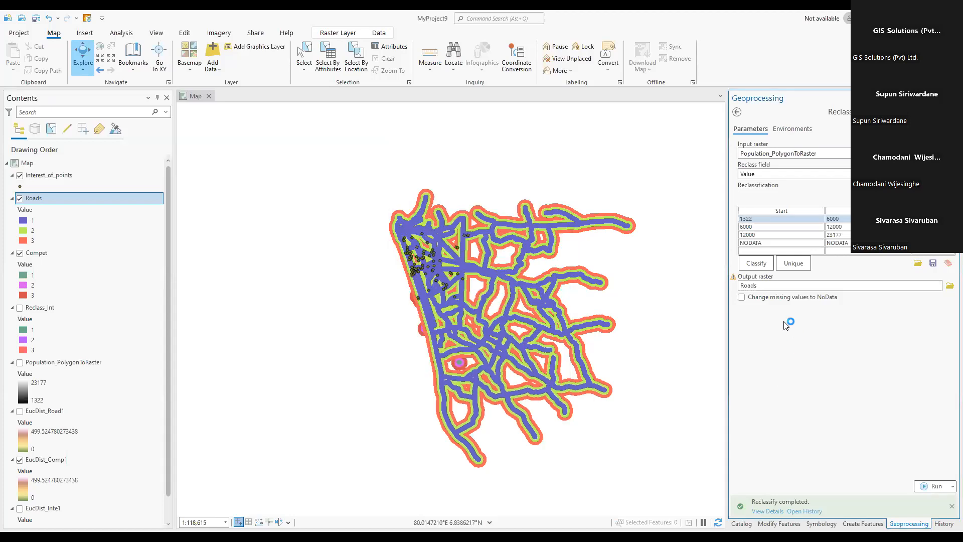
- Name the output raster Population in the project geodatabase and run Reclassify on the population raster
click(772, 286)
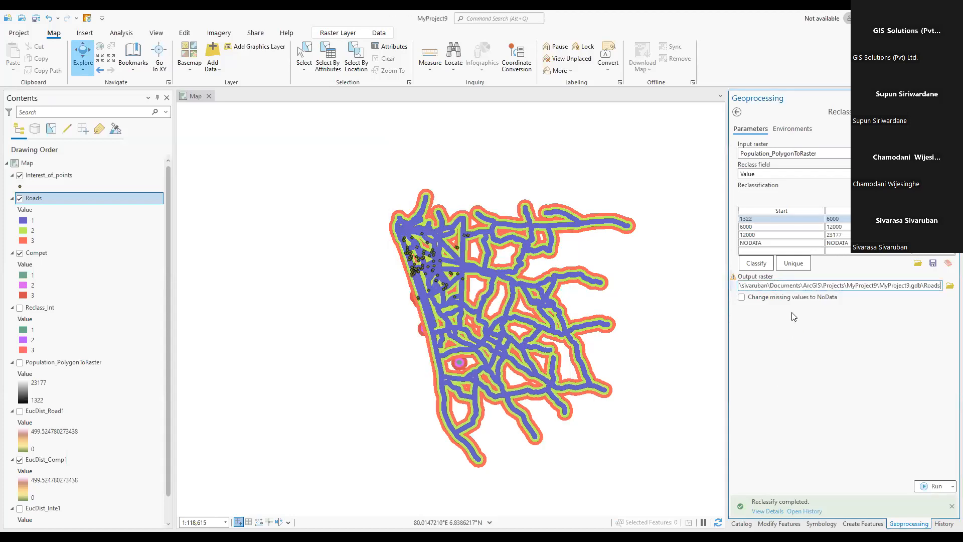
key(BackSpace)
key(BackSpace)
key(BackSpace)
key(BackSpace)
key(BackSpace)
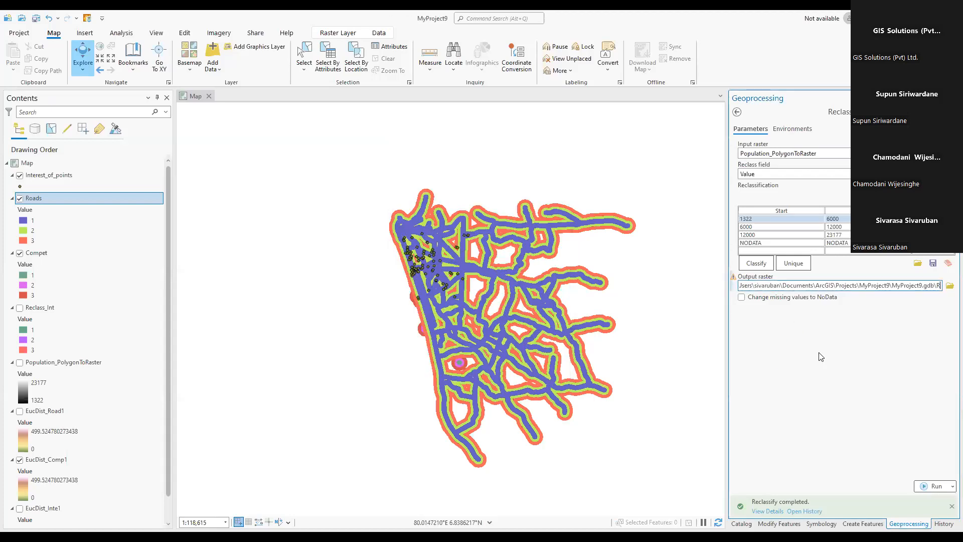
text(Pop)
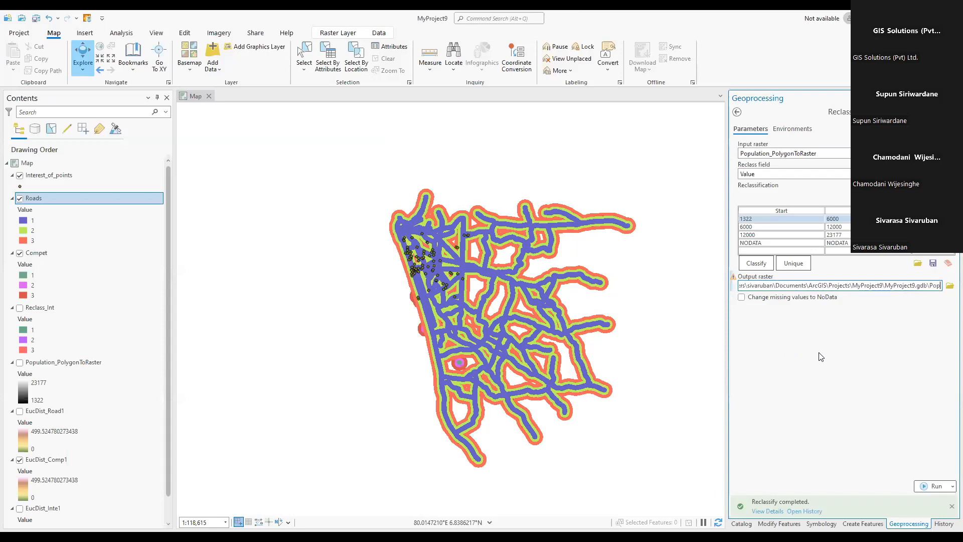
text(ula)
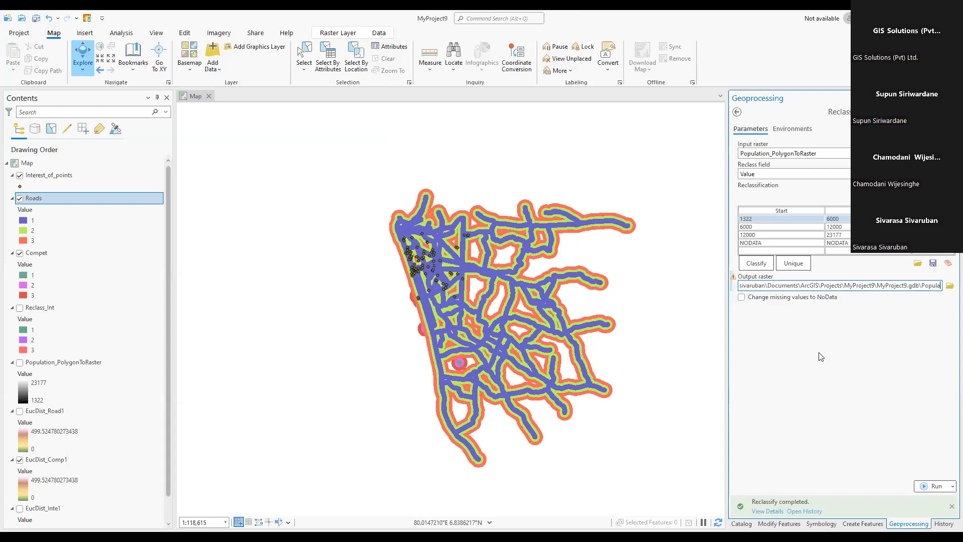
text(tion)
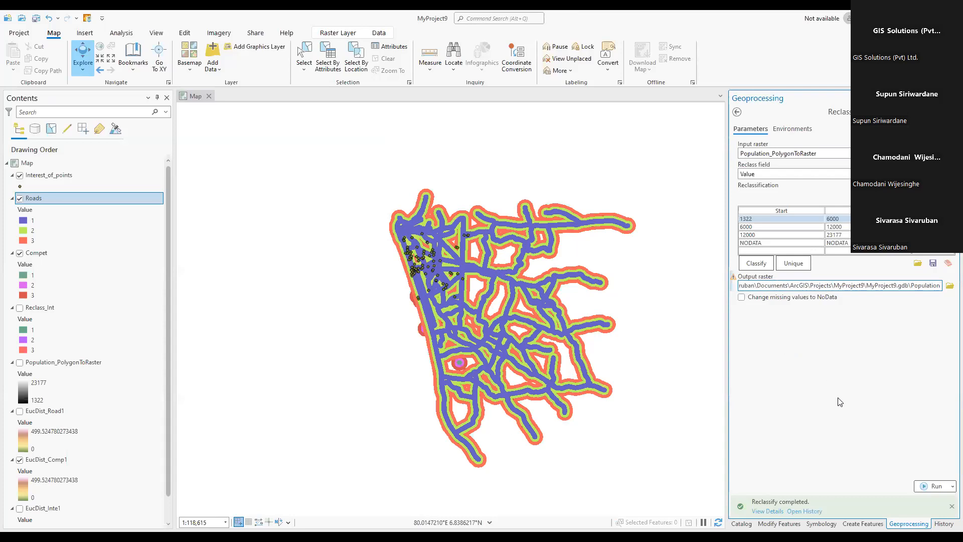
click(928, 492)
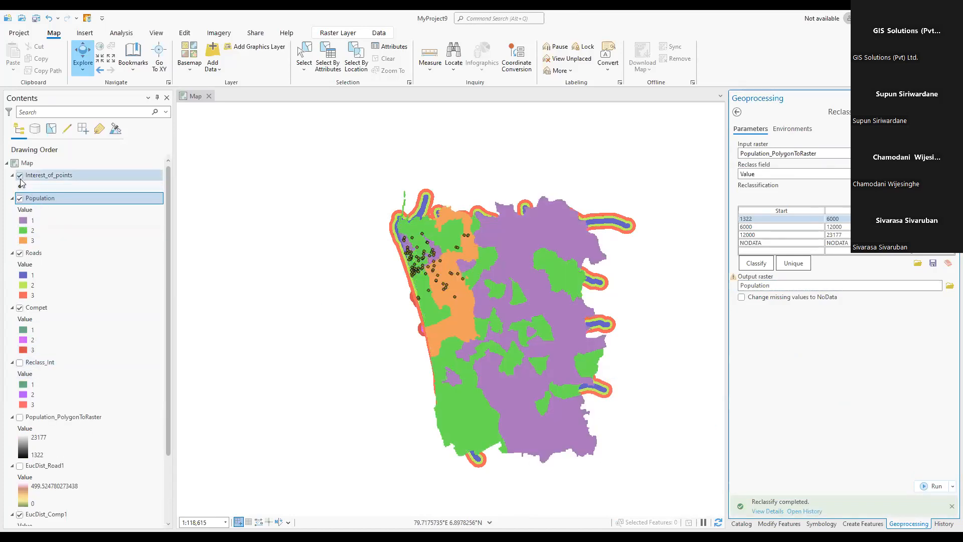
- Remove the Interest_of_points layer from the map
click(45, 175)
right_click(48, 175)
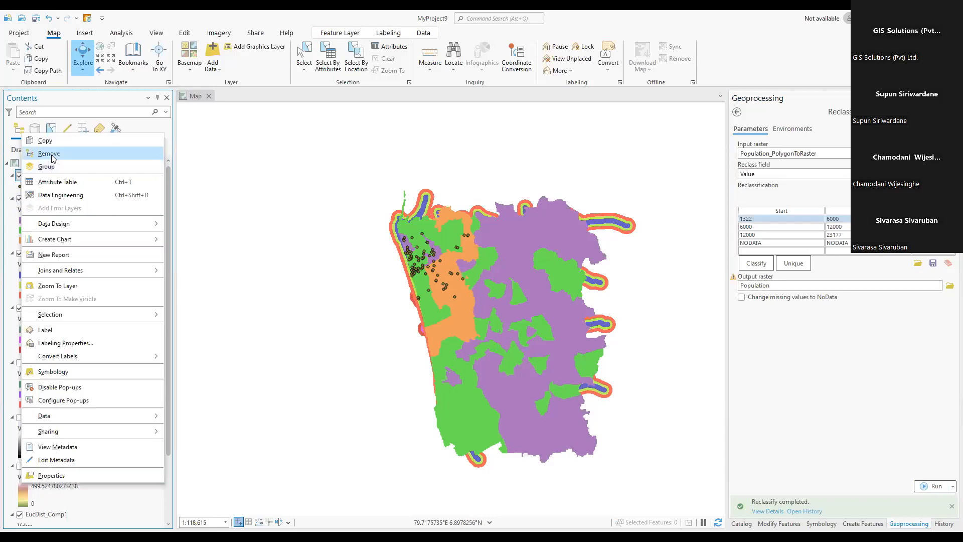
click(55, 155)
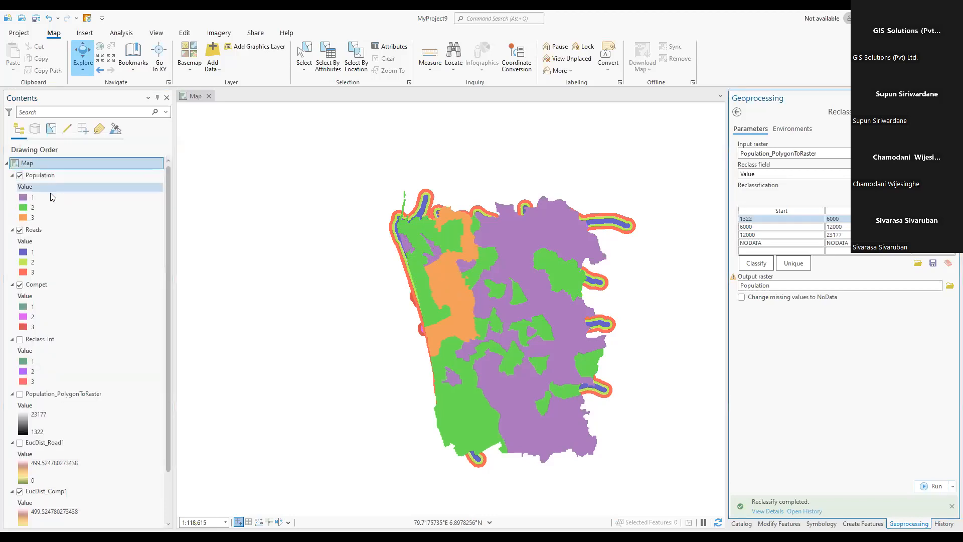
- Remove the Population_PolygonToRaster, EucDist_Road1, EucDist_Comp1 and EucDist_Inte1 layers from the map
click(43, 394)
scroll(43, 395, down, 2)
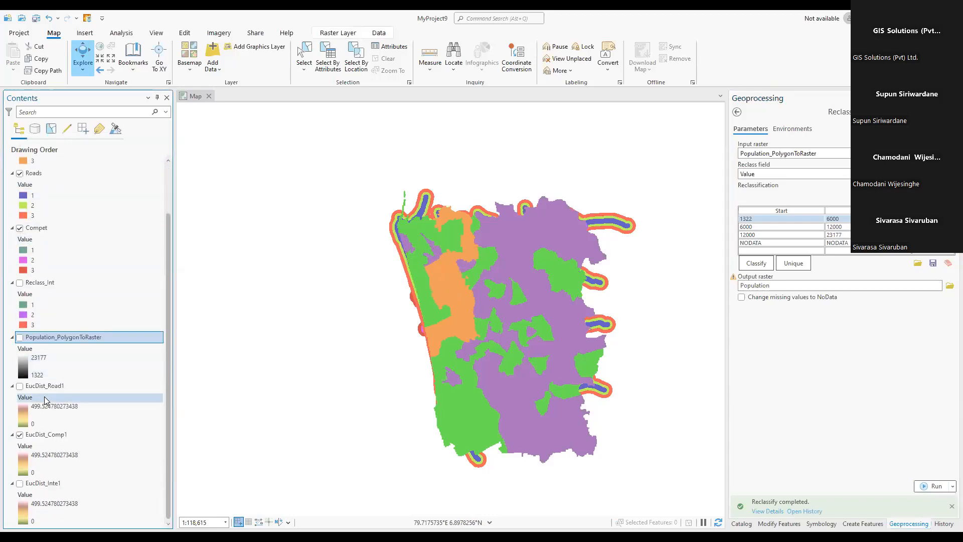
shift+click(61, 483)
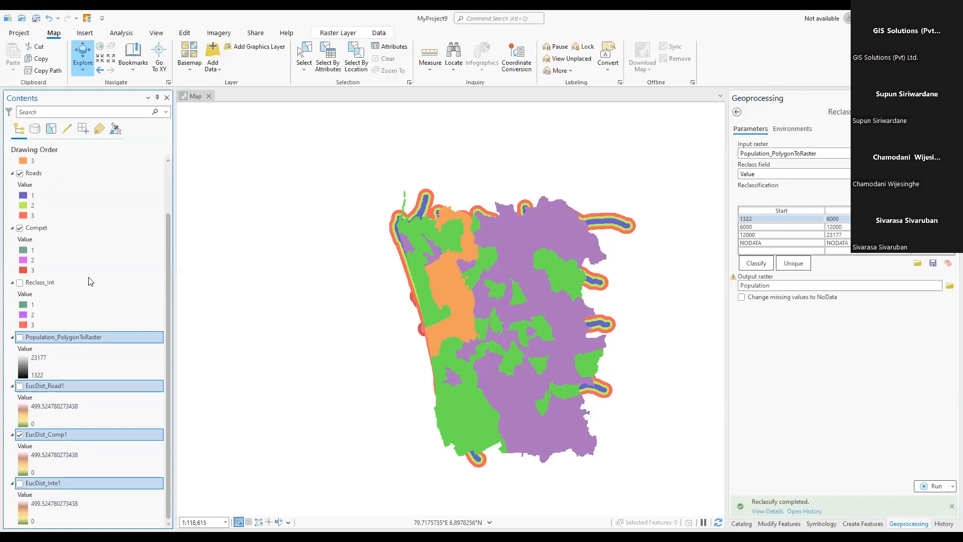
key(shift+F10)
click(97, 161)
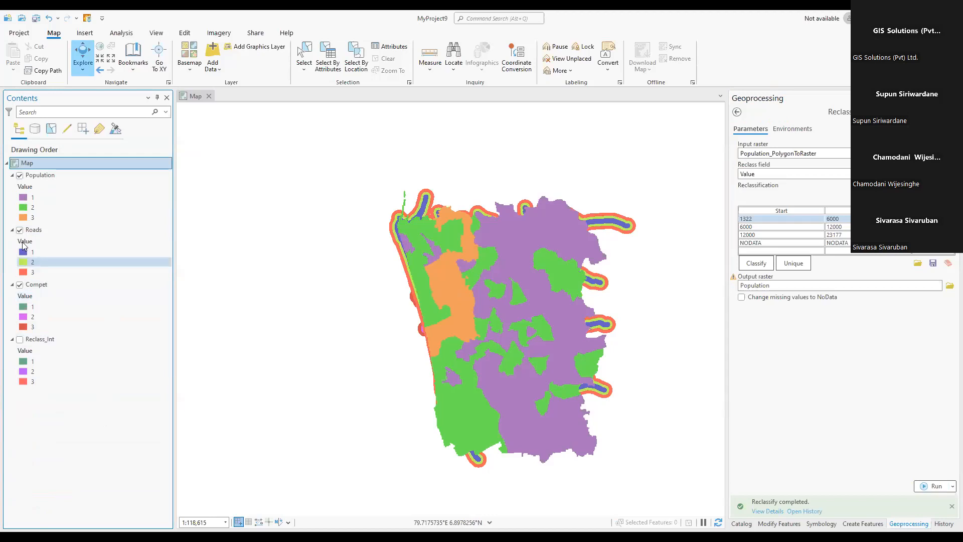
- Hide the reclassified Population raster and examine the Roads raster beneath it up close
click(19, 175)
click(19, 175)
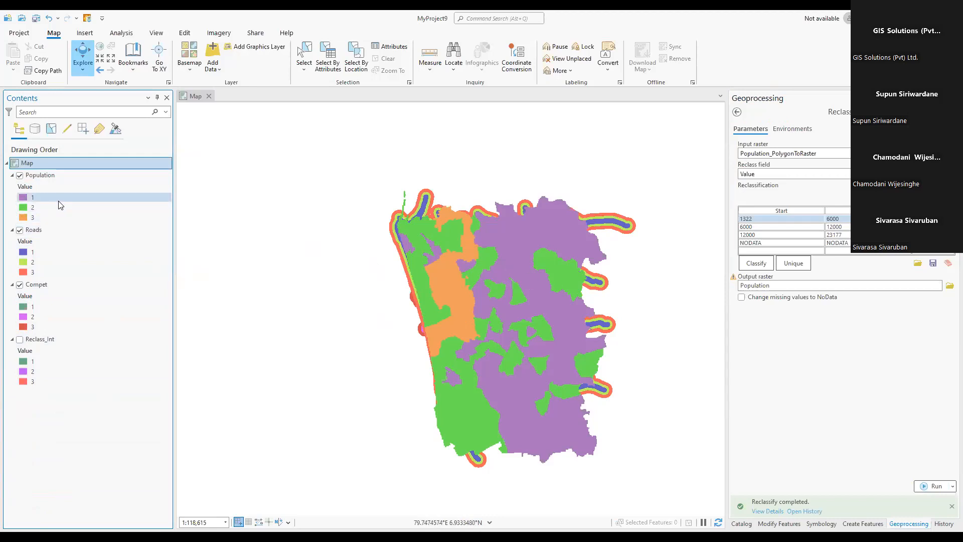
click(20, 175)
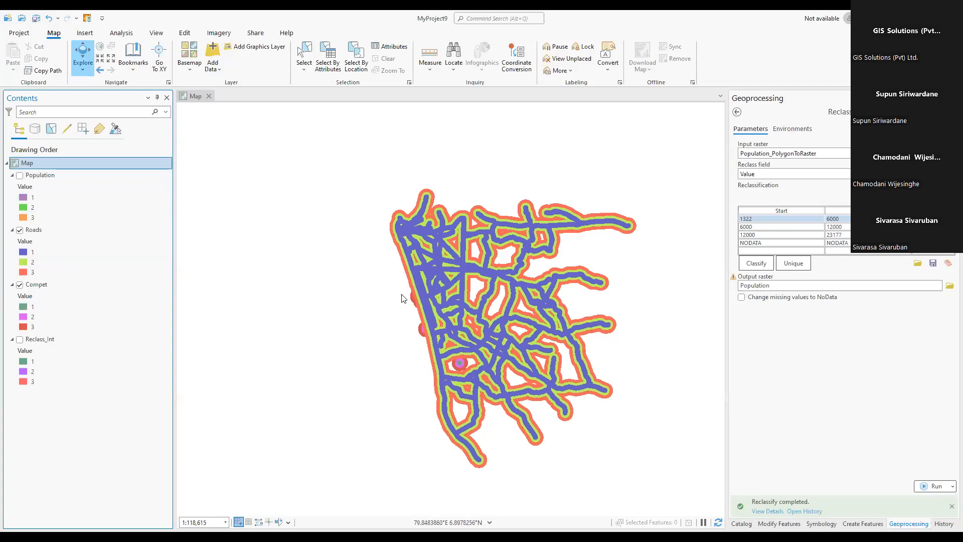
scroll(404, 301, up, 1)
scroll(412, 299, up, 5)
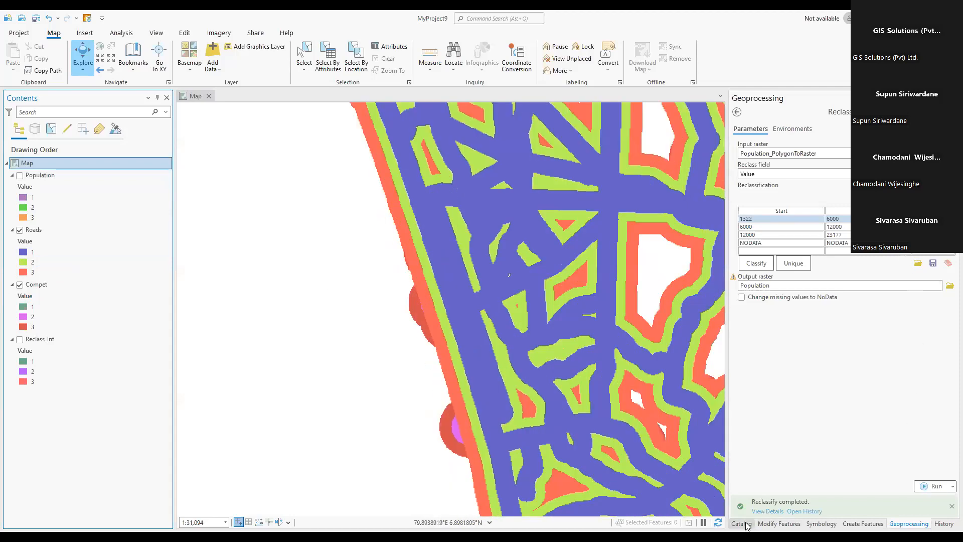
- Add the Compititers, Interest_of_points, Population and Roads shapefiles from the SuitabilityAnalysis folder to the map
click(742, 523)
click(784, 251)
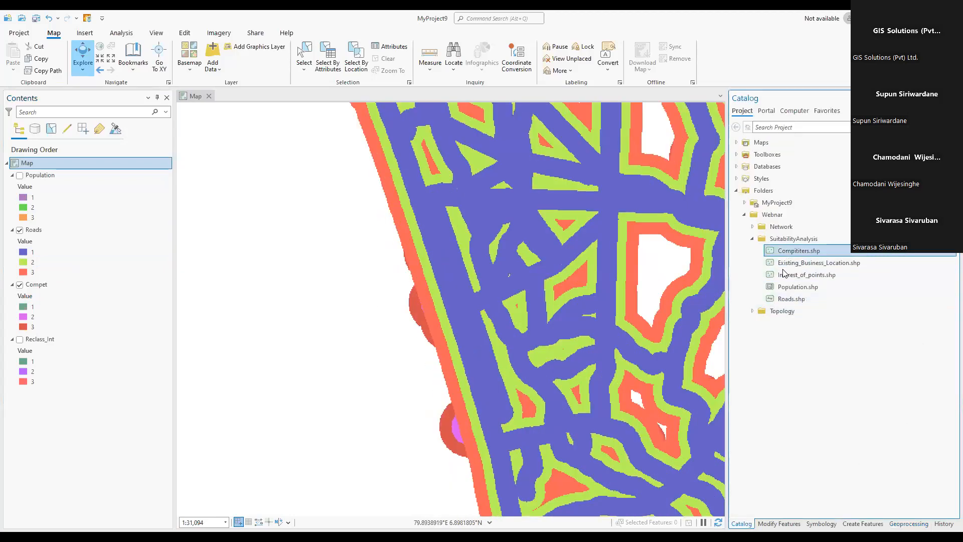
ctrl+click(785, 277)
ctrl+click(779, 303)
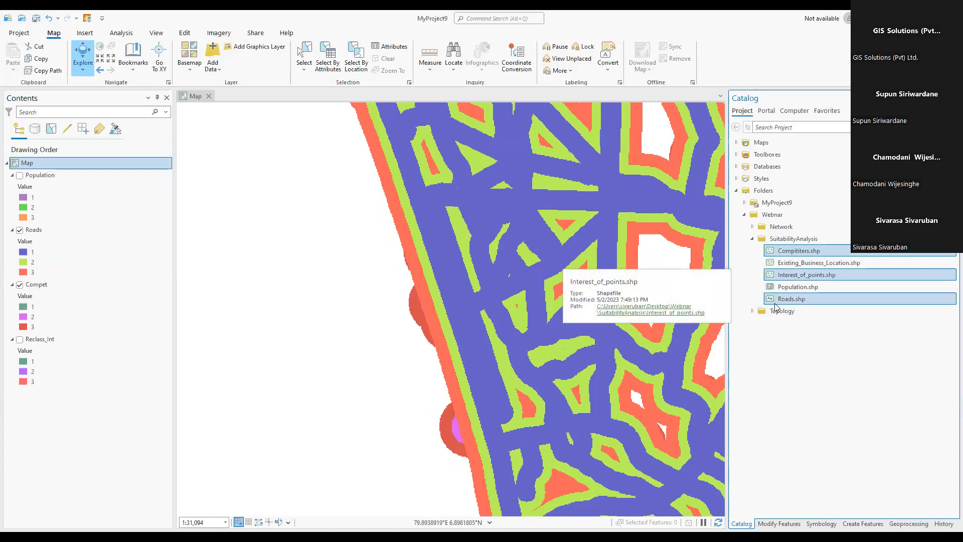
ctrl+click(777, 289)
drag(776, 302, 528, 296)
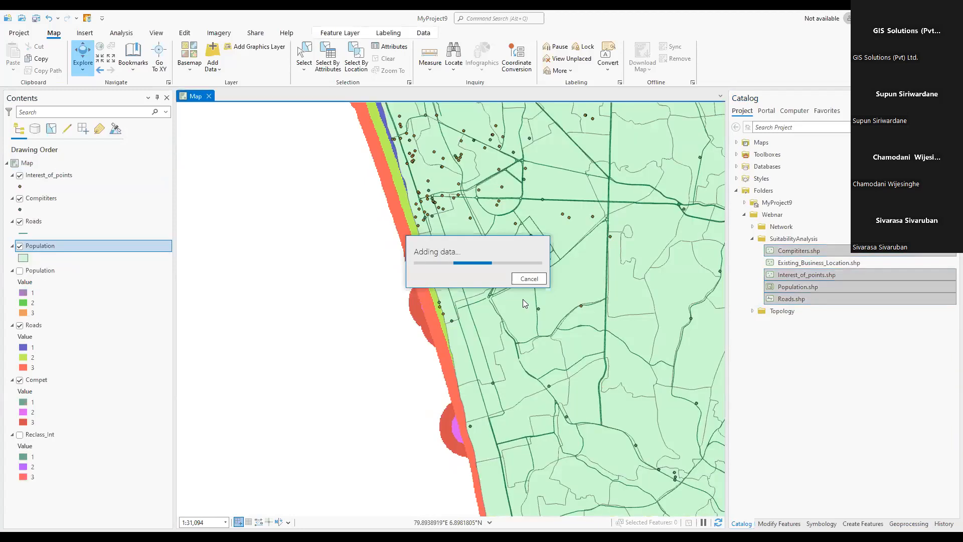
- Hide the Population polygon layer and change the Roads line symbol to red
click(20, 246)
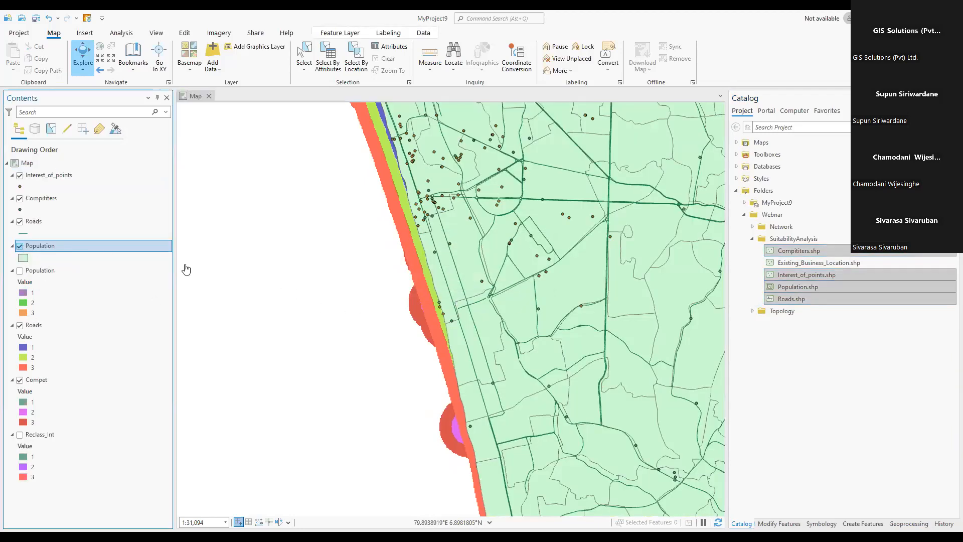
click(23, 233)
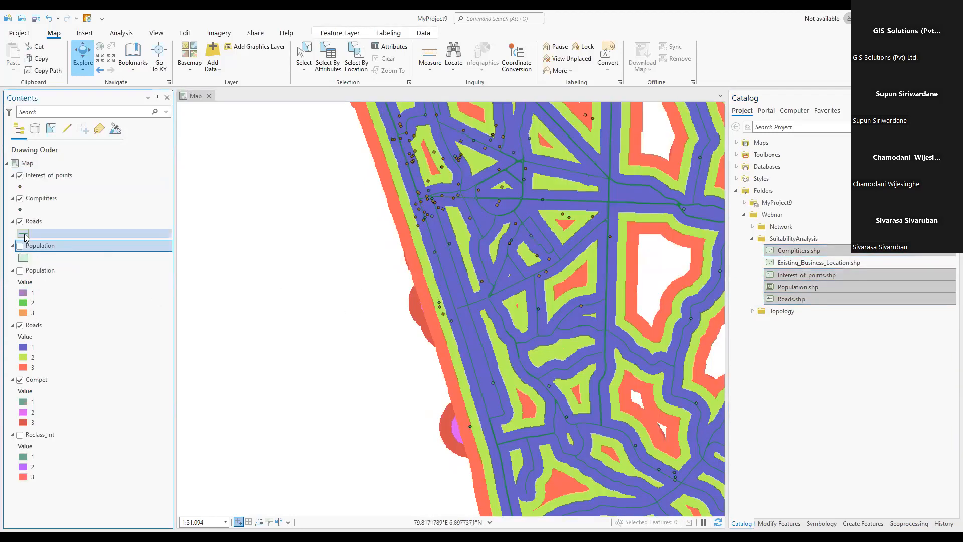
click(943, 174)
click(848, 234)
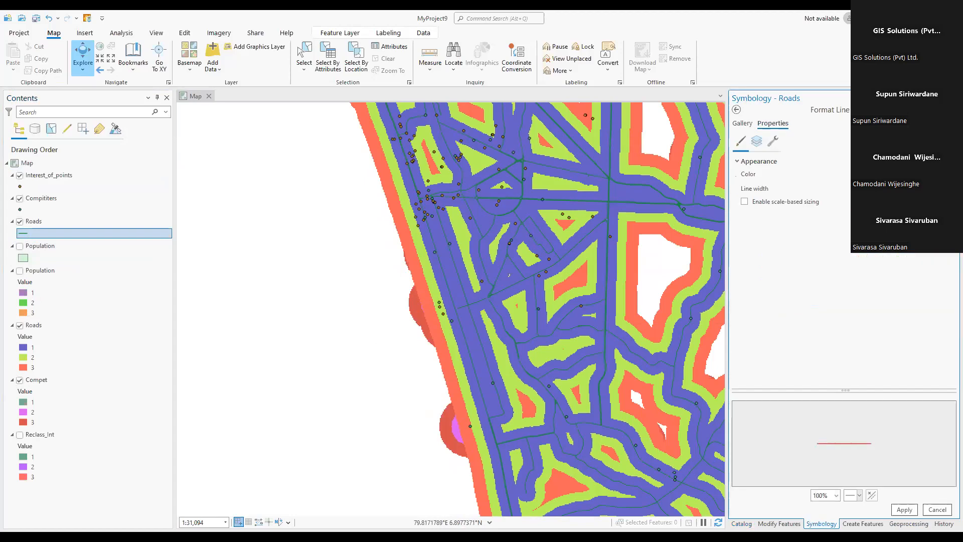
click(905, 509)
- Compare the red road lines with the distance classes of the reclassified Roads raster across the study area
scroll(451, 301, up, 2)
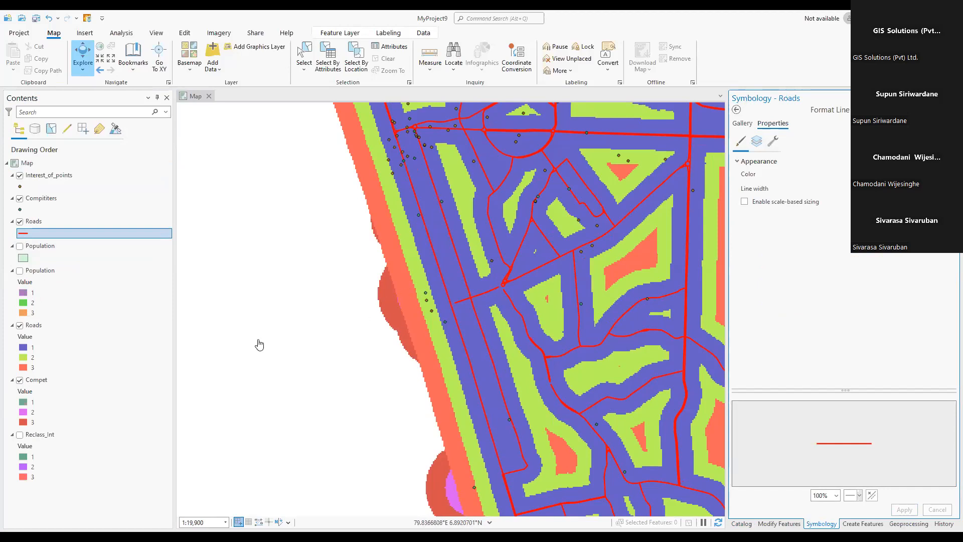
scroll(417, 286, down, 2)
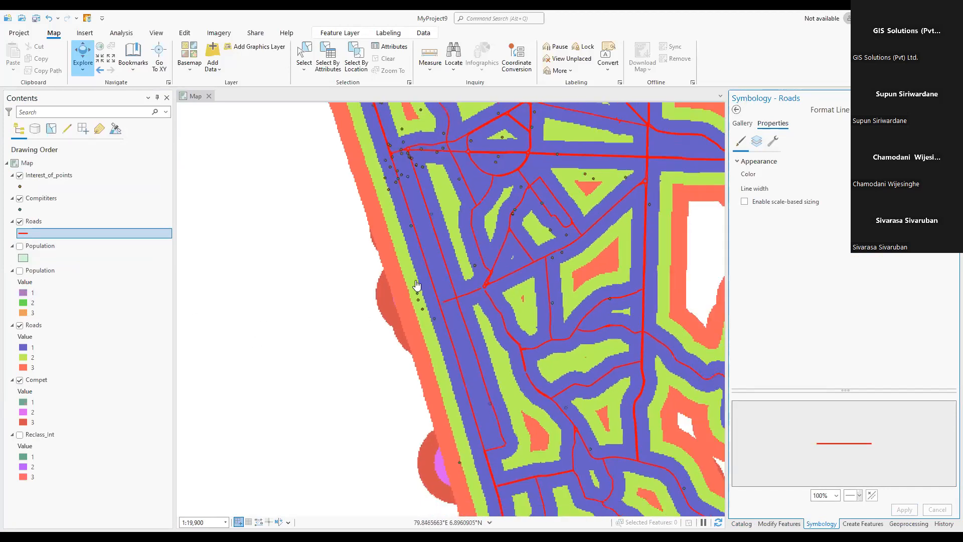
scroll(420, 285, down, 1)
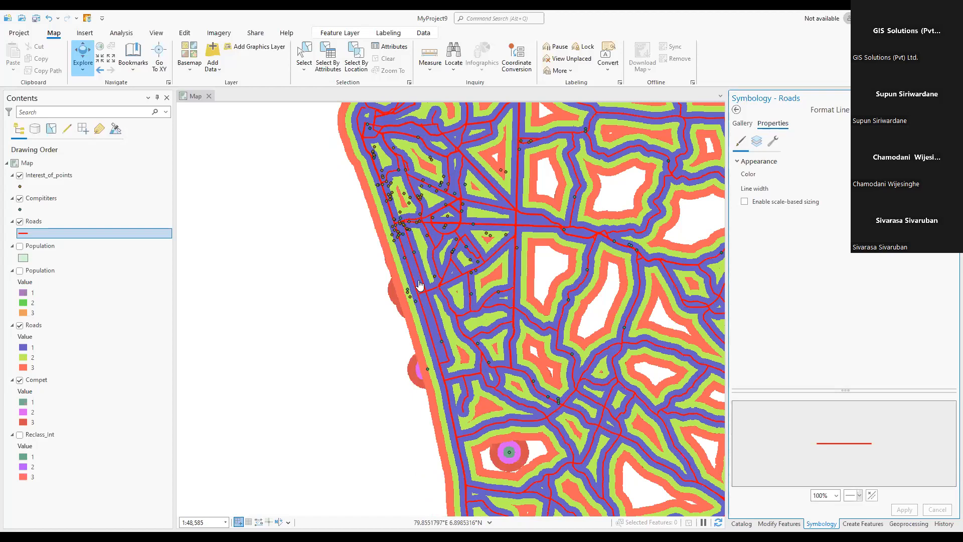
scroll(369, 358, down, 1)
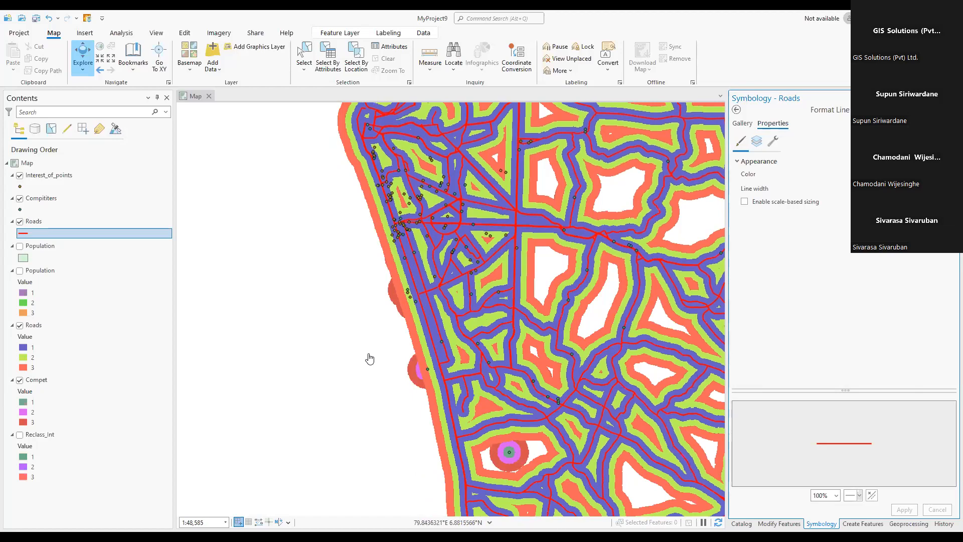
scroll(378, 331, down, 1)
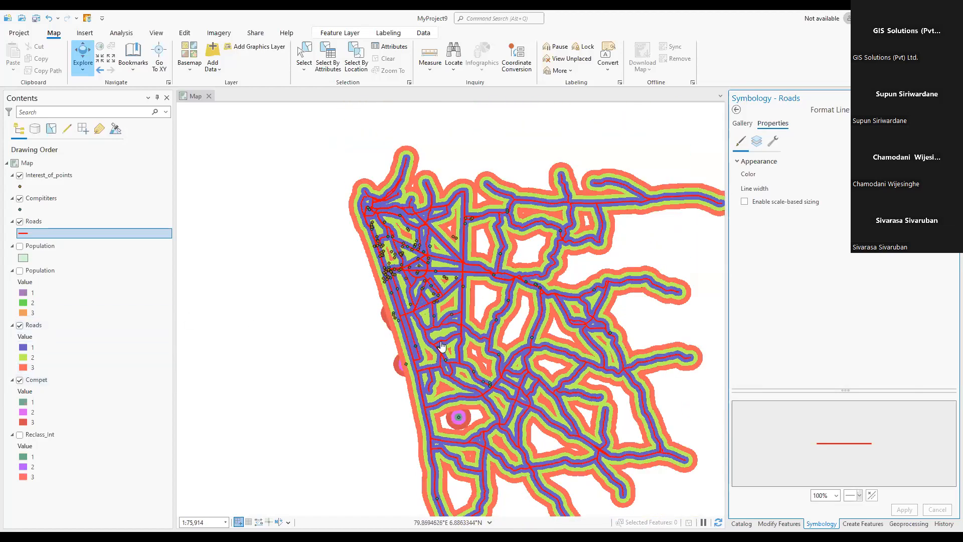
scroll(478, 305, down, 1)
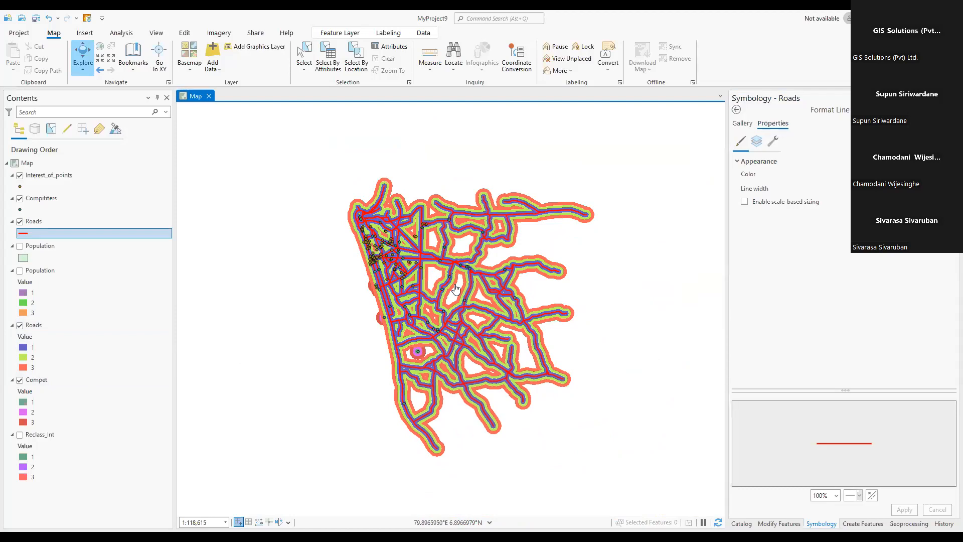
- Hide the Roads line, Compititers and Interest_of_points layers and collapse the legends of all layers
click(19, 221)
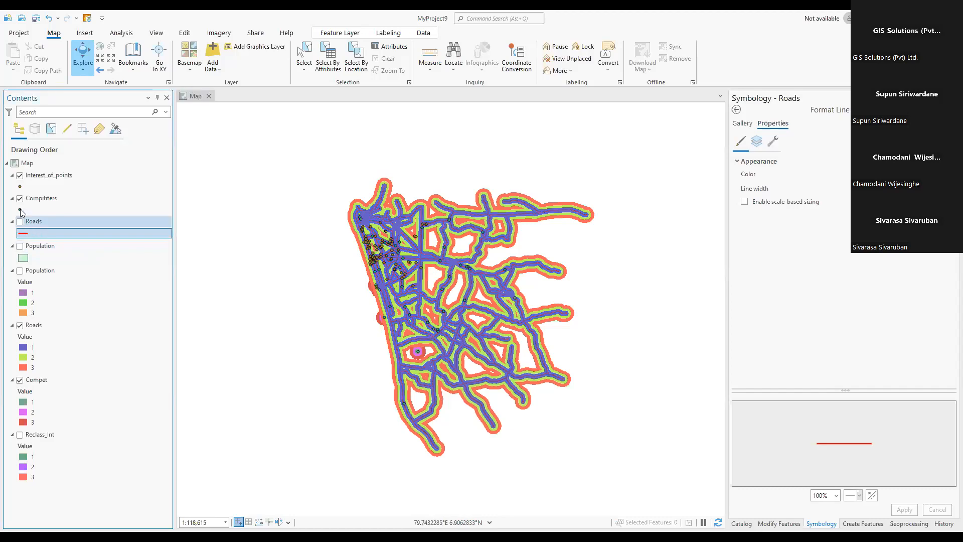
click(19, 198)
click(20, 176)
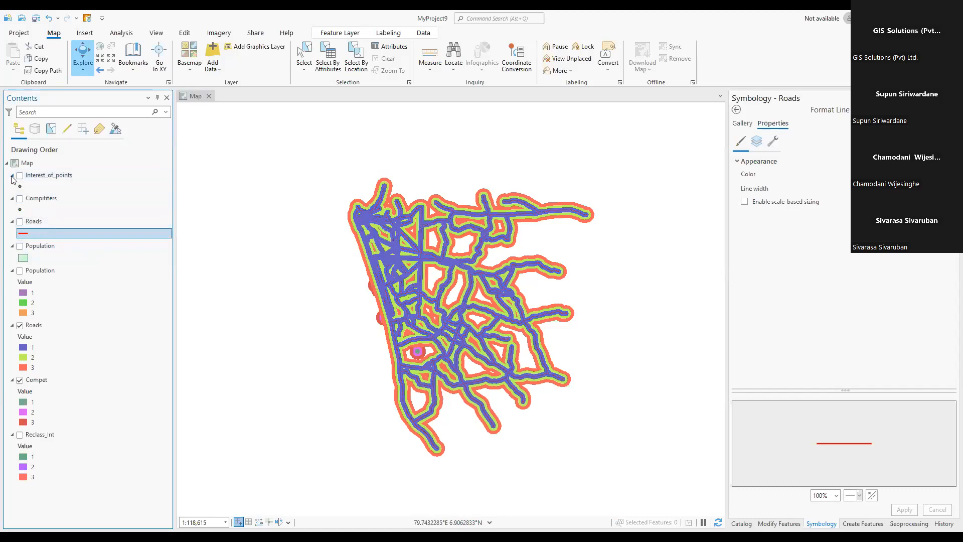
ctrl+click(13, 175)
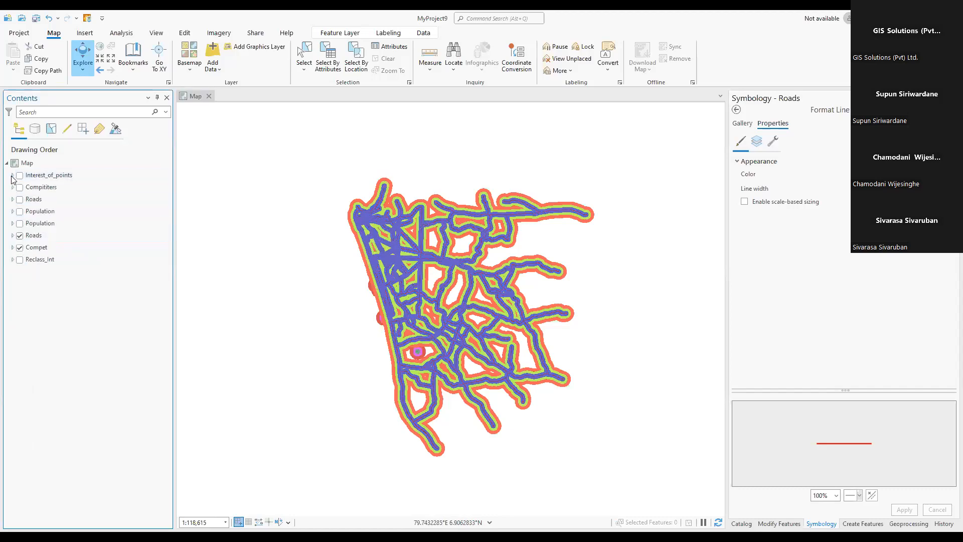
- Hide the Roads and Compet rasters and briefly display the Population polygon layer on its own
click(19, 236)
click(20, 247)
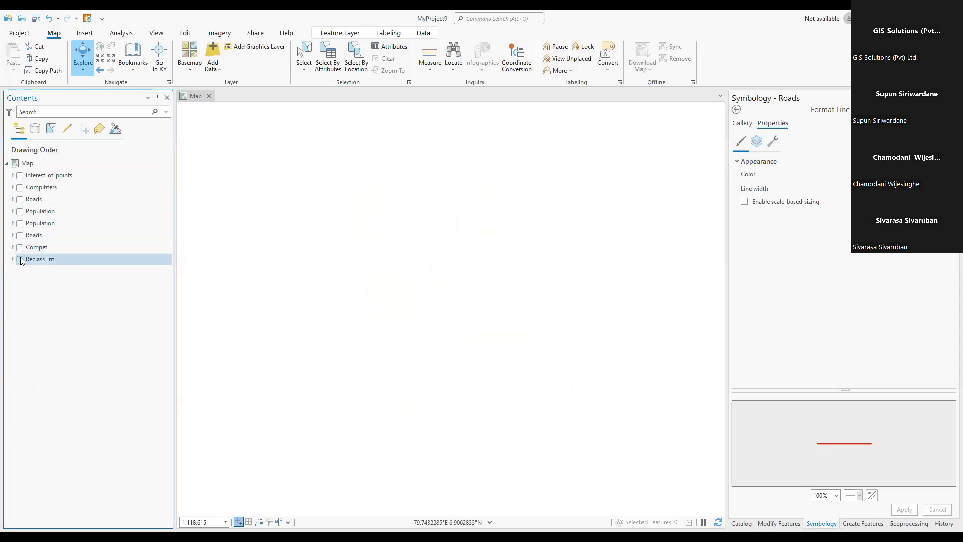
click(20, 211)
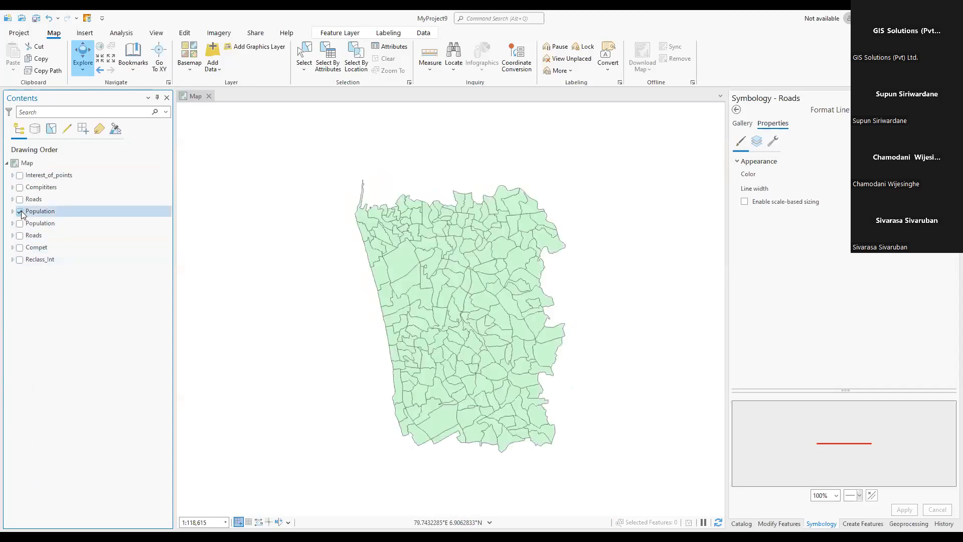
click(19, 211)
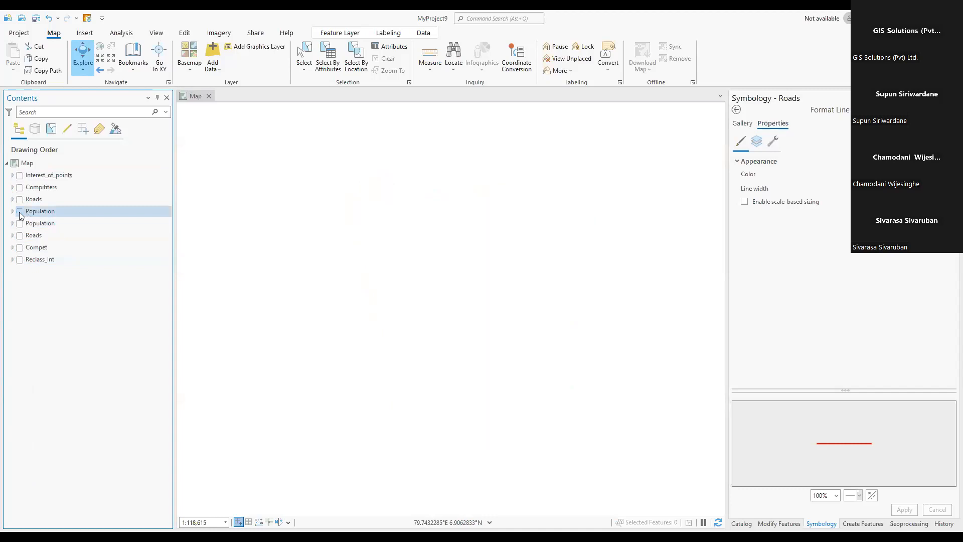
- Display the four reclassified rasters Population, Roads, Compet and Reclass_Int together on the map
click(20, 223)
click(21, 223)
click(20, 236)
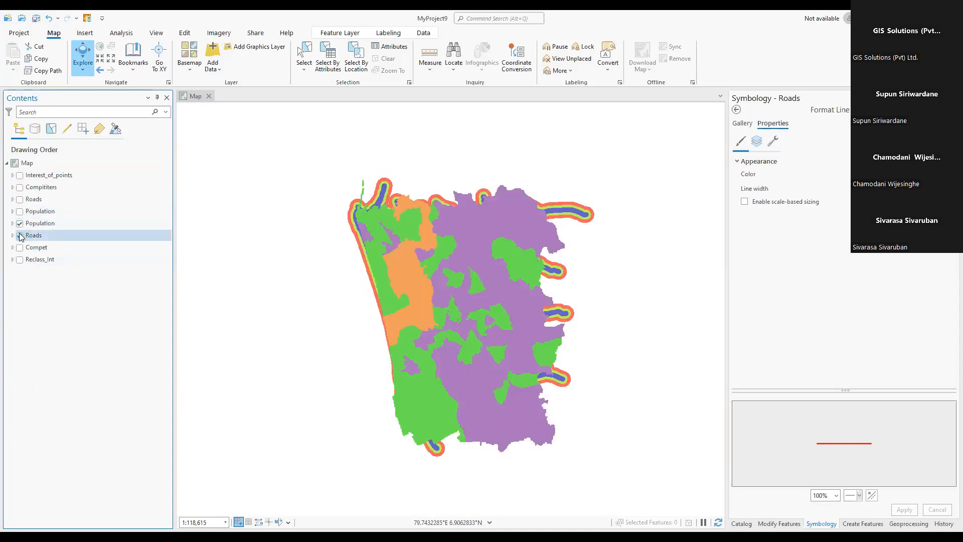
click(20, 248)
click(20, 260)
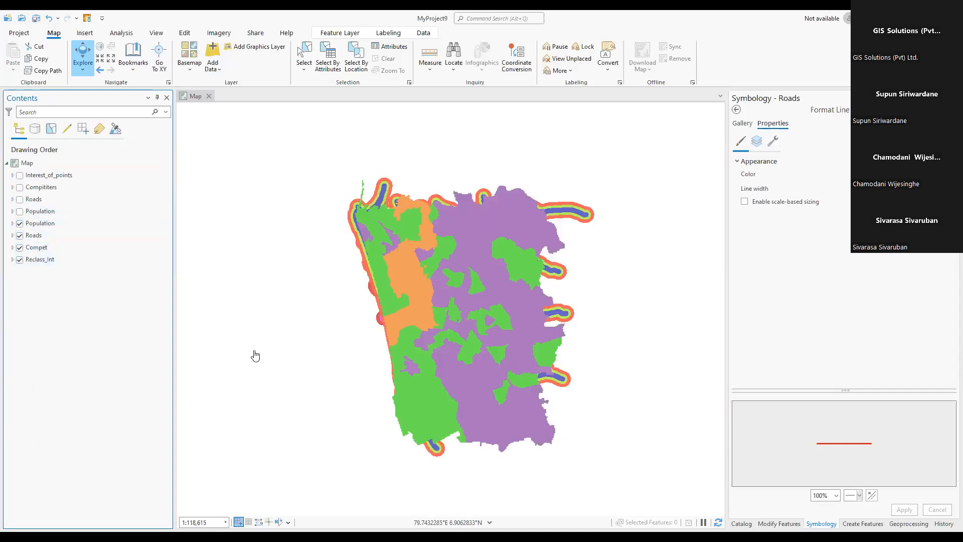
drag(489, 321, 488, 311)
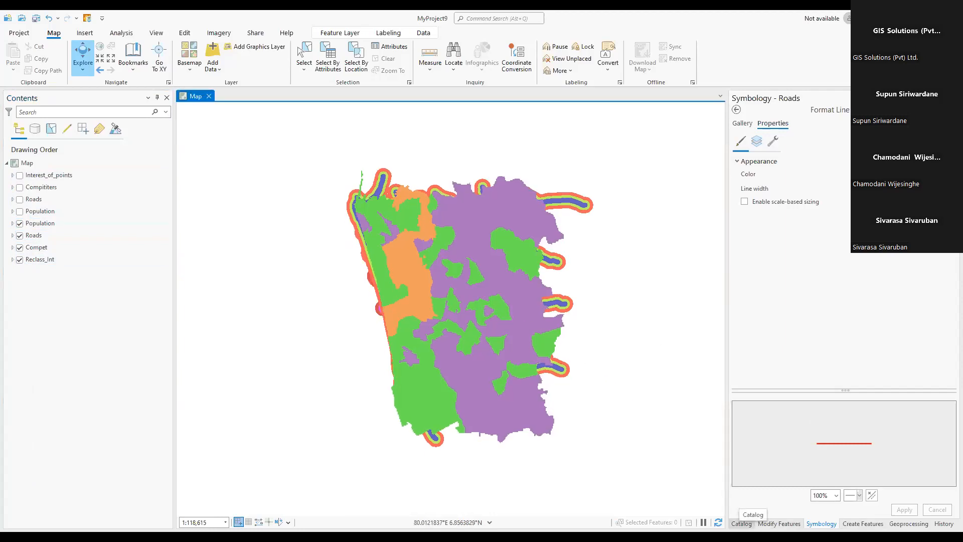
- Leave the Reclassify tool, search the geoprocessing tools for overlay tools and open Weighted Overlay from Spatial Analyst
click(909, 524)
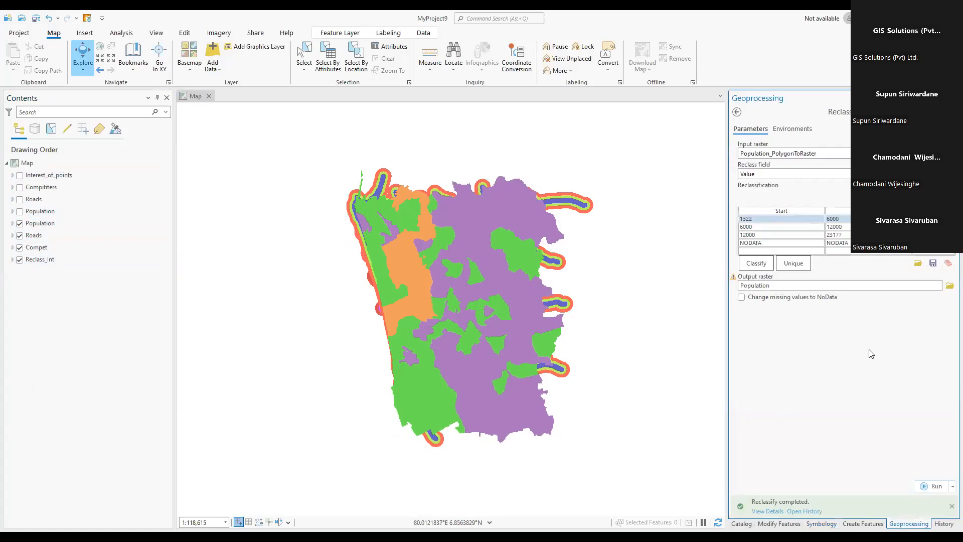
click(737, 112)
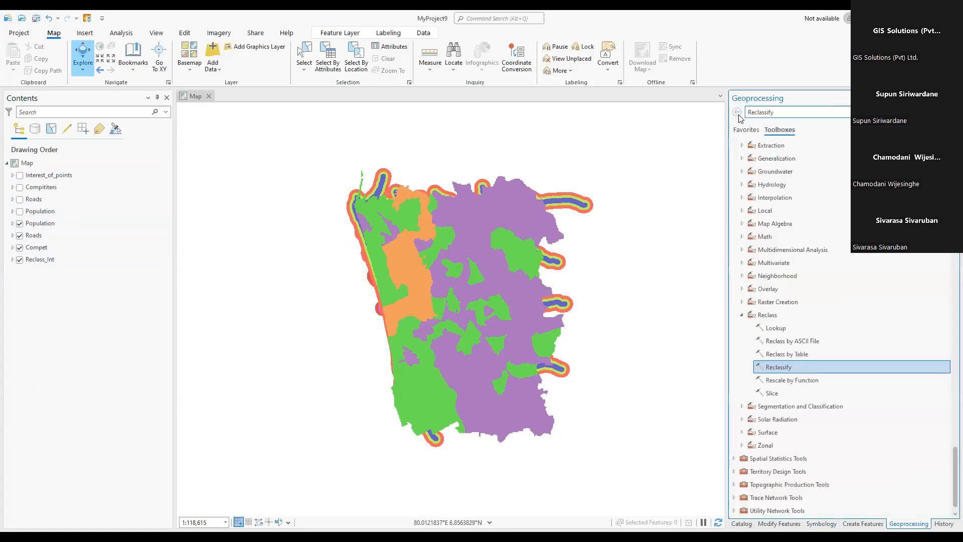
drag(783, 112, 735, 111)
text(over)
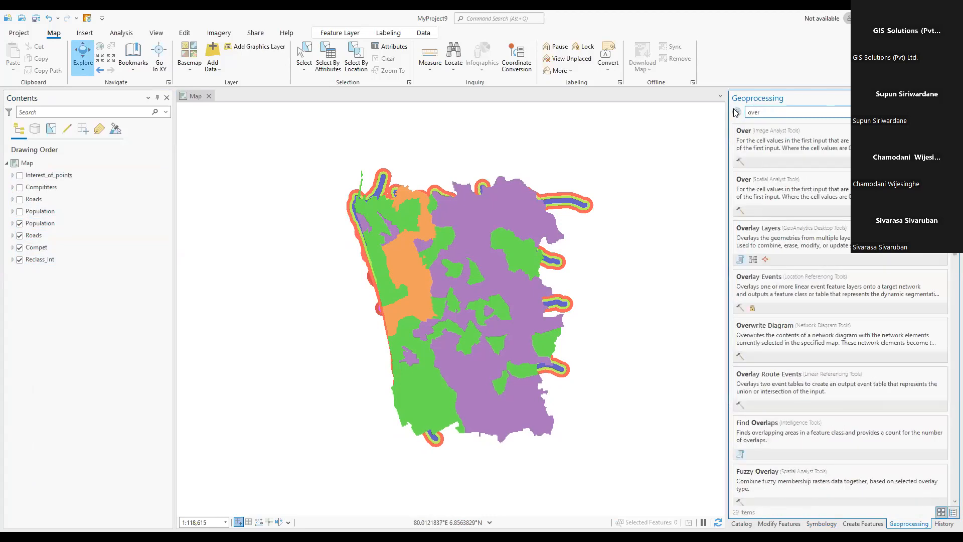
text(ala)
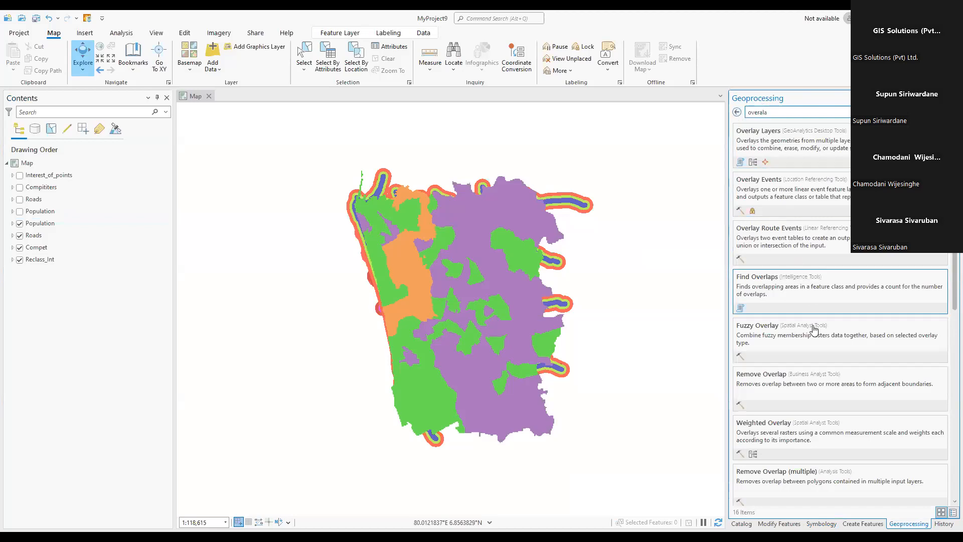
scroll(813, 331, down, 1)
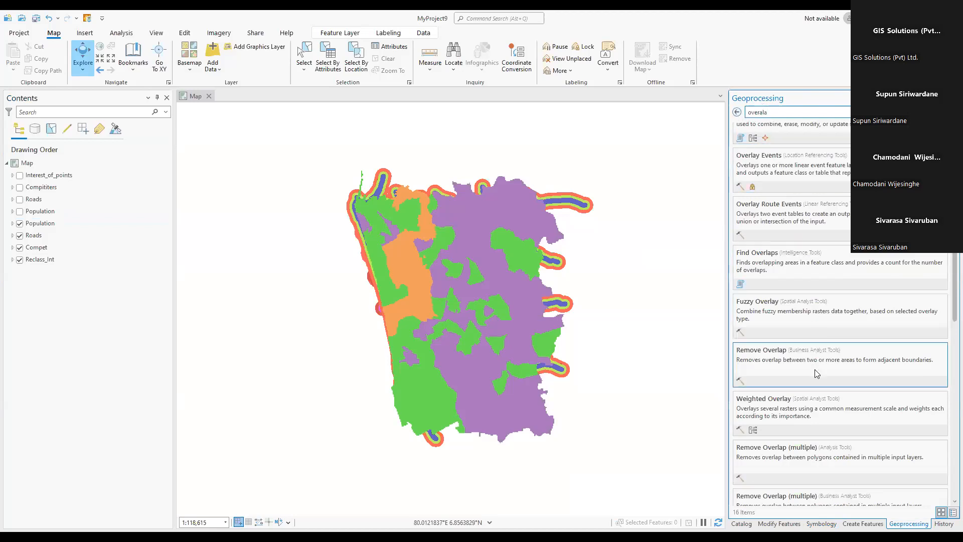
click(808, 401)
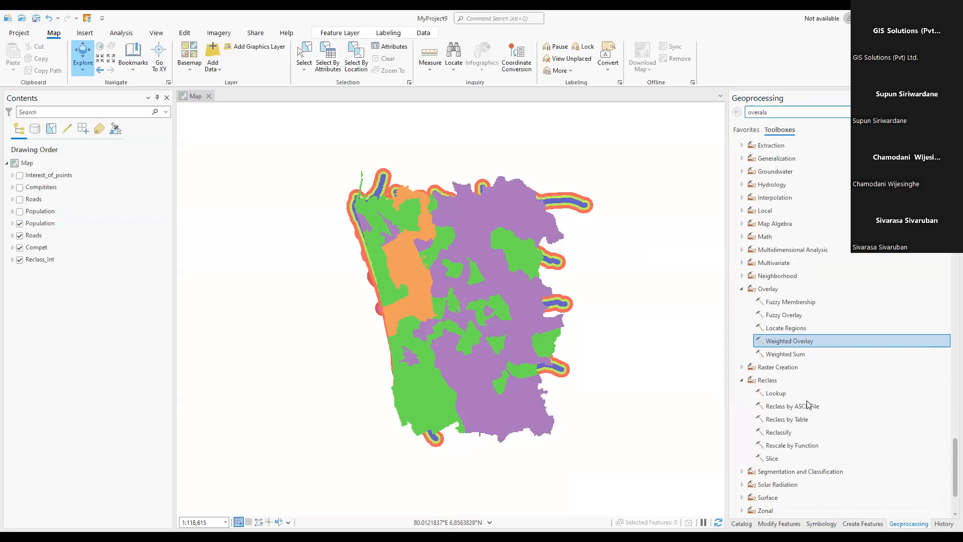
- Open the Weighted Overlay tool and add the Population, Roads and Compet rasters to the weighted overlay table
scroll(810, 391, down, 2)
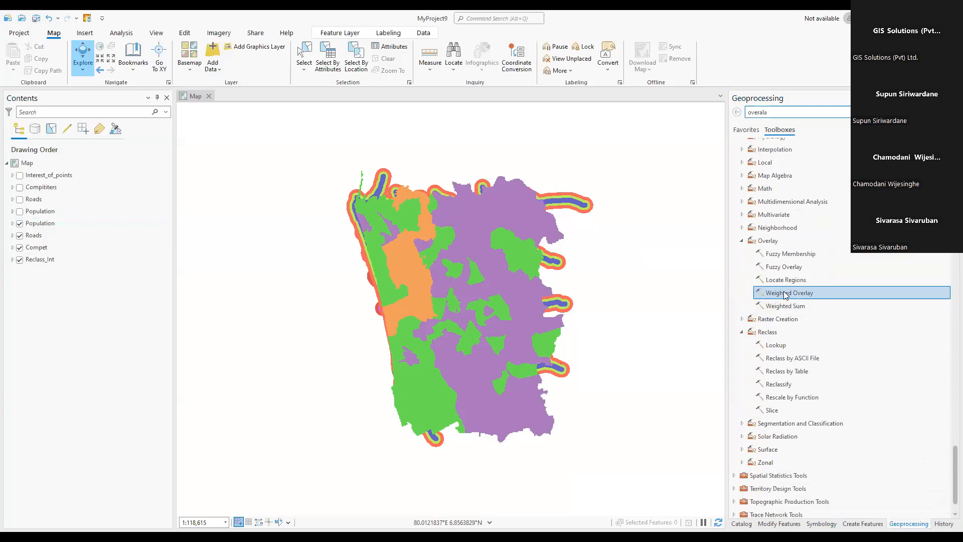
double_click(786, 293)
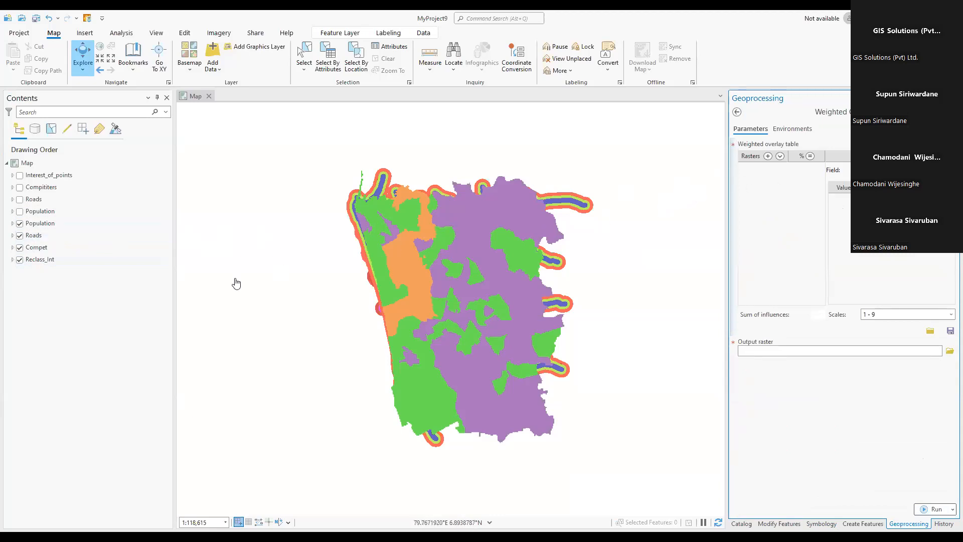
click(781, 157)
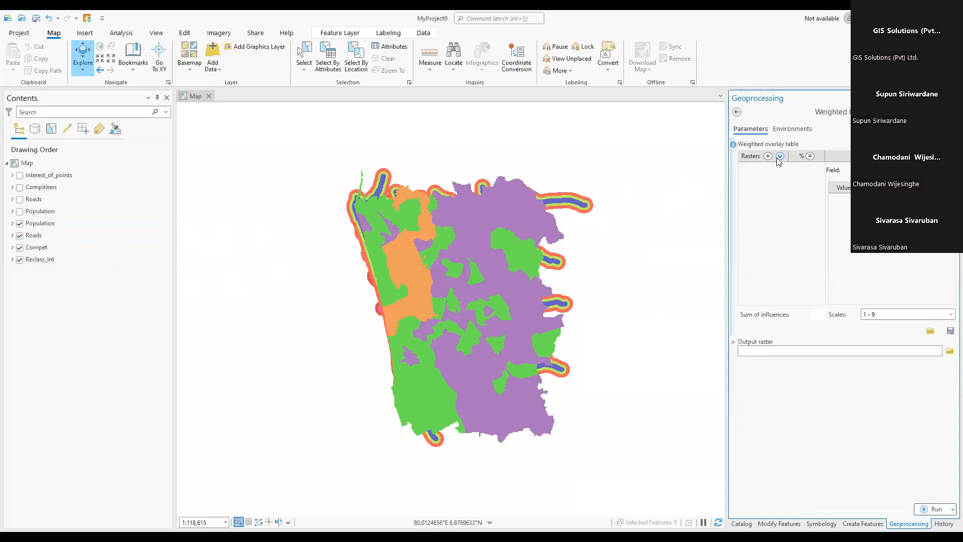
click(747, 165)
click(747, 173)
click(748, 182)
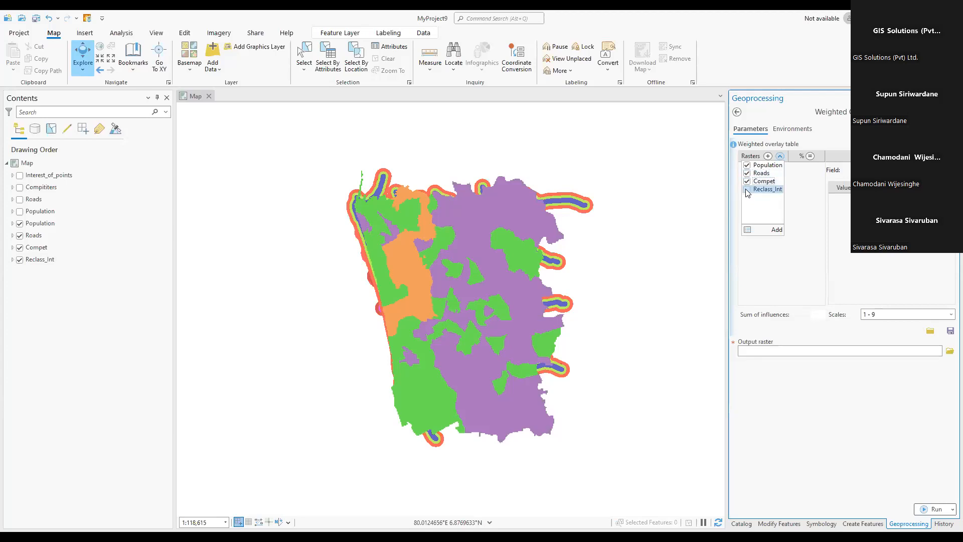
click(775, 230)
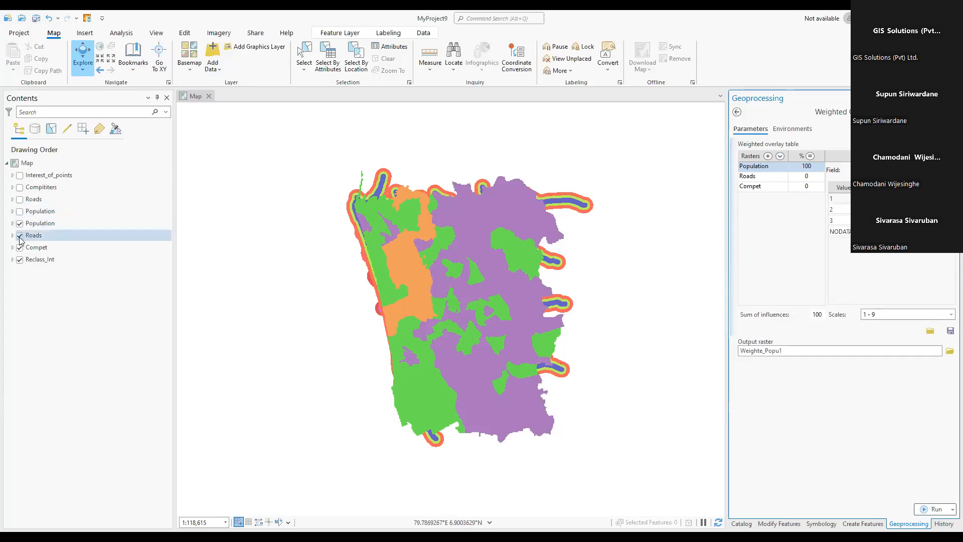
- Expand the Population raster's legend and examine where its three classes lie on the map
scroll(405, 287, up, 2)
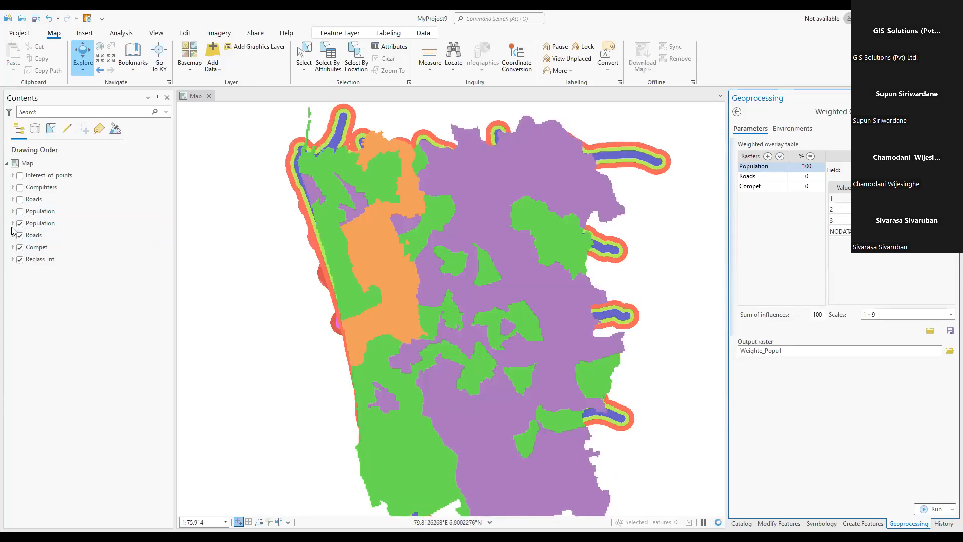
click(13, 224)
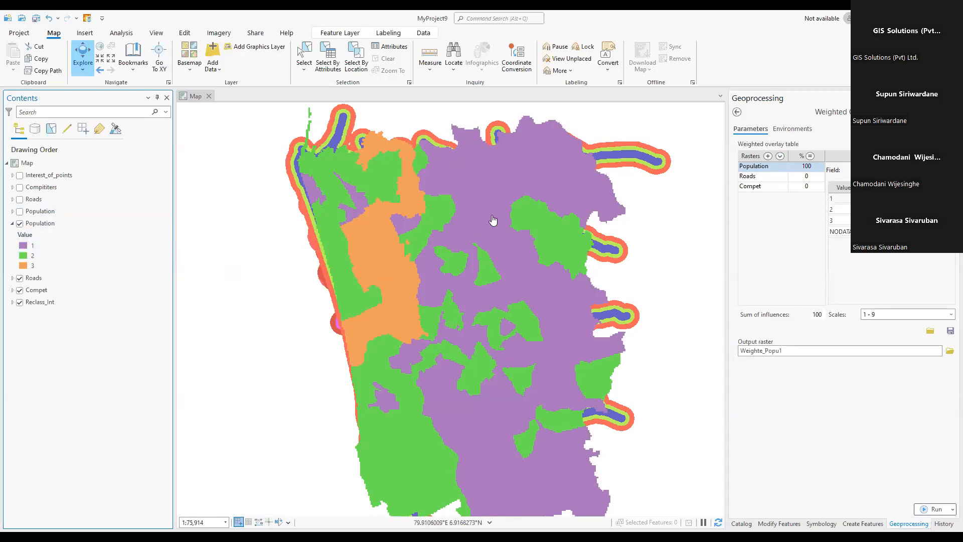
scroll(493, 219, down, 2)
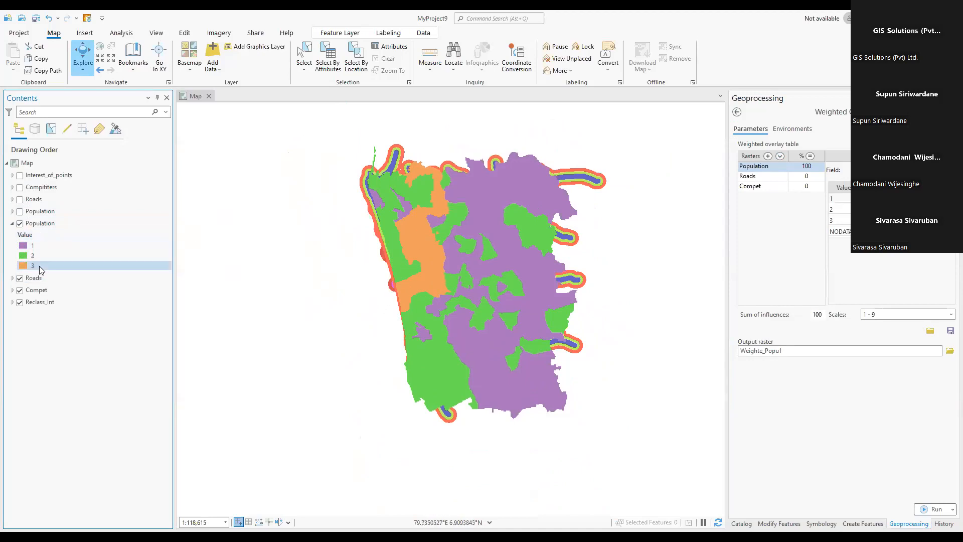
scroll(421, 252, up, 1)
scroll(421, 252, up, 2)
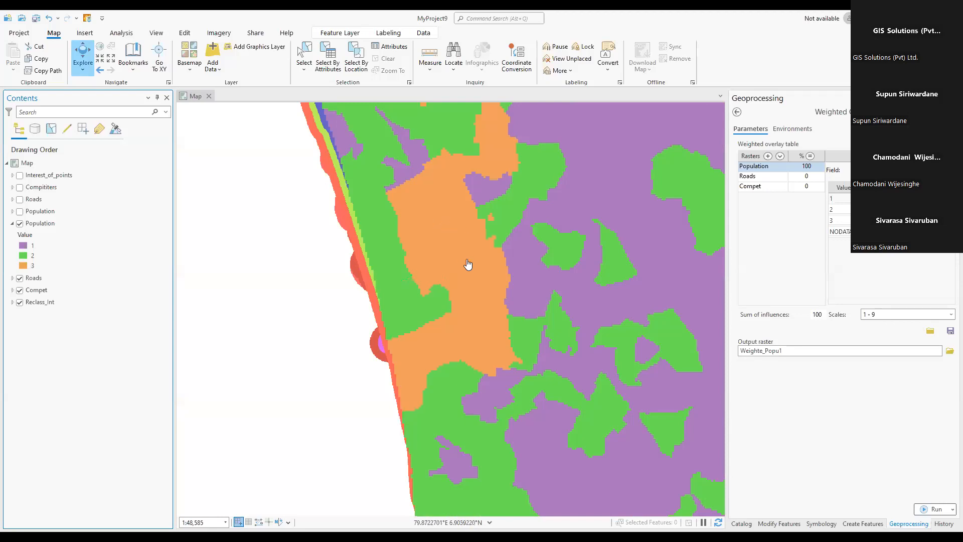
scroll(460, 263, down, 1)
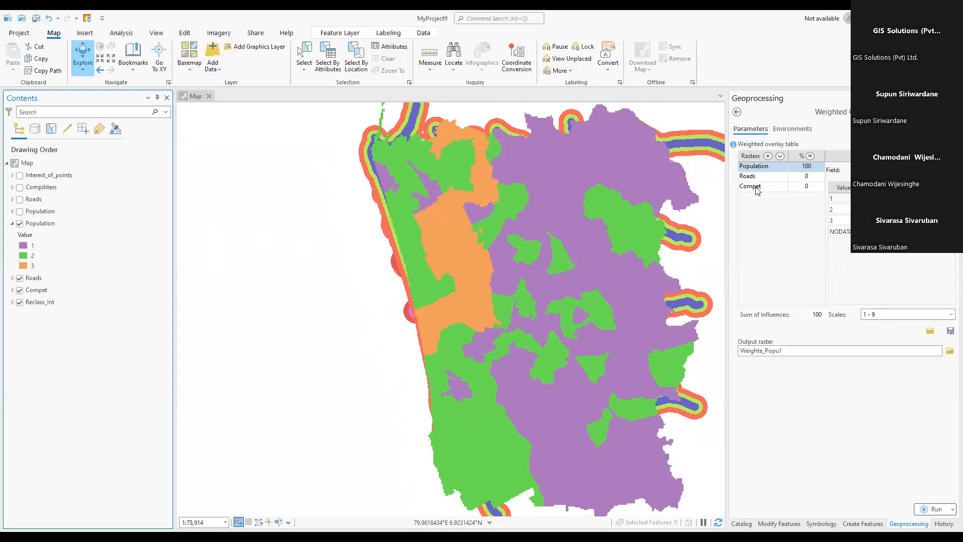
- Add the remaining Reclass_Int raster to the weighted overlay table and set the evaluation scale to 1 - 3
click(780, 156)
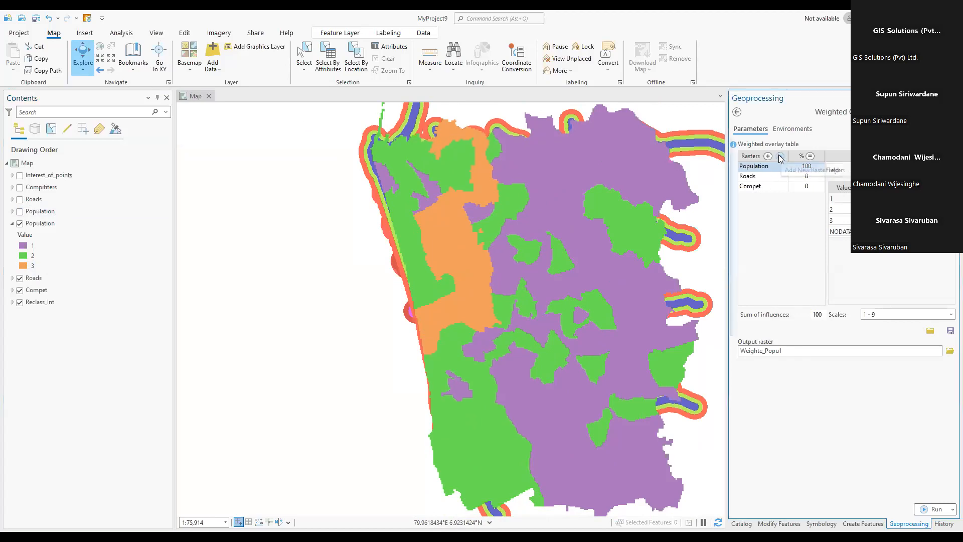
click(747, 189)
click(776, 229)
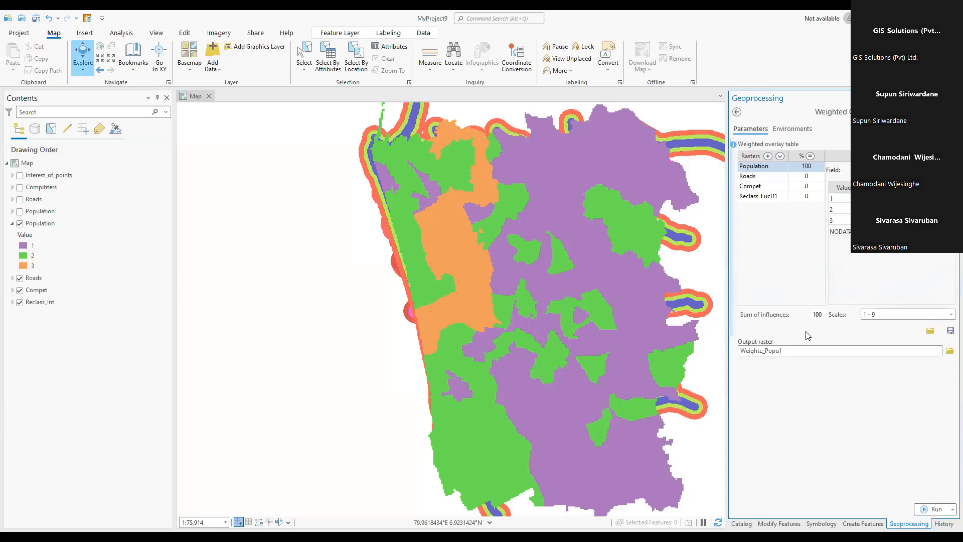
click(950, 315)
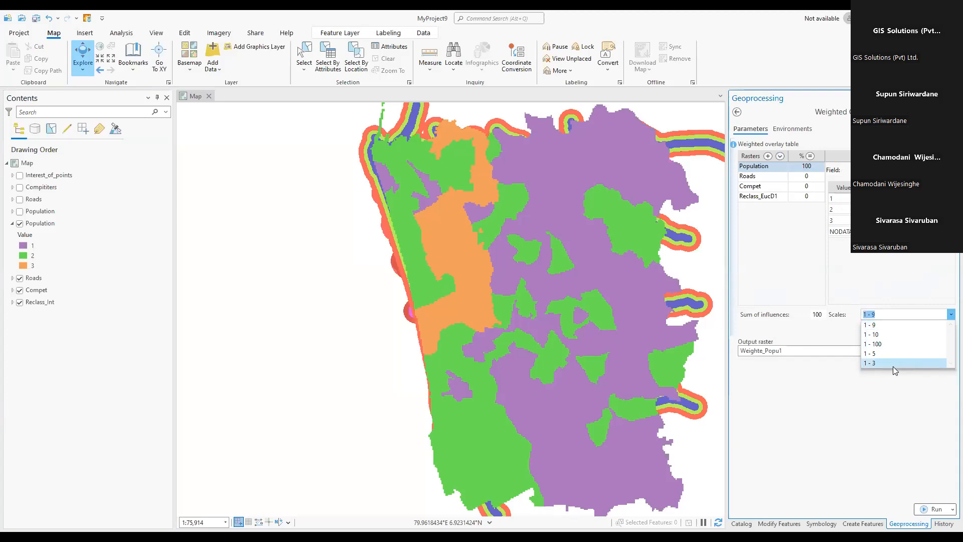
click(893, 366)
click(950, 315)
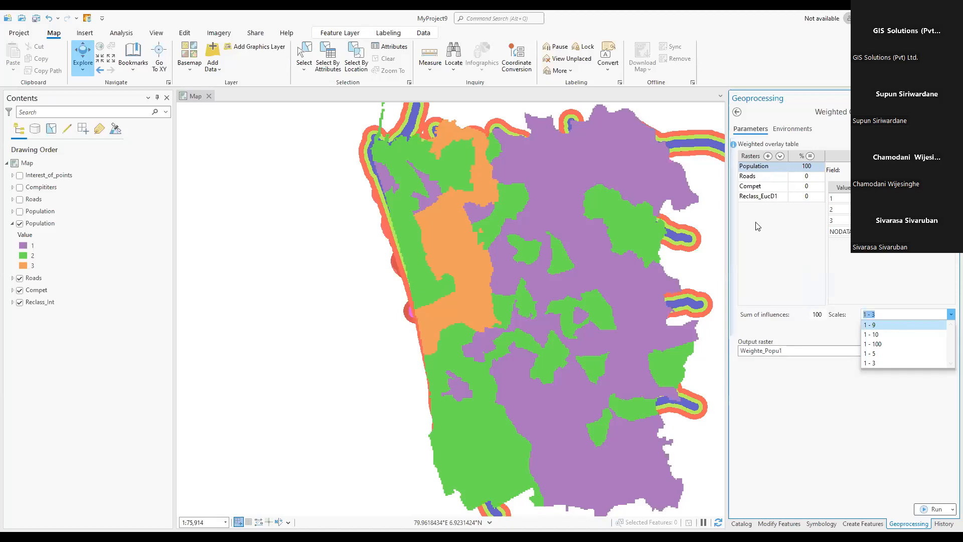
- Set the influence of the Population raster to 15 percent in the weighted overlay table
click(800, 172)
click(801, 167)
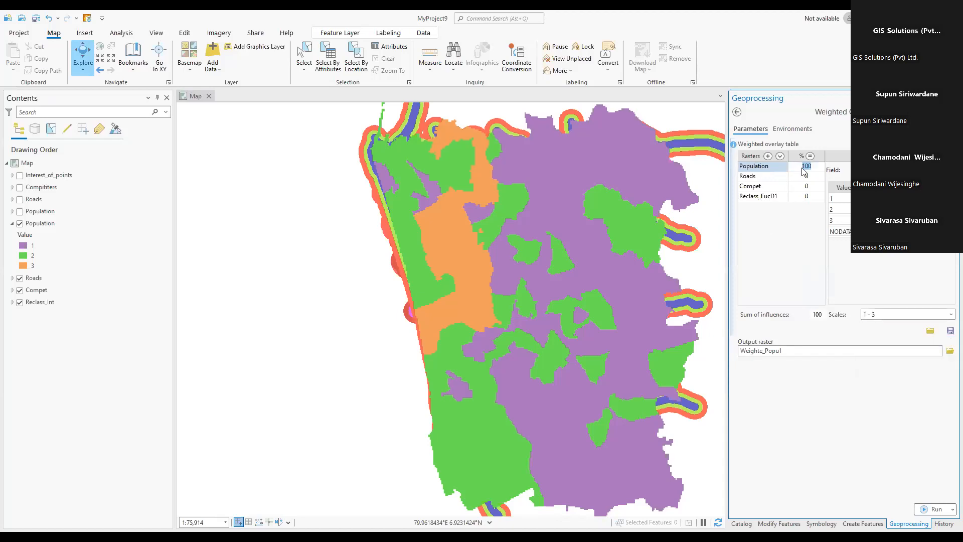
text(5)
click(807, 176)
key(Return)
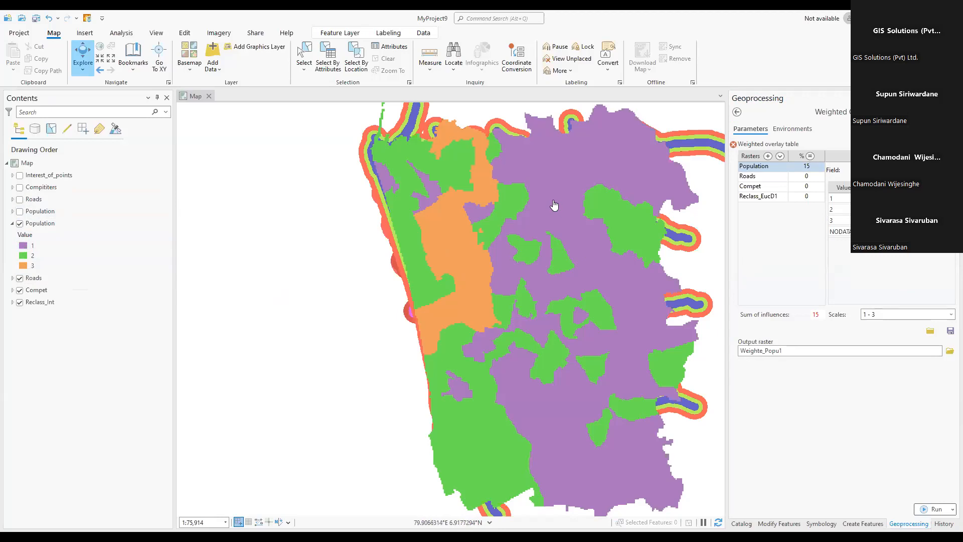
- Set the Roads raster's influence to 25 percent and hide the Population raster to inspect the Roads classes against their legend
click(805, 178)
click(807, 175)
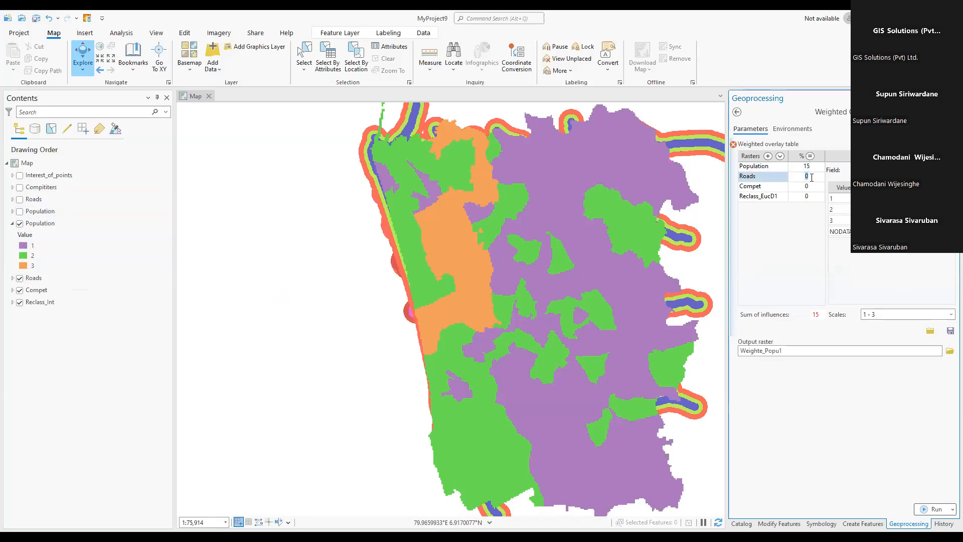
text(25)
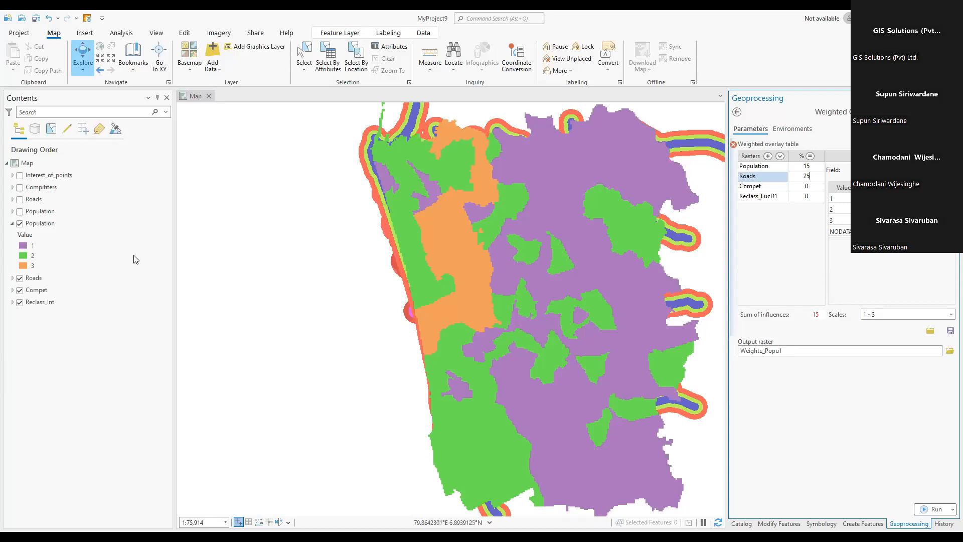
click(12, 224)
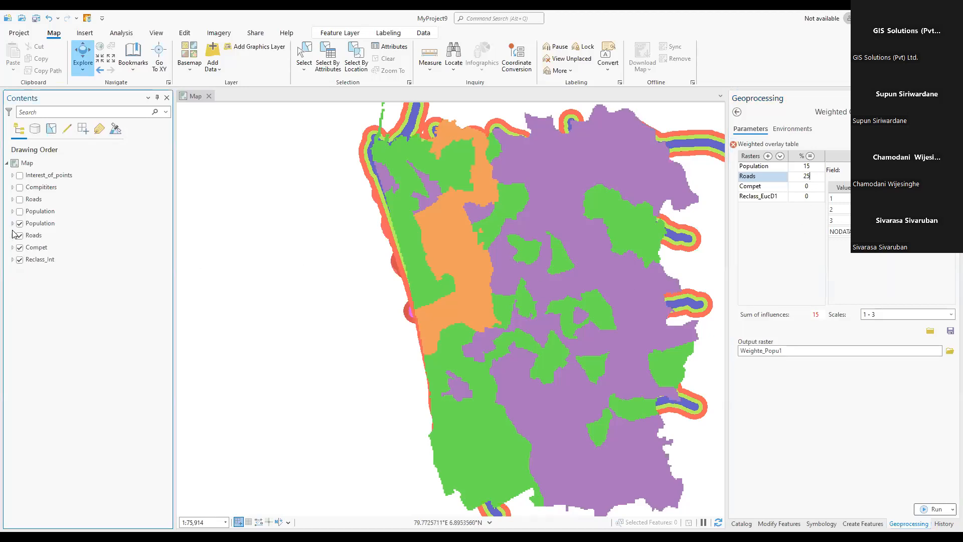
click(12, 235)
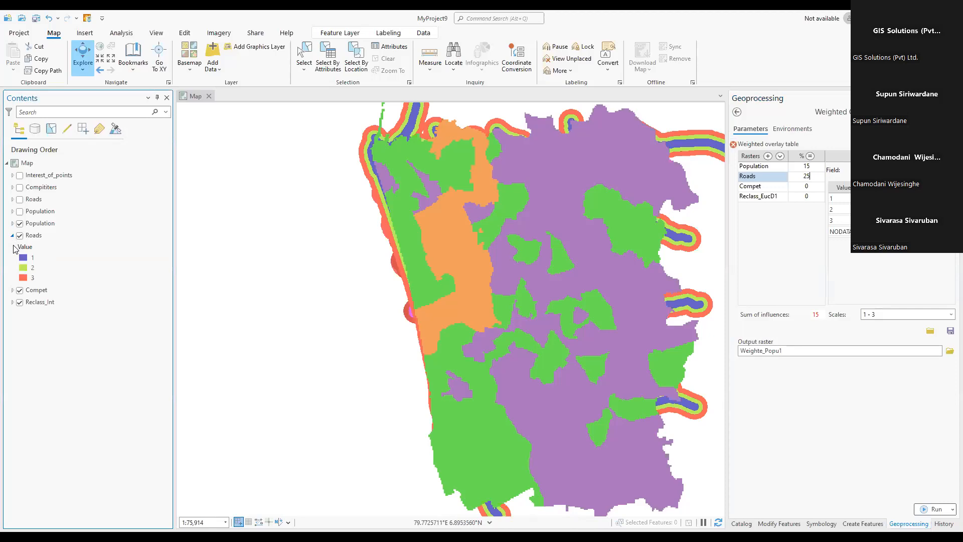
click(19, 224)
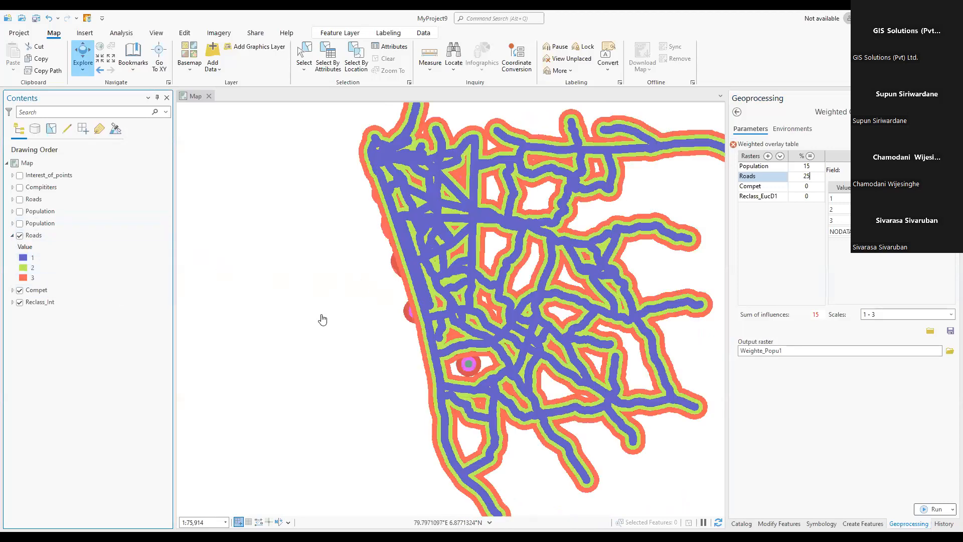
scroll(395, 318, up, 1)
scroll(395, 318, up, 3)
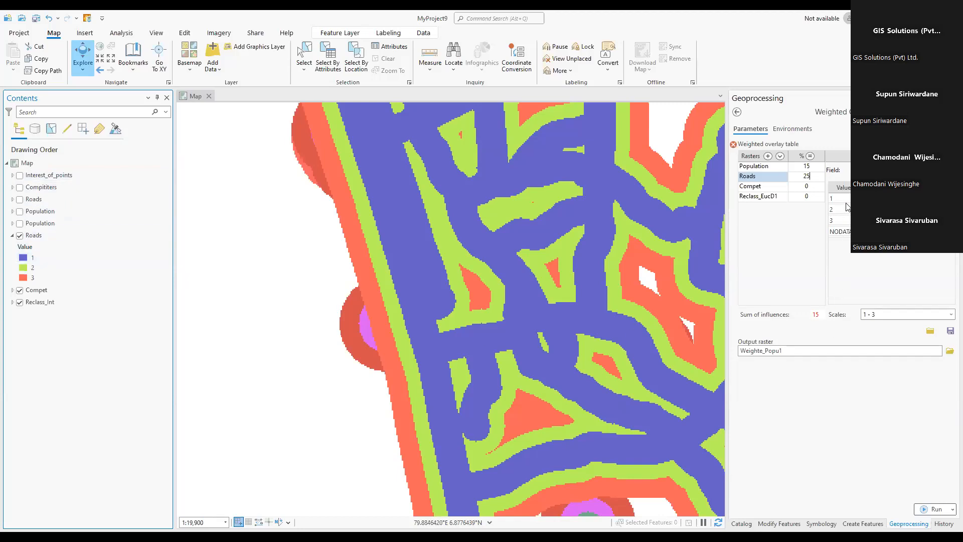
key(Return)
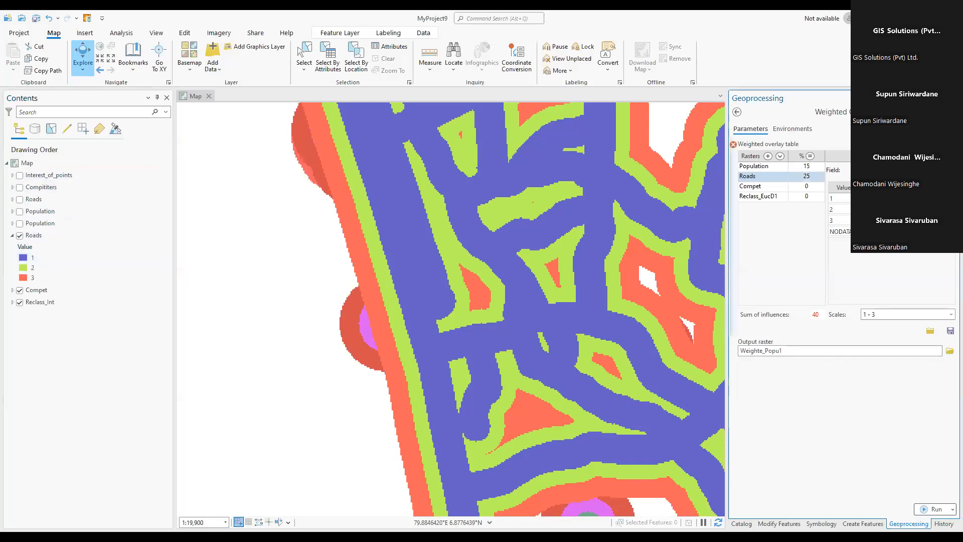
- Check the available scale values for the Roads classes without choosing a different one
click(899, 220)
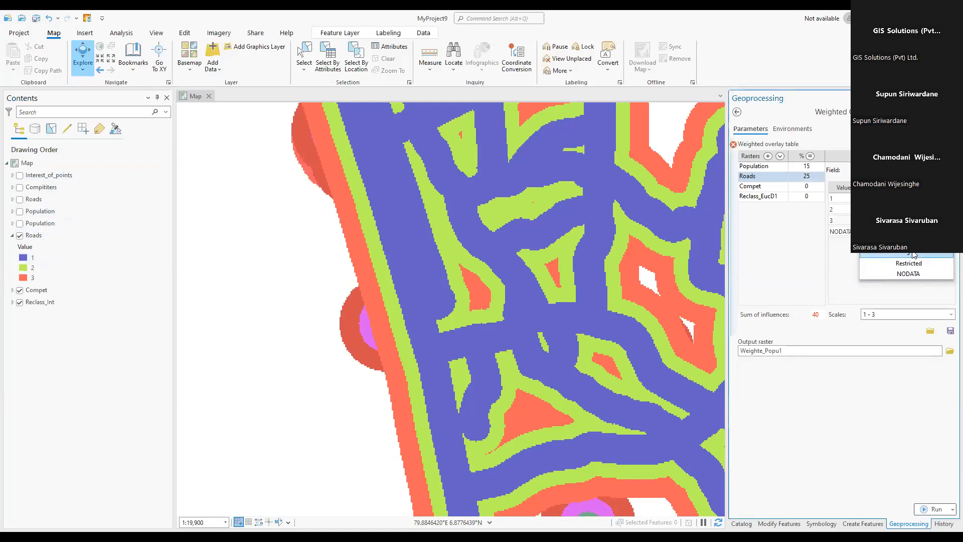
key(Escape)
key(alt+Down)
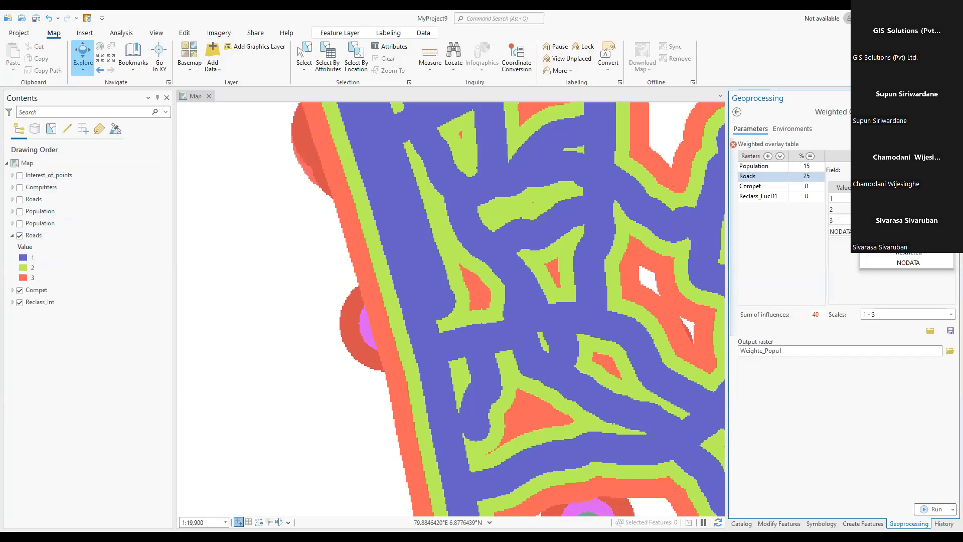
key(Escape)
- Set the Compet raster's influence to 10 percent and check the scale value choices for its classes
click(763, 186)
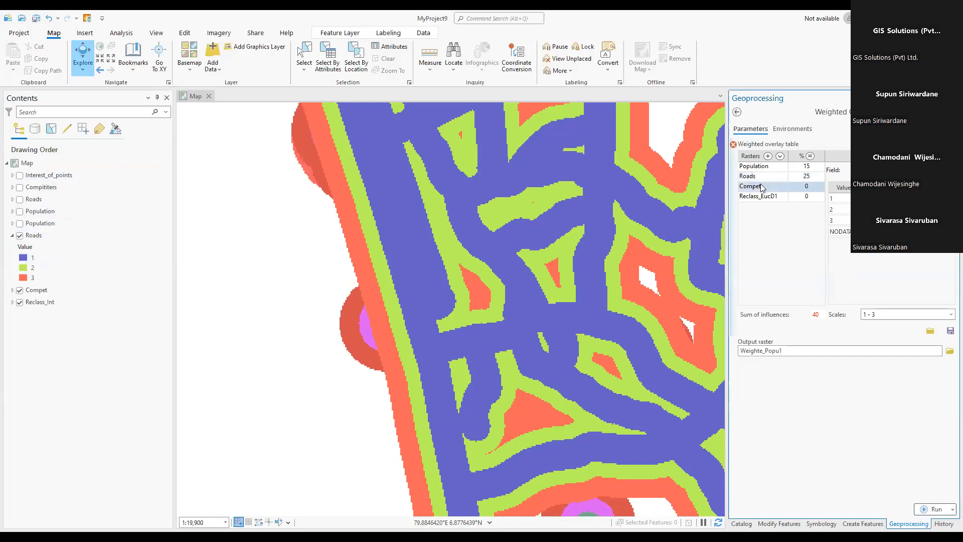
click(807, 187)
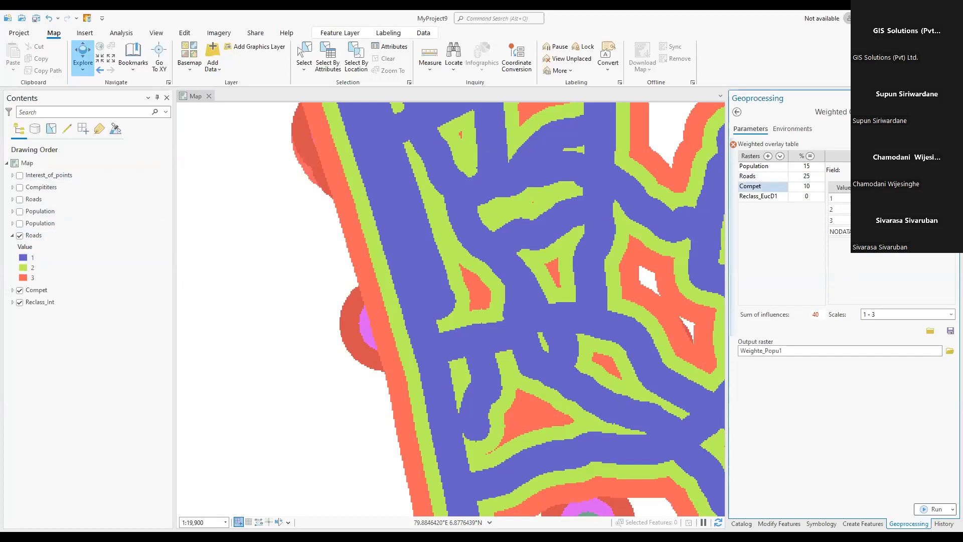
key(Return)
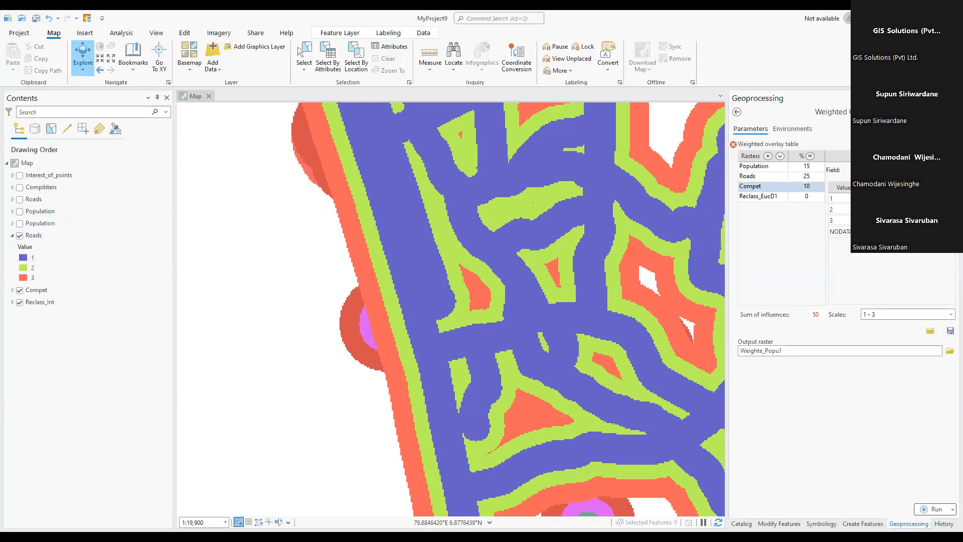
click(914, 221)
click(914, 255)
- Set the influence of Reclass_EucD1 to 50 percent and run Weighted Overlay with the output raster Weighte_Popu1
click(754, 198)
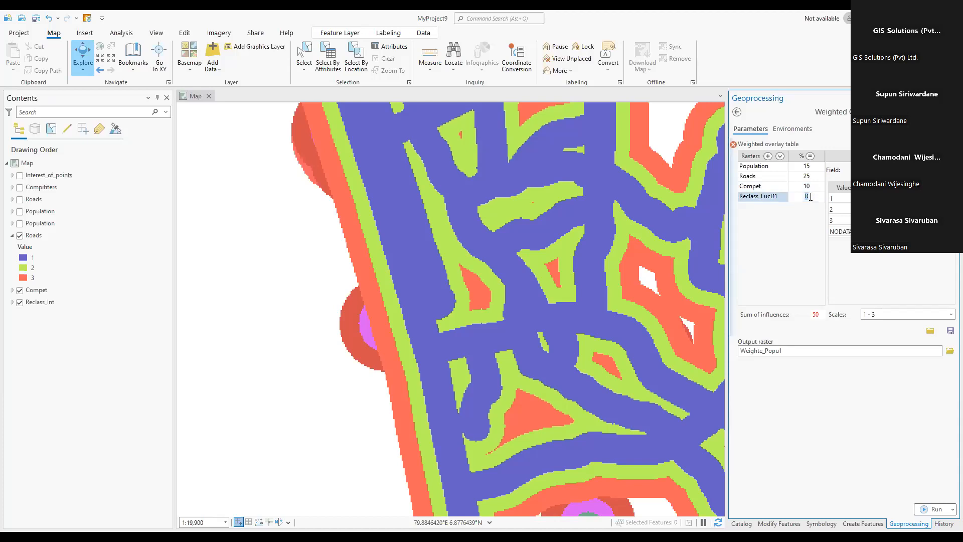
text(50)
click(798, 327)
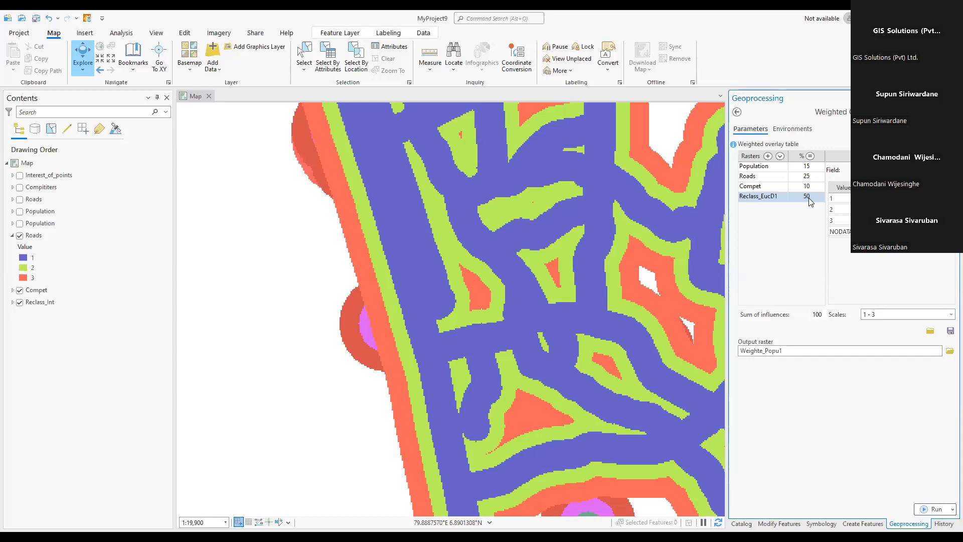
click(936, 509)
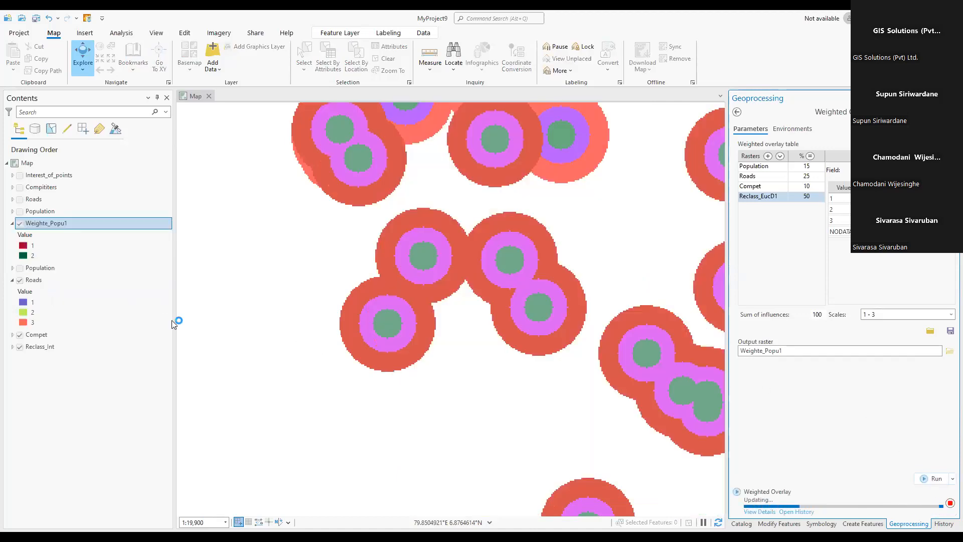
- Hide the Roads, Compet and Reclass_Int rasters and inspect the Weighte_Popu1 overlay result alone on the map
click(19, 280)
click(19, 334)
click(20, 347)
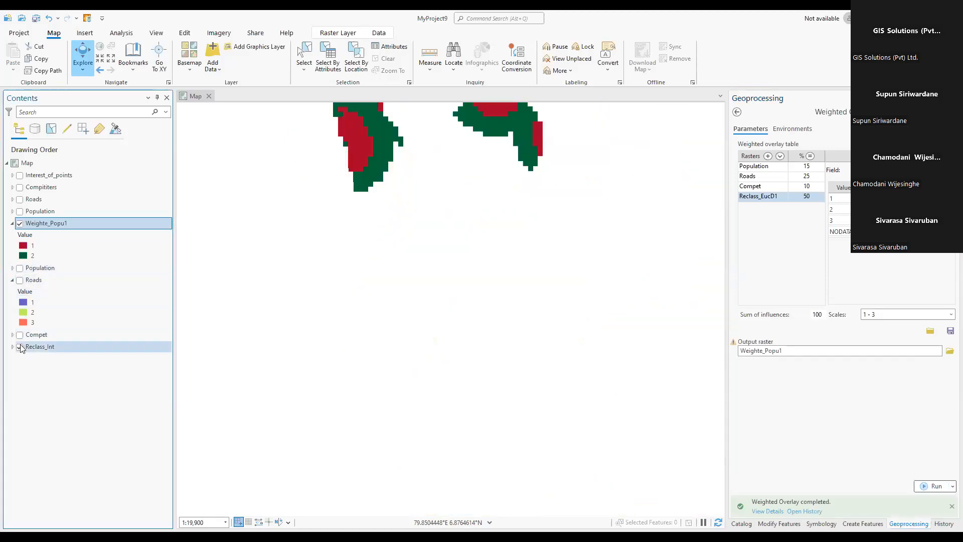
scroll(377, 289, down, 2)
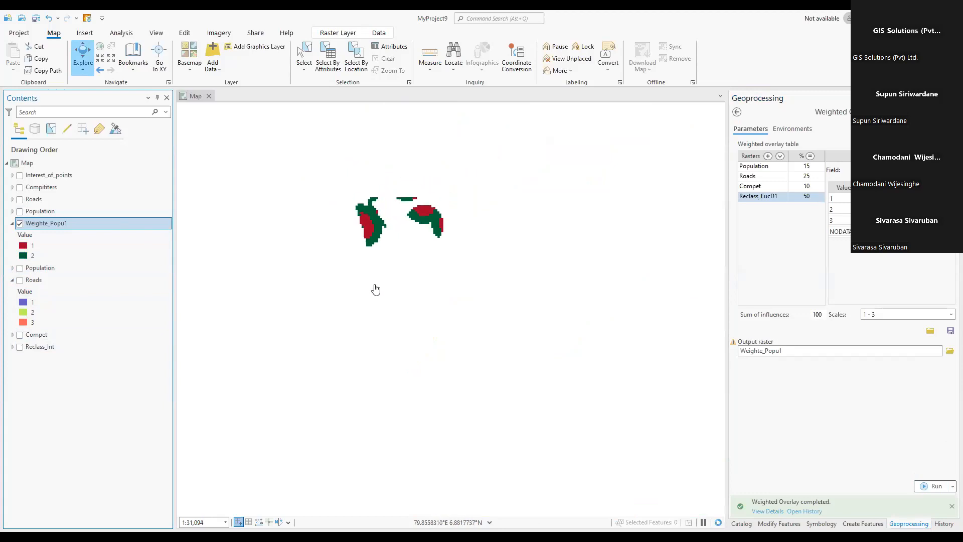
scroll(375, 290, down, 3)
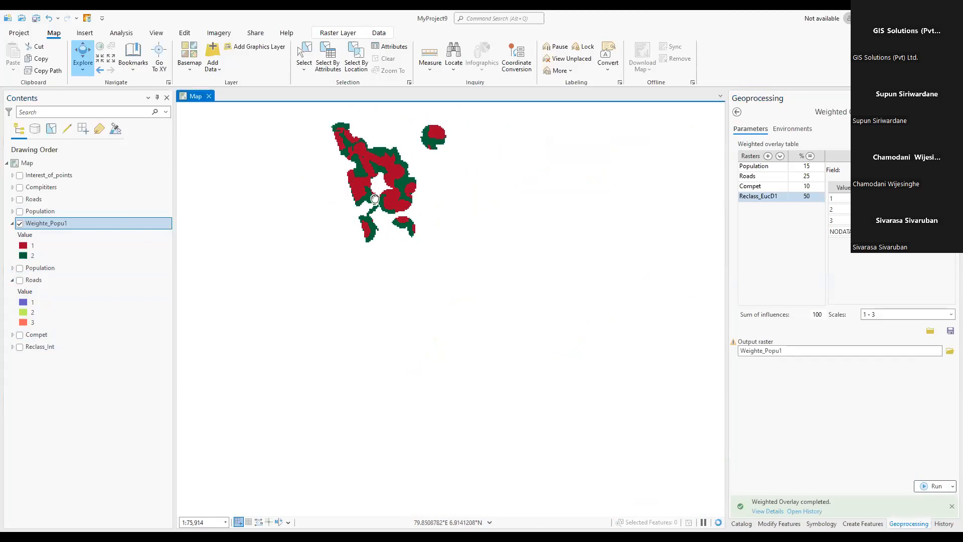
scroll(375, 199, up, 2)
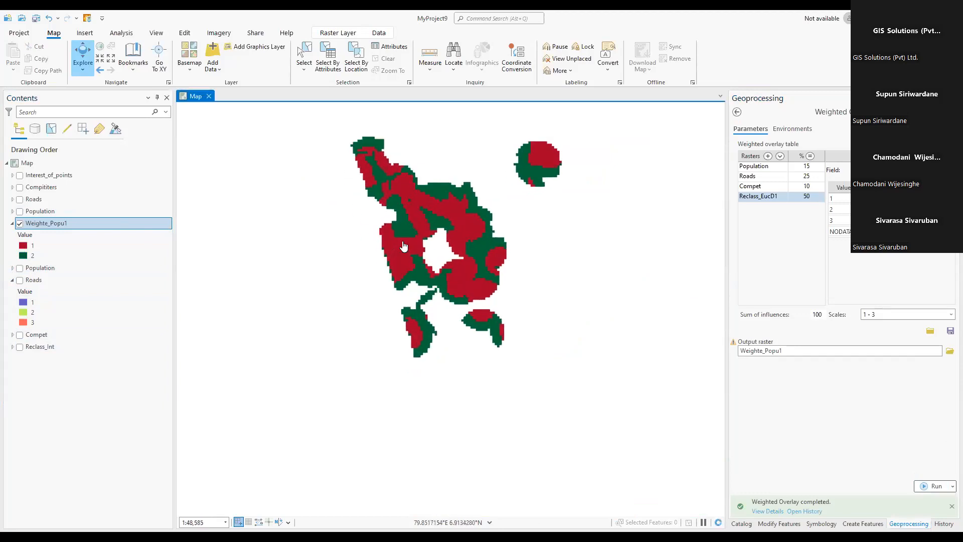
scroll(404, 246, up, 2)
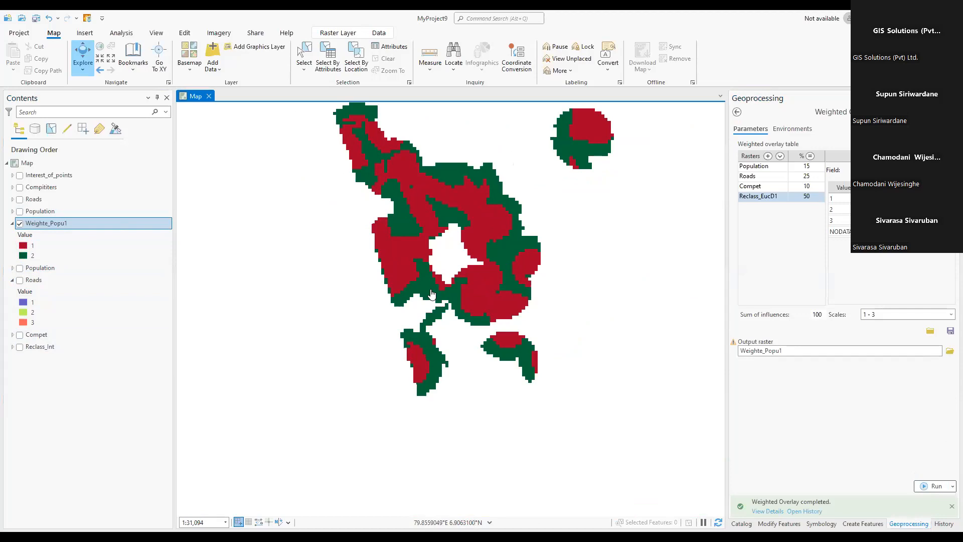
scroll(431, 293, down, 2)
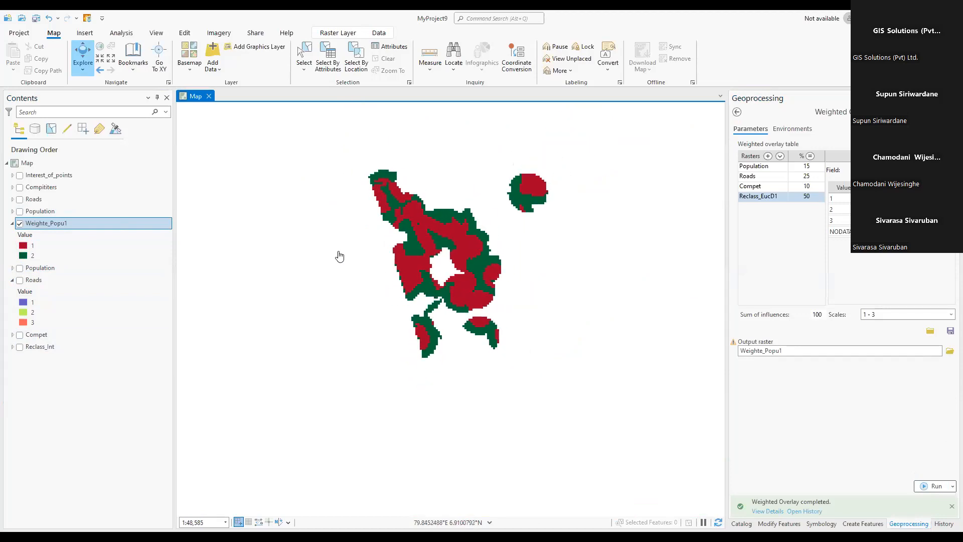
click(194, 73)
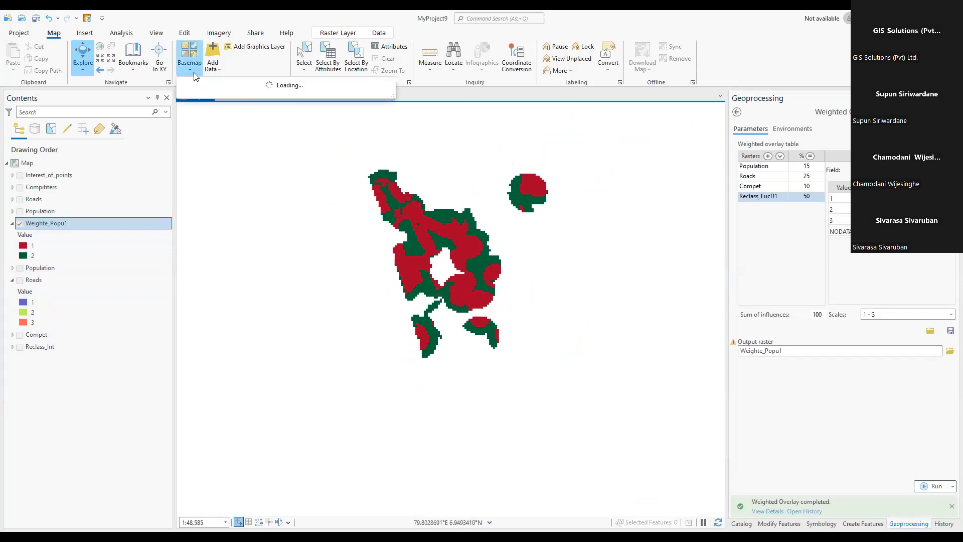
click(191, 69)
click(190, 71)
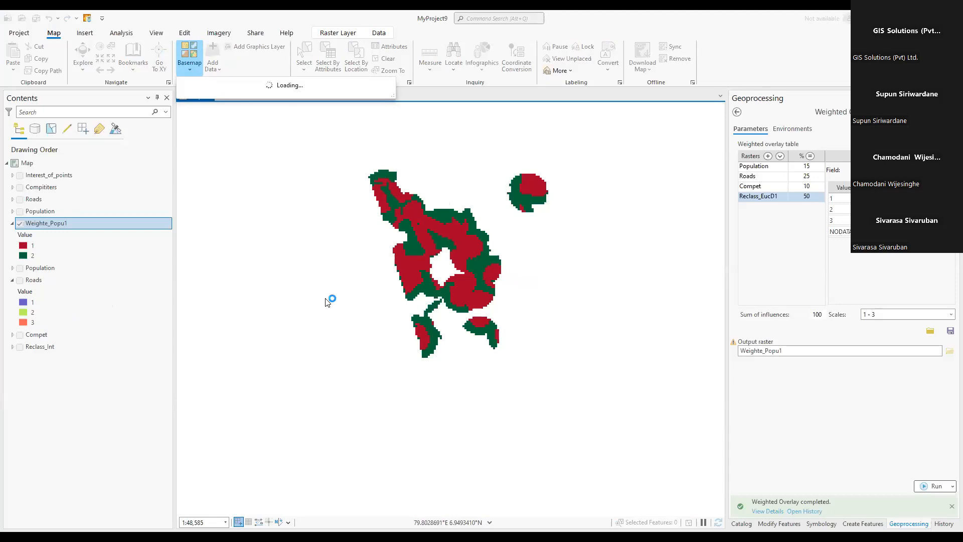
scroll(328, 300, down, 2)
click(346, 287)
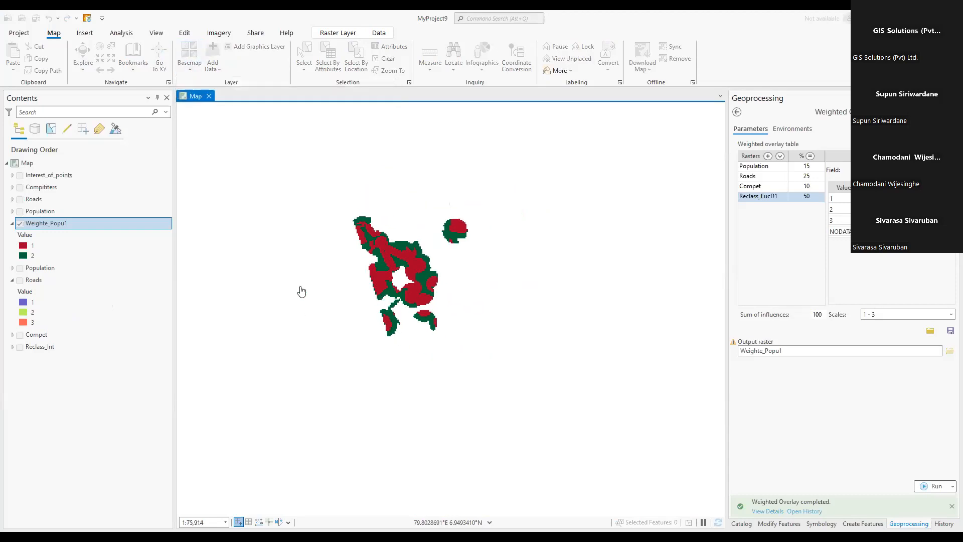
- Show the Population polygon layer and move Weighte_Popu1 above all other layers in the drawing order
click(20, 223)
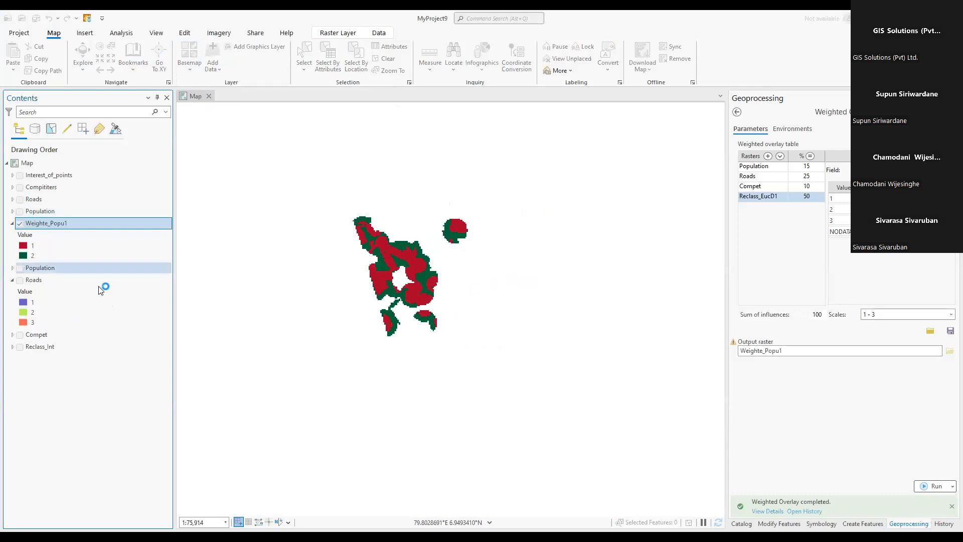
scroll(395, 289, up, 2)
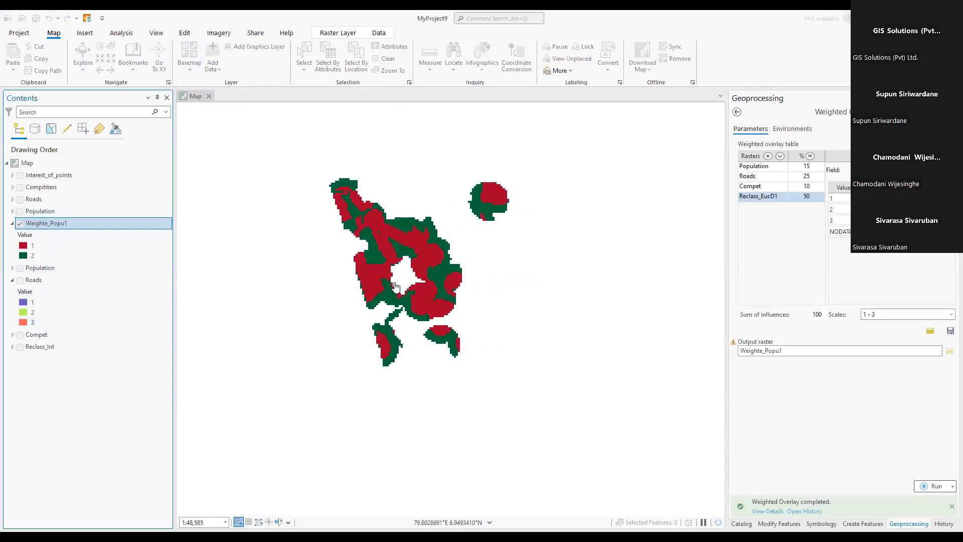
scroll(362, 280, up, 2)
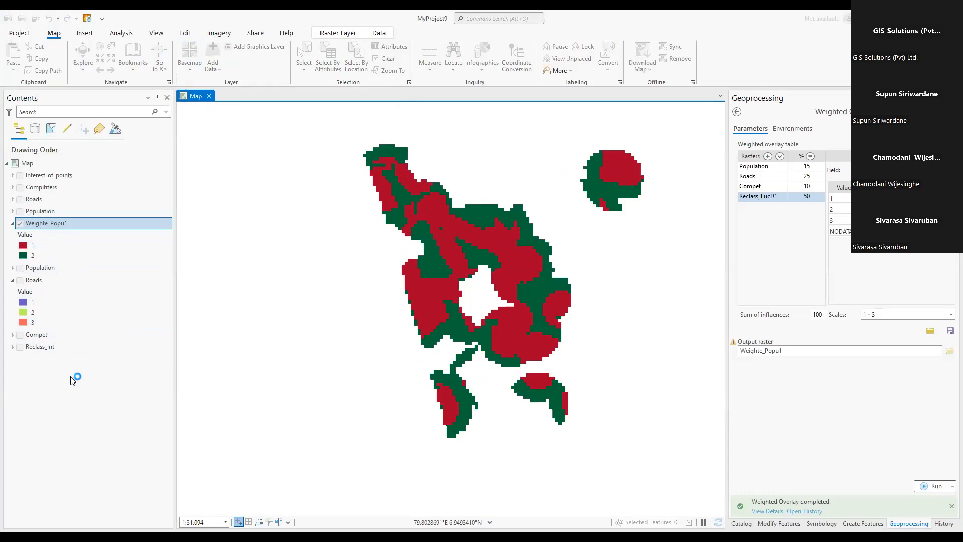
drag(450, 277, 440, 277)
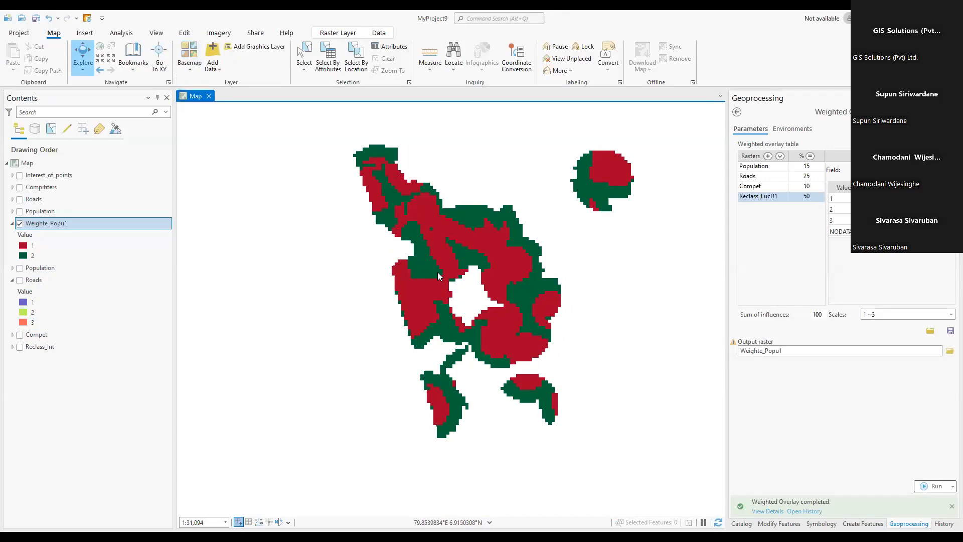
click(21, 212)
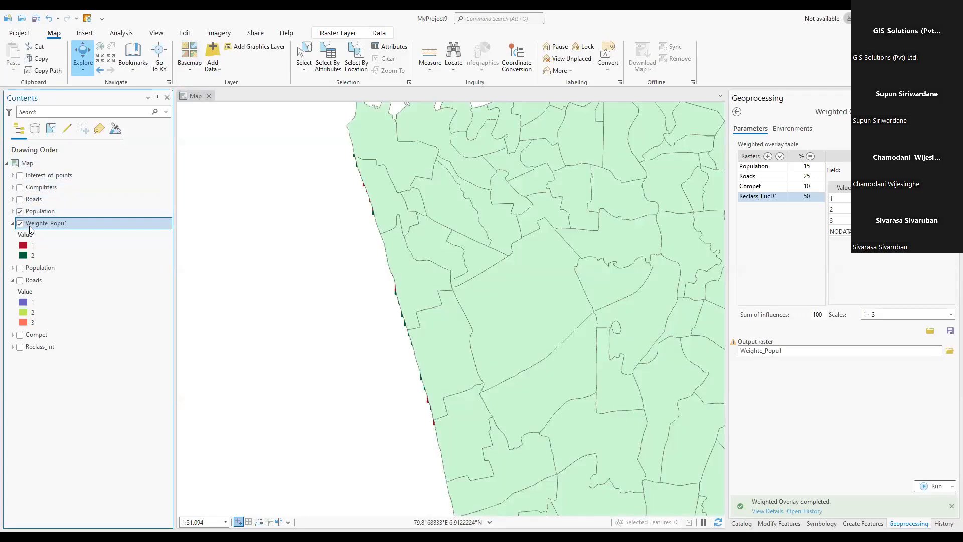
drag(35, 191, 36, 170)
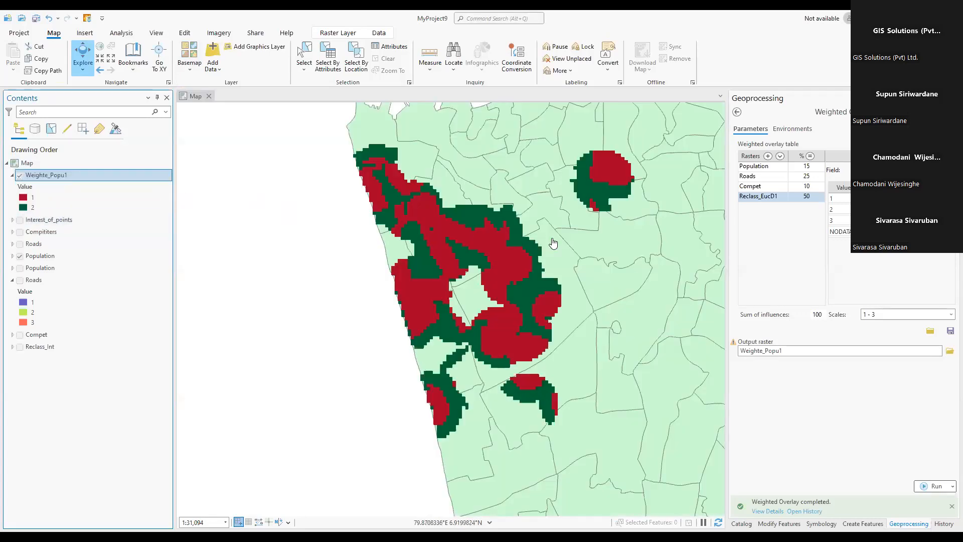
scroll(552, 245, down, 4)
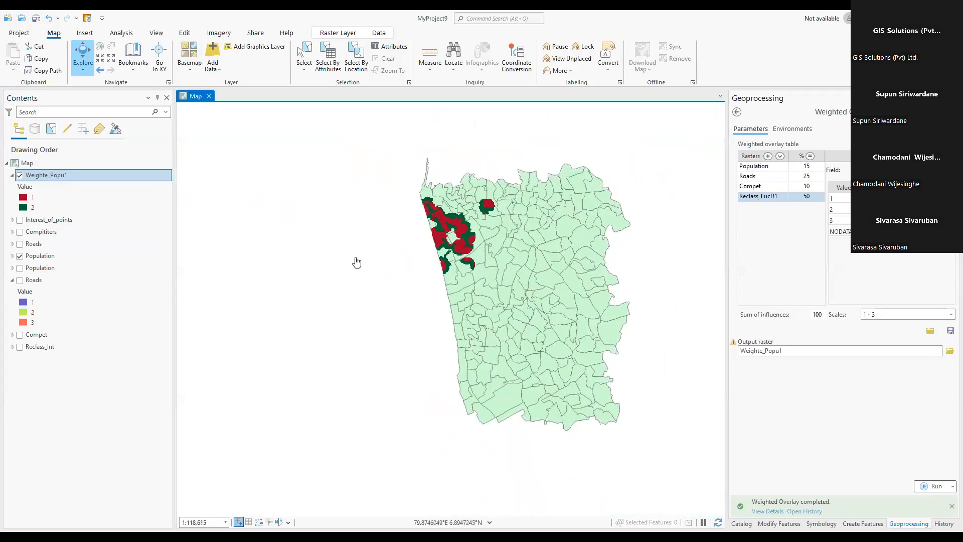
- Show the Interest_of_points layer and symbolize its points with the black Circle 1 symbol
click(21, 220)
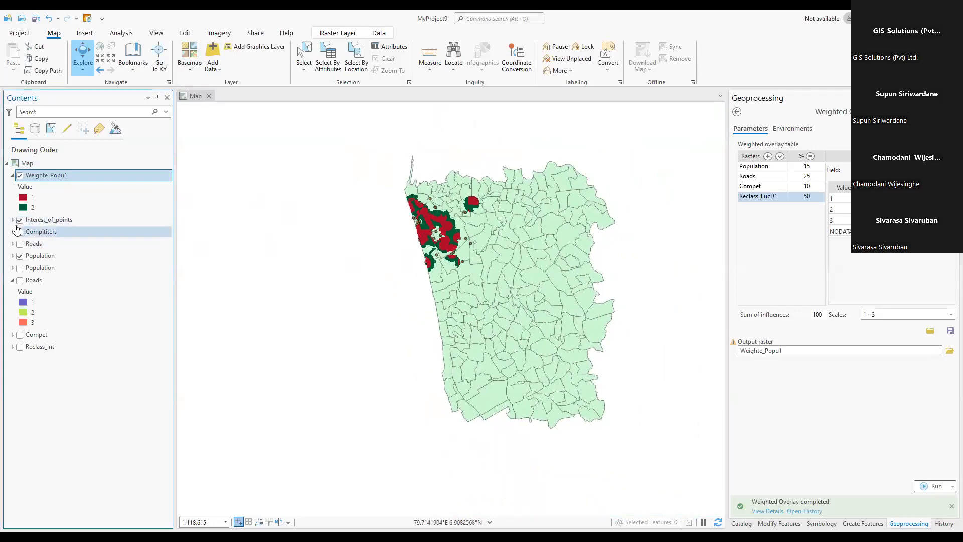
click(12, 220)
click(18, 230)
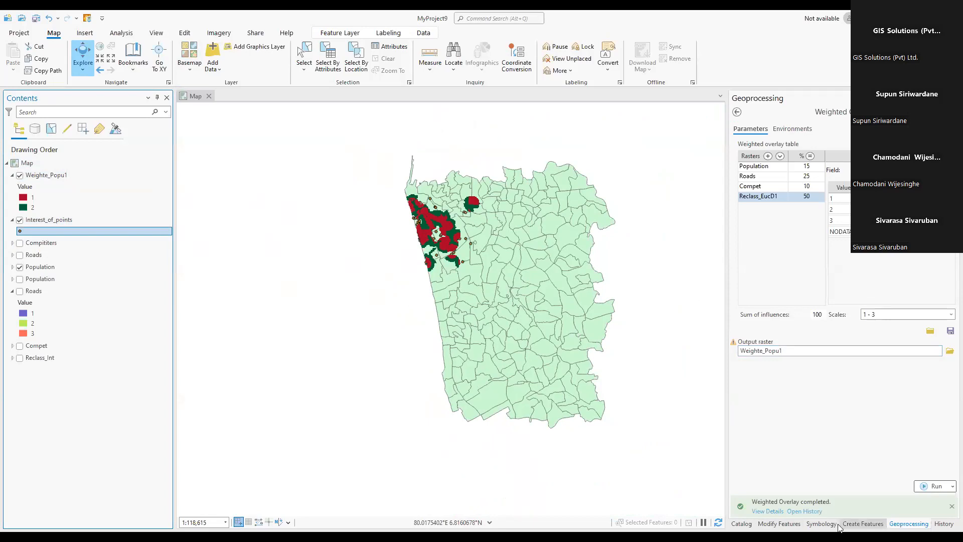
click(781, 163)
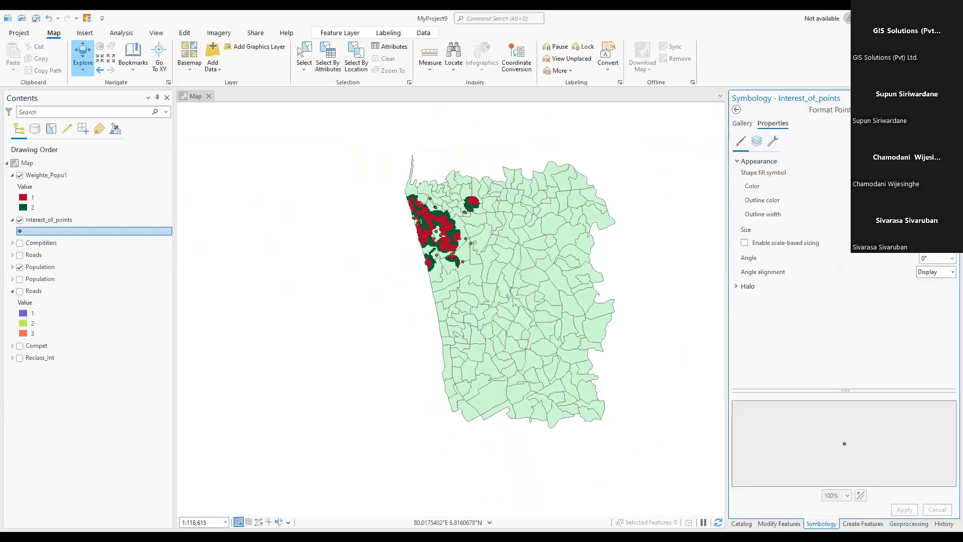
click(743, 124)
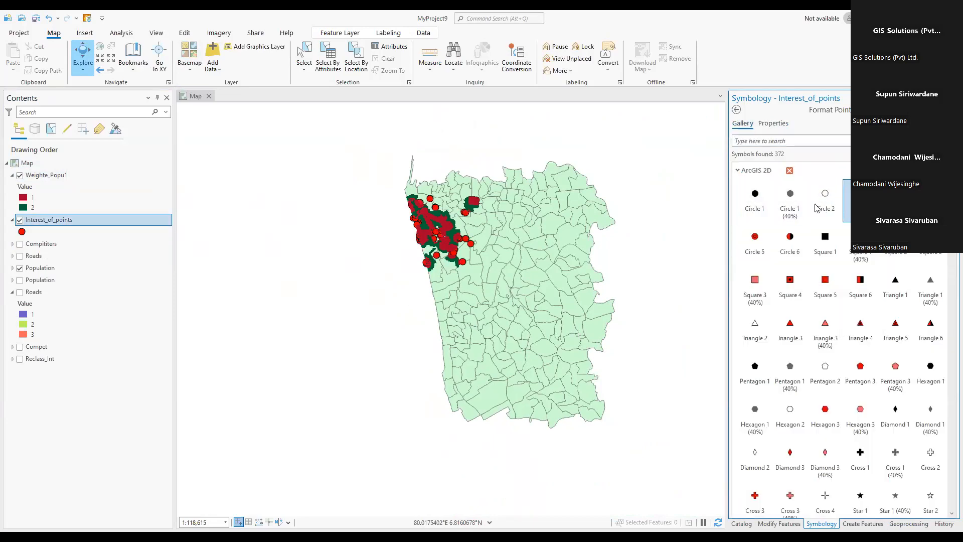
click(751, 193)
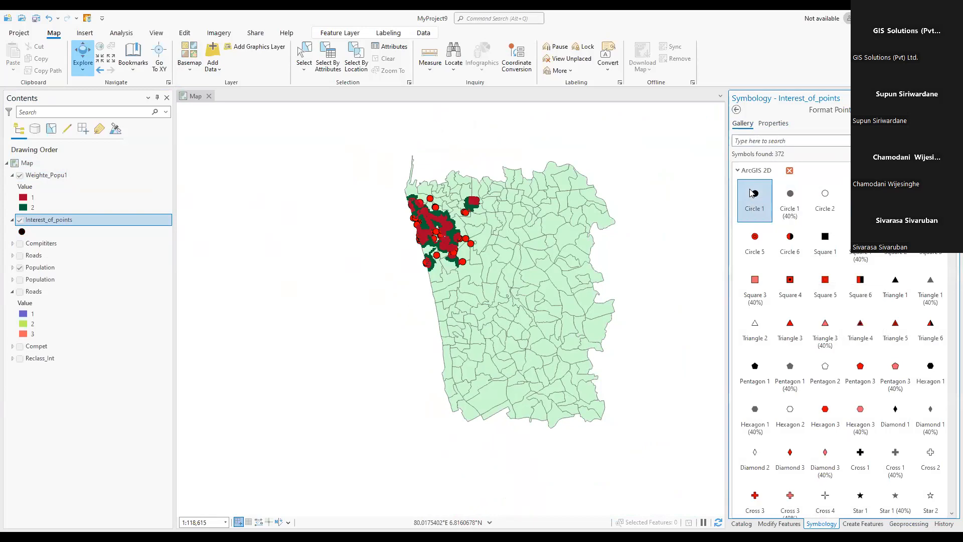
- Show the Compititers layer and symbolize its points with a red square symbol
scroll(461, 239, up, 3)
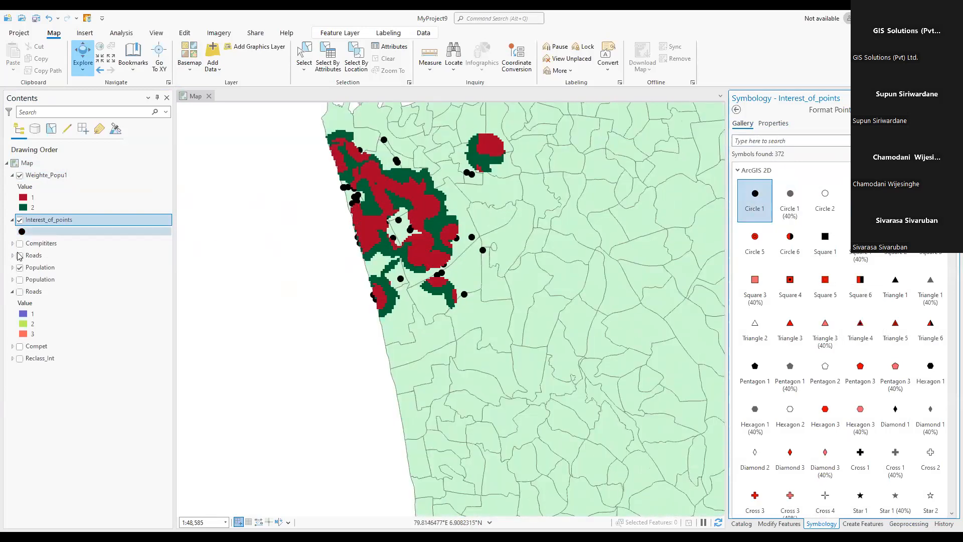
click(19, 244)
scroll(535, 306, down, 2)
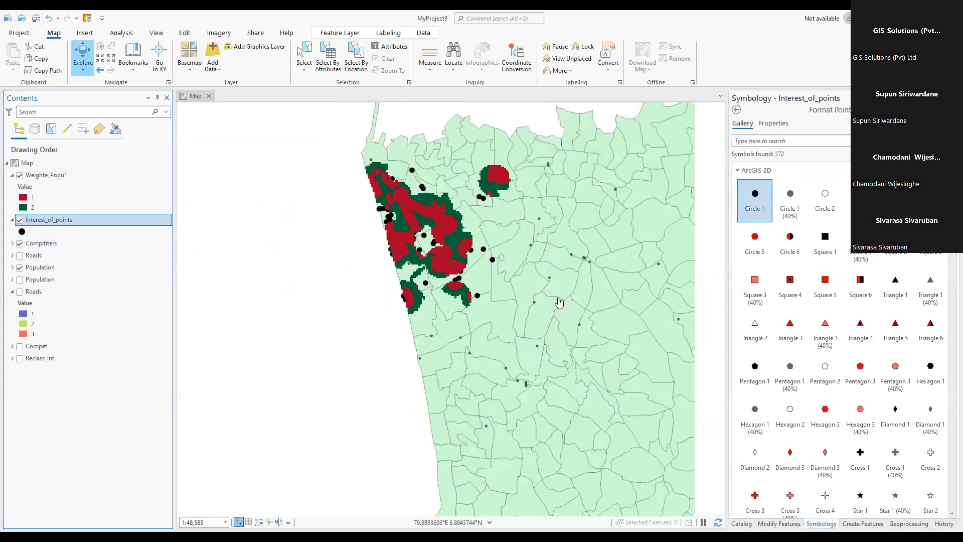
click(13, 244)
click(20, 255)
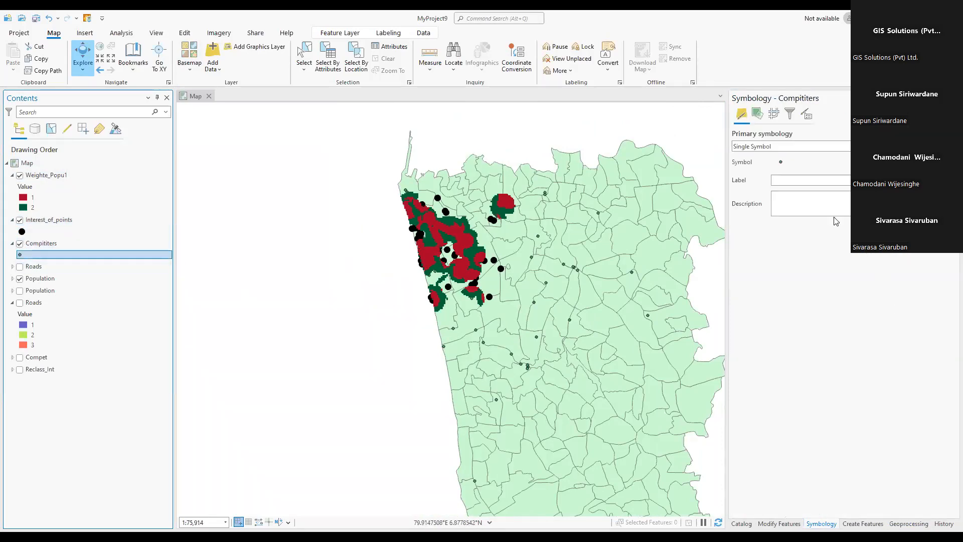
click(781, 163)
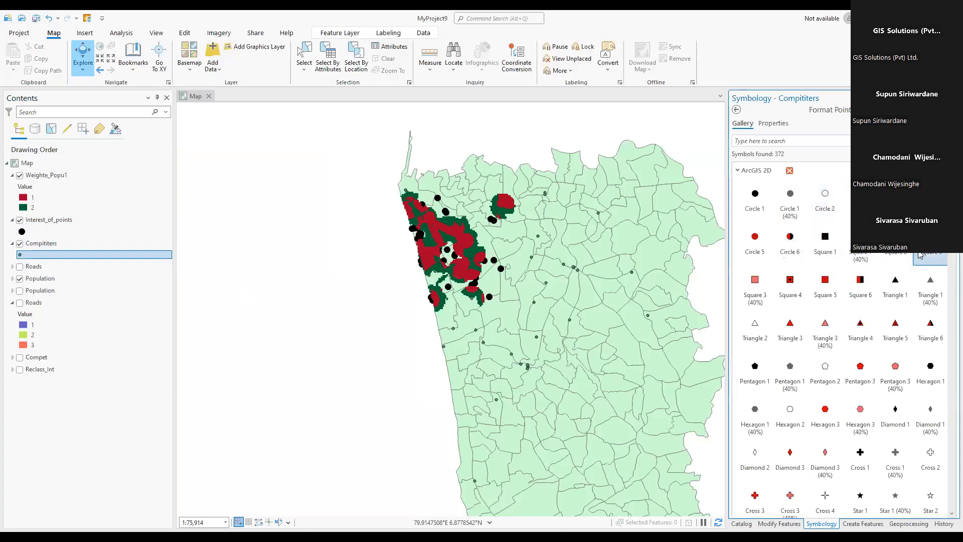
click(825, 281)
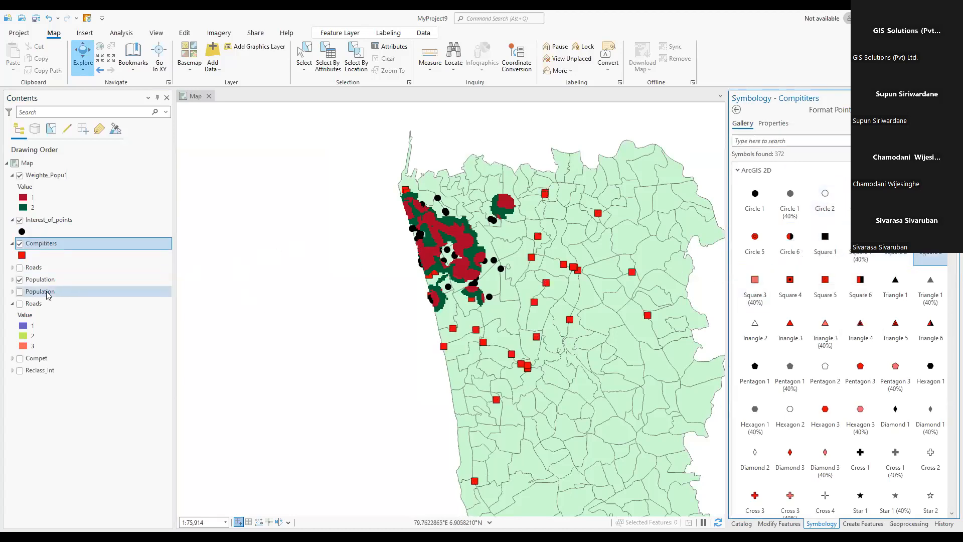
- Show the Roads line layer and expand the class legend of the reclassified Population raster
click(19, 268)
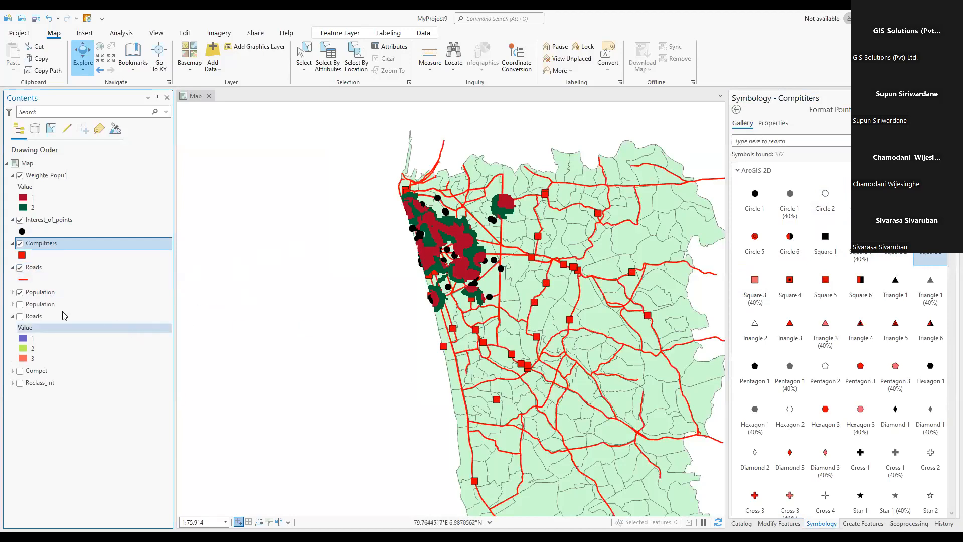
click(12, 304)
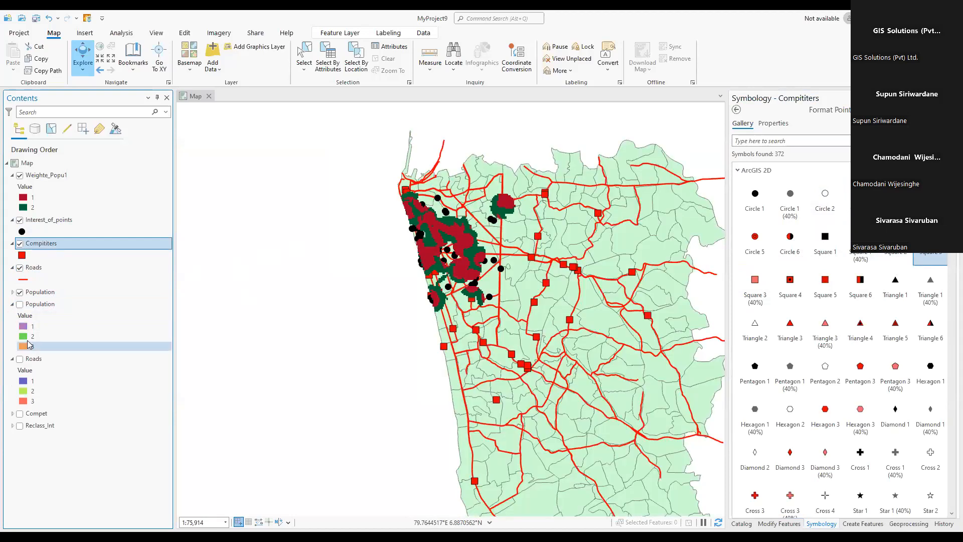
scroll(453, 328, up, 1)
scroll(453, 329, up, 2)
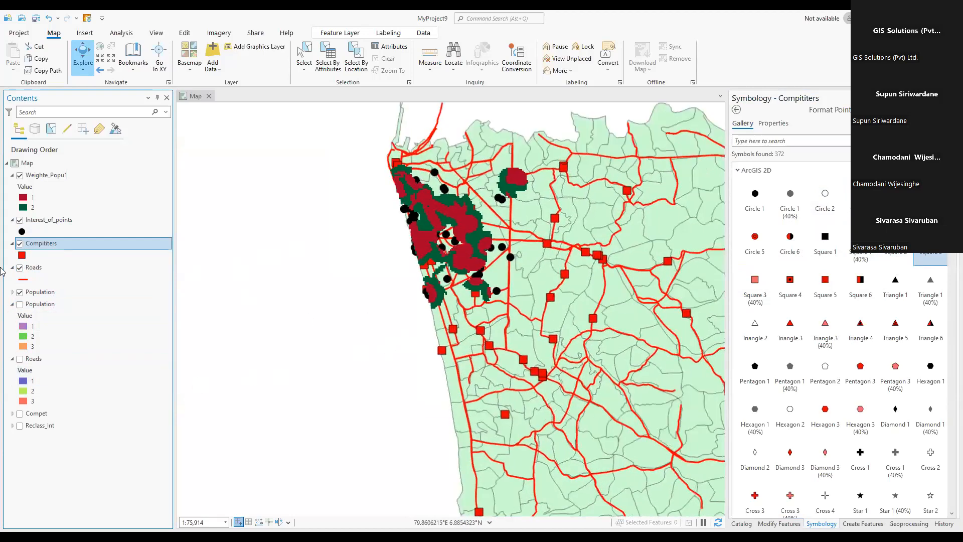
- Symbolize the Population polygons by the TP field with Graduated Colors in 3 classes and expand the layer's legend
click(42, 297)
right_click(42, 297)
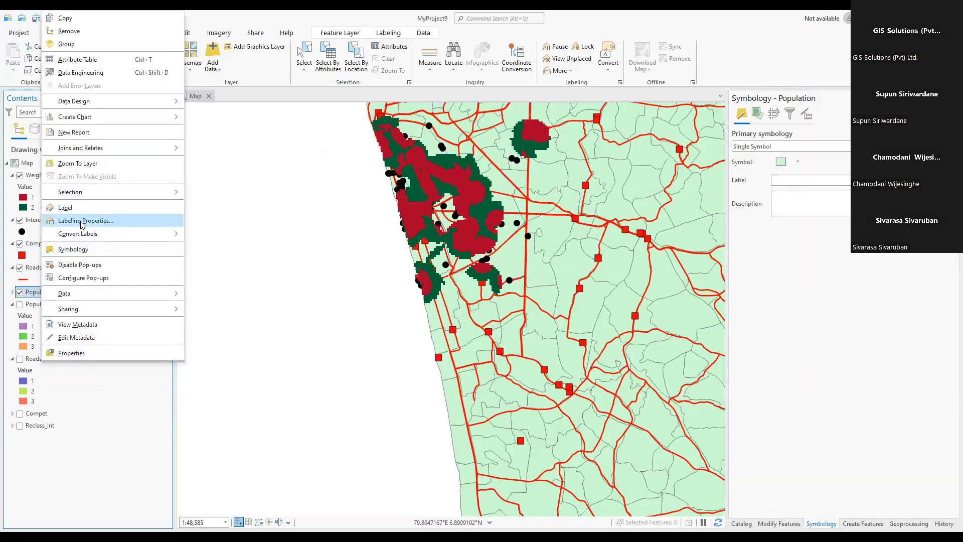
click(81, 249)
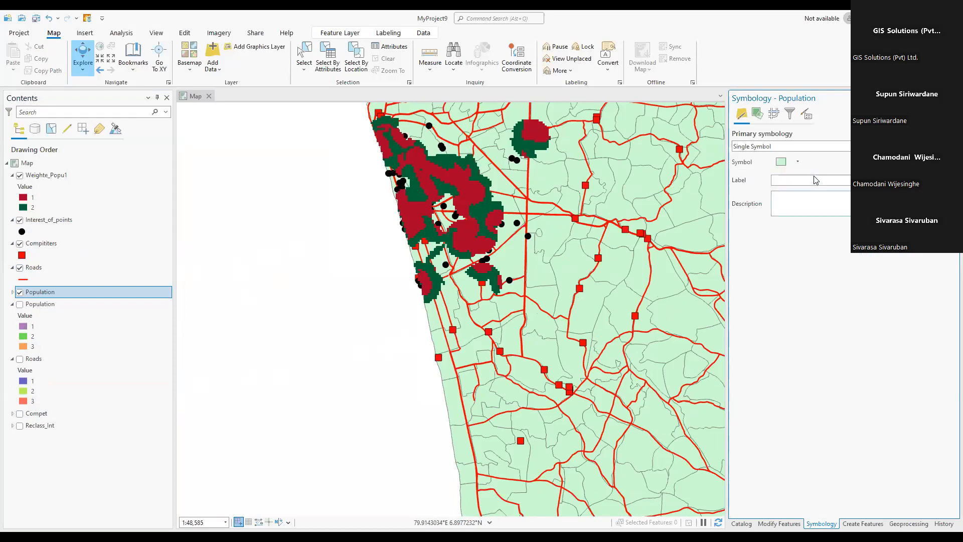
click(908, 147)
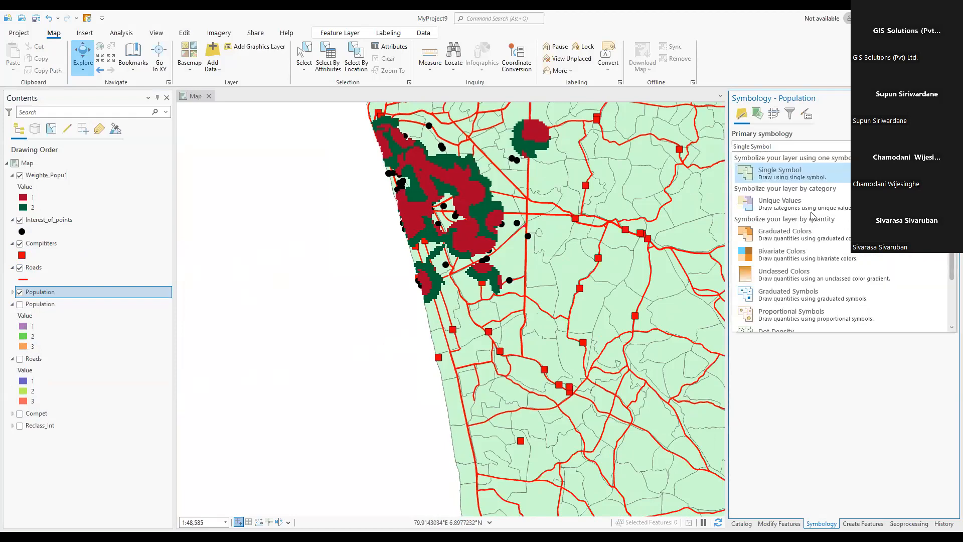
click(786, 234)
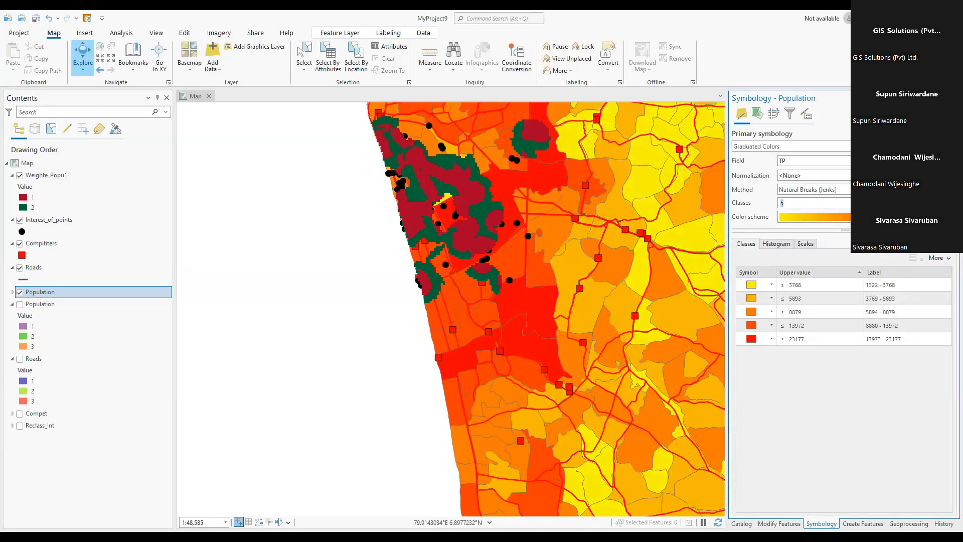
click(908, 203)
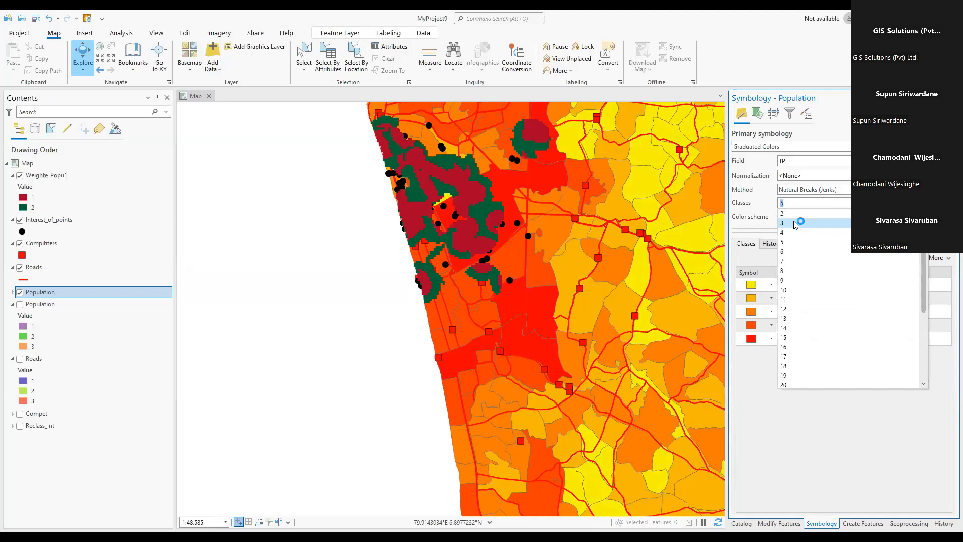
click(795, 223)
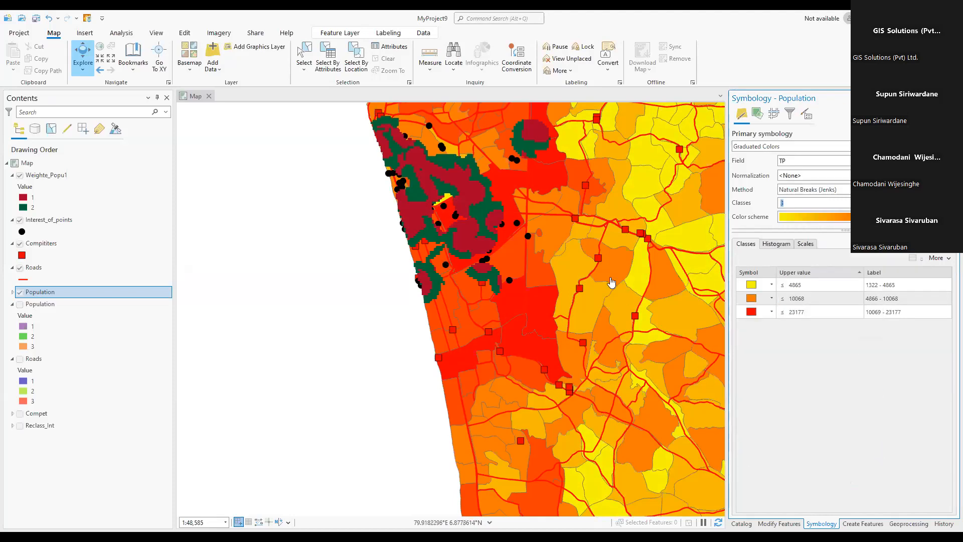
scroll(607, 276, down, 2)
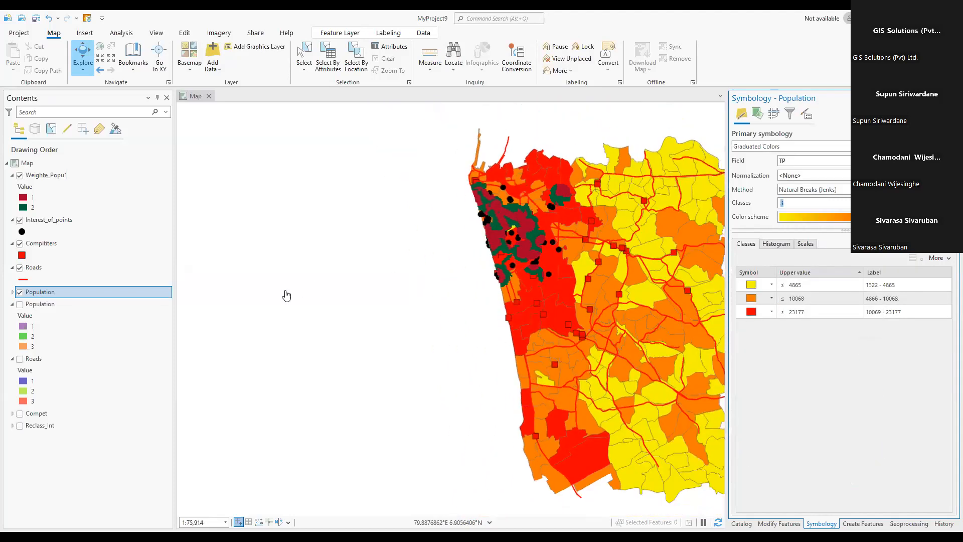
click(12, 293)
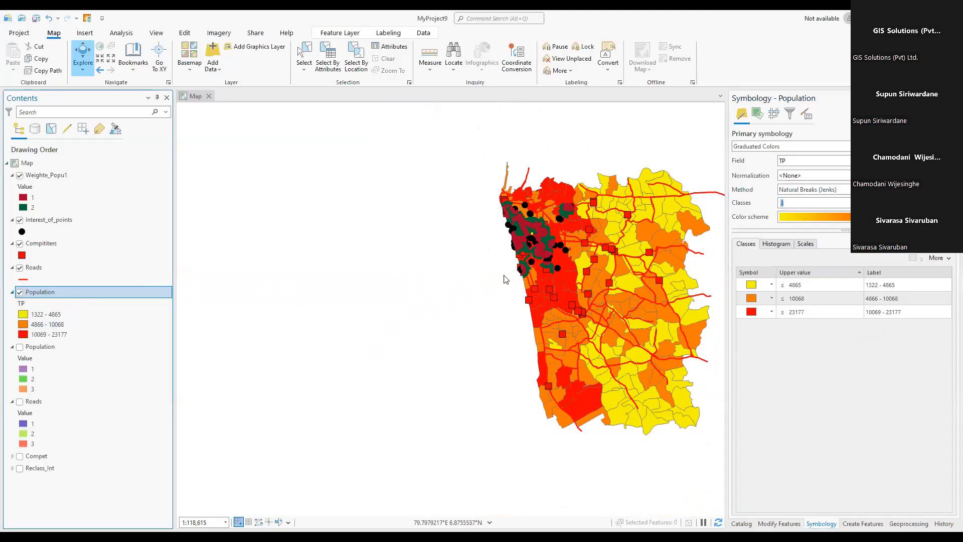
- Toggle the Weighte_Popu1 overlay off and on to compare it with the population classes and points beneath
drag(524, 276, 450, 266)
scroll(450, 265, up, 2)
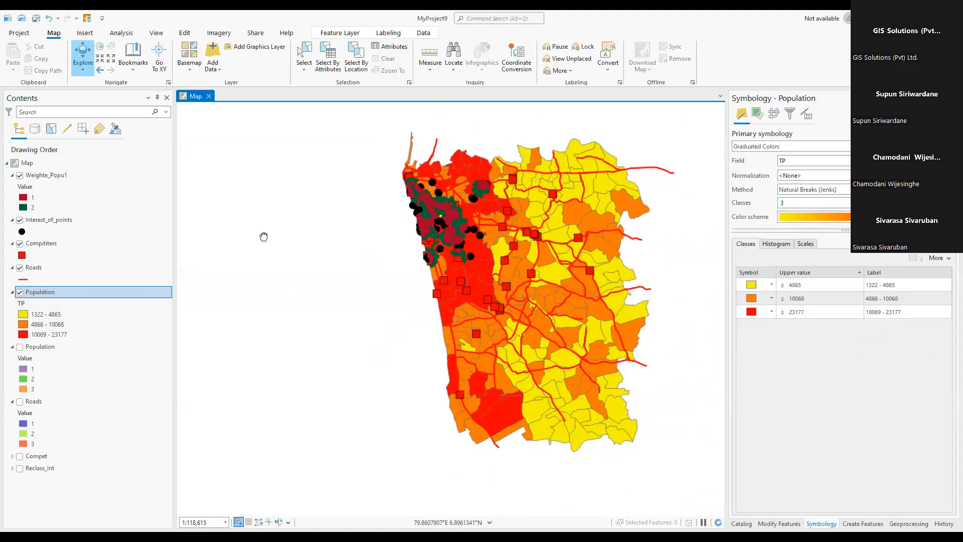
click(19, 175)
click(19, 175)
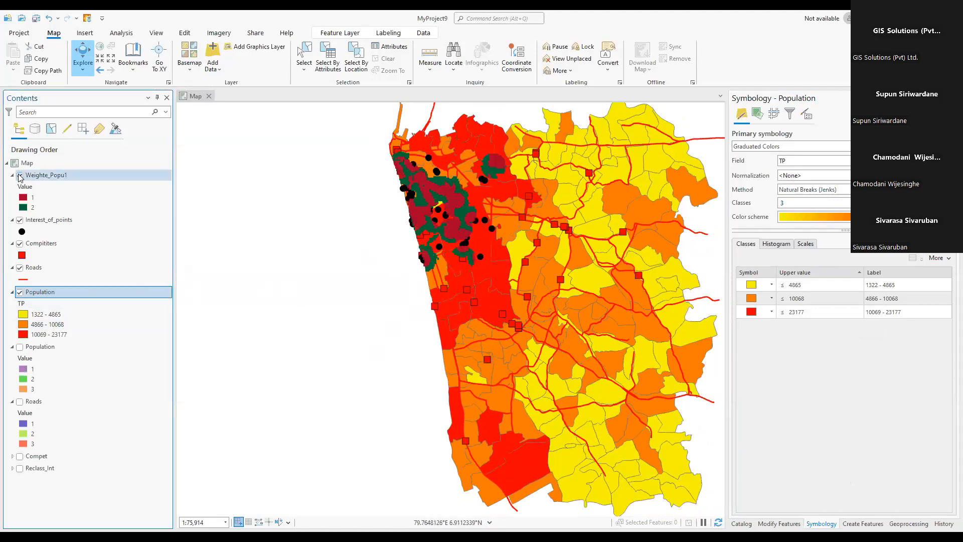
- Hide the Weighte_Popu1 overlay and recolour the square symbol of the Compititers points to blue
click(20, 176)
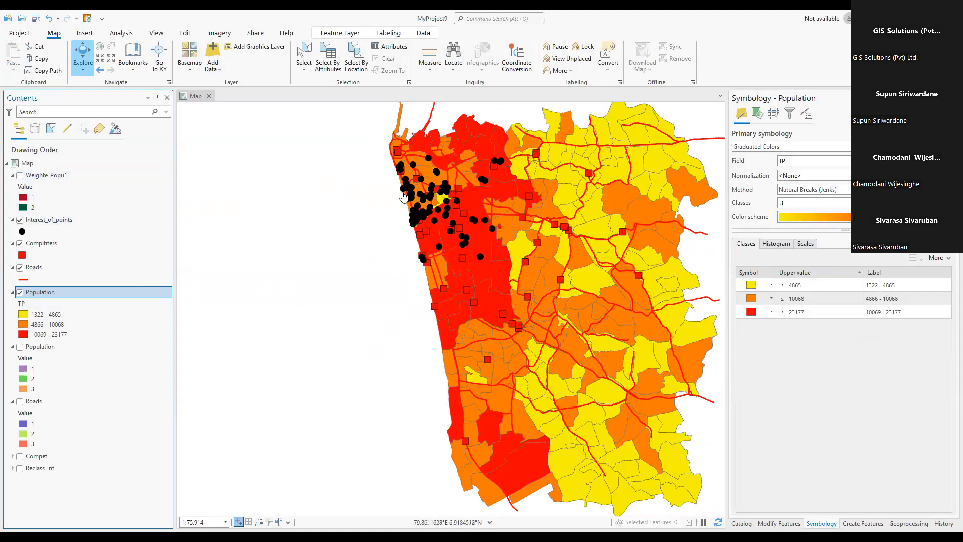
click(22, 255)
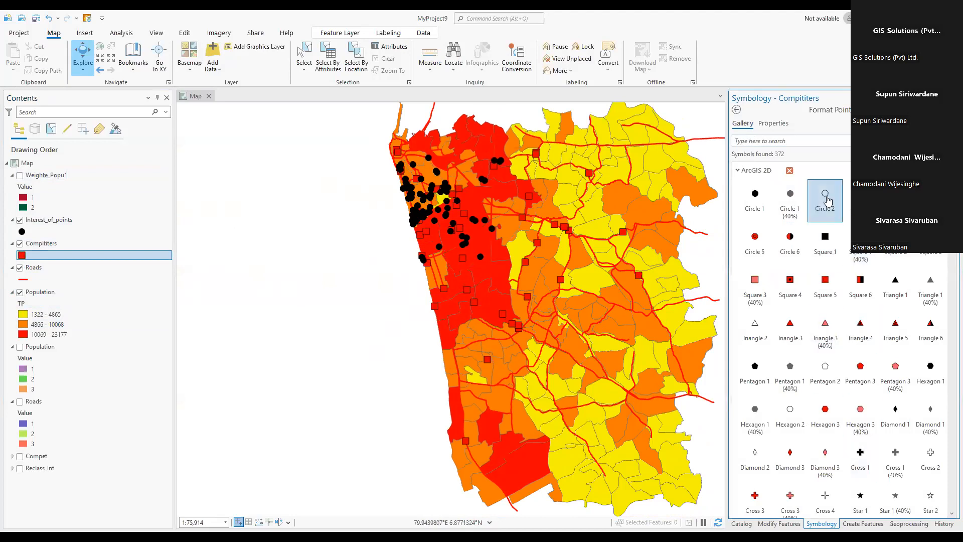
click(775, 124)
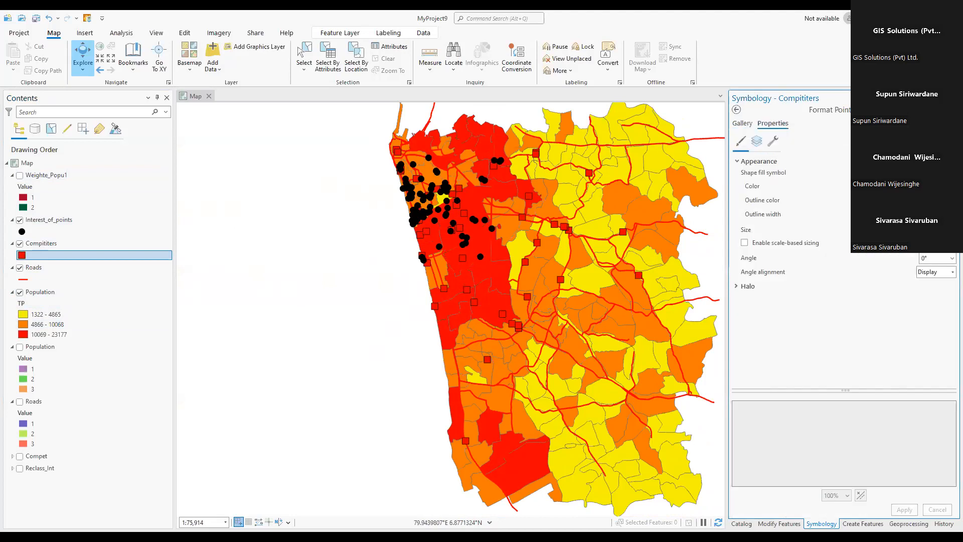
click(944, 187)
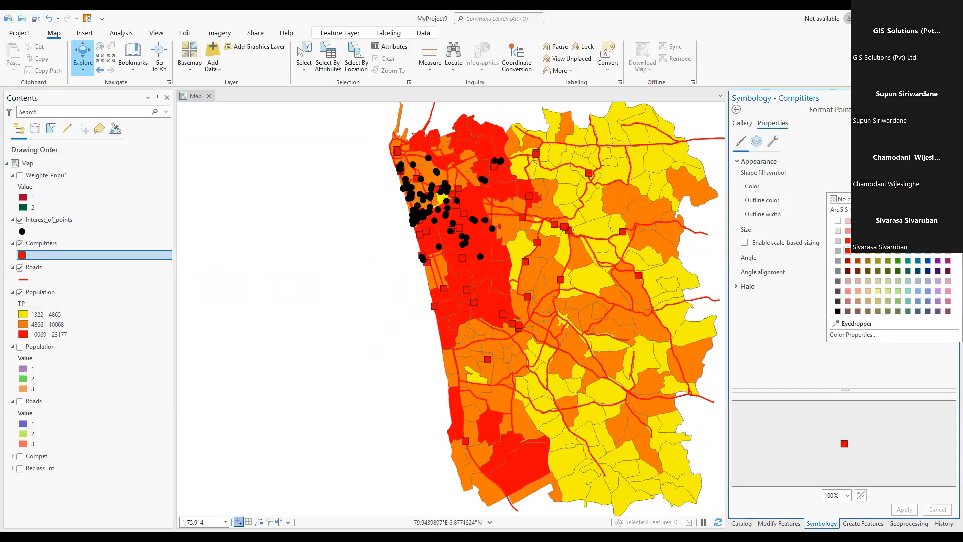
click(928, 242)
click(904, 510)
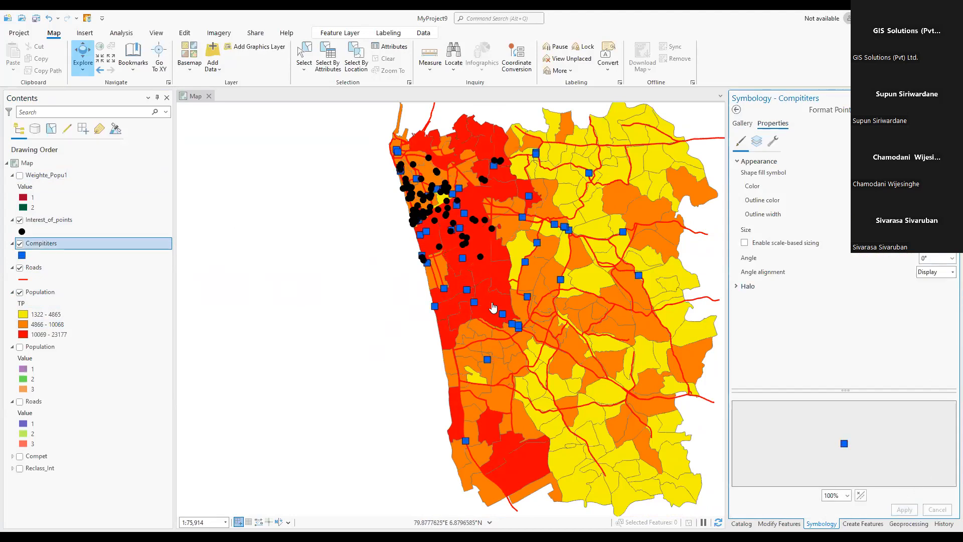
- Show the Weighte_Popu1 overlay again and move it below the Compititers layer in the drawing order
scroll(439, 229, up, 4)
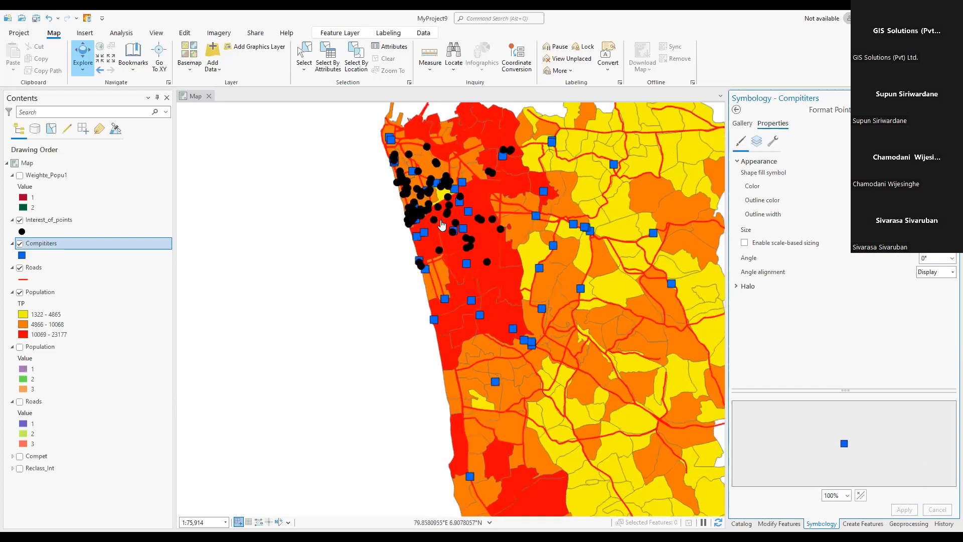
scroll(436, 238, down, 2)
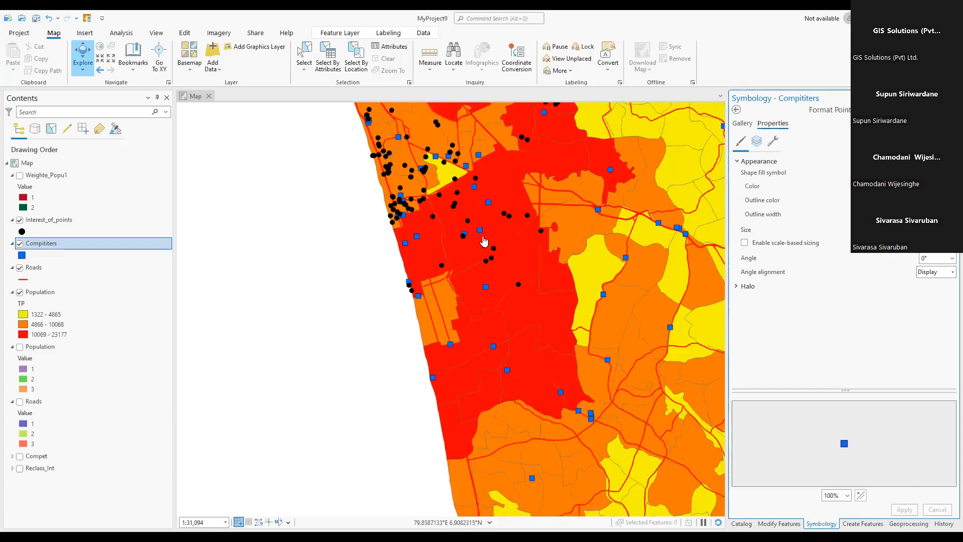
drag(468, 228, 439, 240)
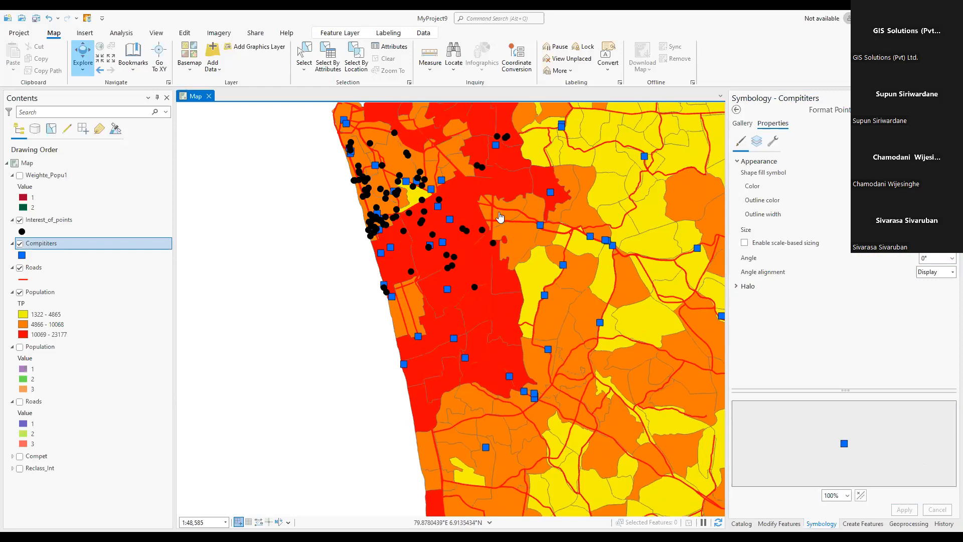
scroll(495, 216, down, 2)
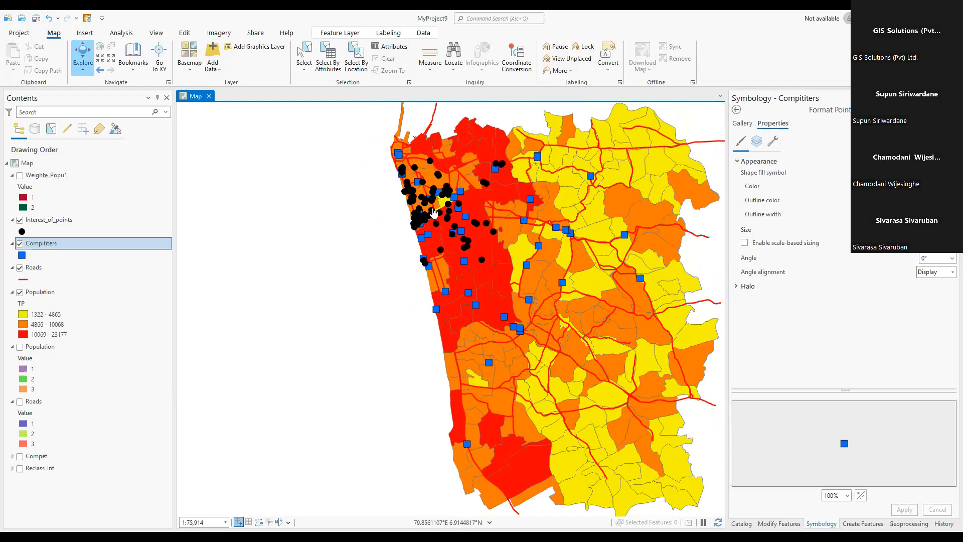
scroll(462, 227, up, 1)
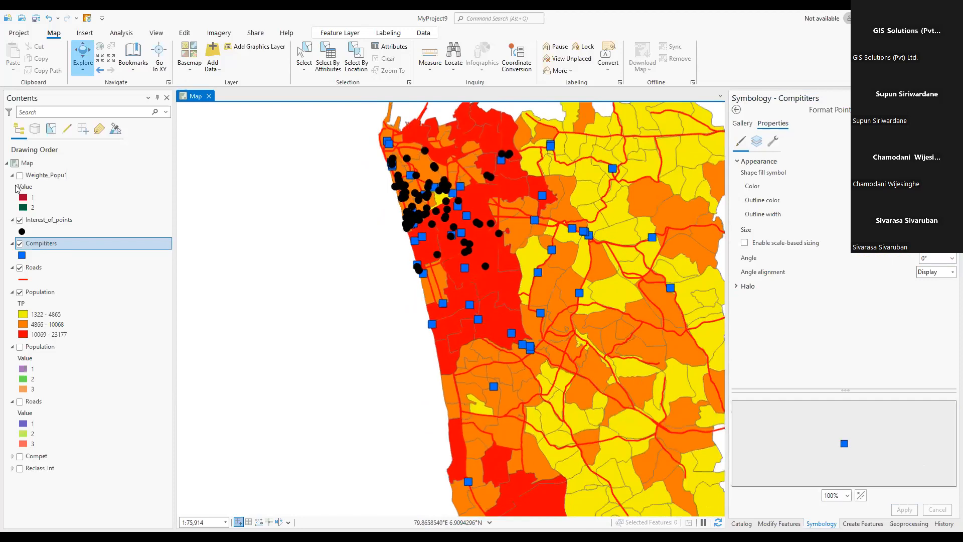
click(20, 175)
click(20, 175)
click(20, 175)
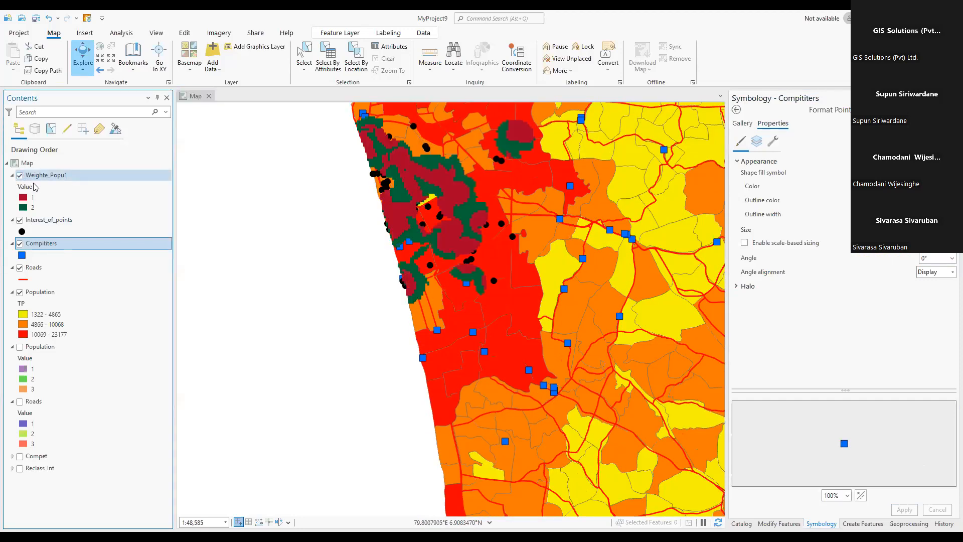
drag(44, 175, 51, 255)
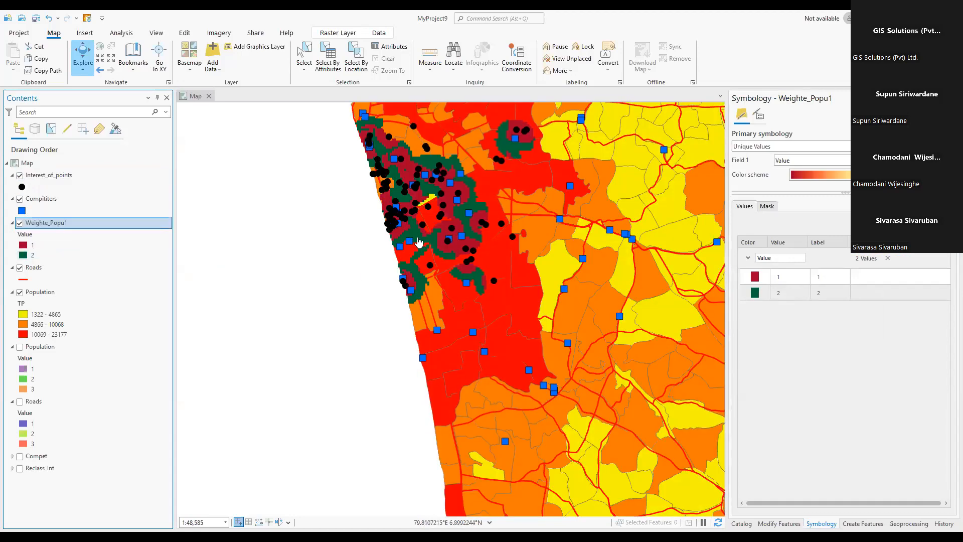
- Compare Weighte_Popu1 with the interest points, competitors and population classes by toggling the Interest_of_points and Weighte_Popu1 layers
scroll(420, 242, up, 1)
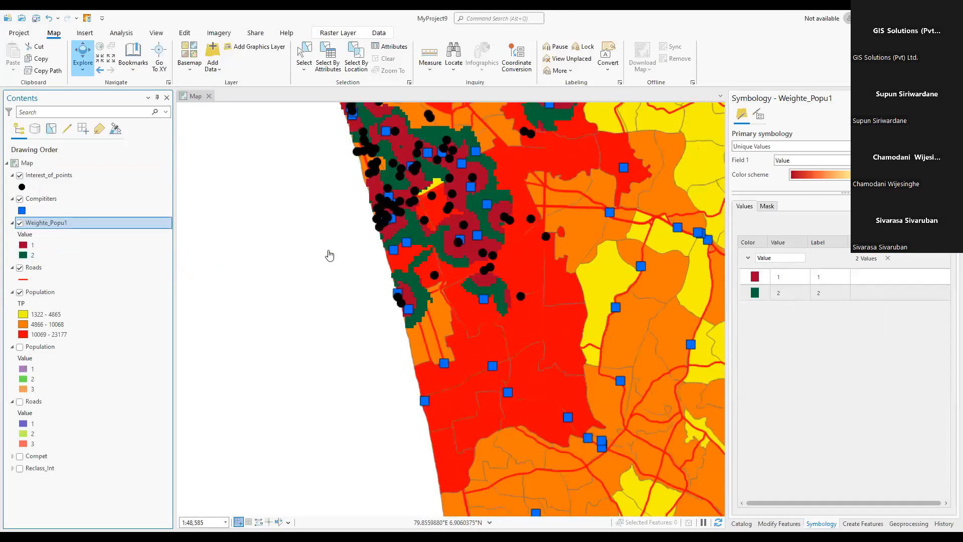
scroll(329, 256, up, 2)
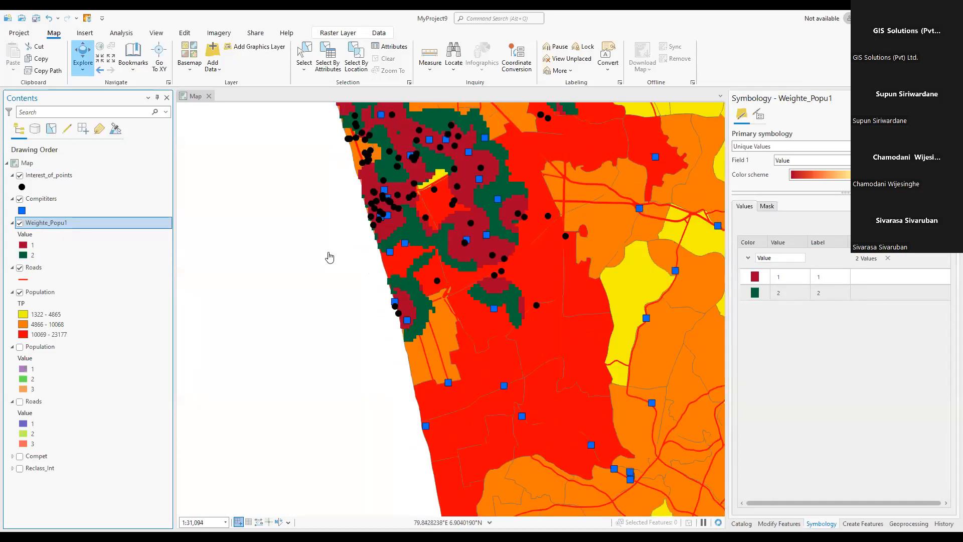
scroll(329, 258, down, 2)
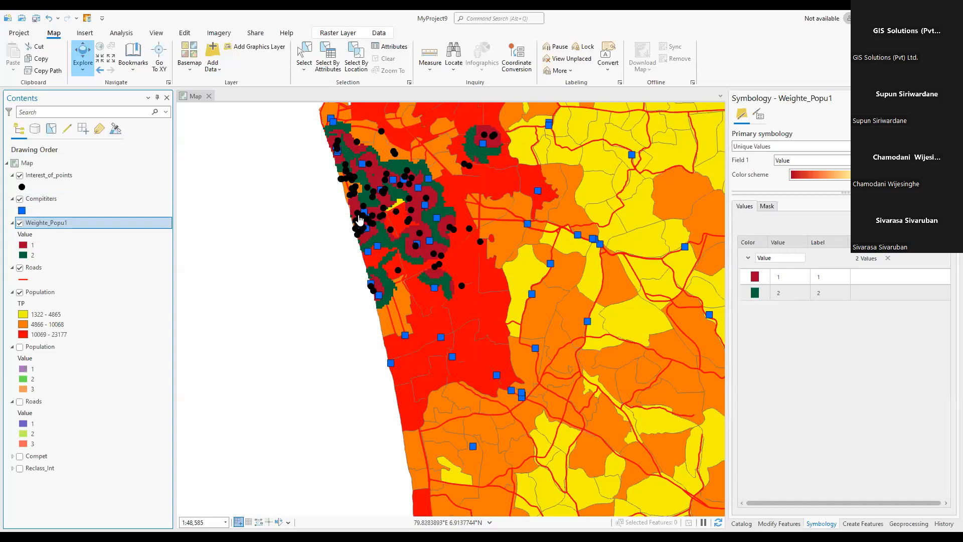
scroll(408, 215, up, 2)
scroll(408, 267, up, 3)
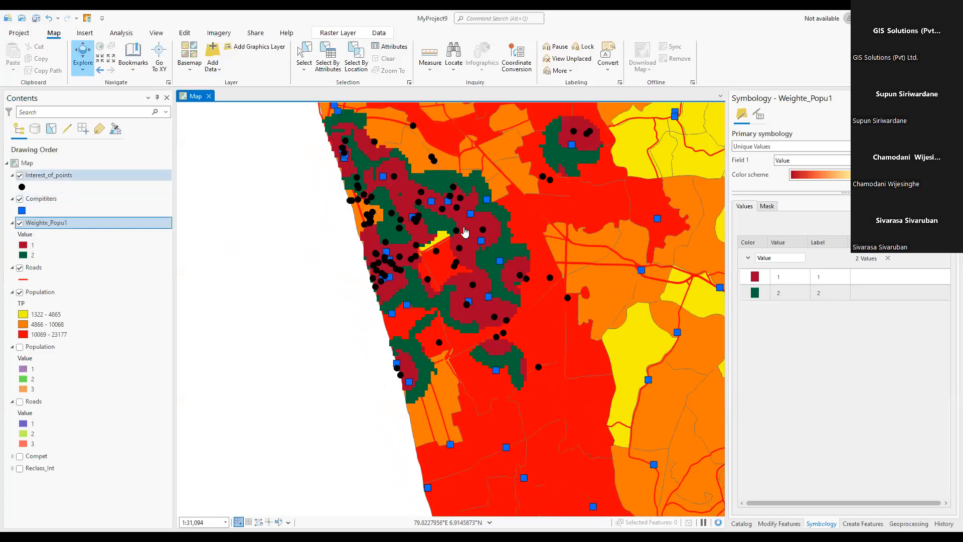
click(20, 175)
click(19, 176)
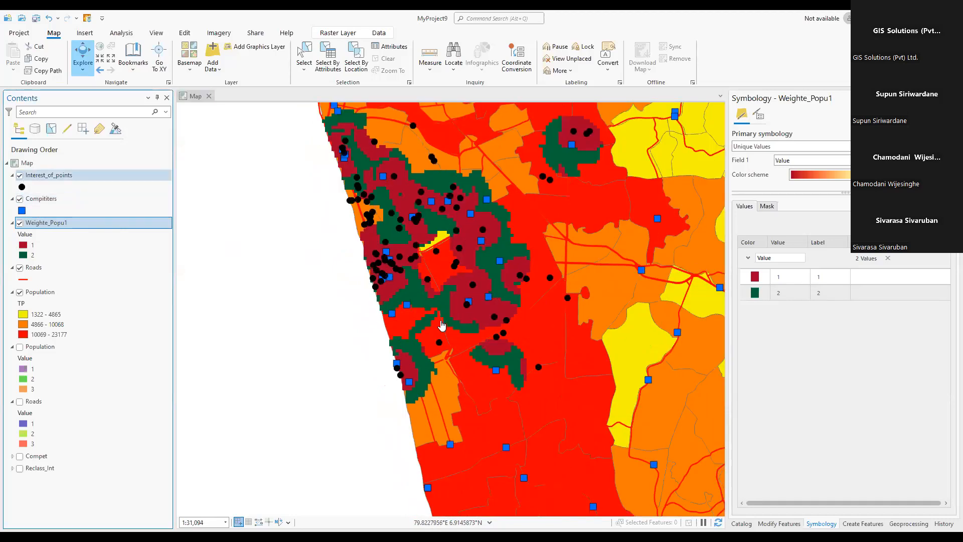
click(20, 224)
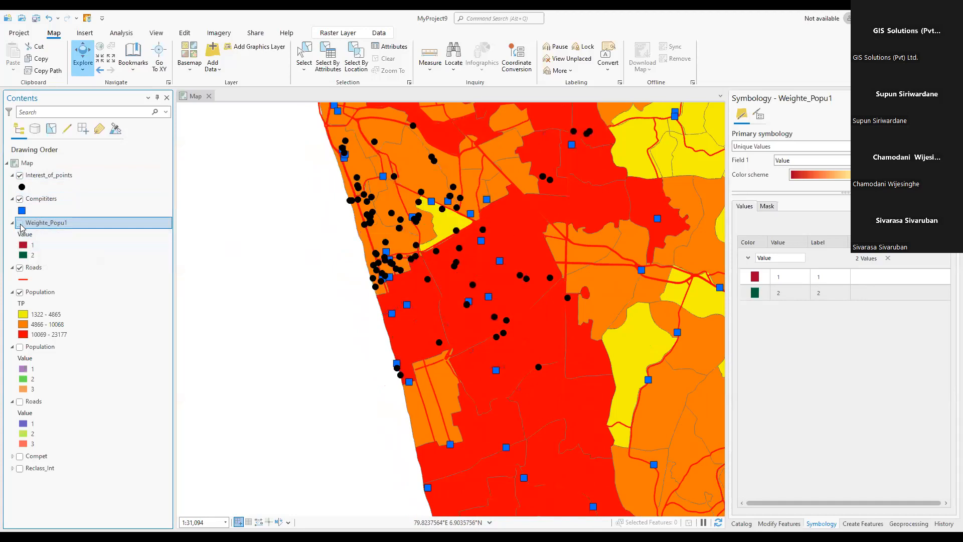
click(20, 224)
click(20, 224)
click(20, 223)
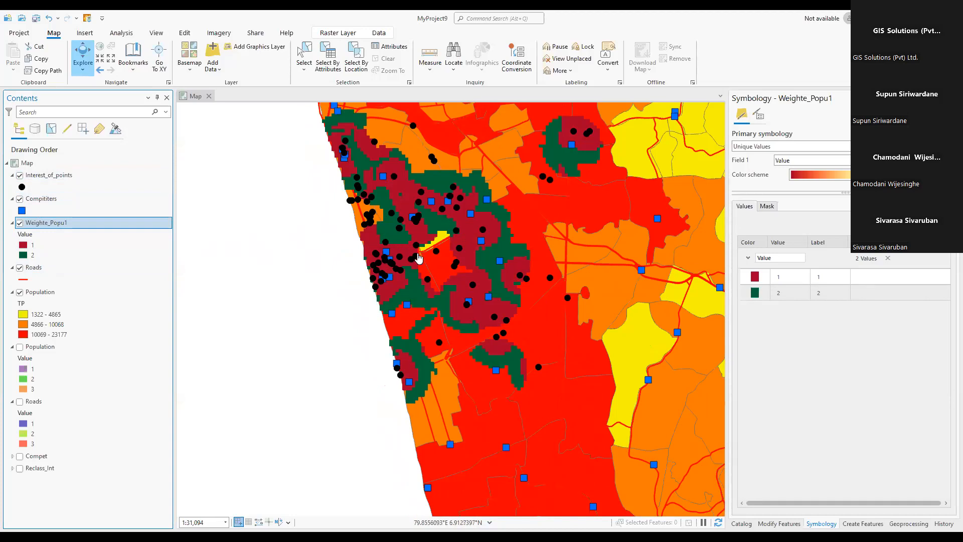
- Hide the Population, Roads, Compititers and Interest_of_points layers, leaving only Weighte_Popu1 displayed
scroll(420, 263, down, 2)
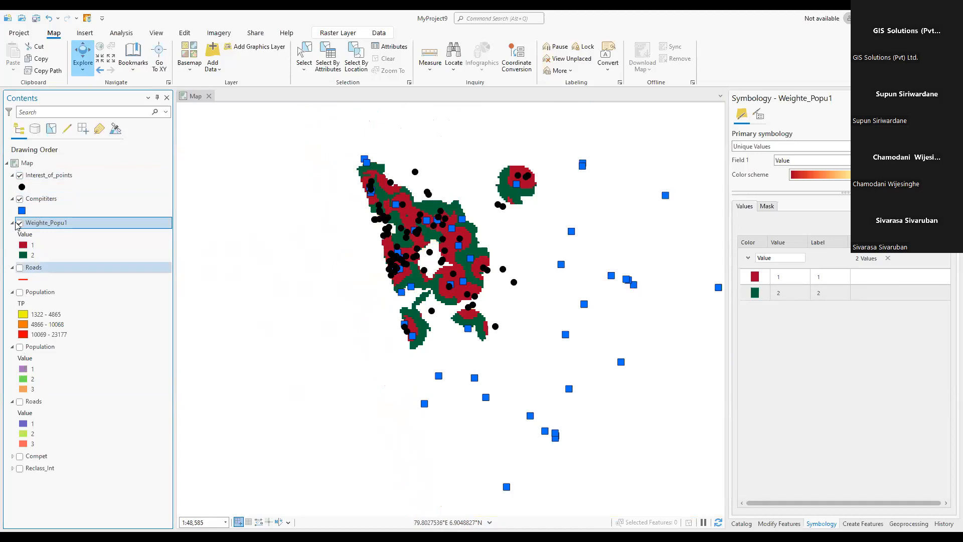
click(20, 199)
click(19, 222)
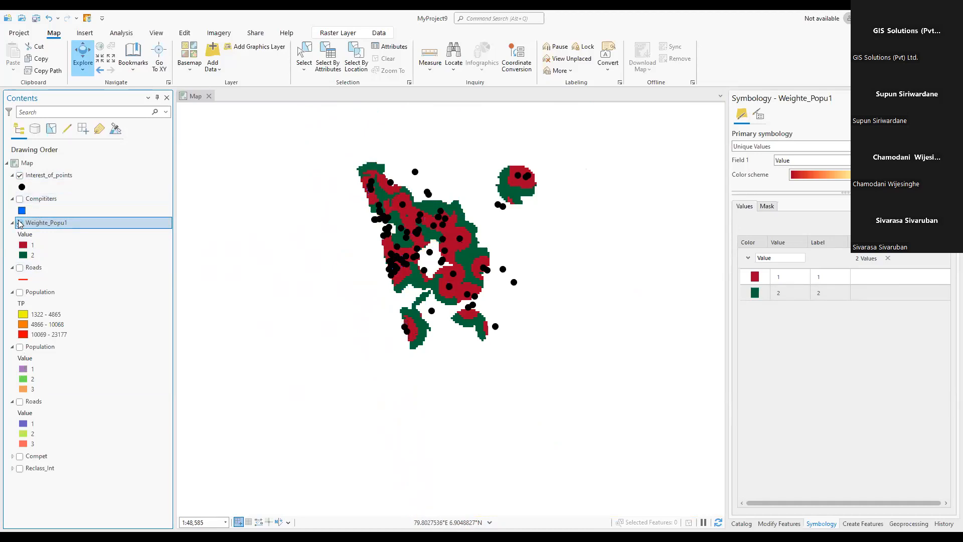
click(20, 175)
click(19, 222)
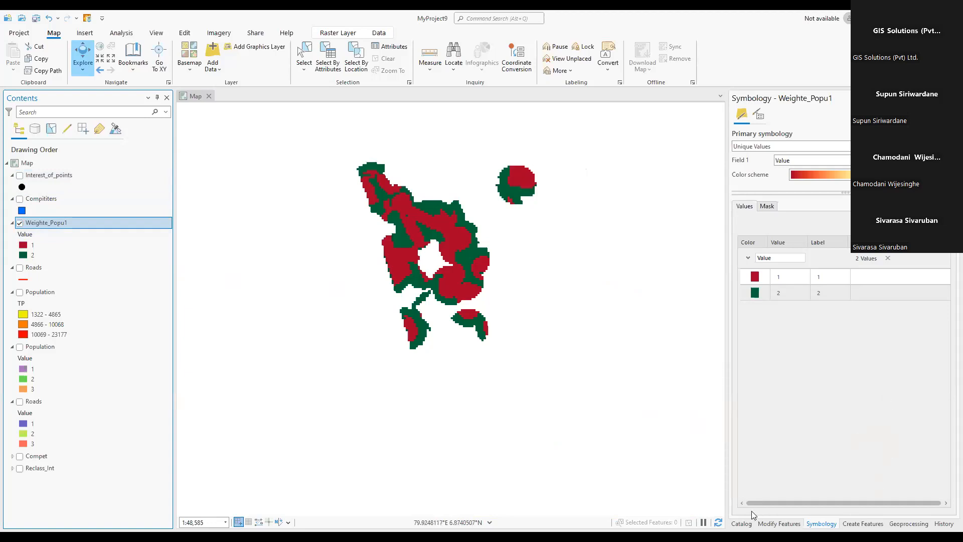
- Search the geoprocessing tools for "raster to polygon" and open the Raster to Polygon tool
click(742, 523)
click(909, 523)
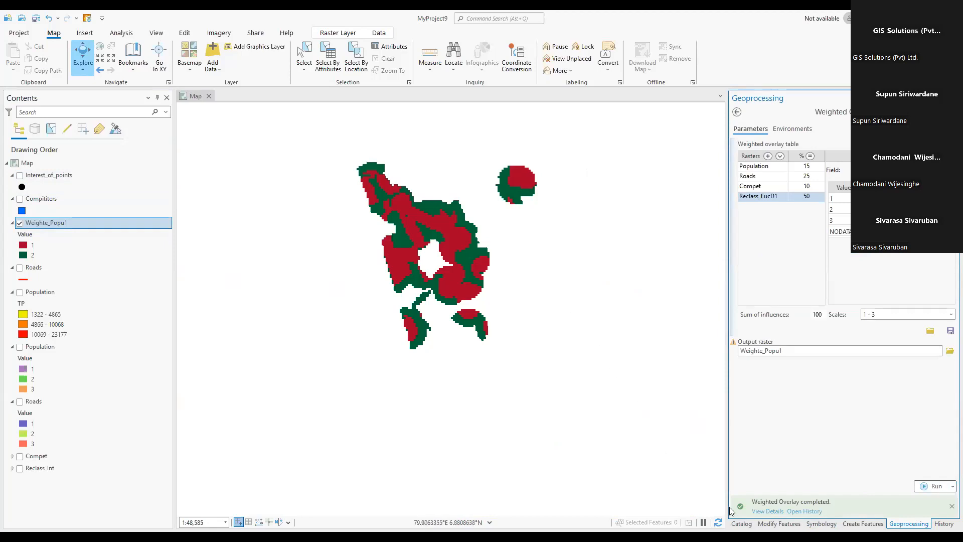
click(741, 524)
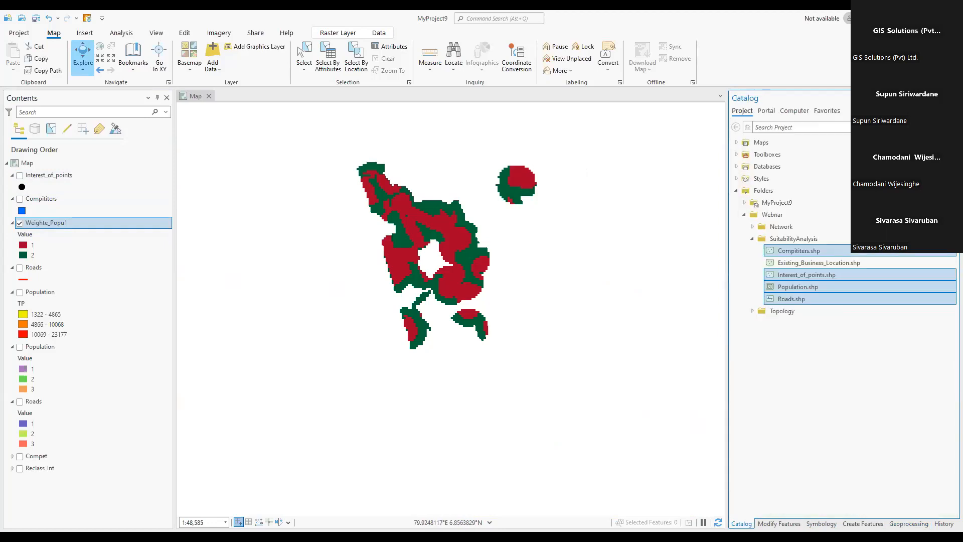
click(909, 523)
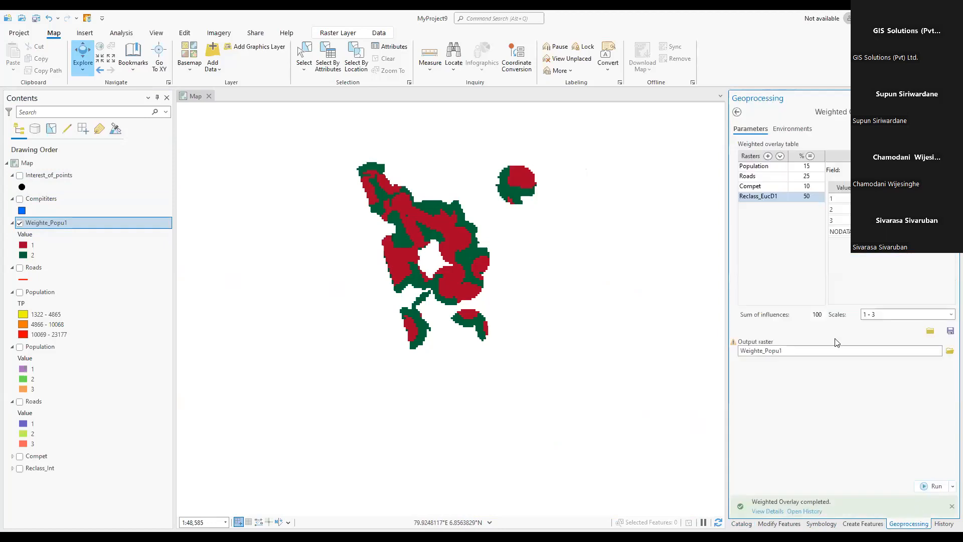
click(737, 112)
drag(784, 110, 743, 121)
text(raster to)
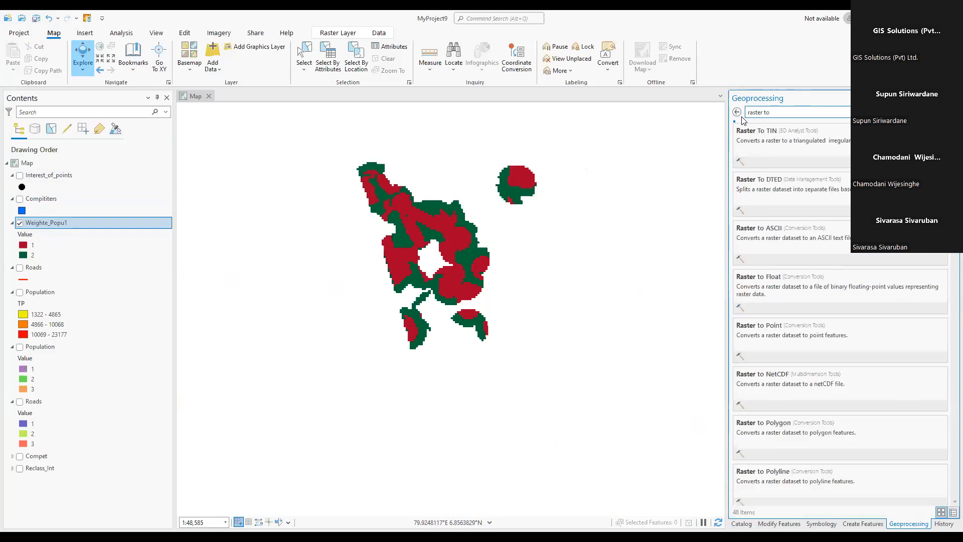
text( polygon)
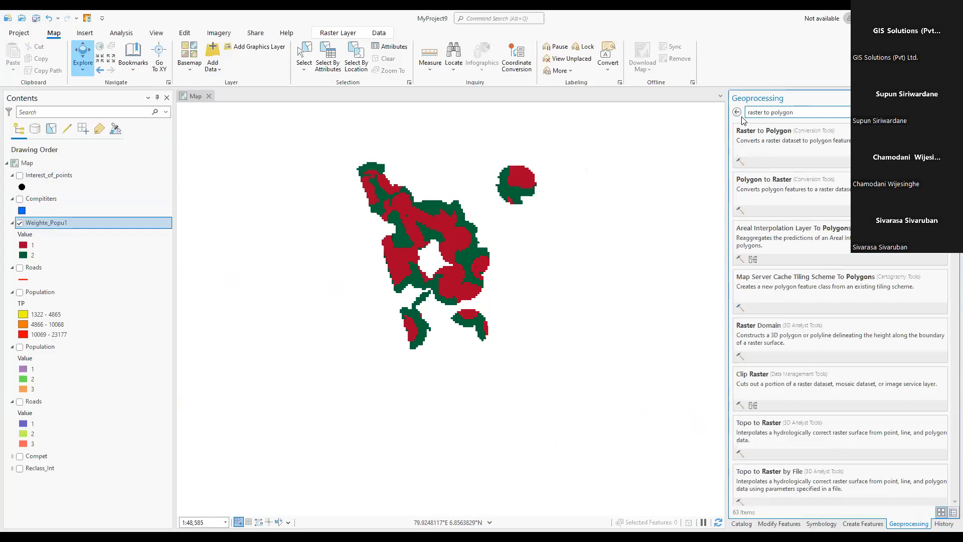
click(820, 135)
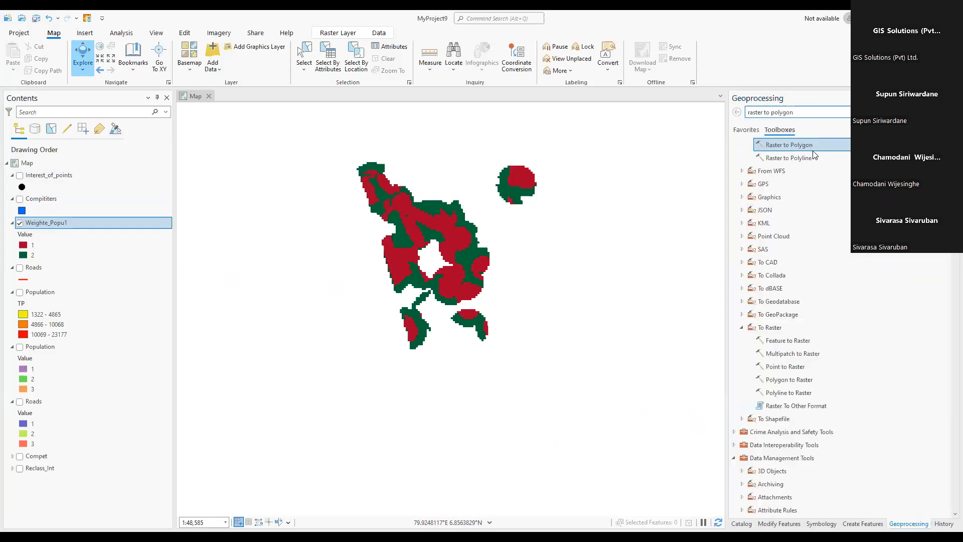
click(797, 145)
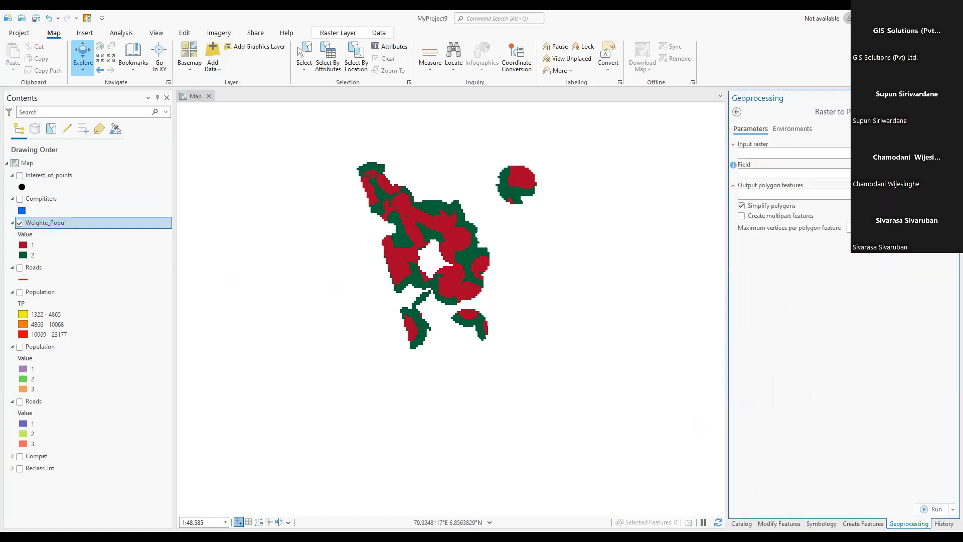
- Convert the Weighte_Popu1 raster to polygons with Raster to Polygon using the Value field, and hide the resulting polygon layer
click(778, 154)
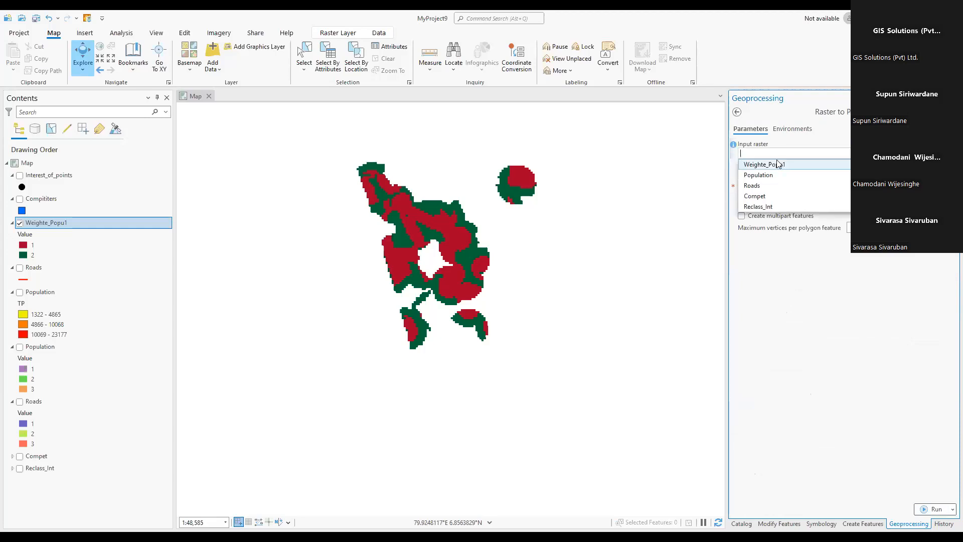
click(775, 162)
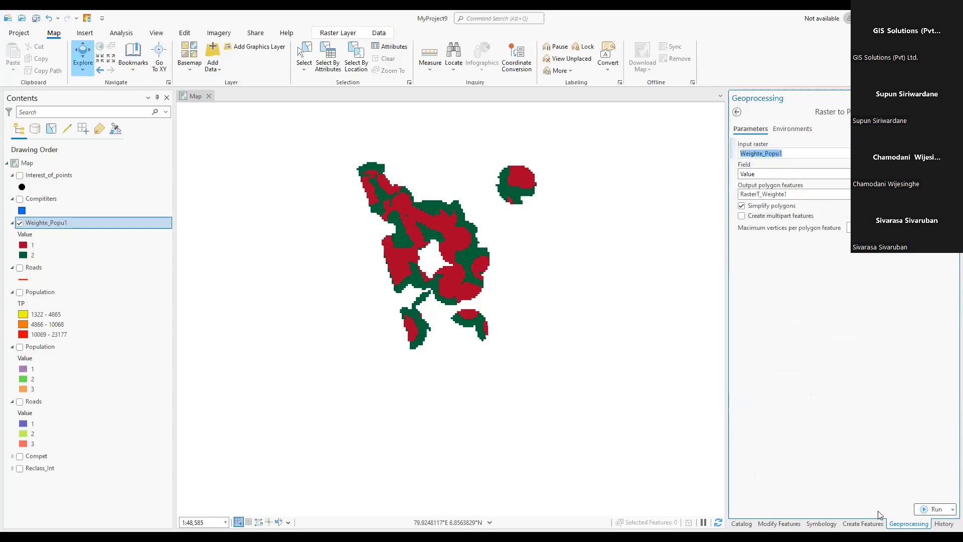
click(933, 510)
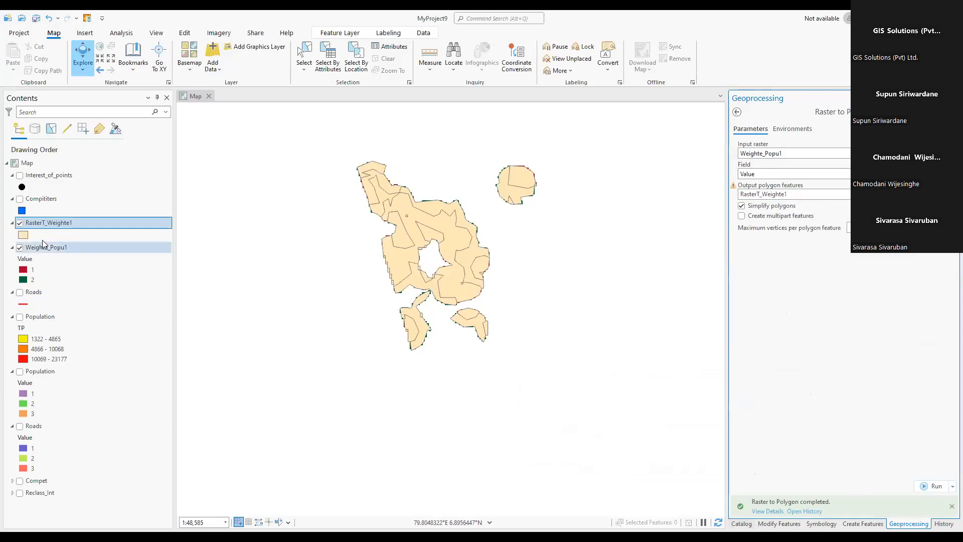
click(19, 223)
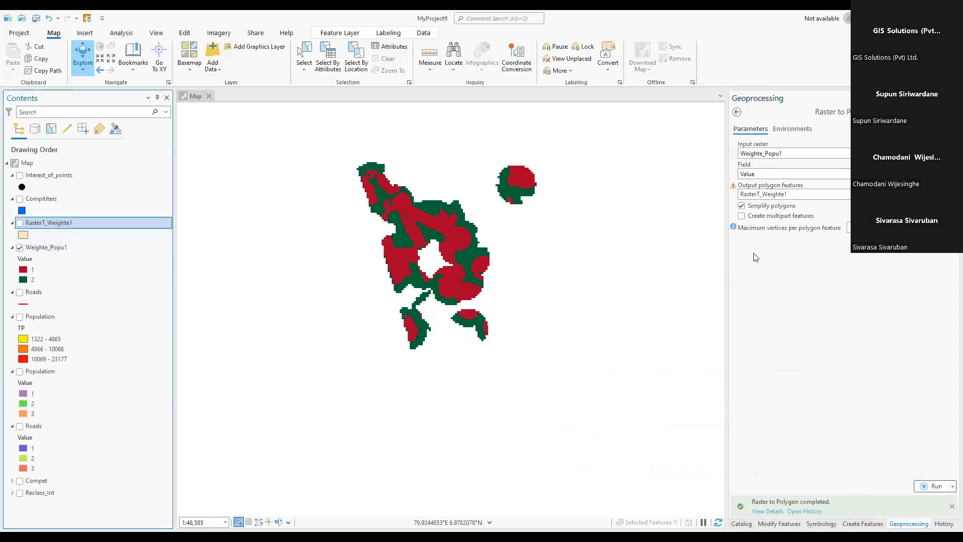
- Search the geoprocessing tools for "smooth" and open the Smooth Polygon tool
click(737, 112)
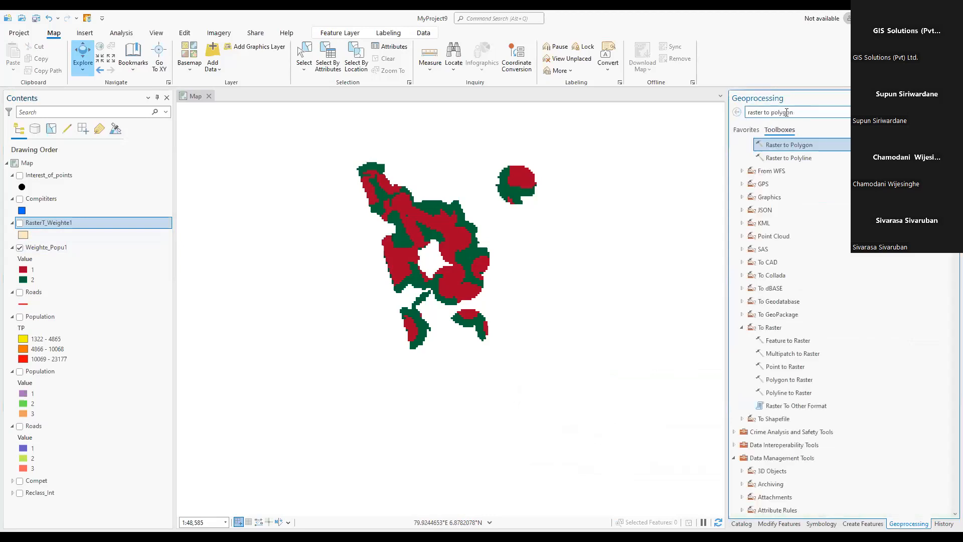
drag(797, 113, 732, 116)
text(smooth)
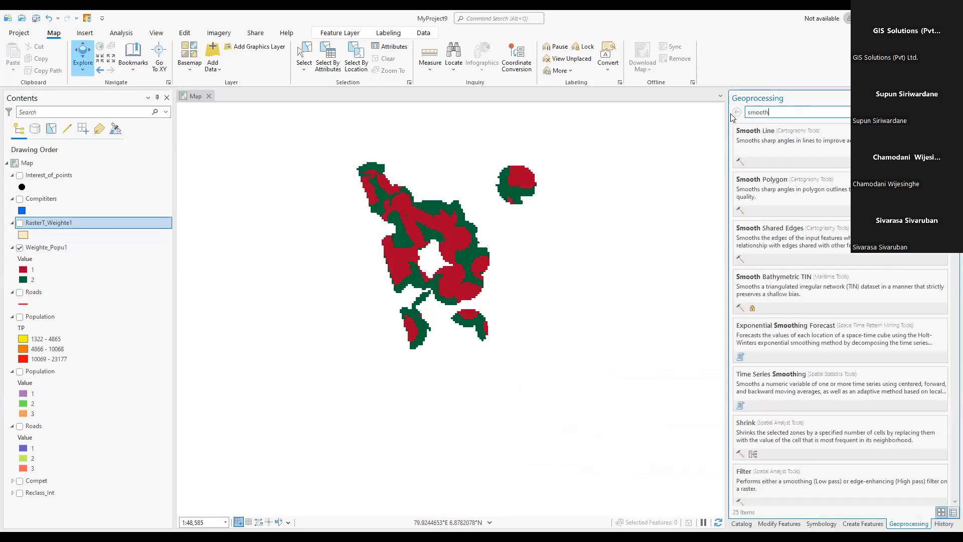
click(801, 181)
double_click(801, 249)
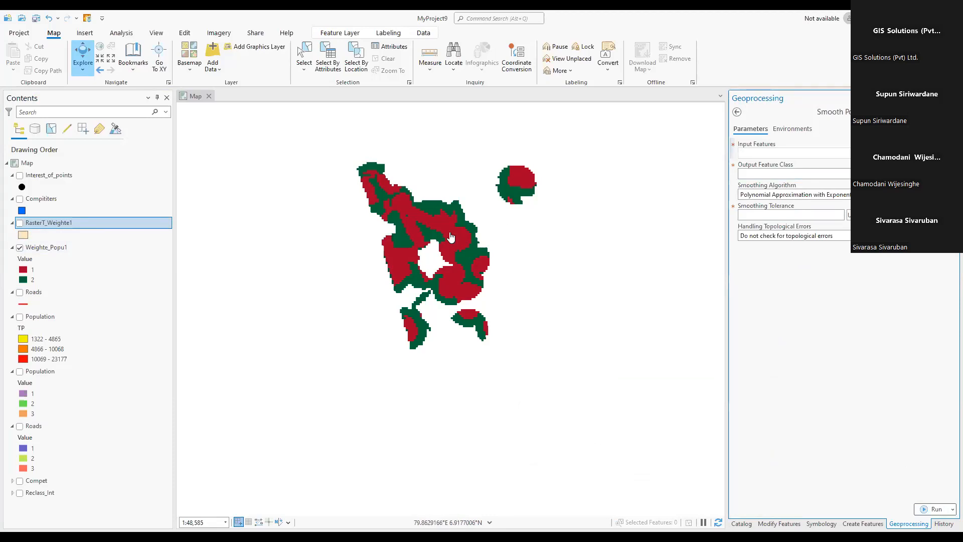
scroll(450, 236, up, 3)
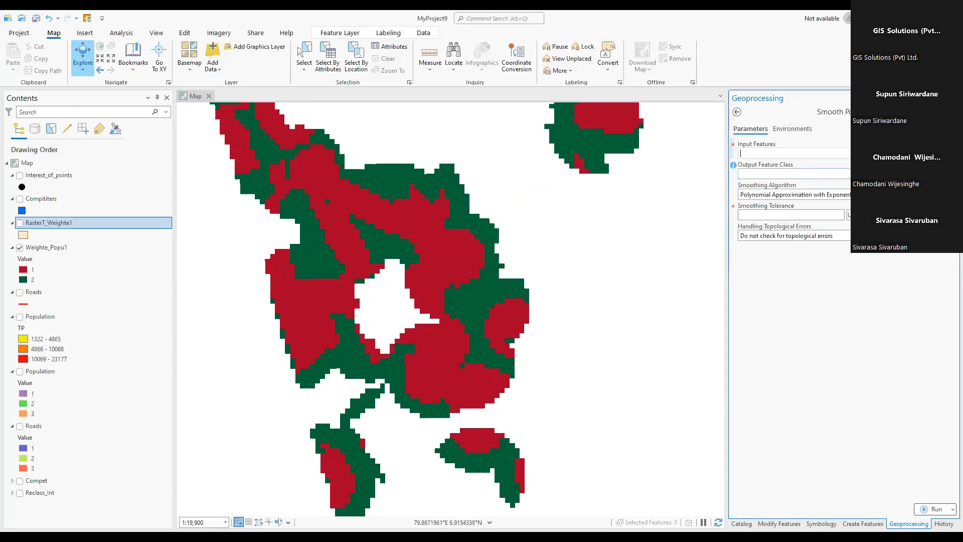
- Return to the tool list, search for "smooth po" and reopen the Smooth Polygon tool
click(737, 112)
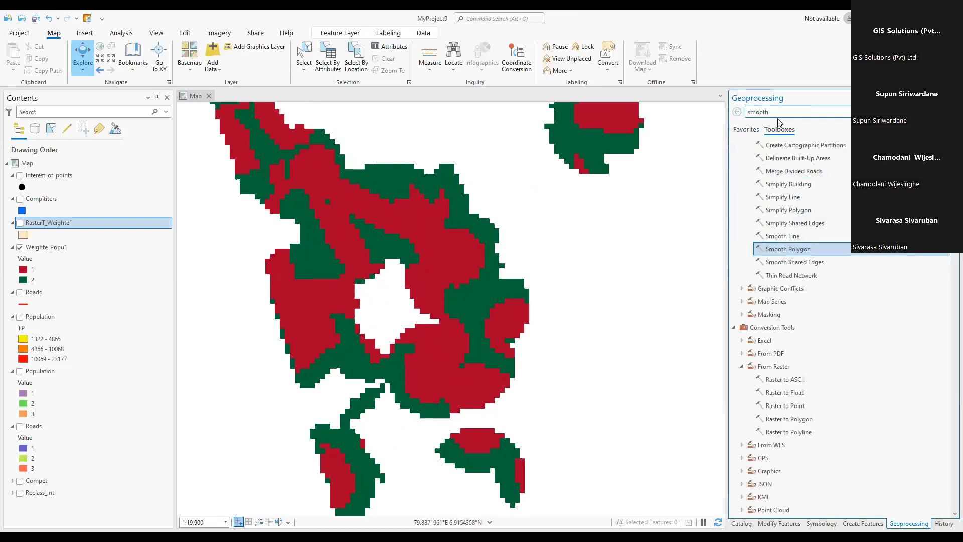
key(Return)
text(po)
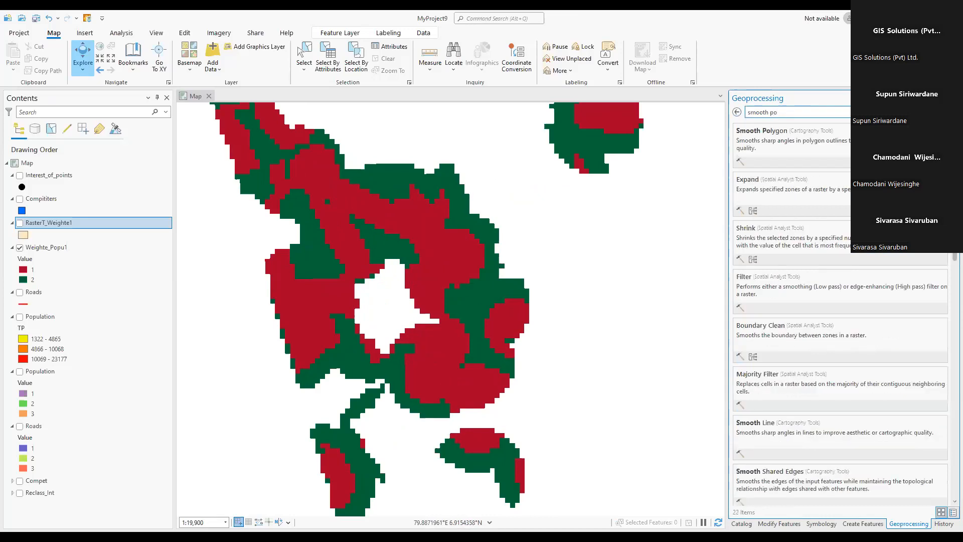
click(806, 134)
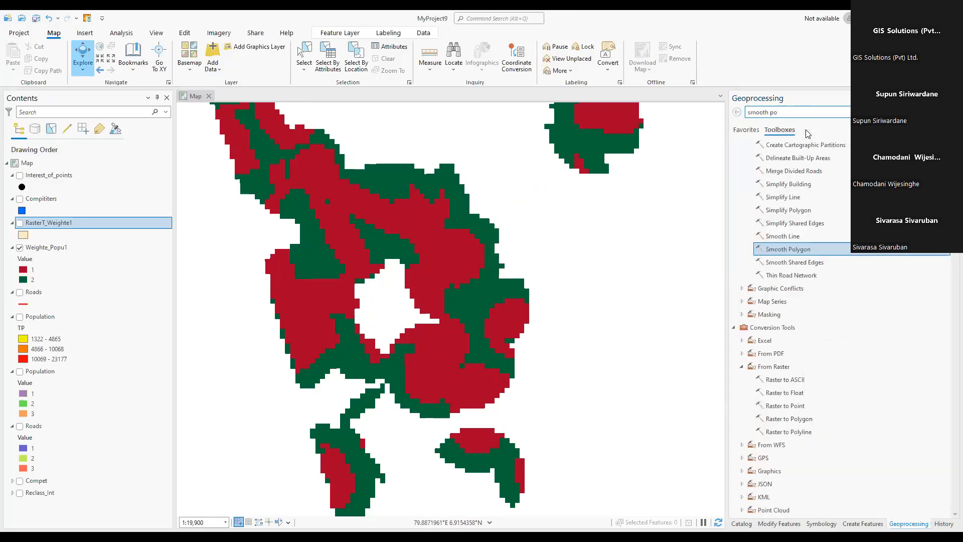
double_click(817, 245)
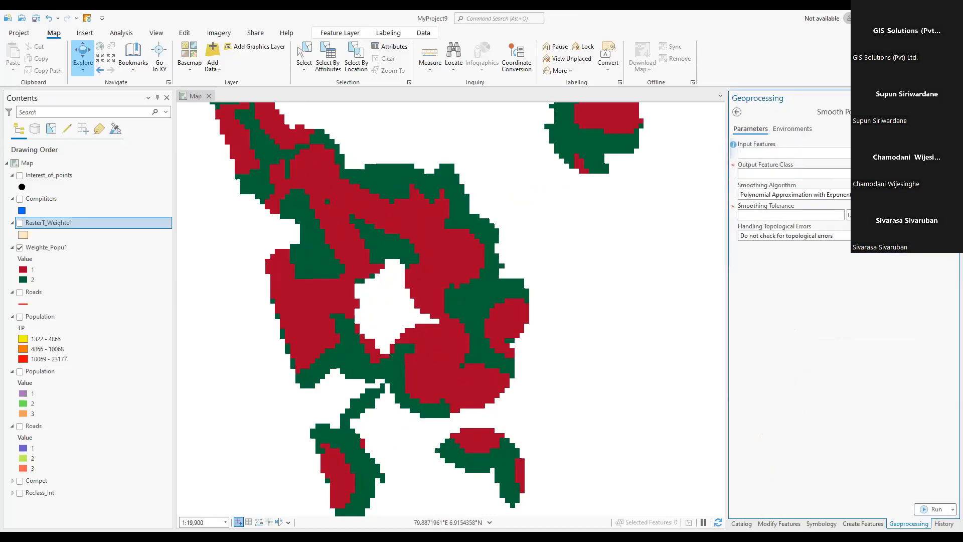
- Smooth the RasterT_Weighte1 polygons with Smooth Polygon using a smoothing tolerance of 100, and hide the Weighte_Popu1 raster
click(935, 153)
click(772, 162)
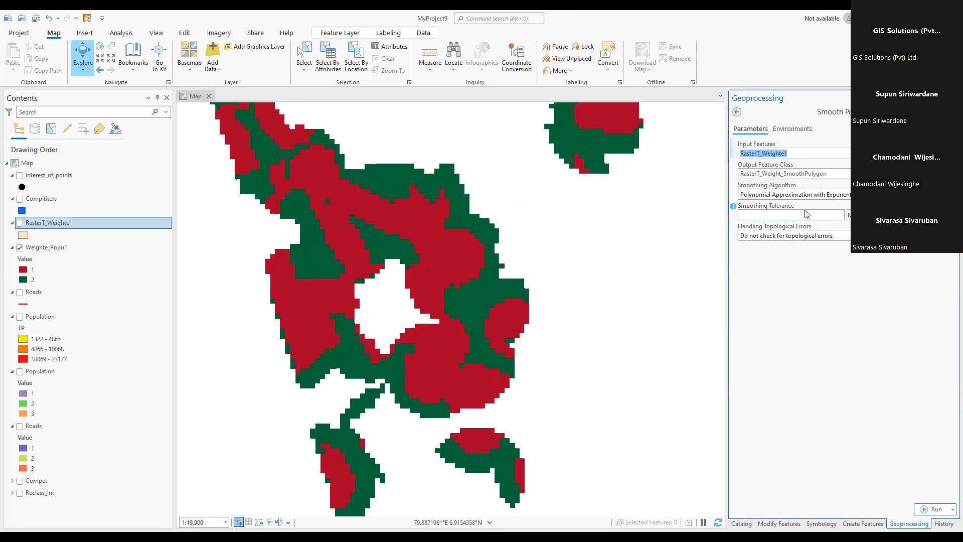
click(835, 216)
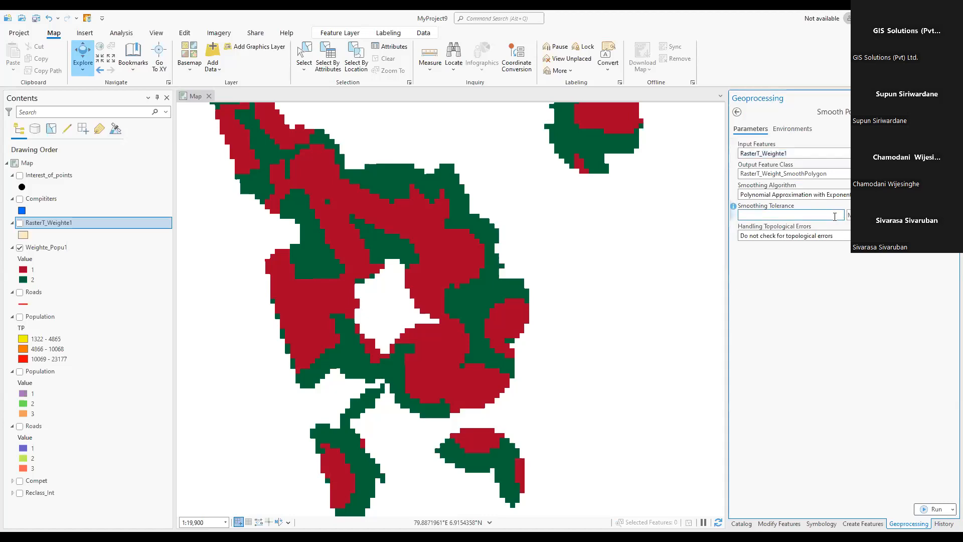
text(100)
click(936, 509)
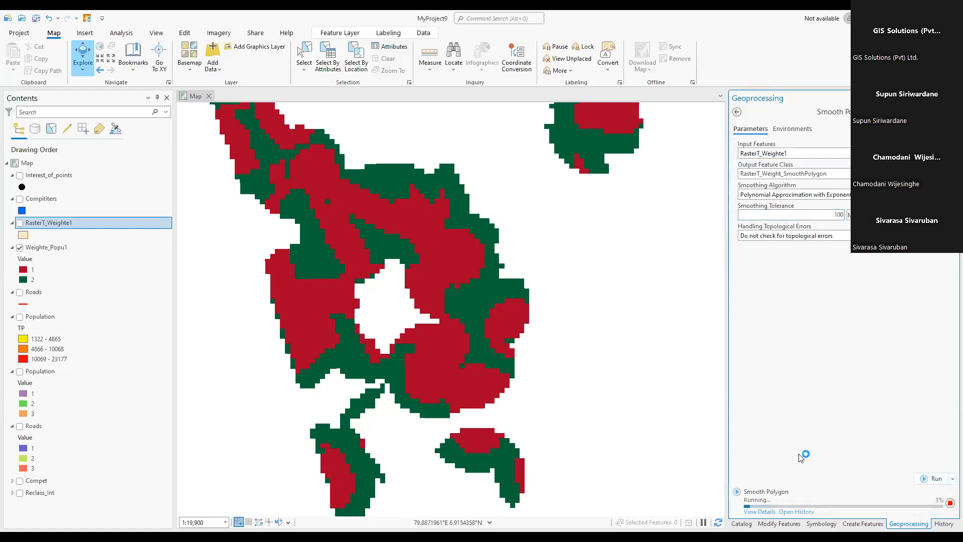
scroll(448, 201, up, 3)
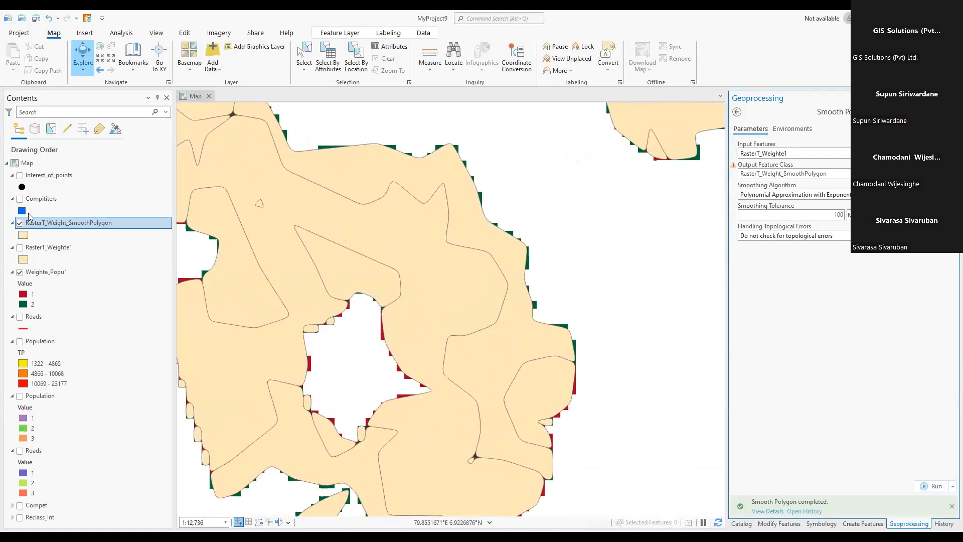
click(20, 272)
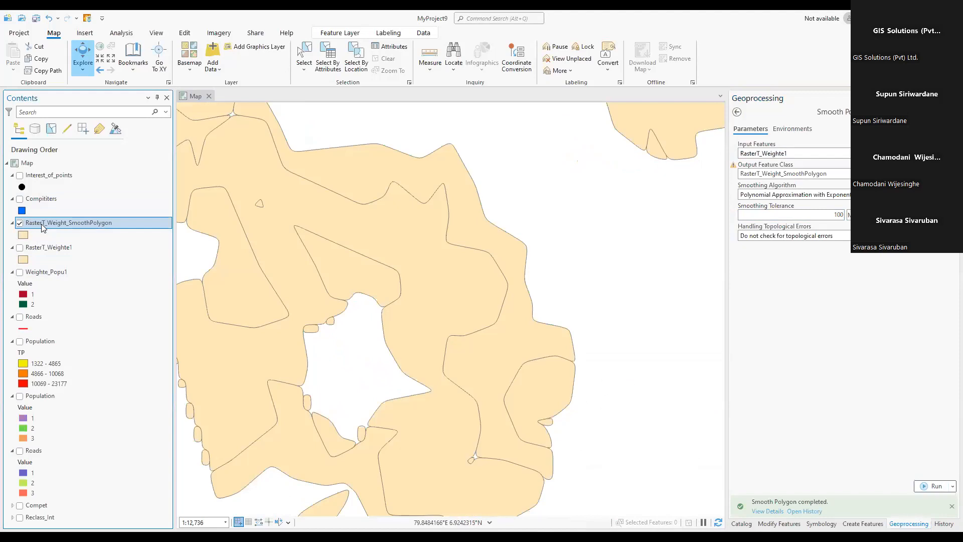
- Symbolize the RasterT_Weight_SmoothPolygon layer with Graduated Colors based on the gridcode field
right_click(41, 224)
click(92, 409)
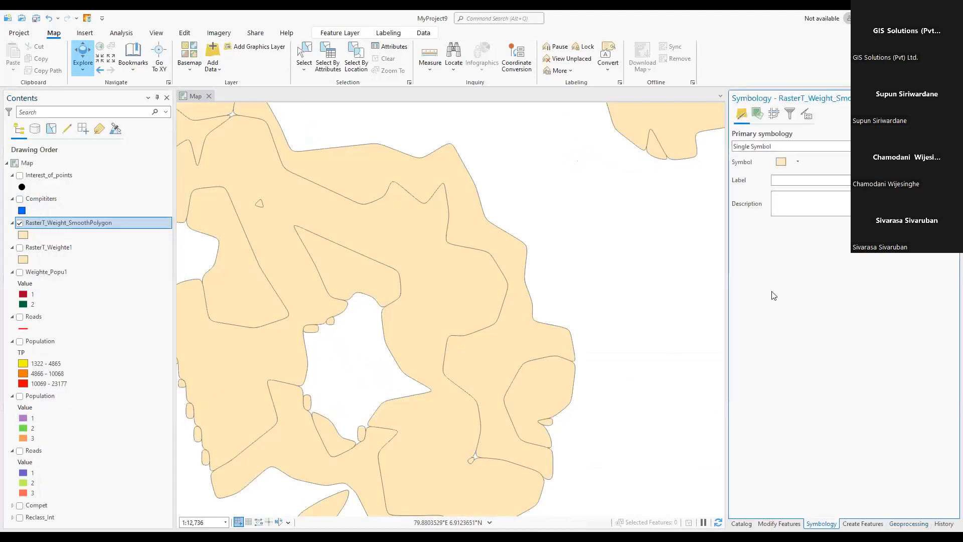
click(798, 162)
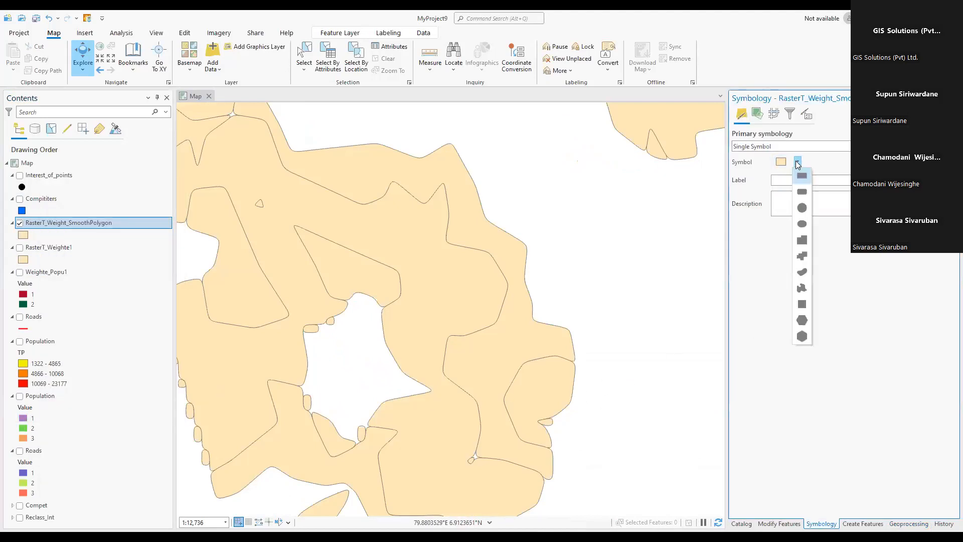
click(790, 145)
click(790, 146)
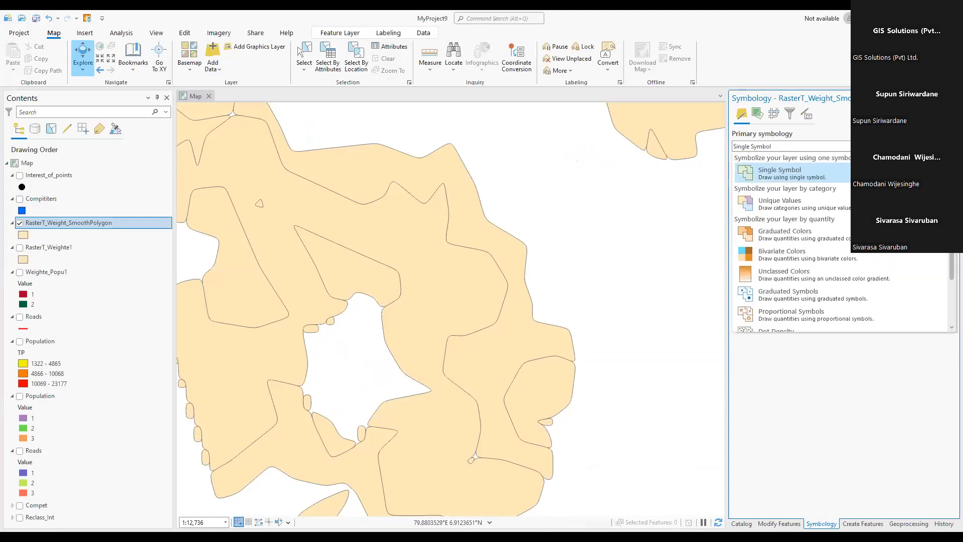
click(784, 233)
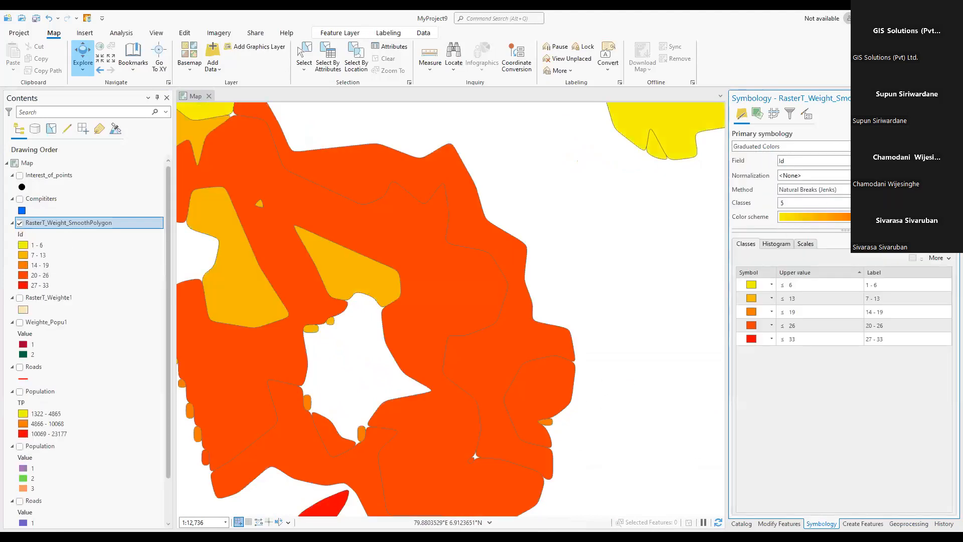
click(813, 161)
click(813, 195)
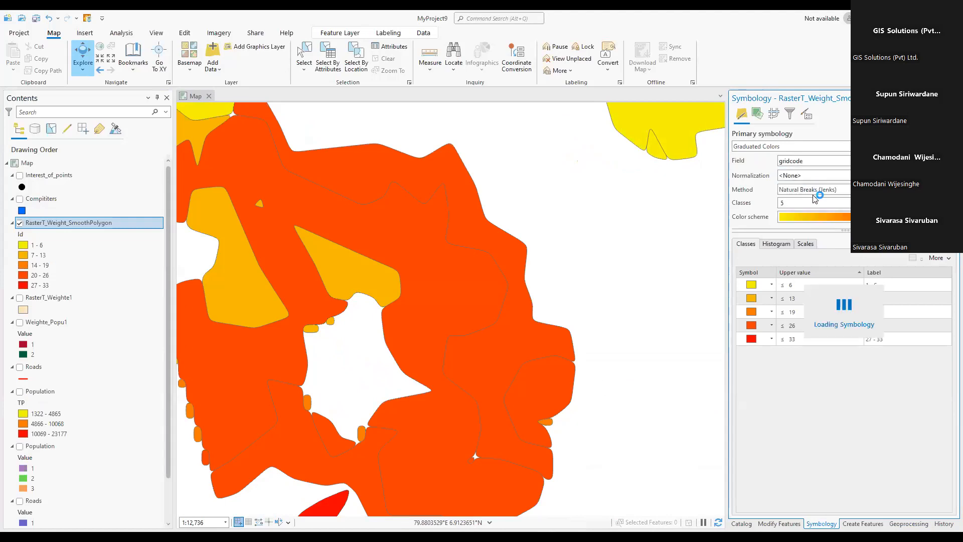
- Examine the smoothed suitability polygons on the map and view the attributes of the large class 1 polygon
scroll(296, 261, down, 2)
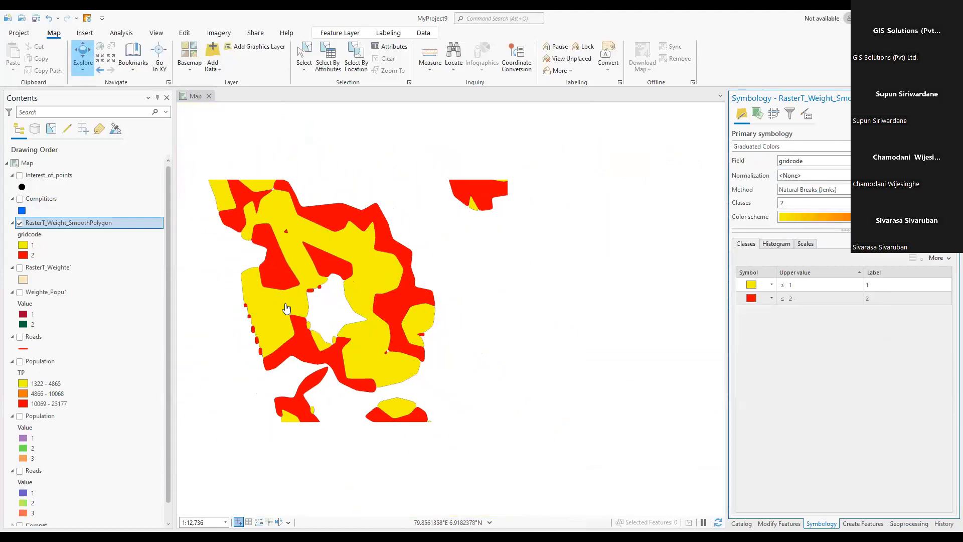
drag(278, 307, 399, 290)
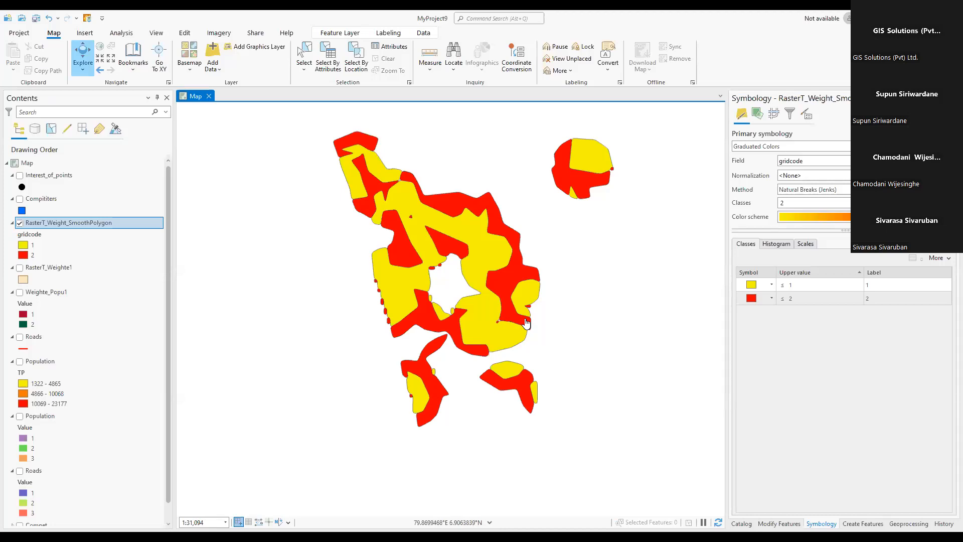
scroll(484, 306, up, 2)
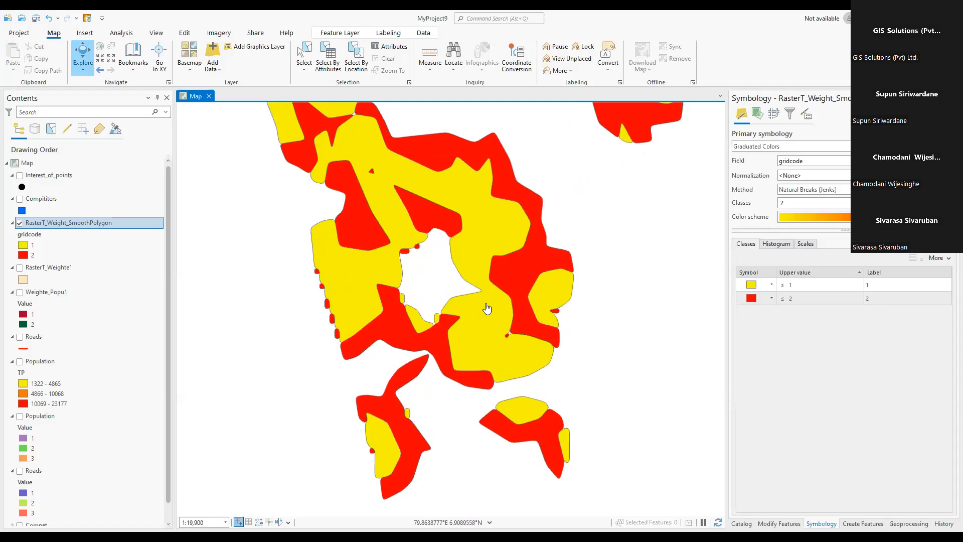
click(487, 308)
scroll(479, 315, up, 2)
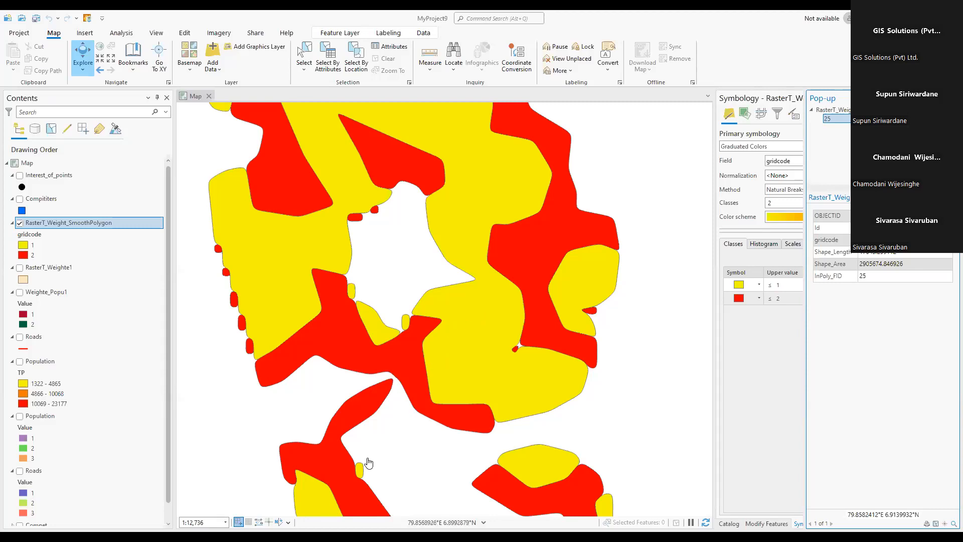
- Switch to the image viewer with the webinar quiz QR code and display the image full screen
click(796, 395)
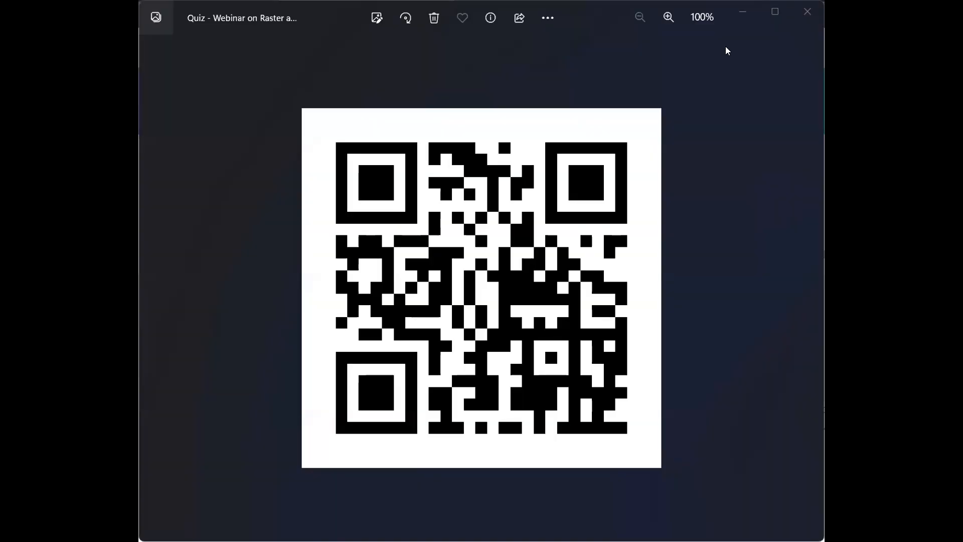
click(785, 18)
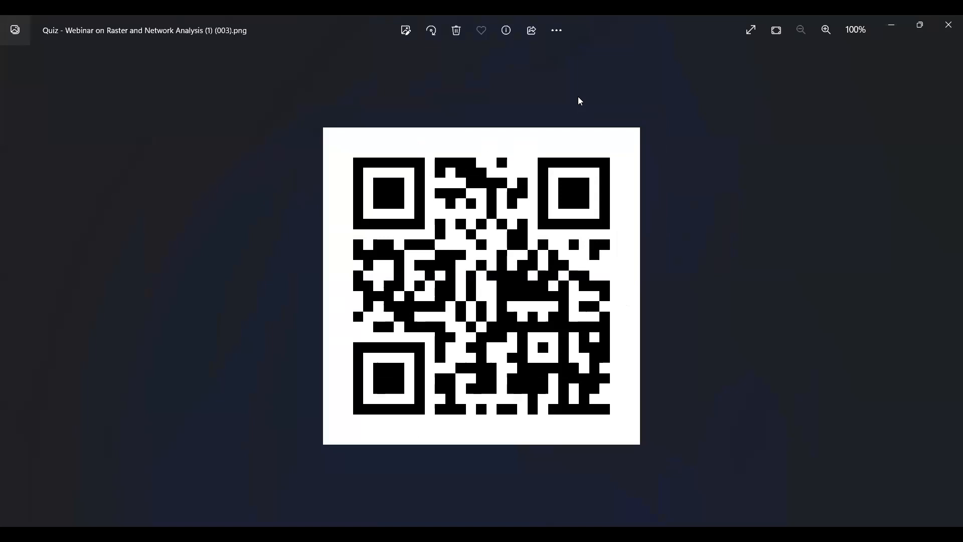
click(751, 31)
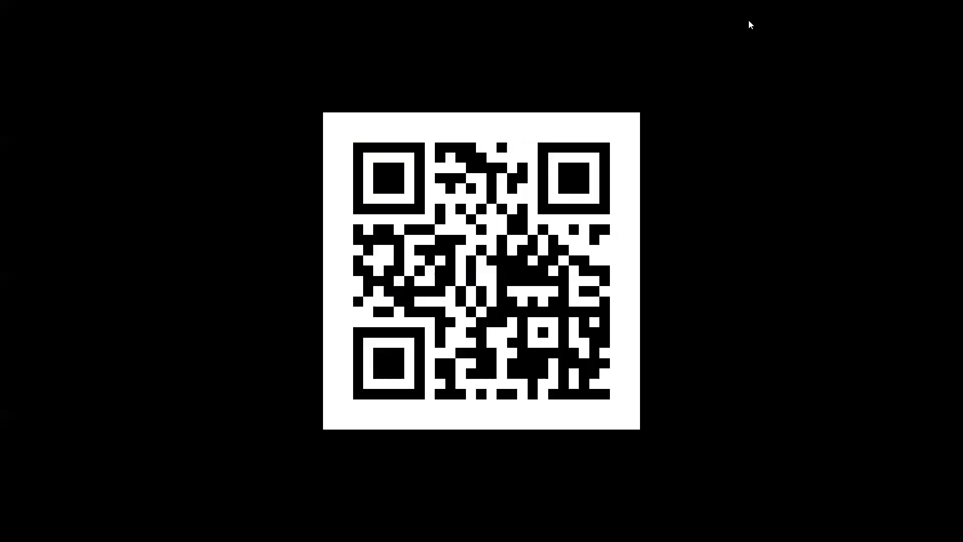